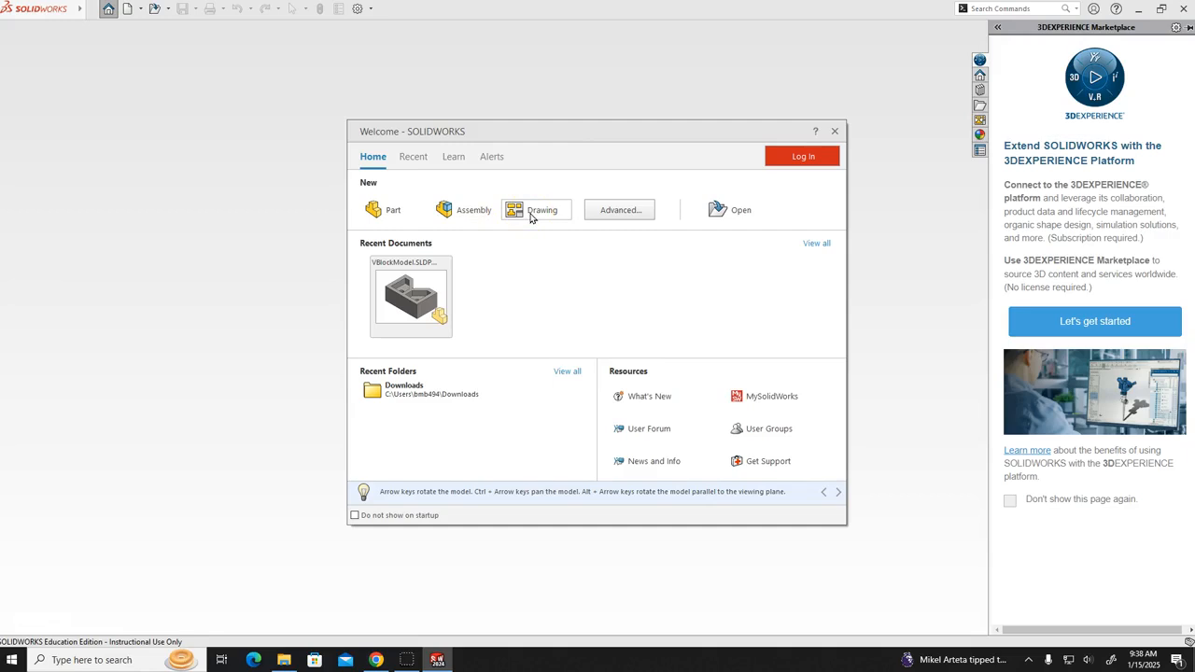
- Create a new part document and collapse the 3DEXPERIENCE Marketplace task pane
{"action": "left_click", "coordinate": [371, 210]}
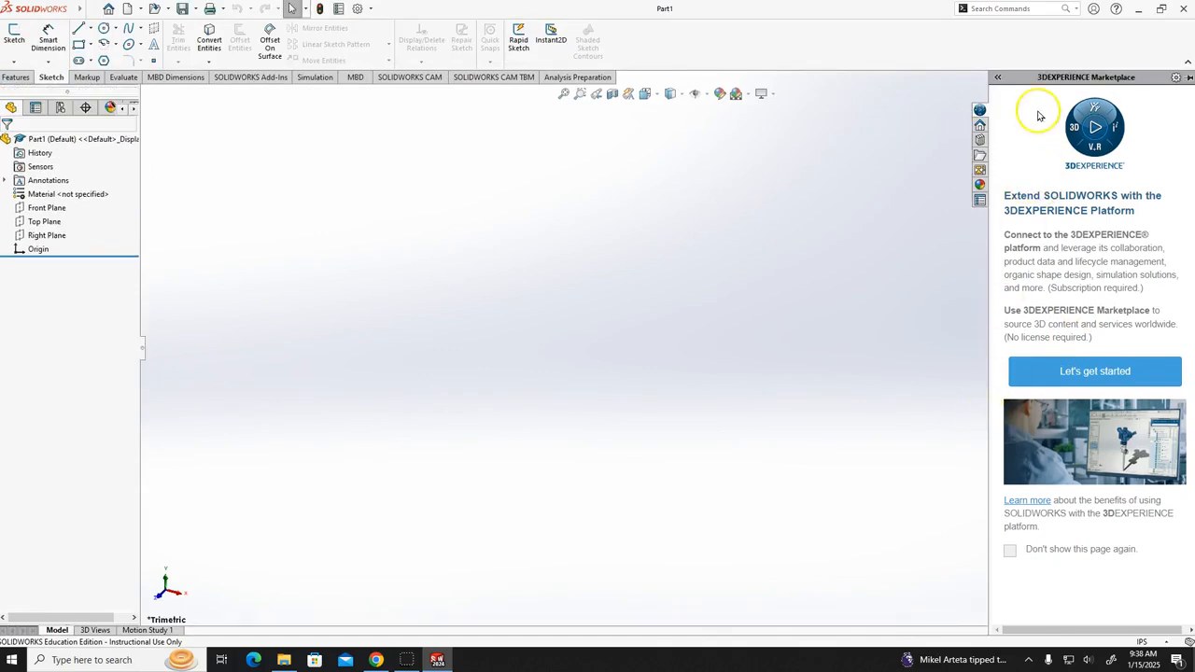
{"action": "left_click", "coordinate": [996, 79]}
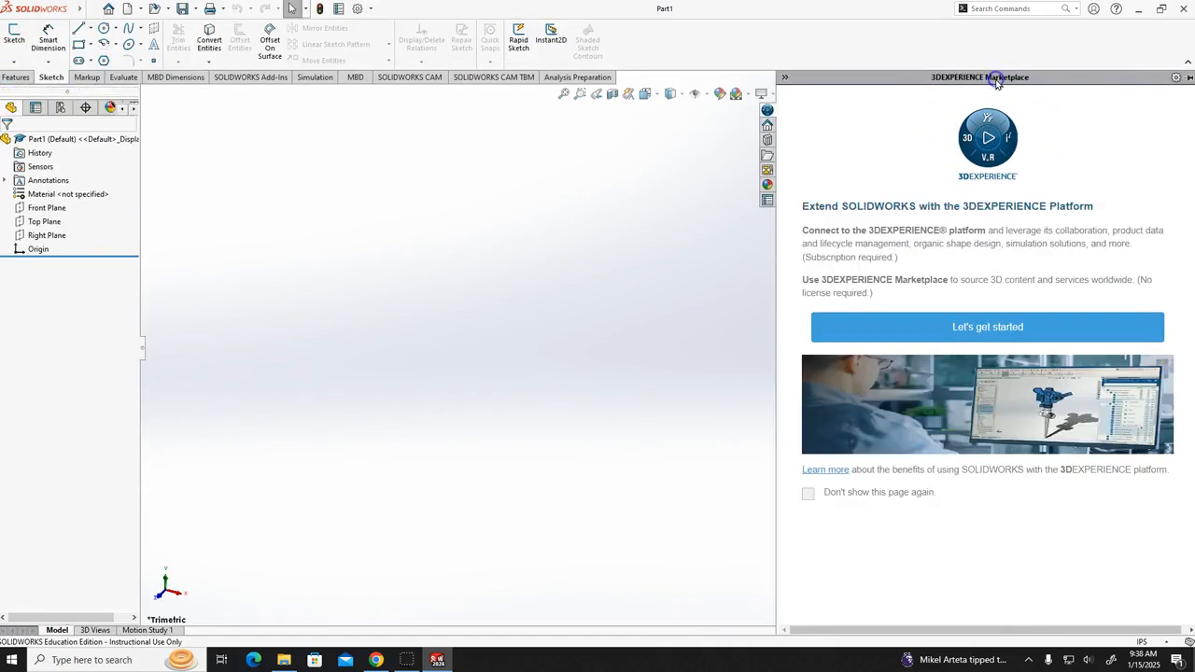
{"action": "left_click", "coordinate": [784, 77]}
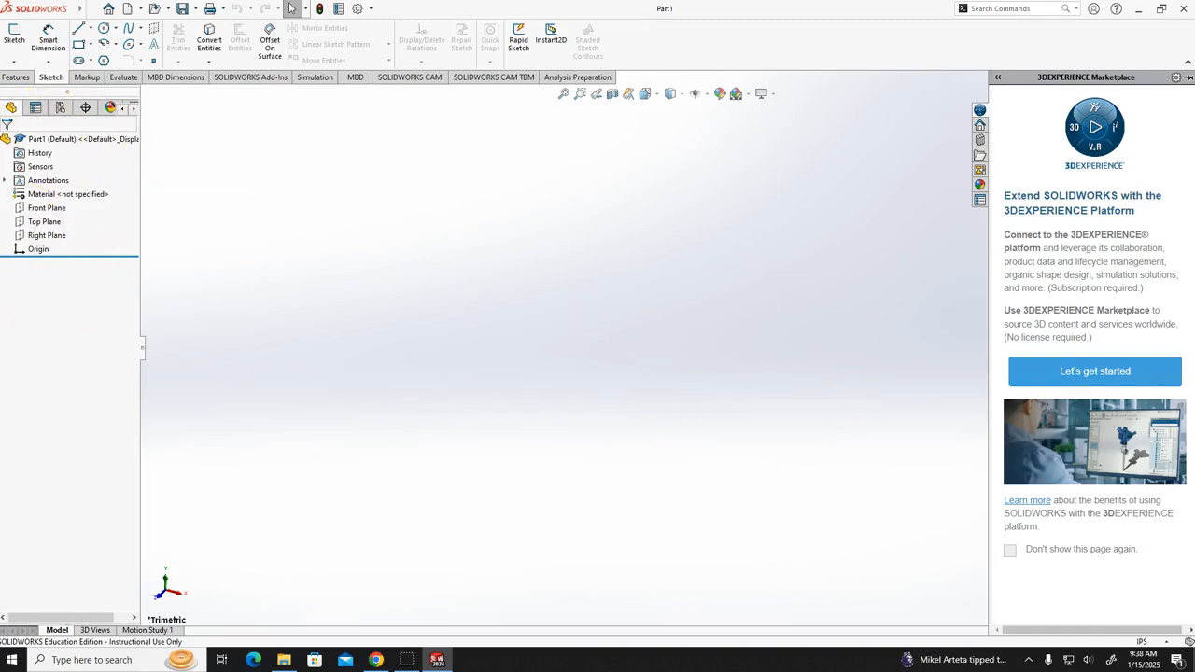
{"action": "left_click", "coordinate": [18, 78]}
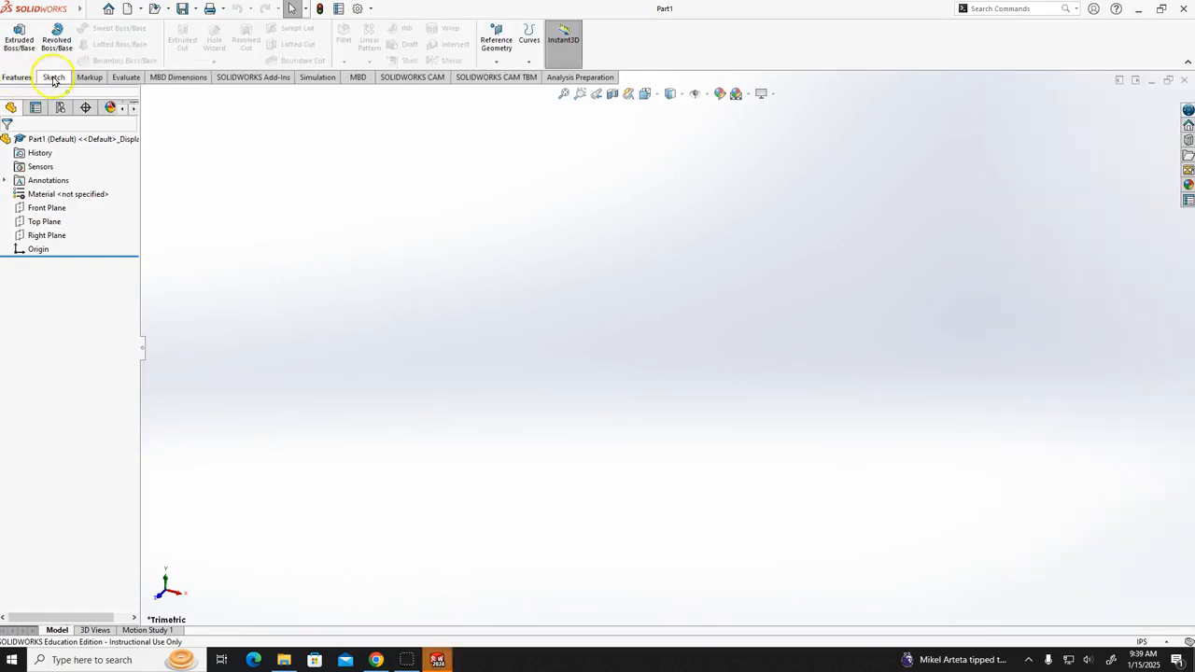
{"action": "left_click", "coordinate": [52, 79]}
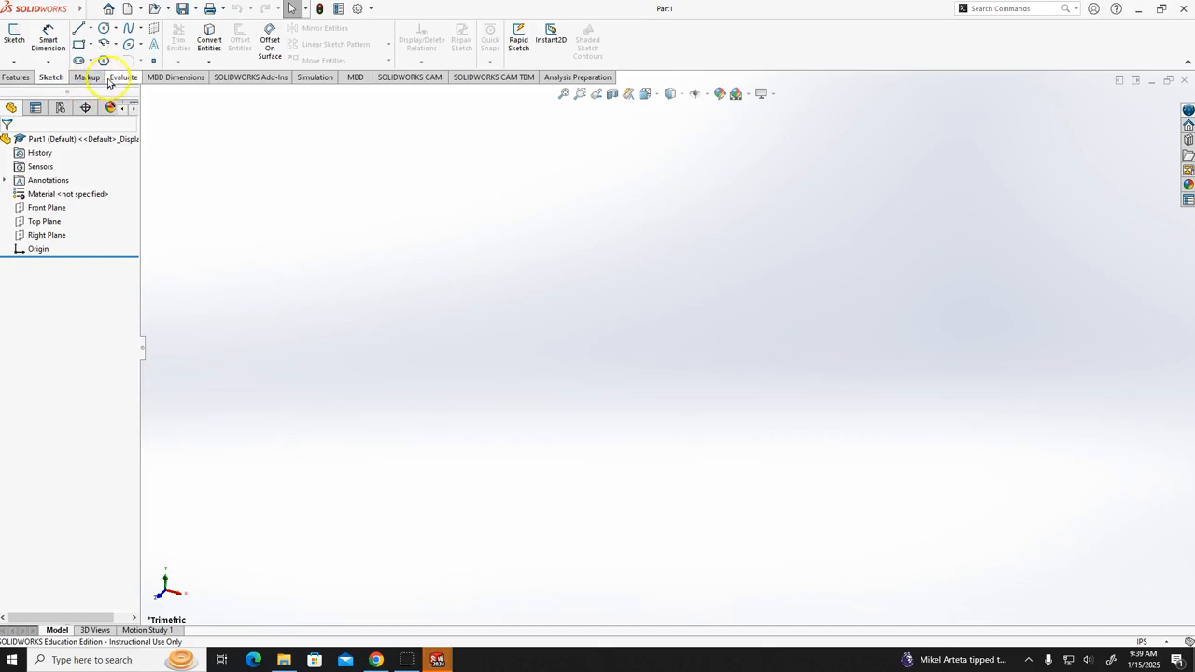
{"action": "left_click", "coordinate": [121, 78]}
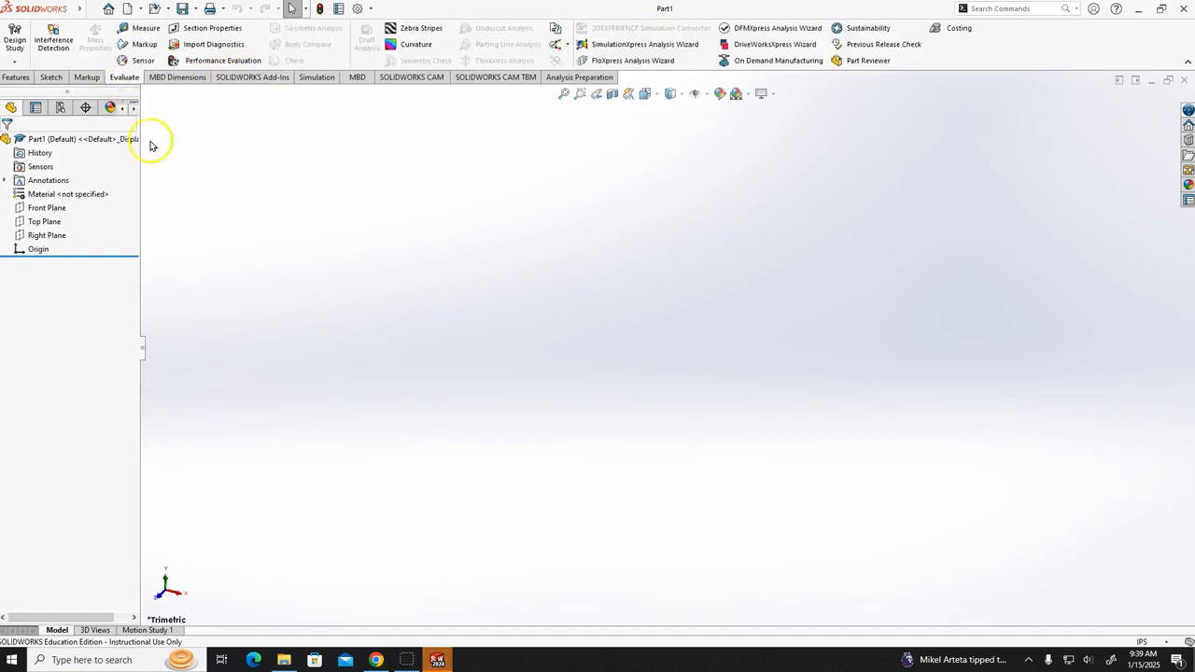
{"action": "left_click", "coordinate": [51, 80]}
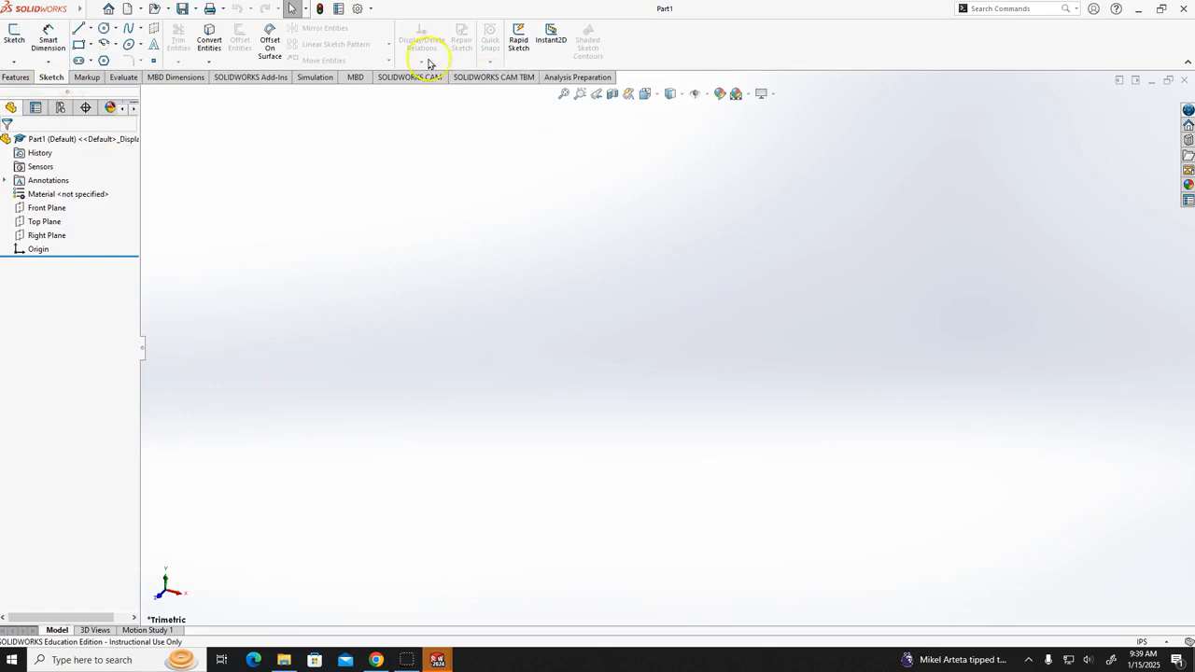
- Open the add-in manager and disable loading SOLIDWORKS Simulation at start-up
{"action": "left_click", "coordinate": [372, 9]}
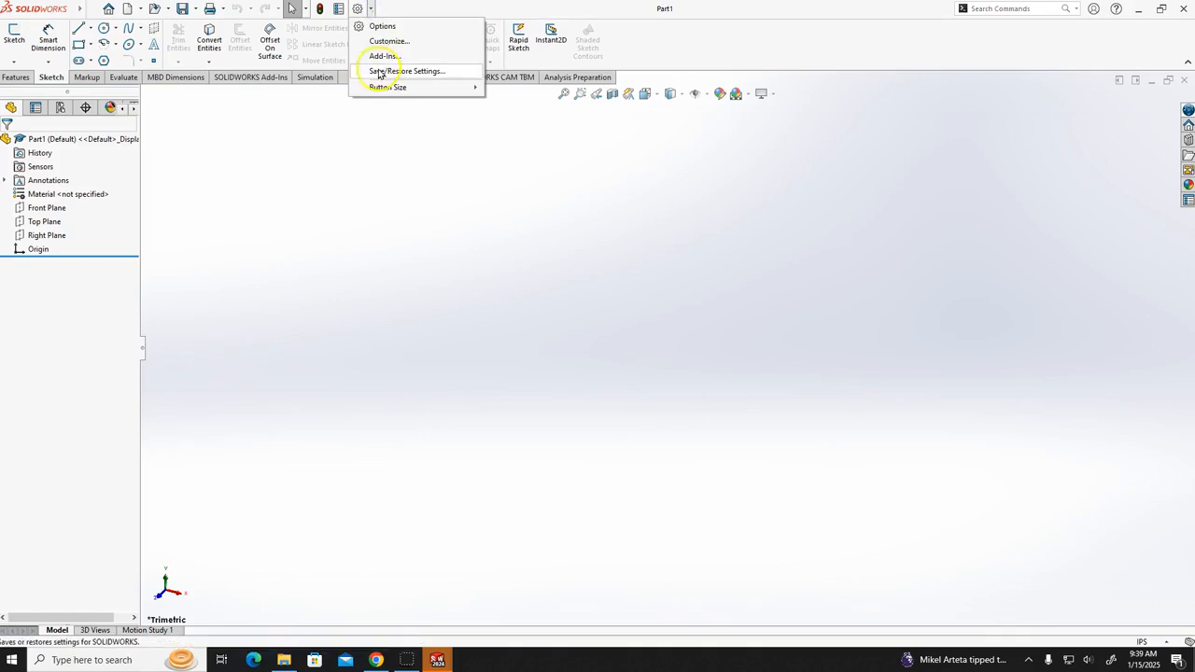
{"action": "left_click", "coordinate": [386, 57]}
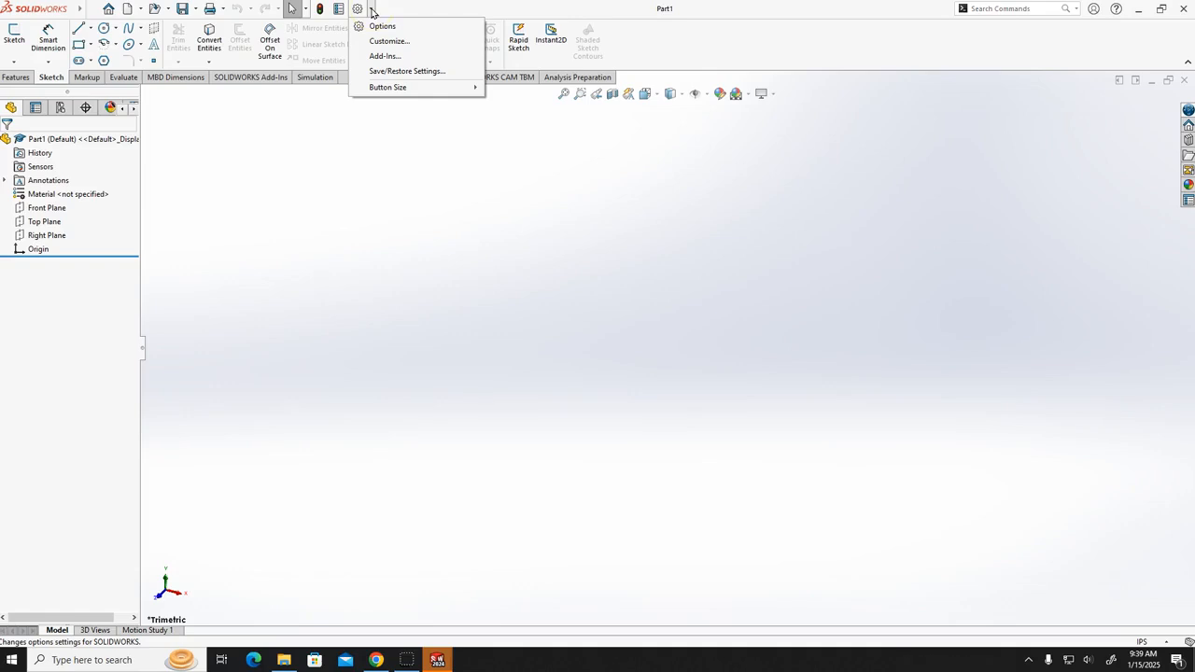
{"action": "left_click", "coordinate": [382, 58]}
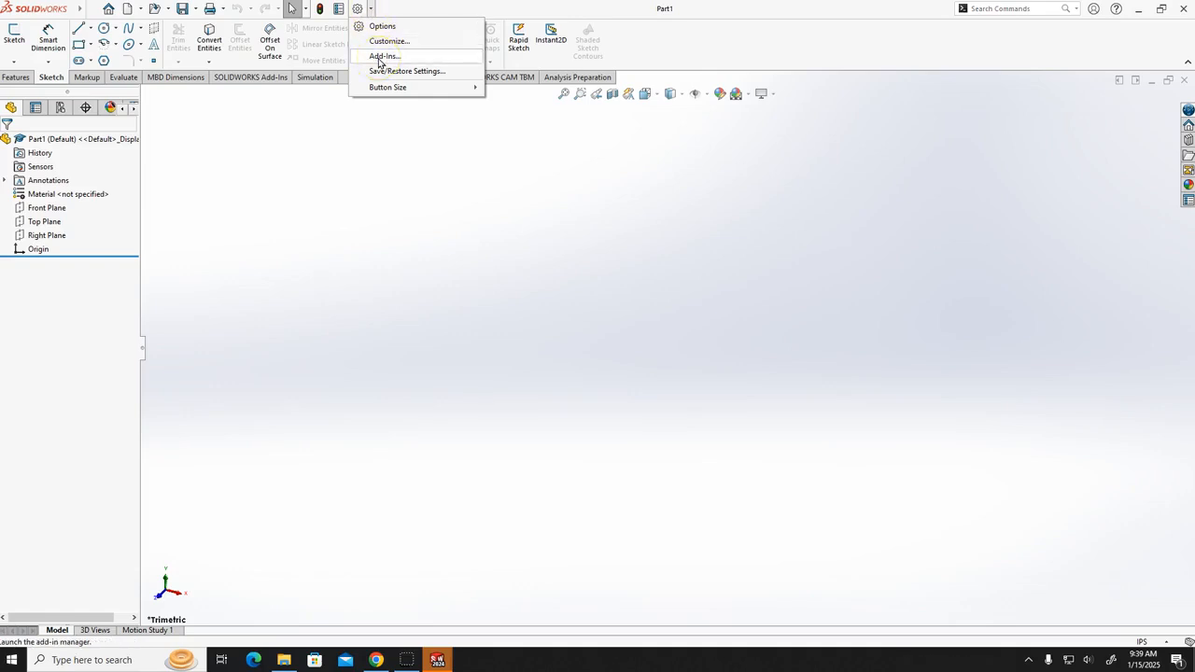
{"action": "left_click", "coordinate": [382, 58]}
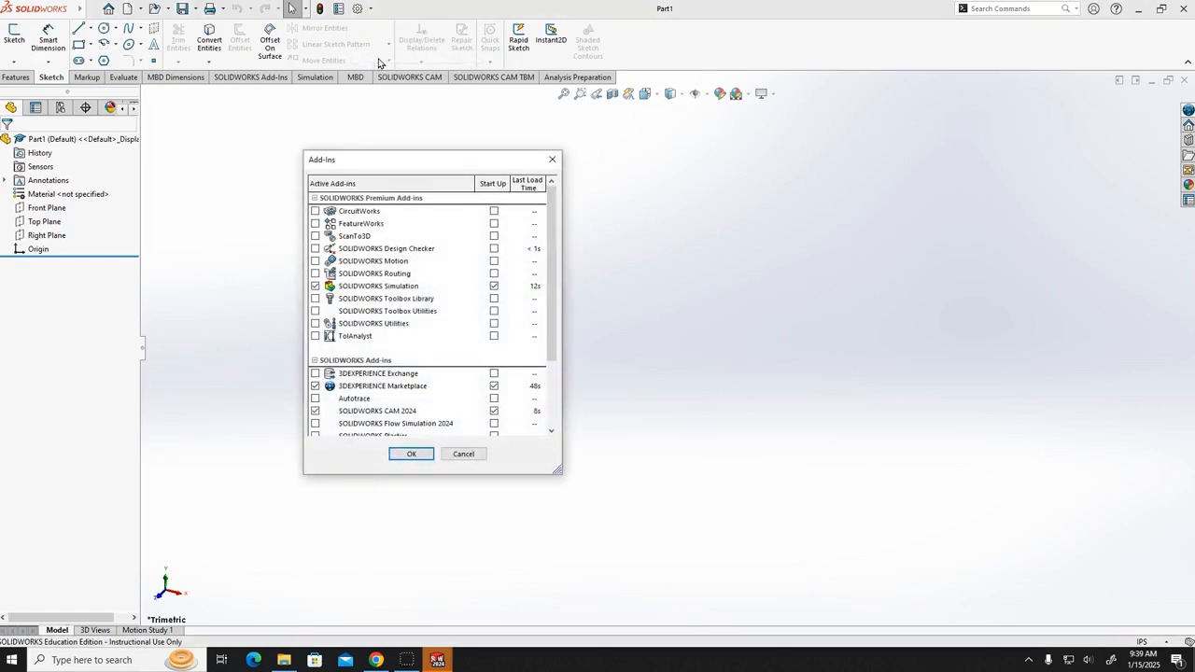
{"action": "left_click", "coordinate": [545, 338]}
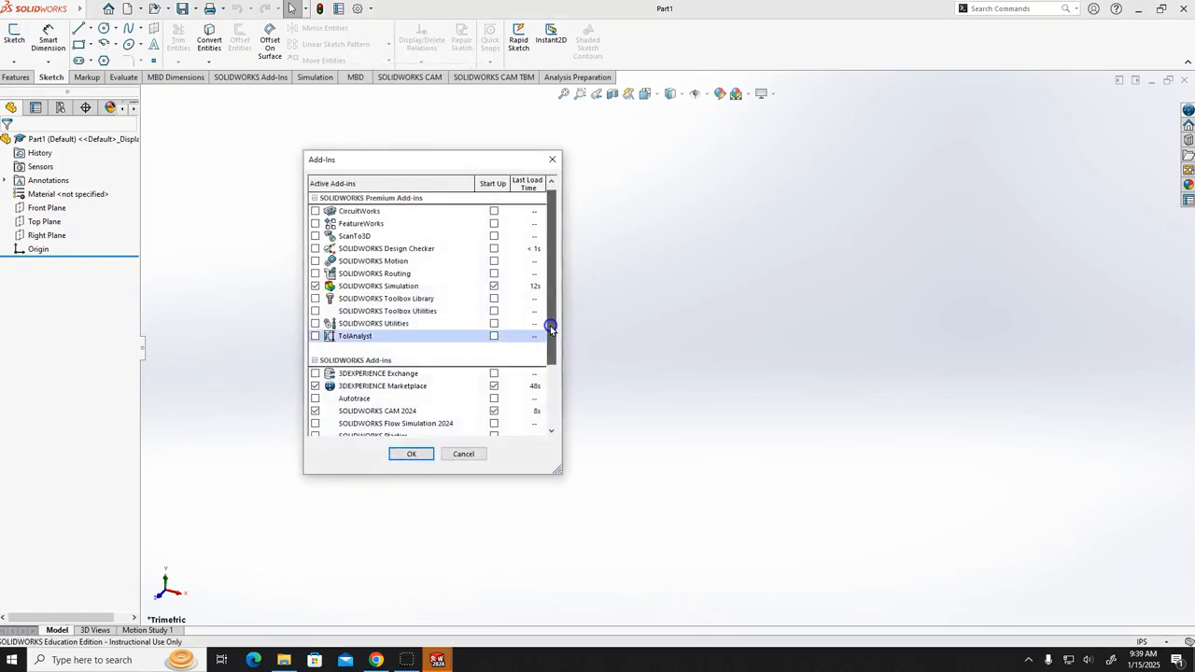
{"action": "scroll", "coordinate": [550, 328], "scroll_direction": "down", "scroll_amount": 1}
{"action": "left_click", "coordinate": [494, 274]}
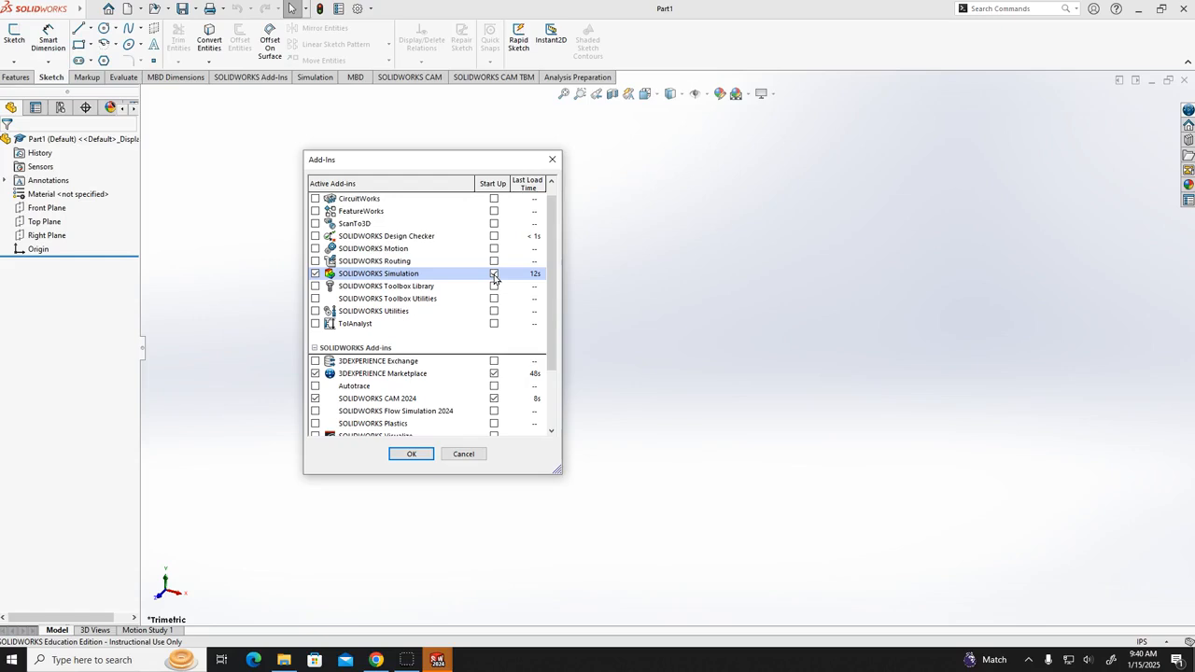
{"action": "left_click", "coordinate": [493, 274]}
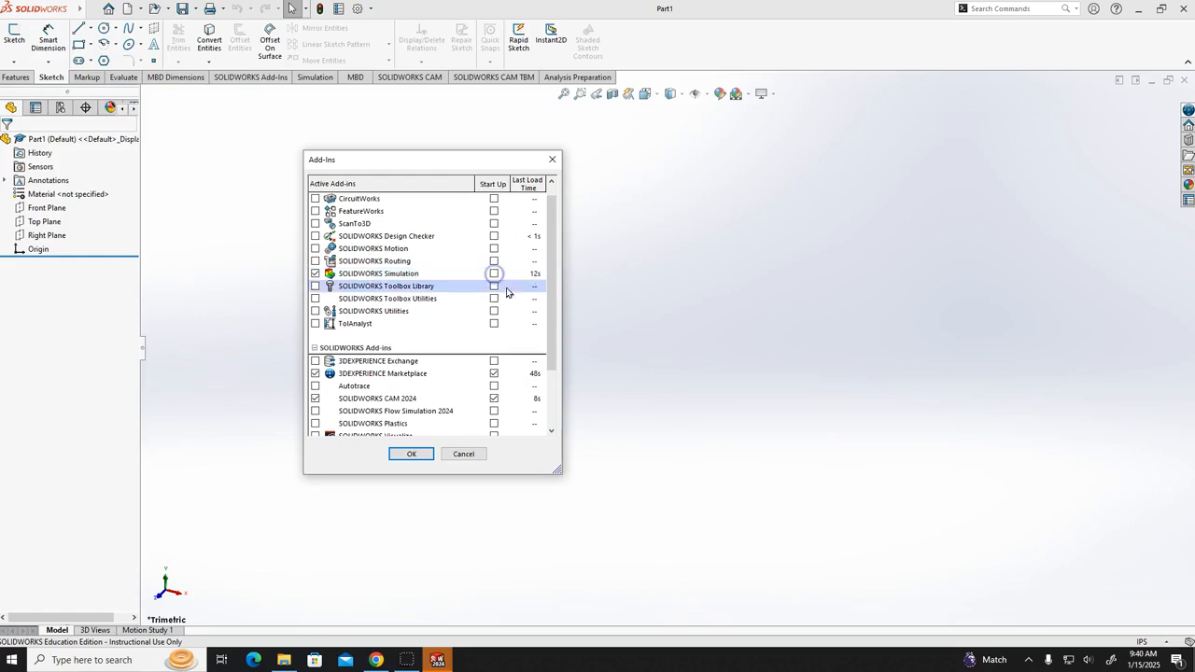
- Disable start-up loading for 3DEXPERIENCE Marketplace and SOLIDWORKS CAM 2024, and accept the add-in settings
{"action": "left_click_drag", "start_coordinate": [554, 282], "coordinate": [553, 345]}
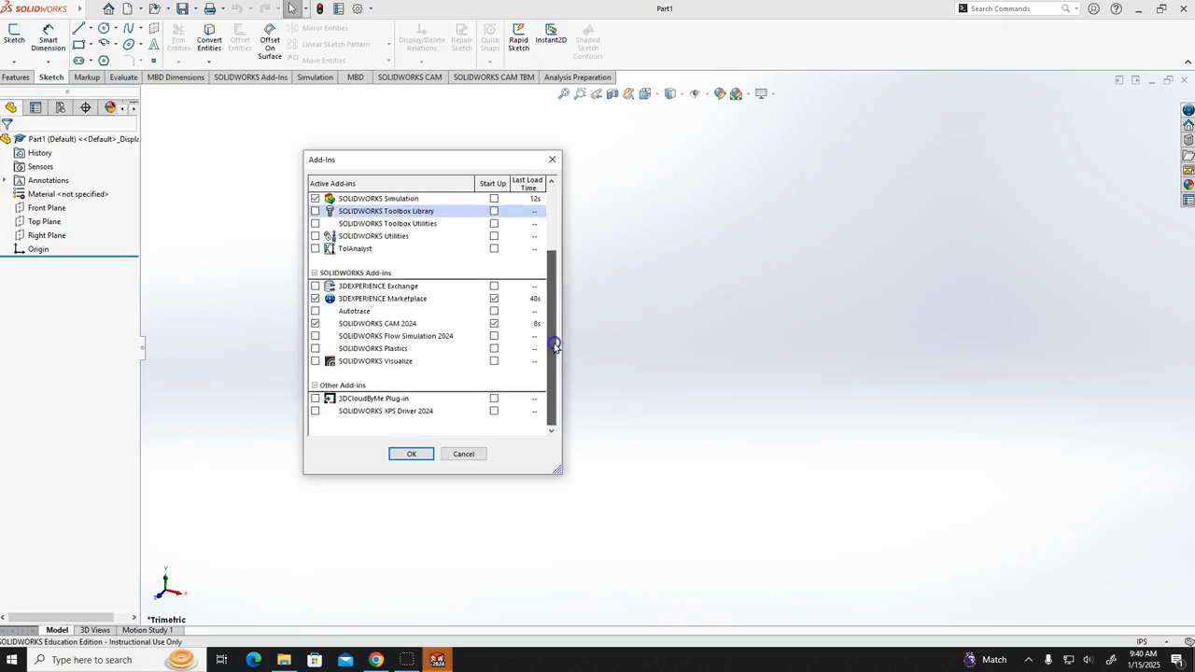
{"action": "left_click", "coordinate": [493, 297]}
{"action": "left_click", "coordinate": [494, 324]}
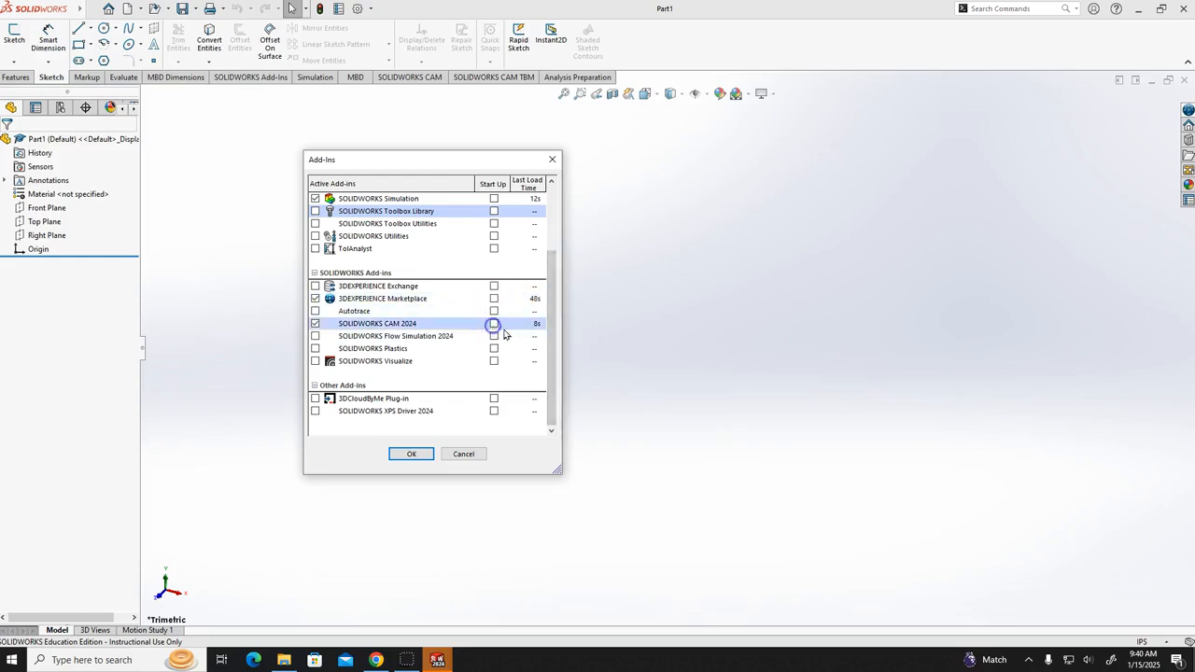
{"action": "left_click", "coordinate": [547, 358]}
{"action": "left_click_drag", "start_coordinate": [550, 381], "coordinate": [564, 224]}
{"action": "left_click", "coordinate": [458, 428]}
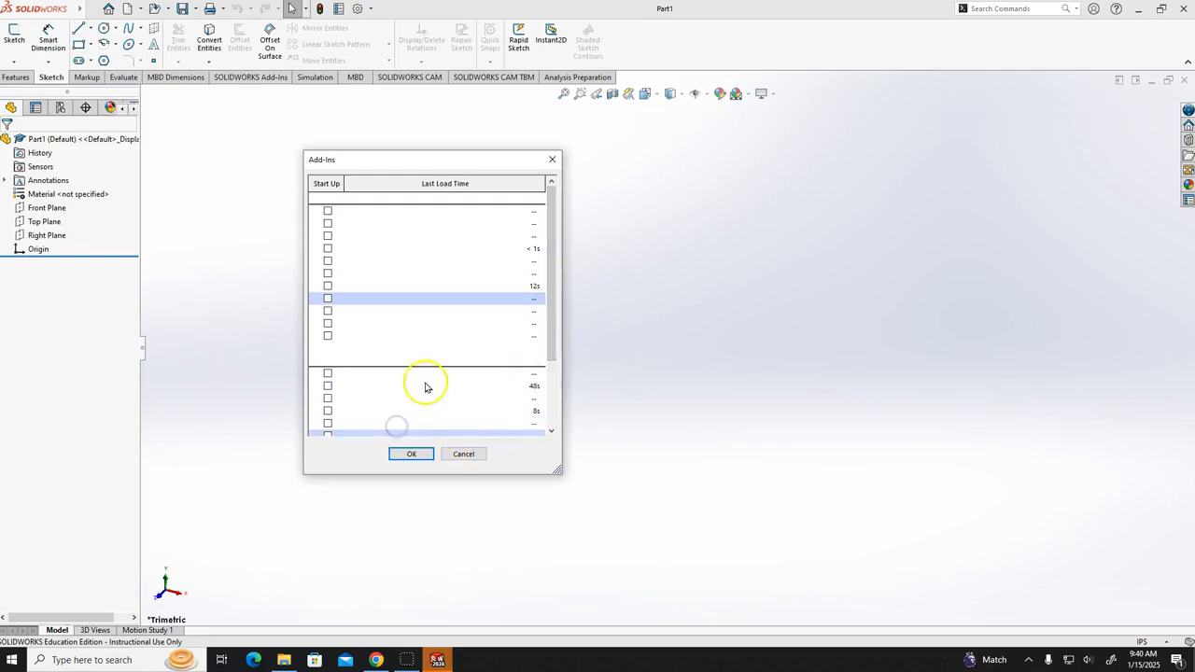
{"action": "left_click", "coordinate": [393, 456]}
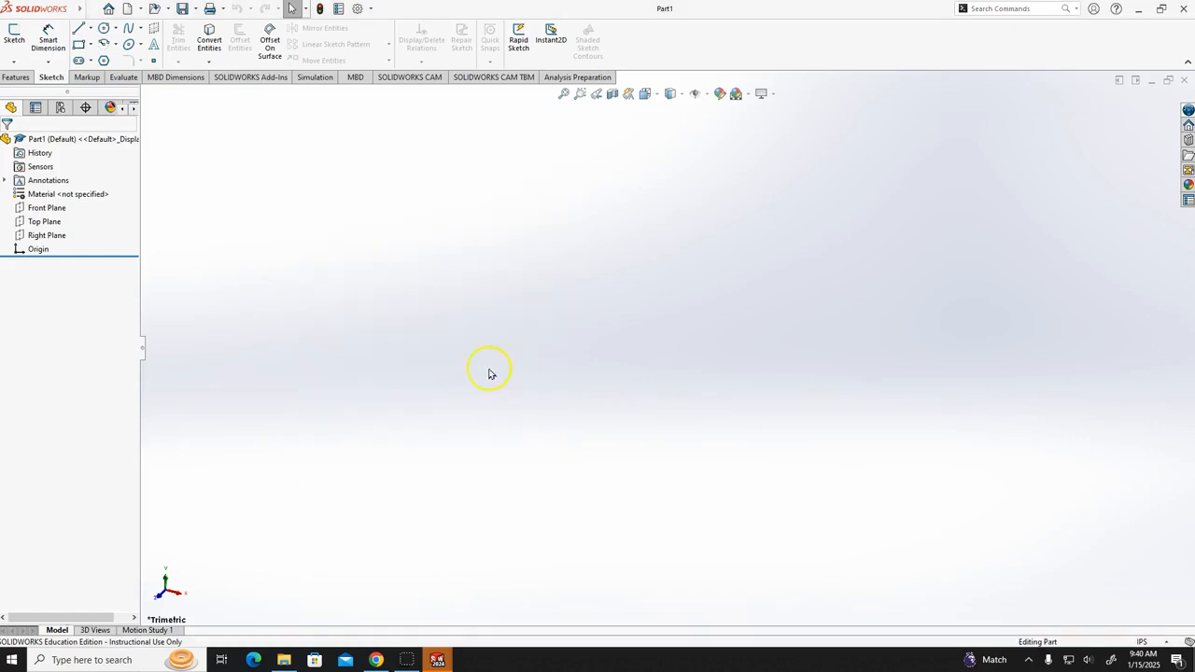
- Reopen the add-in manager, review which add-ins are active or load at start-up, and close it
{"action": "left_click", "coordinate": [371, 10]}
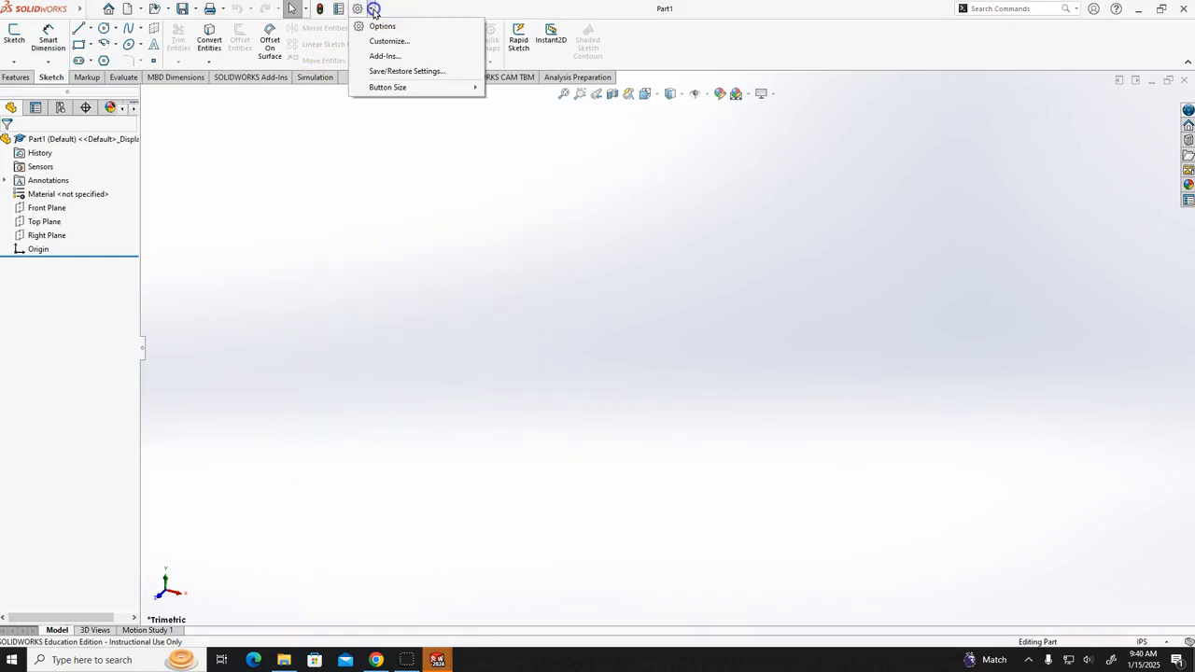
{"action": "left_click", "coordinate": [393, 59]}
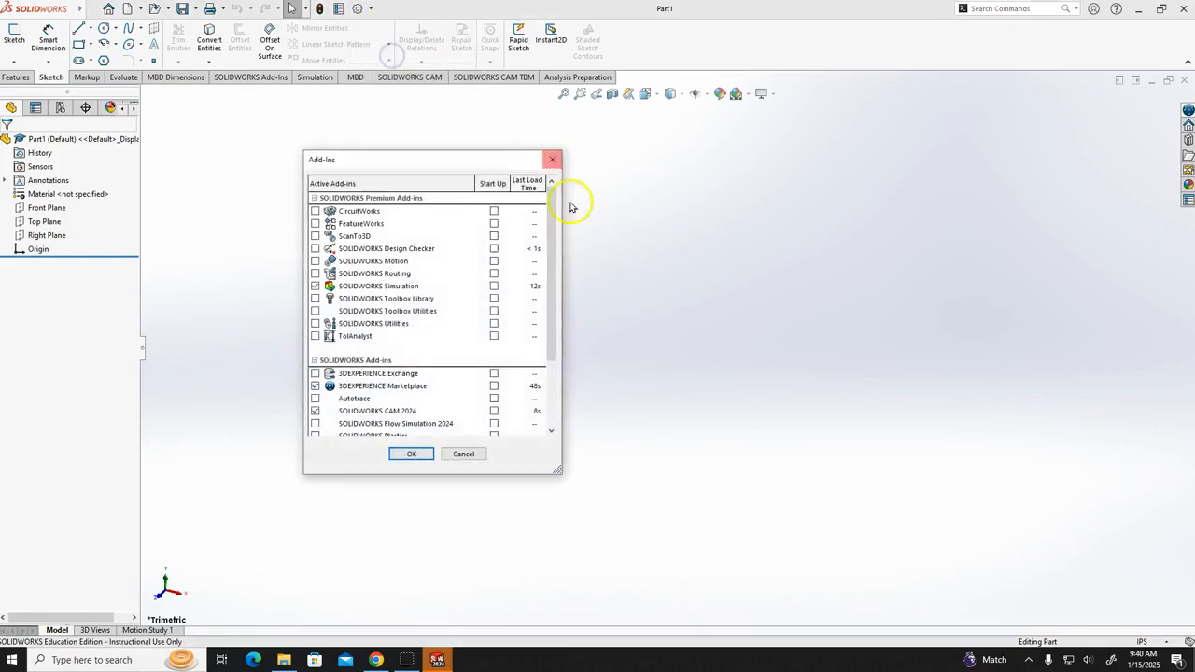
{"action": "left_click_drag", "start_coordinate": [554, 280], "coordinate": [551, 244]}
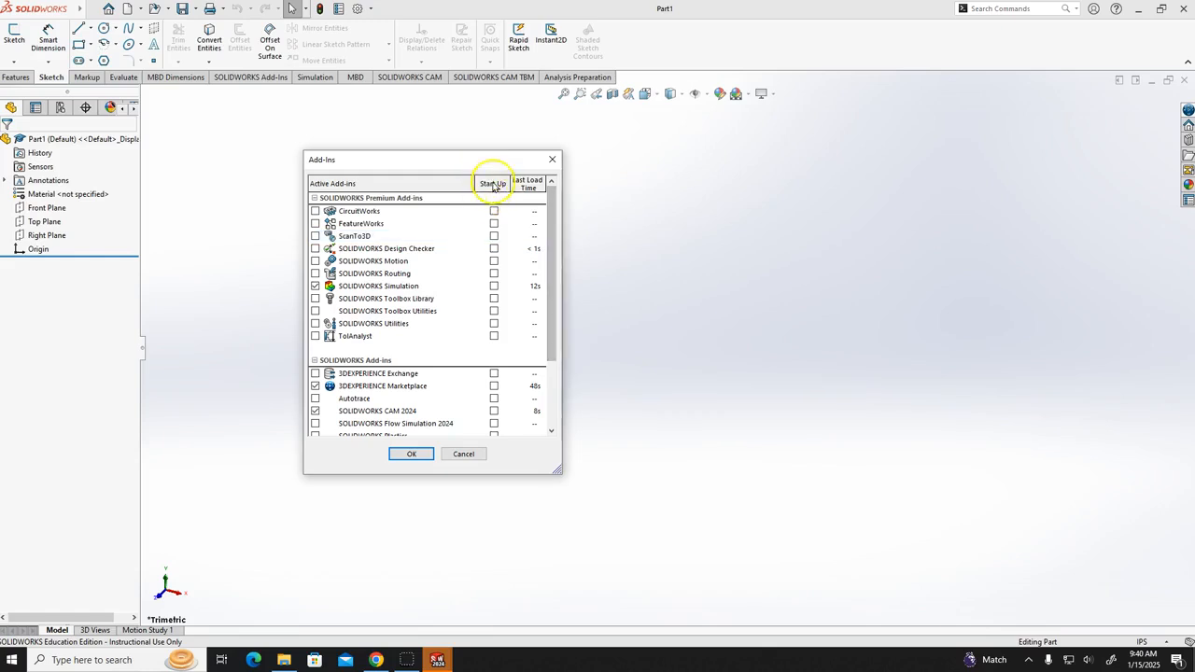
{"action": "mouse_move", "coordinate": [549, 248]}
{"action": "left_mouse_down"}
{"action": "mouse_move", "coordinate": [548, 334]}
{"action": "mouse_move", "coordinate": [548, 235]}
{"action": "left_mouse_up"}
{"action": "left_click", "coordinate": [403, 454]}
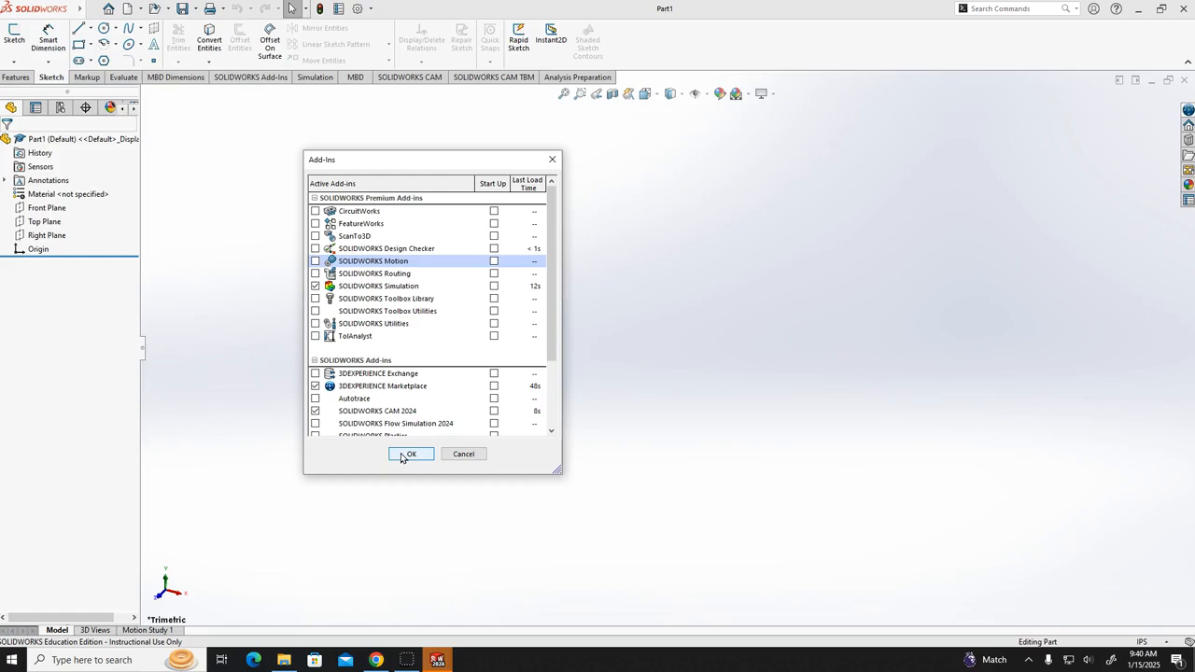
{"action": "left_click", "coordinate": [403, 456]}
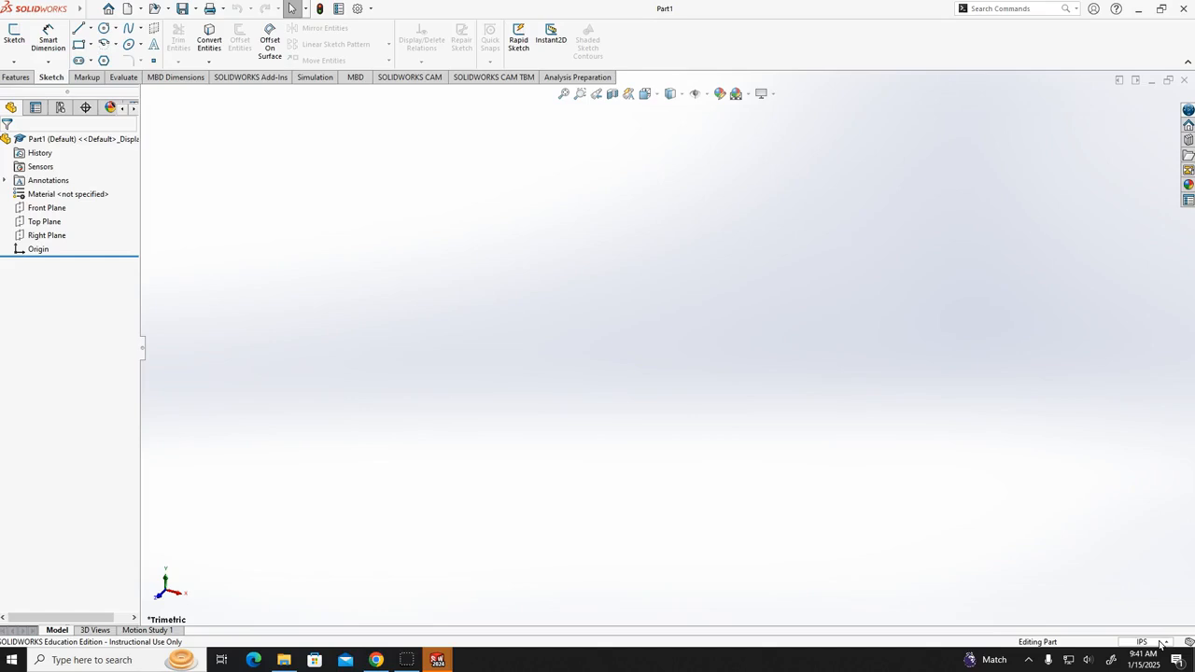
- Switch the document's unit system to MMGS (millimeter, gram, second) and back to IPS (inch, pound, second)
{"action": "left_click", "coordinate": [1160, 642]}
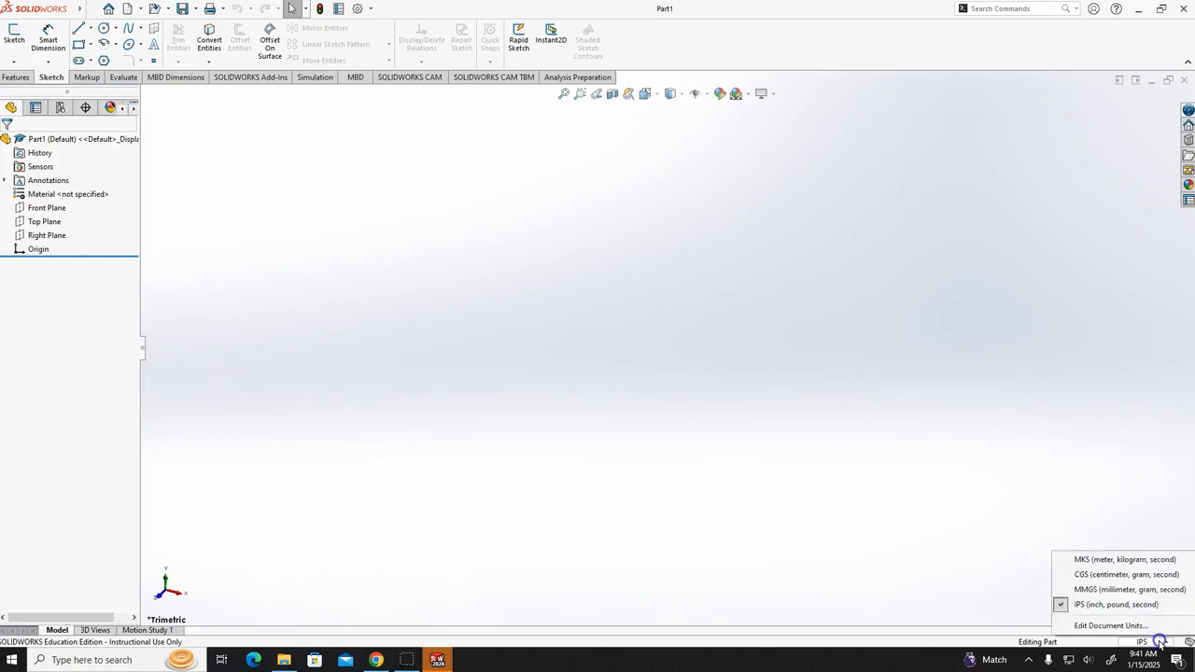
{"action": "left_click", "coordinate": [1113, 591]}
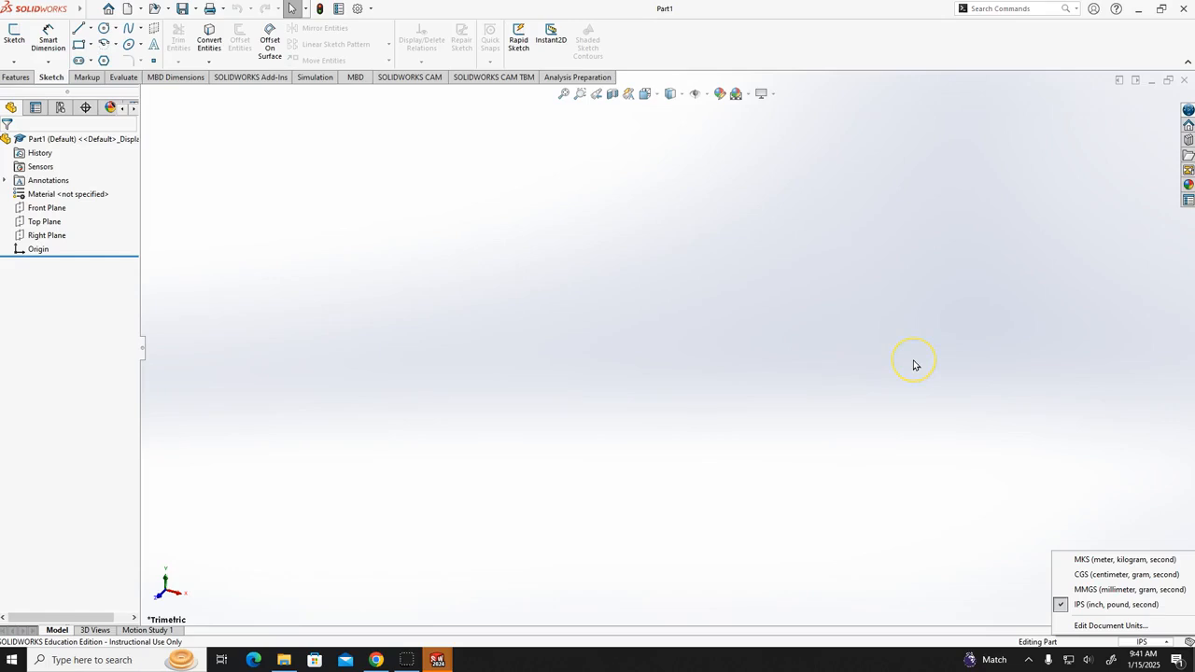
{"action": "left_click", "coordinate": [1103, 591]}
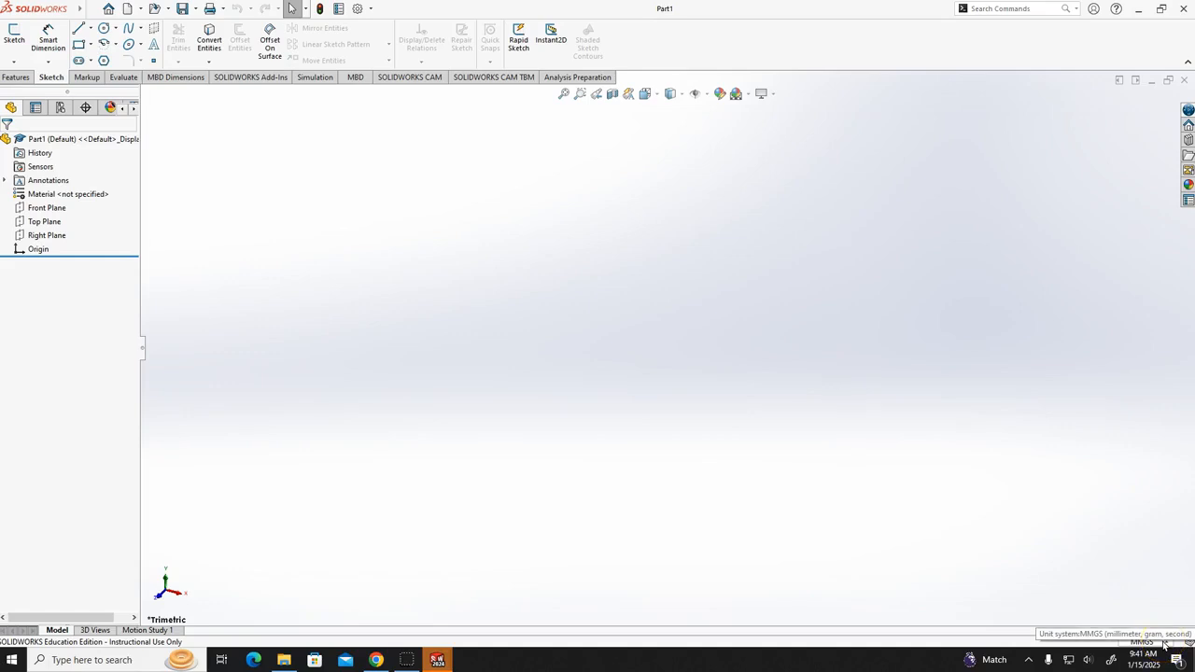
{"action": "left_click", "coordinate": [1163, 643]}
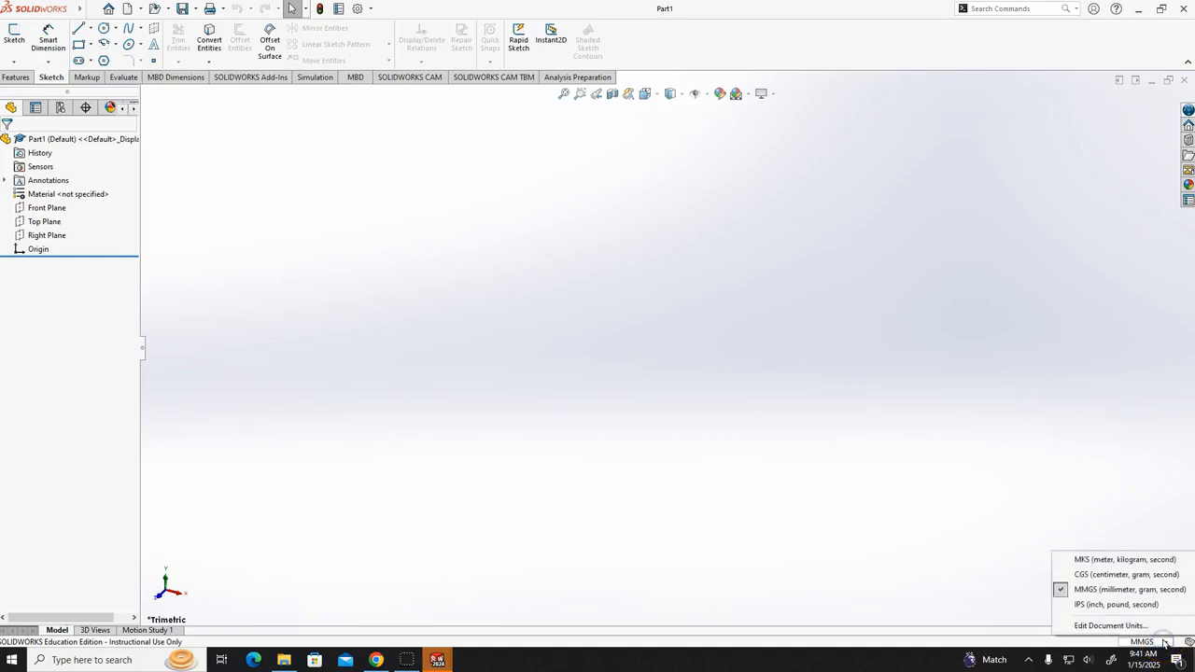
{"action": "left_click", "coordinate": [1125, 607]}
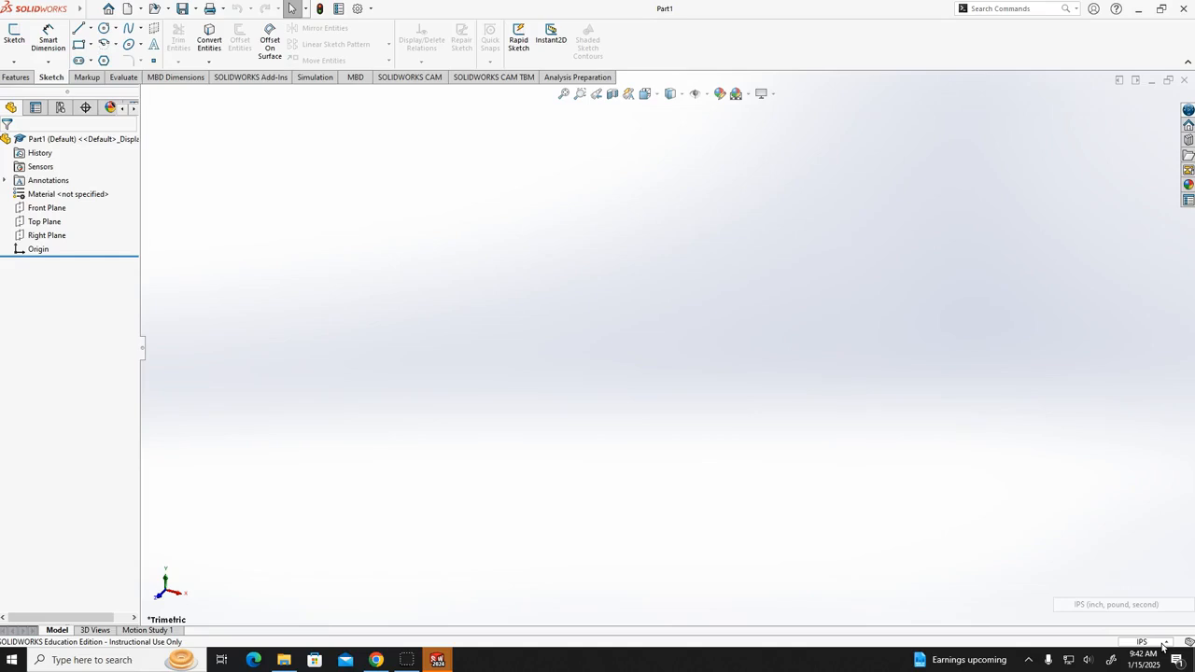
- Set the decimals of the basic length and angle units to .123 in the document's unit properties
{"action": "left_click", "coordinate": [1163, 643]}
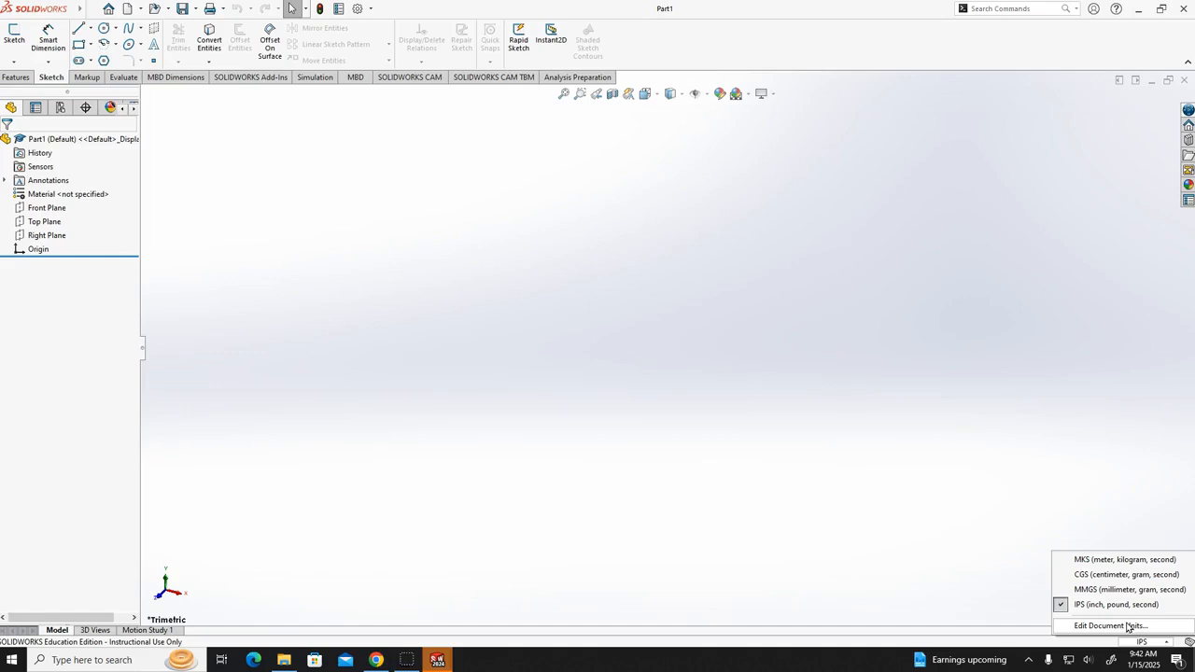
{"action": "left_click", "coordinate": [1128, 626]}
{"action": "left_click", "coordinate": [1128, 626]}
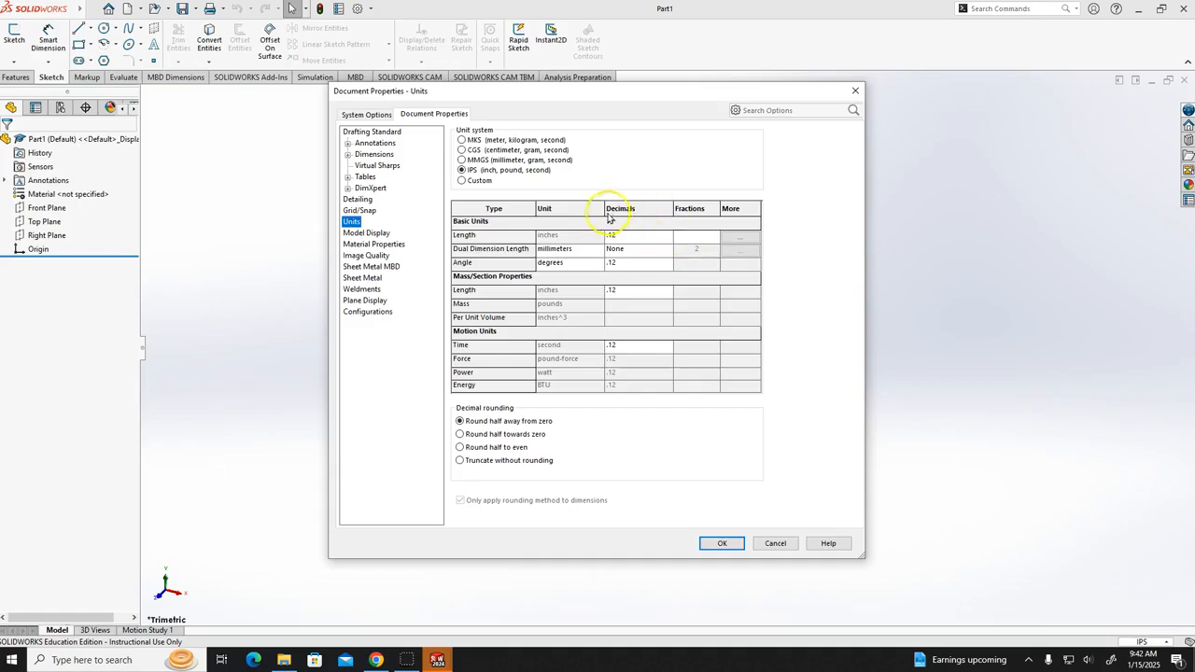
{"action": "left_click", "coordinate": [667, 237]}
{"action": "left_click", "coordinate": [667, 236]}
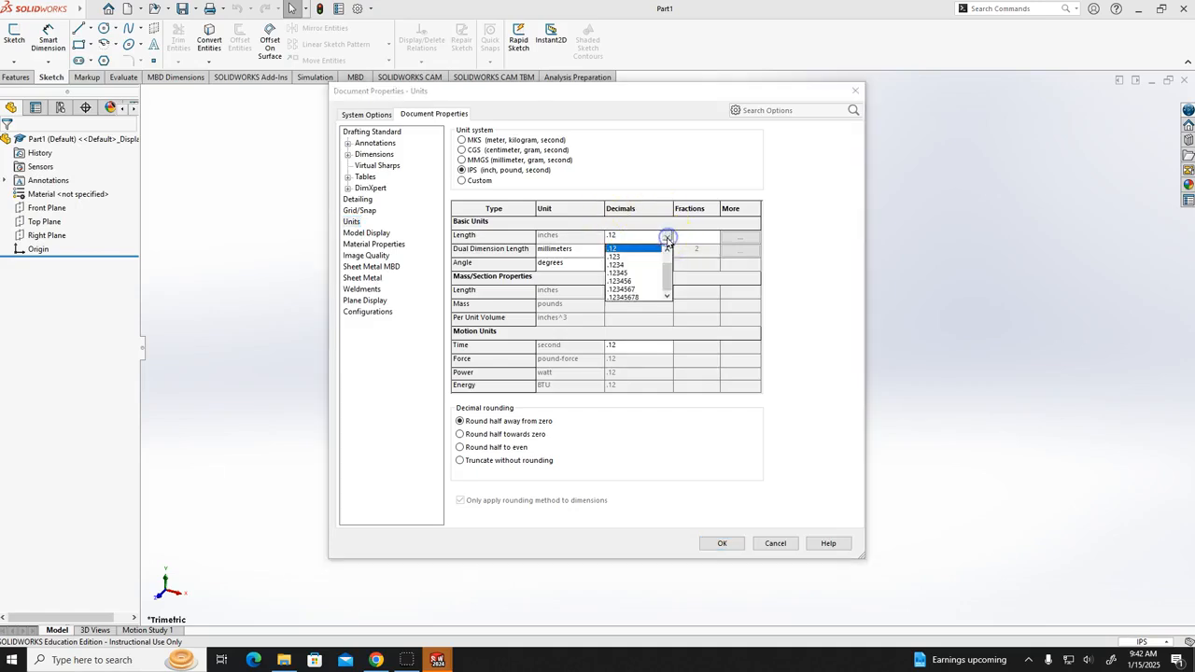
{"action": "left_click_drag", "start_coordinate": [663, 273], "coordinate": [664, 281]}
{"action": "left_click", "coordinate": [667, 252]}
{"action": "left_click", "coordinate": [667, 251]}
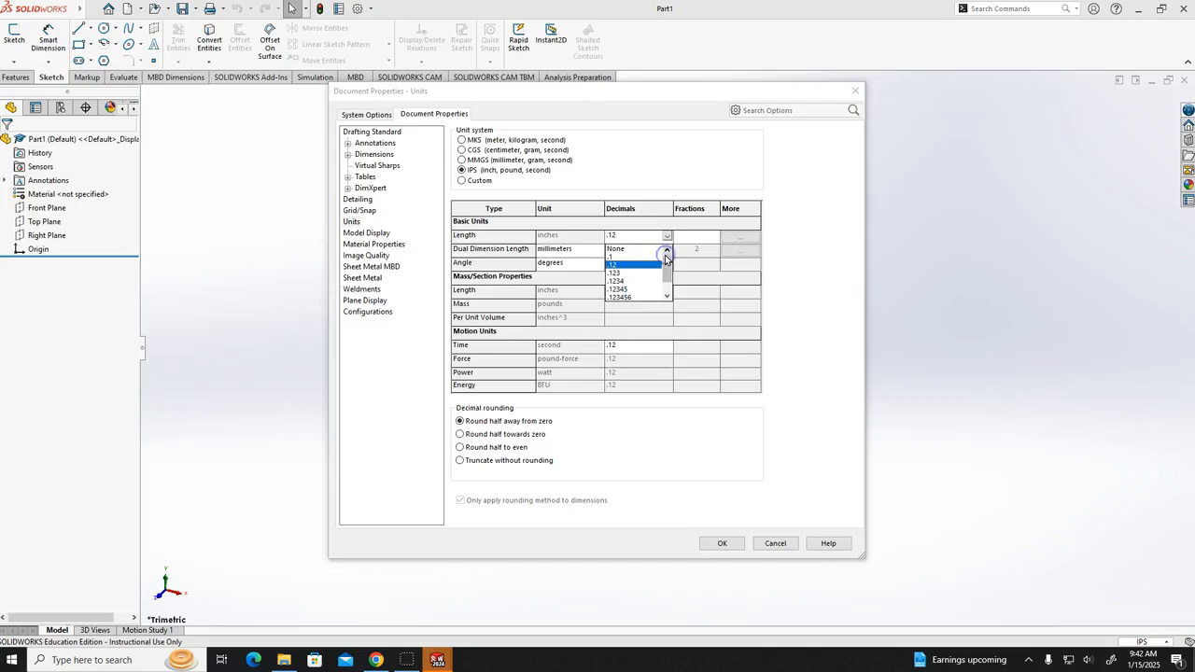
{"action": "left_click", "coordinate": [618, 272]}
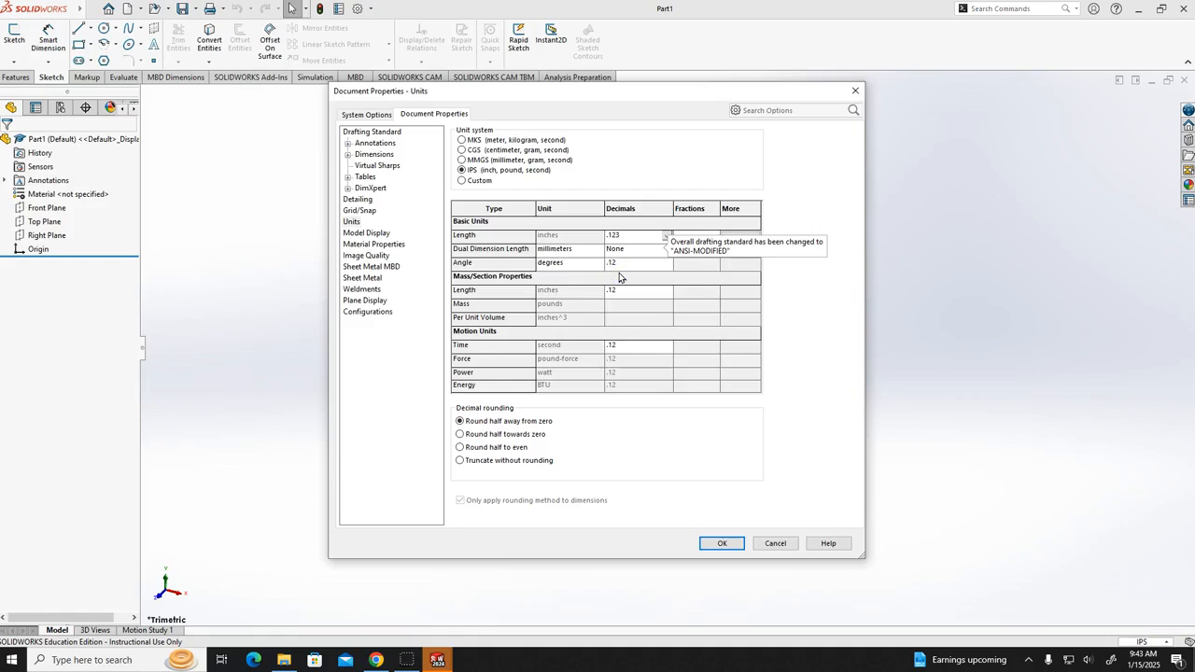
{"action": "left_click", "coordinate": [625, 266]}
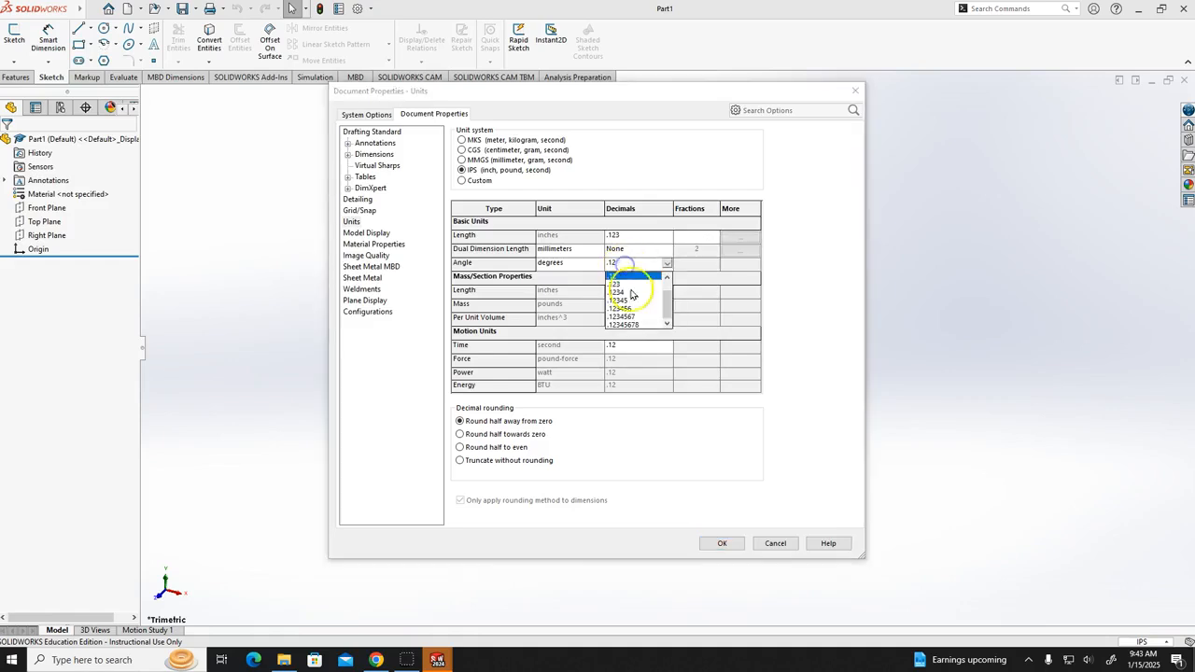
{"action": "left_click", "coordinate": [618, 283]}
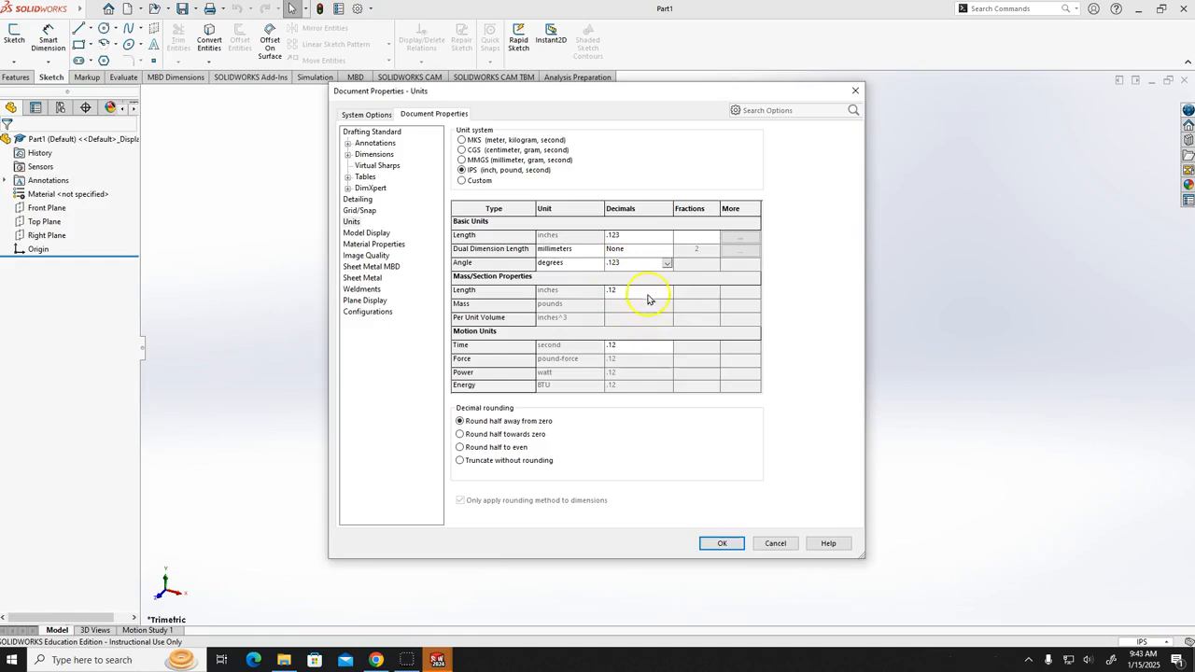
- Set the decimals of the mass/section length and motion time units to .123 and accept the document properties
{"action": "left_click", "coordinate": [651, 291]}
{"action": "left_click", "coordinate": [630, 312]}
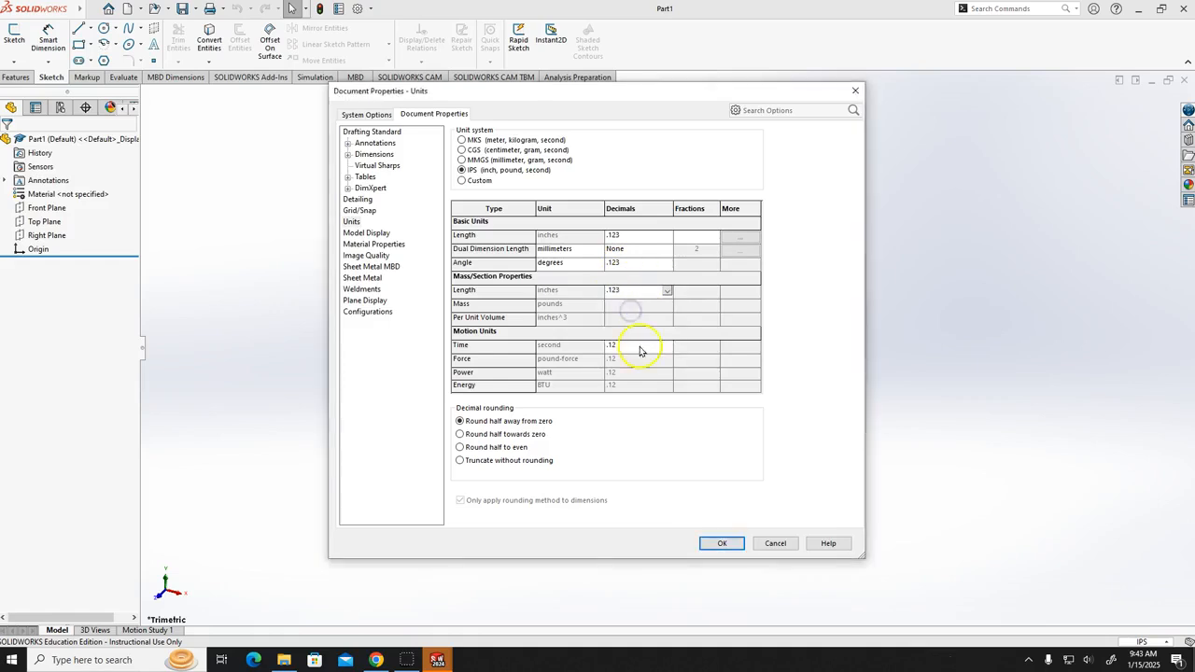
{"action": "left_click", "coordinate": [642, 346]}
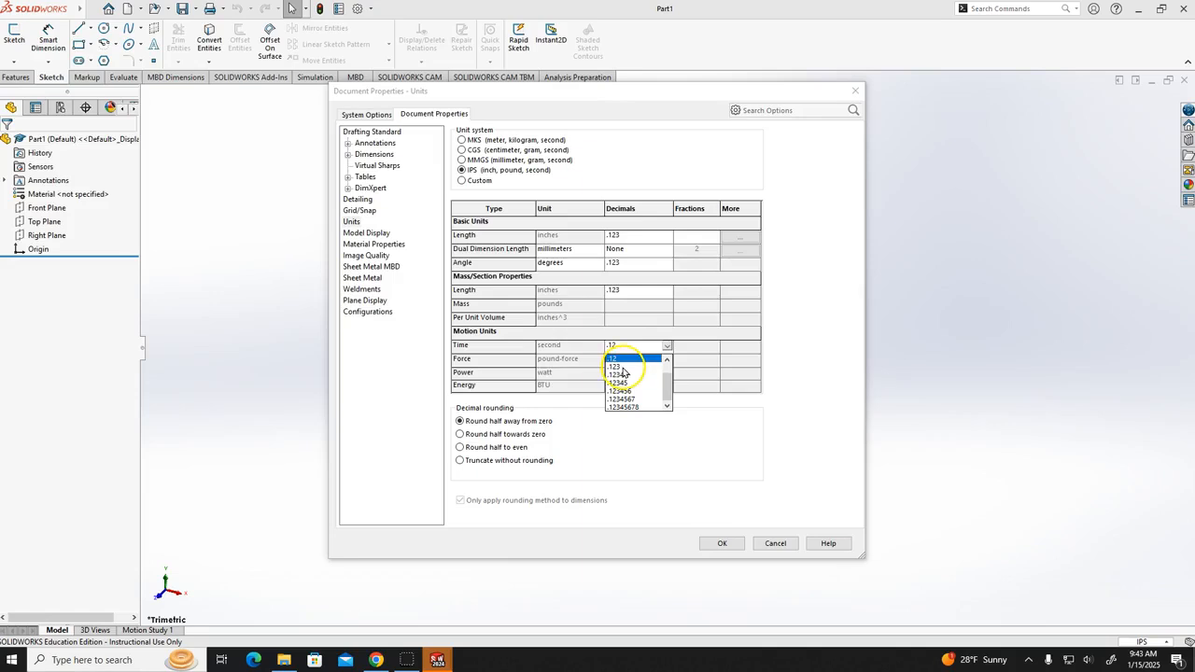
{"action": "left_click", "coordinate": [621, 368]}
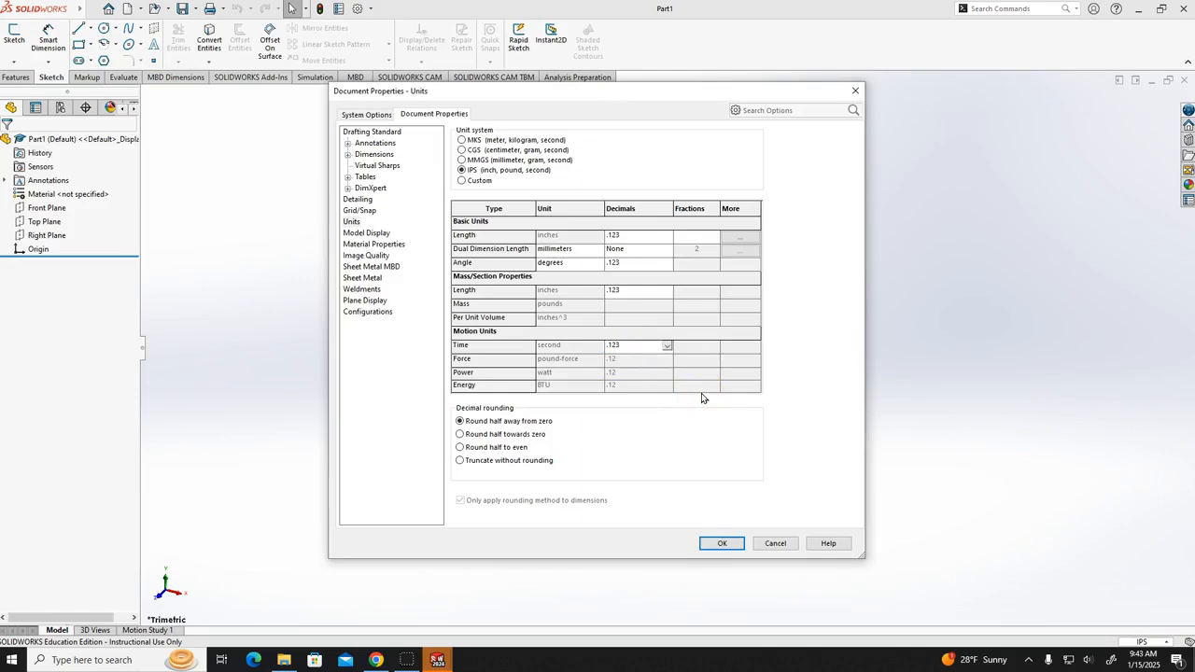
{"action": "left_click", "coordinate": [714, 543]}
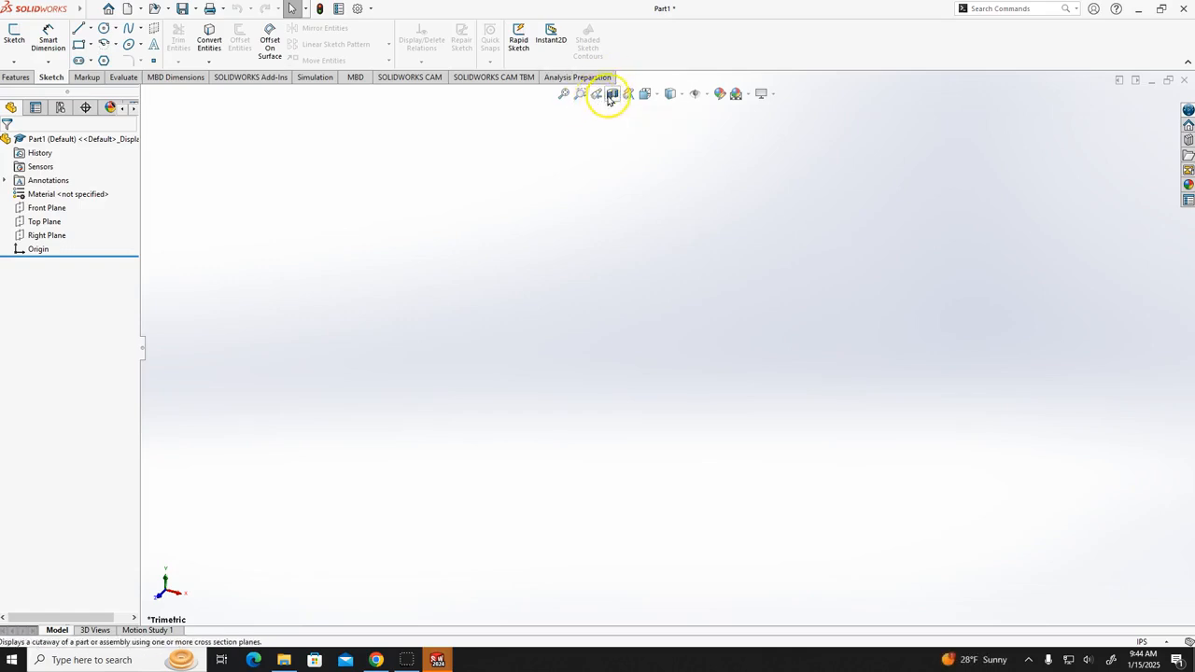
{"action": "left_click", "coordinate": [659, 97]}
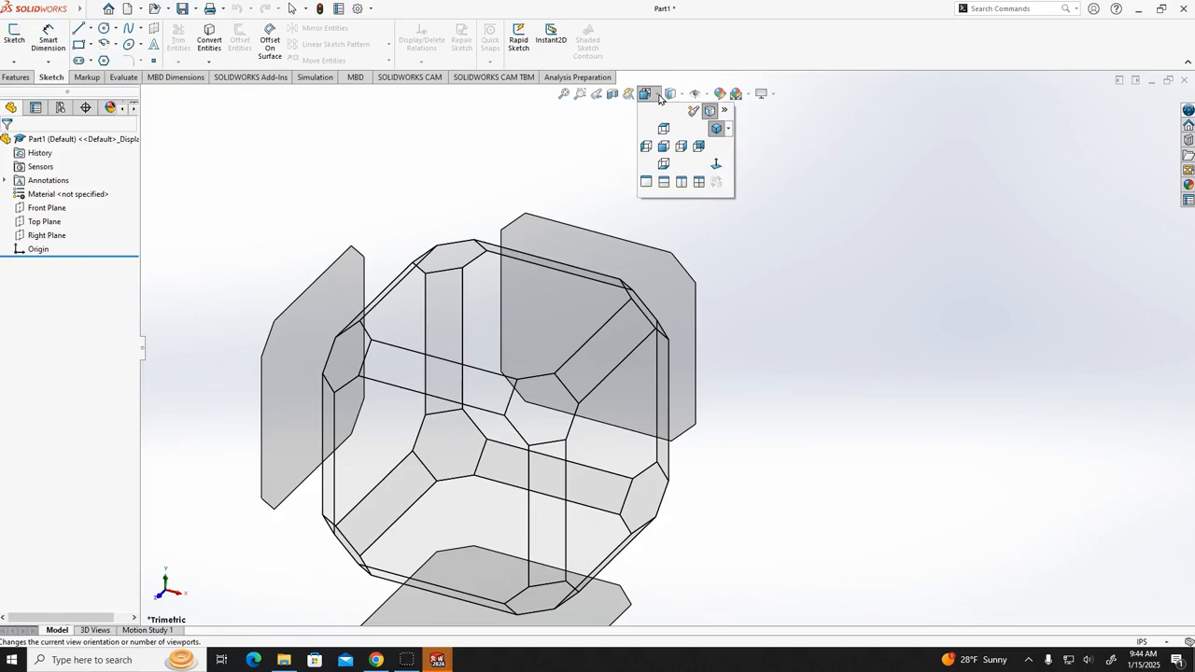
{"action": "left_click", "coordinate": [682, 95]}
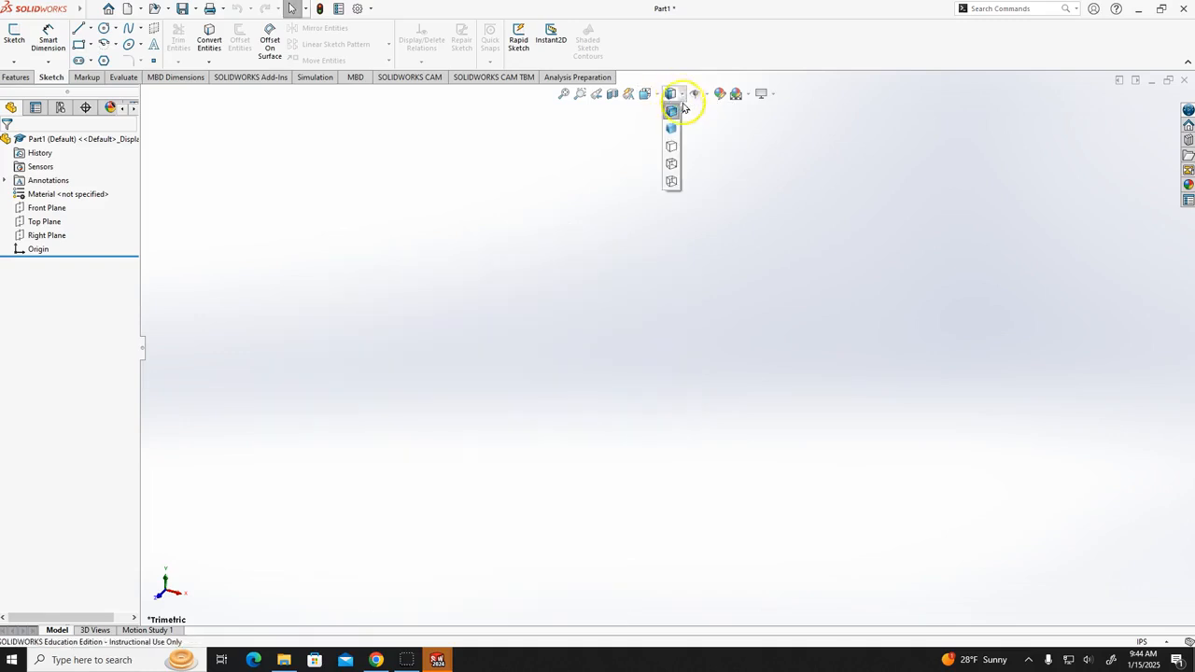
{"action": "left_click", "coordinate": [703, 94]}
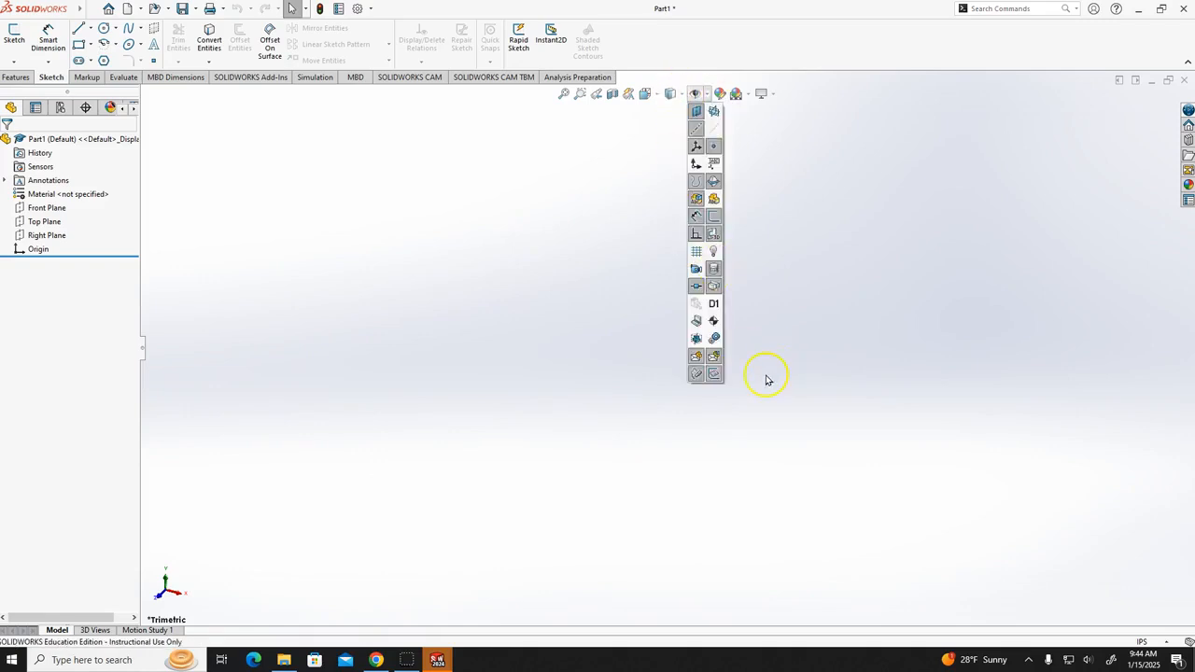
{"action": "left_click", "coordinate": [846, 332]}
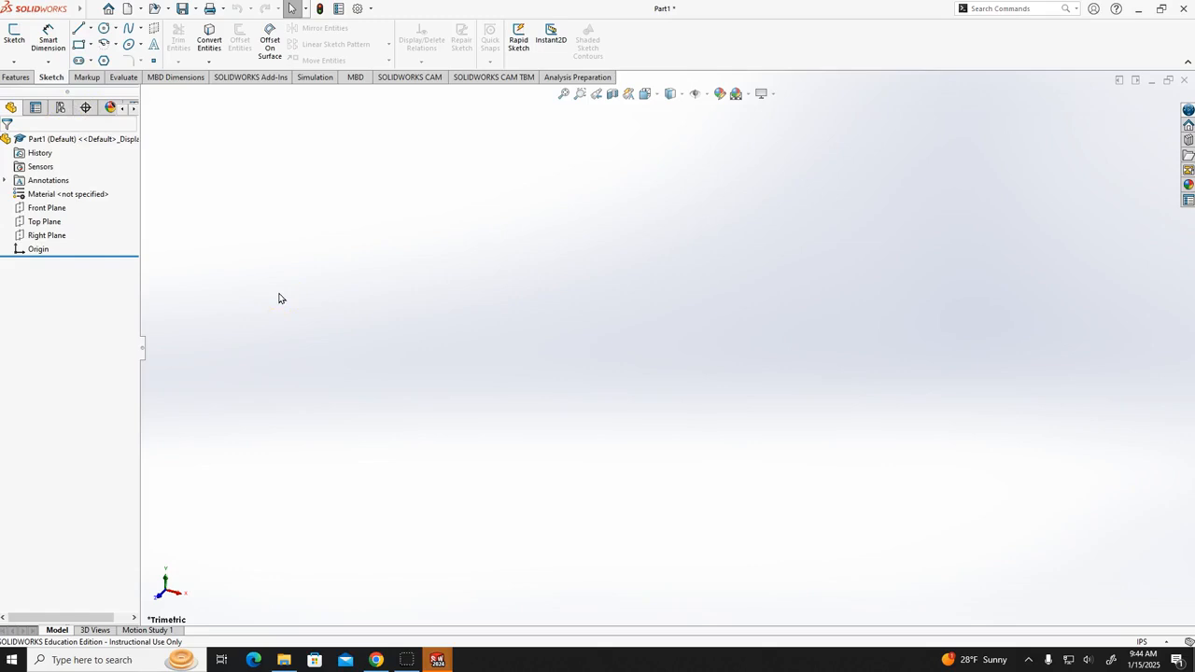
{"action": "left_click", "coordinate": [56, 239]}
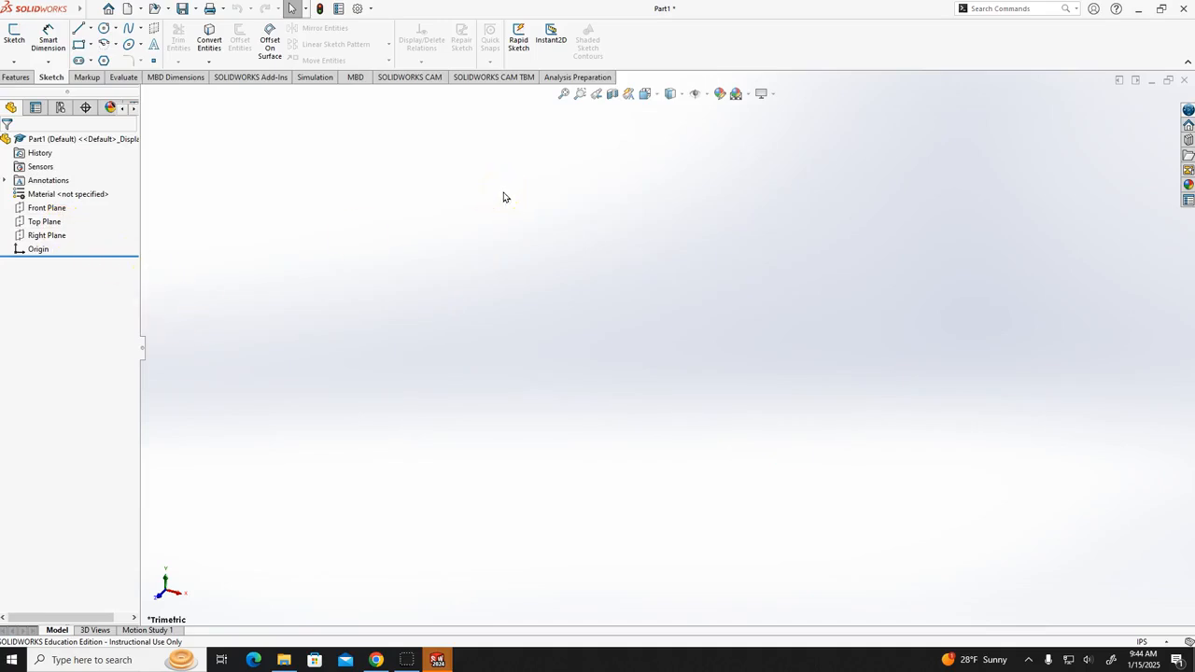
- Show the Front Plane and the Top Plane in the graphics area
{"action": "left_click", "coordinate": [36, 212]}
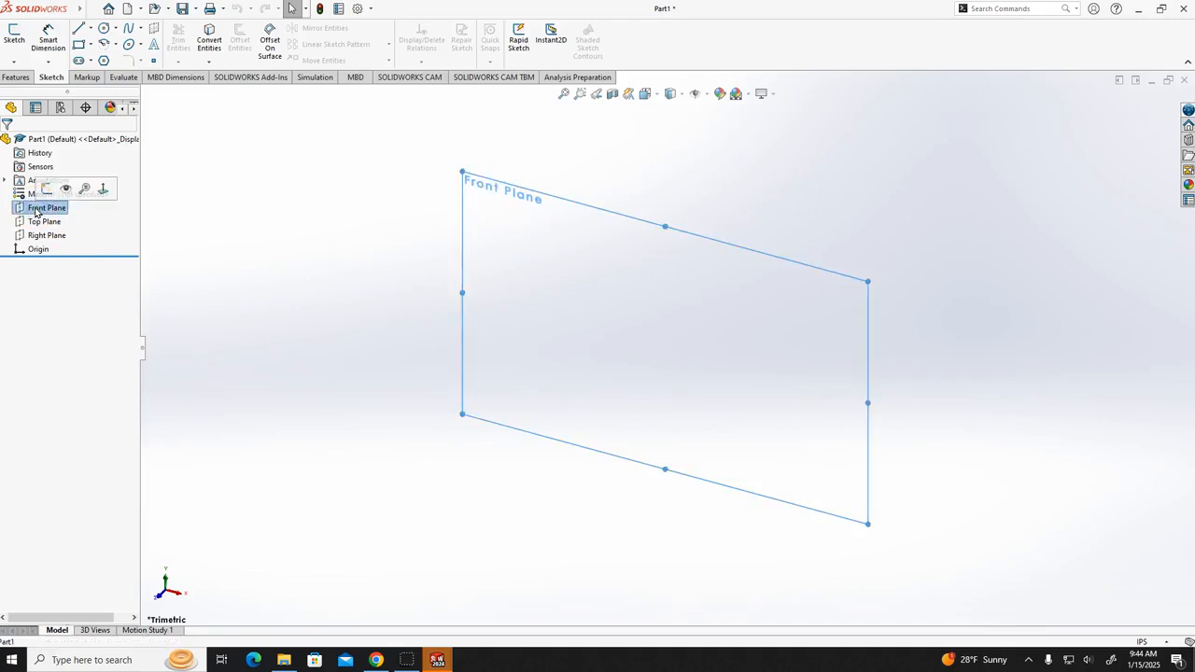
{"action": "left_click", "coordinate": [65, 190]}
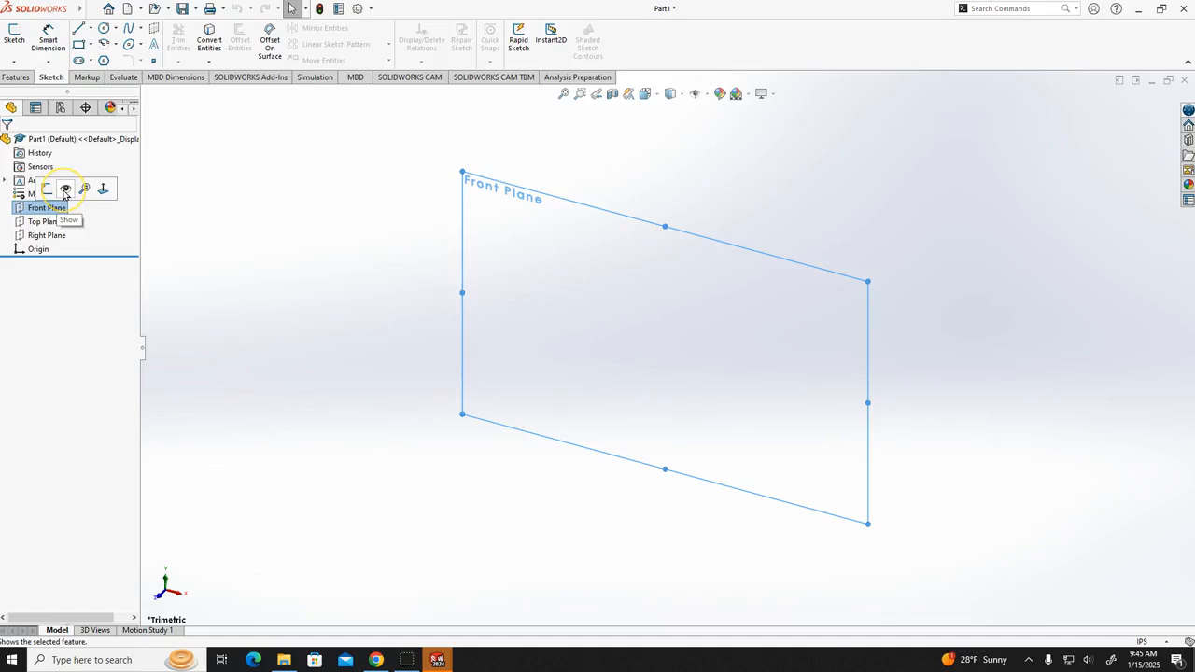
{"action": "left_click", "coordinate": [67, 192]}
{"action": "left_click", "coordinate": [66, 192]}
{"action": "left_click", "coordinate": [848, 366]}
{"action": "left_click", "coordinate": [1004, 302]}
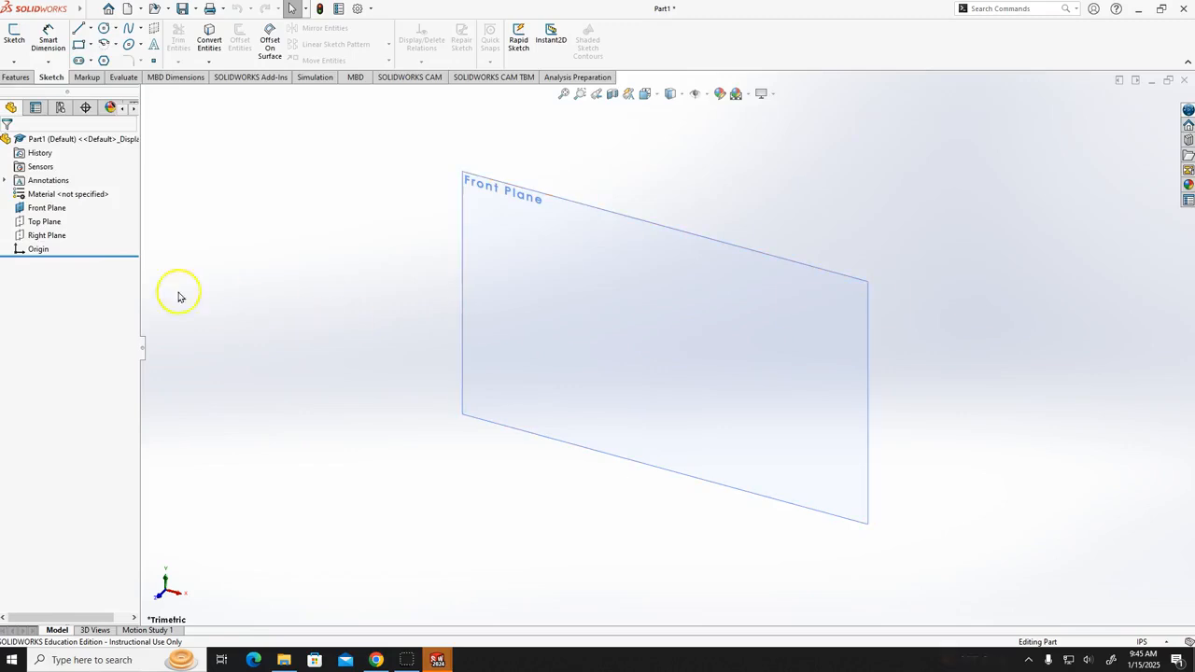
{"action": "left_click", "coordinate": [52, 224]}
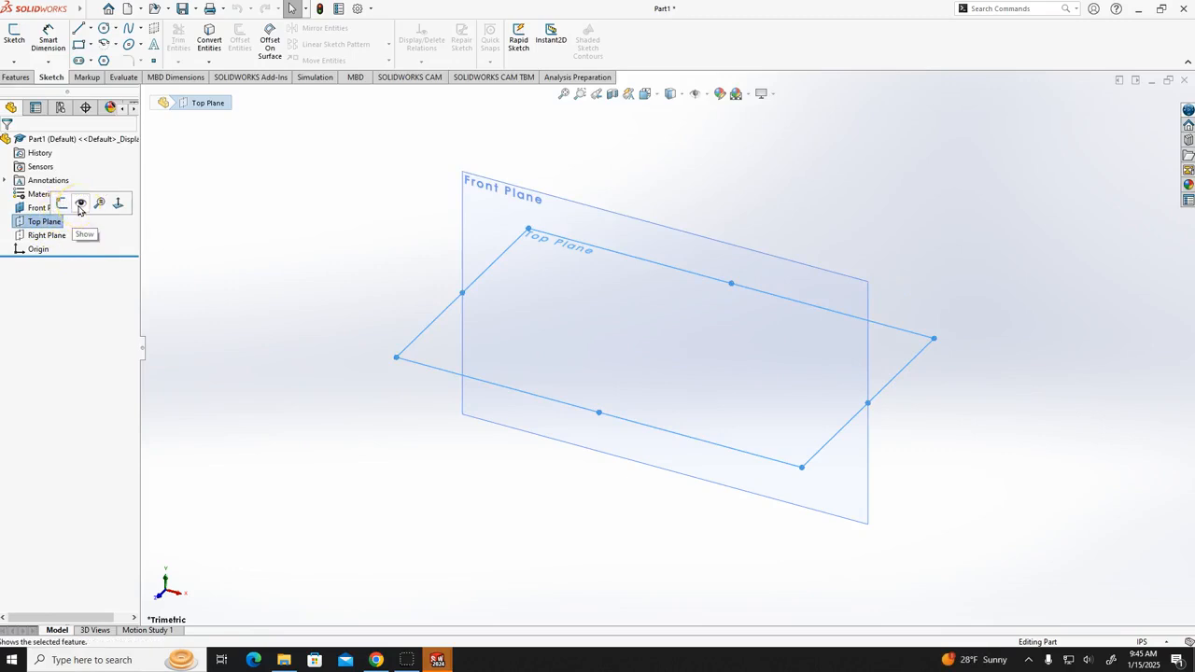
{"action": "left_click", "coordinate": [79, 206]}
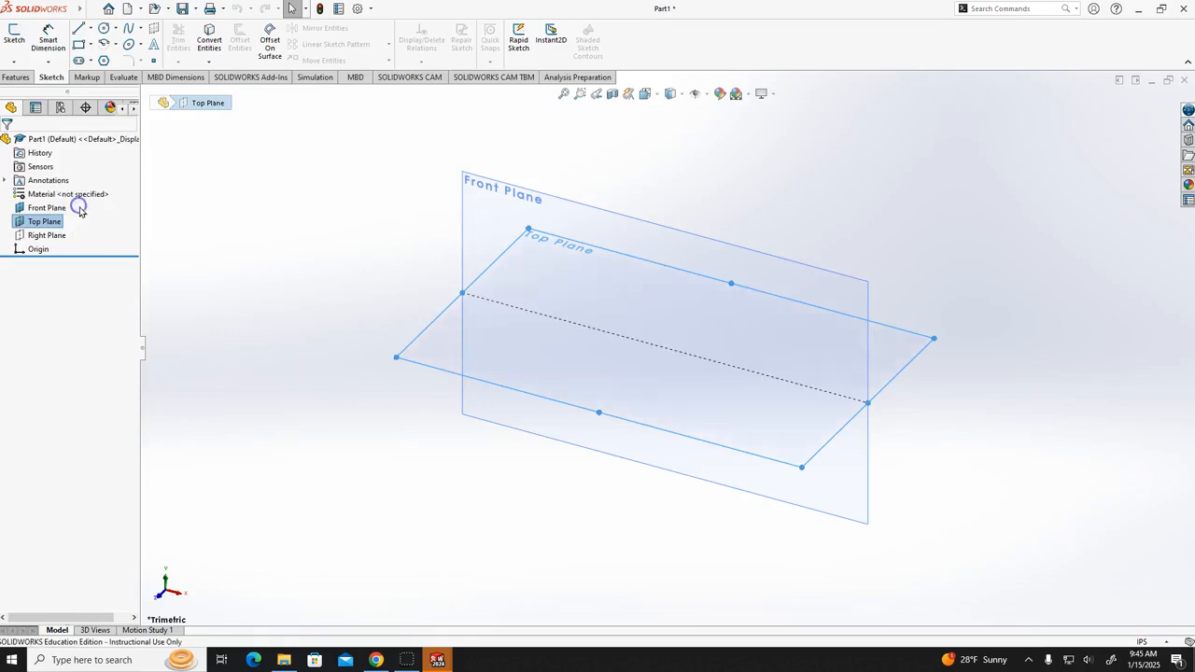
{"action": "left_click", "coordinate": [400, 489]}
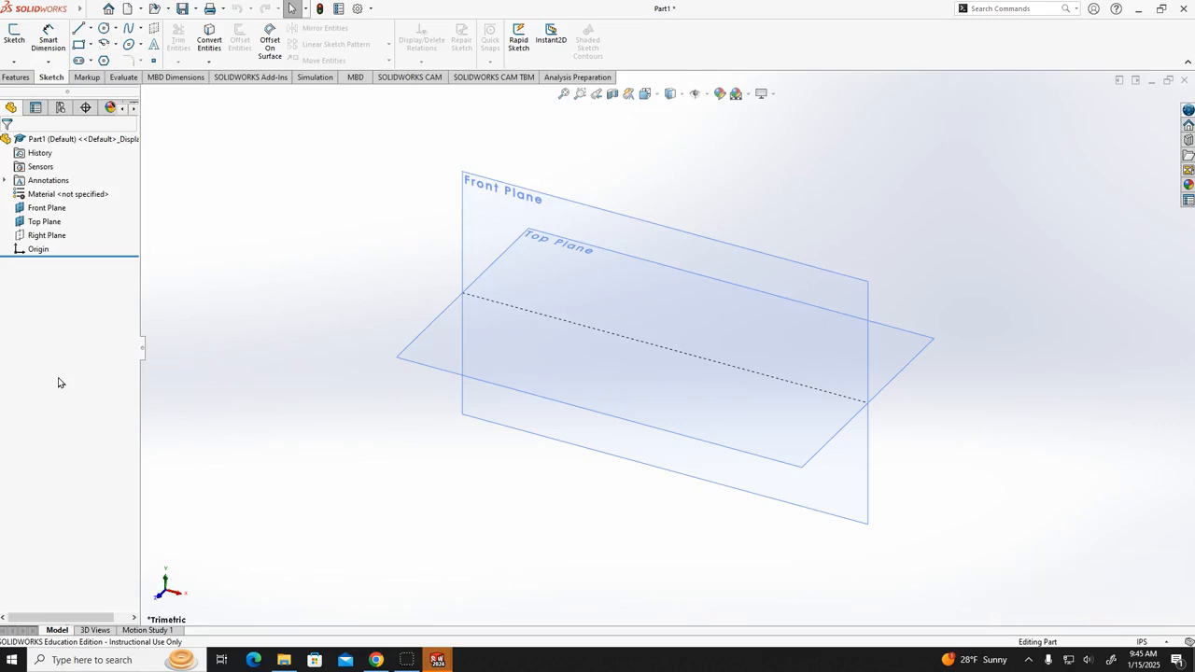
{"action": "left_click", "coordinate": [564, 94]}
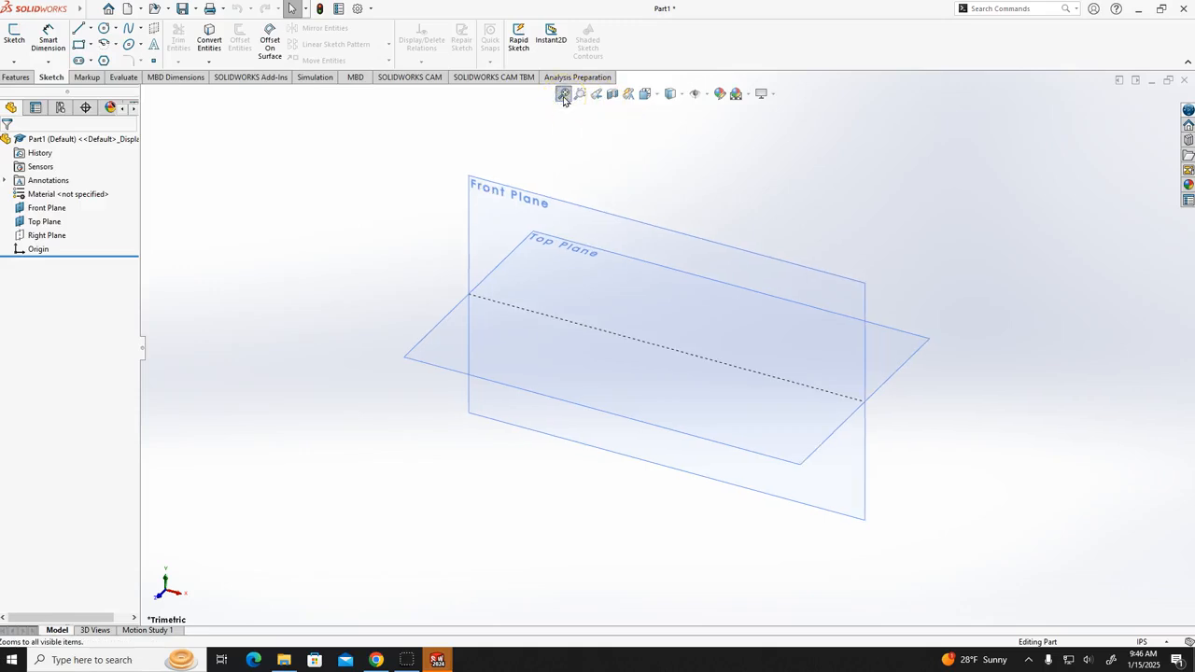
{"action": "left_click", "coordinate": [564, 94]}
{"action": "left_click", "coordinate": [657, 230]}
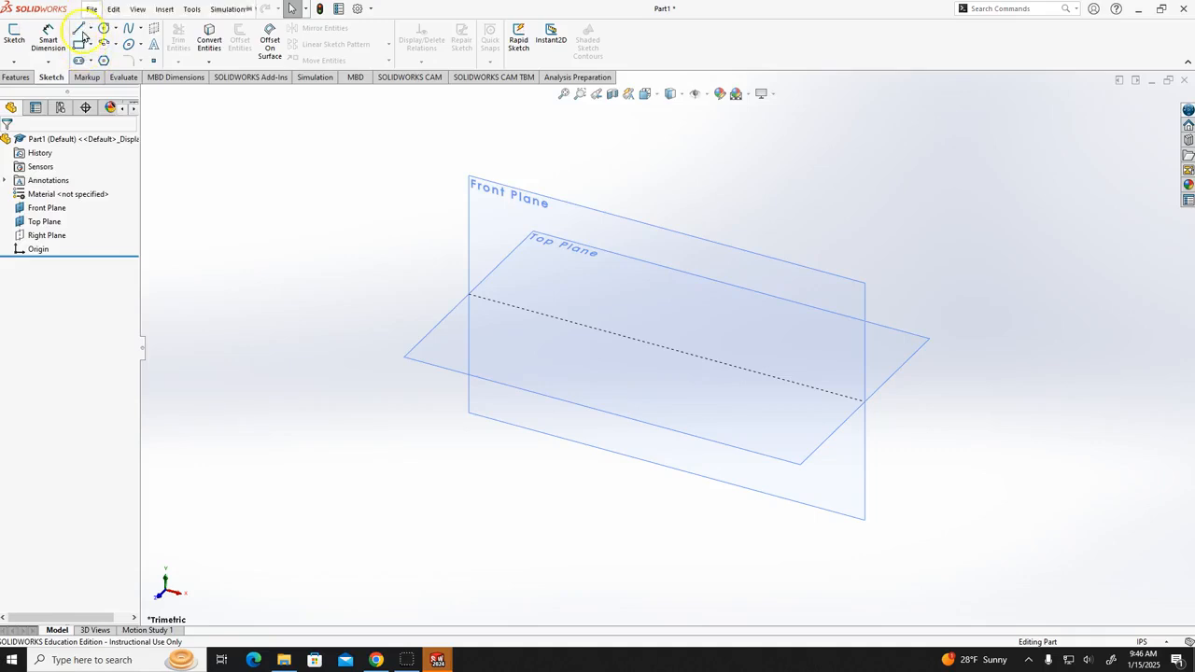
{"action": "left_click", "coordinate": [91, 8]}
{"action": "left_click", "coordinate": [359, 210]}
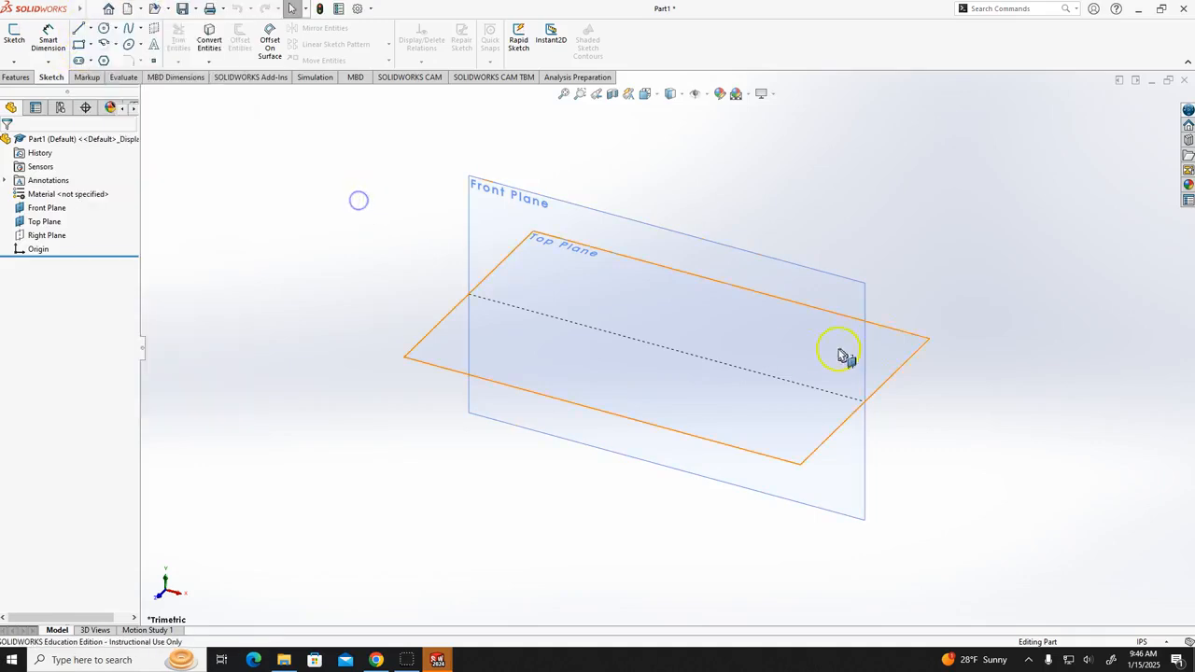
- Start a new sketch on the Top Plane
{"action": "left_click", "coordinate": [917, 357]}
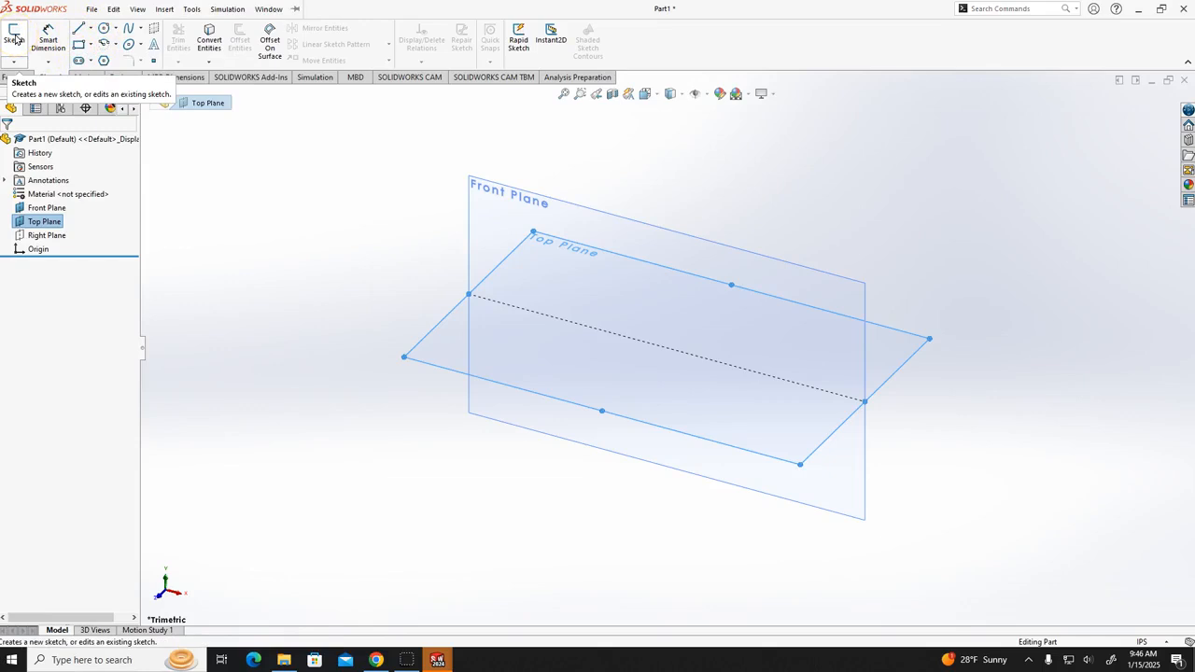
{"action": "left_click", "coordinate": [1068, 383]}
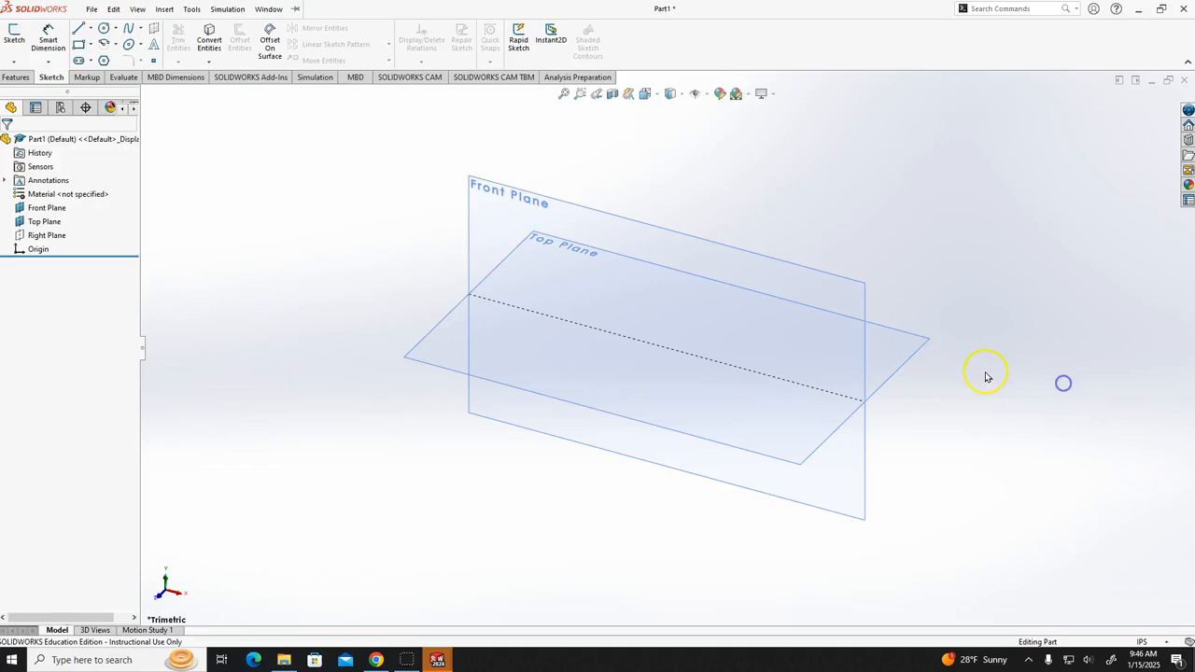
{"action": "left_click", "coordinate": [919, 363]}
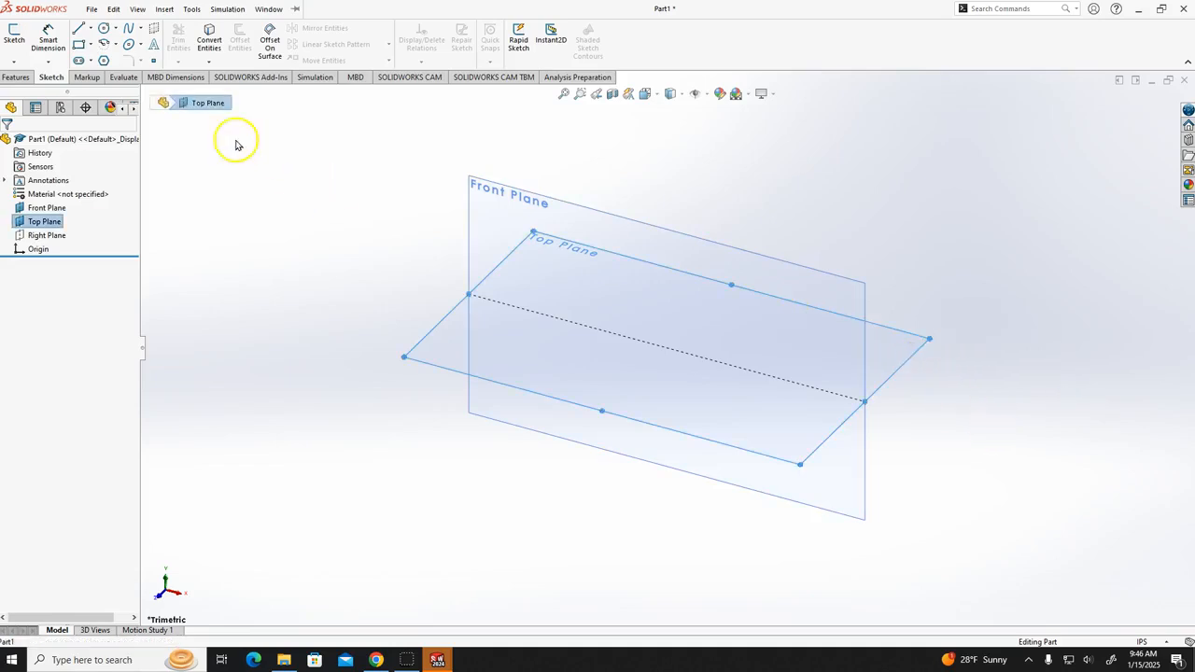
{"action": "left_click", "coordinate": [14, 36]}
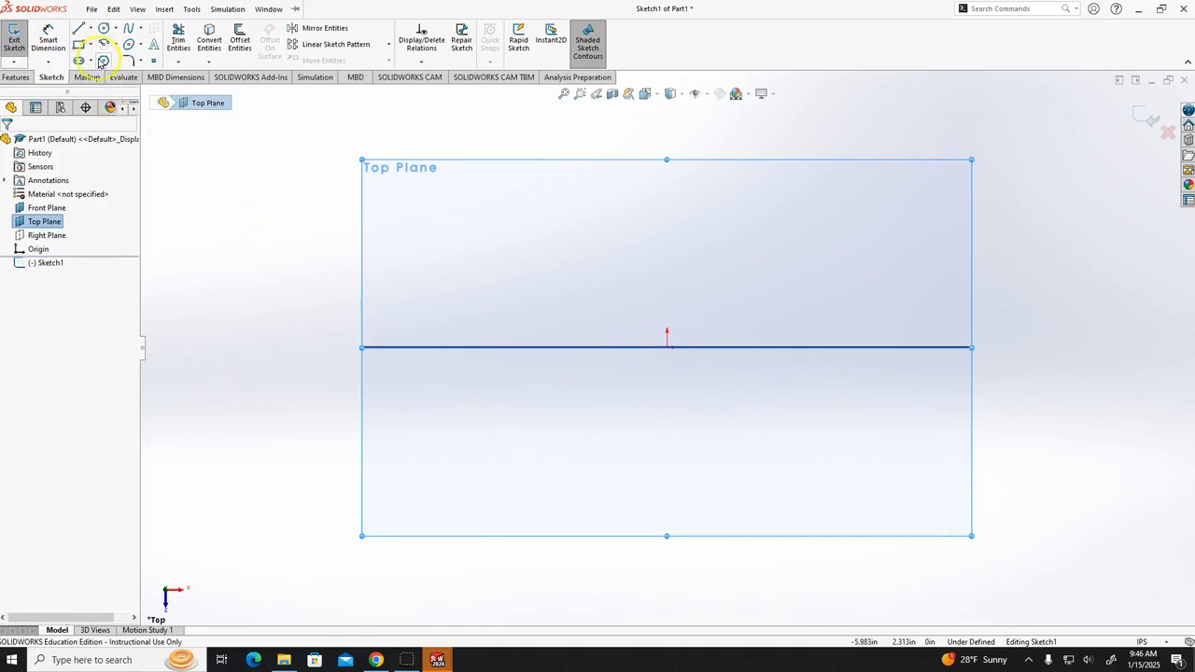
{"action": "left_click", "coordinate": [89, 28]}
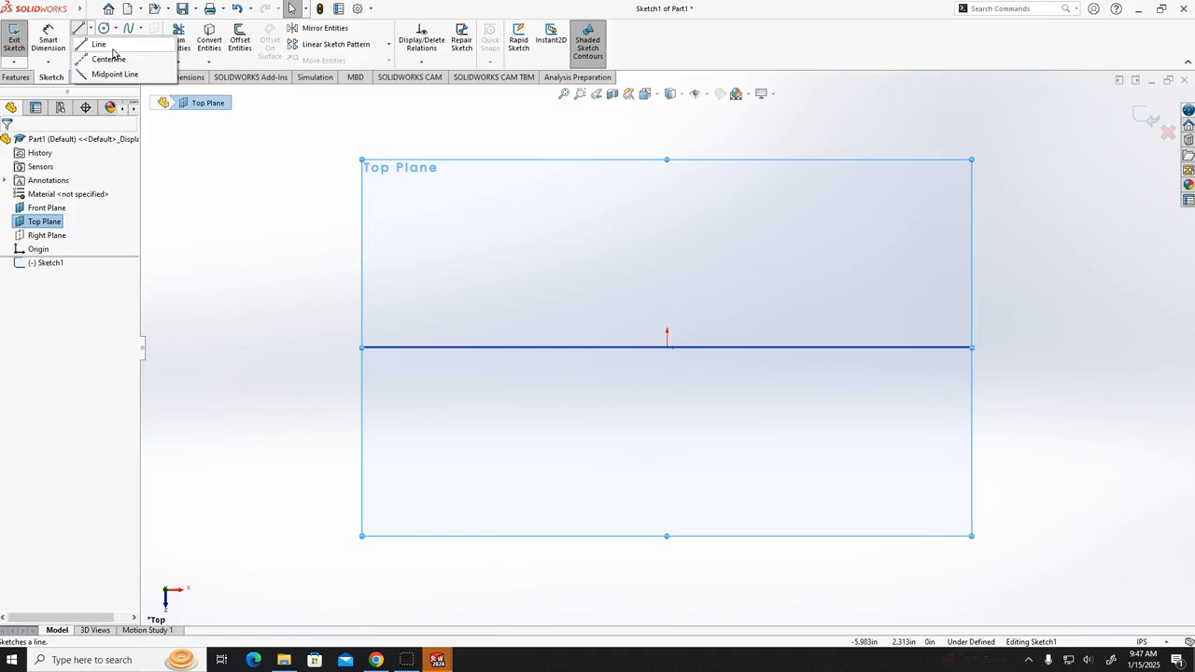
- Hide the Front Plane and the Top Plane while keeping the sketch open
{"action": "left_click", "coordinate": [47, 209]}
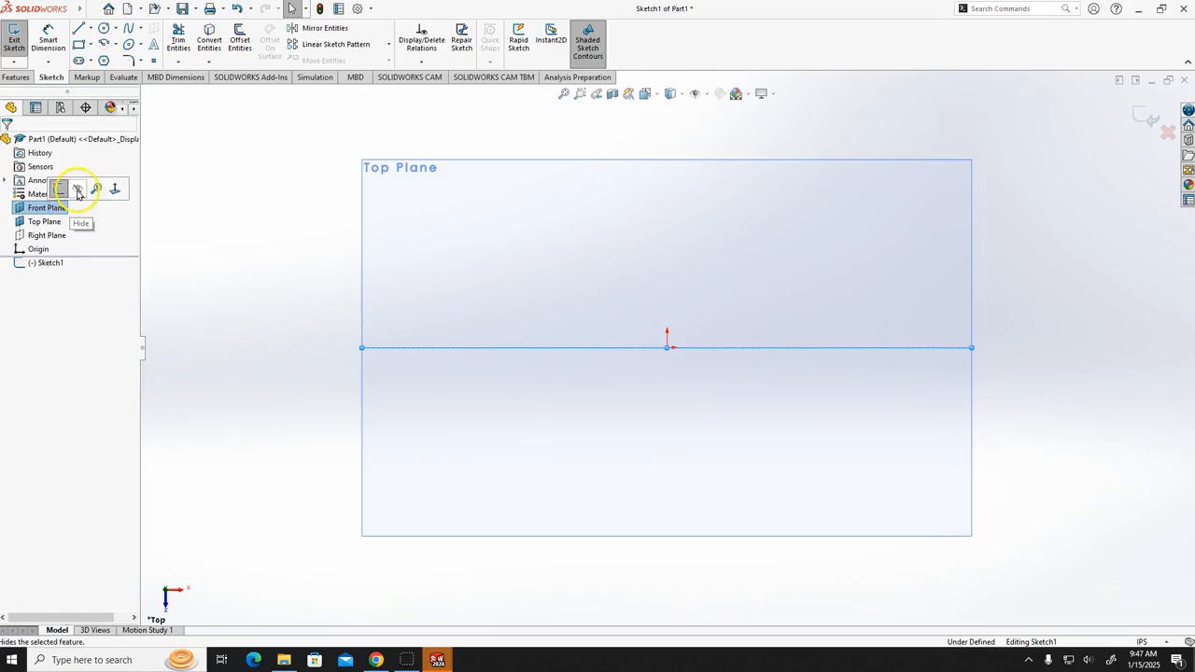
{"action": "left_click", "coordinate": [77, 189]}
{"action": "left_click", "coordinate": [46, 222]}
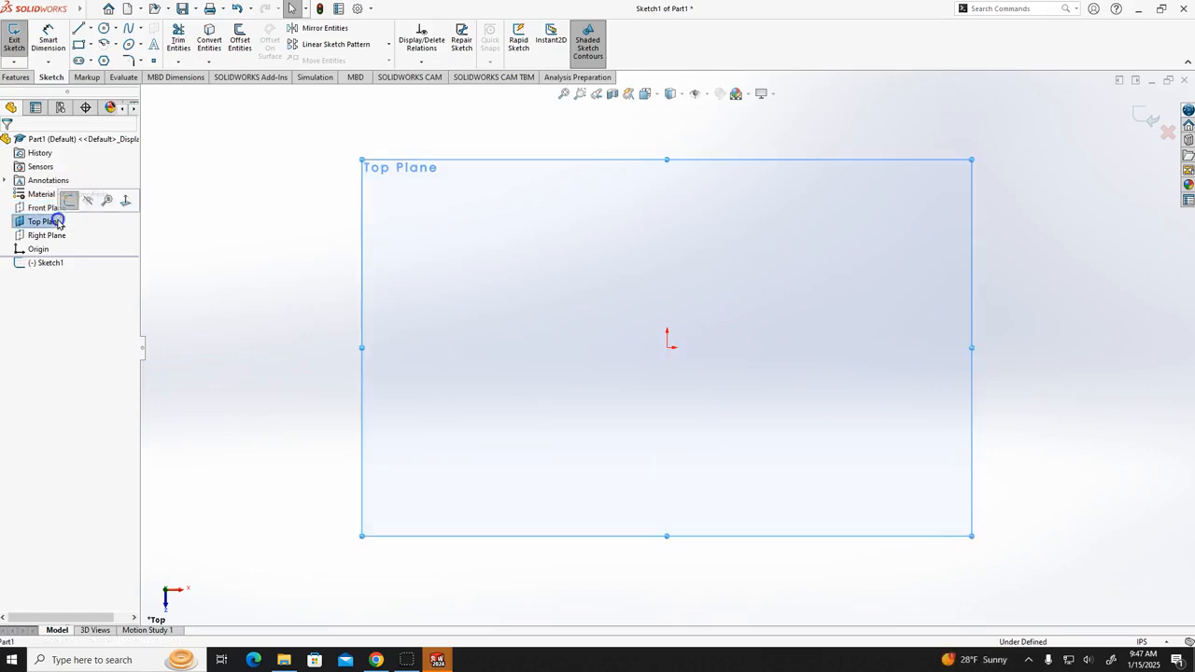
{"action": "left_click", "coordinate": [90, 203]}
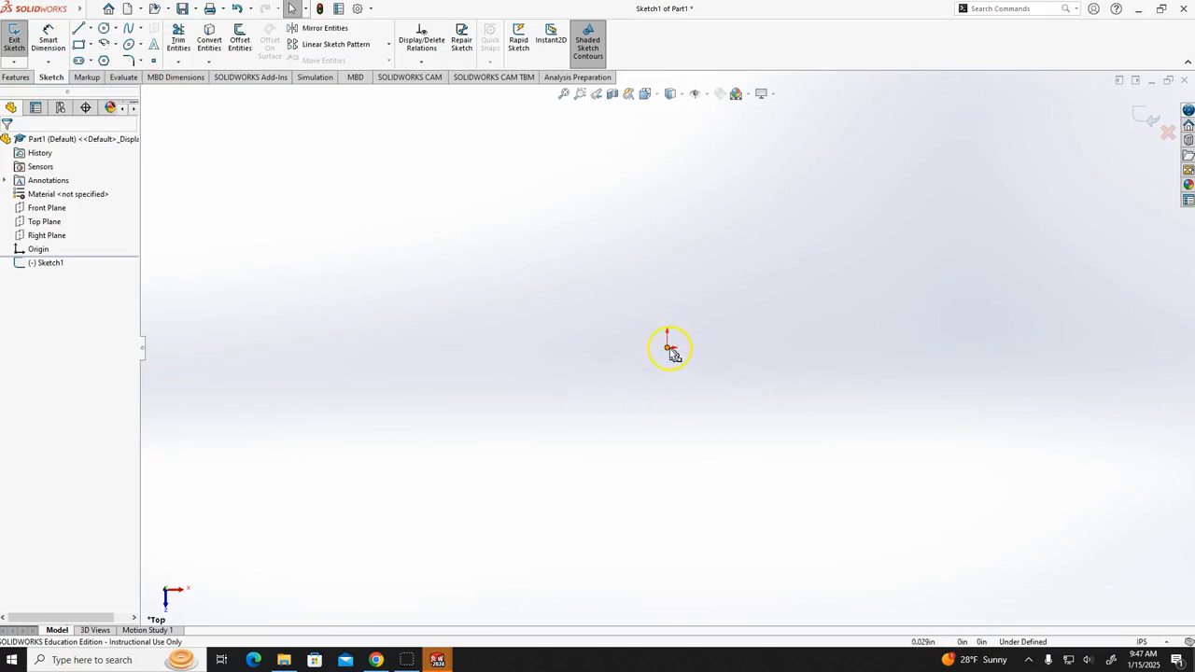
- Sketch a closed five-line profile from the origin, about 4.01 in wide and 1.80 in high, with a V notch dipping to about 1.08 in
{"action": "left_click", "coordinate": [91, 28]}
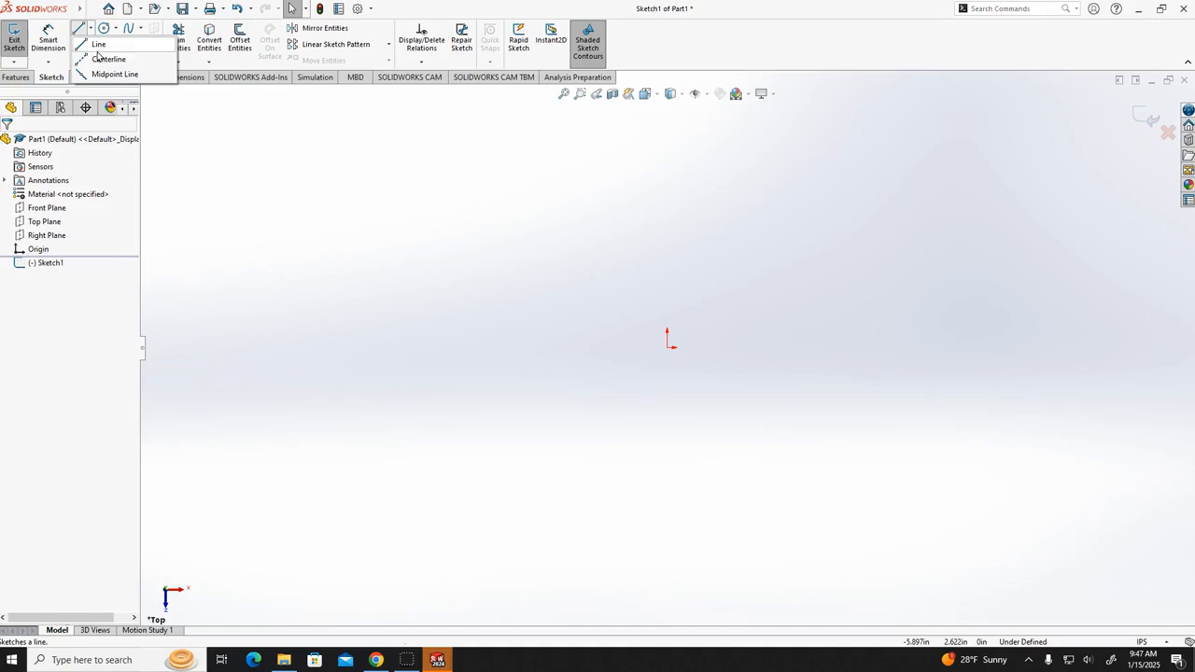
{"action": "left_click", "coordinate": [115, 80]}
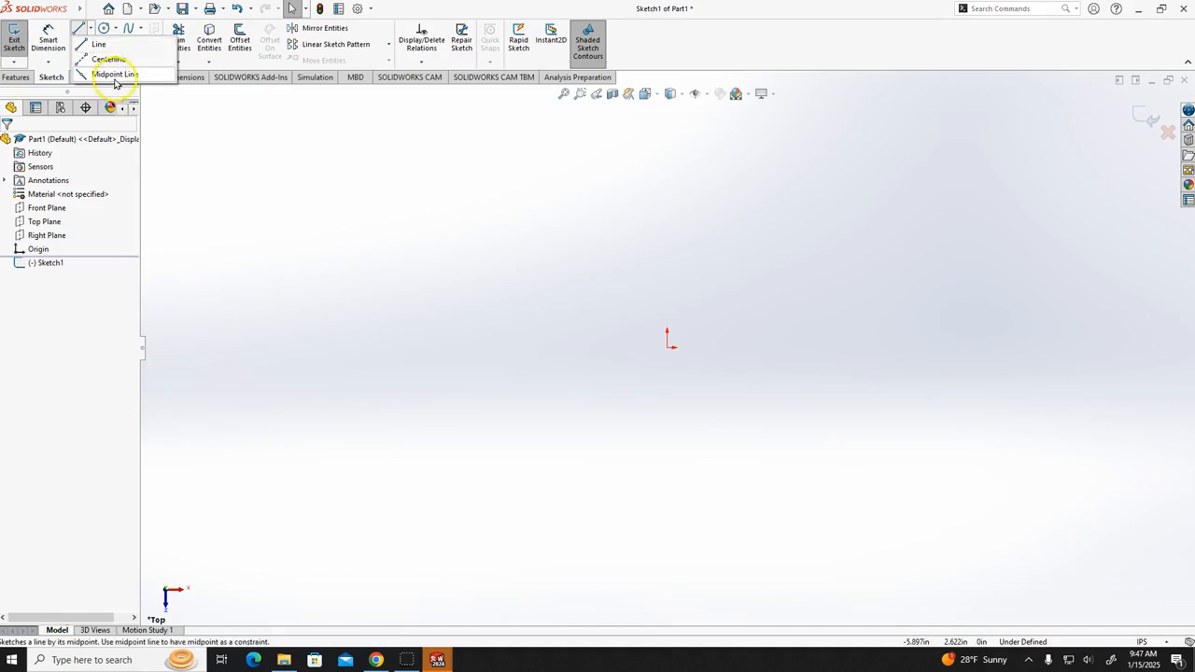
{"action": "left_click", "coordinate": [104, 47]}
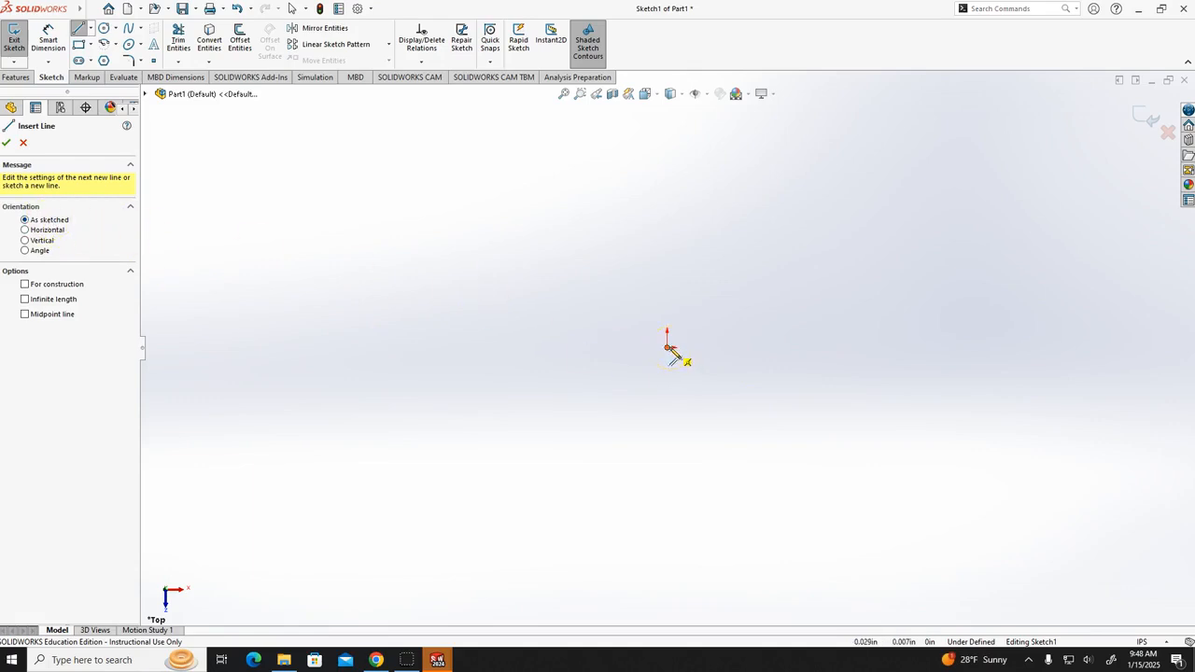
{"action": "left_click", "coordinate": [669, 348]}
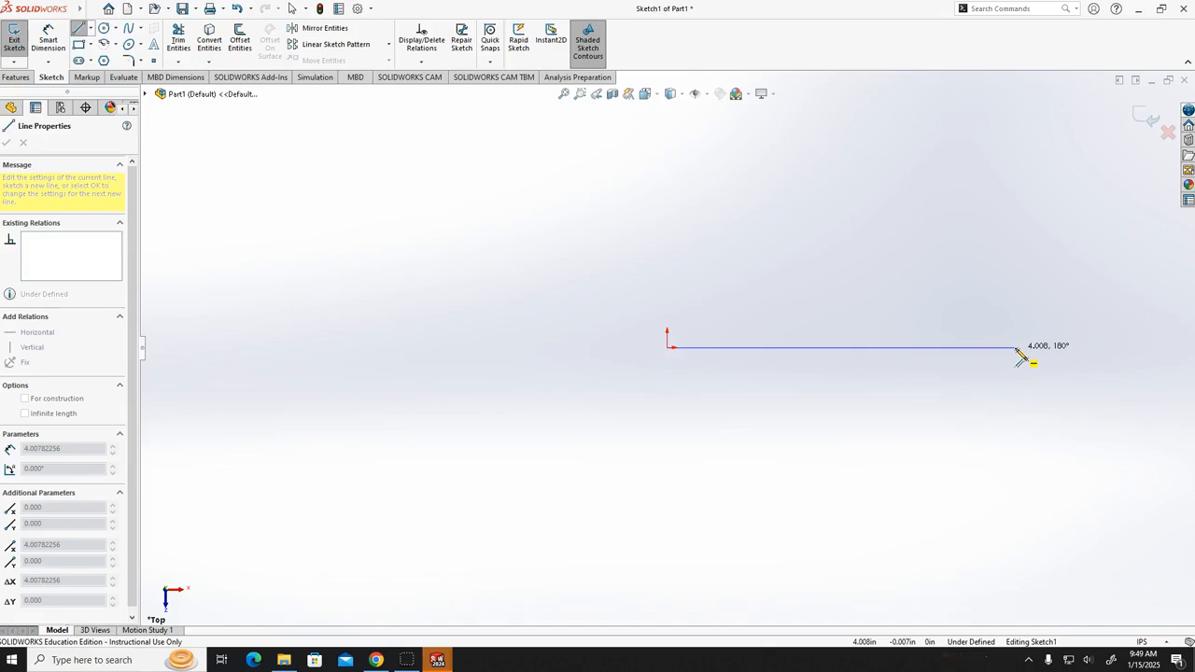
{"action": "left_click", "coordinate": [1016, 347]}
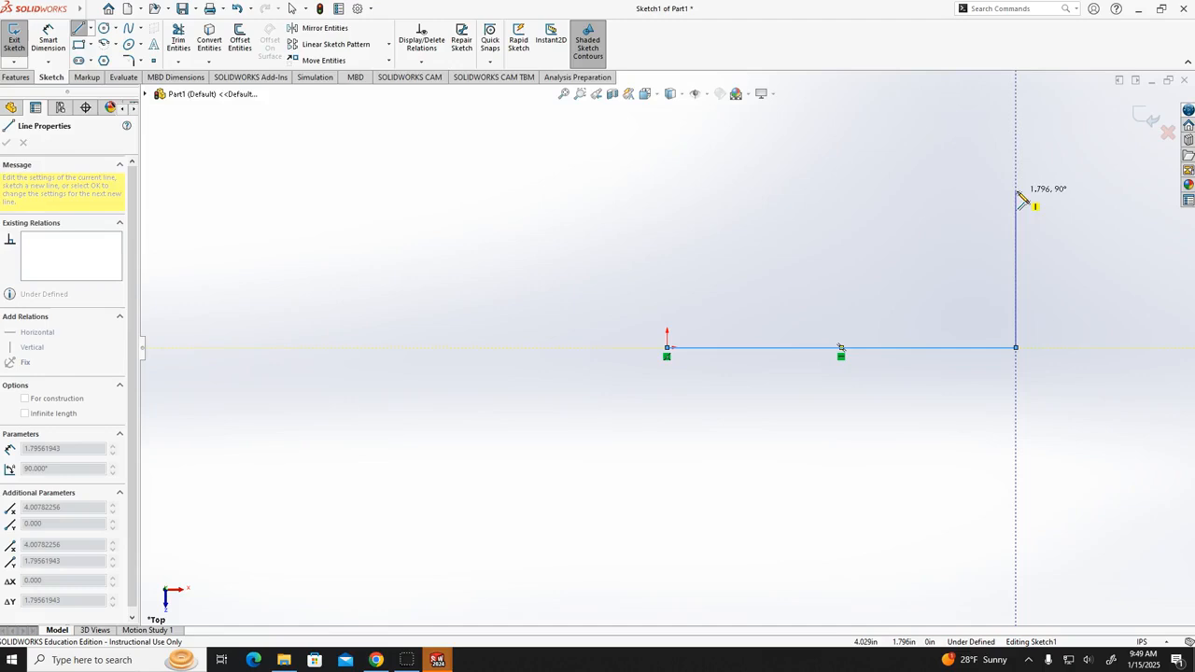
{"action": "left_click", "coordinate": [1016, 193]}
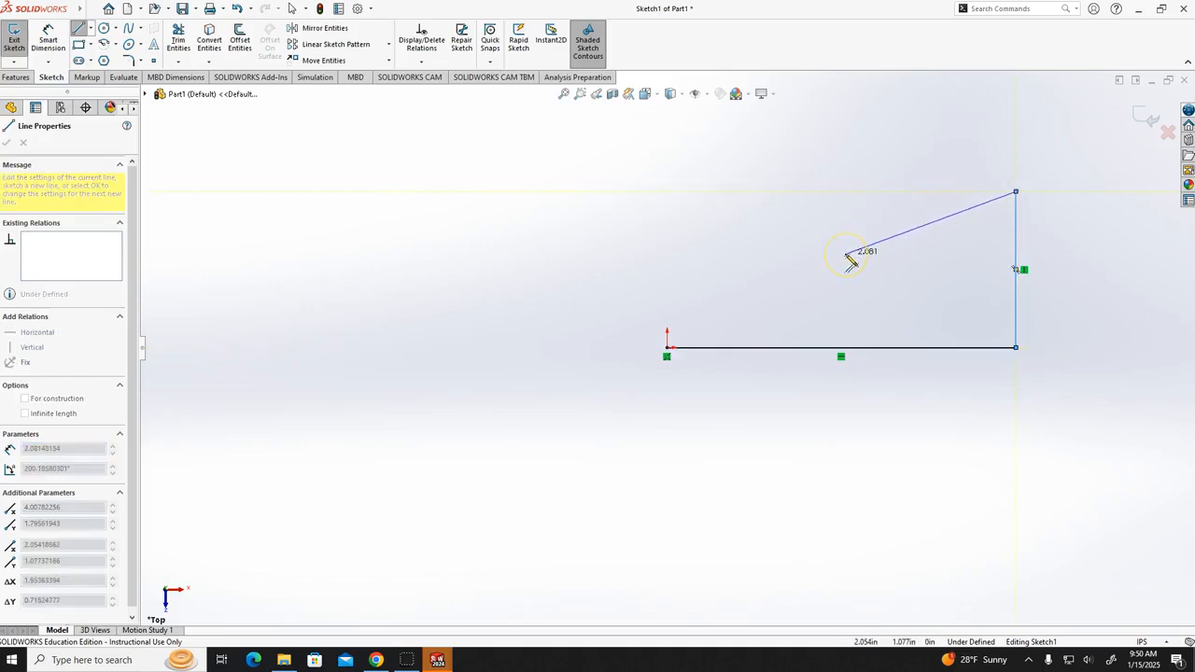
{"action": "left_click", "coordinate": [845, 254]}
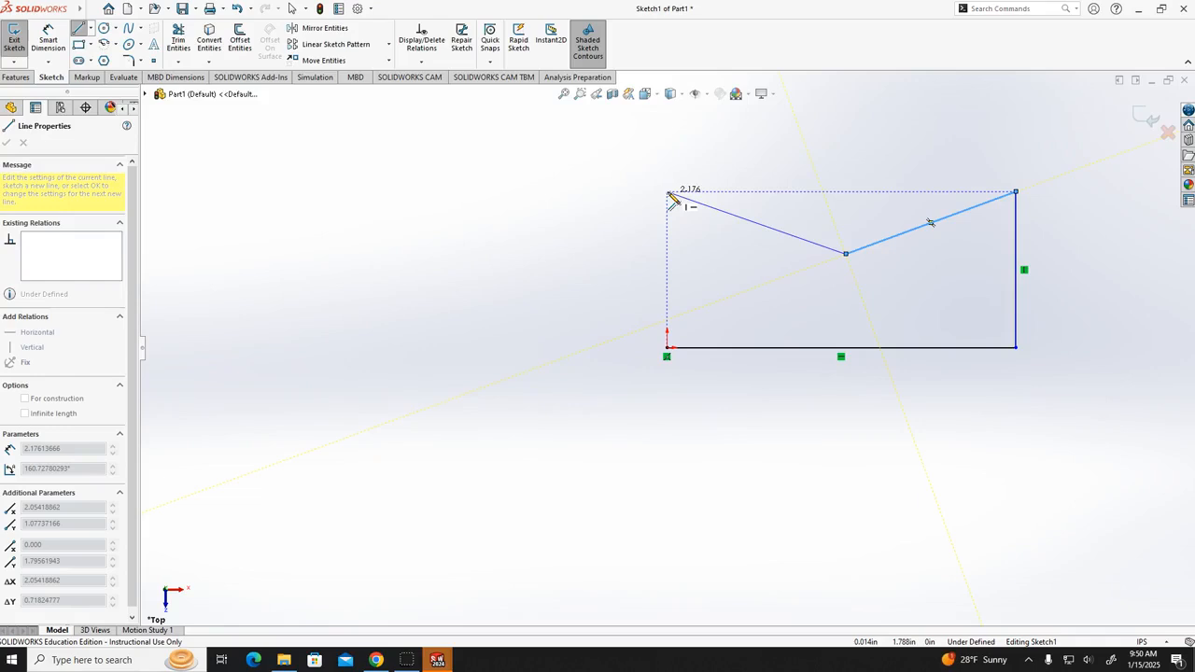
{"action": "left_click", "coordinate": [667, 192]}
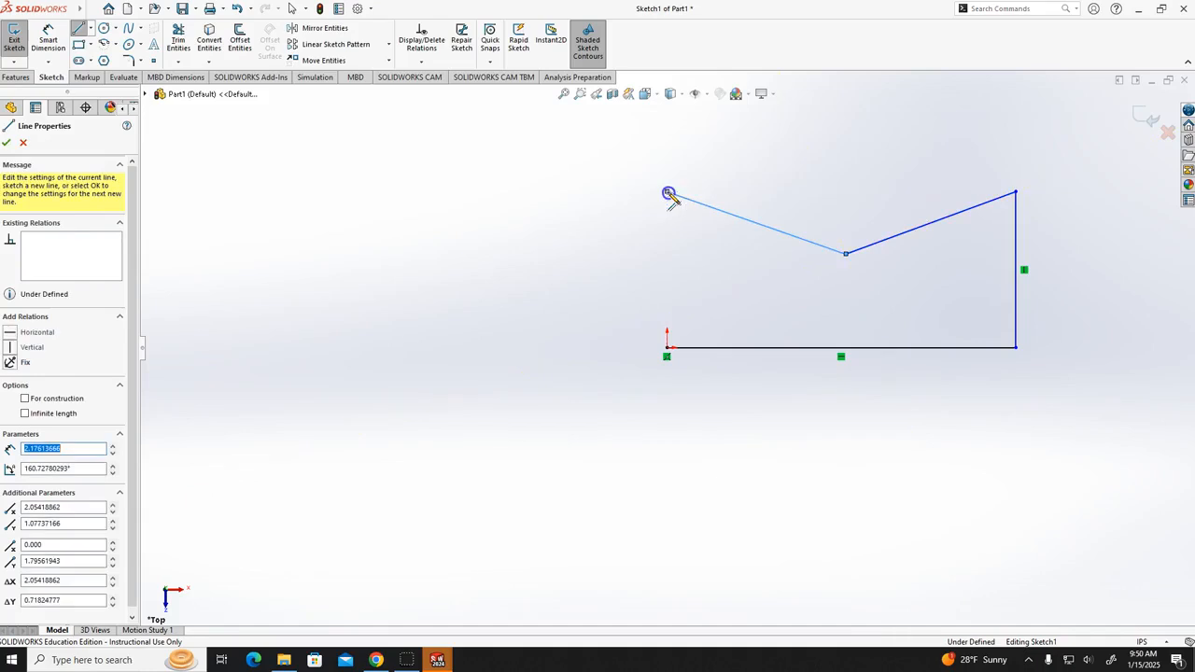
{"action": "left_click", "coordinate": [668, 351]}
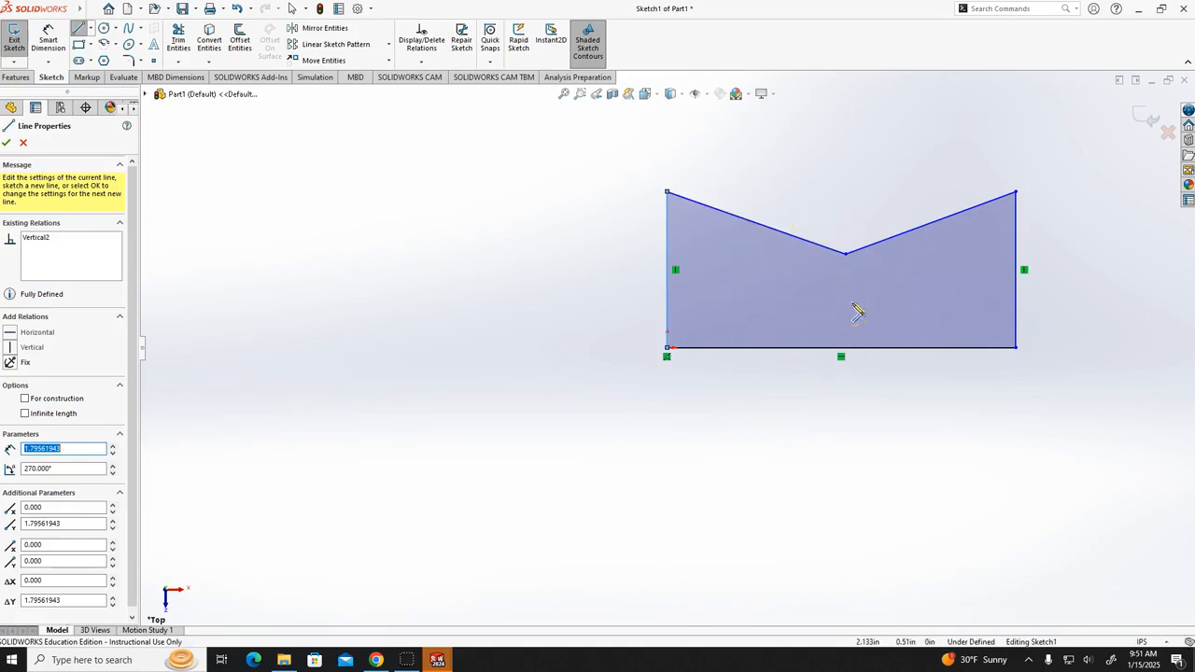
- Turn the sketch's shaded contours off and back on
{"action": "left_click", "coordinate": [588, 44]}
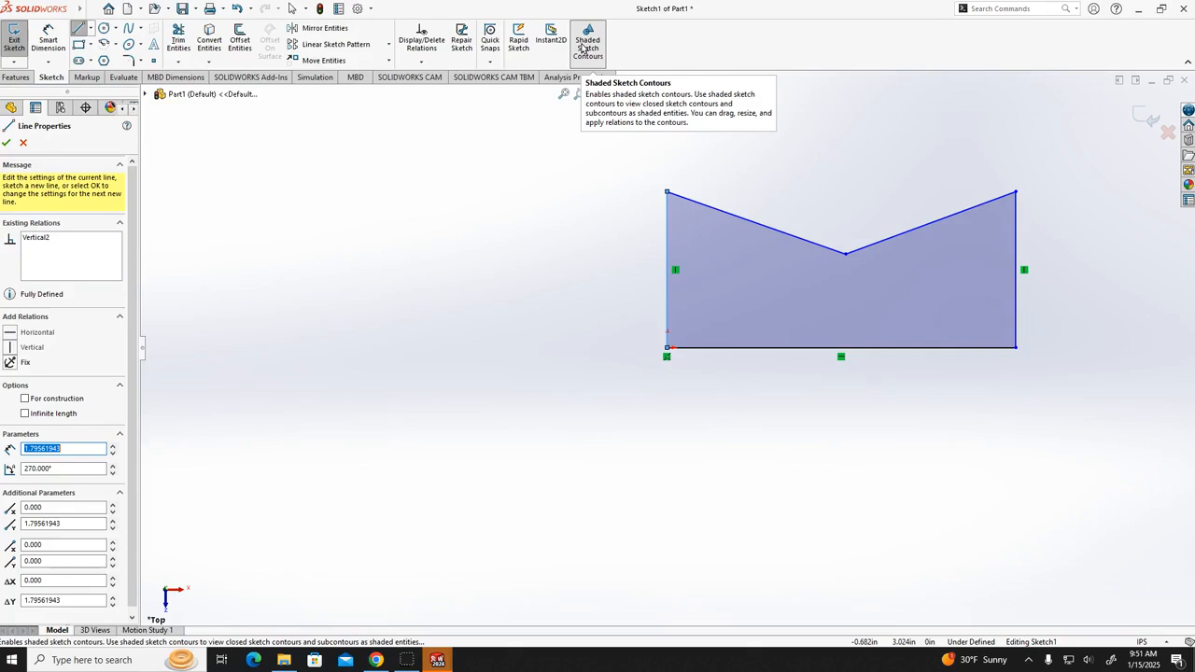
{"action": "left_click", "coordinate": [583, 49]}
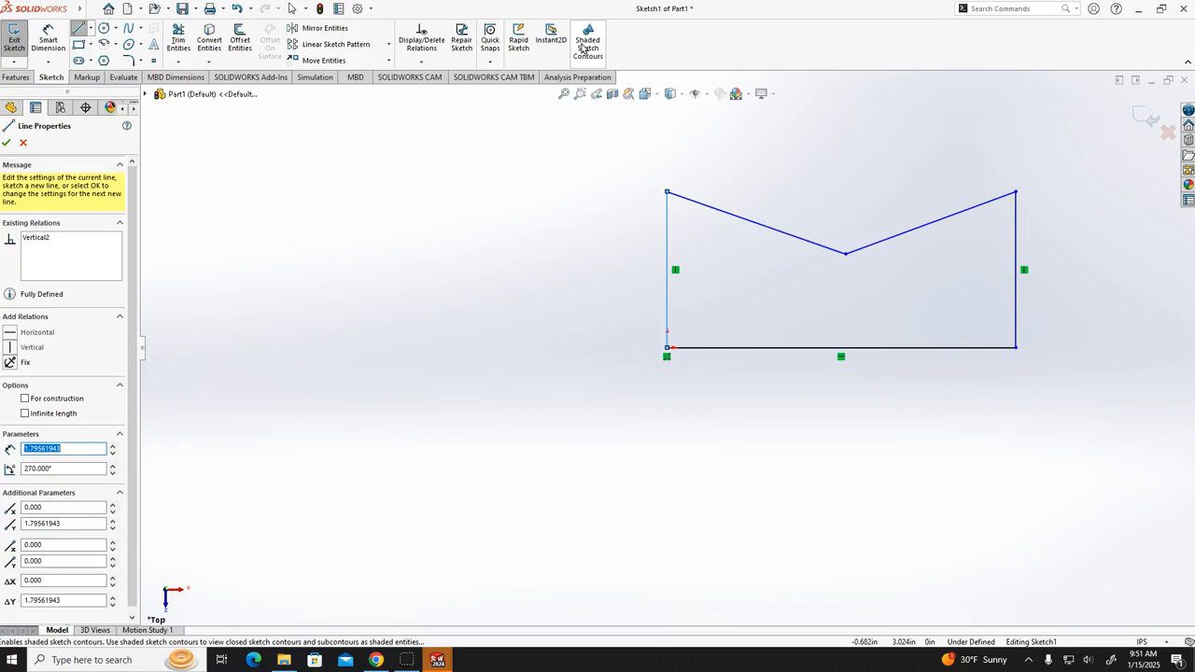
{"action": "left_click", "coordinate": [583, 48]}
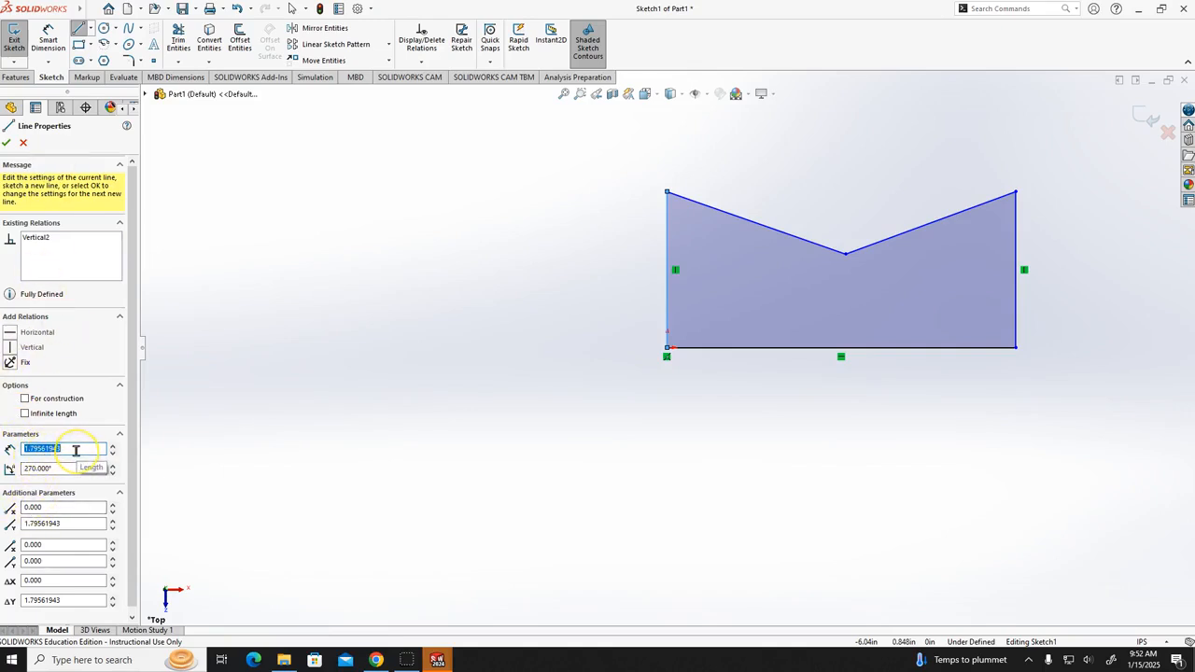
- Review the length and angle parameters of the profile's left vertical line, and close the Line command
{"action": "left_click_drag", "start_coordinate": [73, 451], "coordinate": [35, 452]}
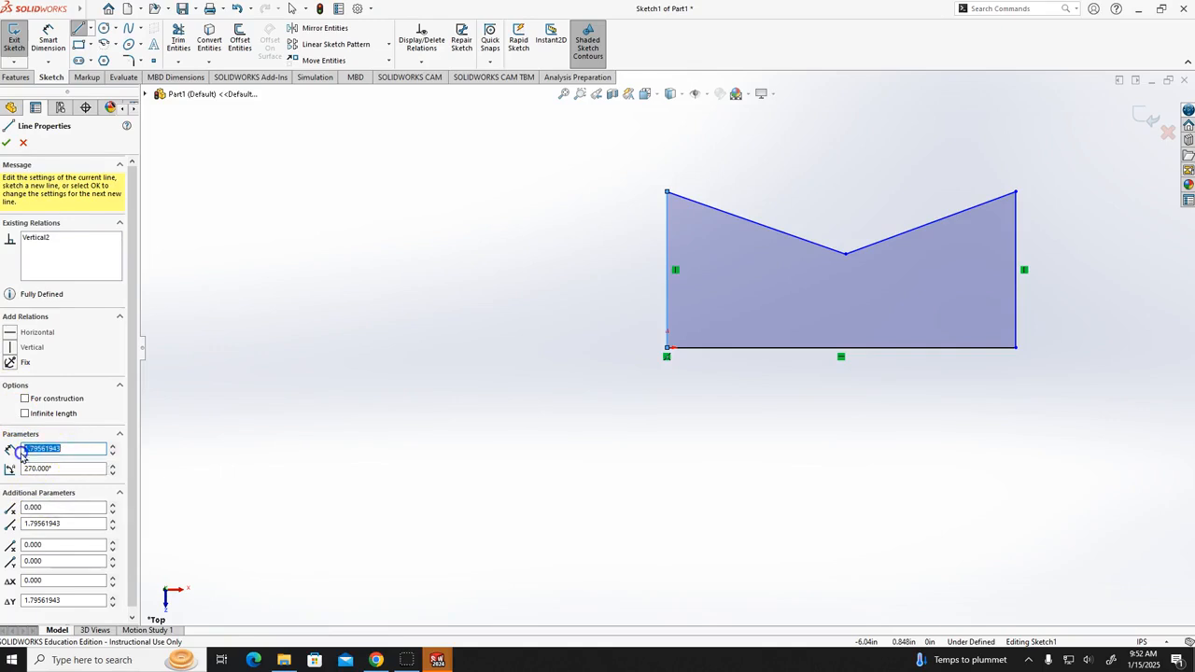
{"action": "left_click_drag", "start_coordinate": [69, 469], "coordinate": [16, 469]}
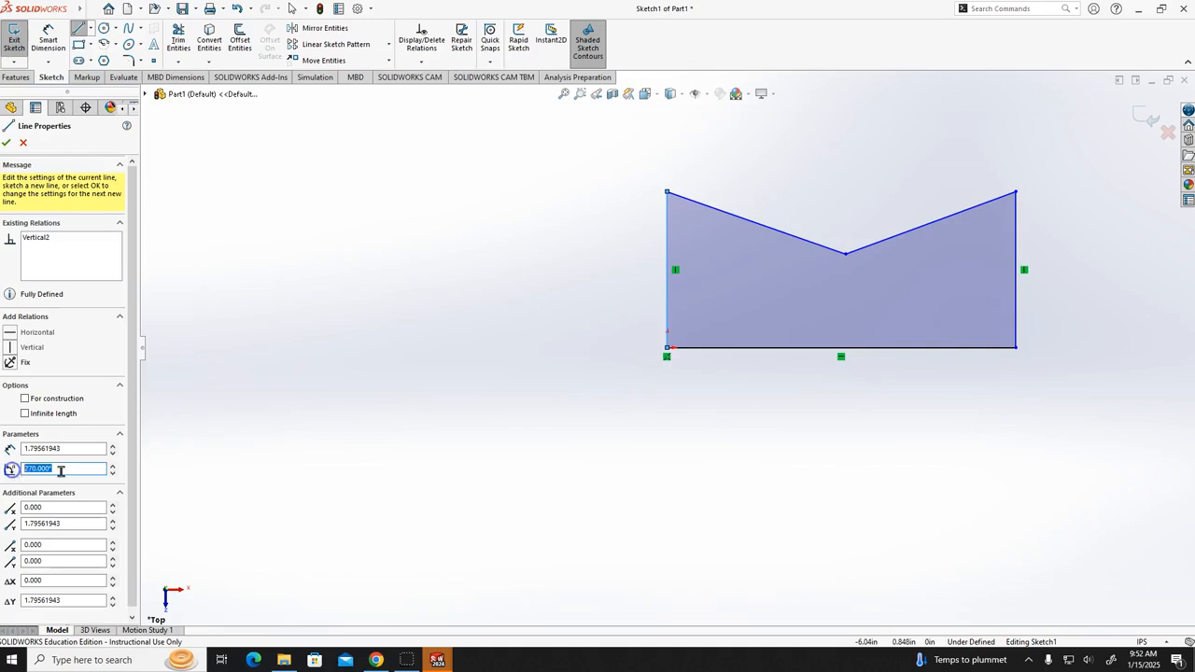
{"action": "left_click", "coordinate": [25, 140]}
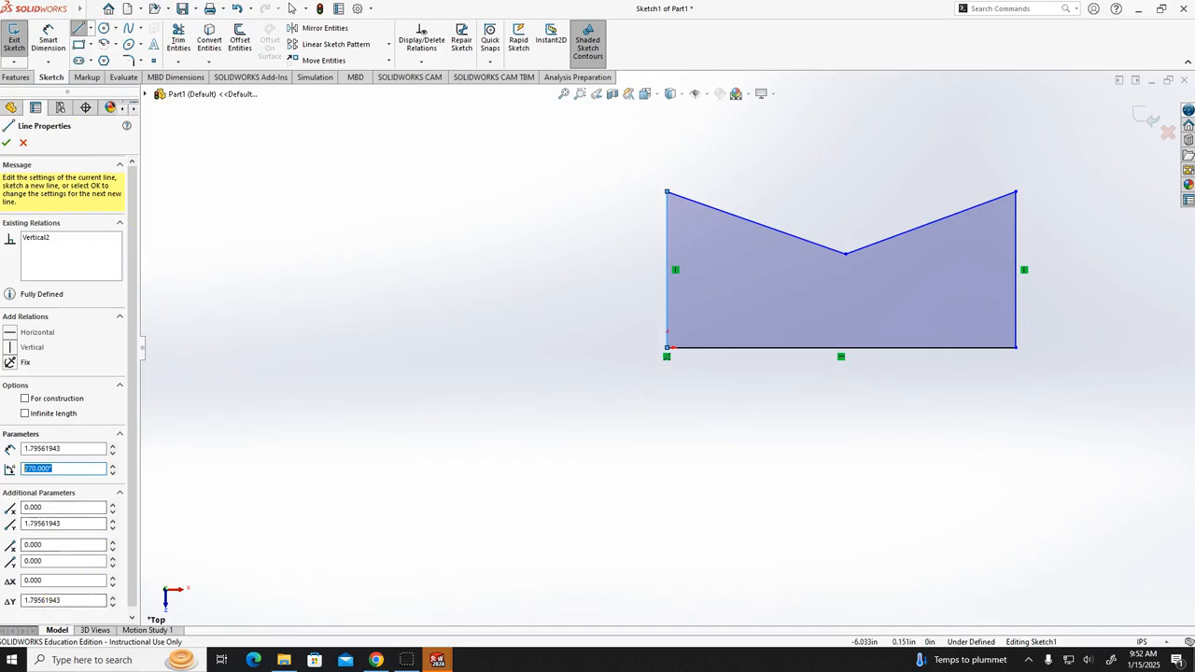
{"action": "left_click", "coordinate": [51, 347]}
{"action": "left_click", "coordinate": [7, 144]}
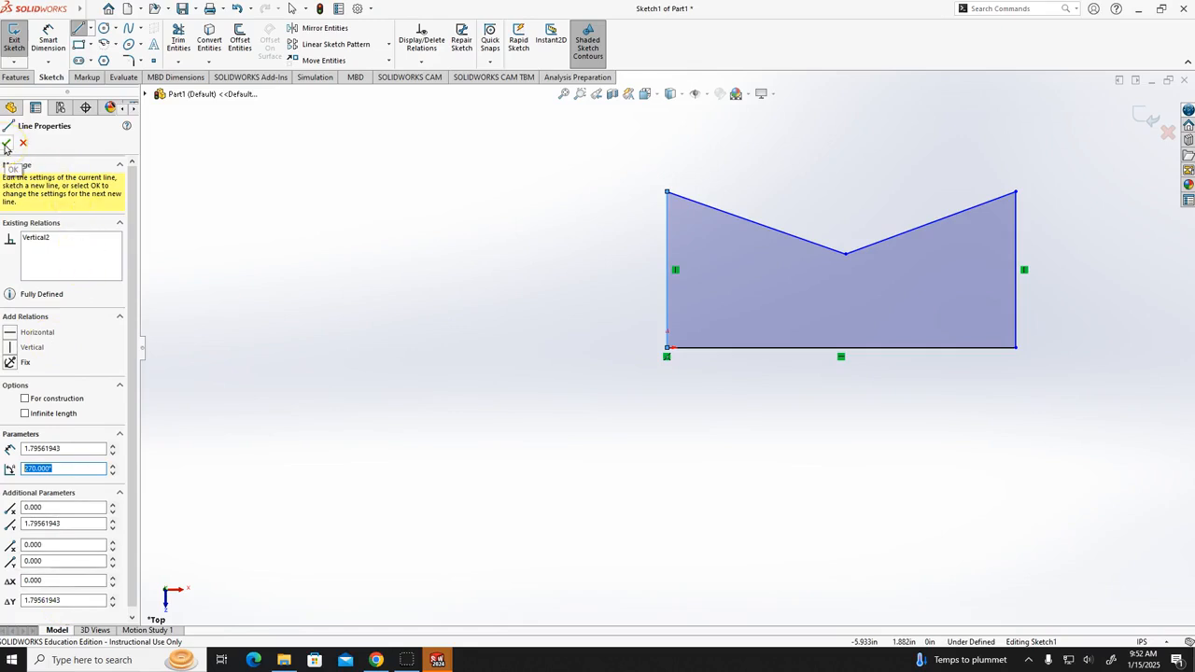
{"action": "left_click", "coordinate": [6, 146]}
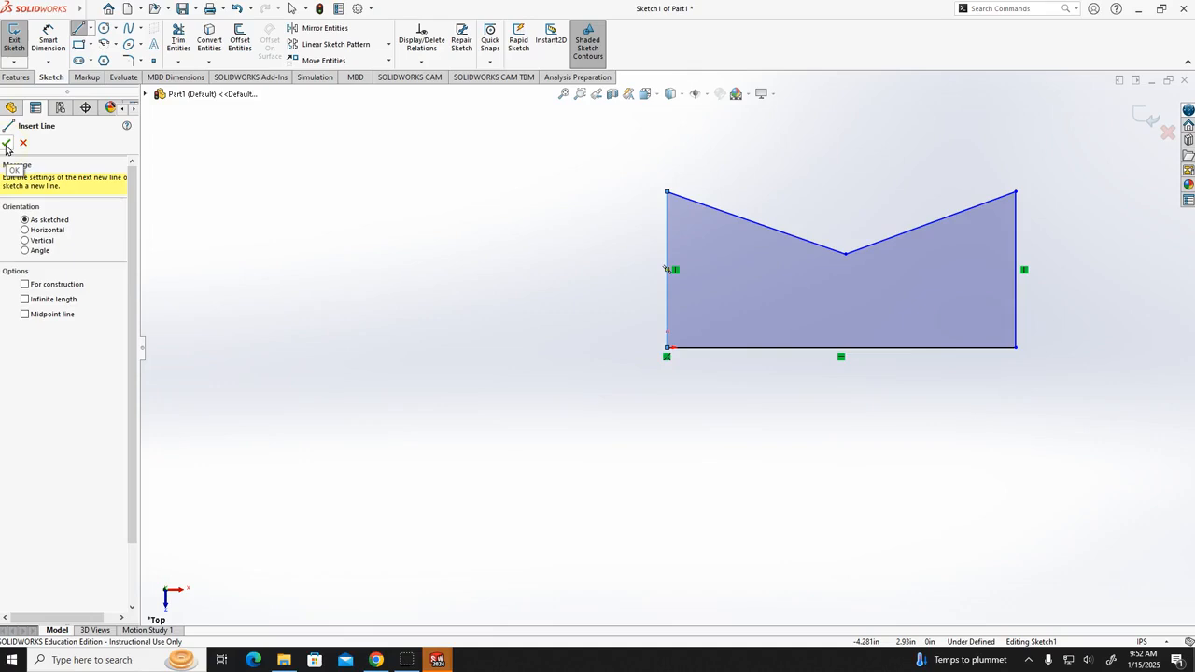
{"action": "left_click", "coordinate": [6, 143]}
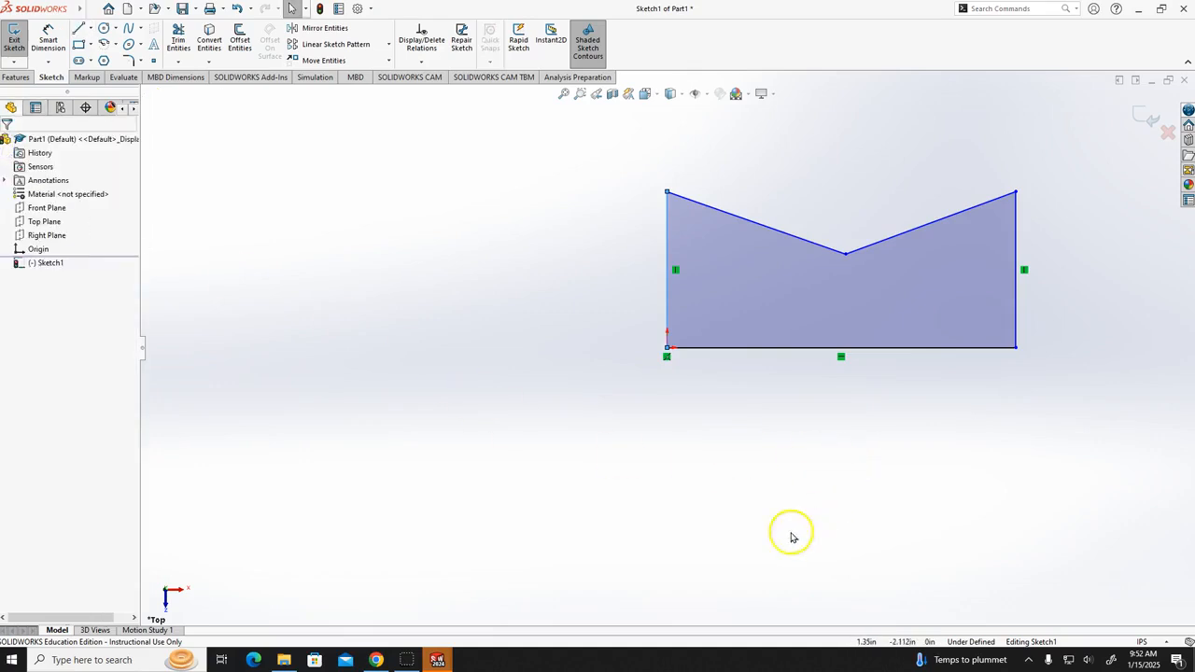
- Sketch a horizontal construction line about 4.16 in long below the notched profile
{"action": "left_click", "coordinate": [80, 30]}
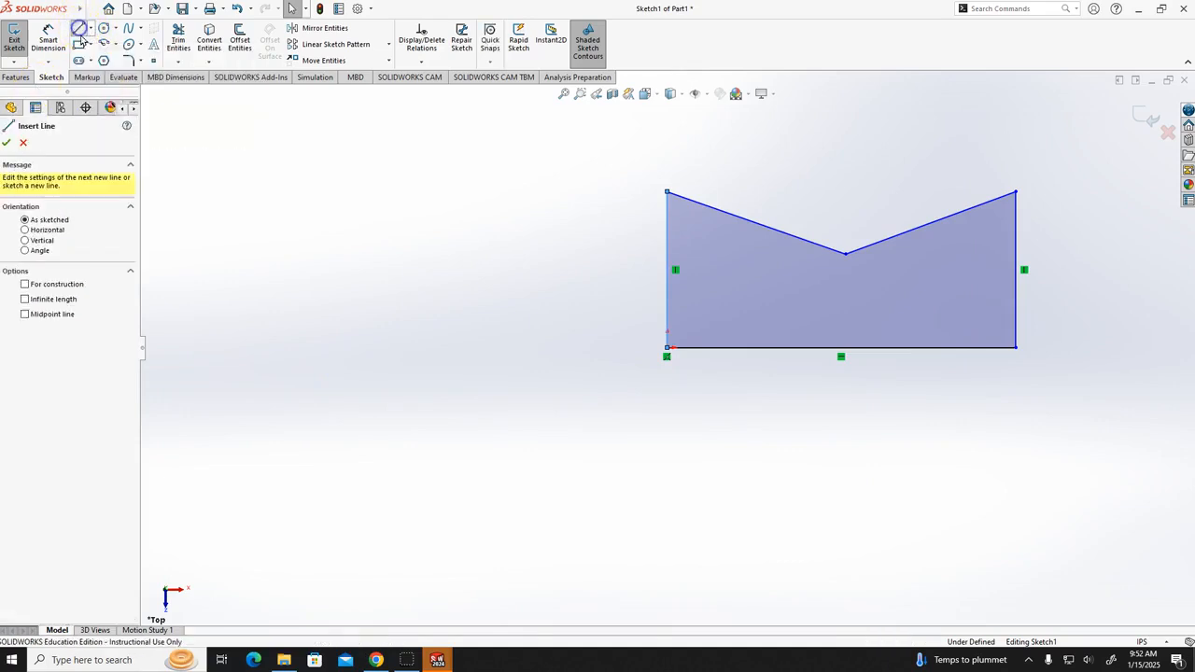
{"action": "left_click", "coordinate": [54, 284]}
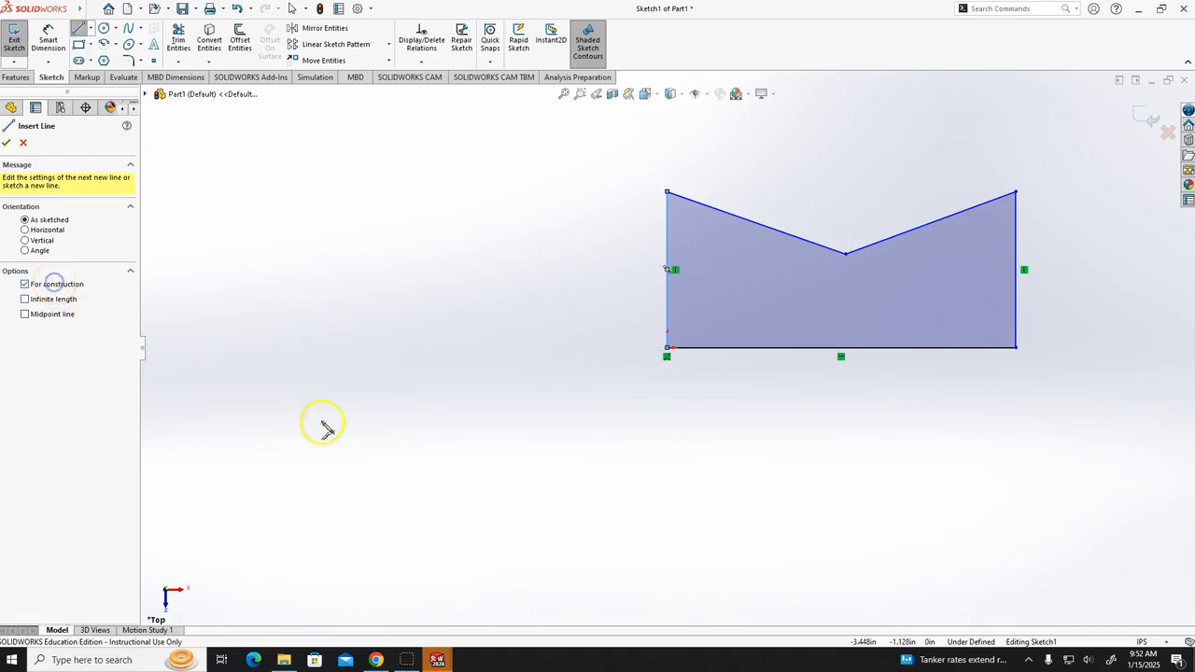
{"action": "left_click", "coordinate": [417, 470]}
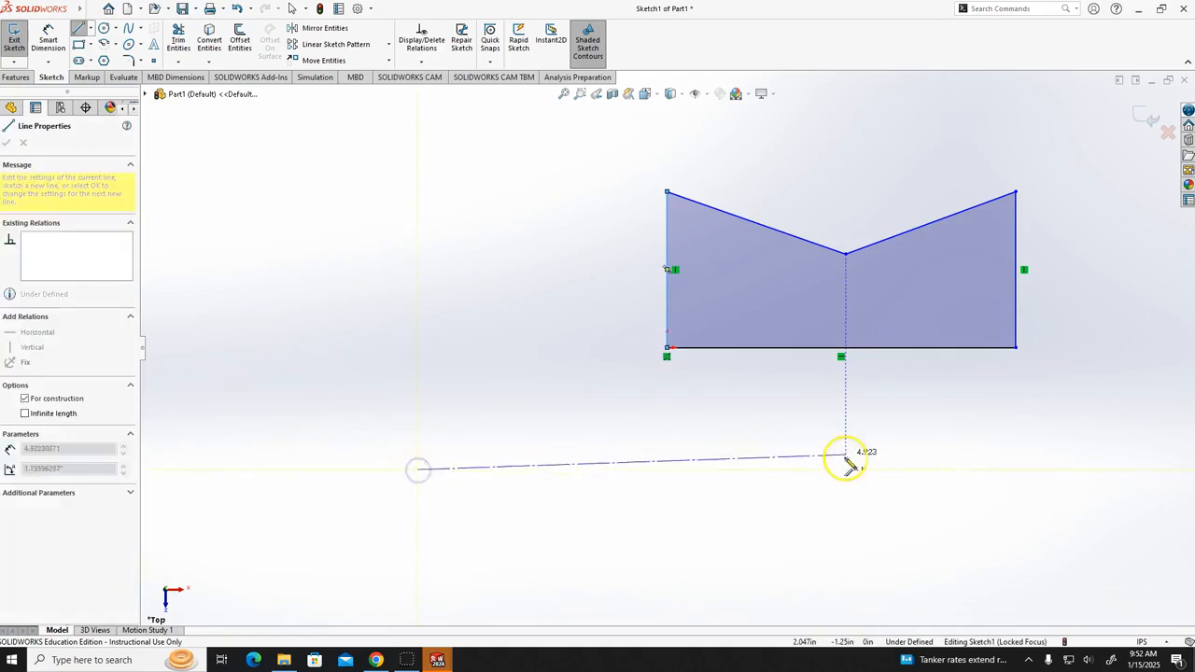
{"action": "left_click", "coordinate": [780, 471]}
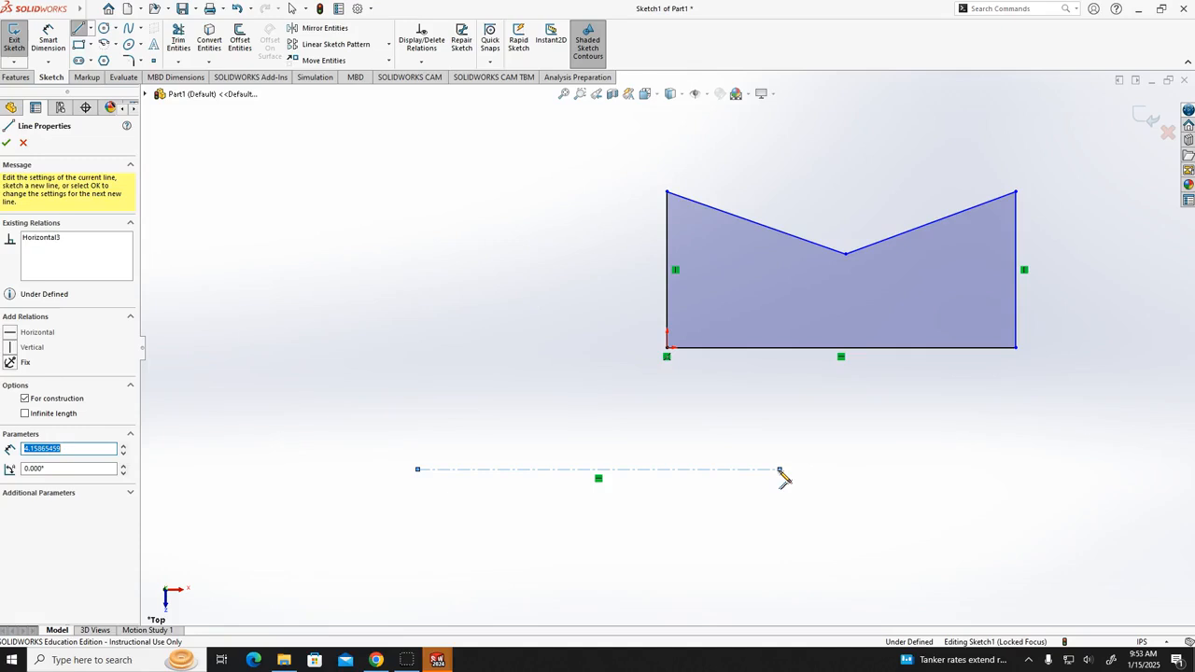
{"action": "key", "text": "Escape"}
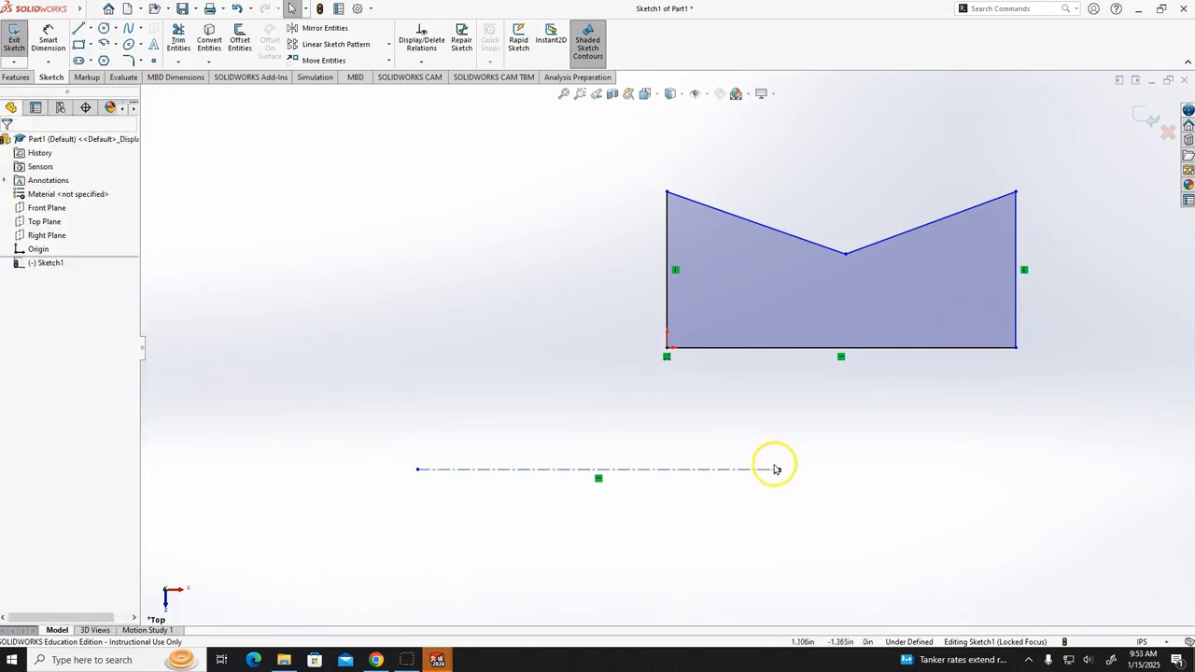
- Sketch an infinite-length line at about 359.59°, running between the notched profile and the construction line
{"action": "left_click", "coordinate": [80, 31]}
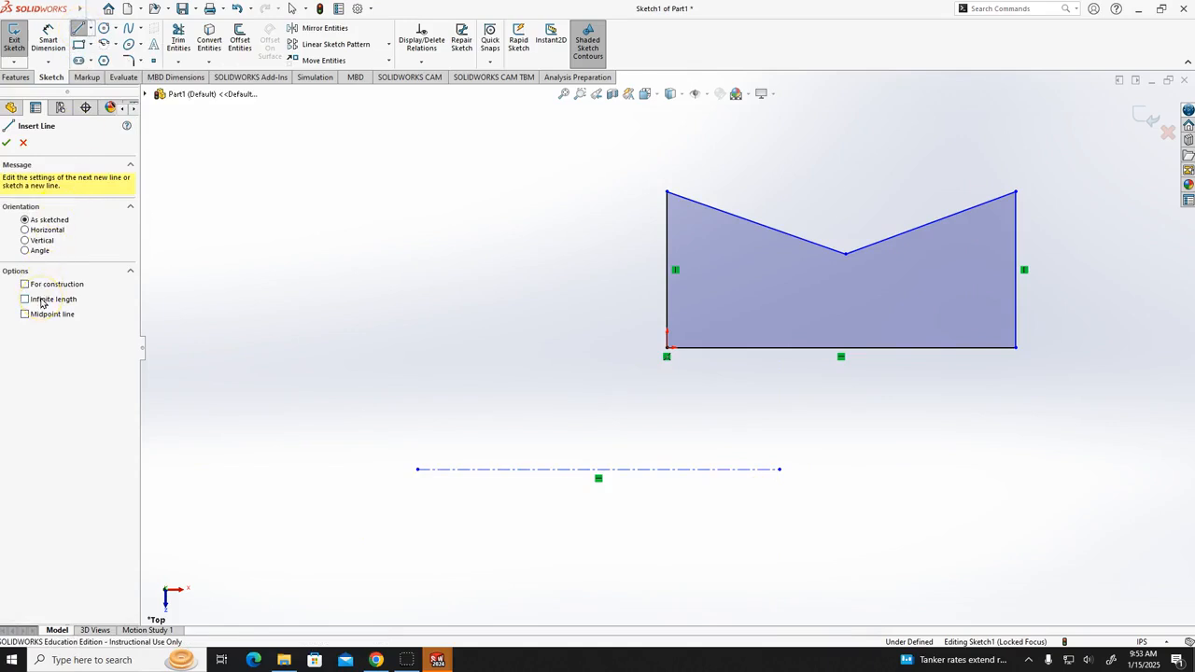
{"action": "left_click", "coordinate": [41, 300]}
{"action": "left_click", "coordinate": [416, 413]}
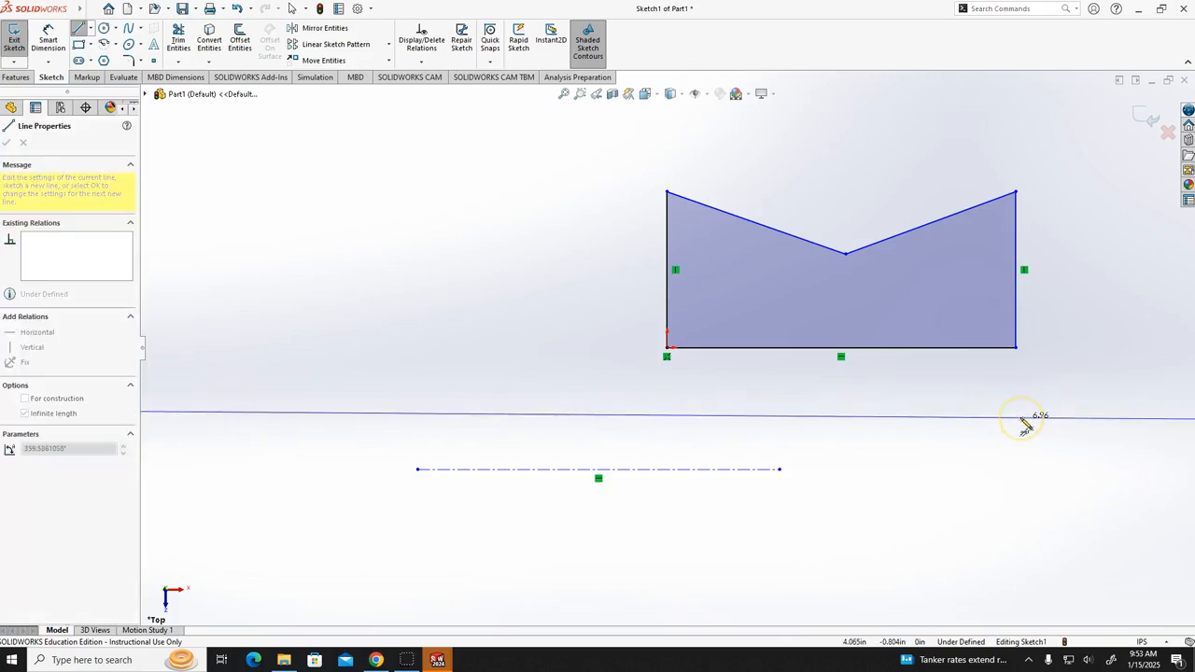
{"action": "left_click", "coordinate": [1022, 419]}
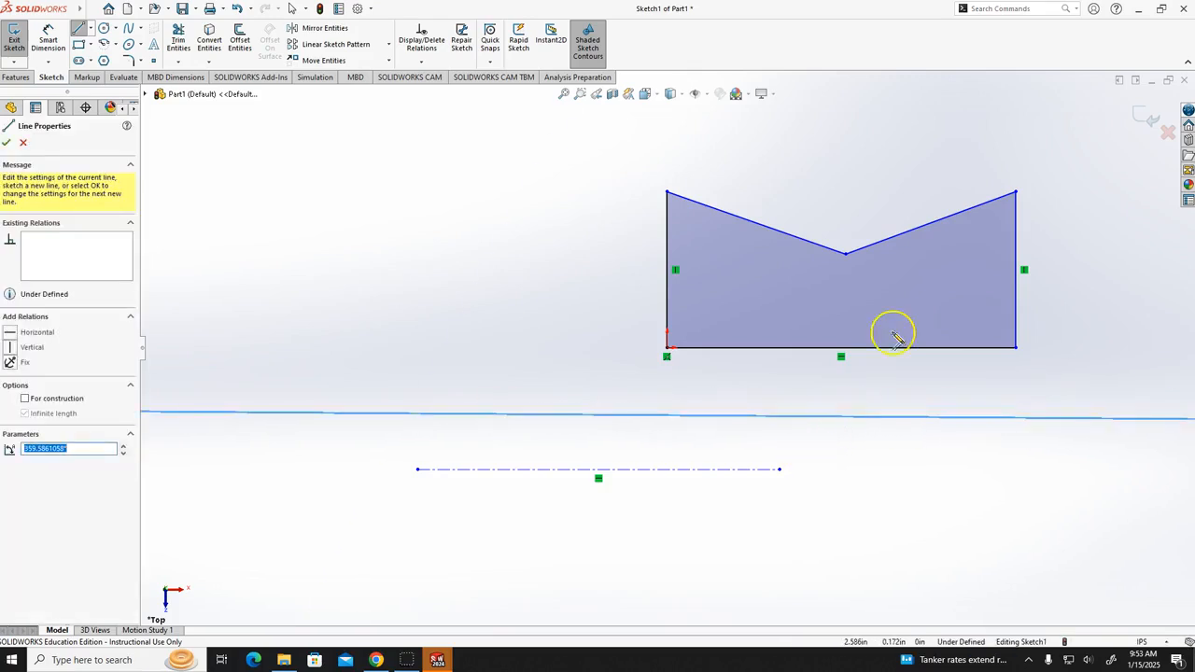
{"action": "scroll", "coordinate": [893, 334], "scroll_direction": "down", "scroll_amount": 6}
{"action": "scroll", "coordinate": [882, 409], "scroll_direction": "up", "scroll_amount": 10}
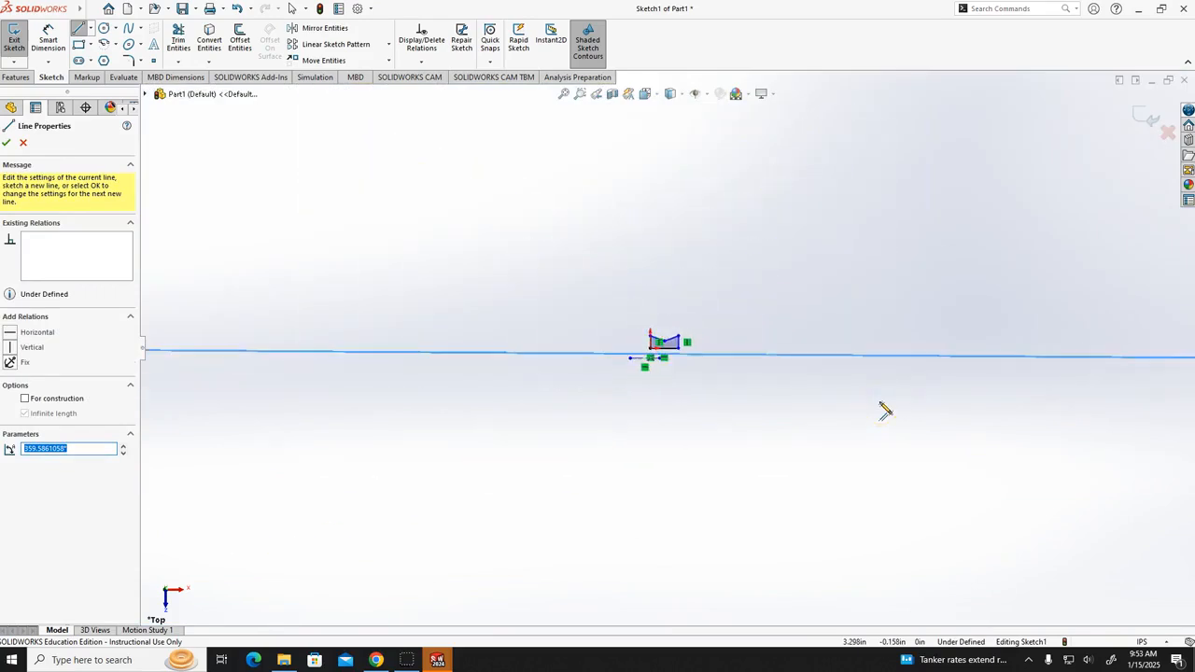
{"action": "scroll", "coordinate": [885, 410], "scroll_direction": "up", "scroll_amount": 3}
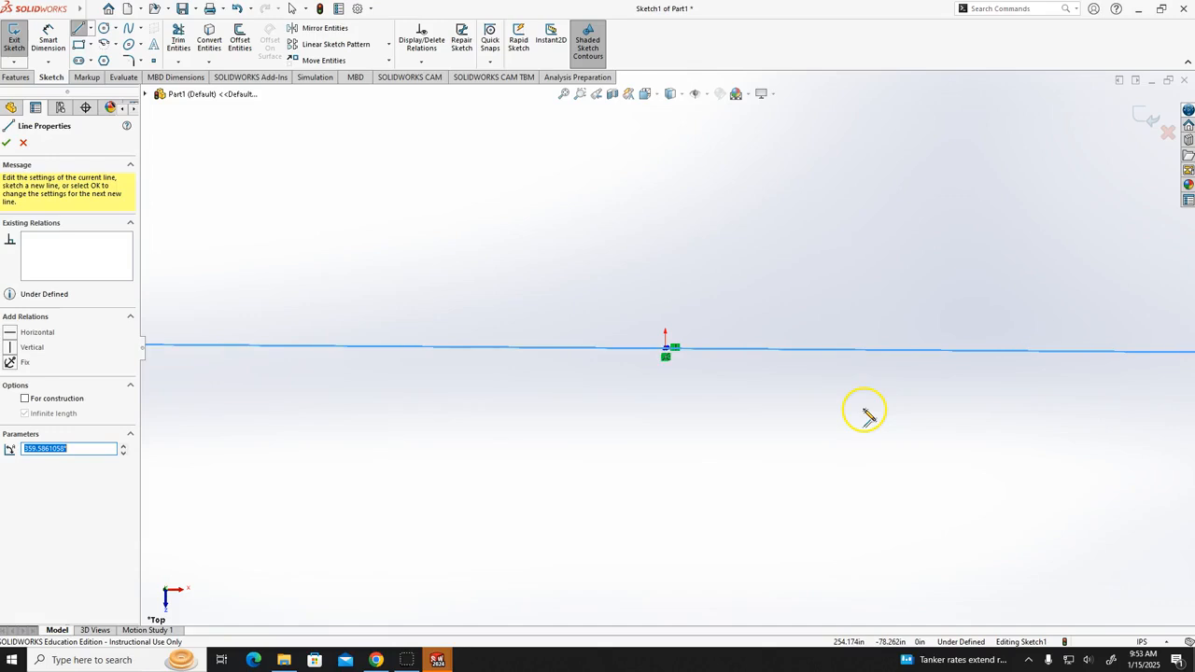
{"action": "left_click", "coordinate": [565, 94]}
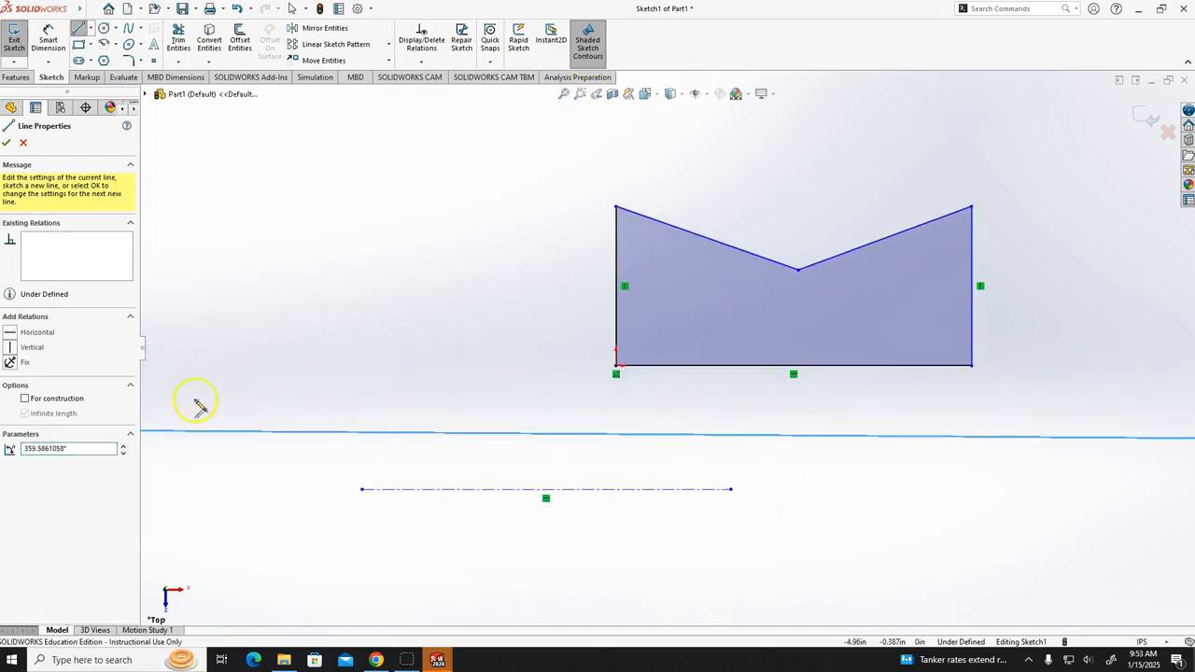
- Sketch a horizontal midpoint line just above the infinite line, extending about 3.83 in to each side of its midpoint
{"action": "left_click", "coordinate": [80, 29]}
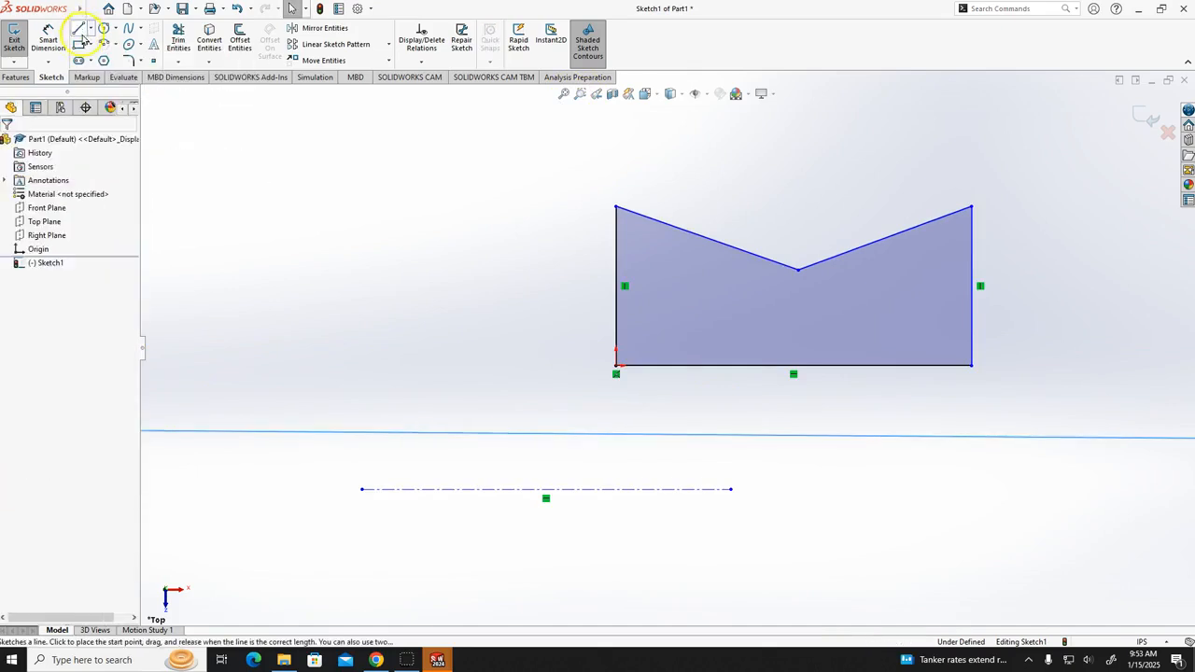
{"action": "left_click", "coordinate": [80, 28]}
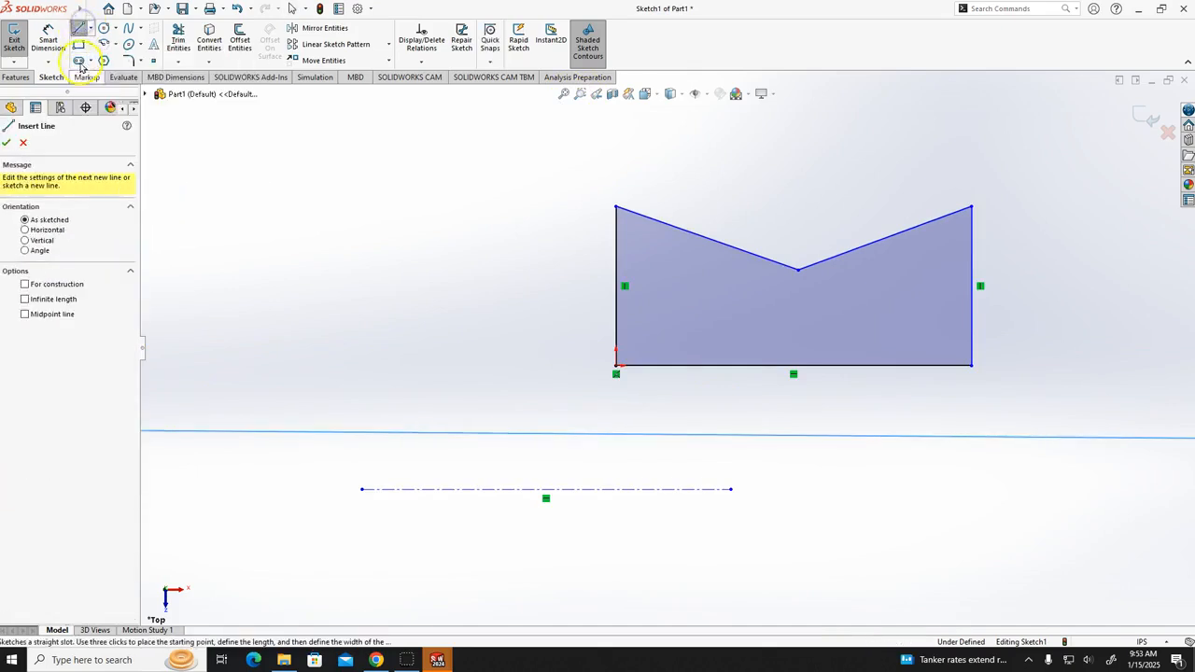
{"action": "left_click", "coordinate": [55, 317]}
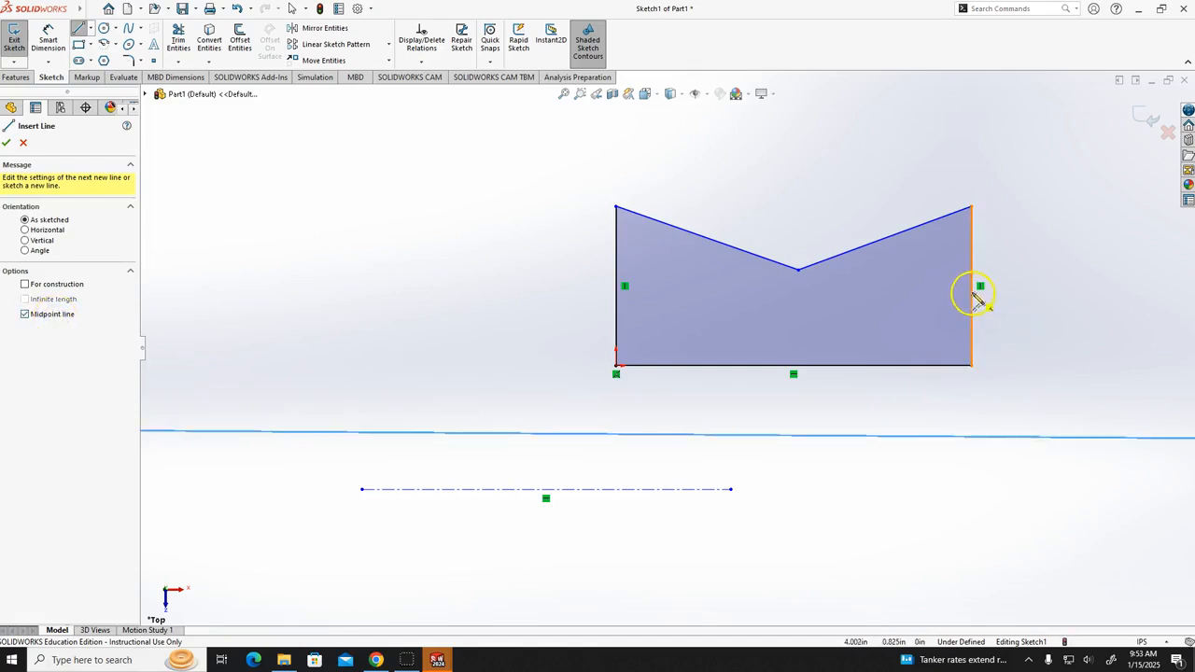
{"action": "left_click", "coordinate": [973, 284]}
{"action": "left_click", "coordinate": [405, 402]}
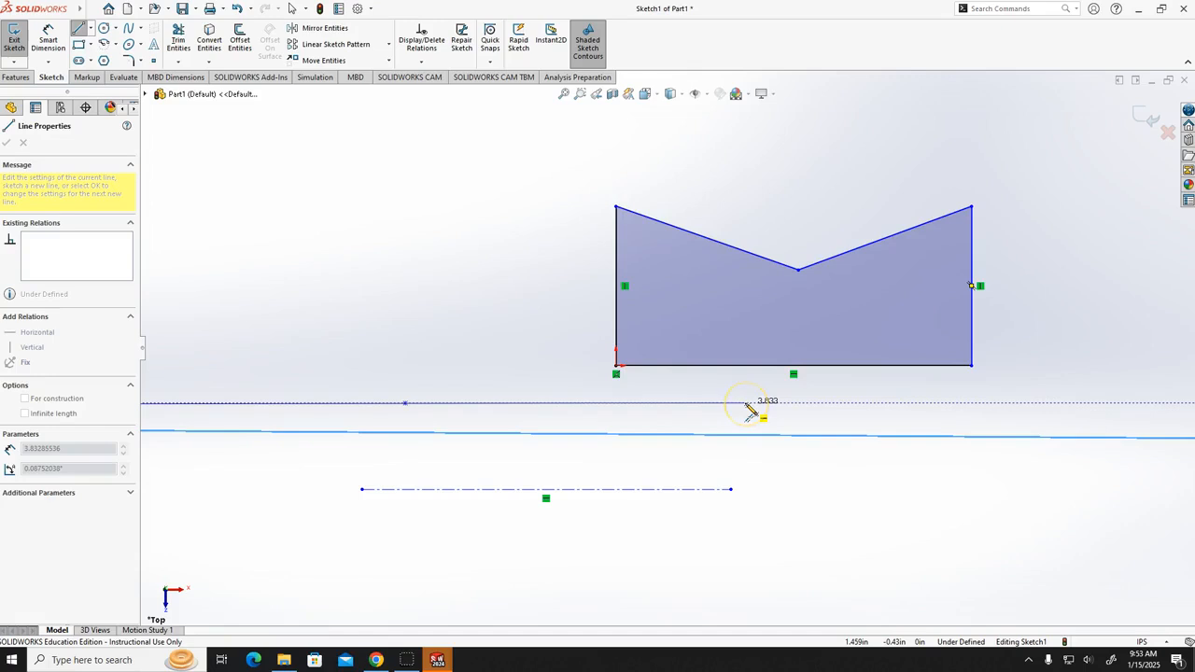
{"action": "left_click", "coordinate": [747, 404]}
{"action": "scroll", "coordinate": [648, 419], "scroll_direction": "down", "scroll_amount": 5}
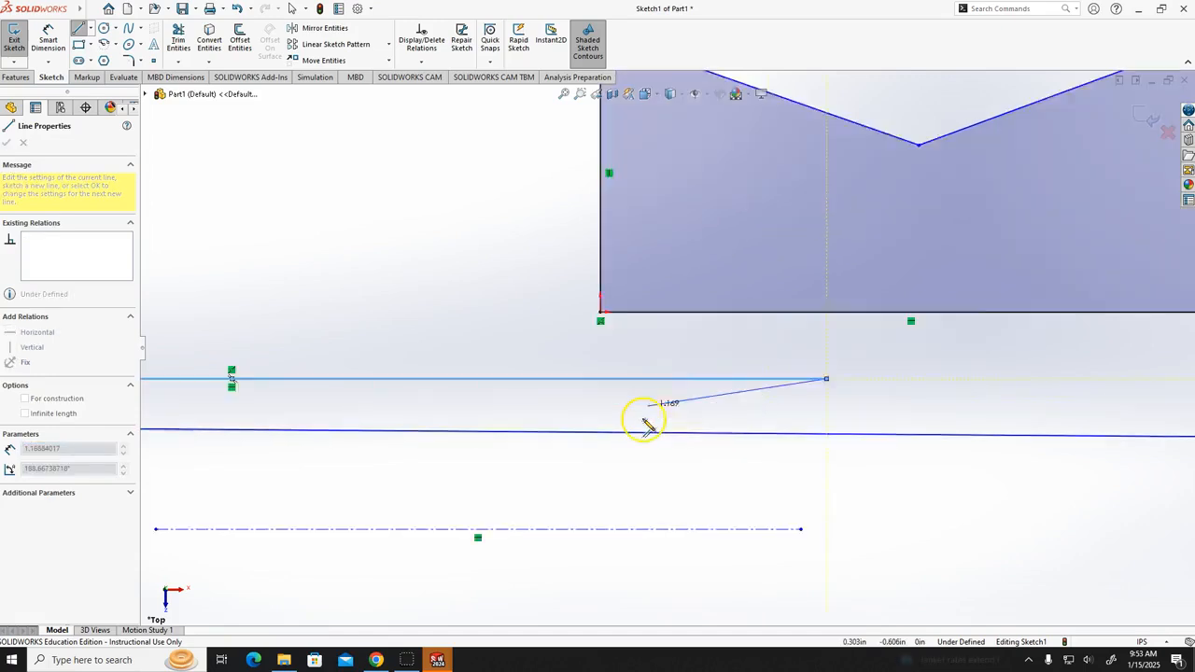
{"action": "scroll", "coordinate": [642, 428], "scroll_direction": "up", "scroll_amount": 4}
{"action": "key", "text": "Escape"}
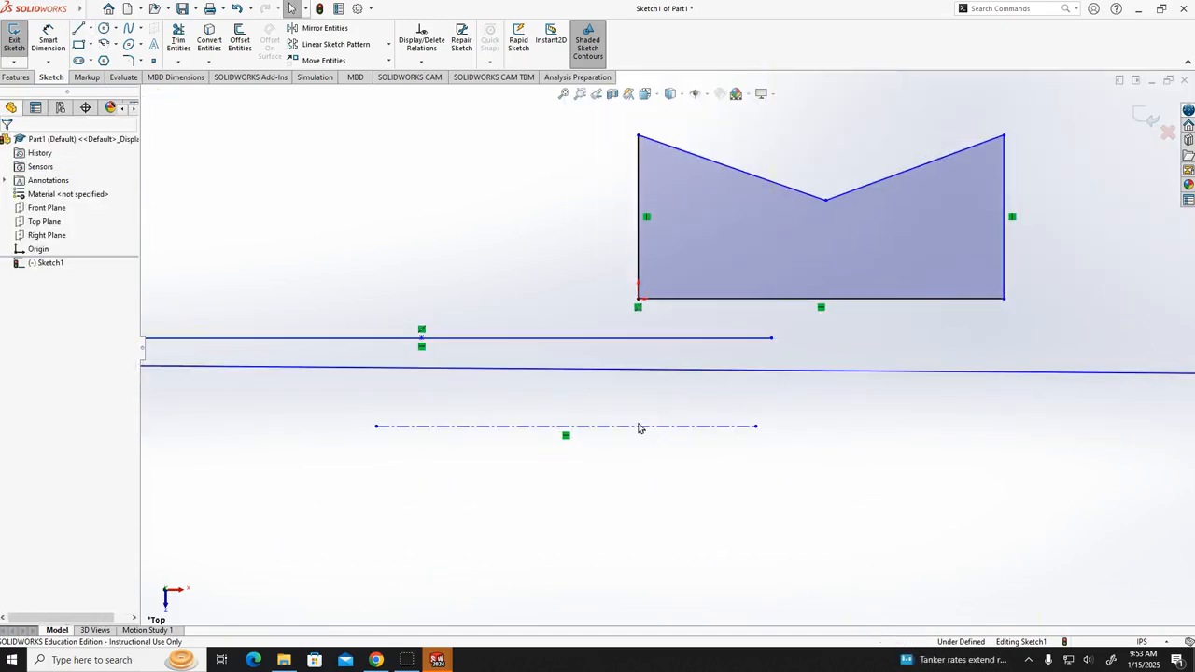
{"action": "scroll", "coordinate": [644, 420], "scroll_direction": "up", "scroll_amount": 3}
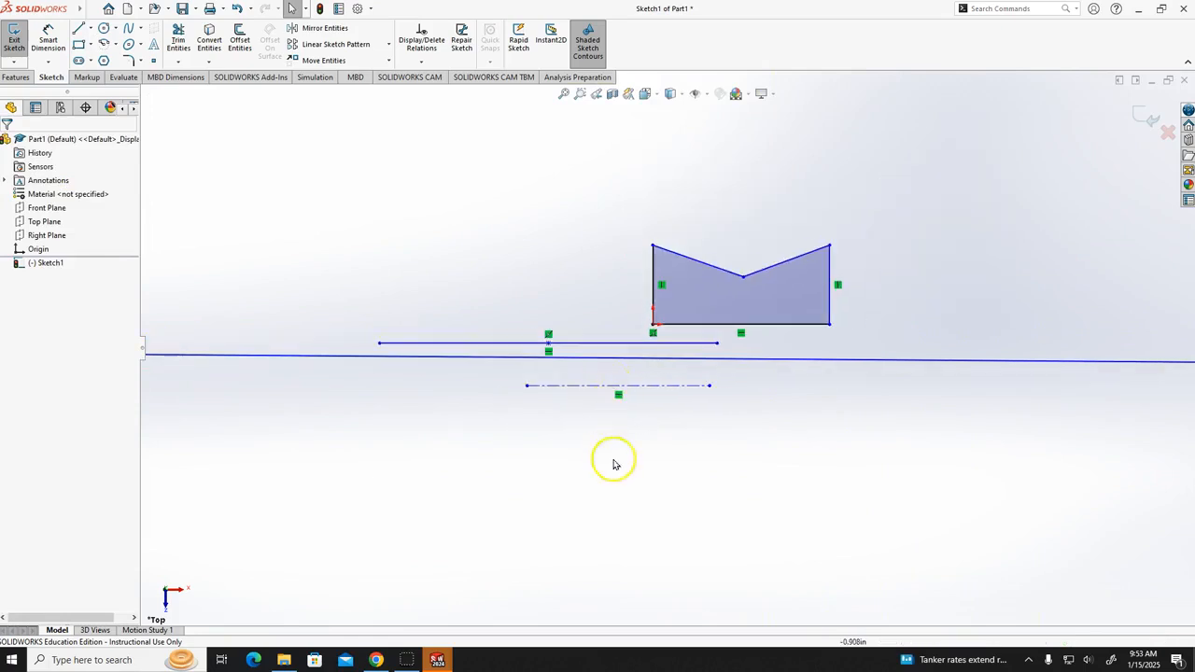
- Sketch a second horizontal midpoint line, about 8.21 in long, below the construction line
{"action": "left_click", "coordinate": [80, 31]}
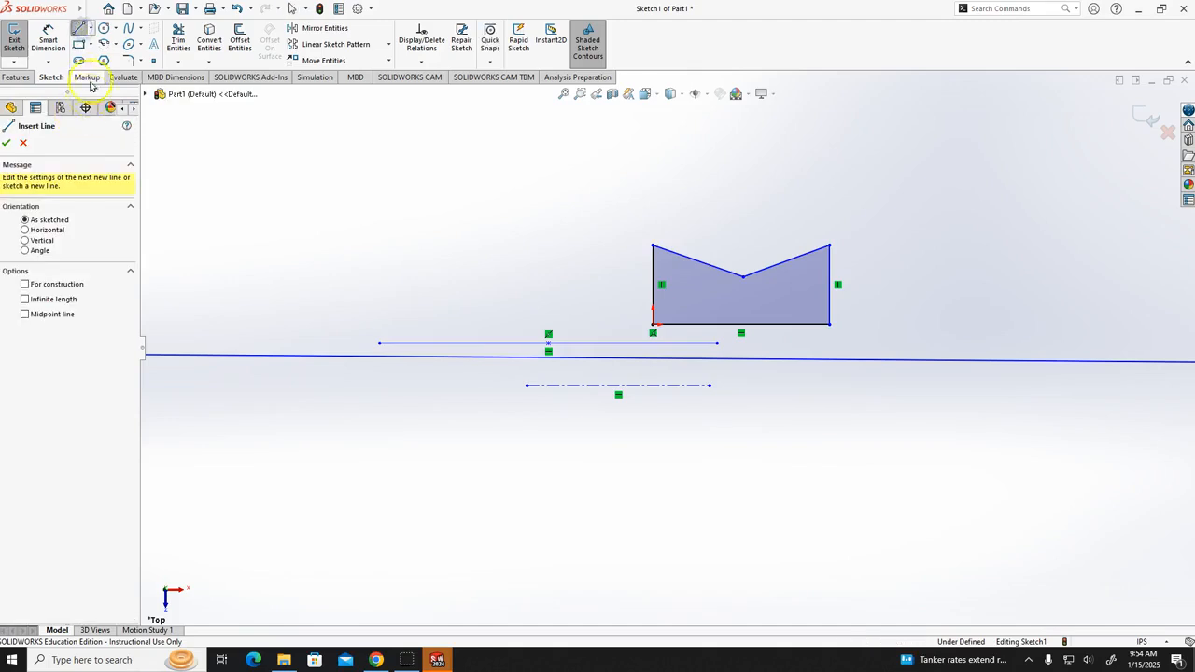
{"action": "left_click", "coordinate": [59, 315]}
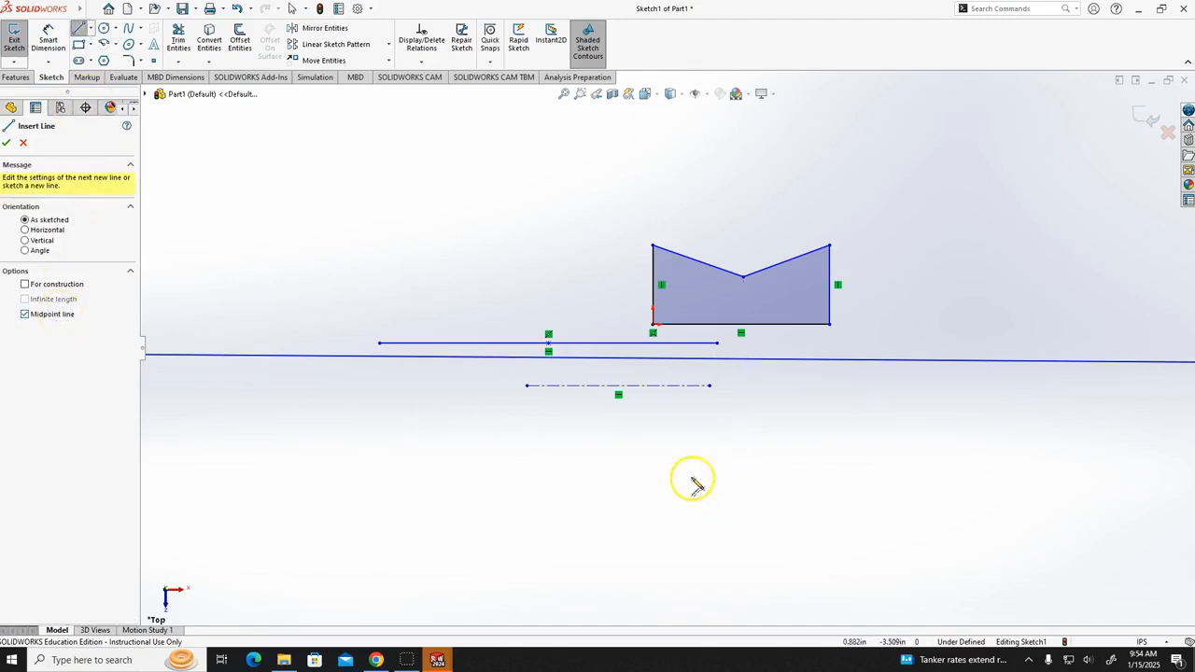
{"action": "left_click", "coordinate": [765, 495]}
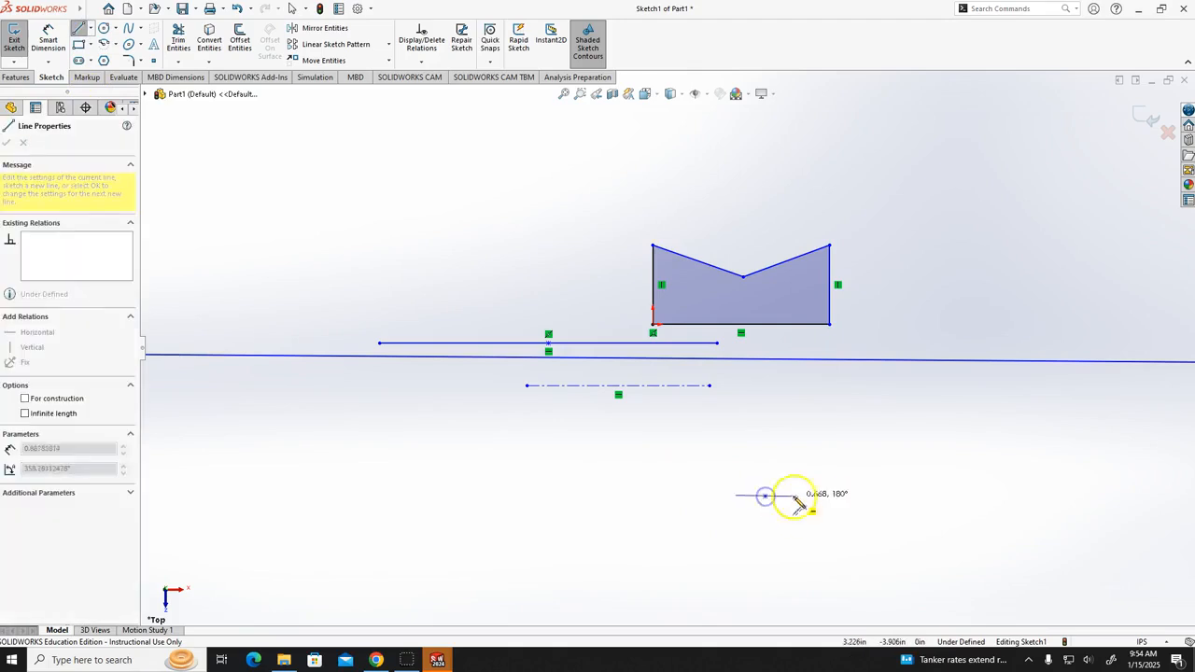
{"action": "left_click", "coordinate": [946, 496]}
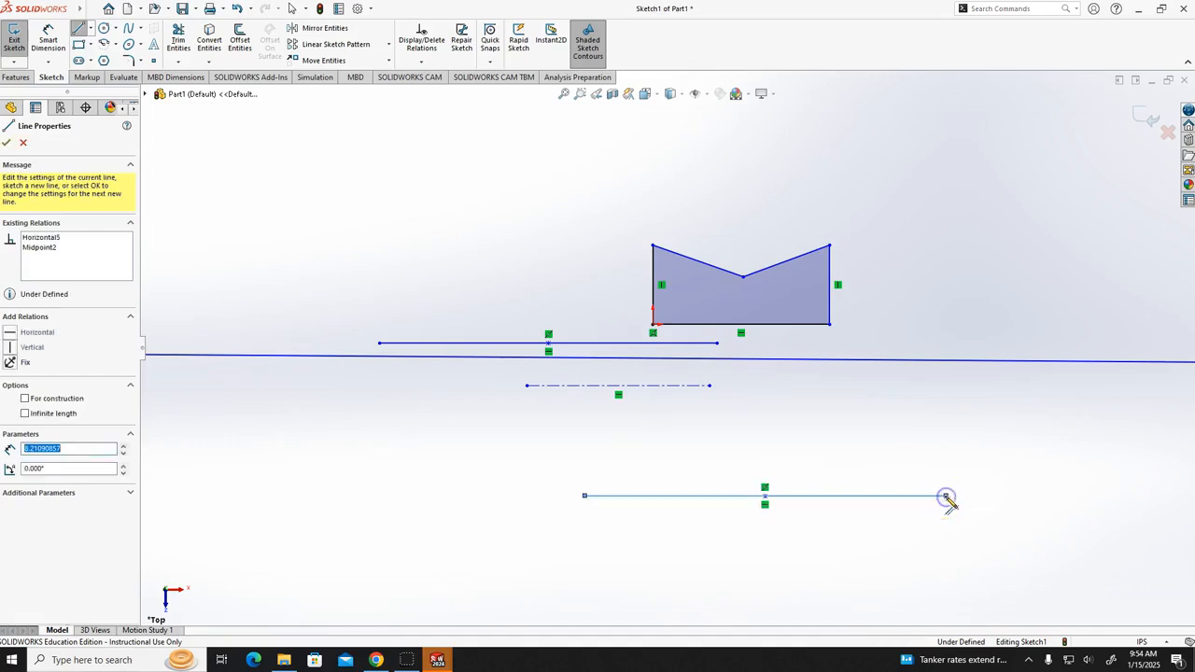
{"action": "key", "text": "Escape"}
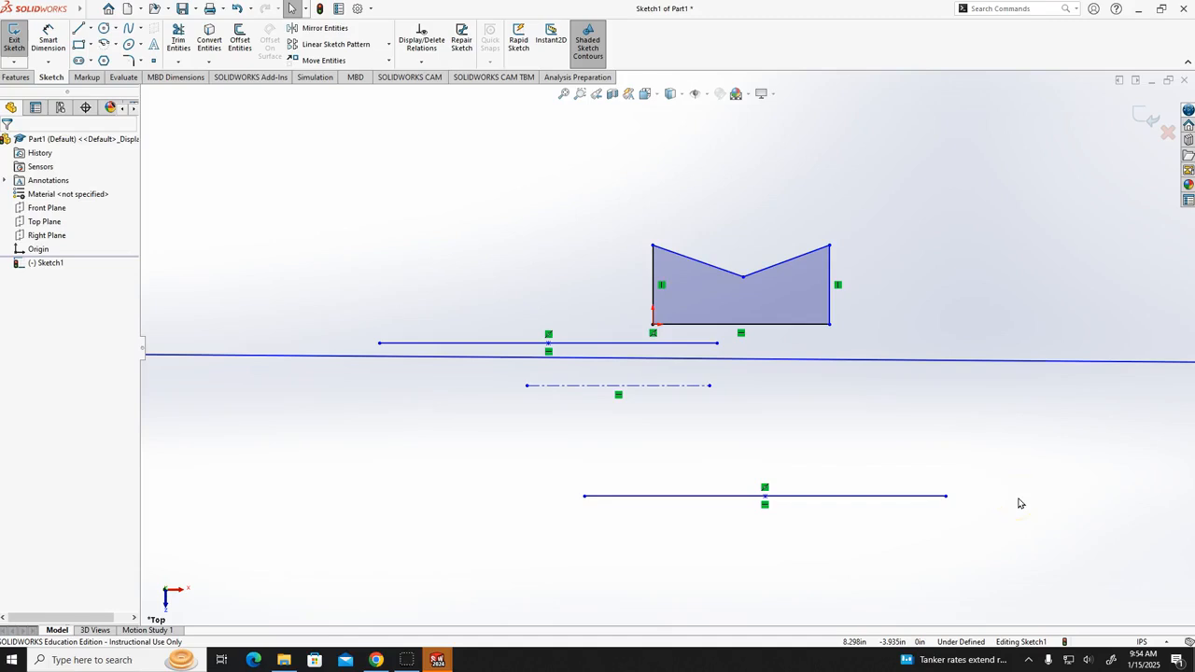
- Delete the notched profile and all construction, infinite and midpoint lines from the sketch
{"action": "left_click", "coordinate": [91, 30]}
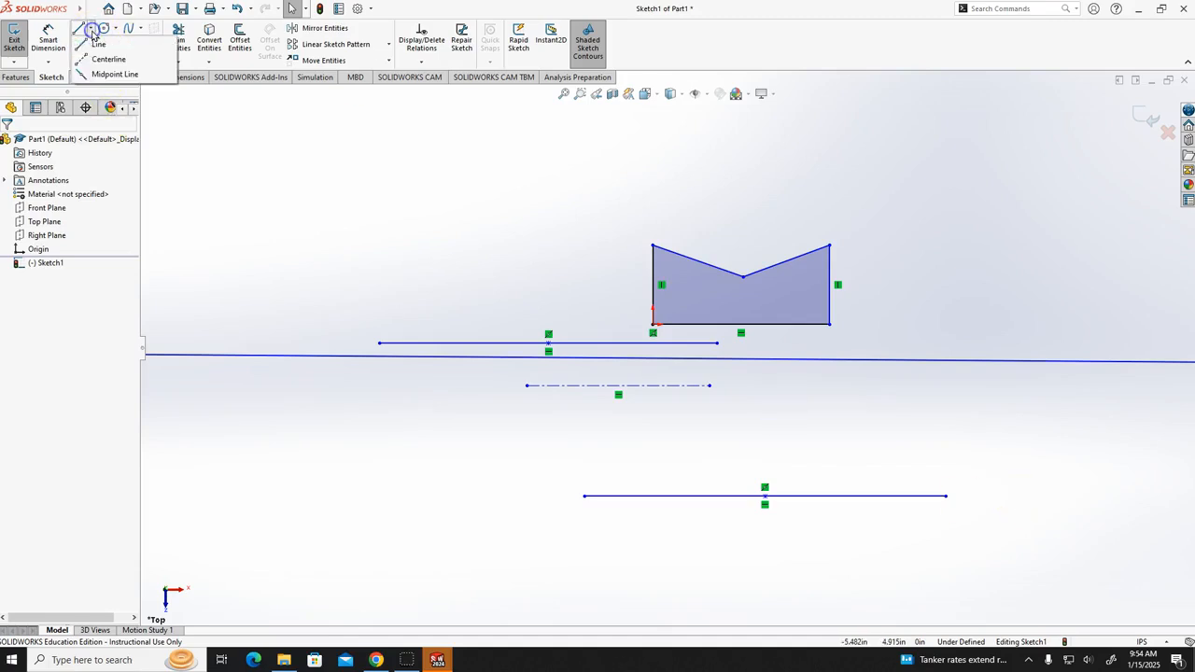
{"action": "left_click", "coordinate": [241, 188]}
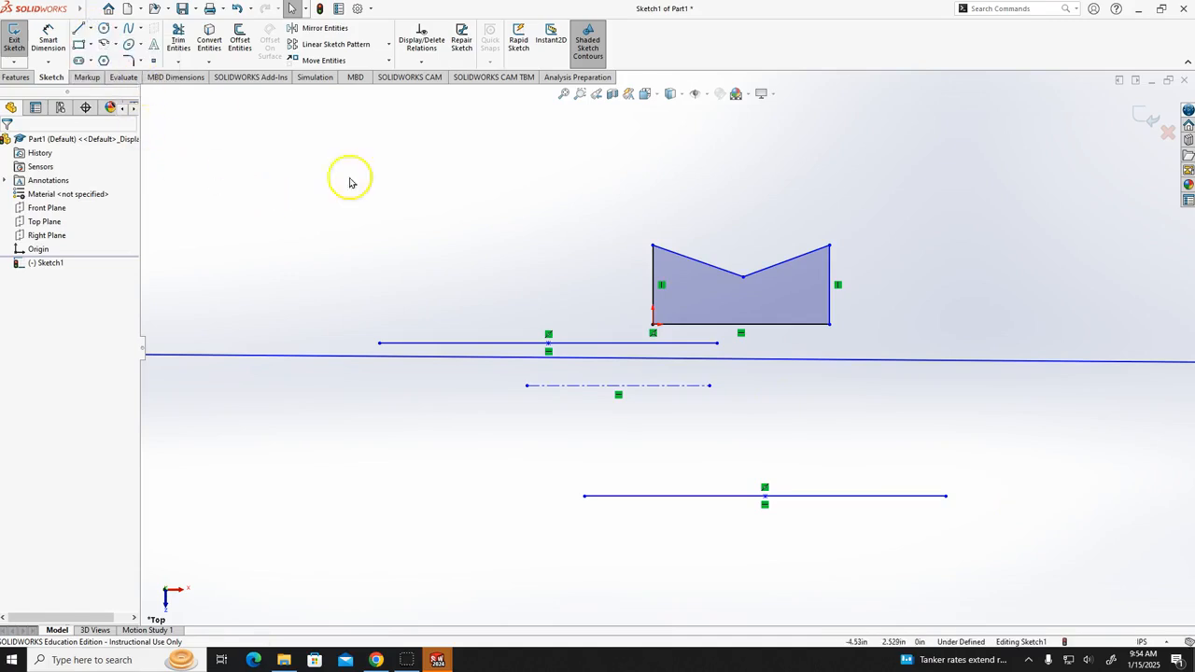
{"action": "scroll", "coordinate": [958, 470], "scroll_direction": "down", "scroll_amount": 1}
{"action": "scroll", "coordinate": [961, 468], "scroll_direction": "up", "scroll_amount": 3}
{"action": "left_click_drag", "start_coordinate": [943, 541], "coordinate": [330, 176]}
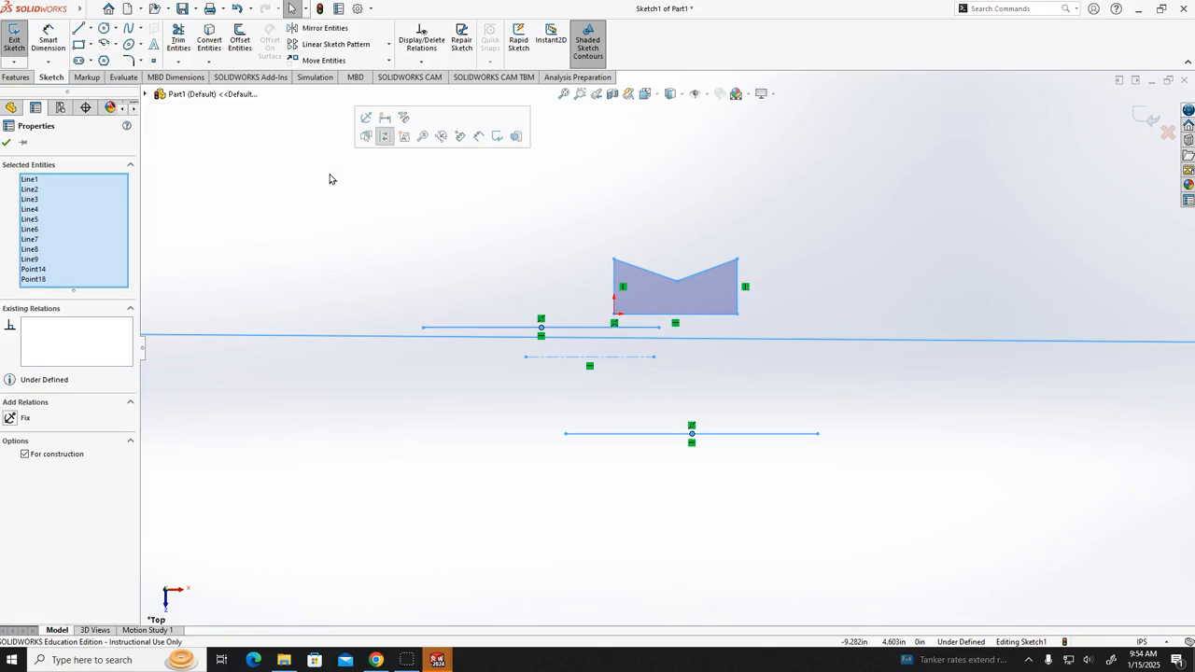
{"action": "key", "text": "Delete"}
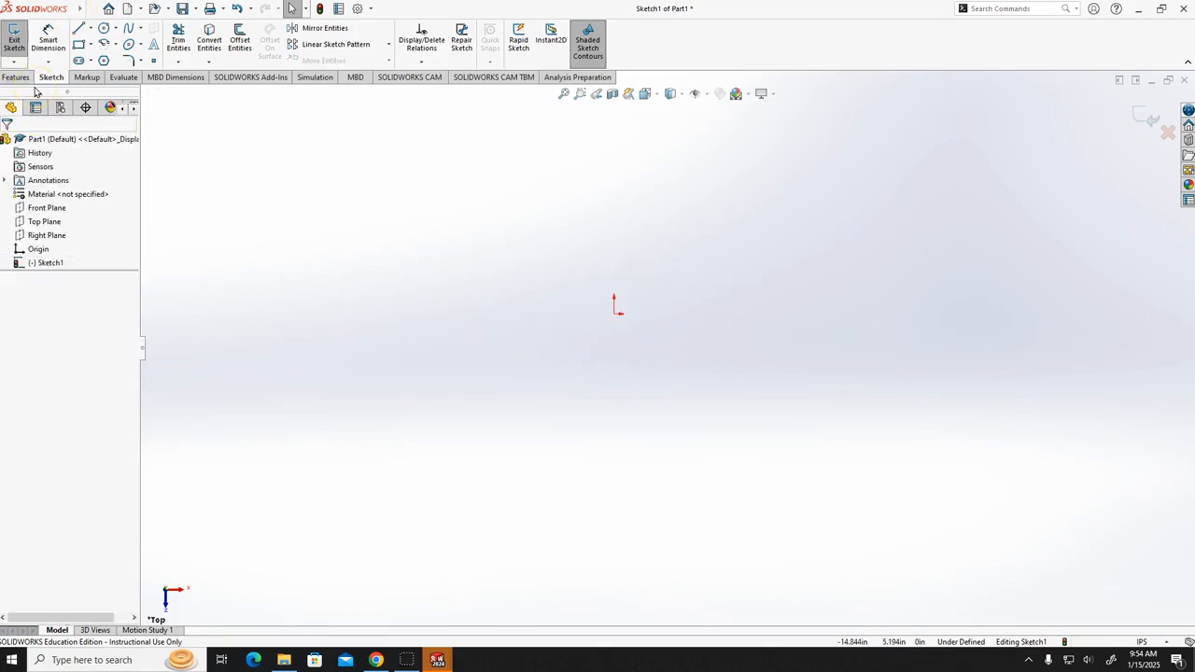
- Sketch a corner rectangle from the origin, up and to the right, about 6.75 in wide and 4.05 in high
{"action": "left_click", "coordinate": [91, 45]}
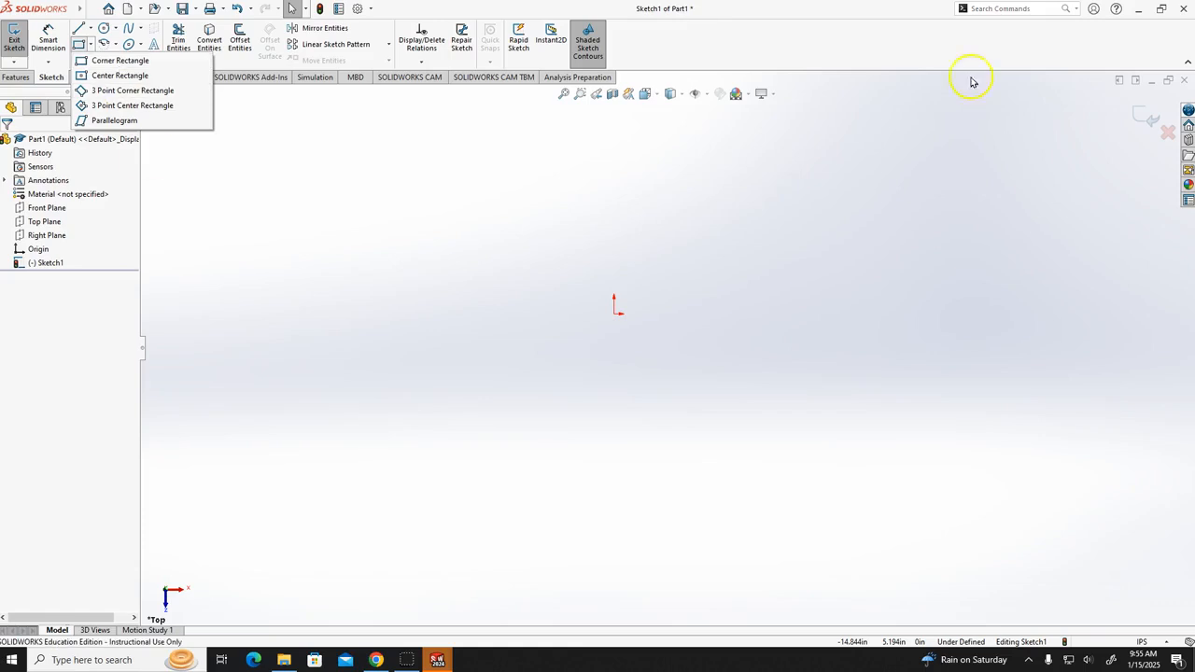
{"action": "left_click", "coordinate": [79, 62]}
{"action": "left_click", "coordinate": [90, 43]}
{"action": "left_click", "coordinate": [90, 43]}
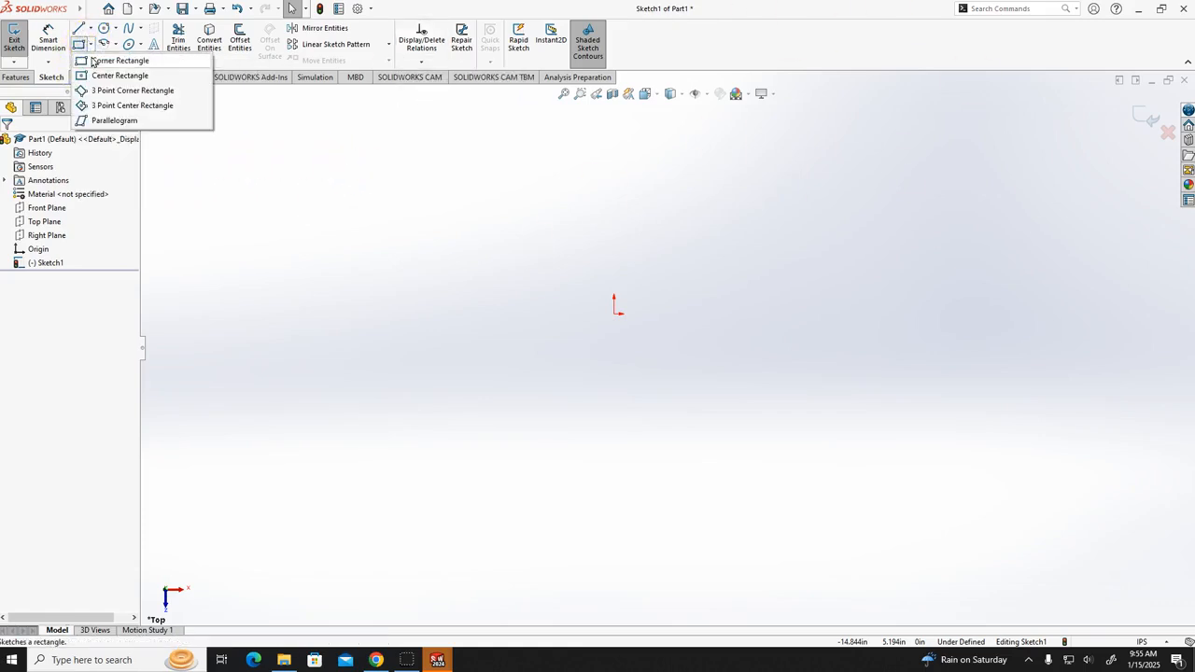
{"action": "left_click", "coordinate": [112, 61]}
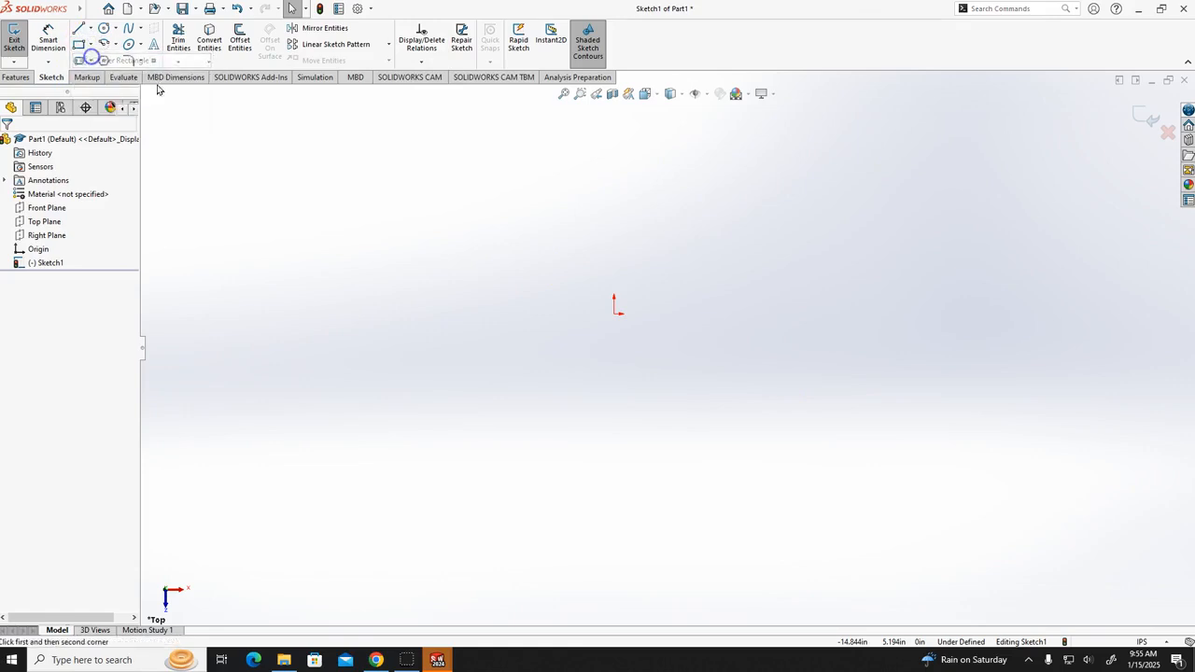
{"action": "left_click", "coordinate": [615, 314]}
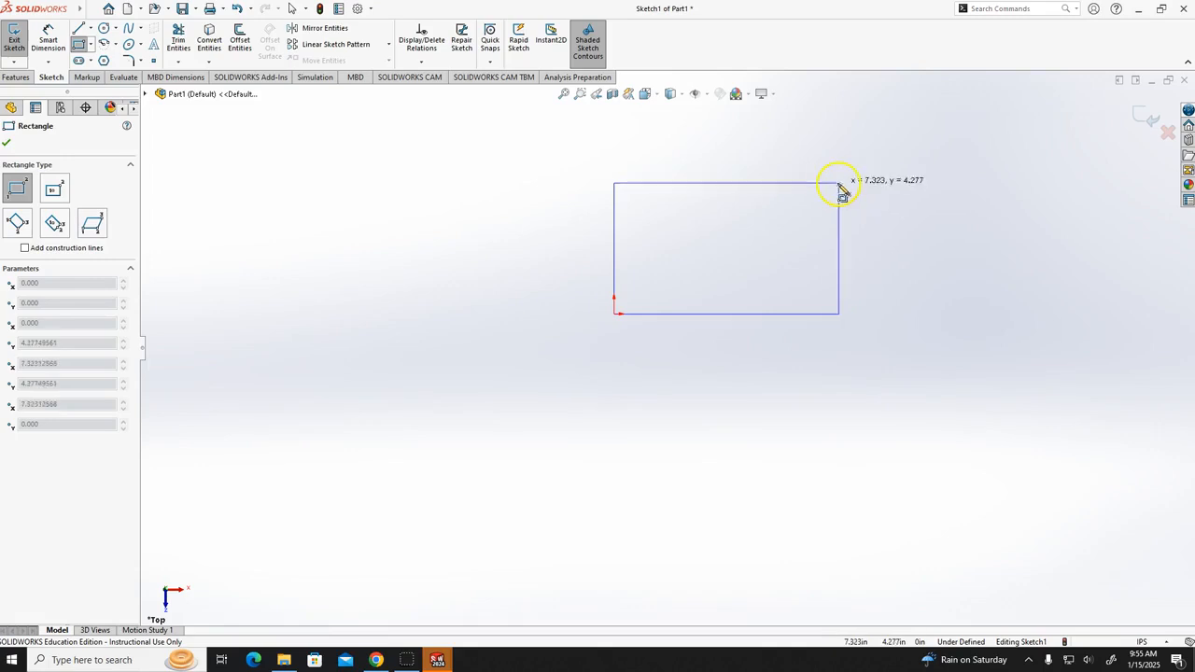
{"action": "left_click", "coordinate": [822, 192]}
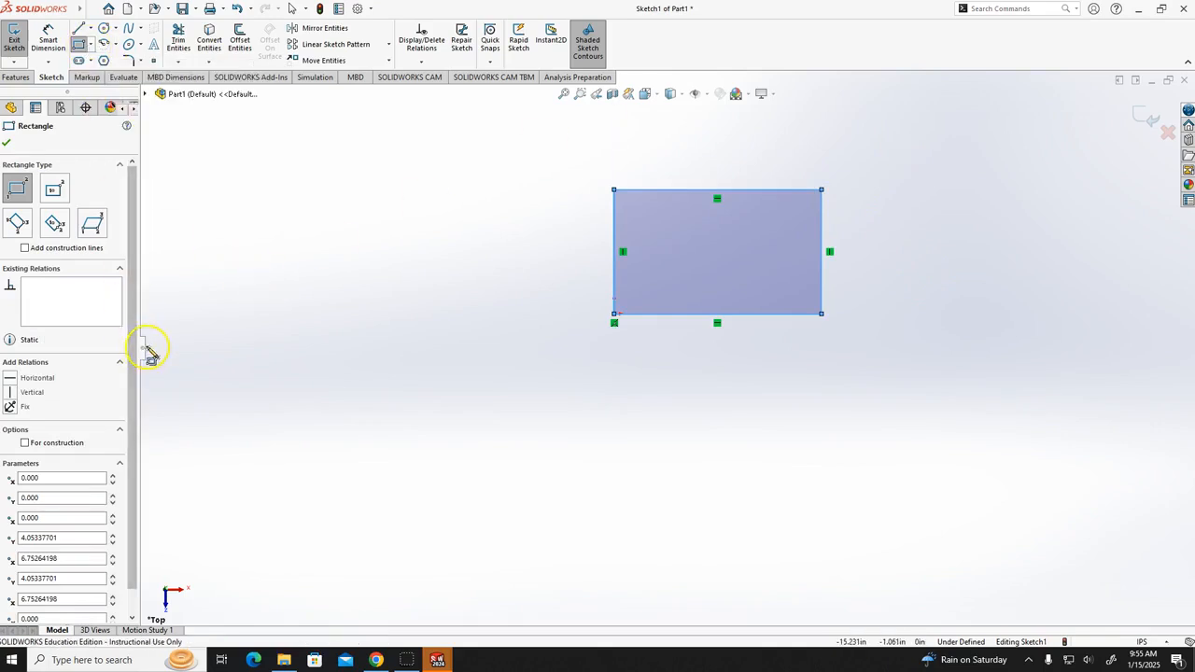
{"action": "key", "text": "Escape"}
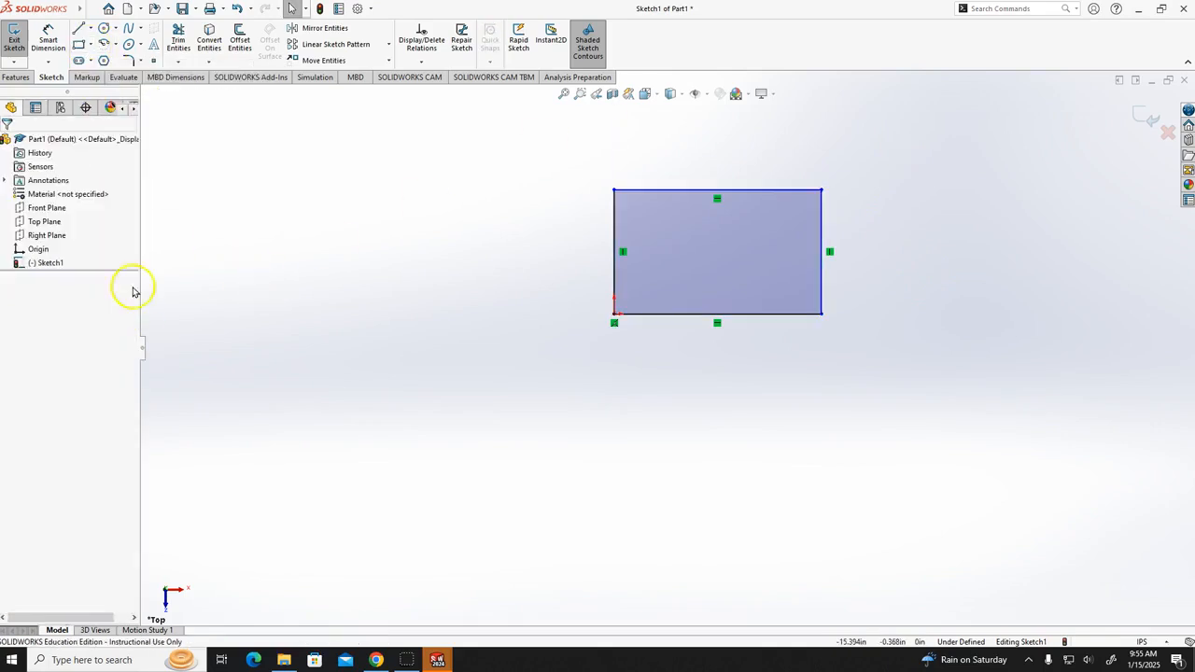
- Sketch a center rectangle about 10.76 by 4.44 in, centered on the first rectangle's upper-right corner
{"action": "left_click", "coordinate": [90, 44]}
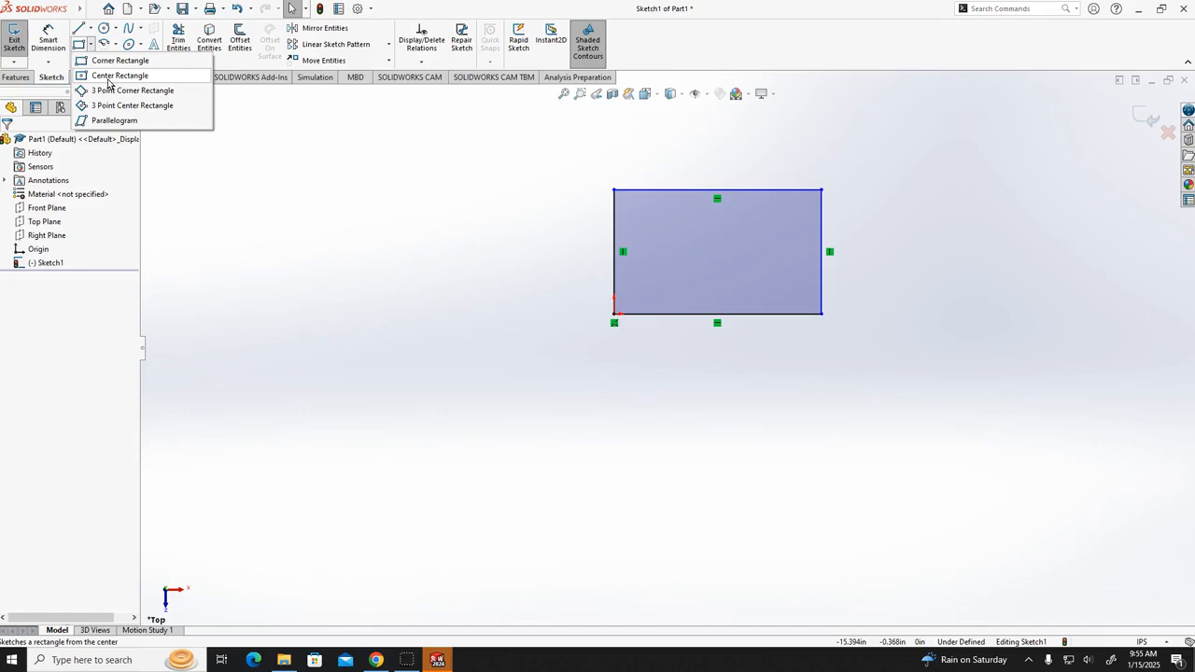
{"action": "left_click", "coordinate": [107, 80]}
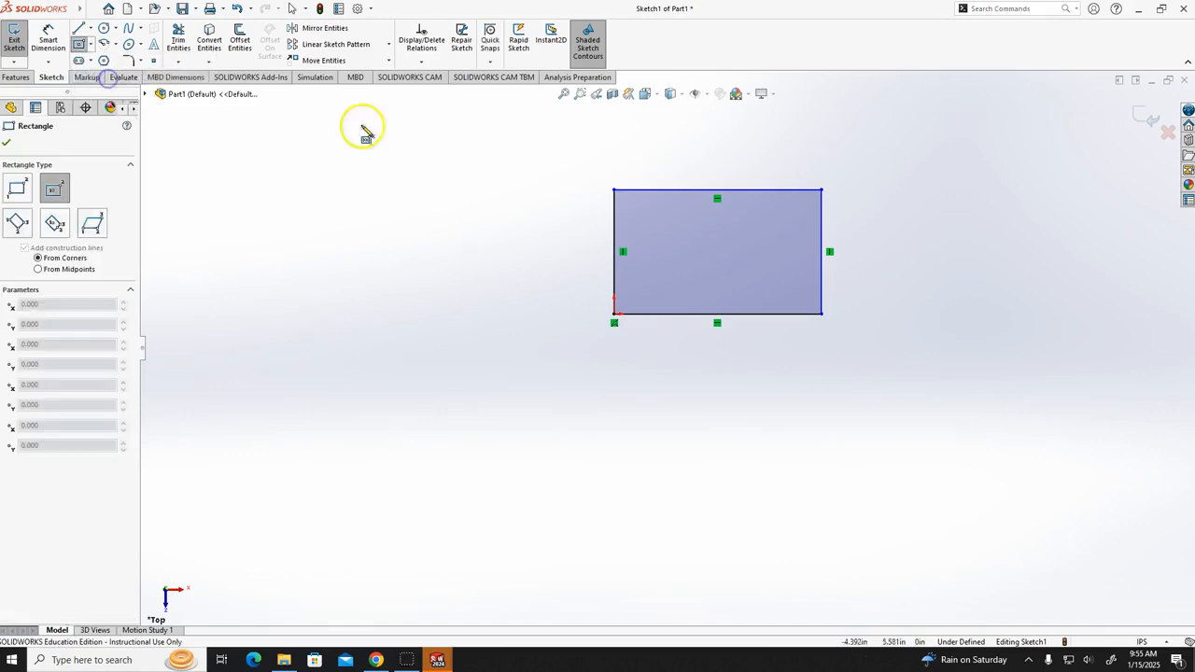
{"action": "left_click", "coordinate": [821, 191]}
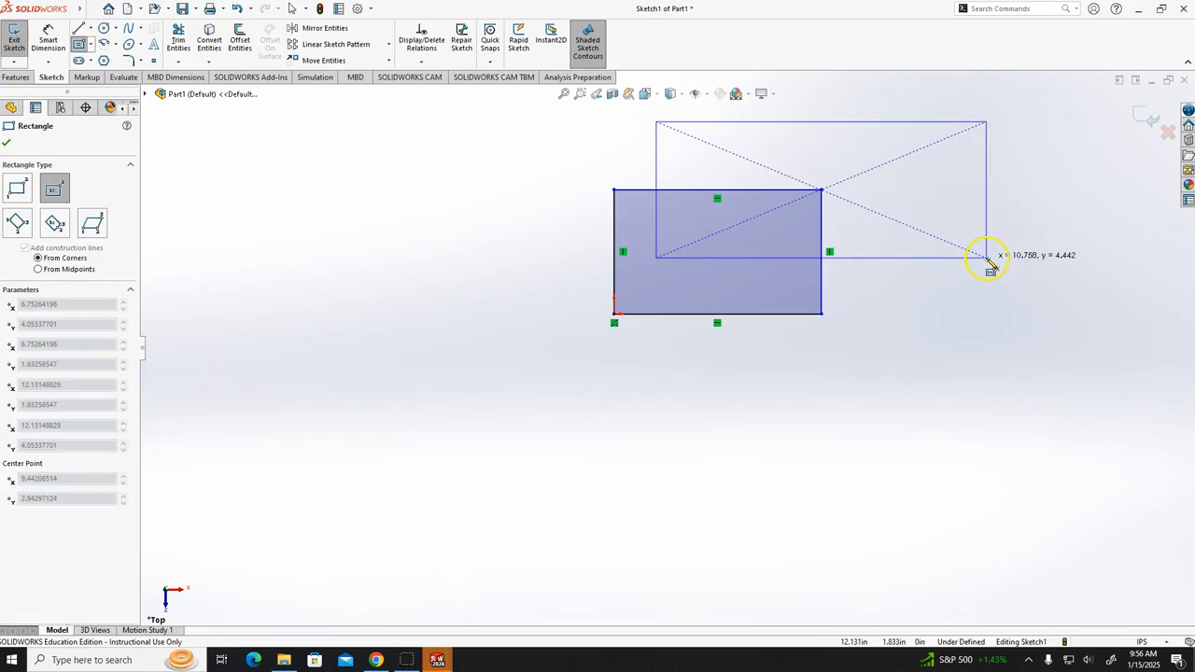
{"action": "left_click", "coordinate": [986, 257]}
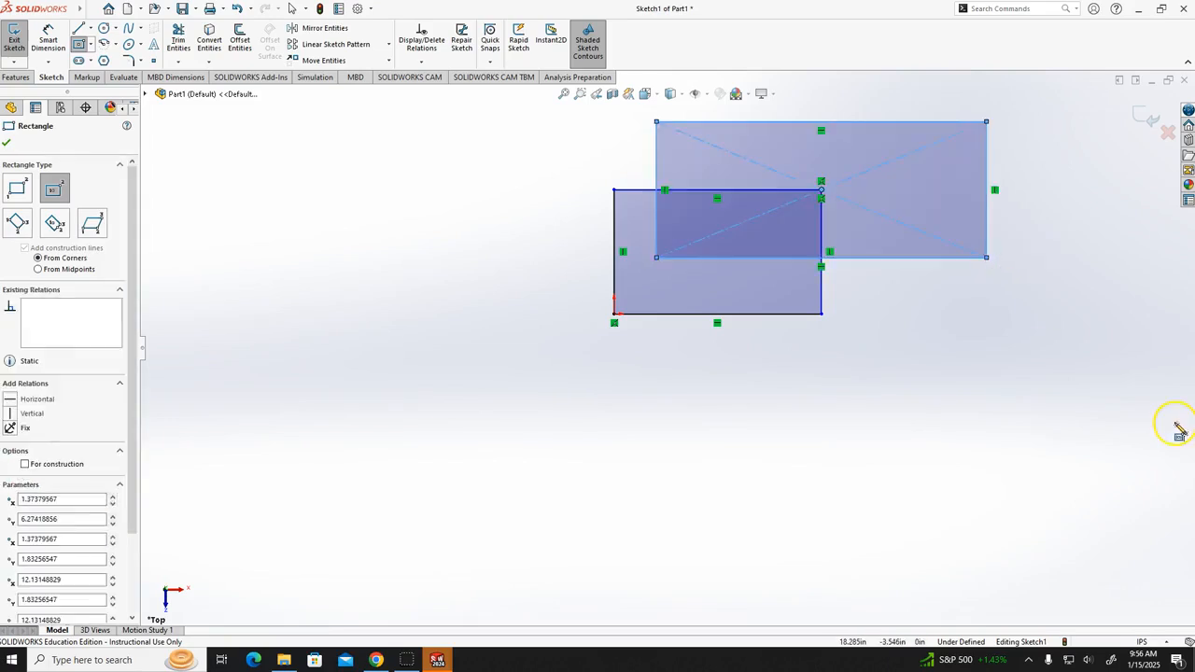
{"action": "key", "text": "Escape"}
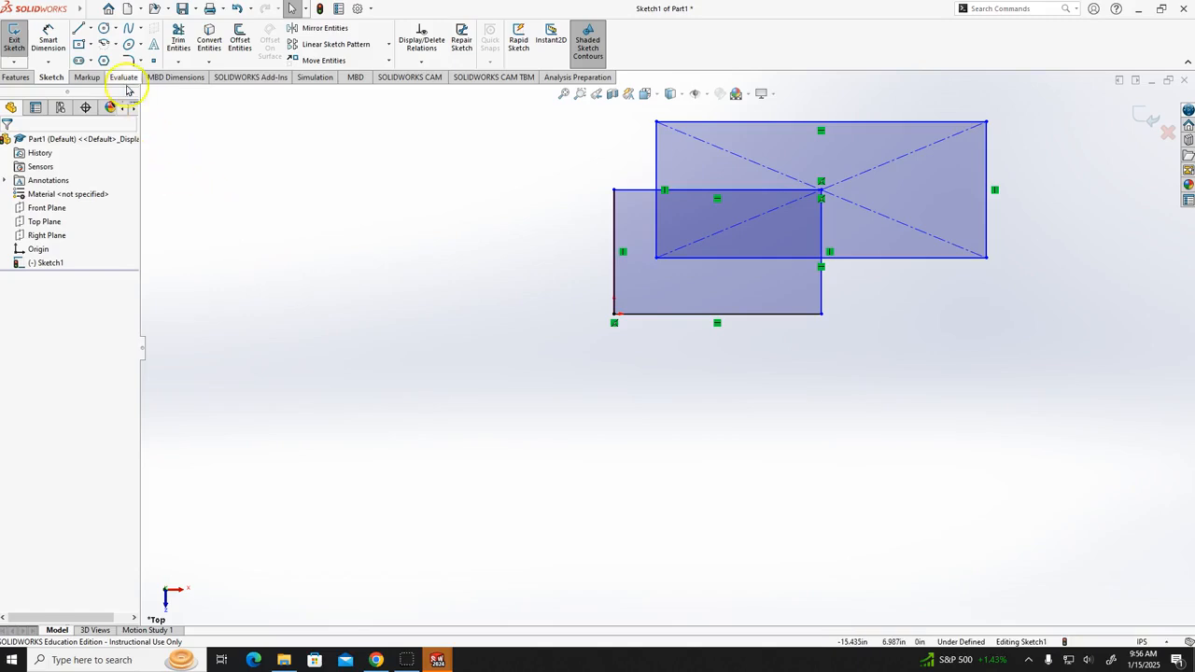
- Sketch a tilted 3 Point Corner Rectangle about 4.5 by 5.25 in, well to the left of the origin
{"action": "left_click", "coordinate": [91, 49]}
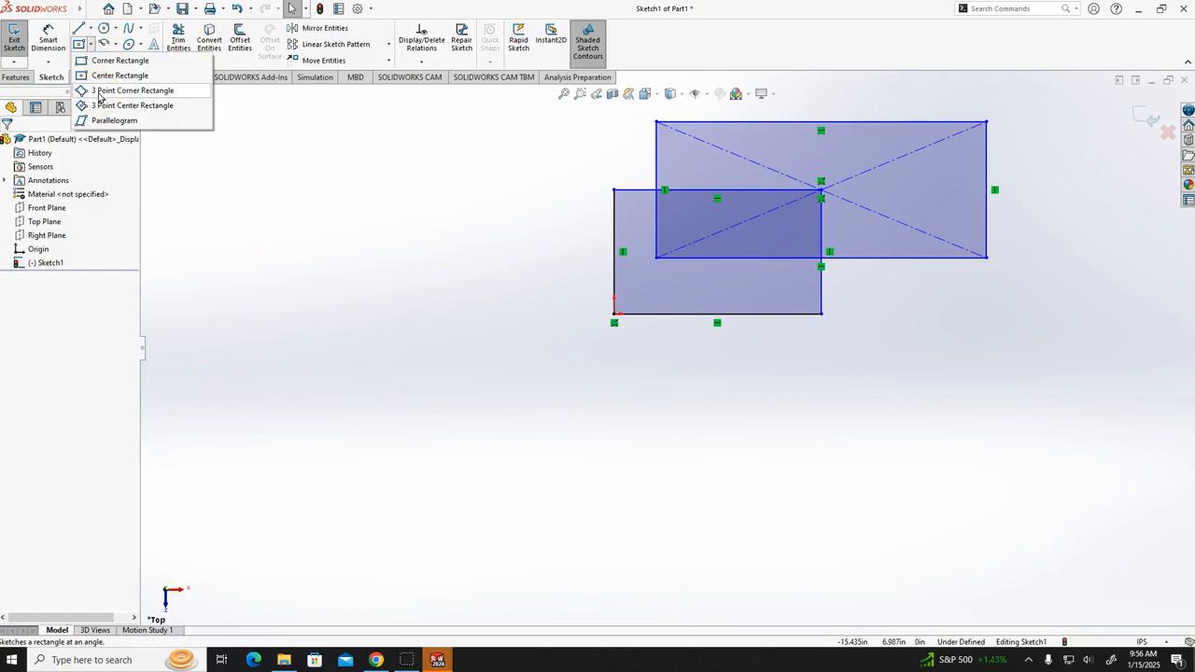
{"action": "left_click", "coordinate": [99, 94]}
{"action": "left_click", "coordinate": [213, 147]}
{"action": "left_click", "coordinate": [189, 282]}
{"action": "left_click", "coordinate": [346, 309]}
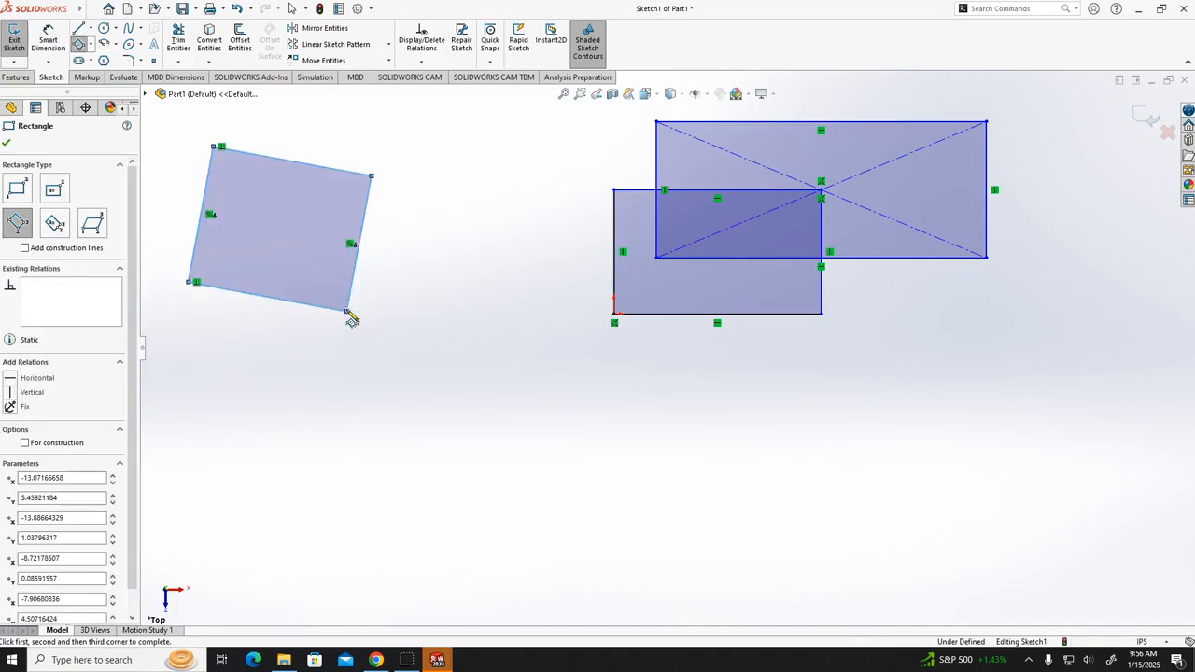
{"action": "key", "text": "Escape"}
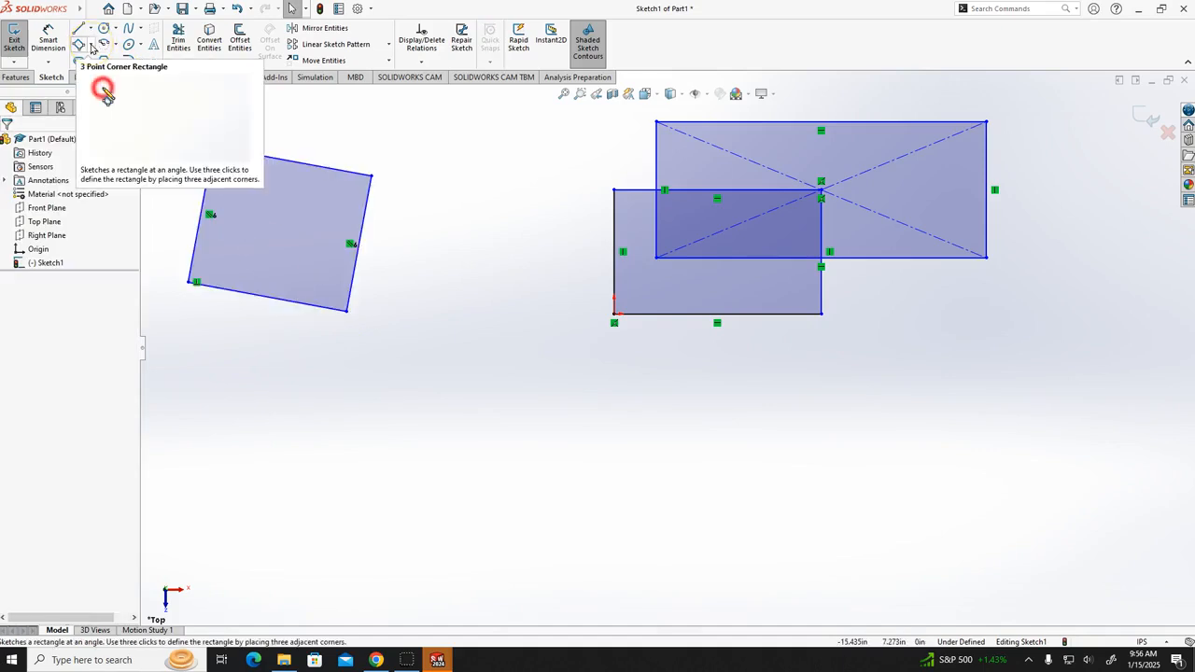
- Sketch a horizontal 3 Point Center Rectangle about 14.91 by 5.3 in below and to the left of the origin
{"action": "left_click", "coordinate": [91, 45]}
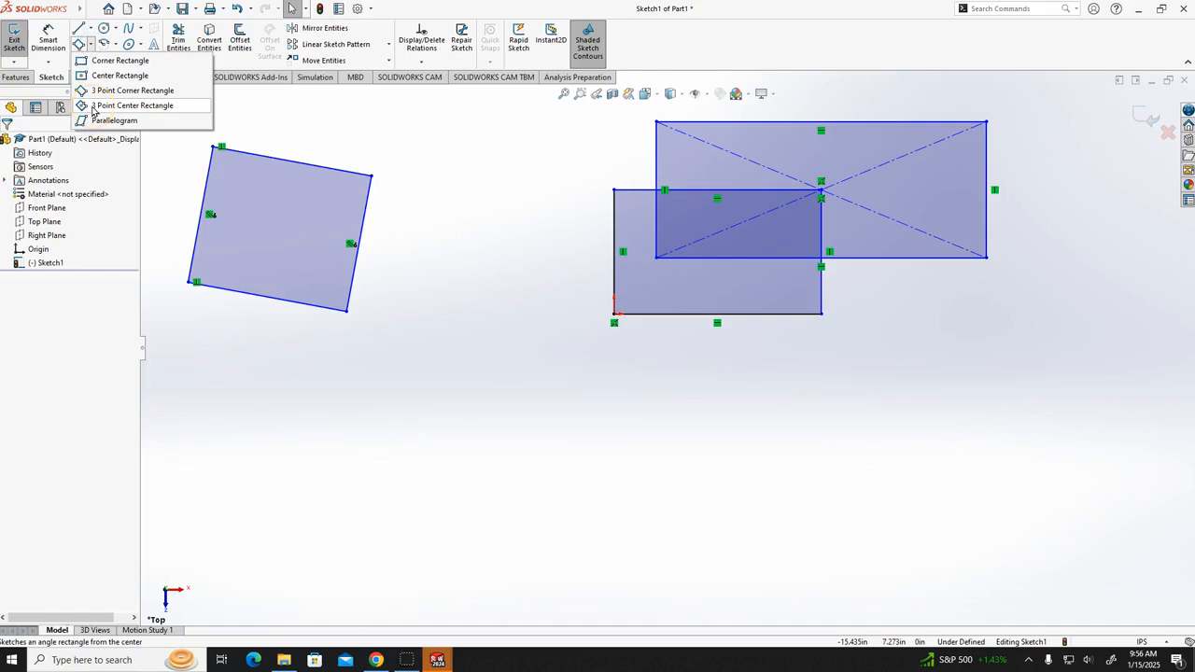
{"action": "left_click", "coordinate": [132, 106]}
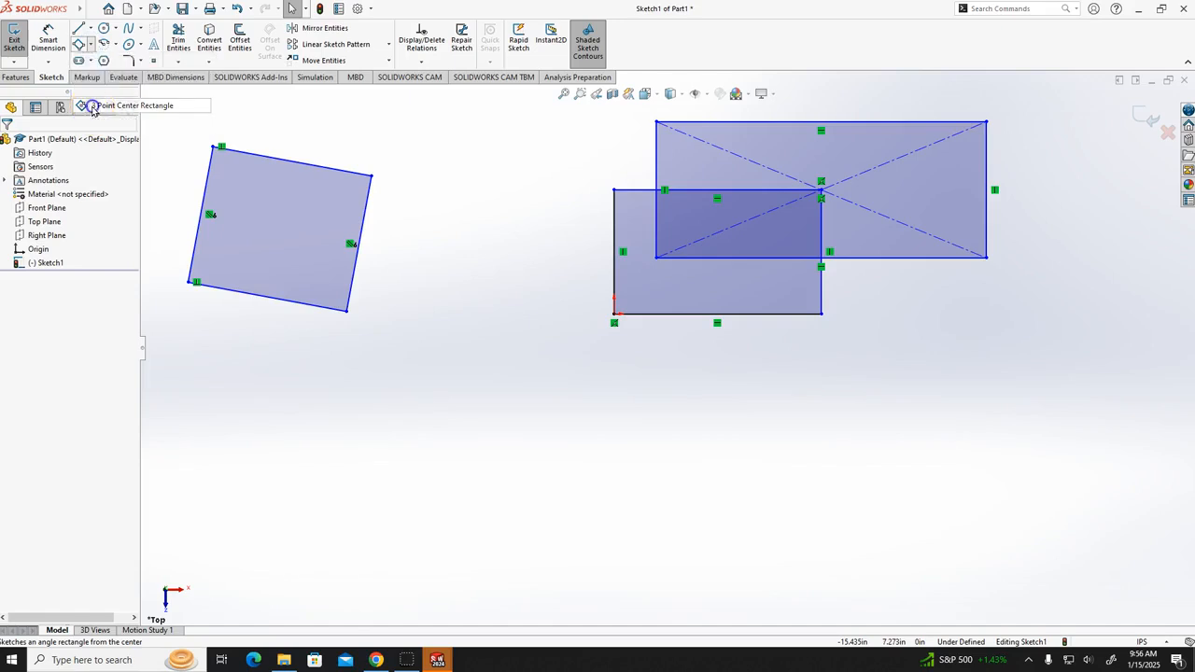
{"action": "left_click", "coordinate": [503, 497]}
{"action": "left_click", "coordinate": [504, 417]}
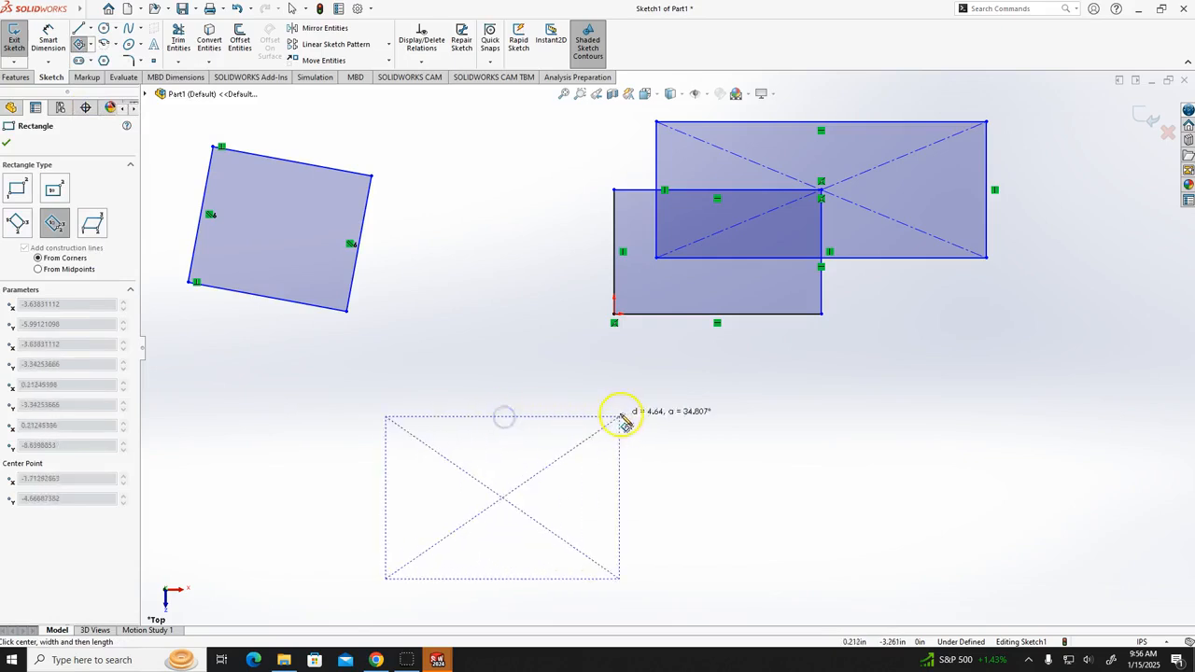
{"action": "left_click", "coordinate": [731, 419]}
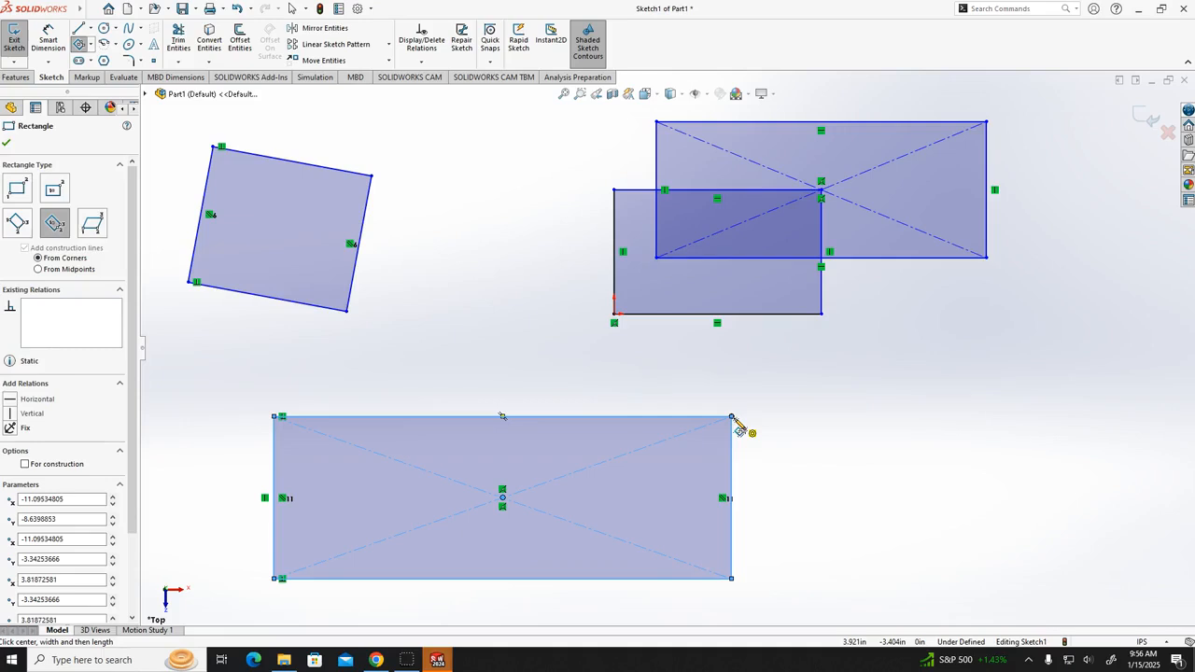
- Sketch a tilted parallelogram in the empty area below and to the right of the other rectangles
{"action": "left_click", "coordinate": [92, 45]}
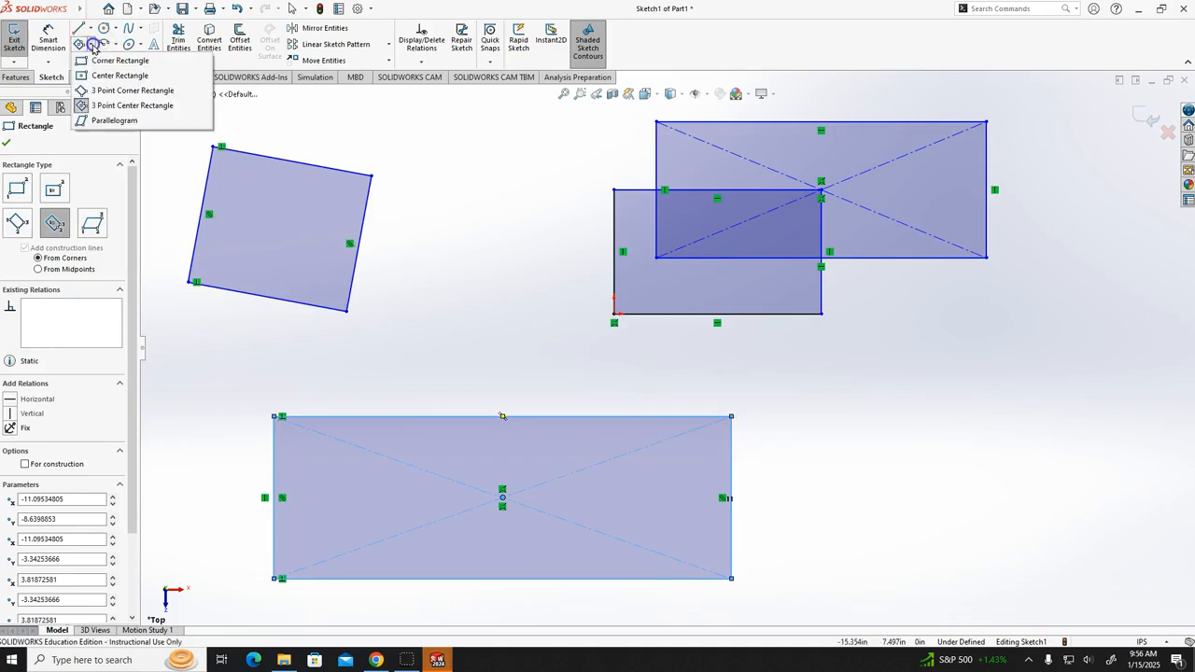
{"action": "left_click", "coordinate": [114, 121]}
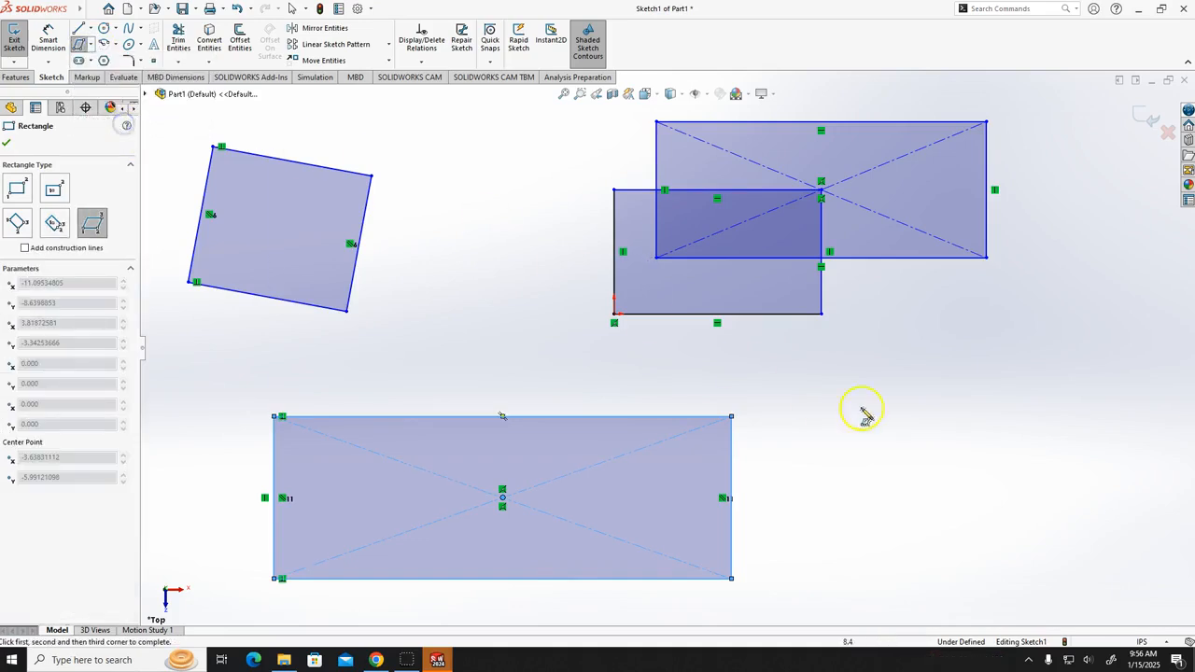
{"action": "left_click", "coordinate": [869, 366]}
{"action": "left_click", "coordinate": [1024, 323]}
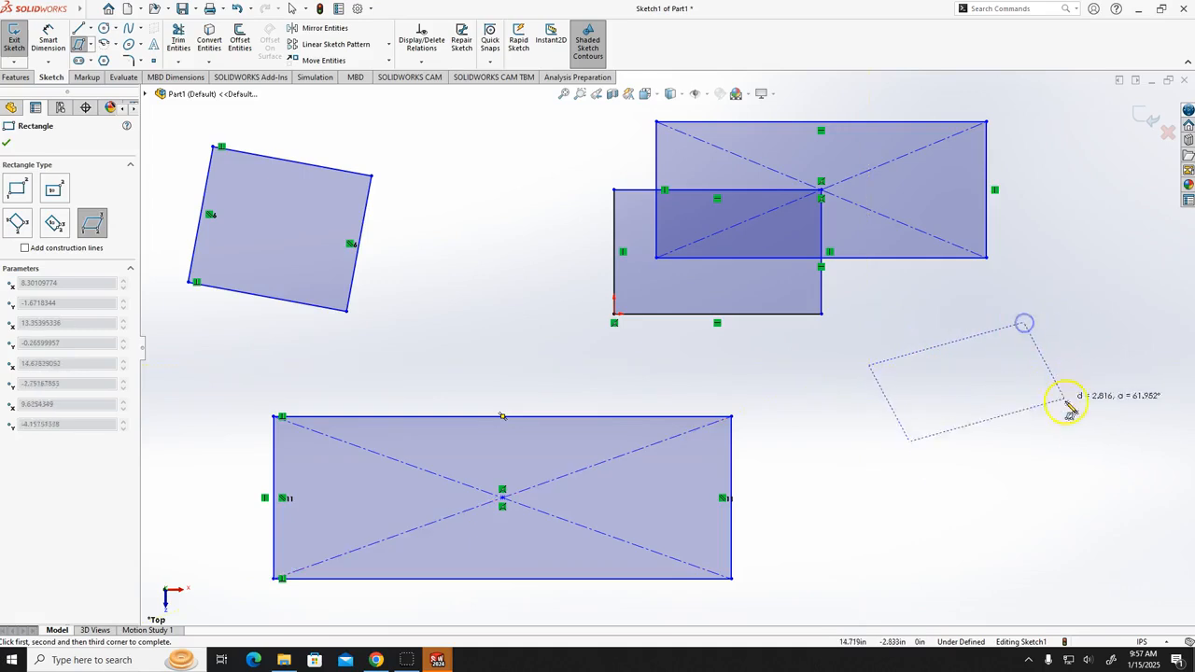
{"action": "left_click", "coordinate": [1105, 478]}
{"action": "key", "text": "Escape"}
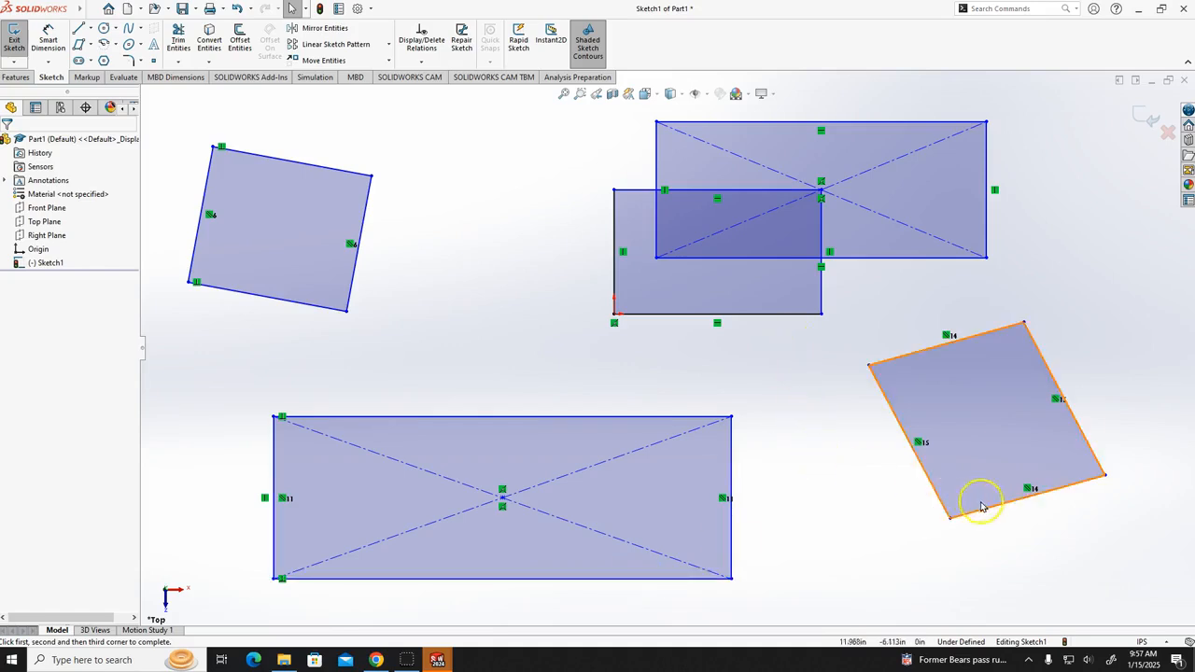
- Delete all the rectangles and the parallelogram from the sketch
{"action": "mouse_move", "coordinate": [1160, 596]}
{"action": "left_mouse_down"}
{"action": "mouse_move", "coordinate": [957, 530]}
{"action": "mouse_move", "coordinate": [233, 170]}
{"action": "mouse_move", "coordinate": [177, 98]}
{"action": "left_mouse_up"}
{"action": "key", "text": "Delete"}
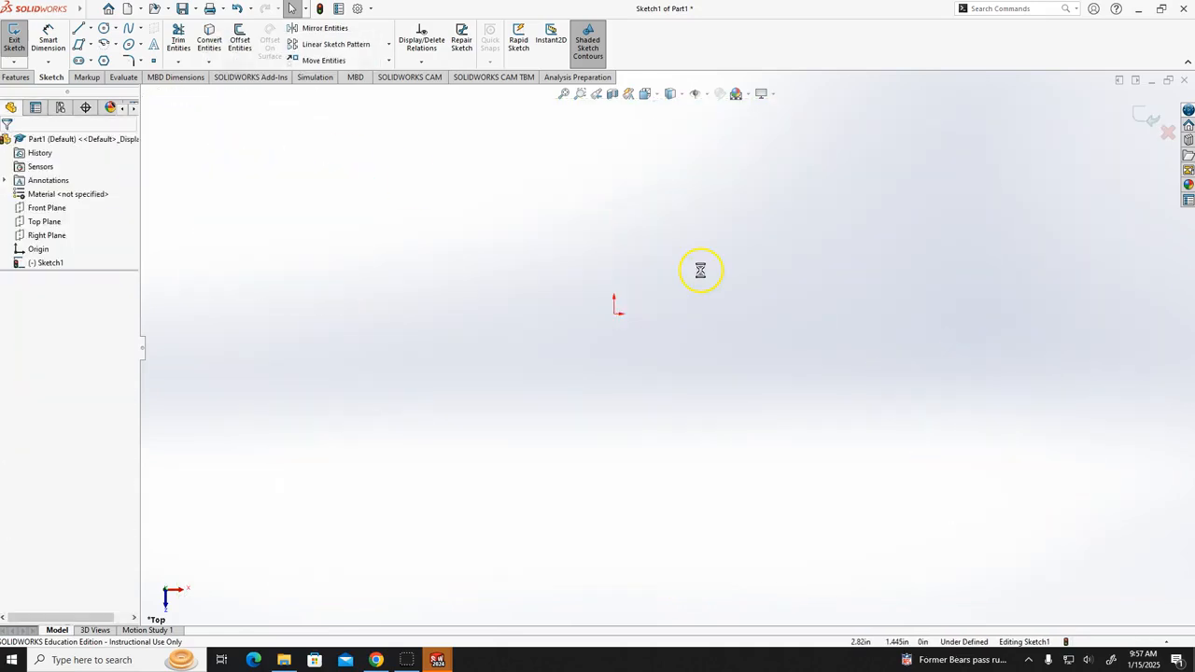
- Sketch a horizontal straight slot from the origin, about 9.03 in center to center and 2.28 in wide
{"action": "left_click", "coordinate": [90, 61]}
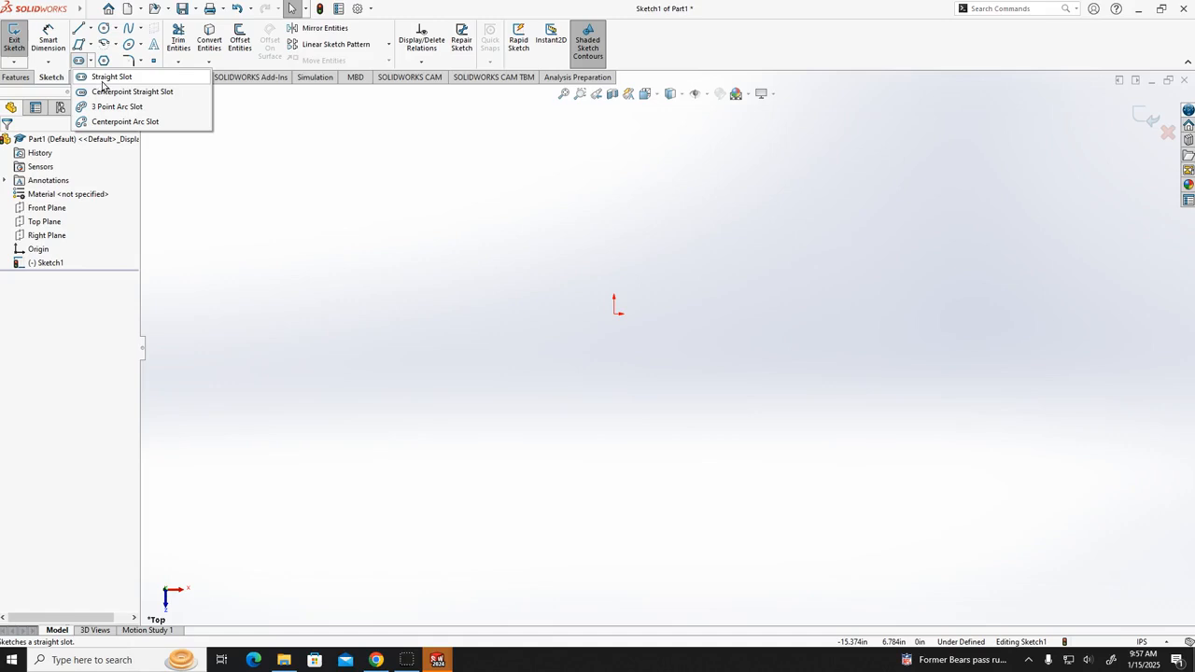
{"action": "left_click", "coordinate": [104, 79]}
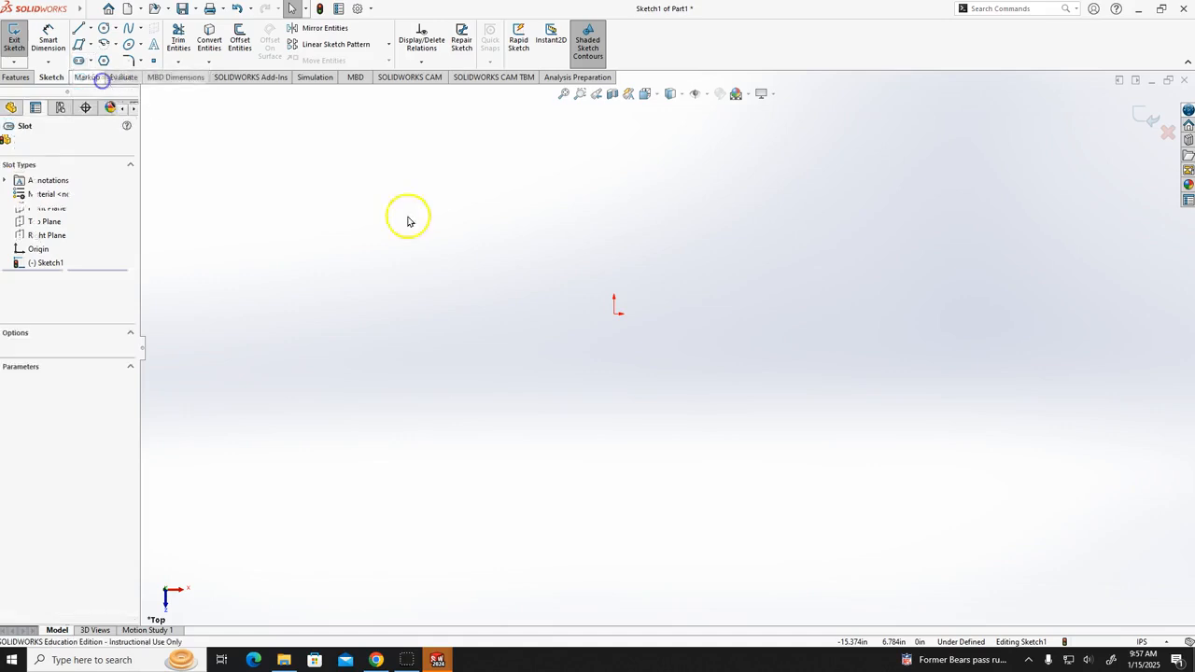
{"action": "left_click", "coordinate": [616, 314]}
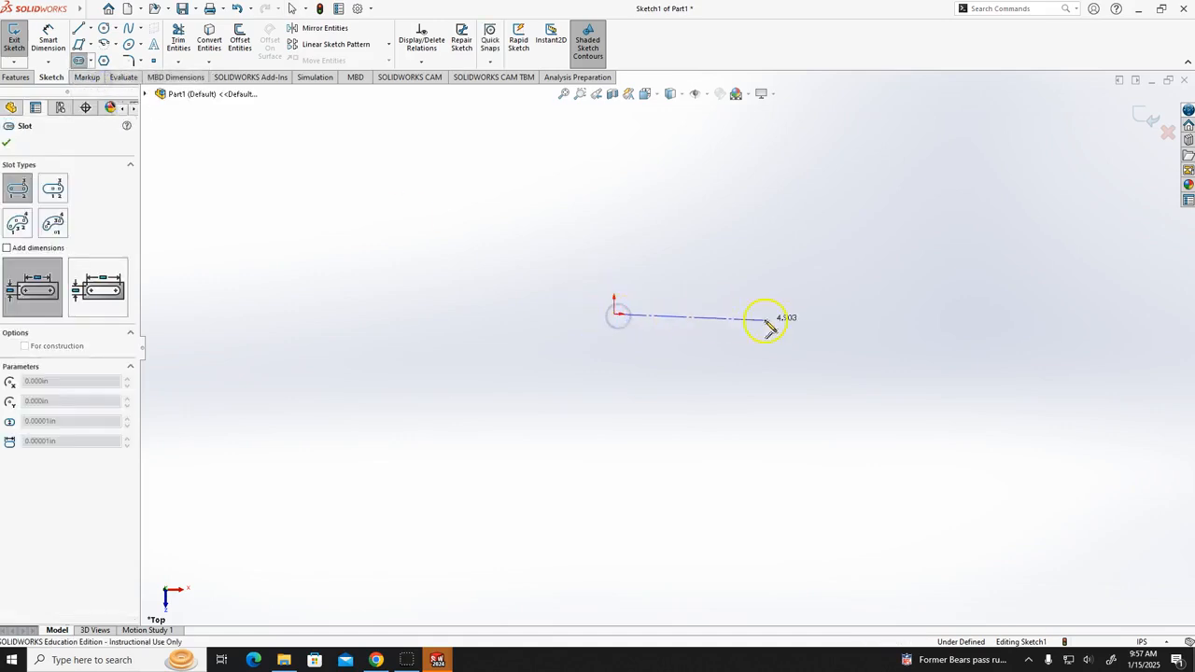
{"action": "left_click", "coordinate": [892, 314]}
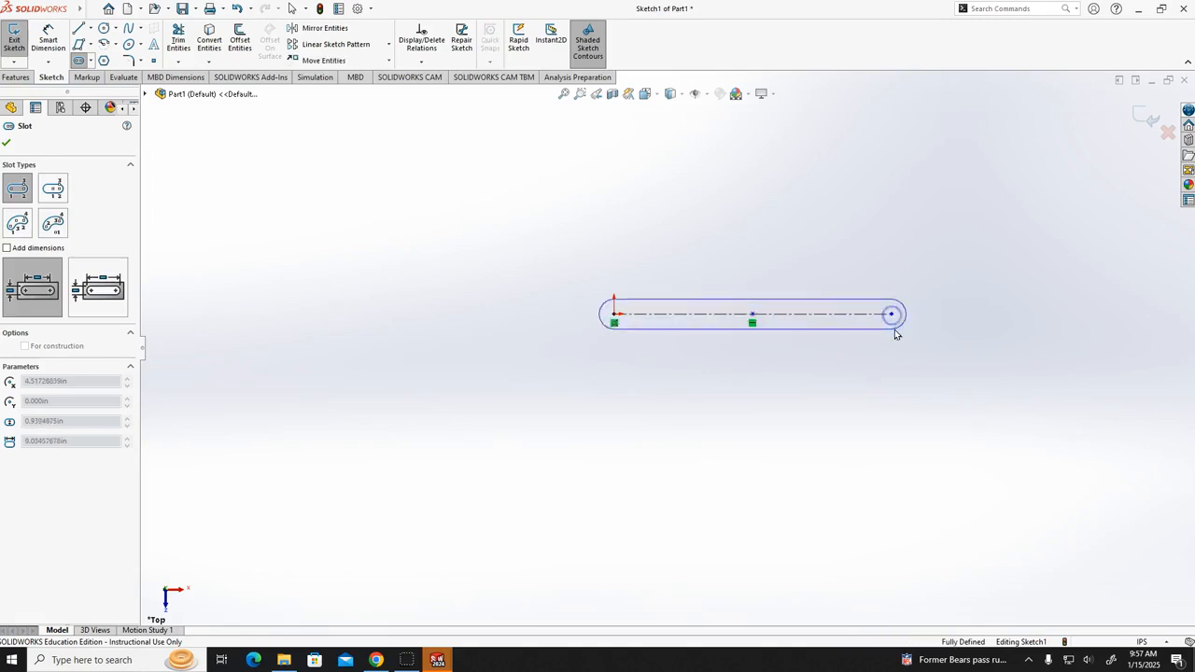
{"action": "left_click", "coordinate": [907, 352]}
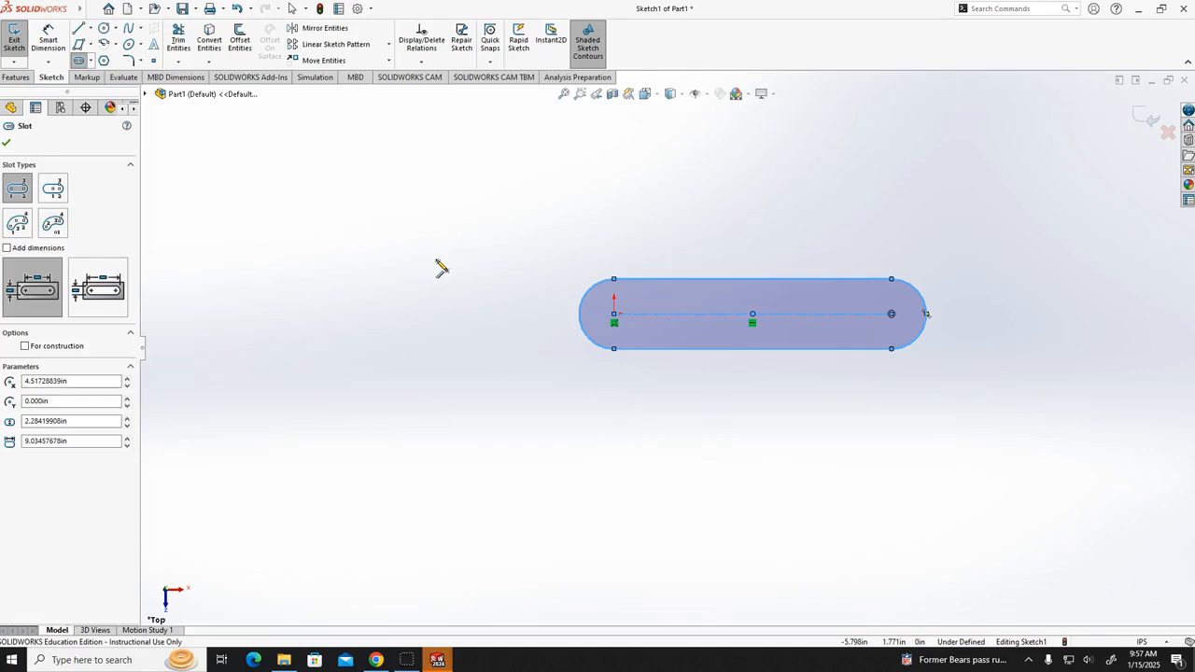
- Exit the sketch and discard its changes
{"action": "left_click", "coordinate": [1168, 131]}
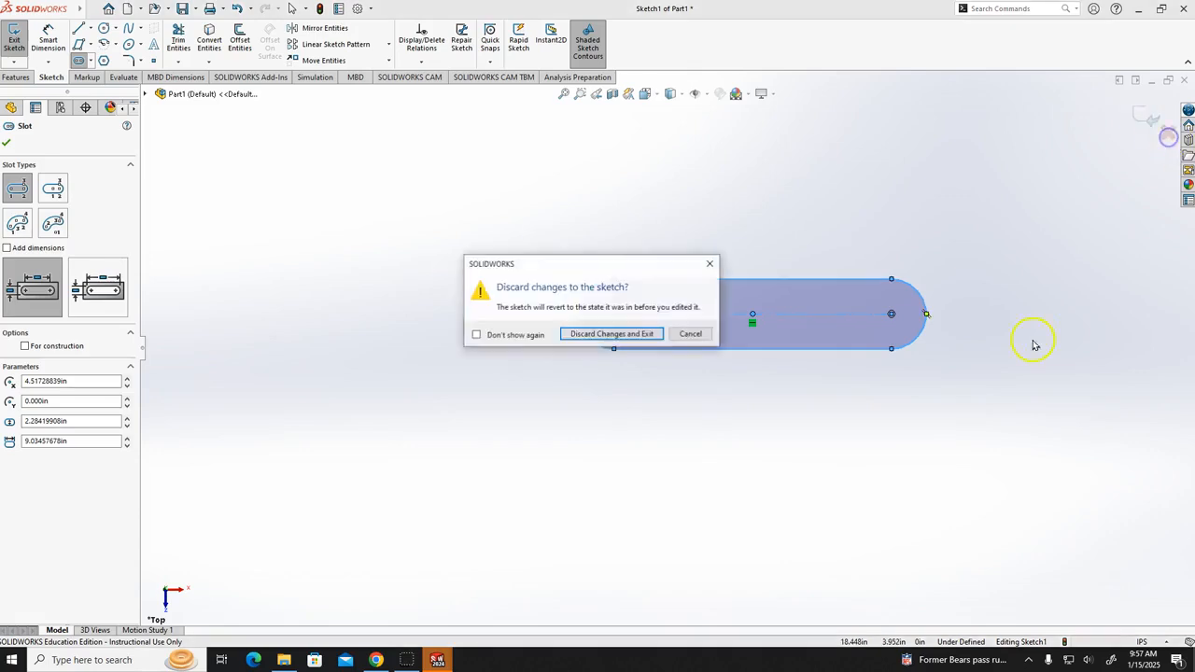
{"action": "left_click", "coordinate": [613, 335]}
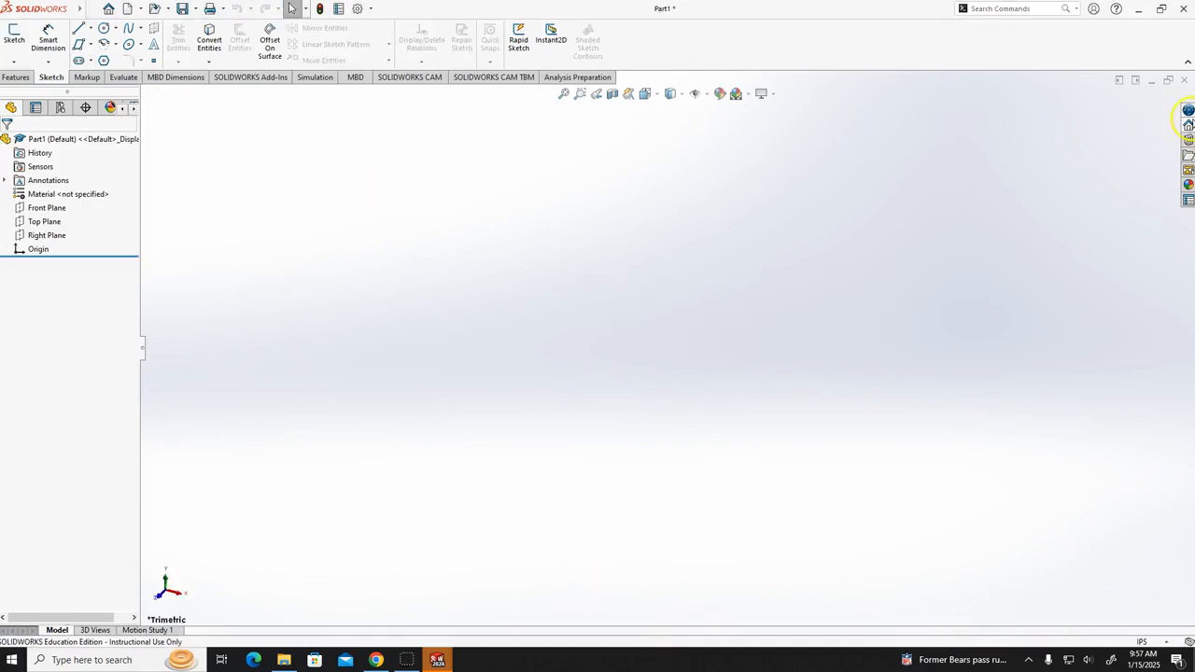
- Start a new sketch on the Top Plane
{"action": "left_click", "coordinate": [44, 222]}
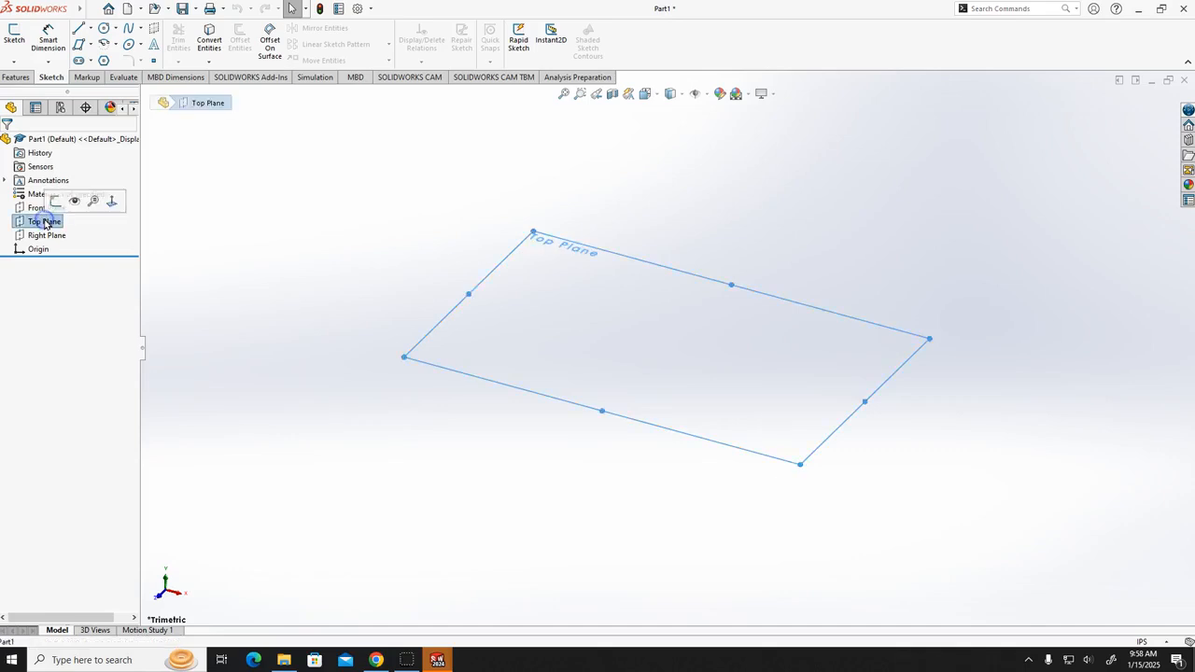
{"action": "left_click", "coordinate": [14, 53]}
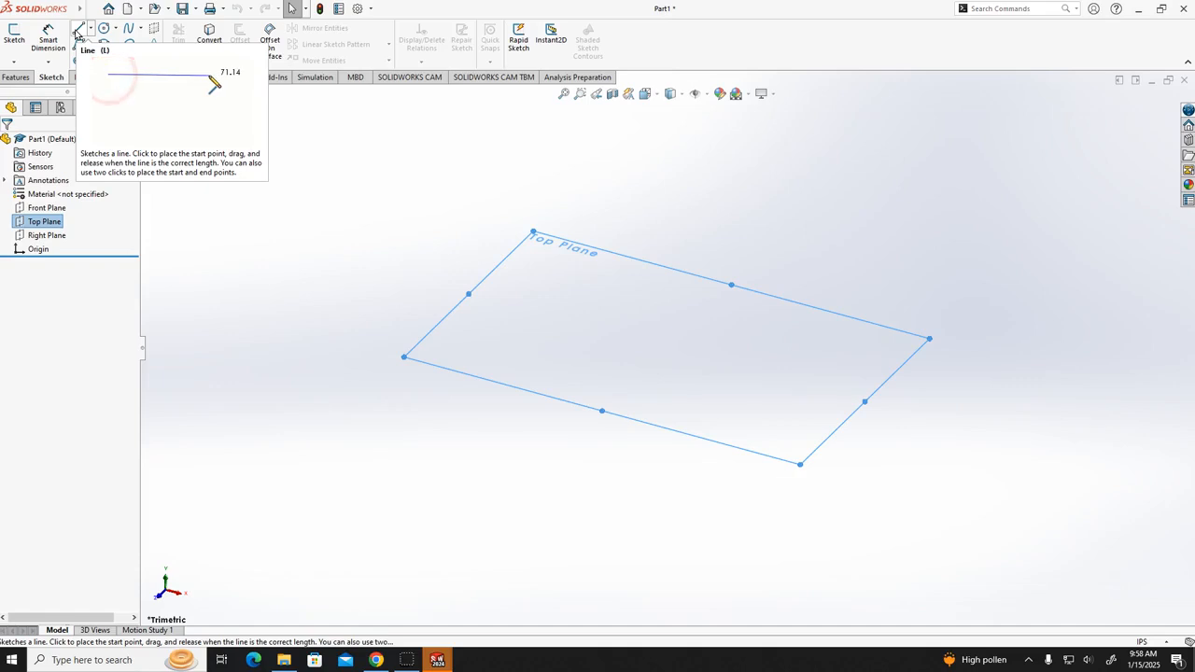
{"action": "left_click", "coordinate": [14, 35]}
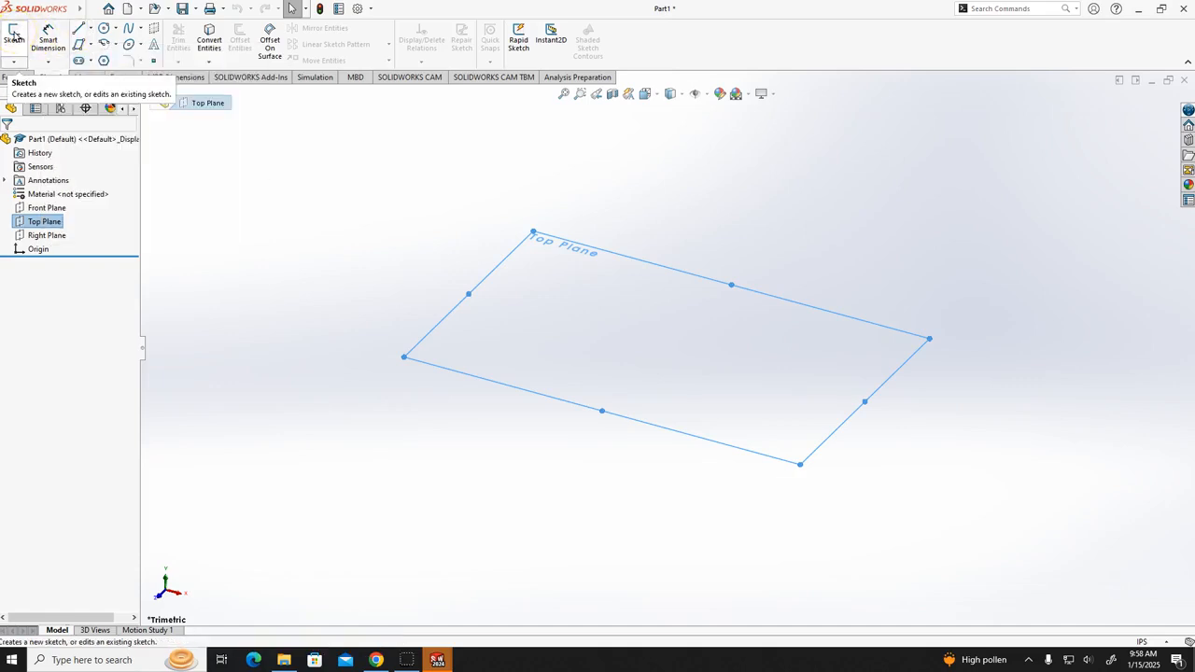
{"action": "left_click", "coordinate": [12, 37]}
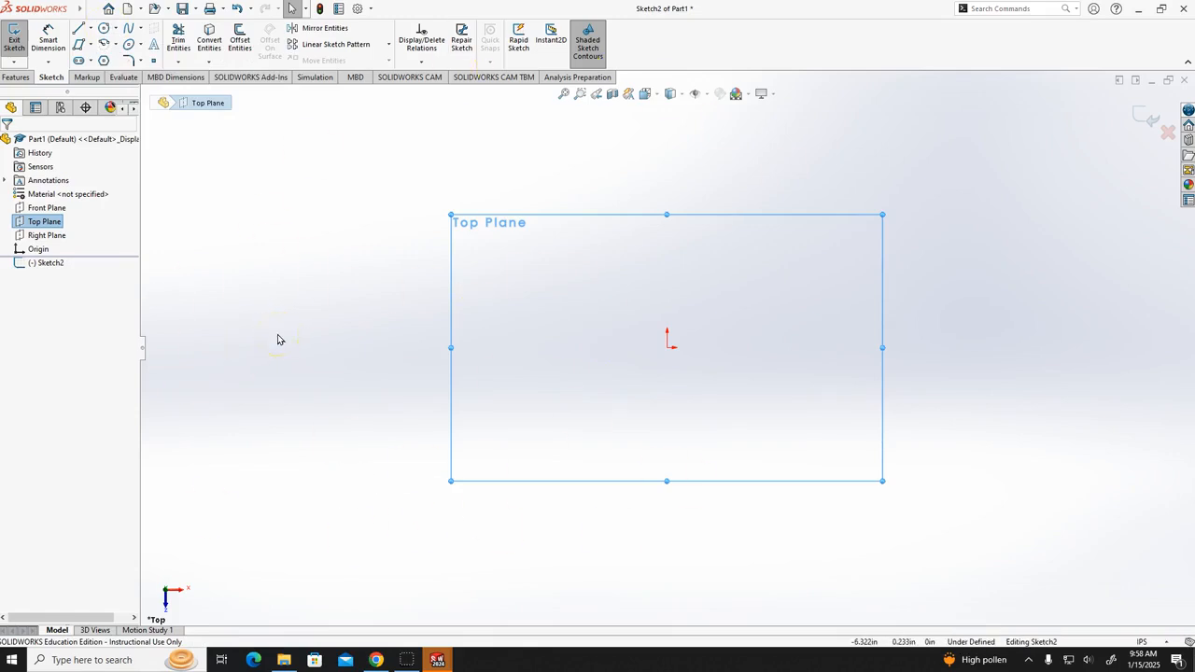
- Sketch a horizontal straight slot starting at the origin, about 4.21 in center to center and 2.19 in wide
{"action": "left_click", "coordinate": [89, 62]}
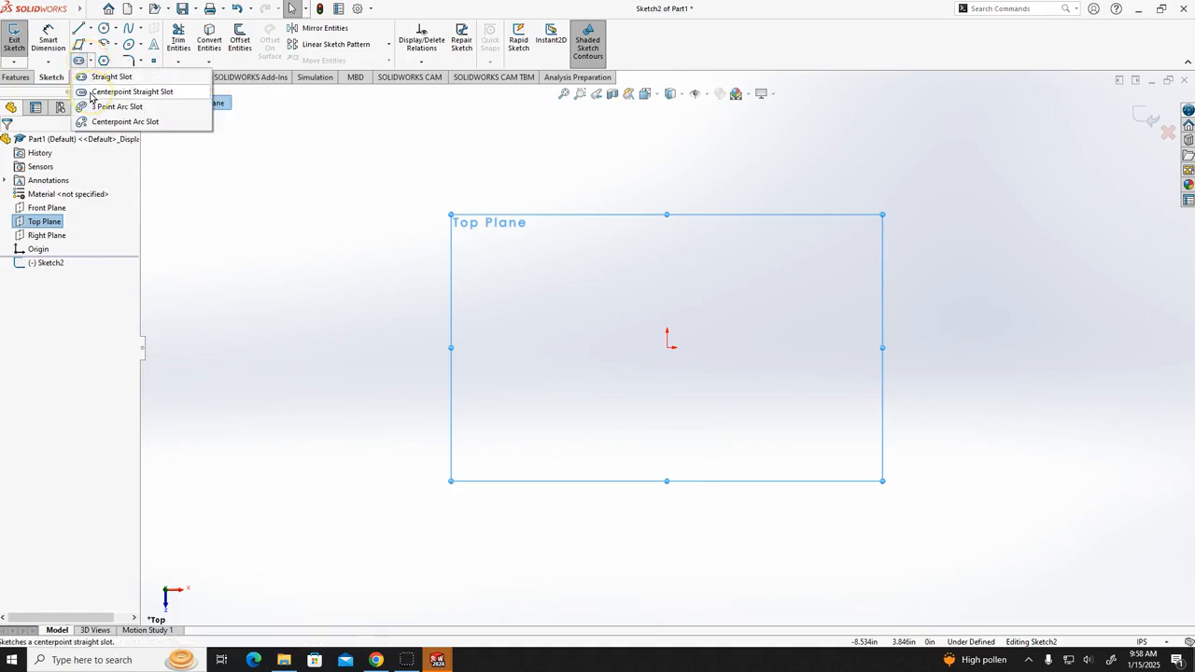
{"action": "left_click", "coordinate": [104, 79]}
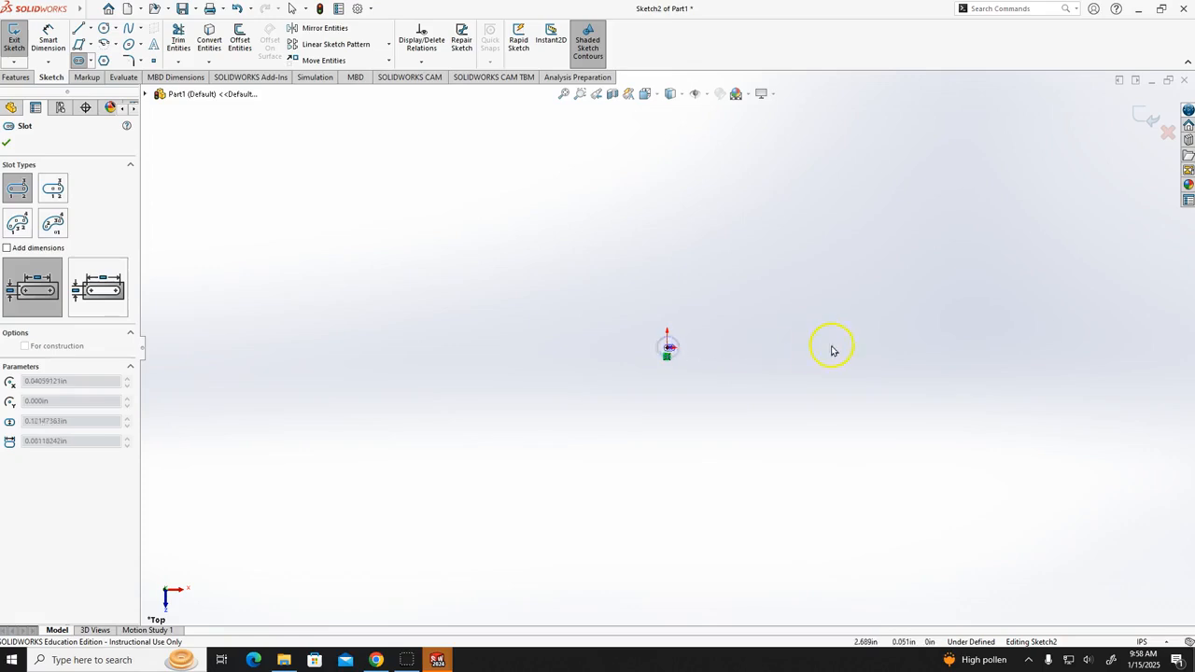
{"action": "key", "text": "Escape"}
{"action": "left_click", "coordinate": [78, 61]}
{"action": "left_click", "coordinate": [669, 347]}
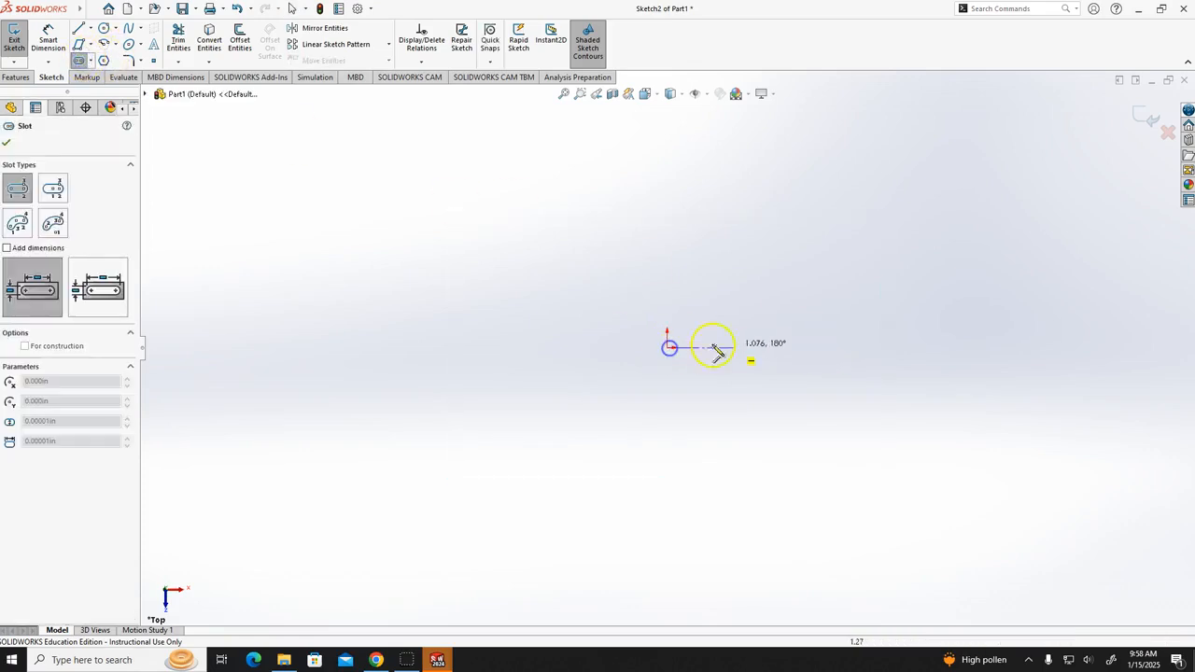
{"action": "left_click", "coordinate": [927, 347]}
{"action": "left_click", "coordinate": [964, 421]}
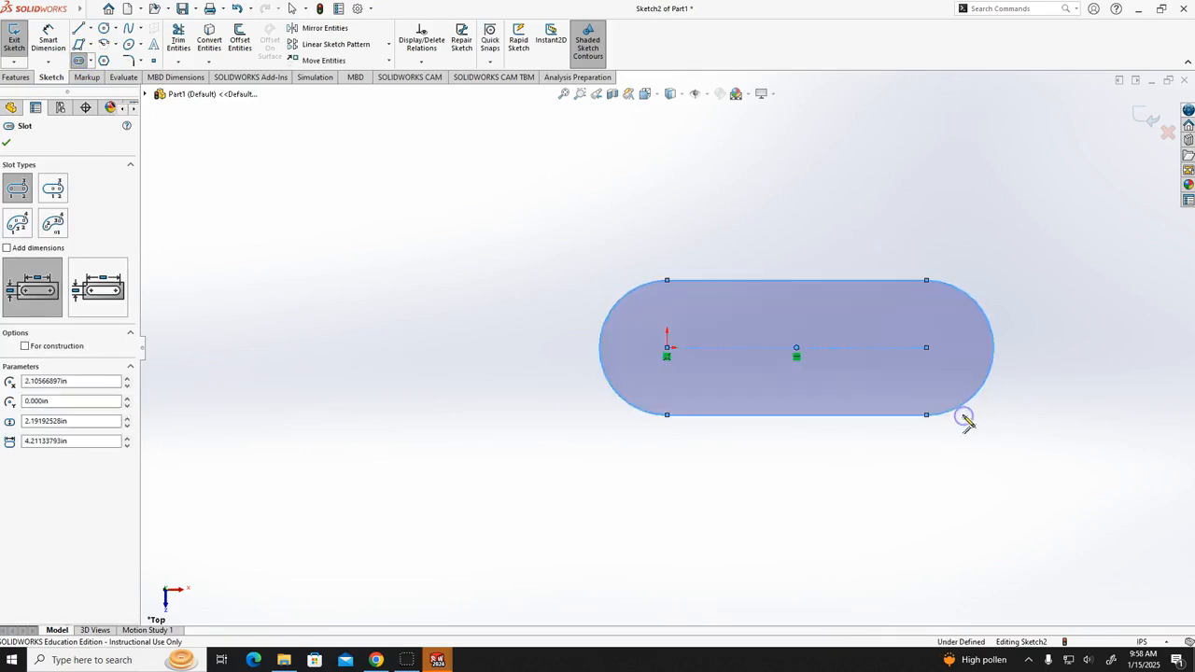
{"action": "key", "text": "Escape"}
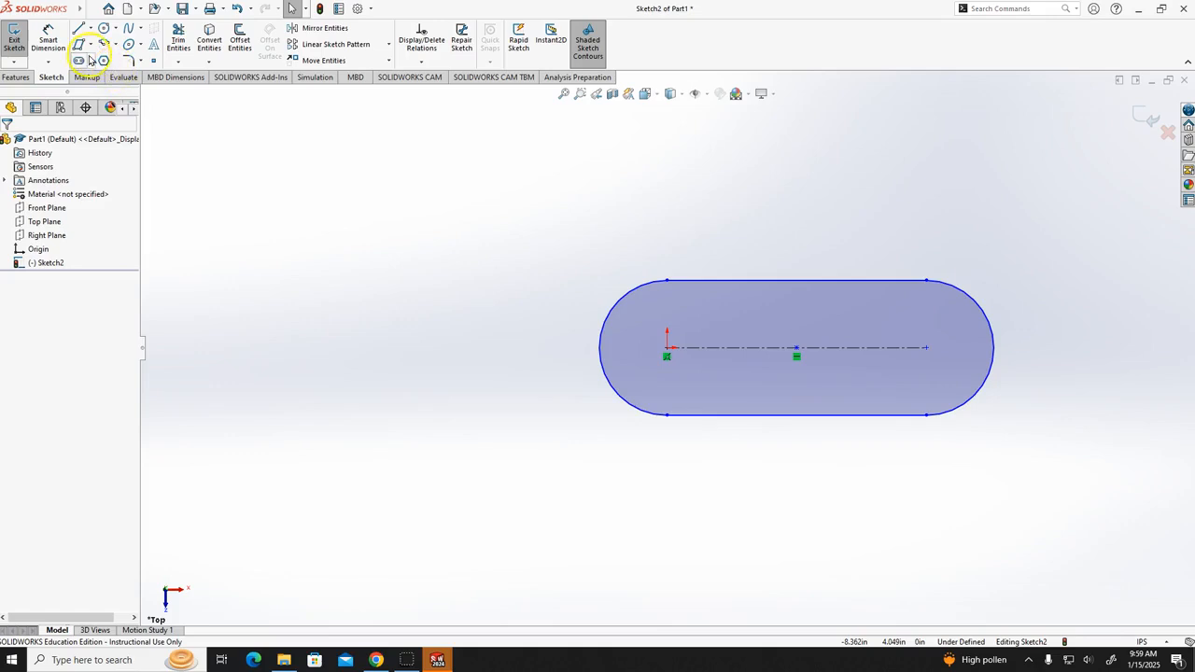
- Sketch a horizontal centerpoint straight slot up and to the left of the first, about 3.98 in center to center and 2.88 in wide
{"action": "left_click", "coordinate": [91, 61]}
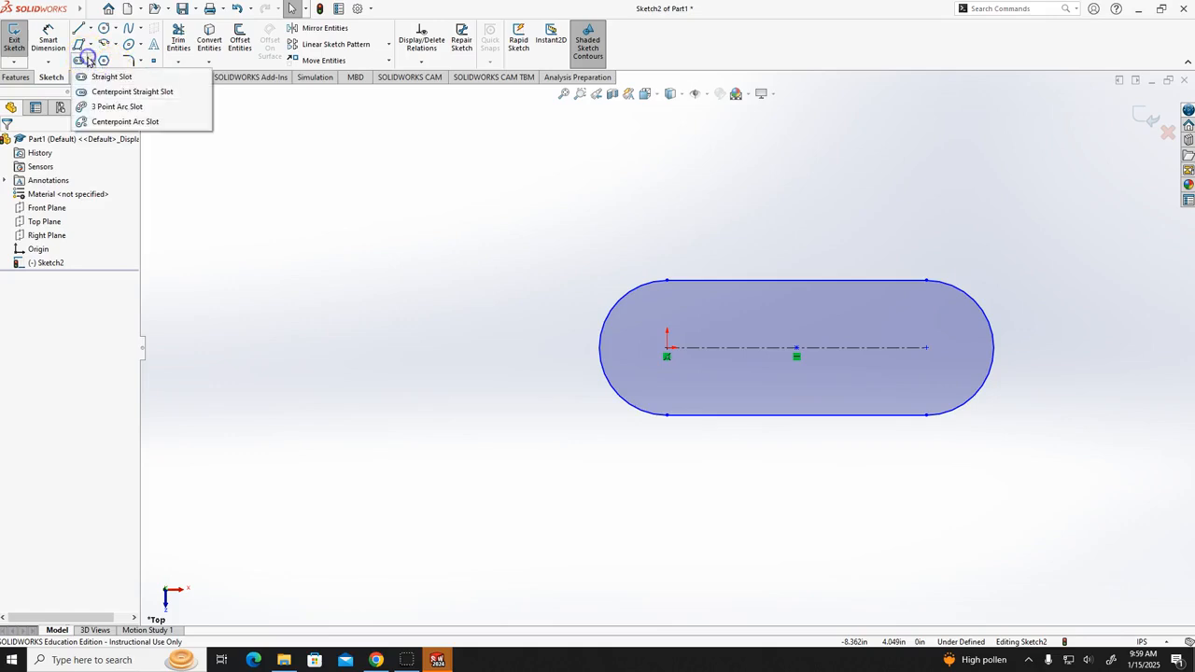
{"action": "left_click", "coordinate": [109, 93]}
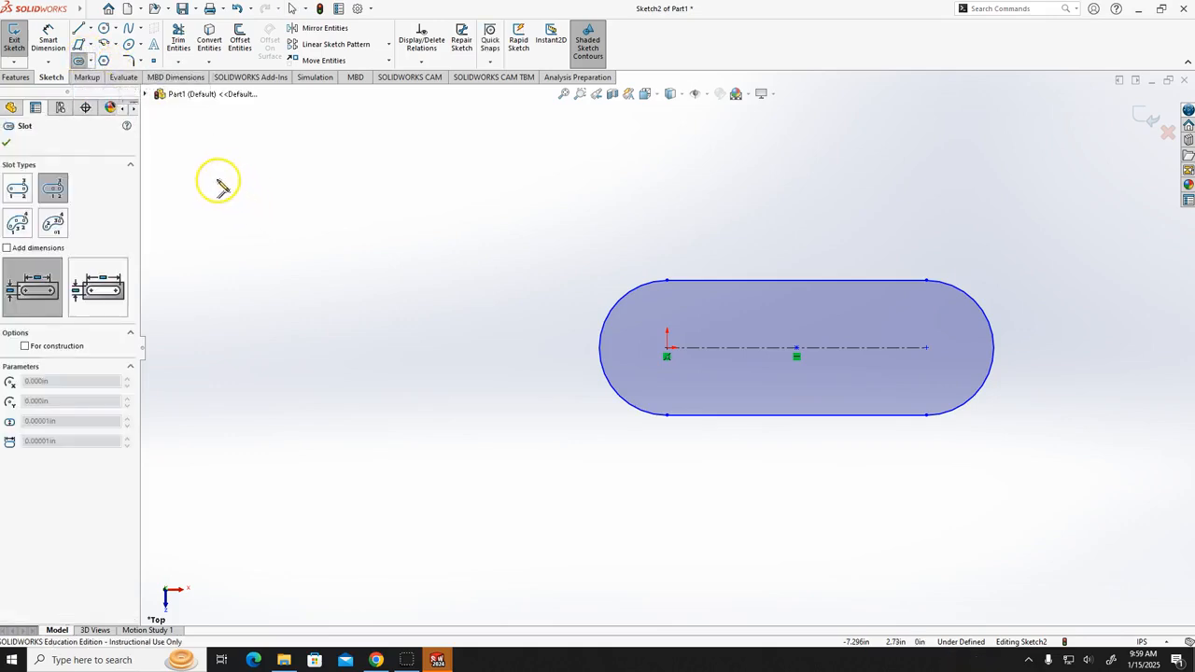
{"action": "left_click", "coordinate": [311, 247]}
{"action": "left_click", "coordinate": [433, 248]}
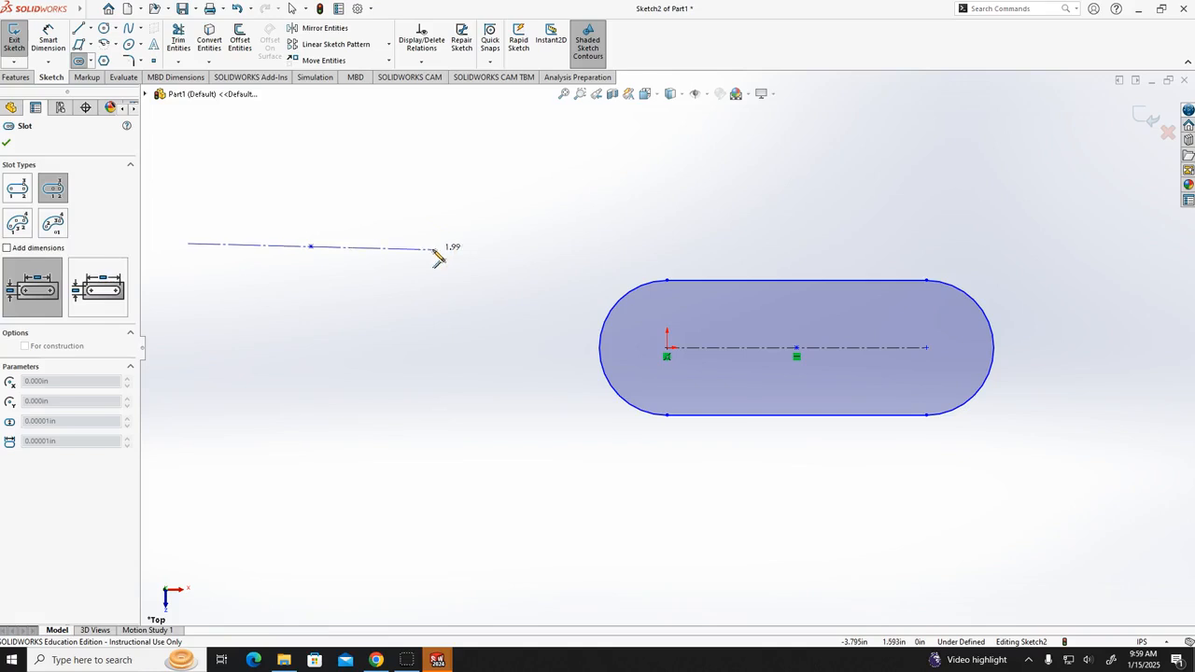
{"action": "left_click", "coordinate": [434, 249]}
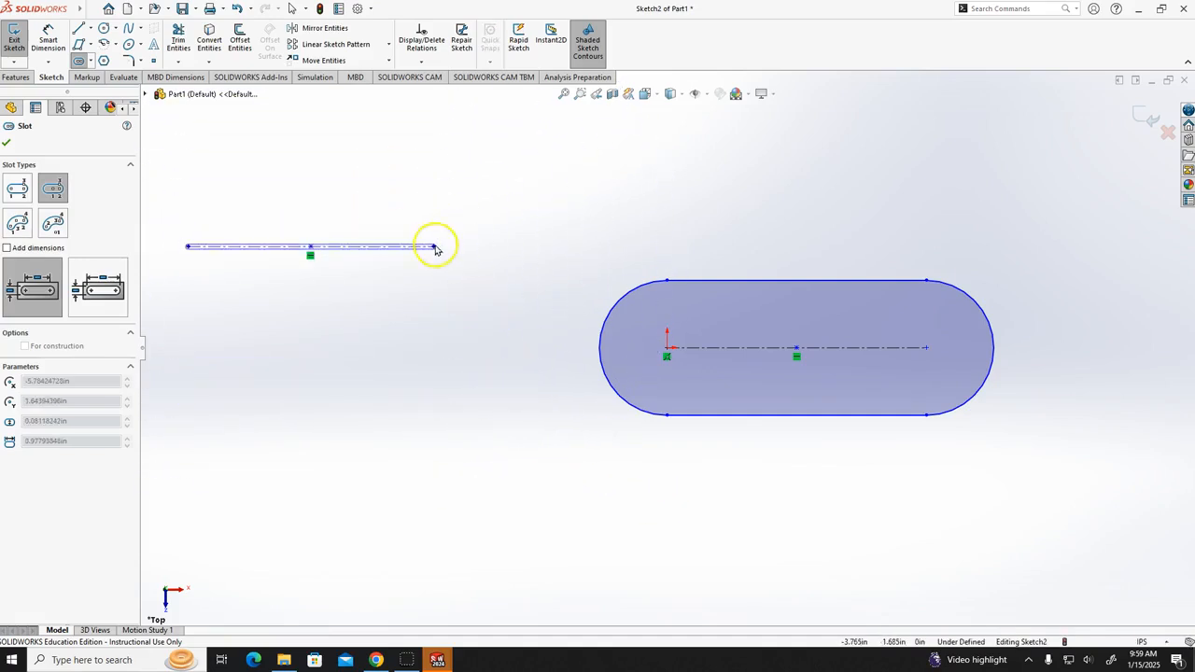
{"action": "left_click", "coordinate": [482, 341]}
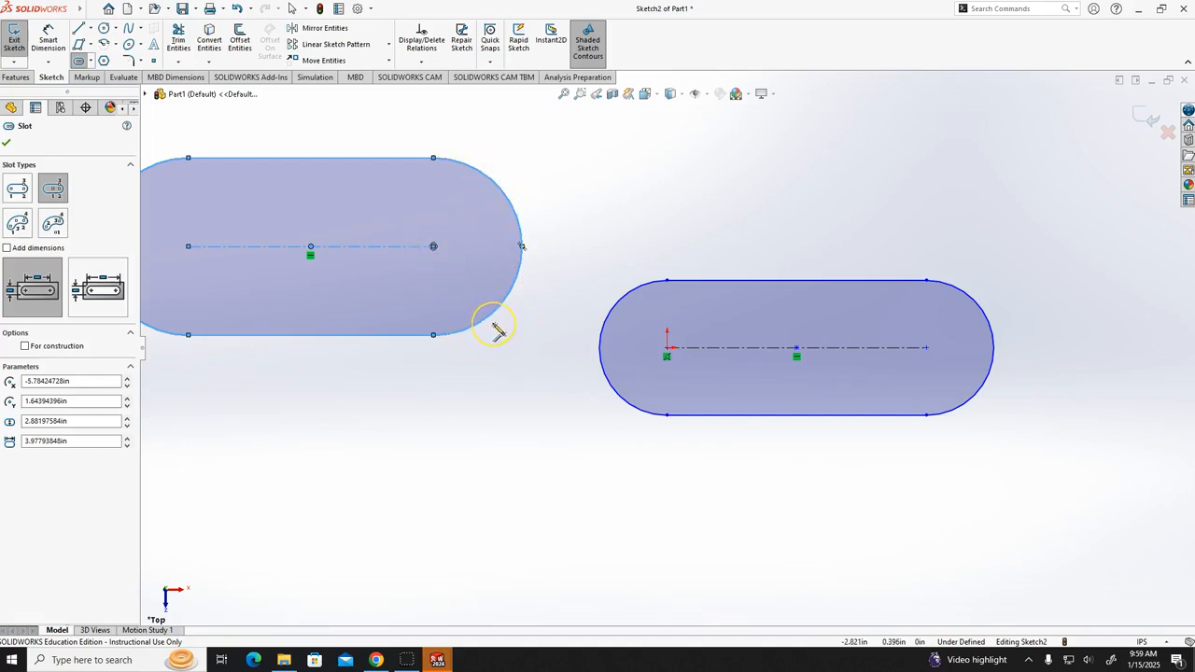
- Sketch an upward-bulging 3 point arc slot above the straight slots, about 5.49 in radius, 126° sweep and 3.09 in wide
{"action": "left_click", "coordinate": [91, 63]}
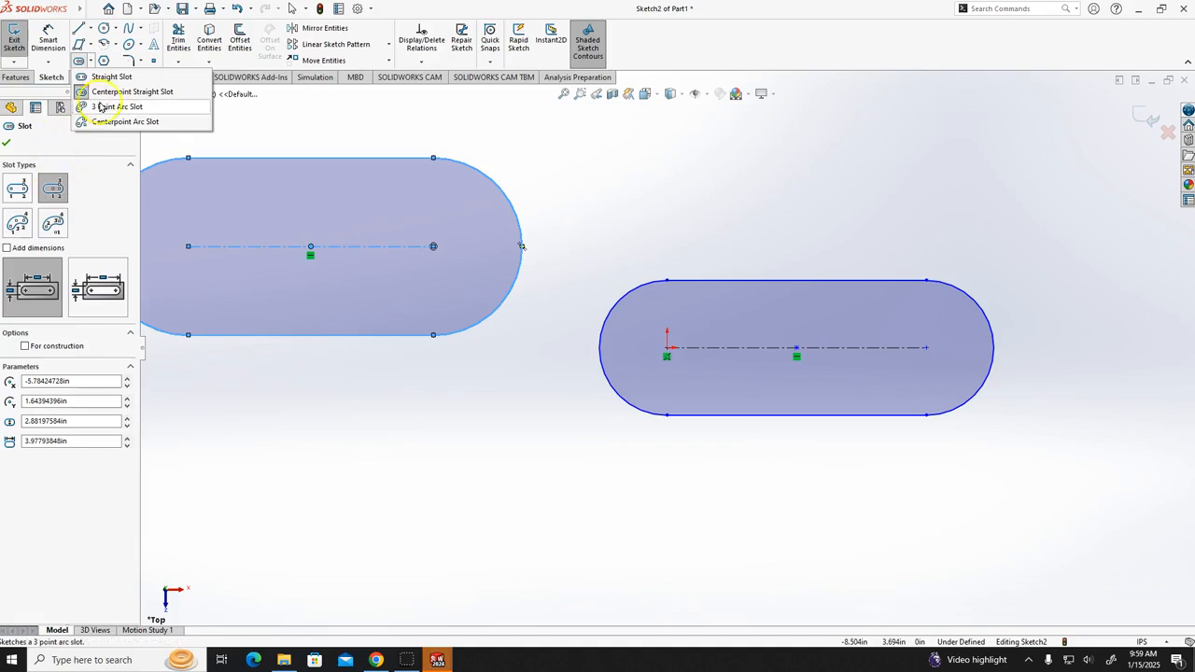
{"action": "left_click", "coordinate": [110, 108]}
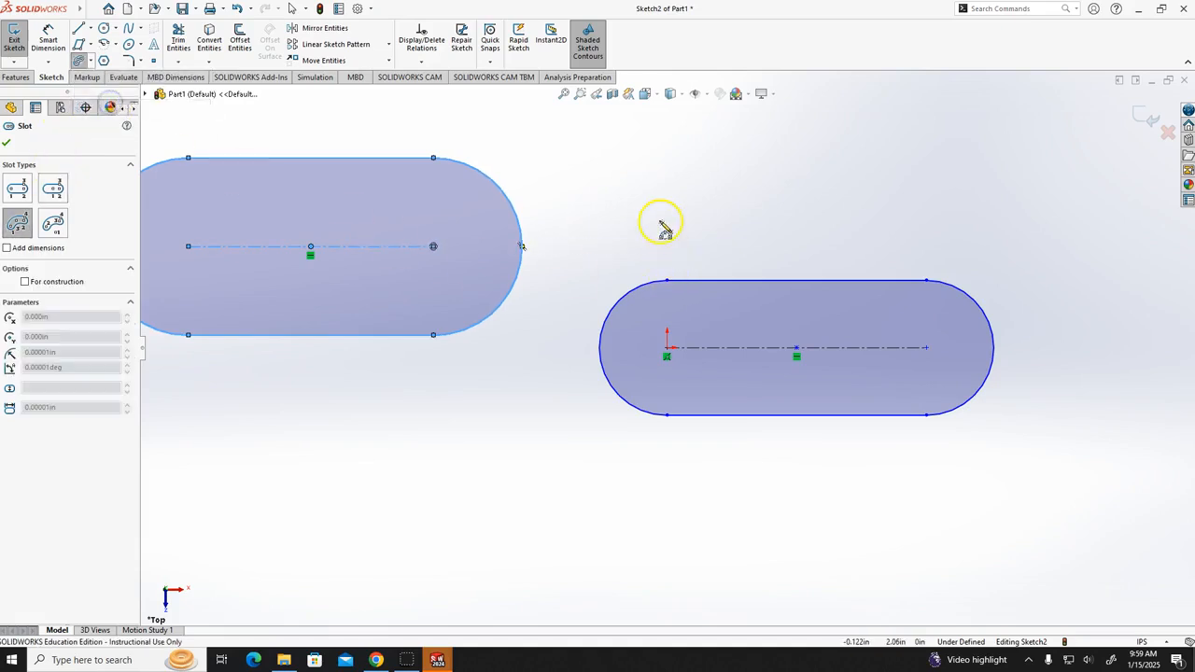
{"action": "scroll", "coordinate": [663, 229], "scroll_direction": "up", "scroll_amount": 4}
{"action": "scroll", "coordinate": [669, 247], "scroll_direction": "up", "scroll_amount": 2}
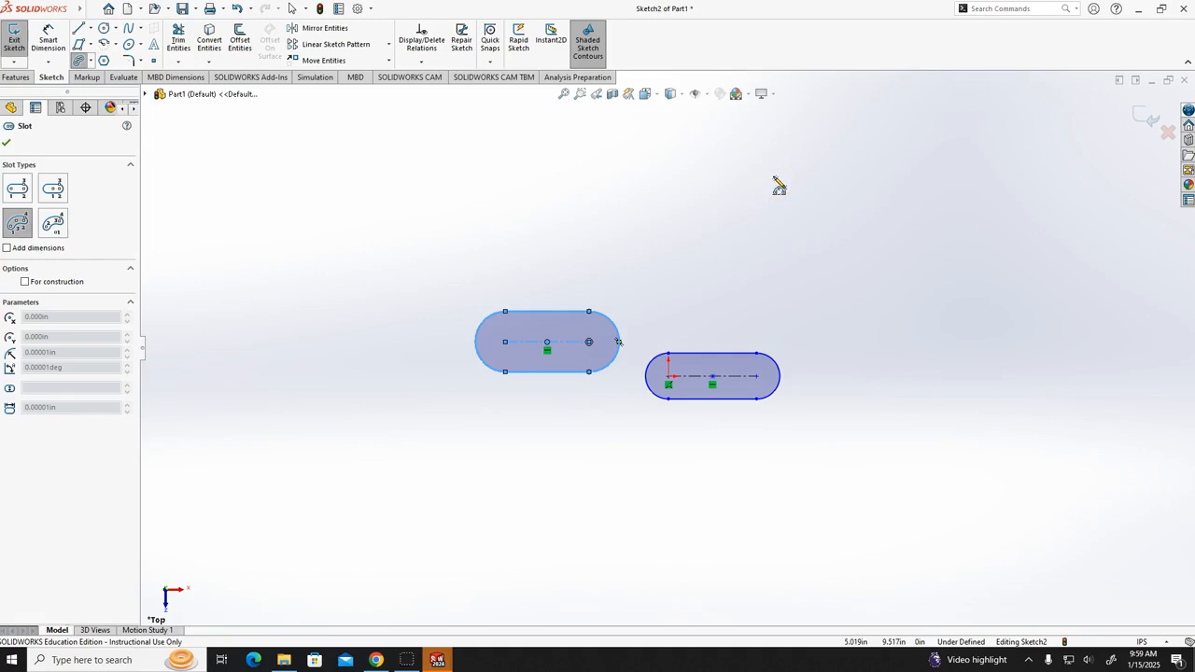
{"action": "left_click", "coordinate": [707, 194]}
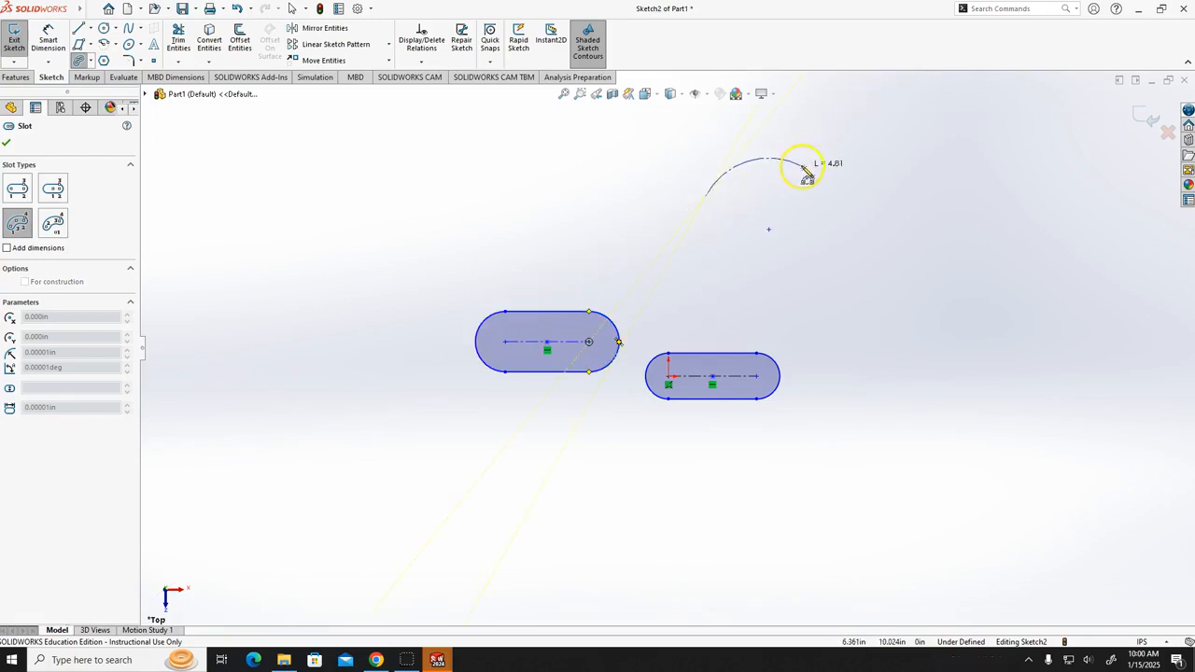
{"action": "left_click", "coordinate": [911, 206]}
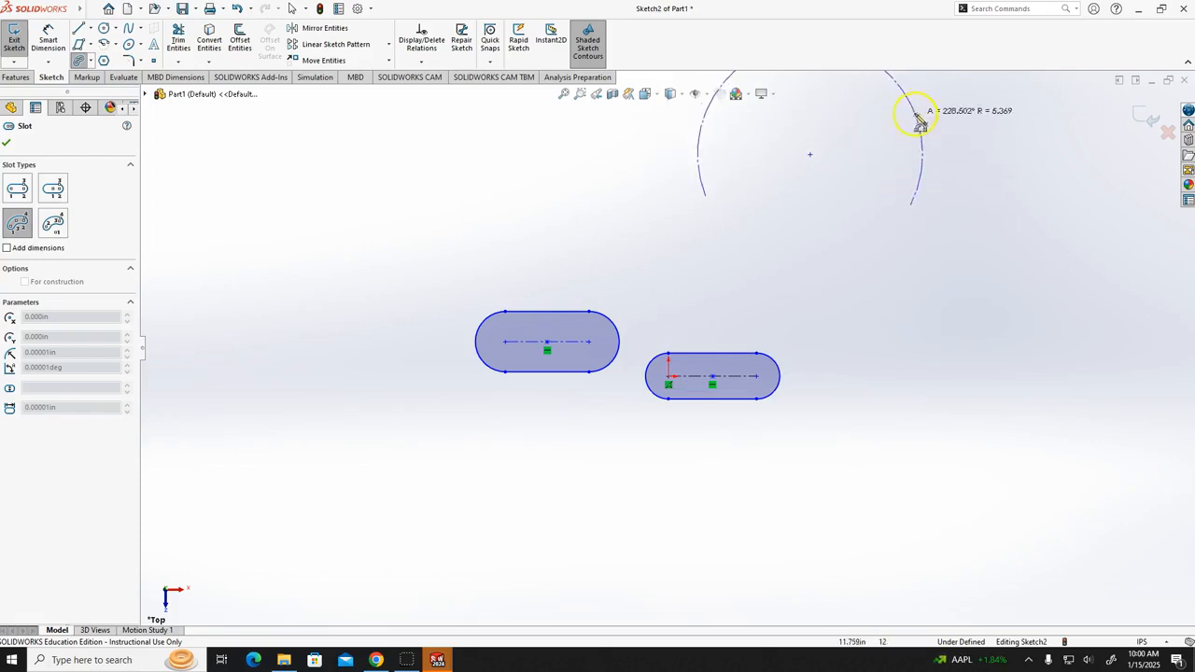
{"action": "left_click", "coordinate": [894, 178]}
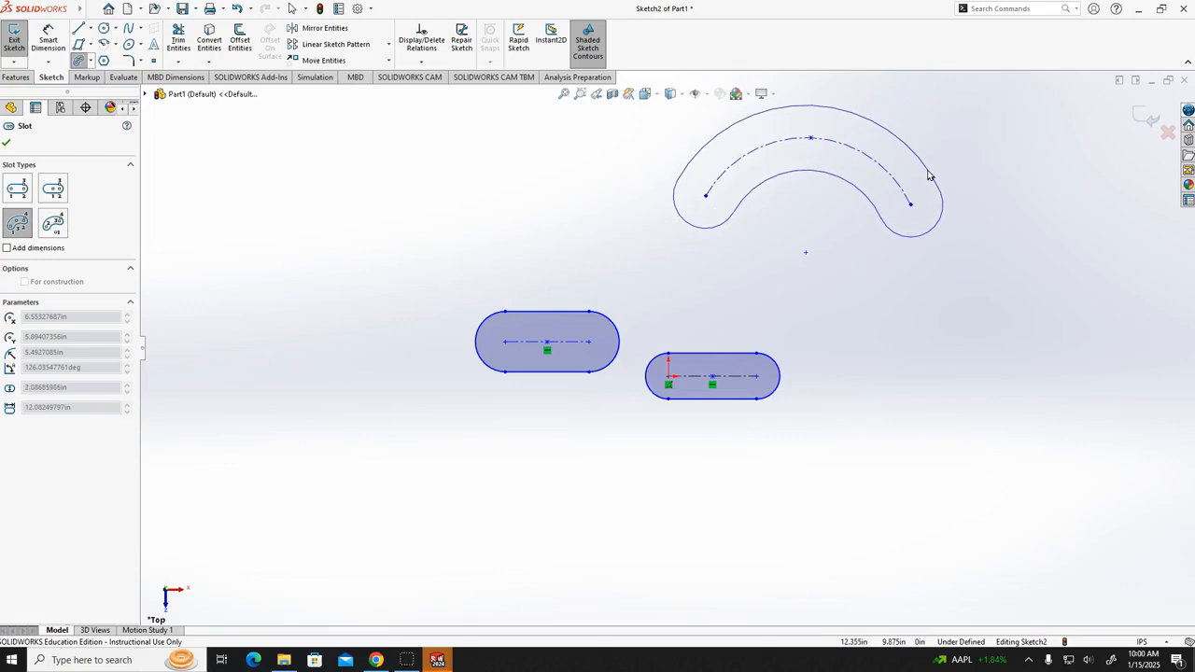
{"action": "left_click", "coordinate": [929, 174]}
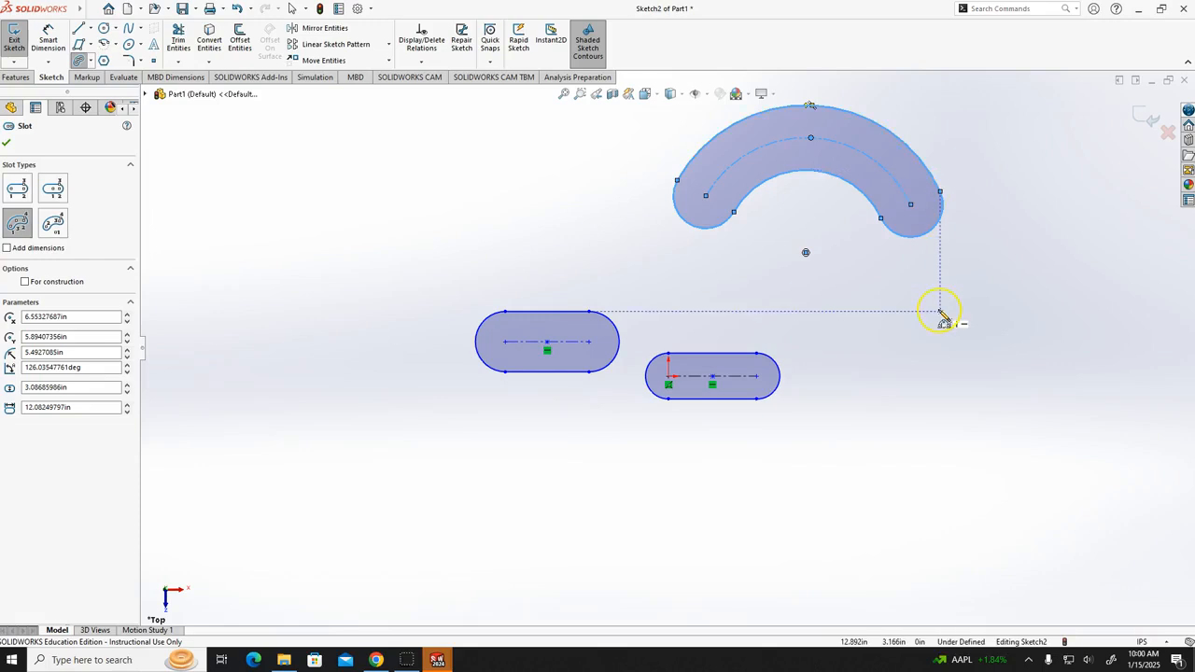
{"action": "key", "text": "Escape"}
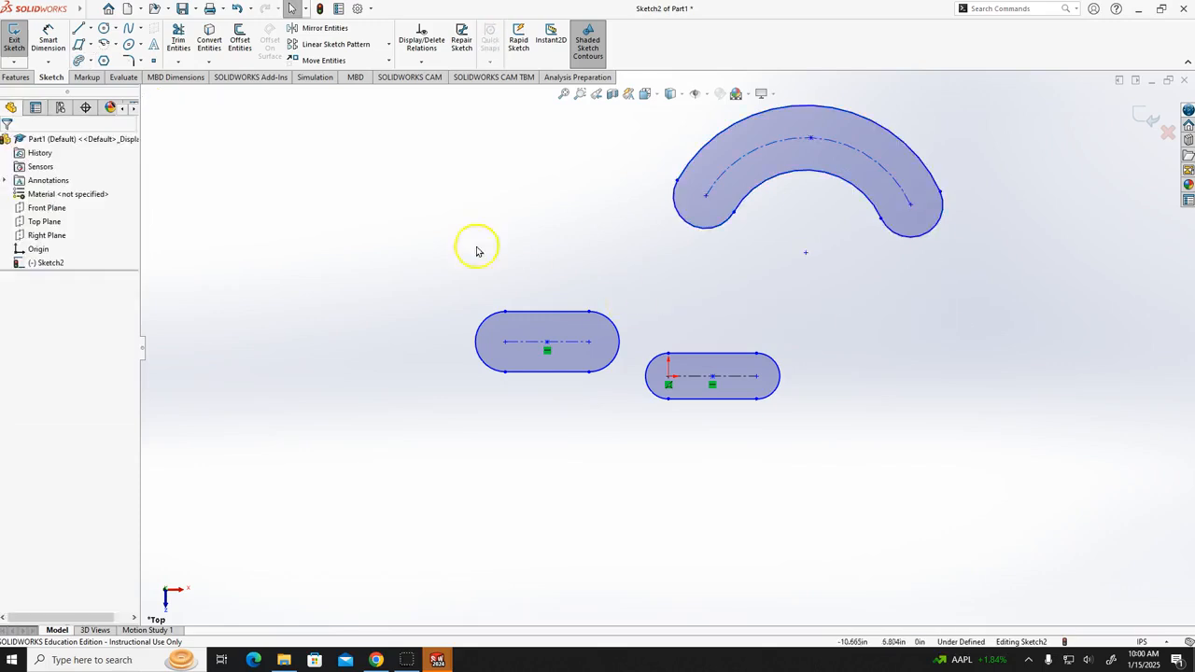
- Sketch a centerpoint arc slot left of the straight slots, about 4.45 in radius, 163° sweep and 1.29 in wide
{"action": "left_click", "coordinate": [90, 61]}
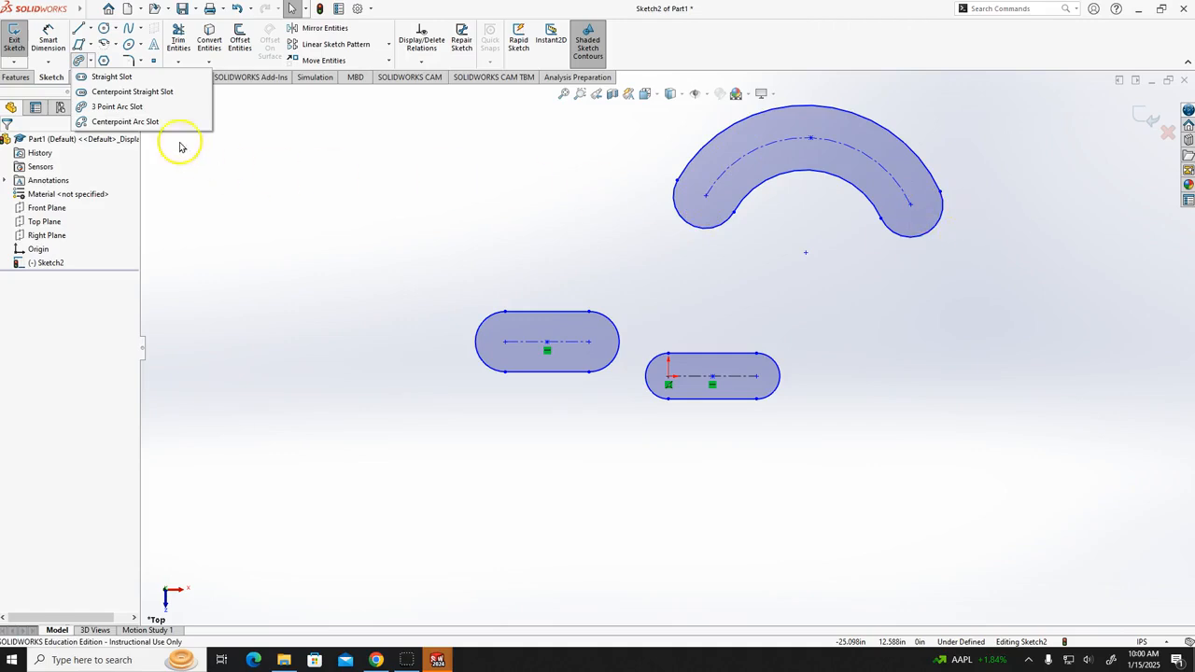
{"action": "left_click", "coordinate": [103, 123]}
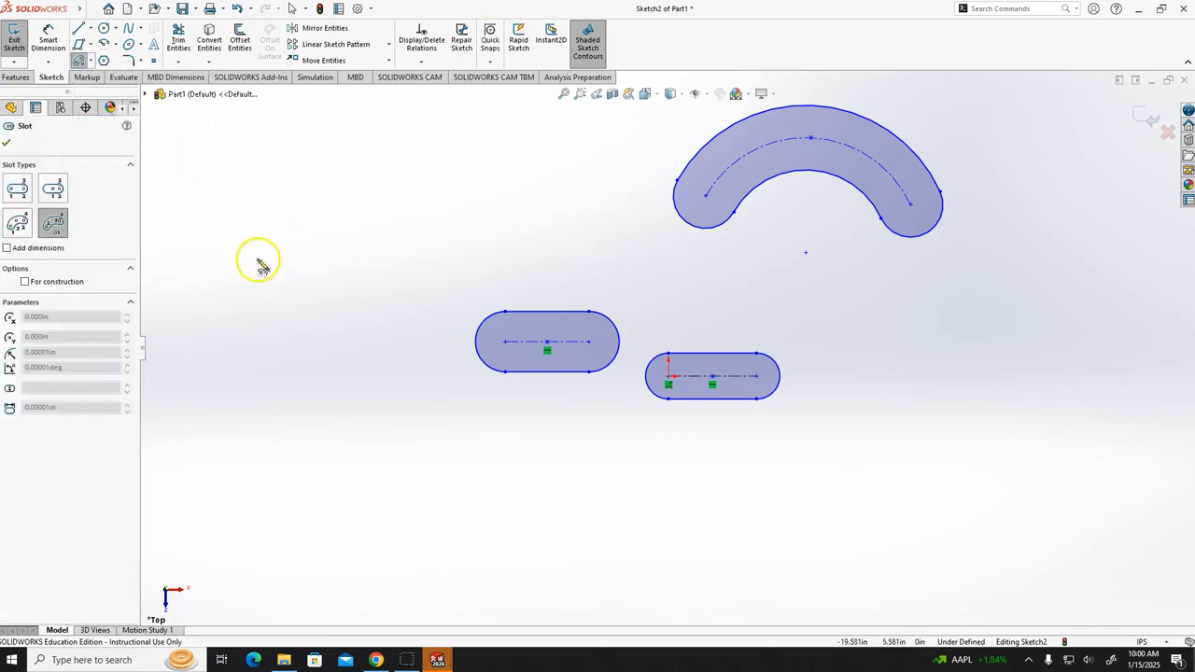
{"action": "left_click", "coordinate": [275, 307]}
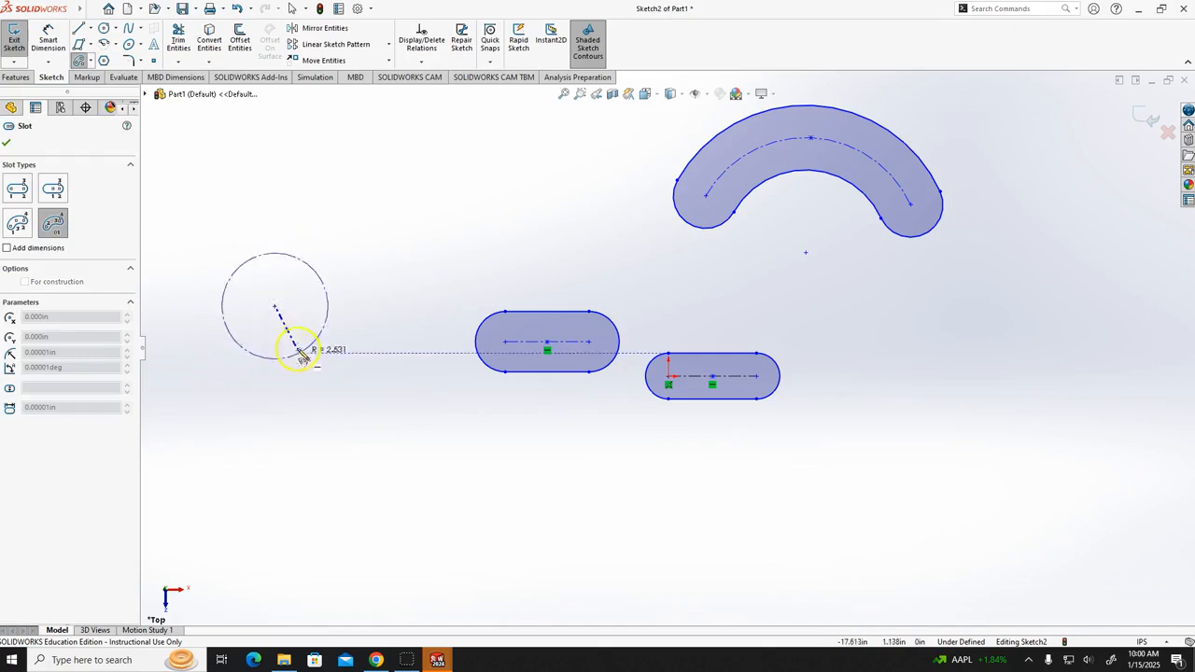
{"action": "left_click", "coordinate": [367, 318]}
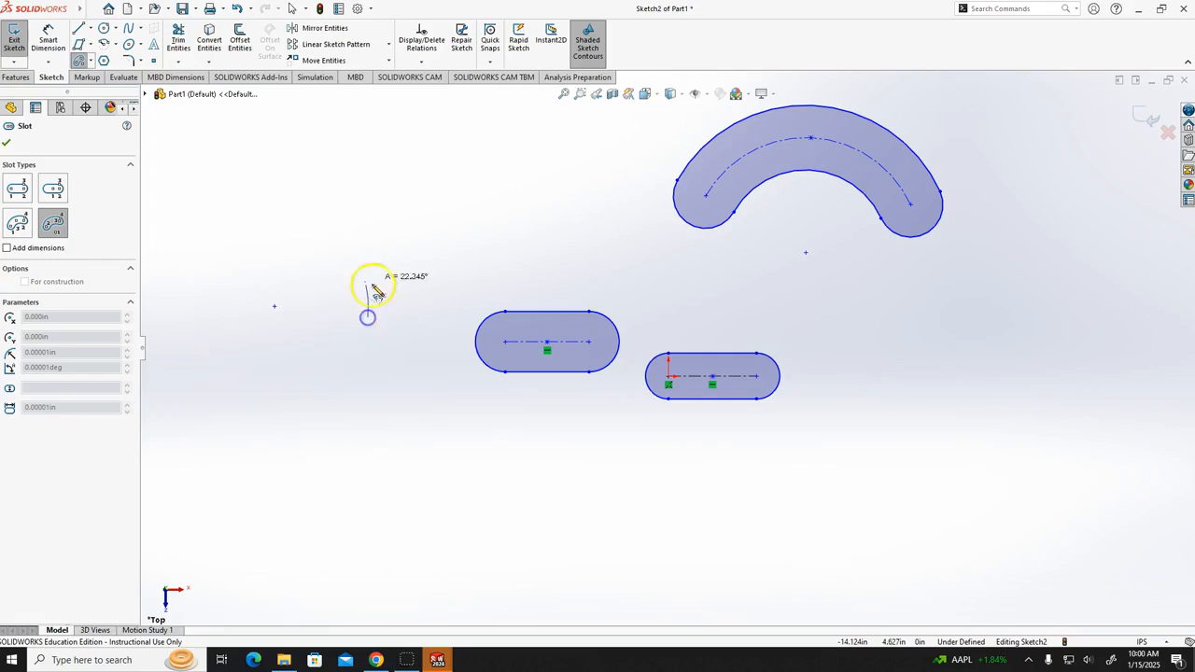
{"action": "left_click", "coordinate": [192, 270]}
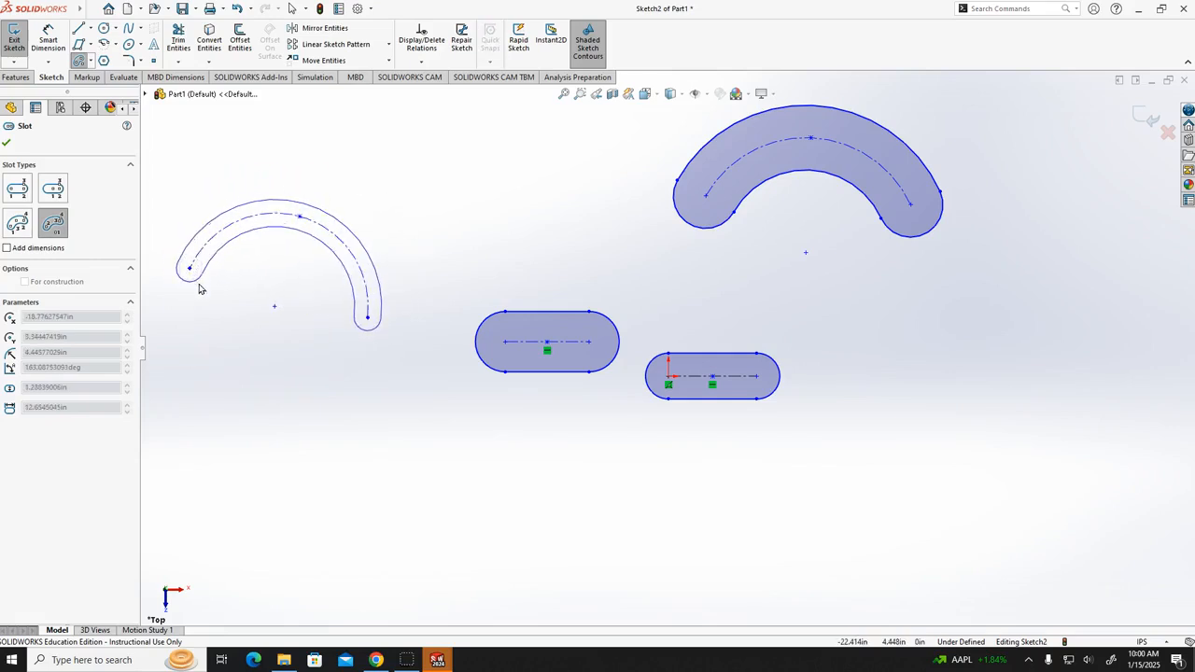
{"action": "left_click", "coordinate": [199, 285]}
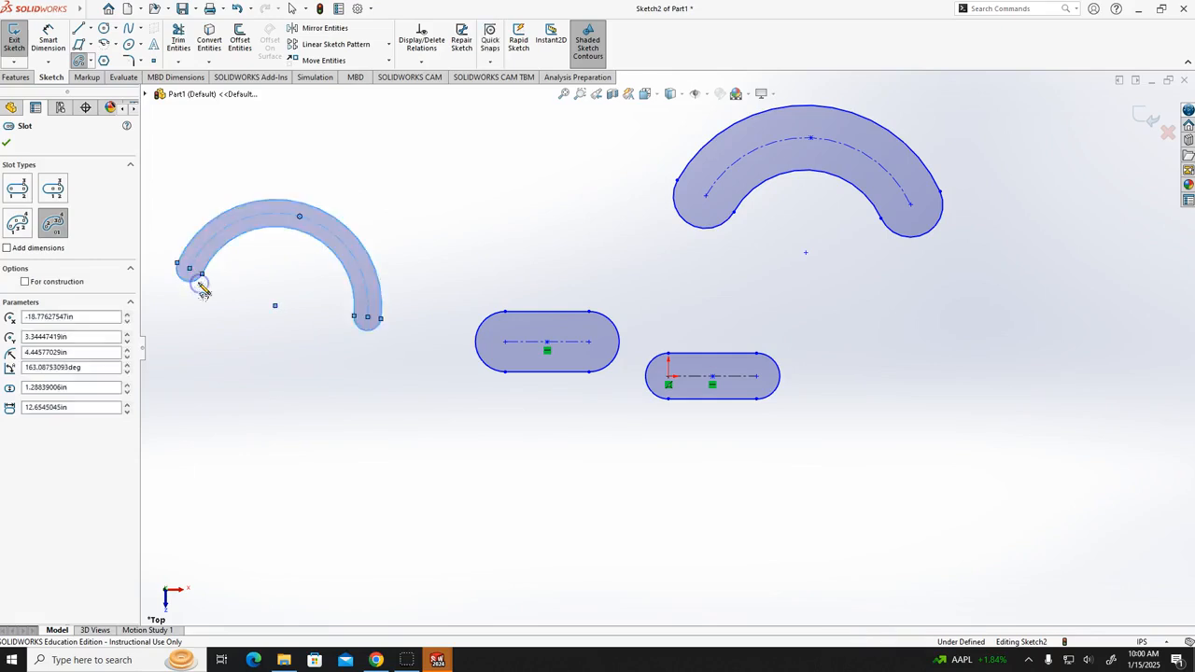
{"action": "key", "text": "Escape"}
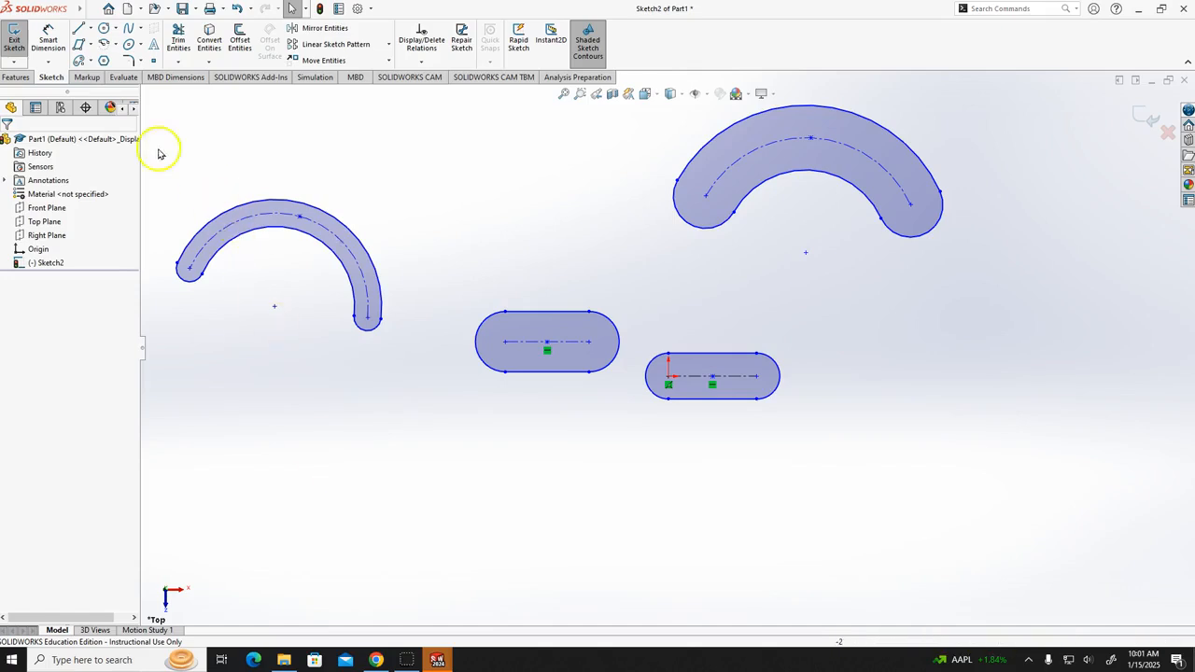
- Delete all four slots from the sketch
{"action": "mouse_move", "coordinate": [1106, 558]}
{"action": "left_mouse_down"}
{"action": "mouse_move", "coordinate": [235, 101]}
{"action": "mouse_move", "coordinate": [157, 88]}
{"action": "left_mouse_up"}
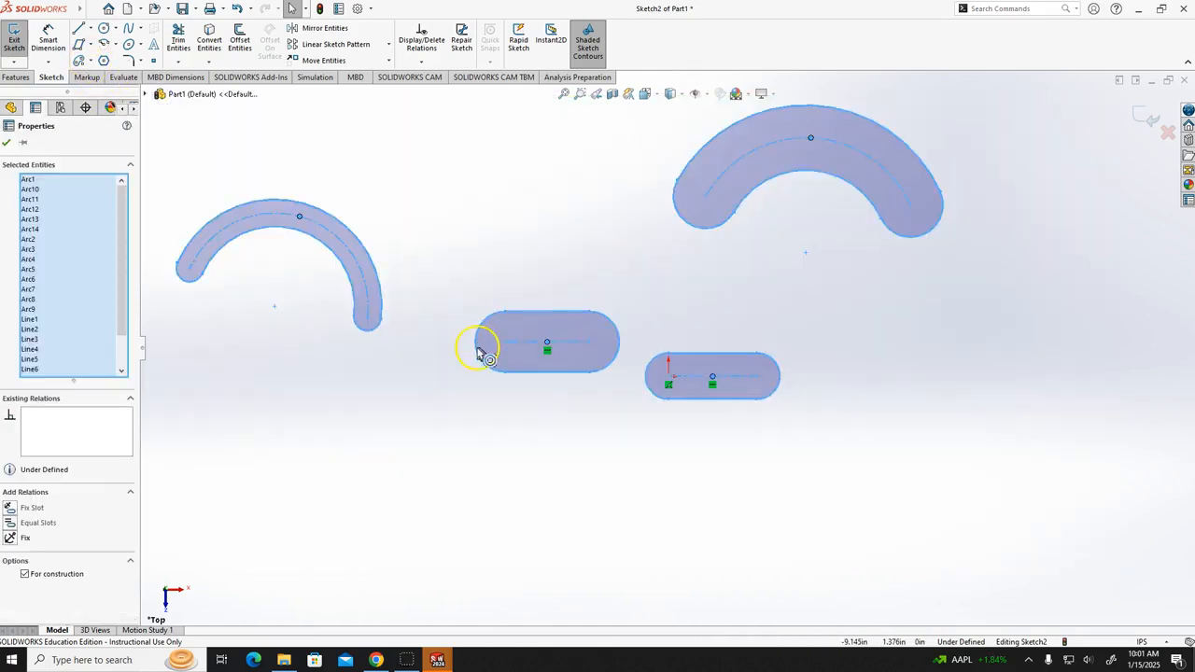
{"action": "key", "text": "Delete"}
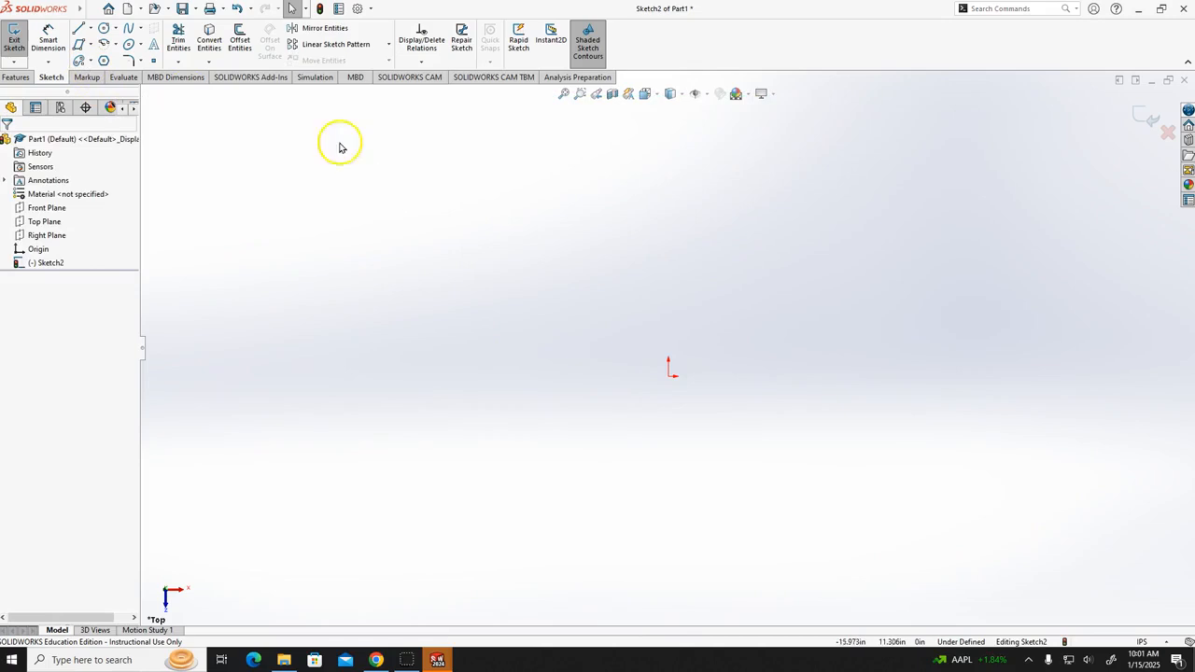
- Sketch a center-defined circle about 10.8 in in radius, centered above and to the right of the origin
{"action": "left_click", "coordinate": [115, 29]}
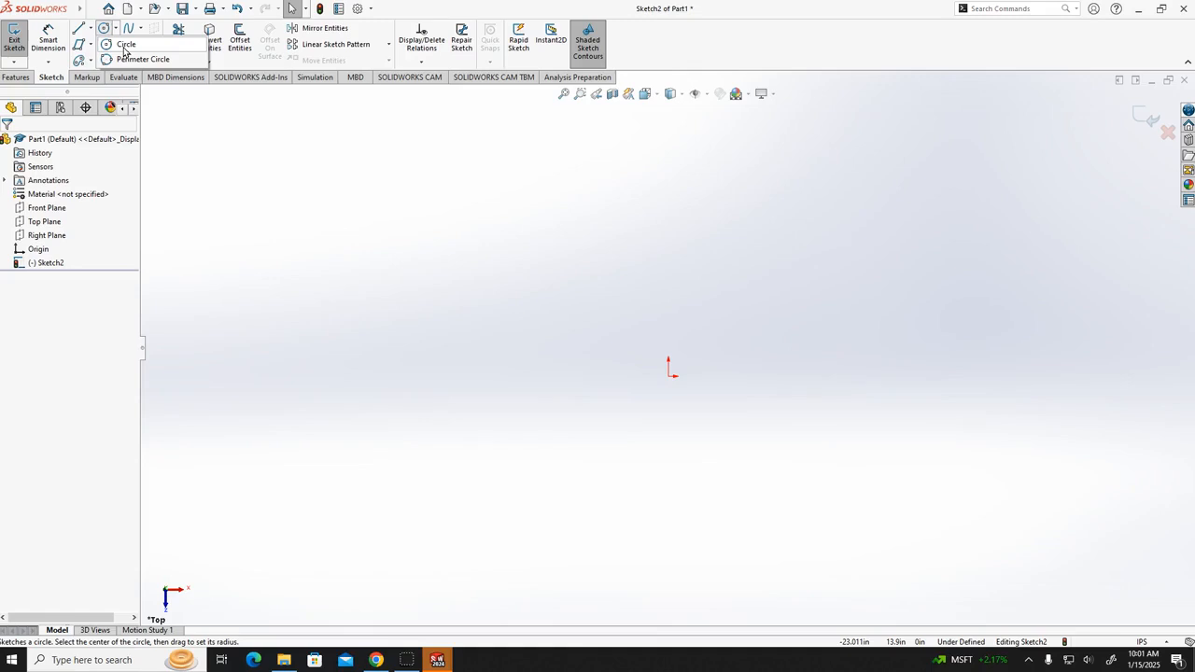
{"action": "left_click", "coordinate": [131, 62]}
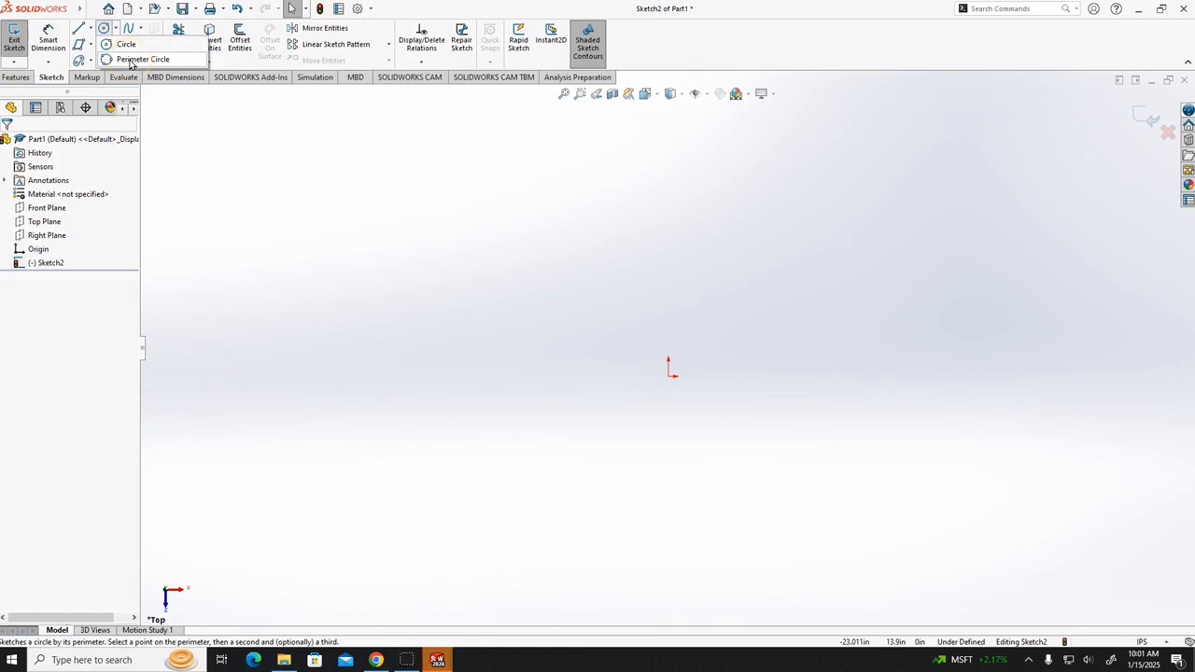
{"action": "left_click", "coordinate": [129, 46]}
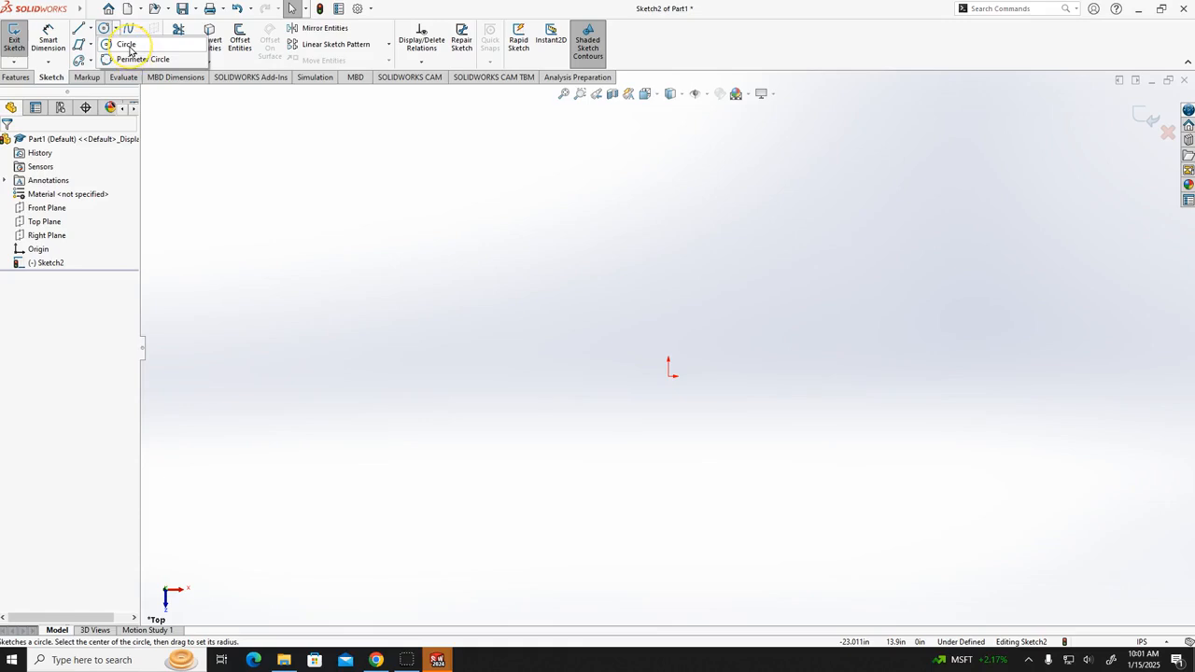
{"action": "left_click", "coordinate": [128, 47]}
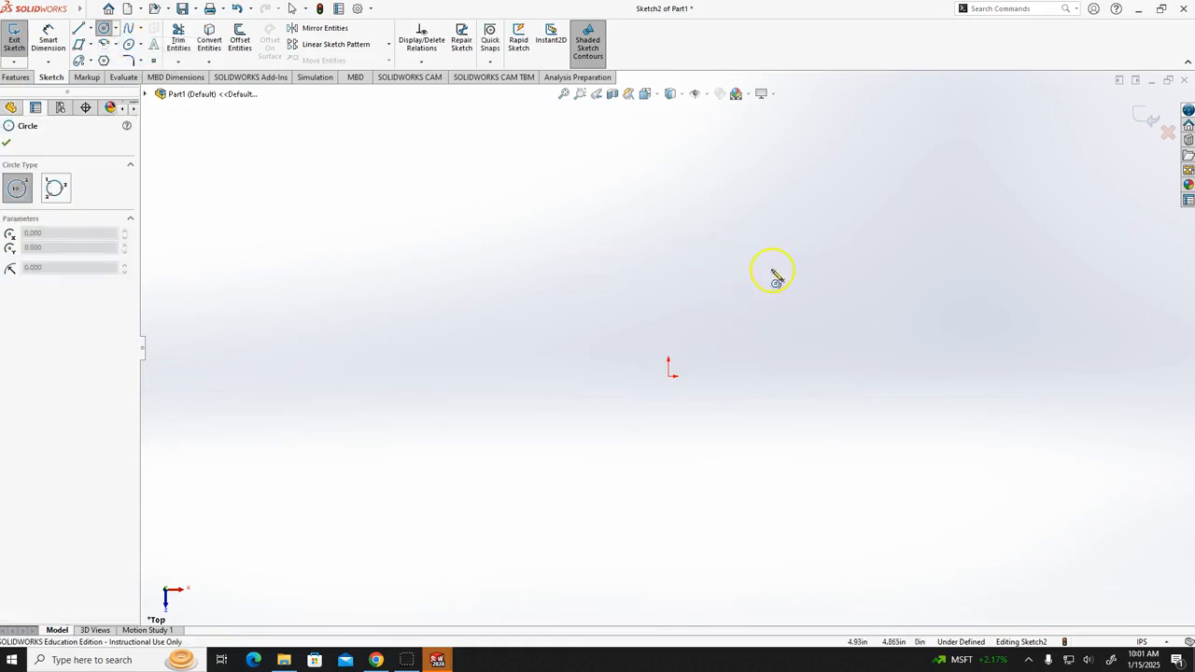
{"action": "left_click_drag", "start_coordinate": [777, 281], "coordinate": [622, 453]}
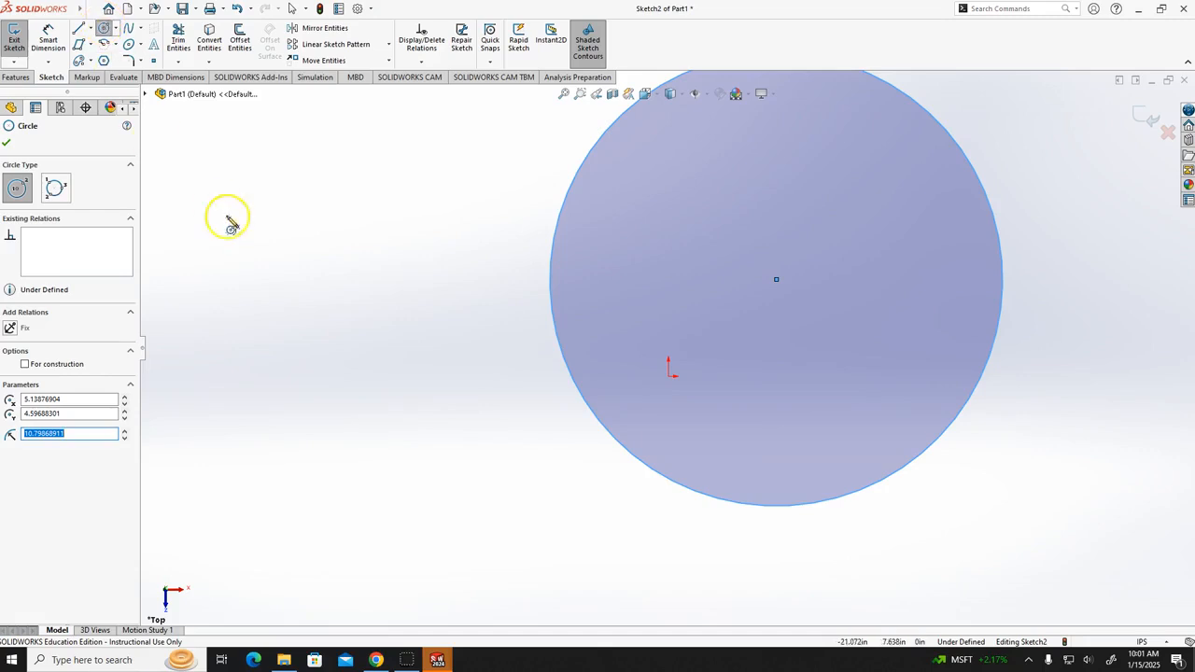
- Sketch a second center-defined circle about 3.52 in in radius, well to the left of the large circle
{"action": "left_click_drag", "start_coordinate": [284, 261], "coordinate": [331, 335]}
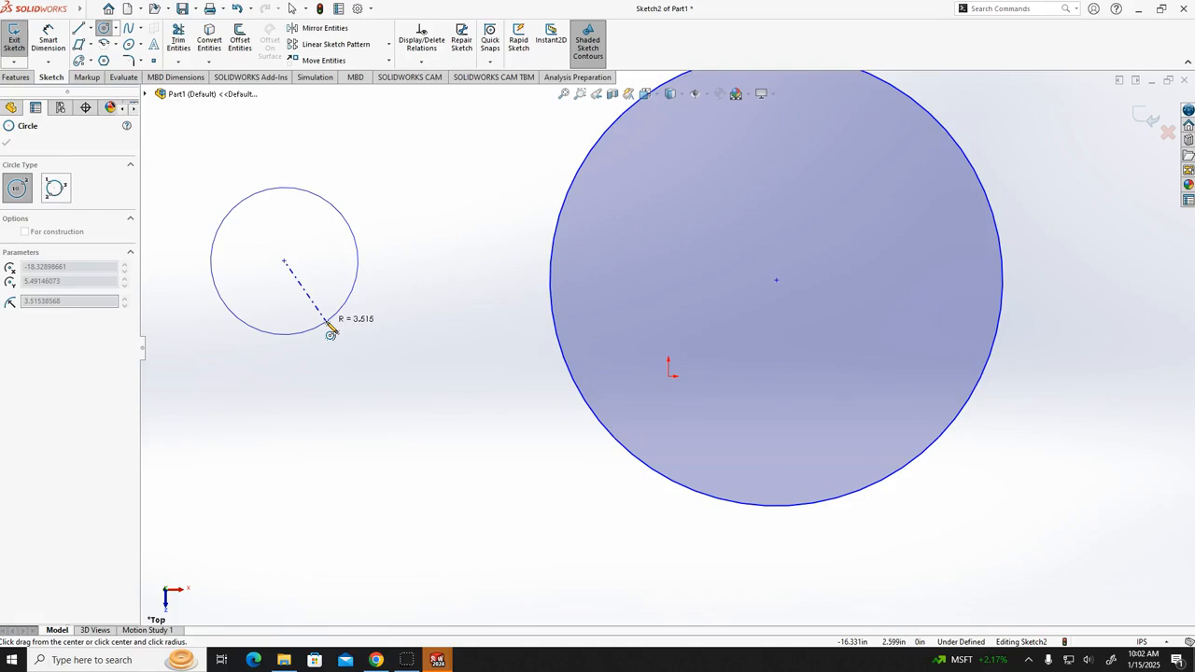
{"action": "left_click_drag", "start_coordinate": [331, 335], "coordinate": [327, 327]}
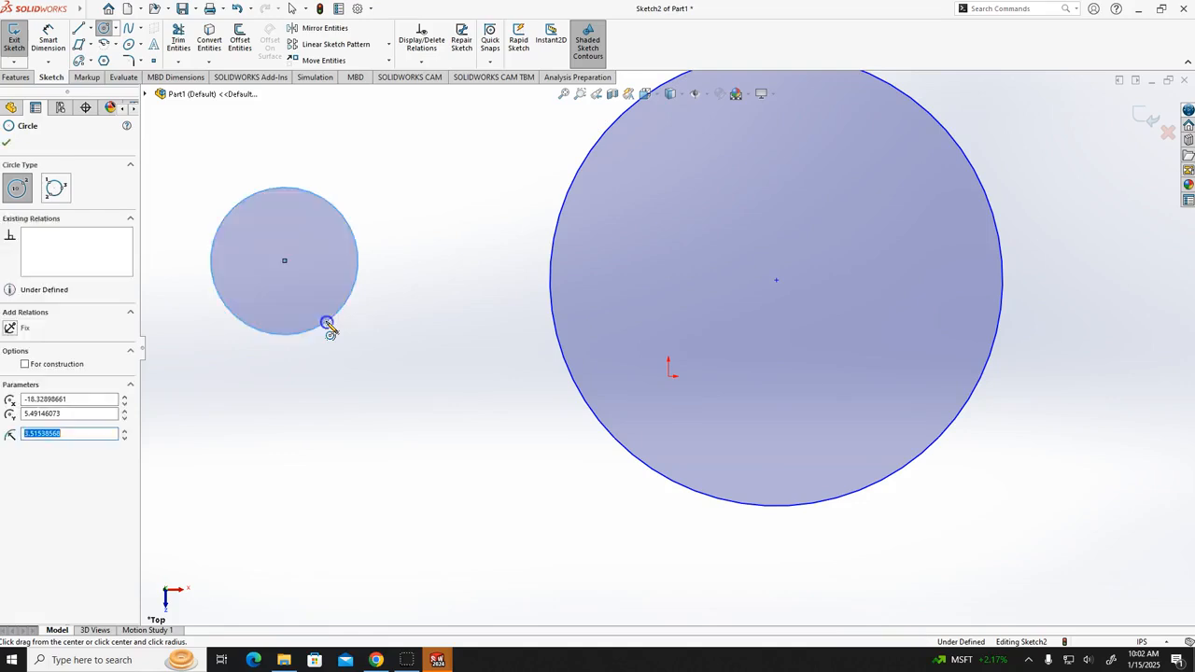
{"action": "key", "text": "Escape"}
{"action": "left_click", "coordinate": [301, 323]}
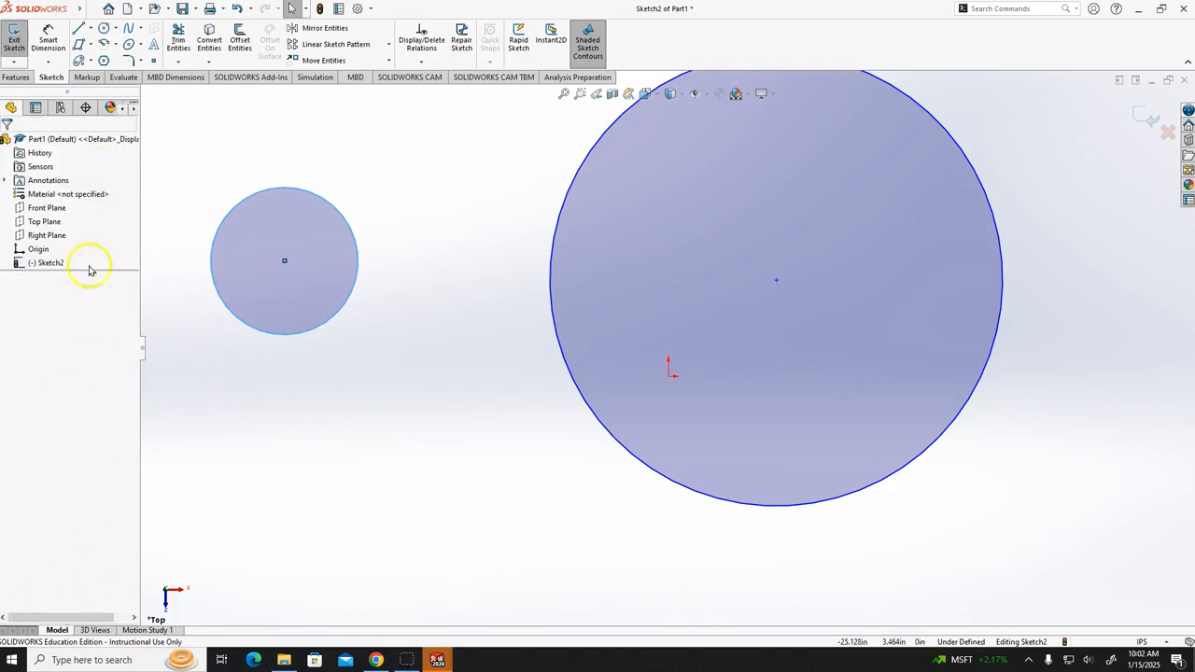
- Sketch a perimeter circle through three points below the small circle, about 3.49 in in radius
{"action": "left_click", "coordinate": [116, 29]}
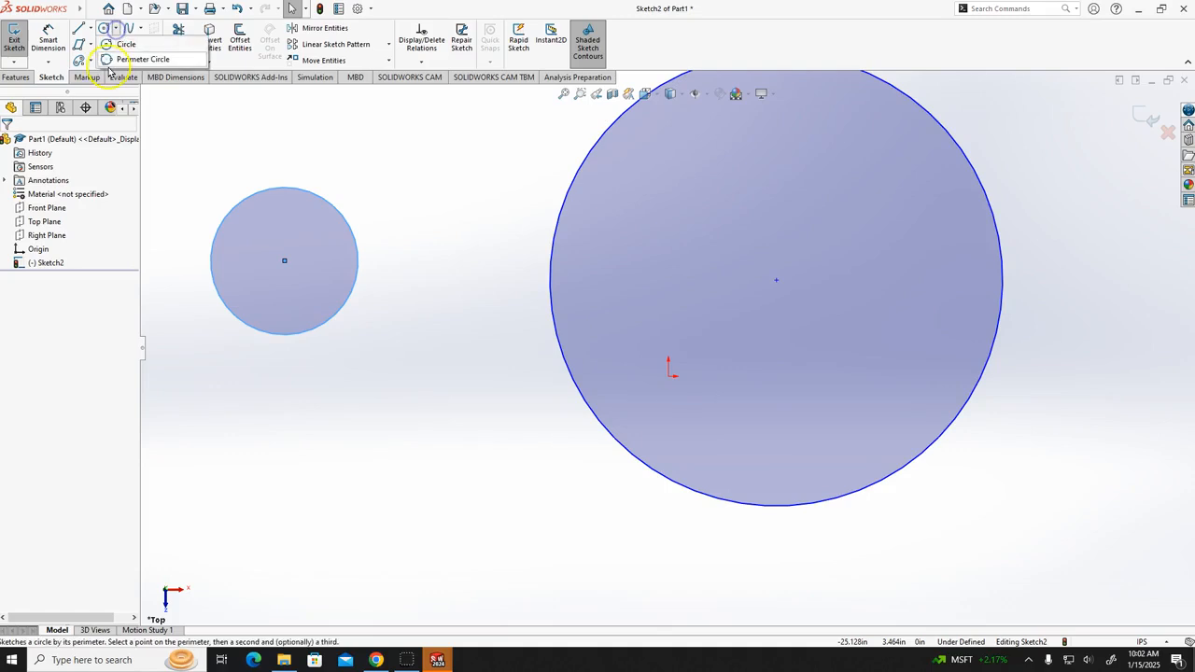
{"action": "left_click", "coordinate": [110, 60]}
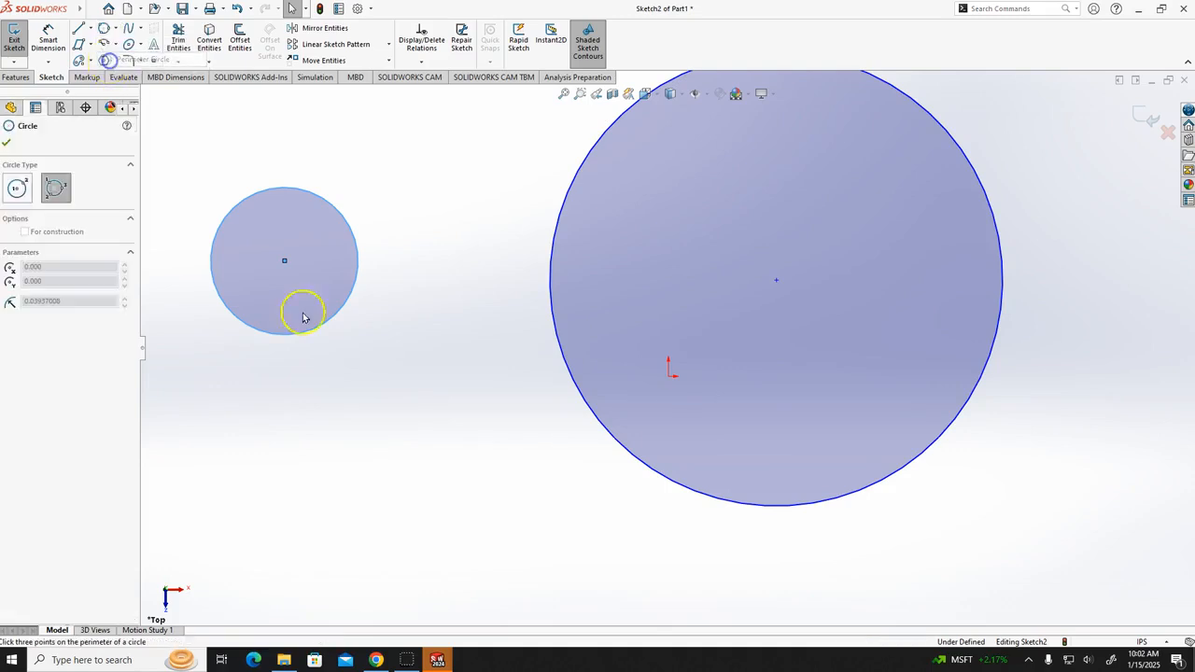
{"action": "left_click", "coordinate": [346, 378]}
{"action": "left_click", "coordinate": [287, 443]}
{"action": "left_click", "coordinate": [420, 492]}
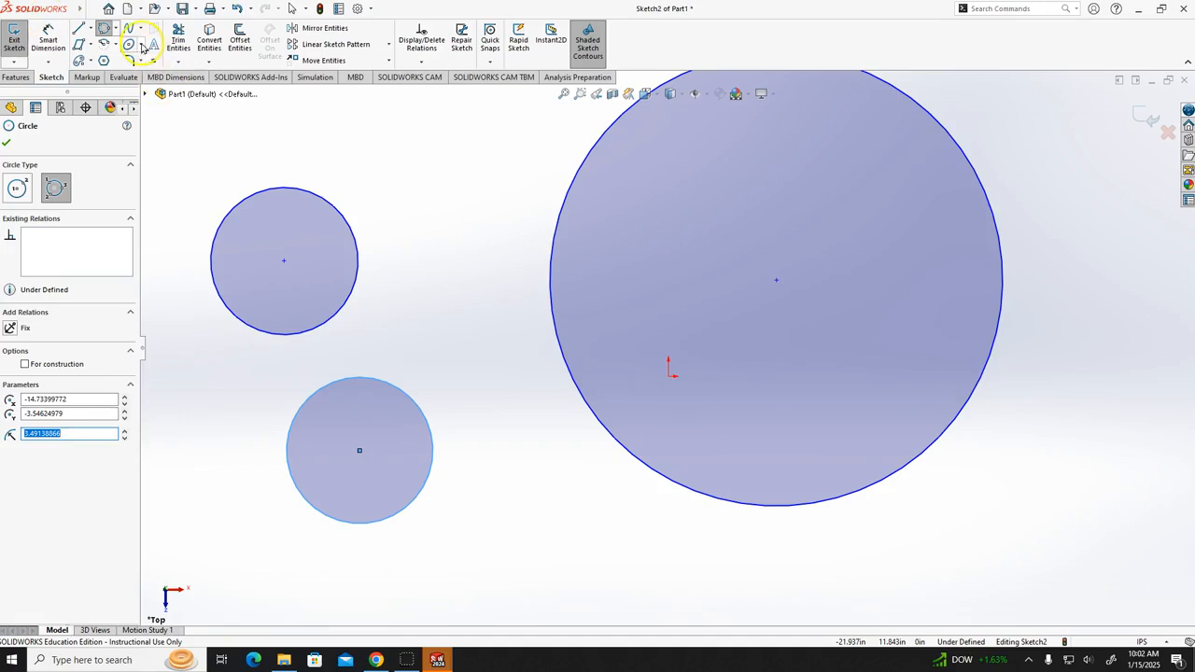
{"action": "left_click", "coordinate": [103, 30]}
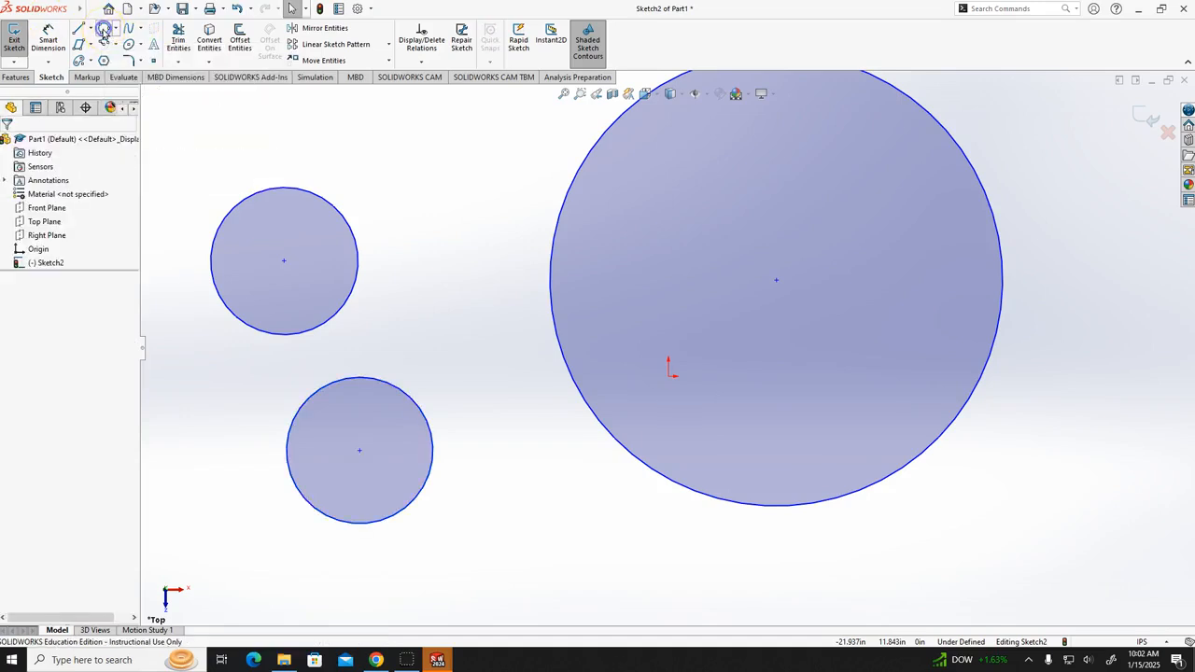
{"action": "left_click", "coordinate": [103, 31]}
{"action": "left_click", "coordinate": [532, 487]}
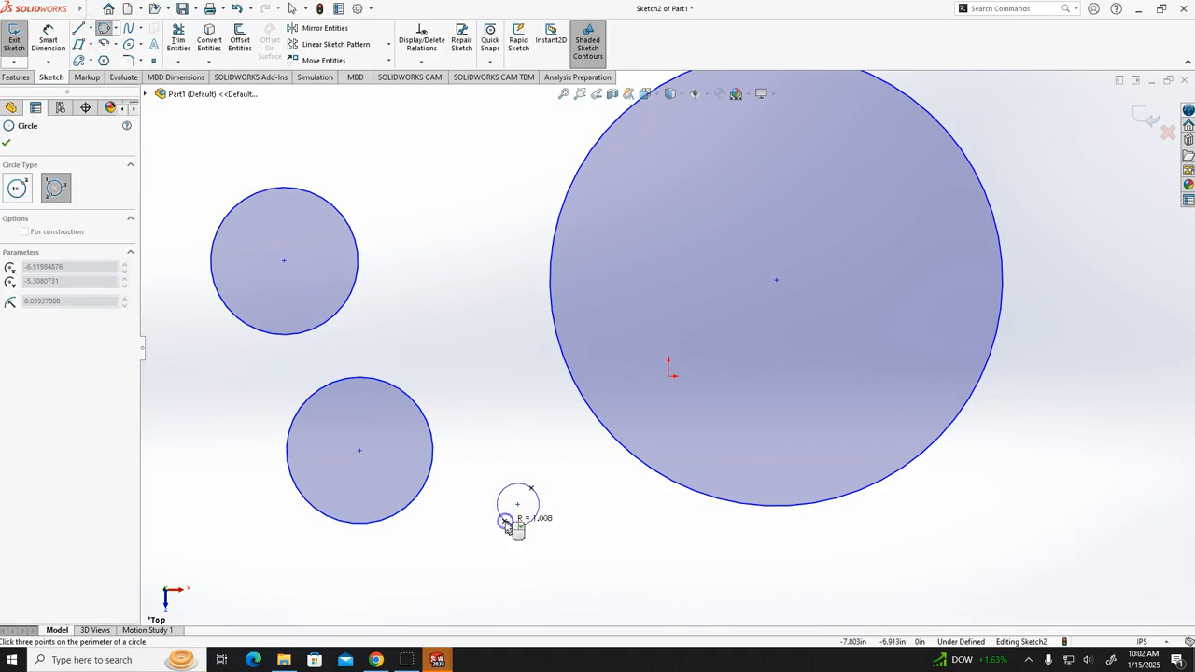
{"action": "key", "text": "Escape"}
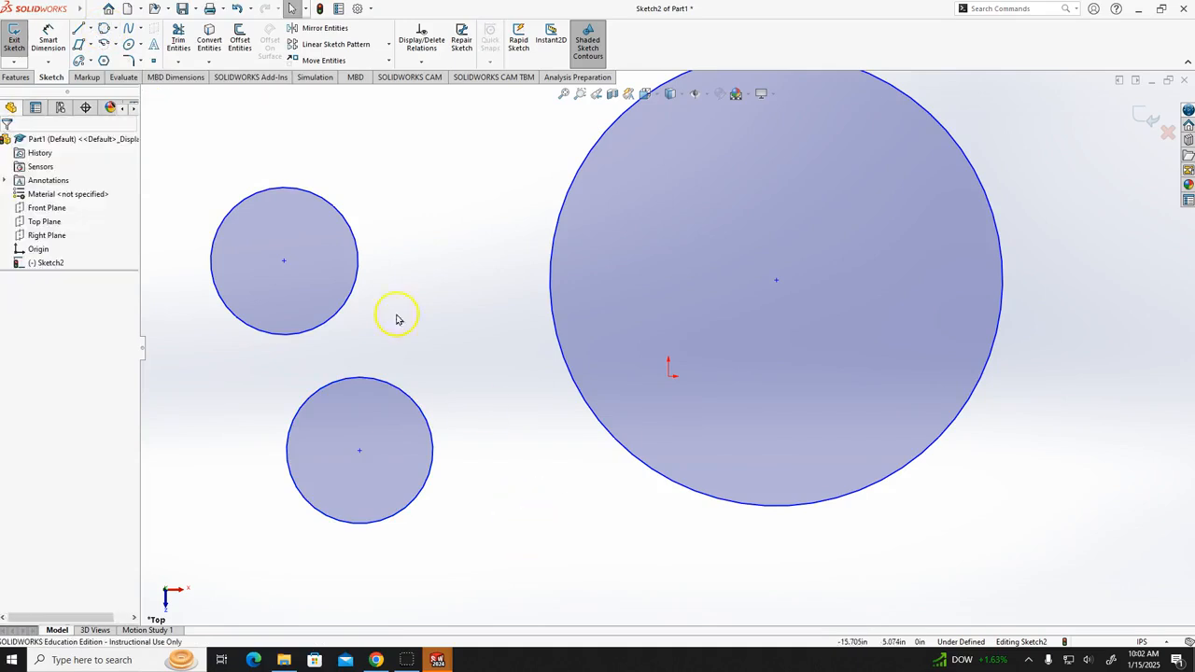
- Sketch another three-point perimeter circle at the lower left of the large circle, about 2.87 in in radius
{"action": "left_click", "coordinate": [107, 30]}
{"action": "left_click", "coordinate": [546, 461]}
{"action": "left_click", "coordinate": [506, 516]}
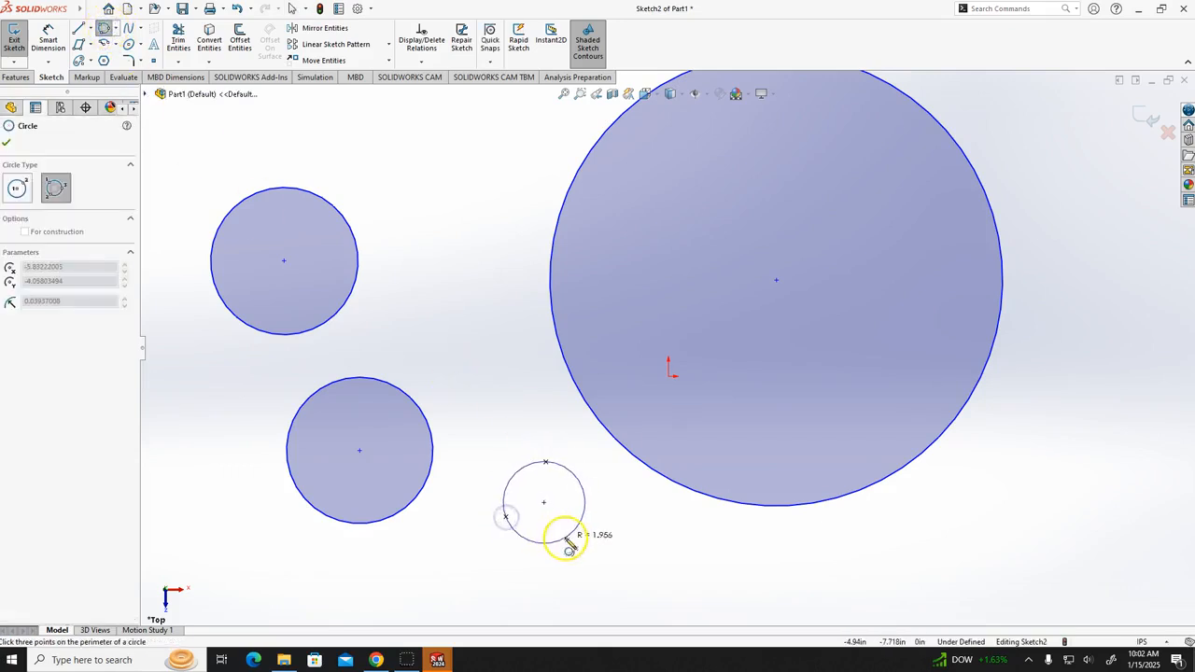
{"action": "left_click", "coordinate": [615, 556]}
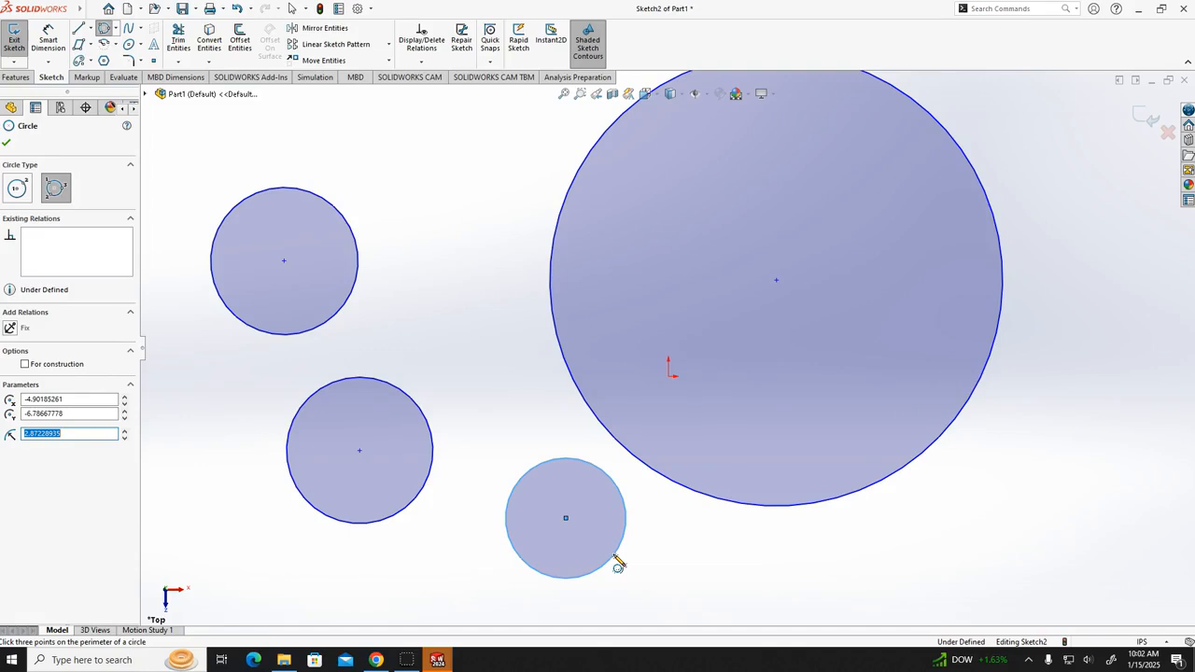
{"action": "key", "text": "Escape"}
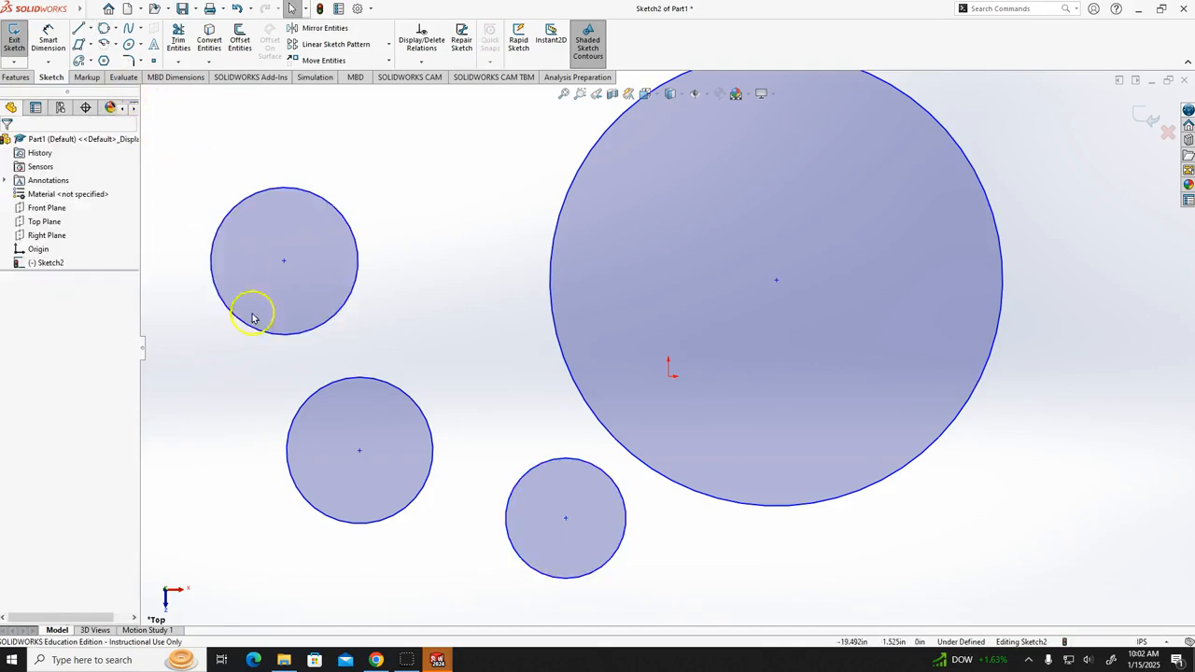
- Delete all four circles from the sketch
{"action": "scroll", "coordinate": [1083, 590], "scroll_direction": "down", "scroll_amount": 2}
{"action": "scroll", "coordinate": [1035, 551], "scroll_direction": "up", "scroll_amount": 2}
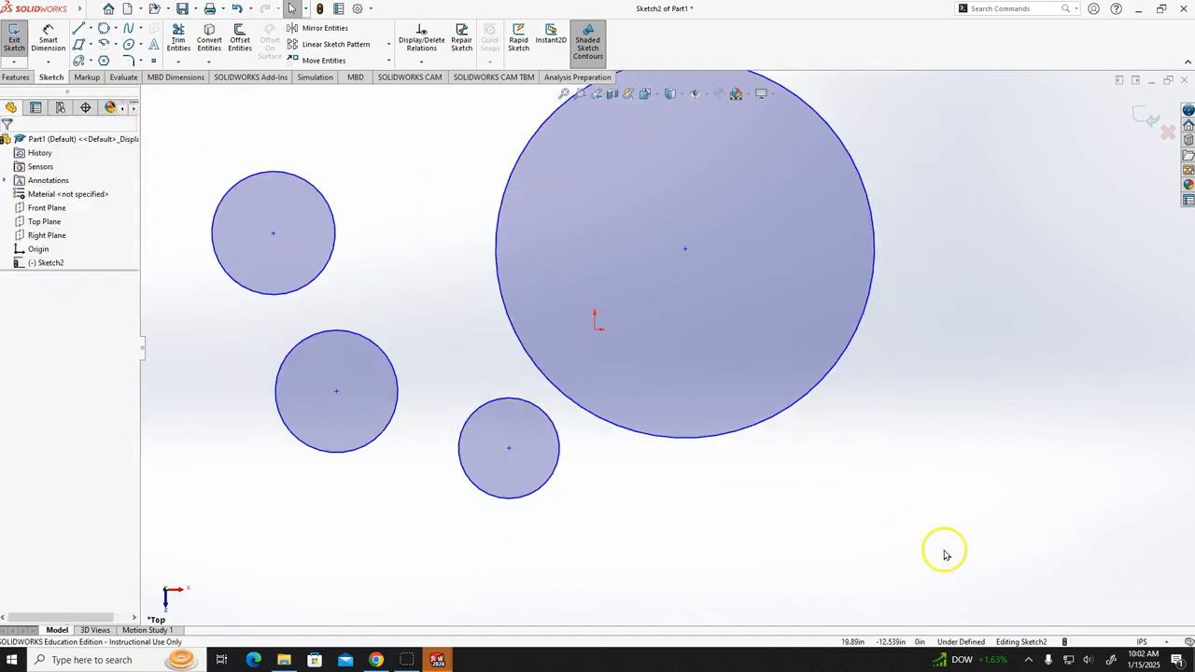
{"action": "scroll", "coordinate": [955, 552], "scroll_direction": "up", "scroll_amount": 2}
{"action": "mouse_move", "coordinate": [1000, 573]}
{"action": "left_mouse_down"}
{"action": "mouse_move", "coordinate": [395, 316]}
{"action": "mouse_move", "coordinate": [258, 125]}
{"action": "left_mouse_up"}
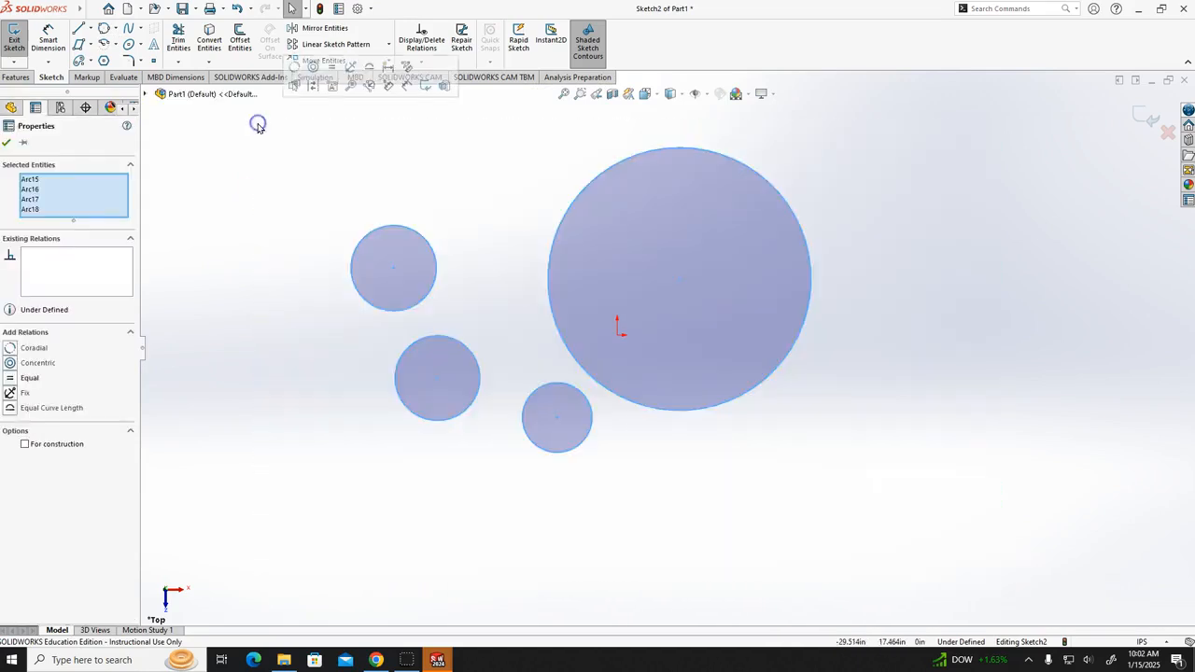
{"action": "key", "text": "Delete"}
- Sketch an upward-bulging centerpoint arc above and to the right of the origin, about 10.2 in radius with a 107° sweep
{"action": "left_click", "coordinate": [115, 44]}
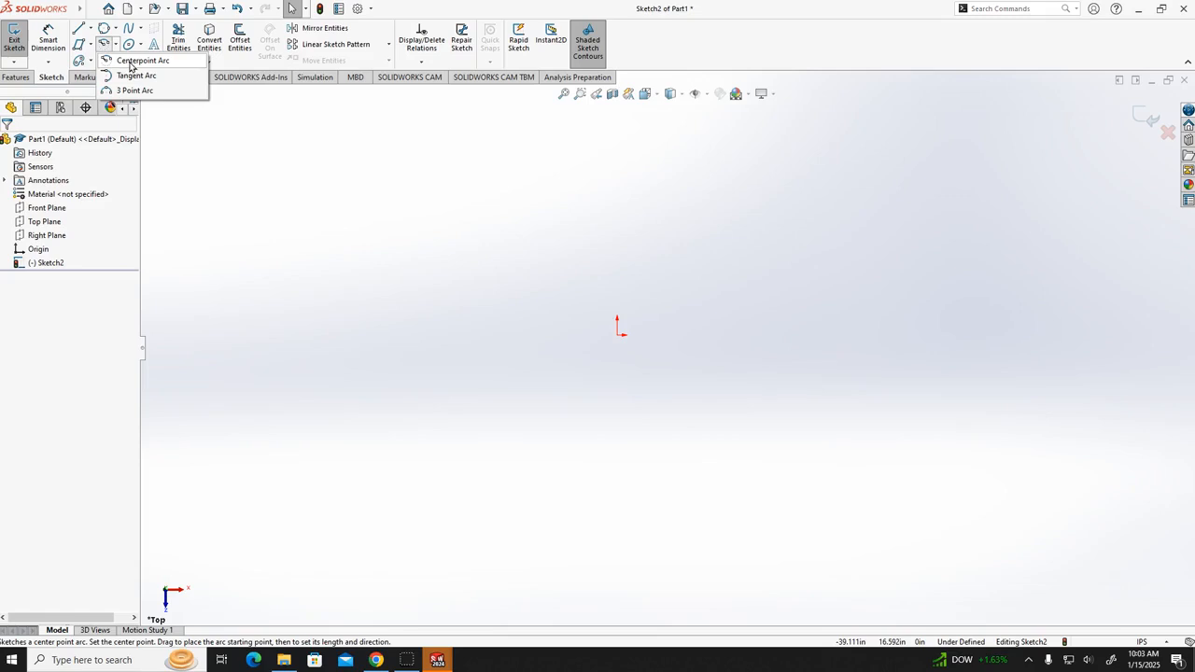
{"action": "left_click", "coordinate": [130, 62]}
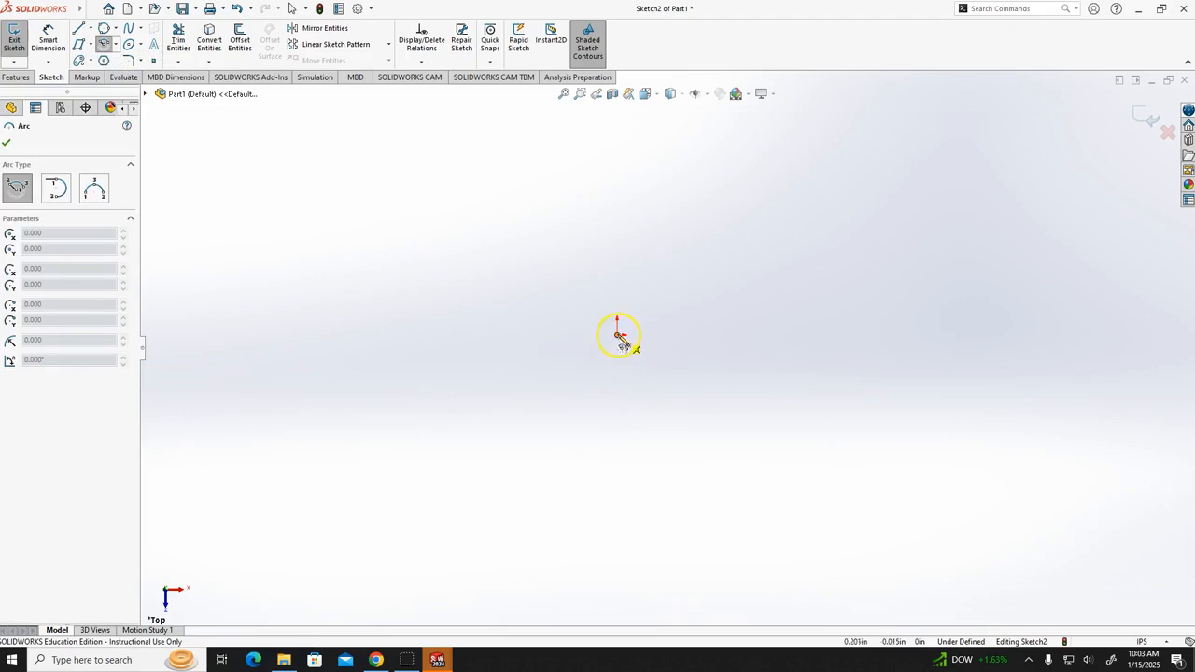
{"action": "left_click", "coordinate": [856, 298]}
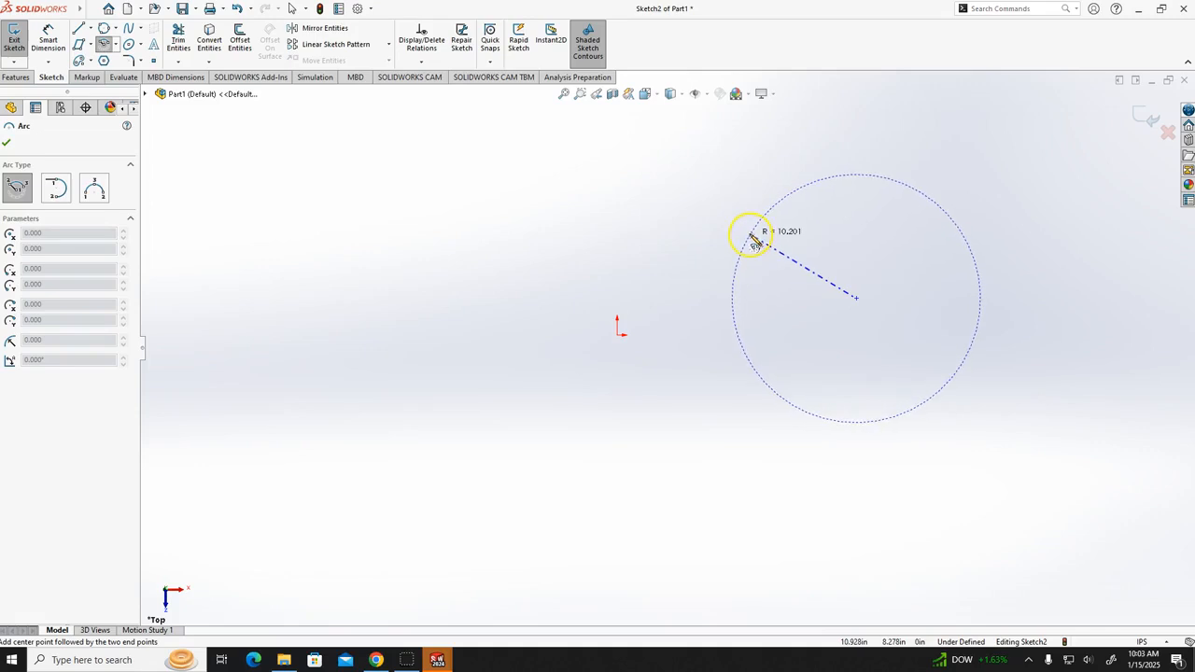
{"action": "left_click_drag", "start_coordinate": [753, 235], "coordinate": [950, 217]}
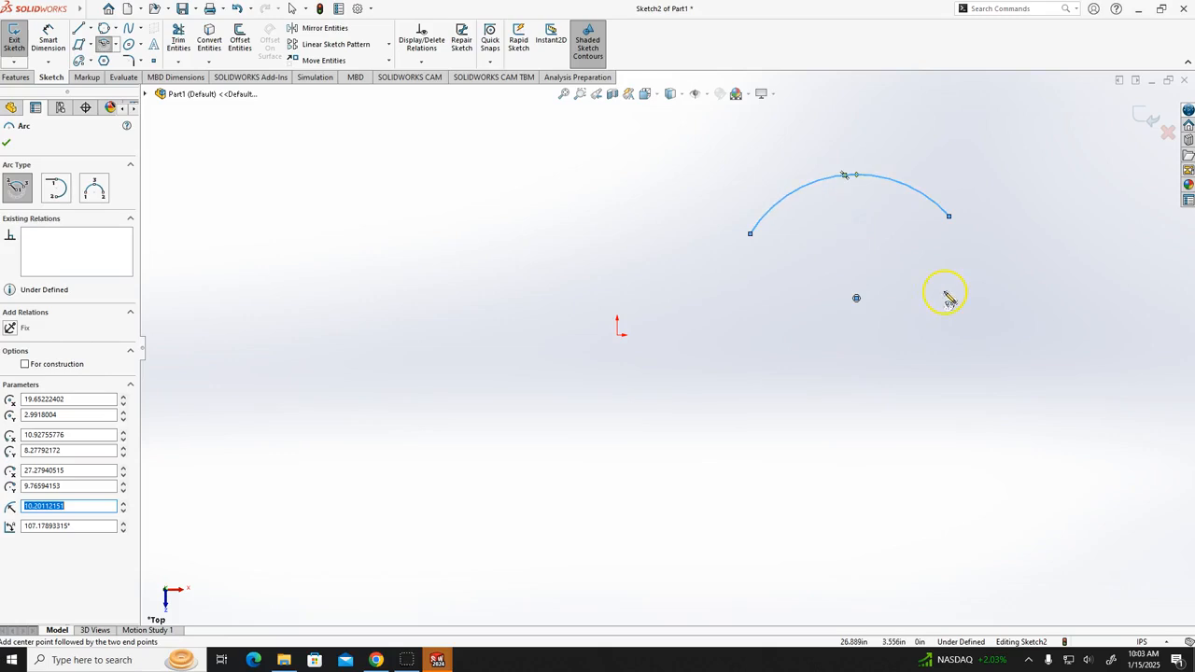
{"action": "key", "text": "Escape"}
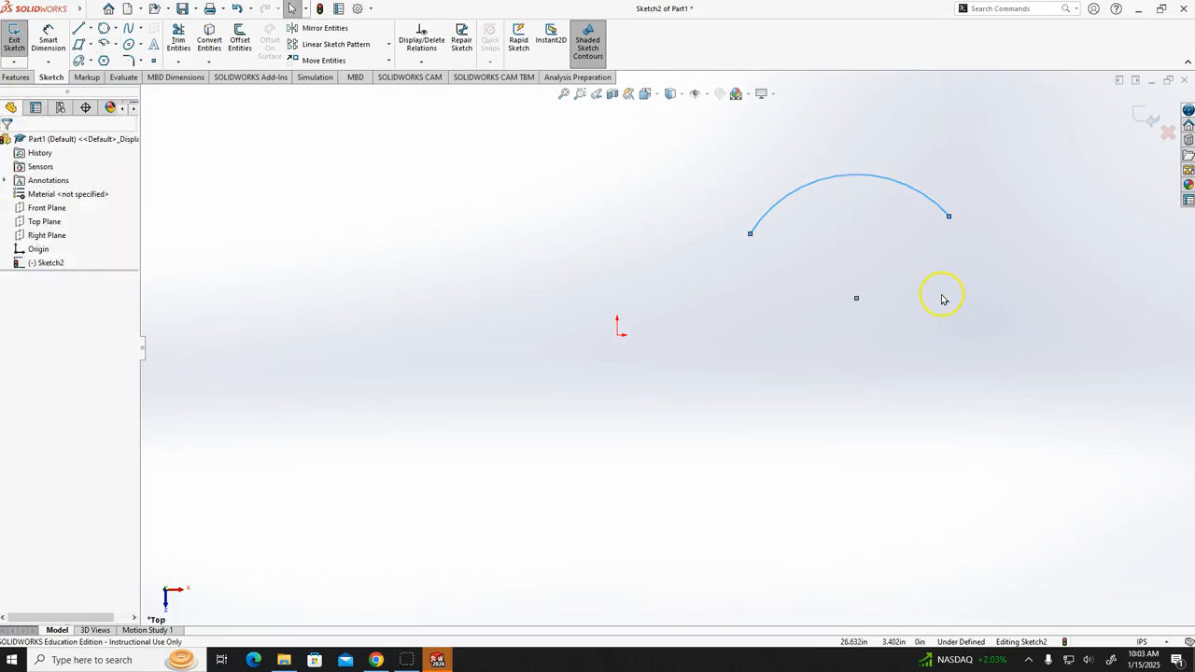
- Sketch a larger-sweep centerpoint arc directly below the first, about 10.38 in radius and 229° sweep, open at the bottom
{"action": "left_click", "coordinate": [108, 46]}
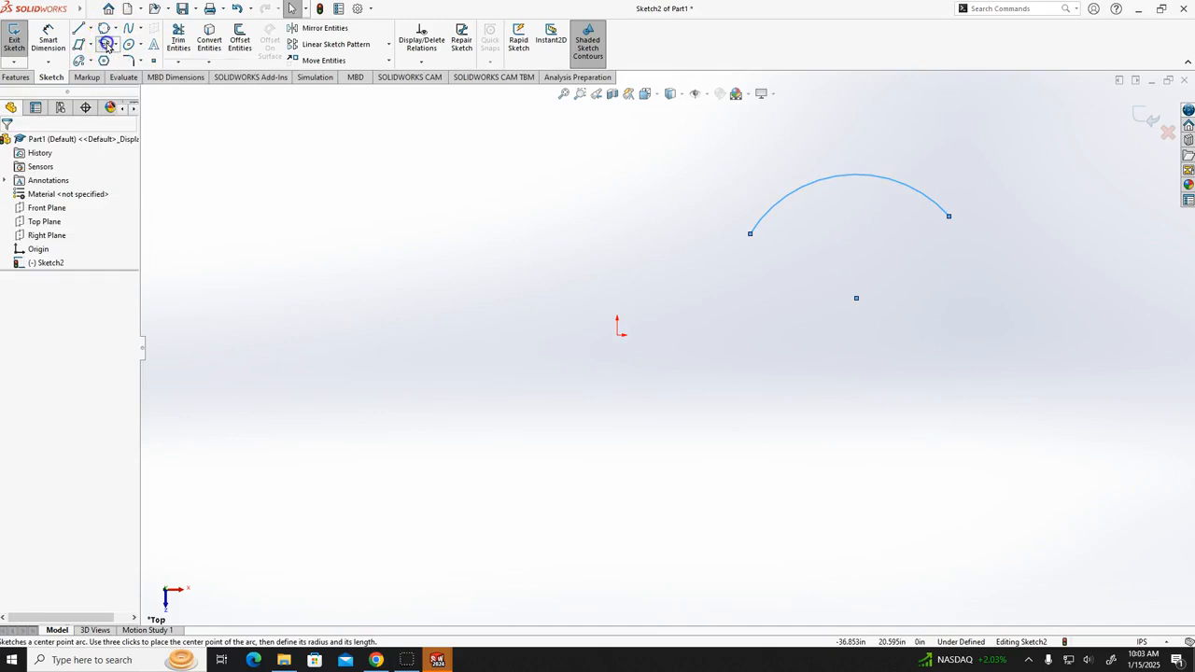
{"action": "left_click", "coordinate": [856, 381]}
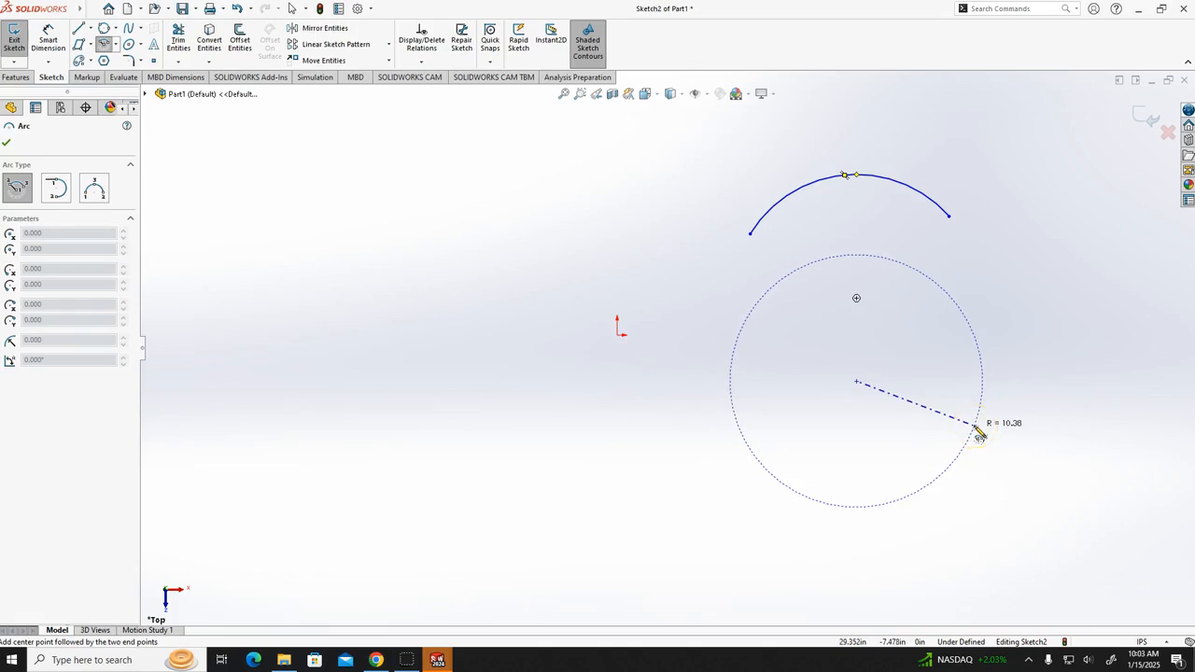
{"action": "mouse_move", "coordinate": [979, 432]}
{"action": "left_mouse_down"}
{"action": "mouse_move", "coordinate": [923, 499]}
{"action": "mouse_move", "coordinate": [840, 516]}
{"action": "mouse_move", "coordinate": [768, 480]}
{"action": "mouse_move", "coordinate": [750, 450]}
{"action": "left_mouse_up"}
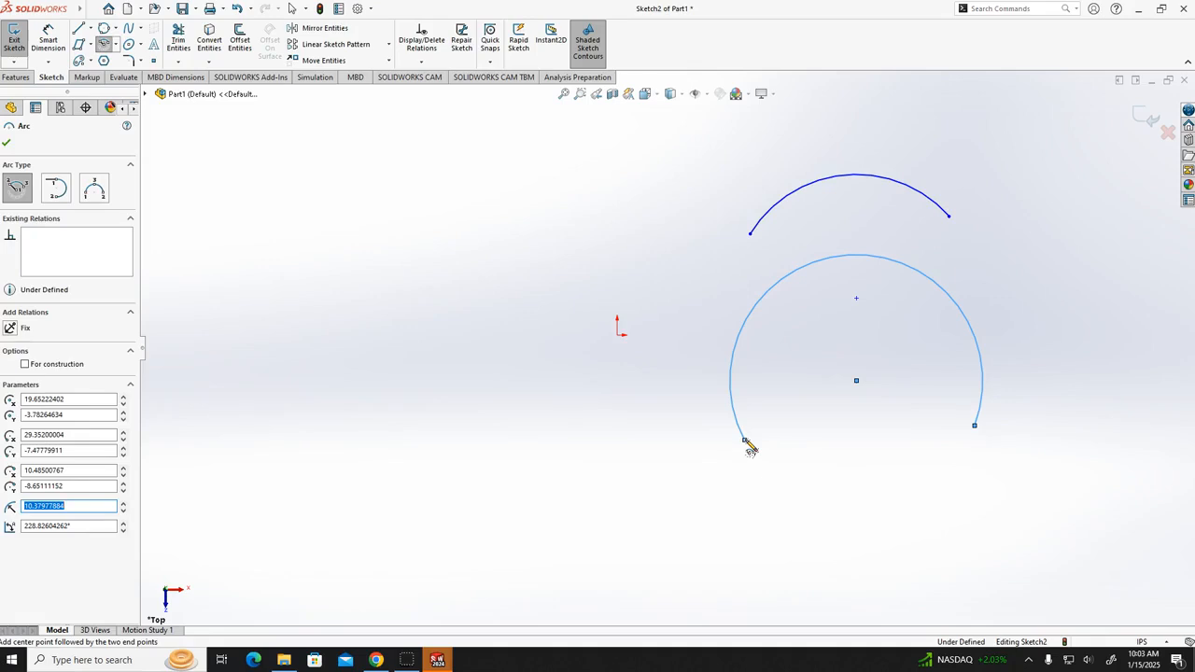
{"action": "key", "text": "Escape"}
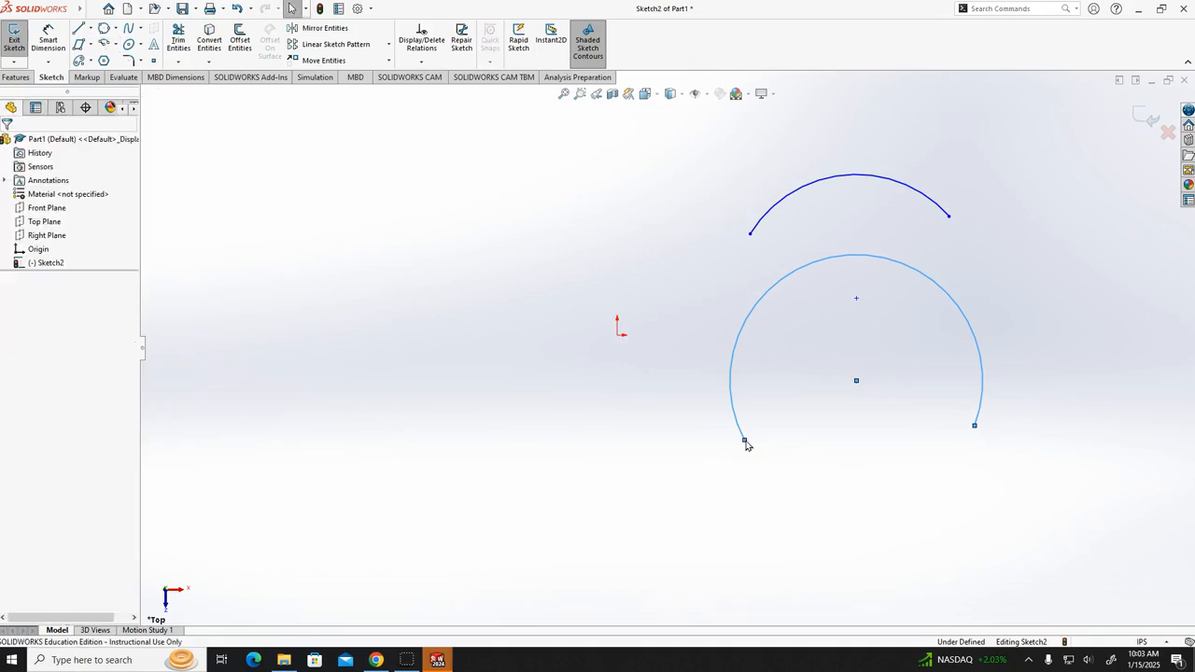
{"action": "left_click", "coordinate": [808, 493]}
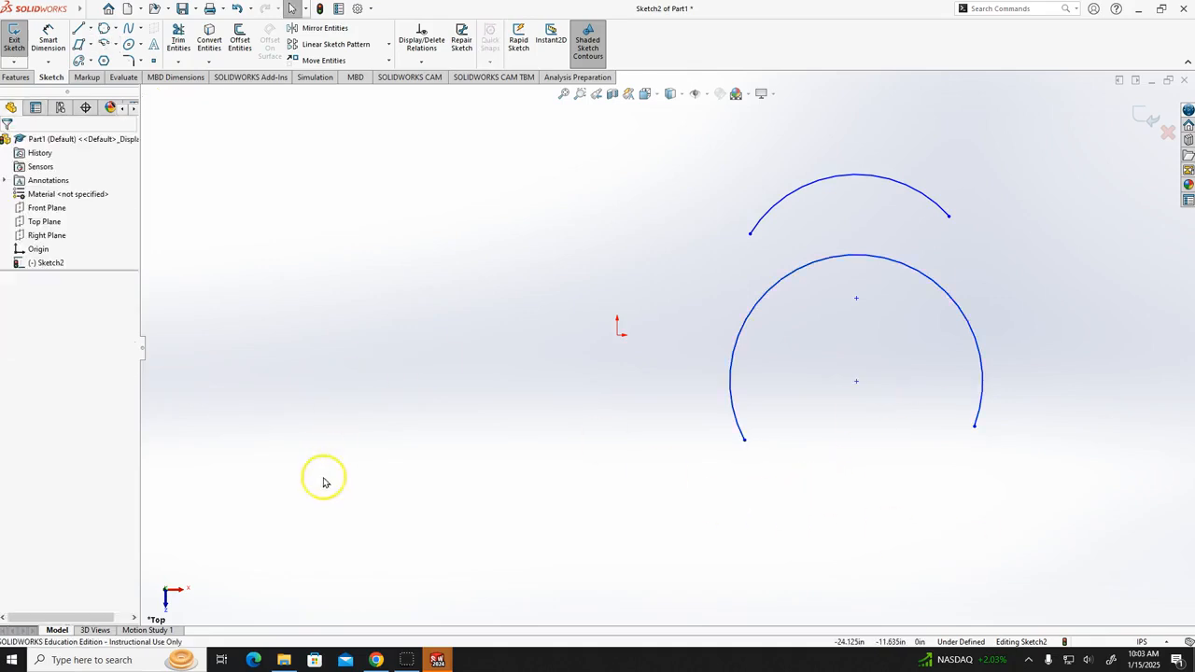
- Sketch a small downward-bulging centerpoint arc left of the origin, about 3.85 in radius with a 90° sweep
{"action": "left_click", "coordinate": [116, 46]}
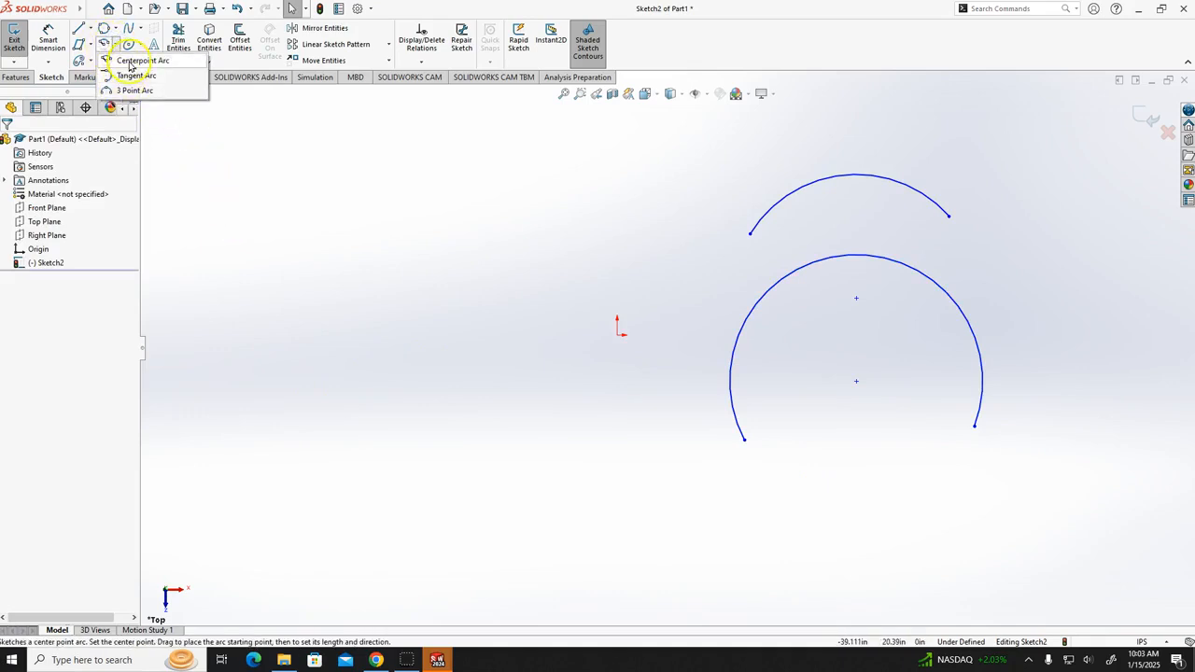
{"action": "left_click", "coordinate": [132, 61]}
{"action": "left_click", "coordinate": [418, 287]}
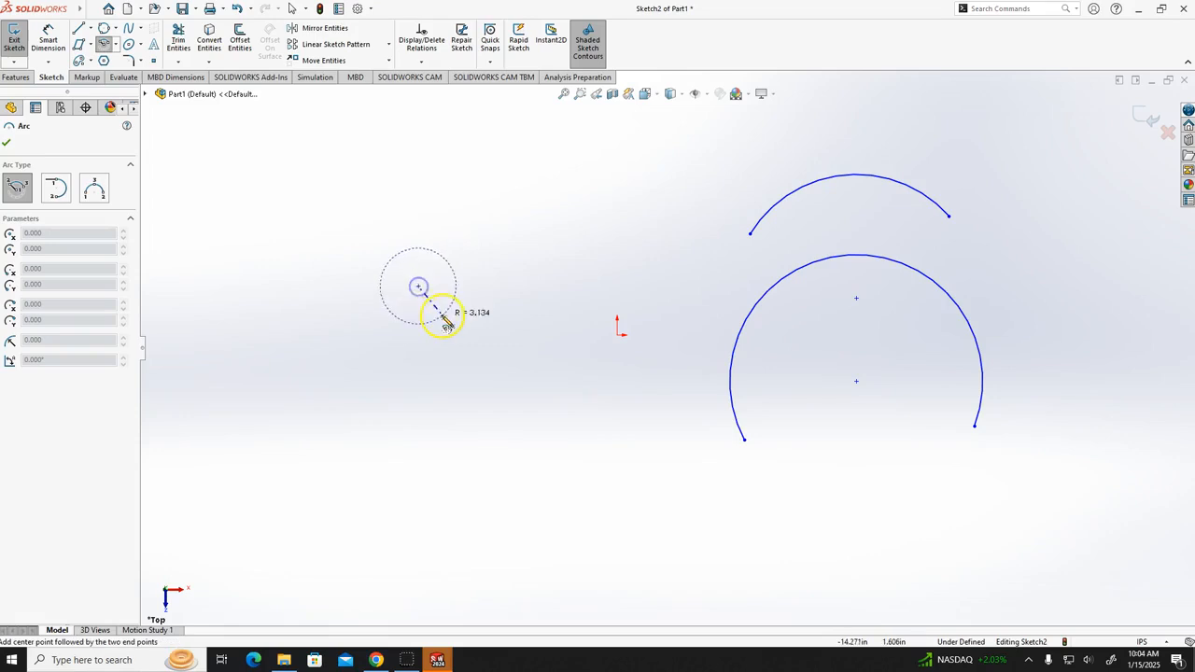
{"action": "left_click", "coordinate": [450, 320]}
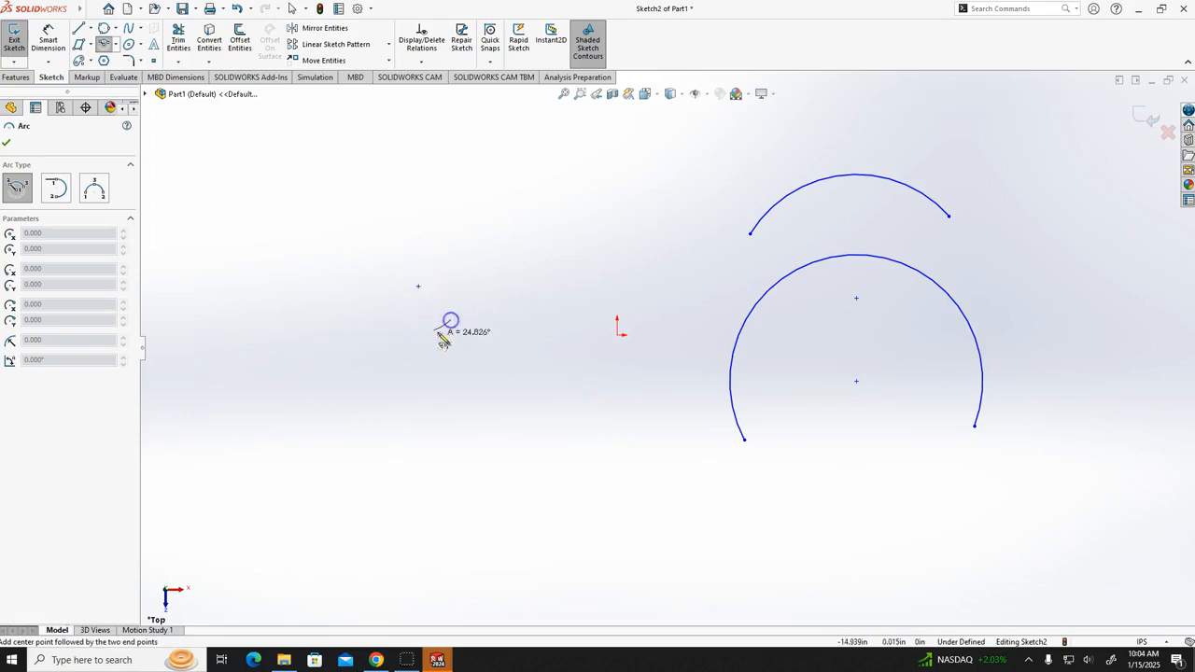
{"action": "left_click", "coordinate": [376, 327]}
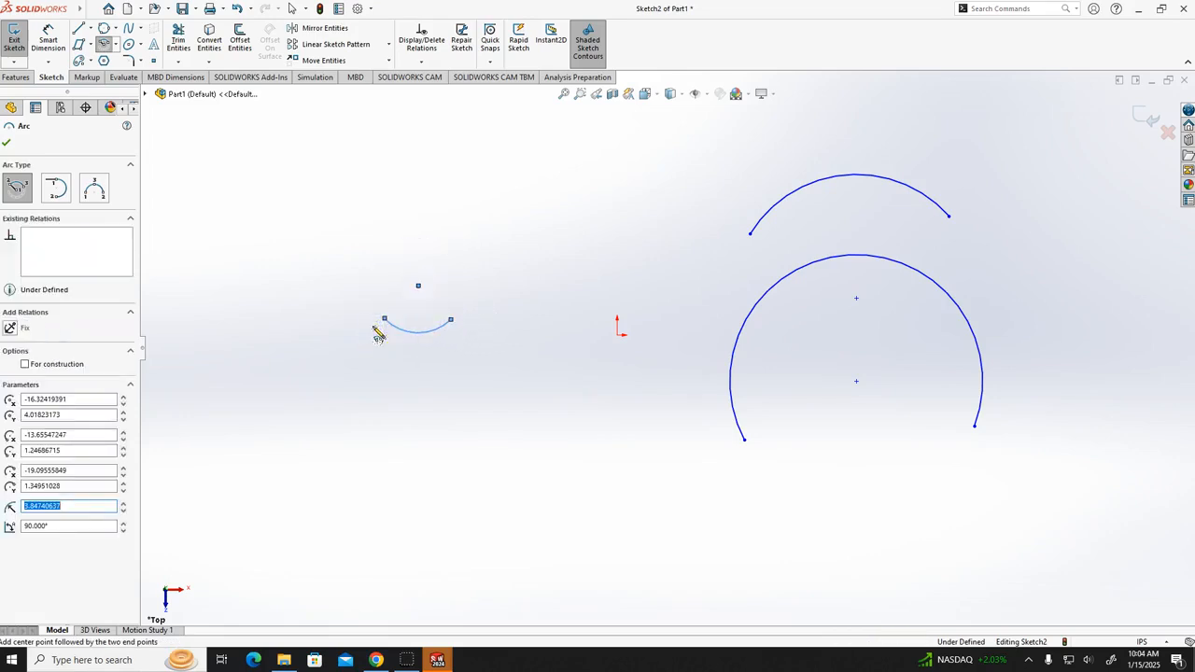
{"action": "key", "text": "Escape"}
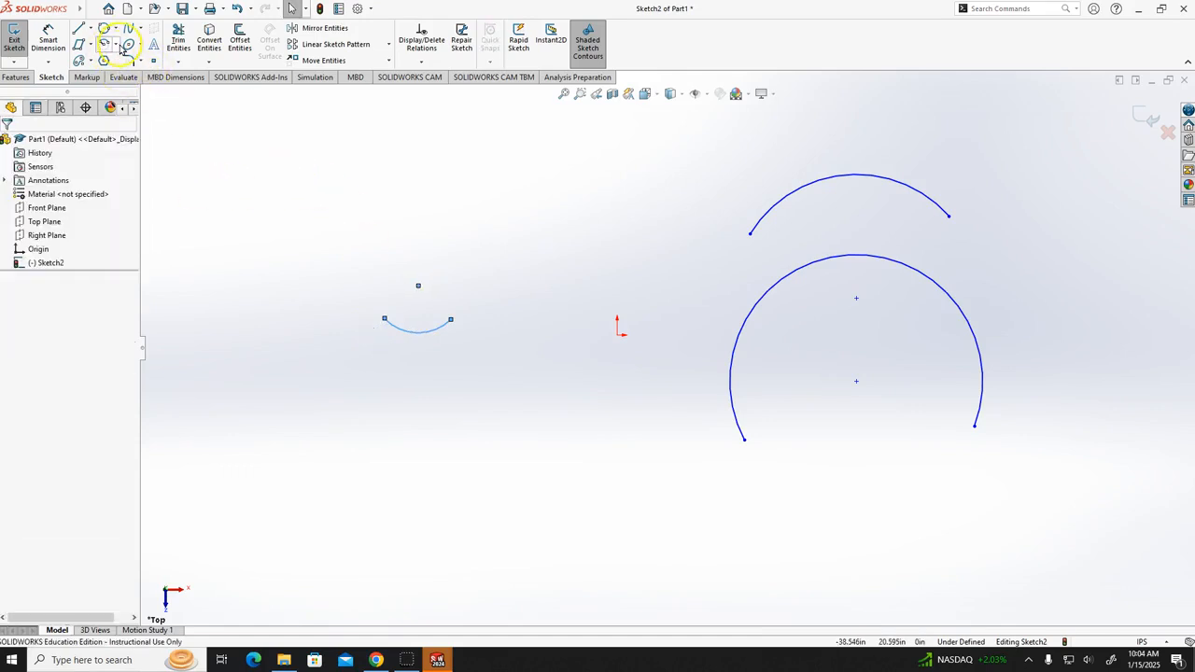
- Sketch a horizontal line about 20.89 in long below the small downward-bulging arc
{"action": "left_click", "coordinate": [117, 45]}
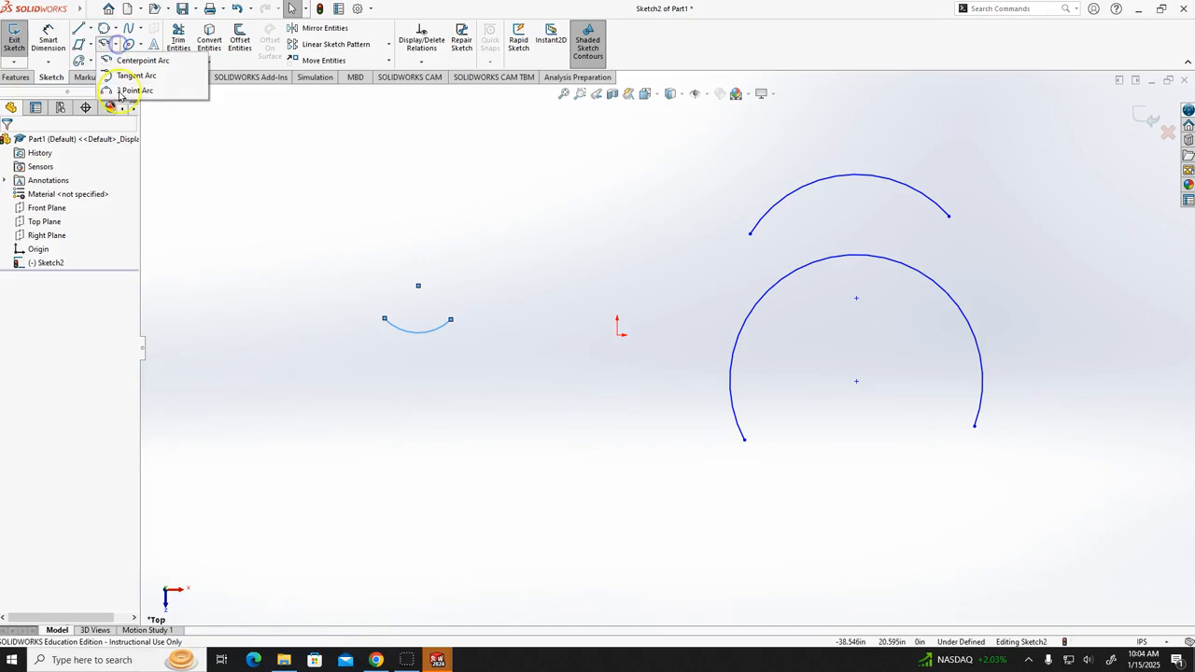
{"action": "left_click", "coordinate": [452, 449]}
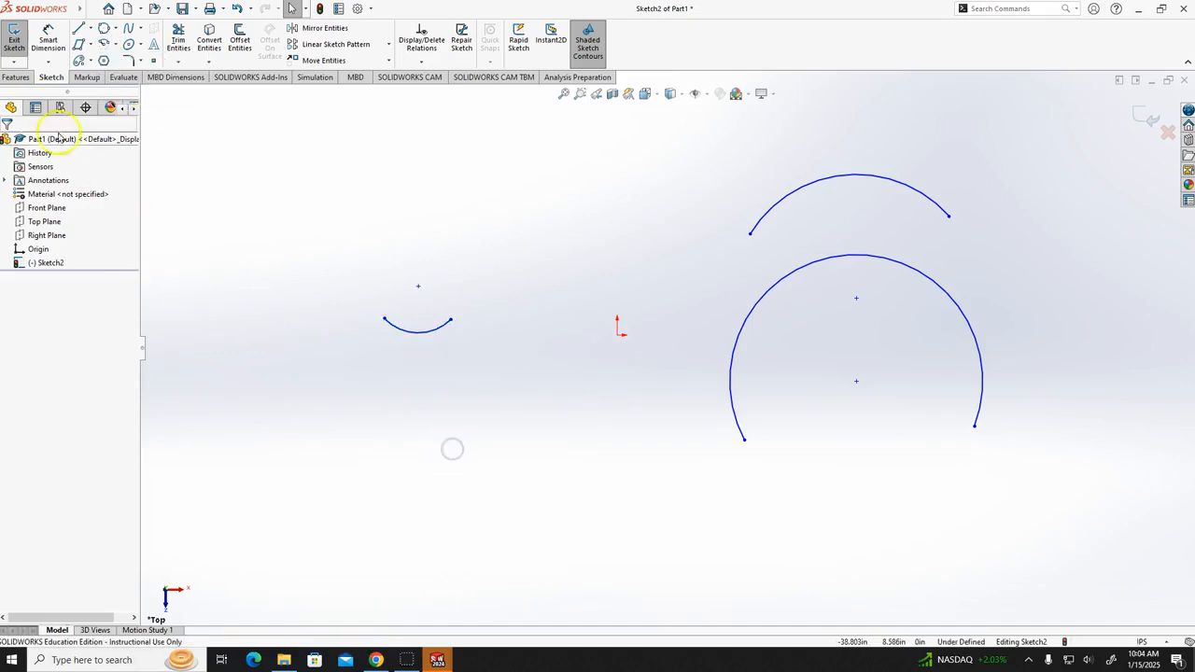
{"action": "left_click", "coordinate": [78, 28]}
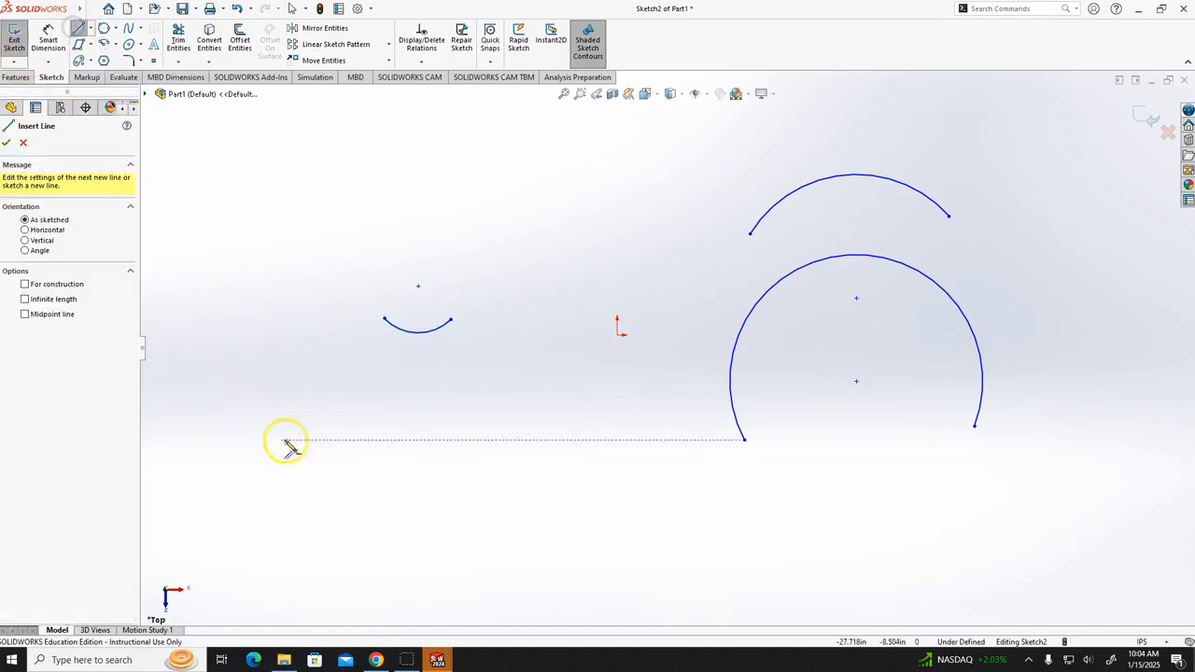
{"action": "left_click", "coordinate": [233, 411]}
{"action": "left_click", "coordinate": [487, 410]}
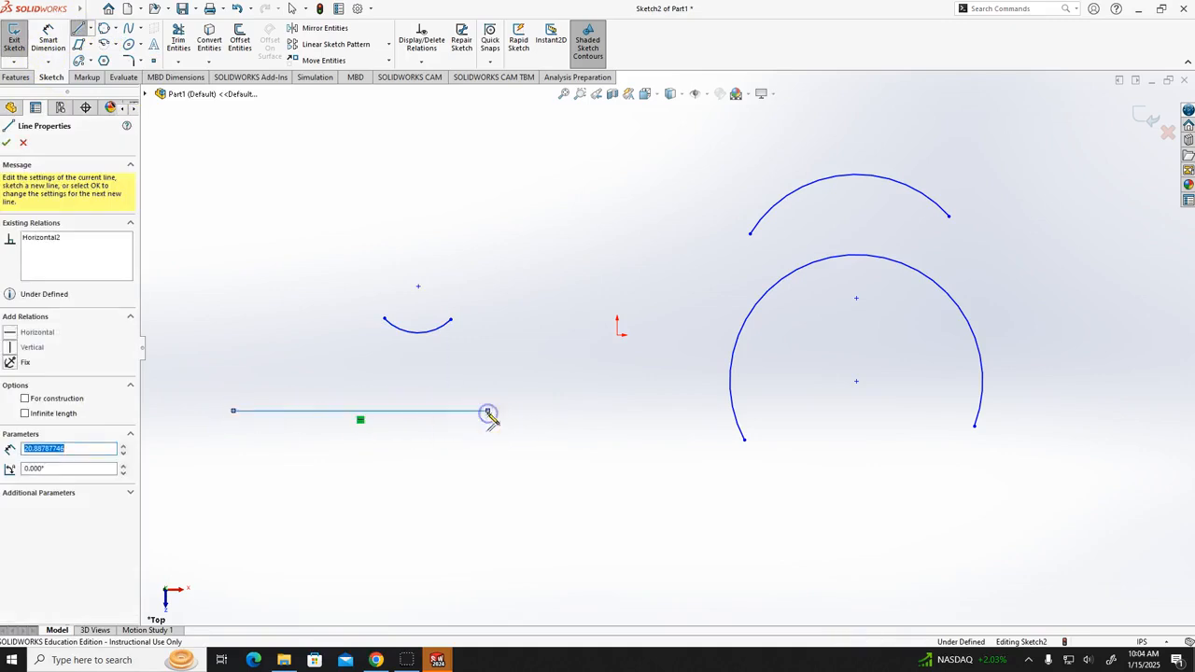
{"action": "key", "text": "Escape"}
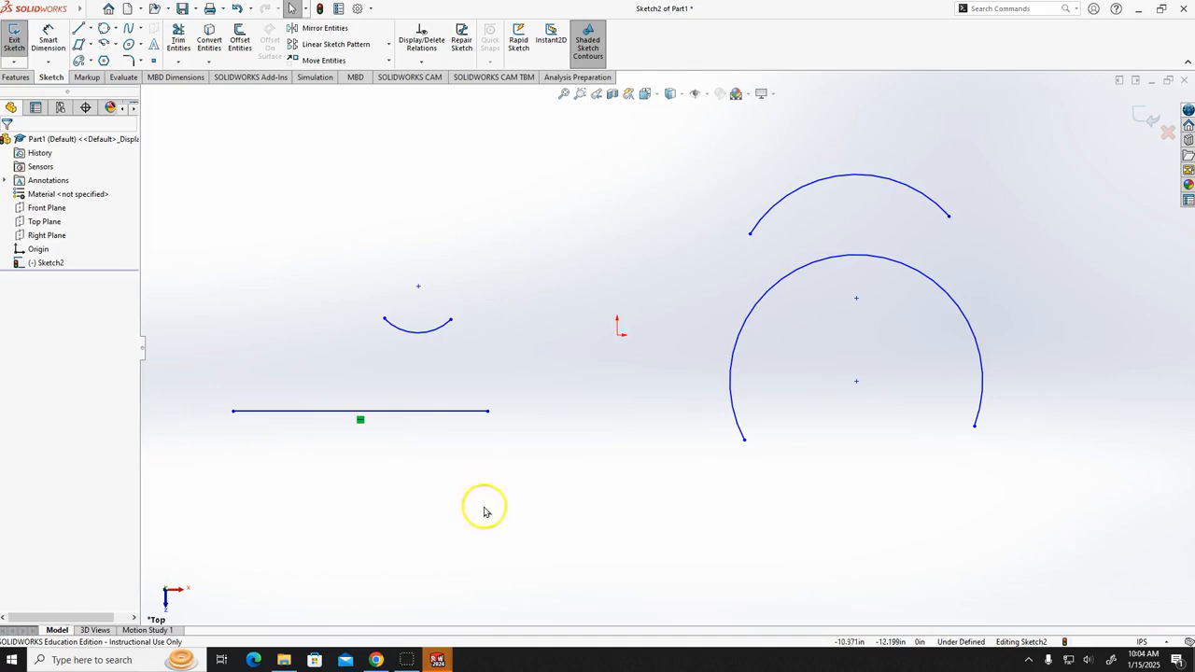
- Try a tangent arc downward from the line's right endpoint and remove it again
{"action": "left_click", "coordinate": [116, 45]}
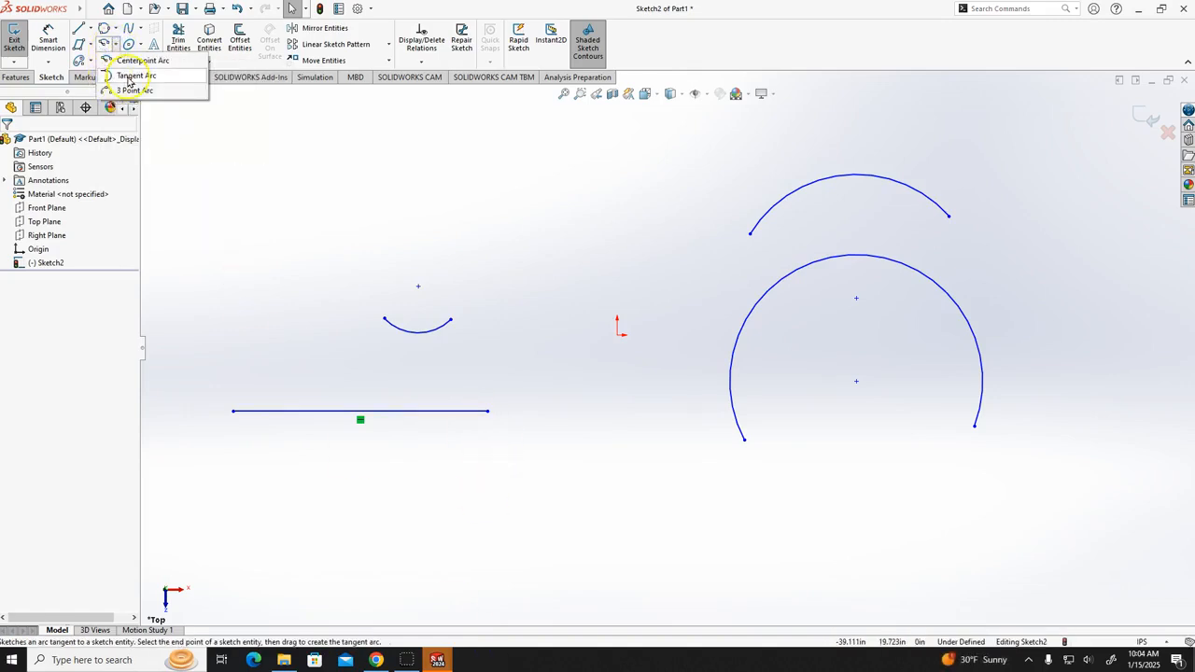
{"action": "left_click", "coordinate": [133, 76]}
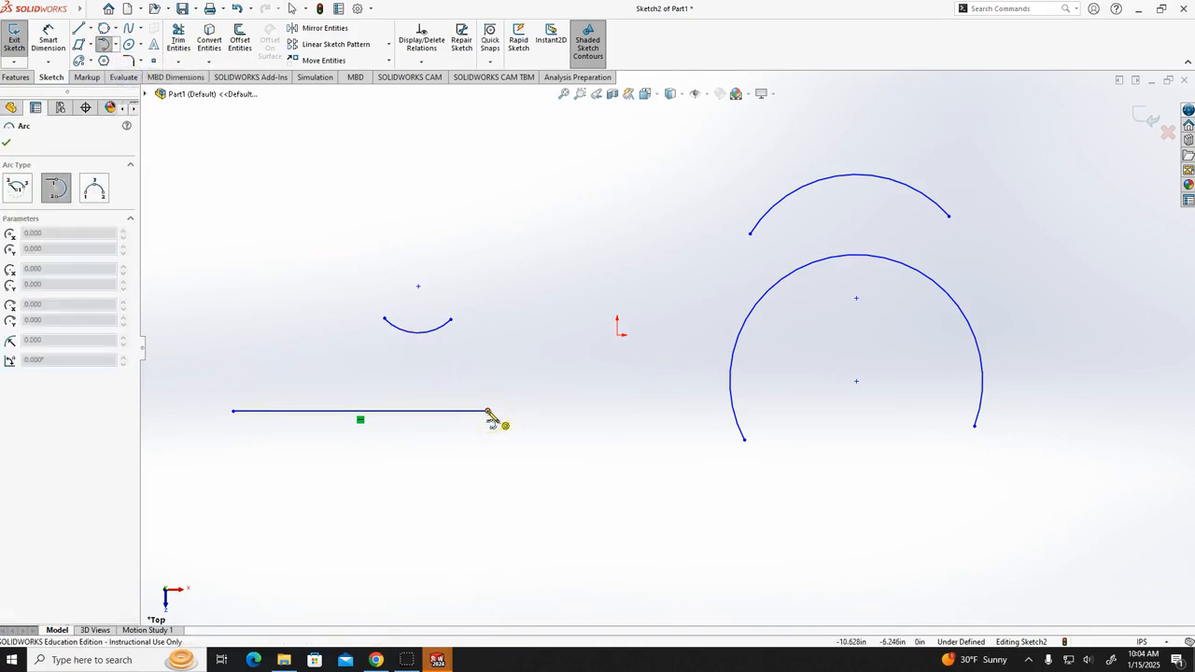
{"action": "left_click_drag", "start_coordinate": [487, 412], "coordinate": [515, 491]}
{"action": "left_click", "coordinate": [446, 496]}
{"action": "key", "text": "Escape"}
{"action": "key", "text": "ctrl+z"}
{"action": "key", "text": "Delete"}
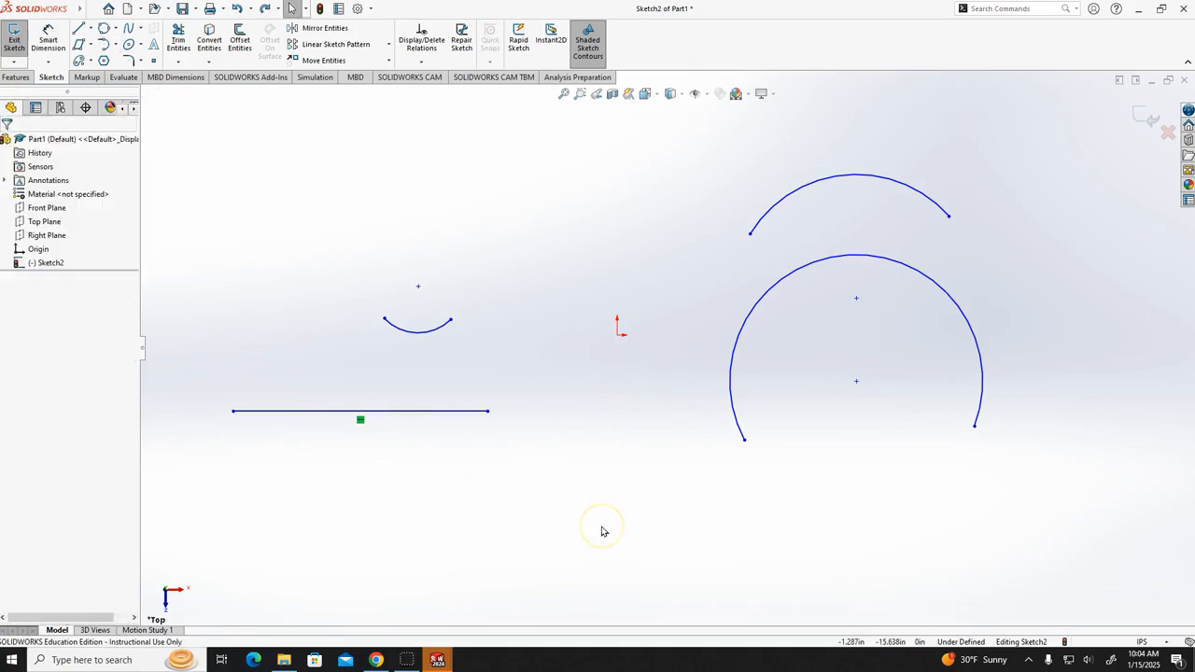
- Sketch two connected tangent arcs from the line's right endpoint, one running down and one bulging upward to the right, and delete both
{"action": "left_click", "coordinate": [103, 44]}
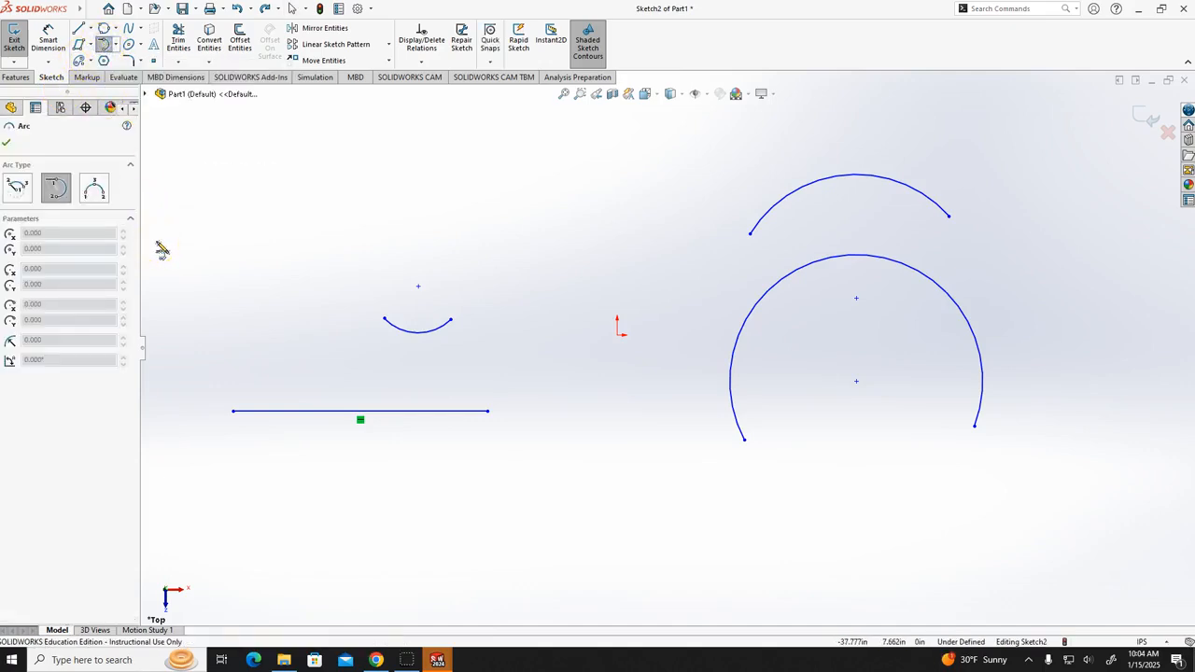
{"action": "left_click", "coordinate": [461, 425]}
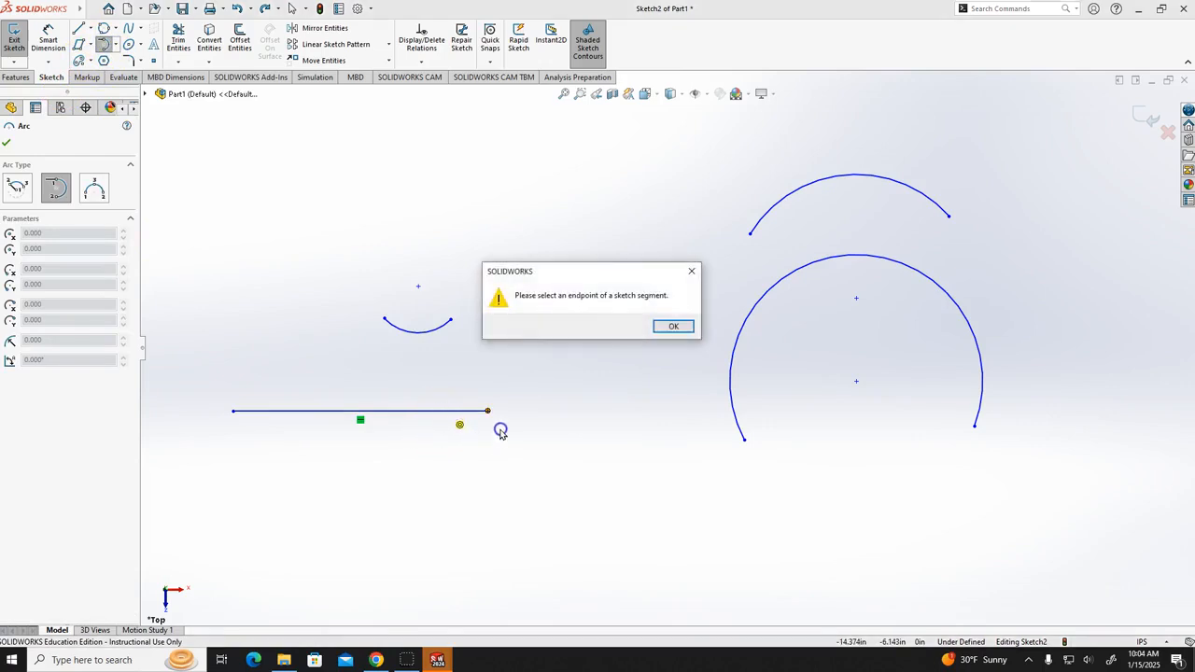
{"action": "left_click", "coordinate": [674, 326]}
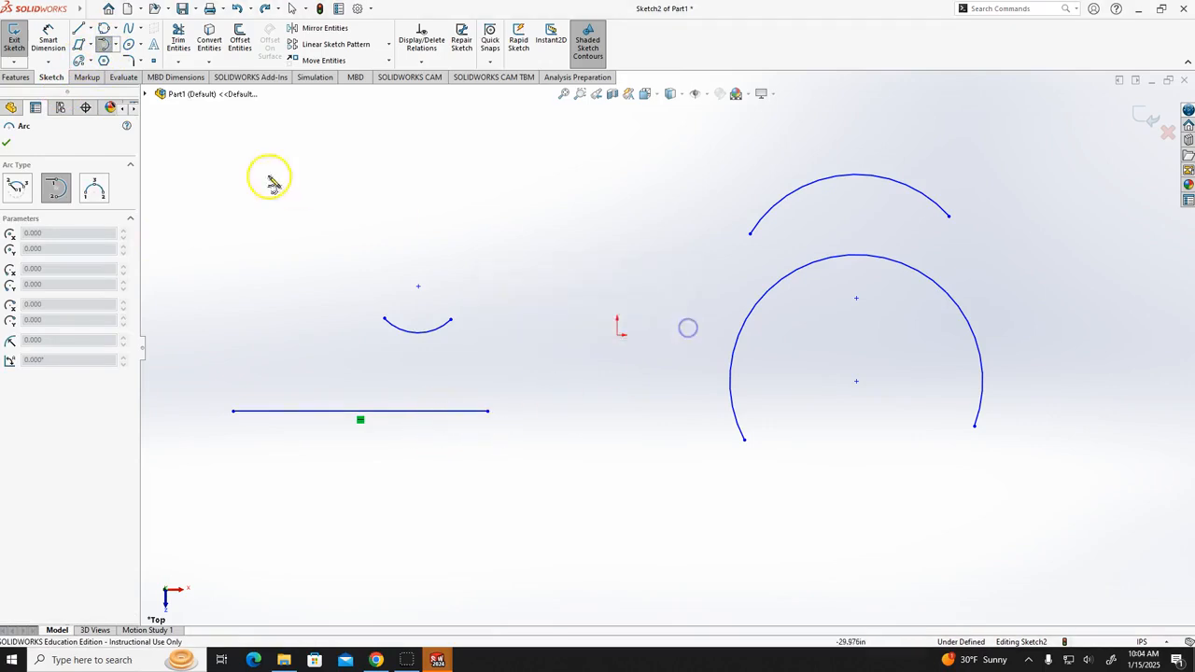
{"action": "left_click", "coordinate": [487, 412]}
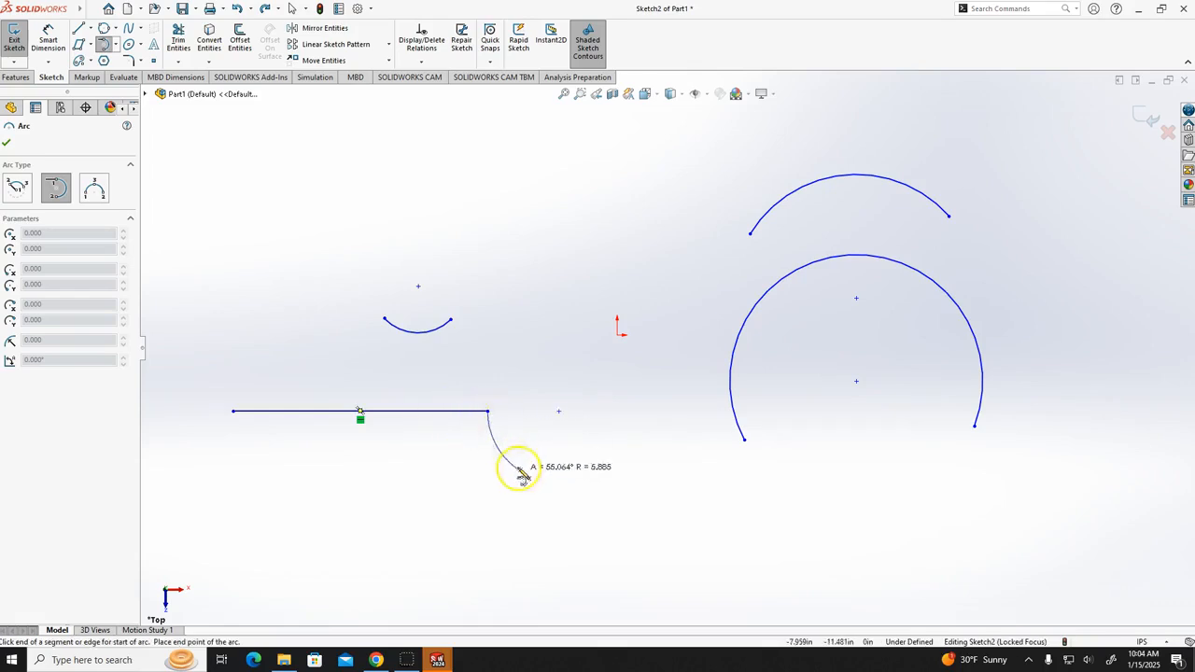
{"action": "left_click", "coordinate": [501, 558]}
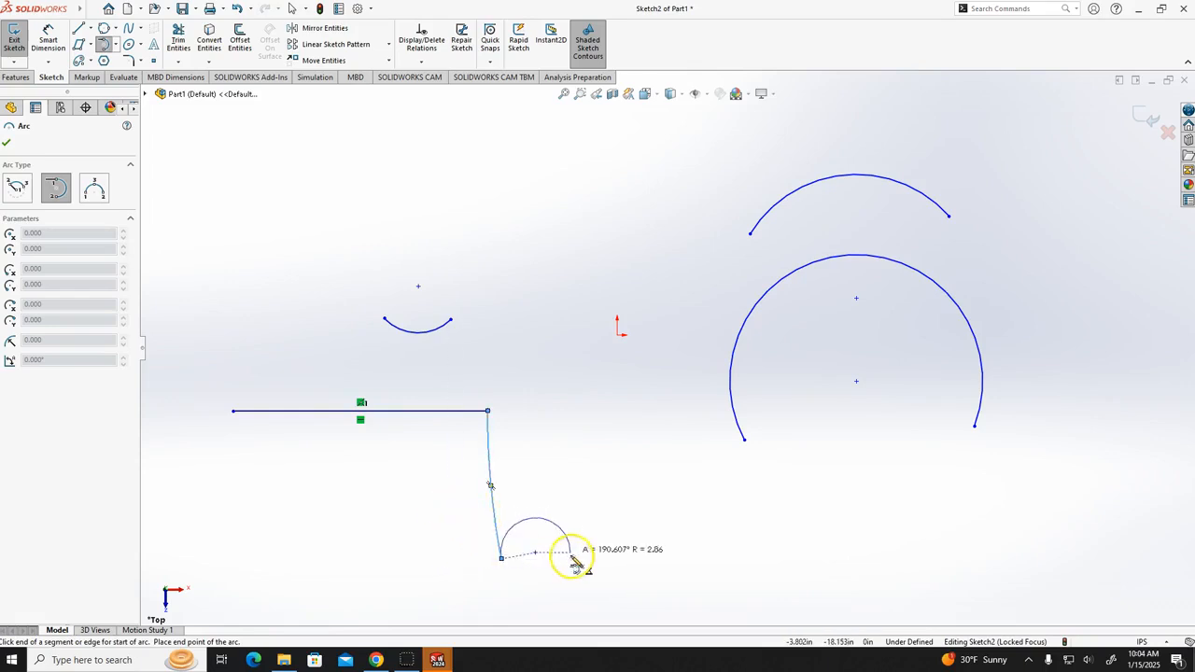
{"action": "left_click", "coordinate": [595, 526]}
{"action": "key", "text": "Escape"}
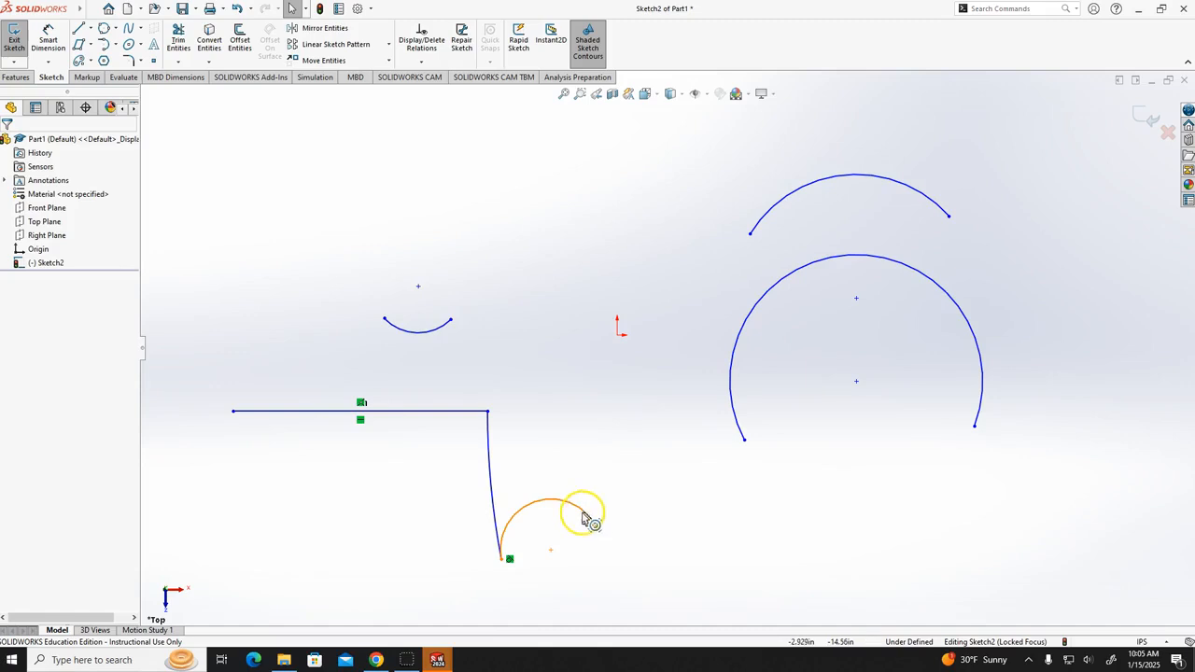
{"action": "left_click_drag", "start_coordinate": [649, 553], "coordinate": [451, 476]}
{"action": "key", "text": "Delete"}
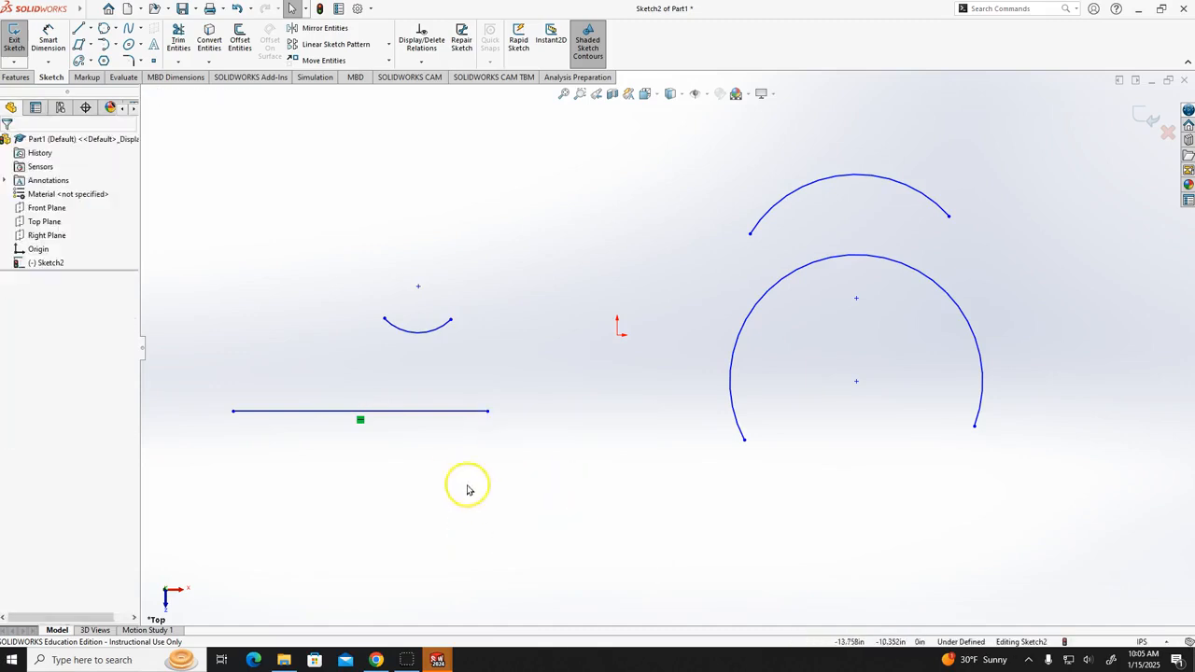
- Sketch two connected tangent arcs curving inward beneath the line from its right endpoint, and delete them together with the line
{"action": "left_click", "coordinate": [103, 46]}
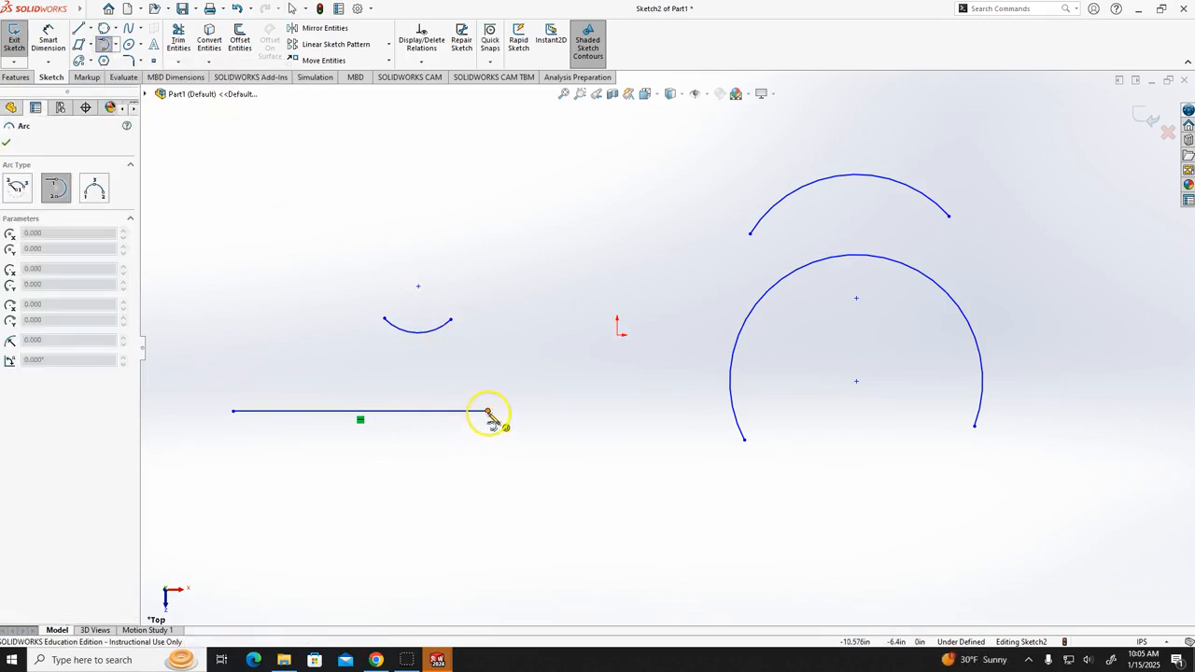
{"action": "left_click_drag", "start_coordinate": [488, 414], "coordinate": [441, 556]}
{"action": "left_click", "coordinate": [363, 486]}
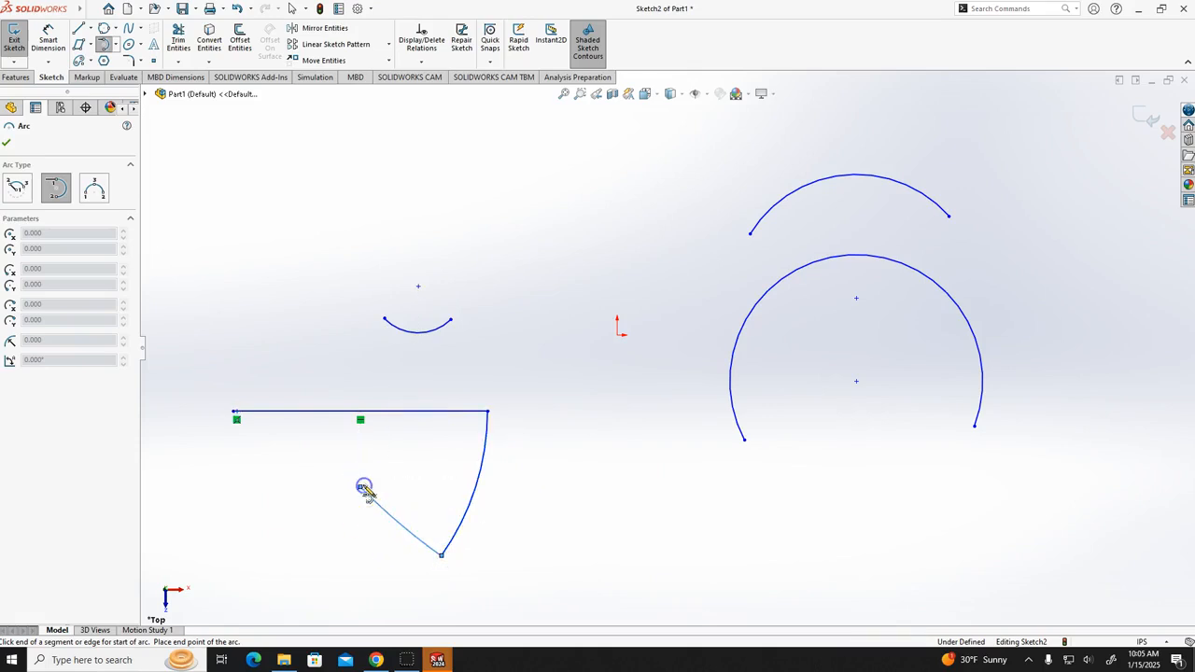
{"action": "mouse_move", "coordinate": [365, 489]}
{"action": "left_mouse_down"}
{"action": "mouse_move", "coordinate": [384, 495]}
{"action": "mouse_move", "coordinate": [365, 482]}
{"action": "left_mouse_up"}
{"action": "key", "text": "Escape"}
{"action": "left_click_drag", "start_coordinate": [577, 593], "coordinate": [216, 347]}
{"action": "key", "text": "Delete"}
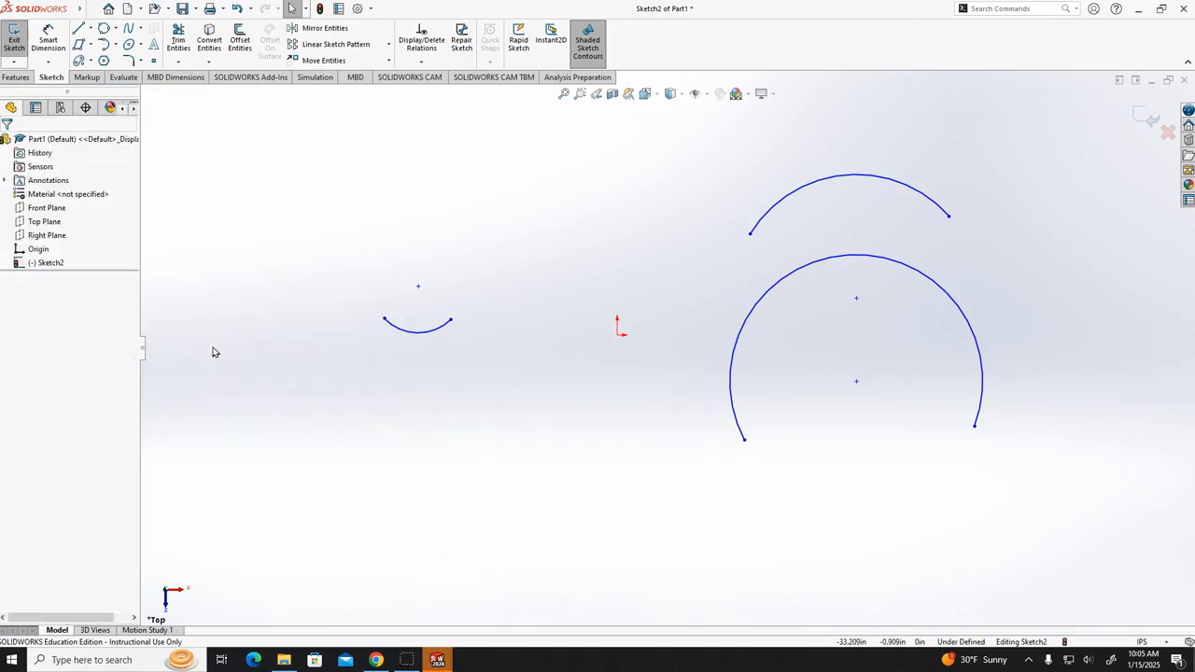
- Sketch a 3 point arc around the small arc, about 9.14 in radius with a 317° sweep, open at the upper left
{"action": "left_click", "coordinate": [116, 45]}
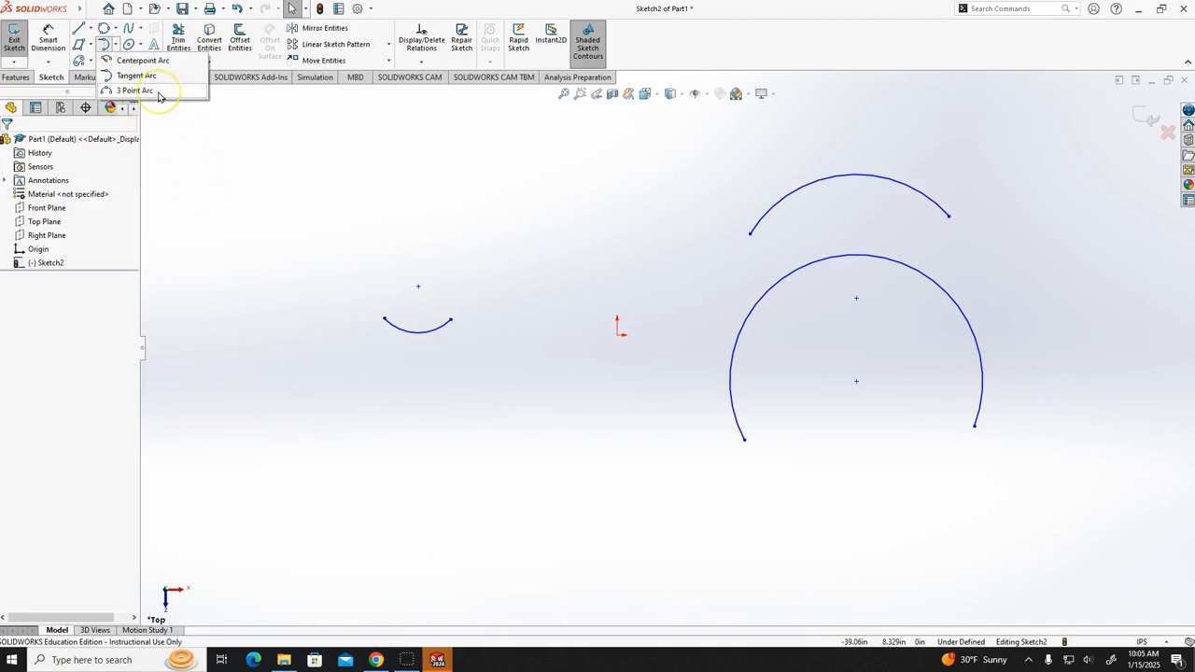
{"action": "left_click", "coordinate": [158, 93]}
{"action": "left_click", "coordinate": [269, 214]}
{"action": "left_click", "coordinate": [325, 162]}
{"action": "left_click", "coordinate": [445, 182]}
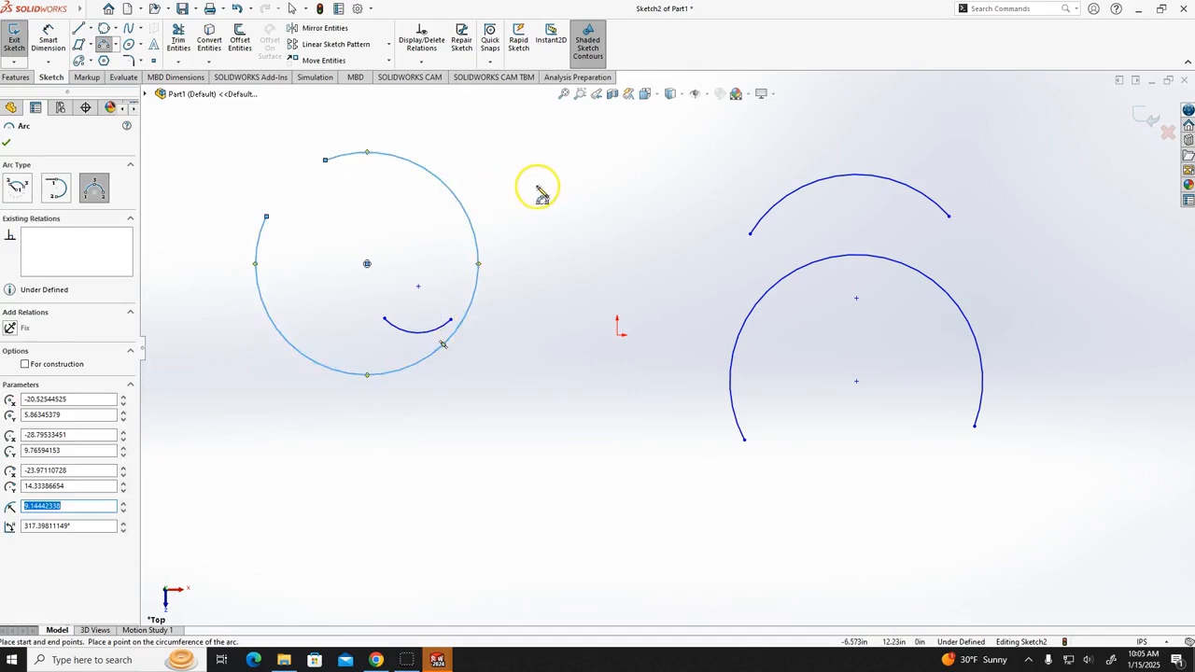
{"action": "key", "text": "Escape"}
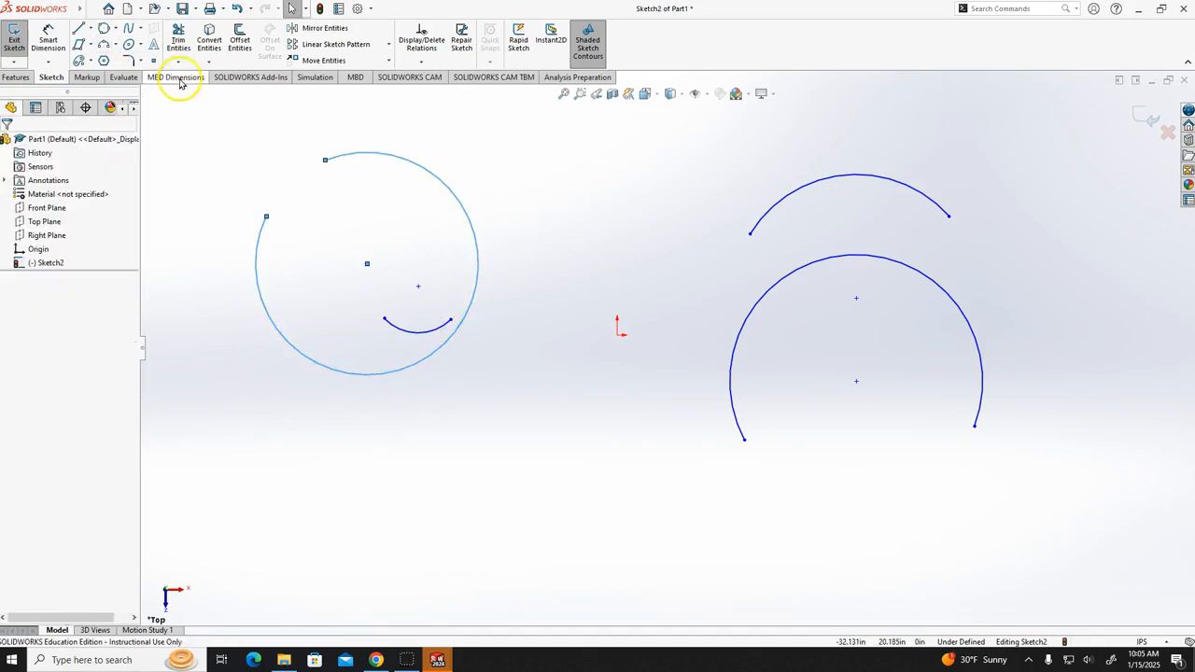
- Sketch a 3 point arc below the origin, about 3.02 in radius with a 270° sweep, open toward the right
{"action": "left_click", "coordinate": [108, 45]}
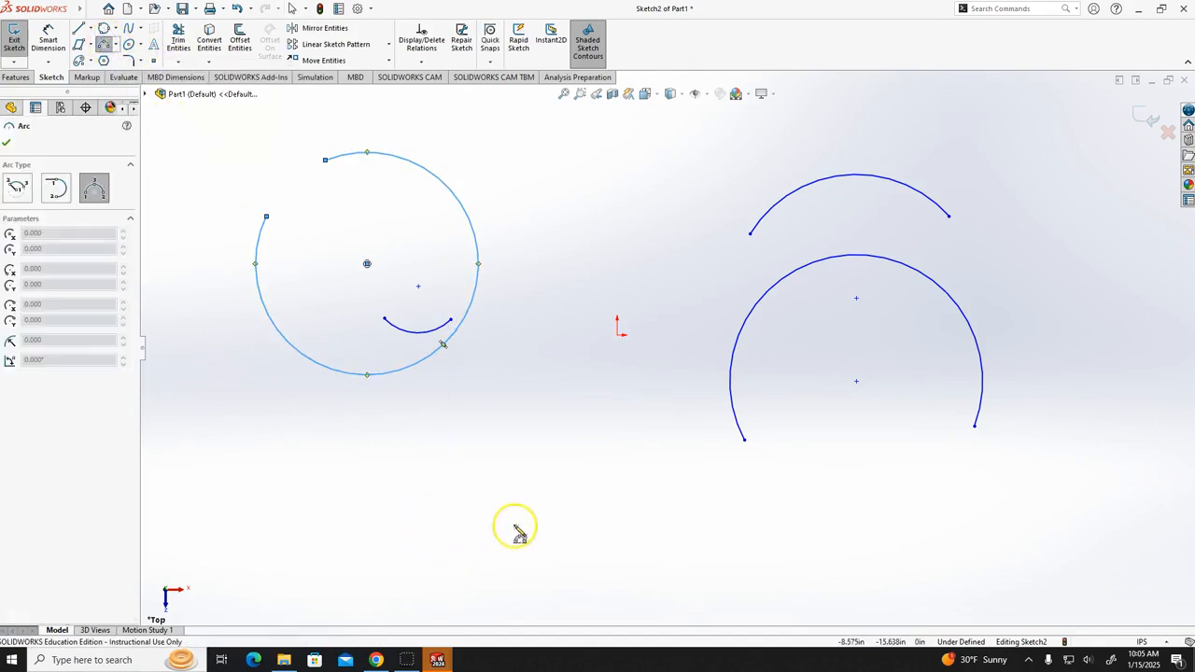
{"action": "left_click", "coordinate": [618, 437]}
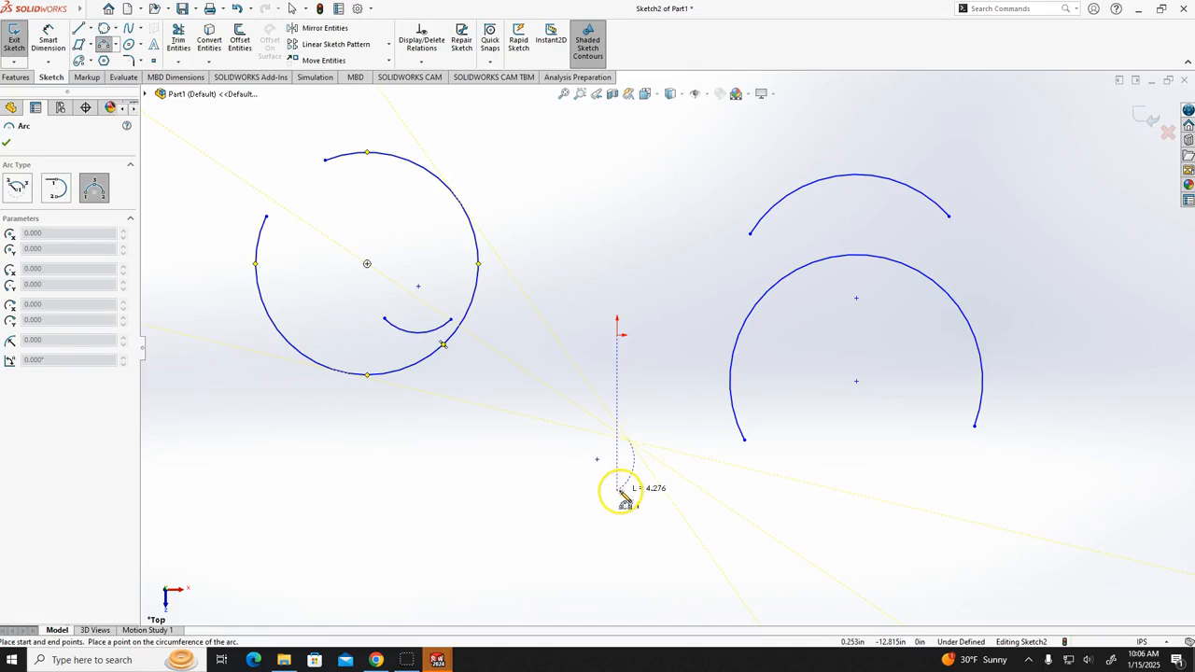
{"action": "left_click", "coordinate": [620, 492]}
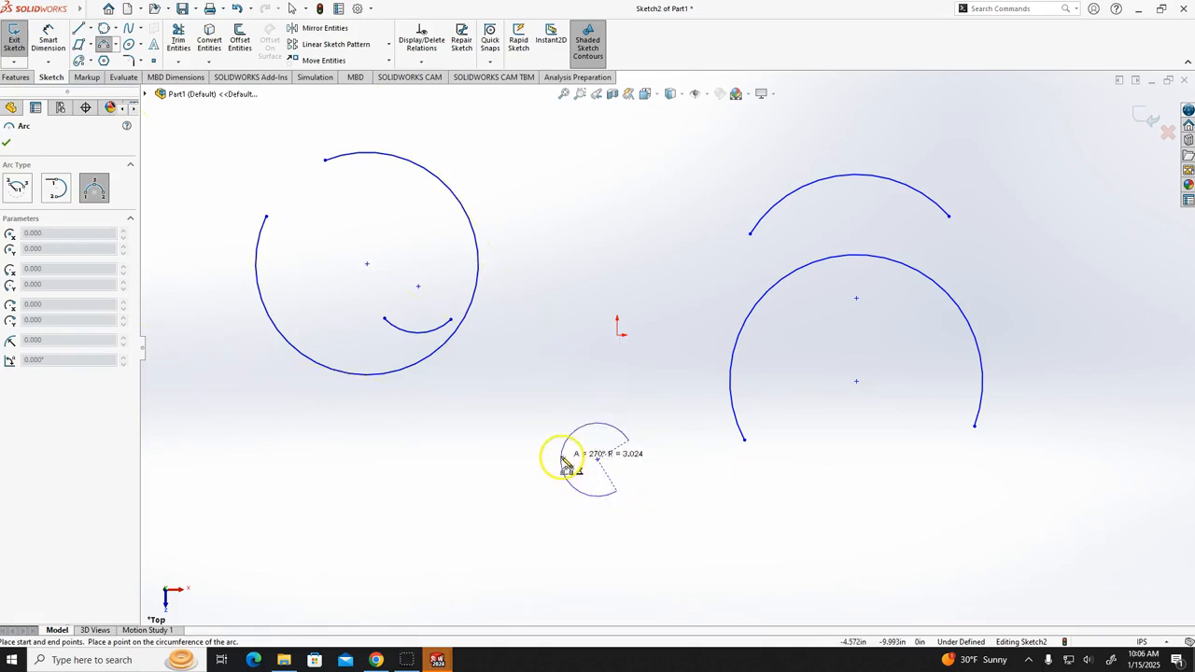
{"action": "left_click", "coordinate": [562, 455]}
{"action": "left_click", "coordinate": [561, 453]}
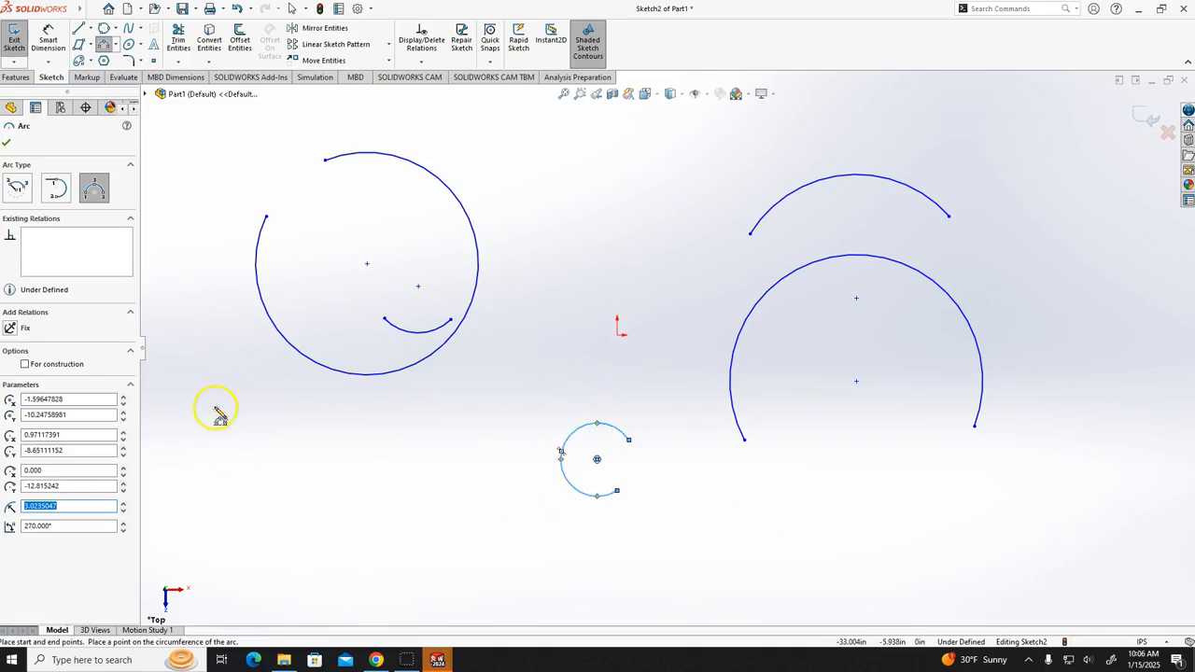
{"action": "key", "text": "Escape"}
- Delete all the arcs from the sketch
{"action": "left_click_drag", "start_coordinate": [1080, 548], "coordinate": [224, 110]}
{"action": "key", "text": "Delete"}
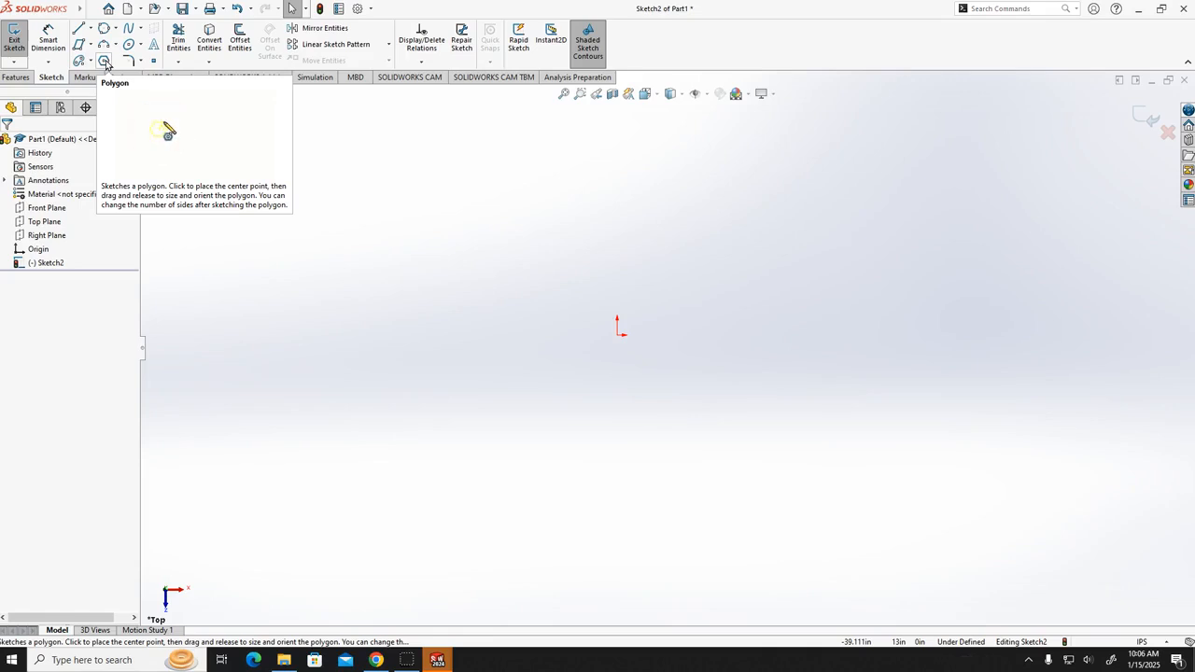
- Sketch a 3-sided polygon above the origin using an inscribed circle about 6.82 in in diameter
{"action": "left_click", "coordinate": [104, 62]}
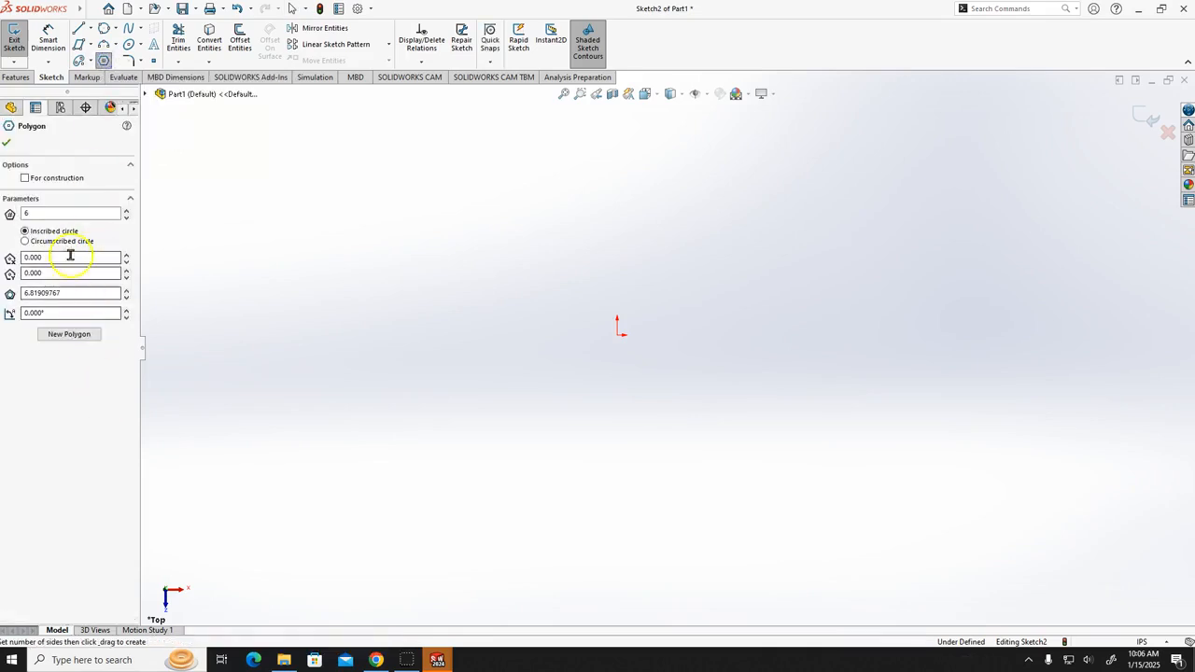
{"action": "left_click_drag", "start_coordinate": [50, 215], "coordinate": [16, 213]}
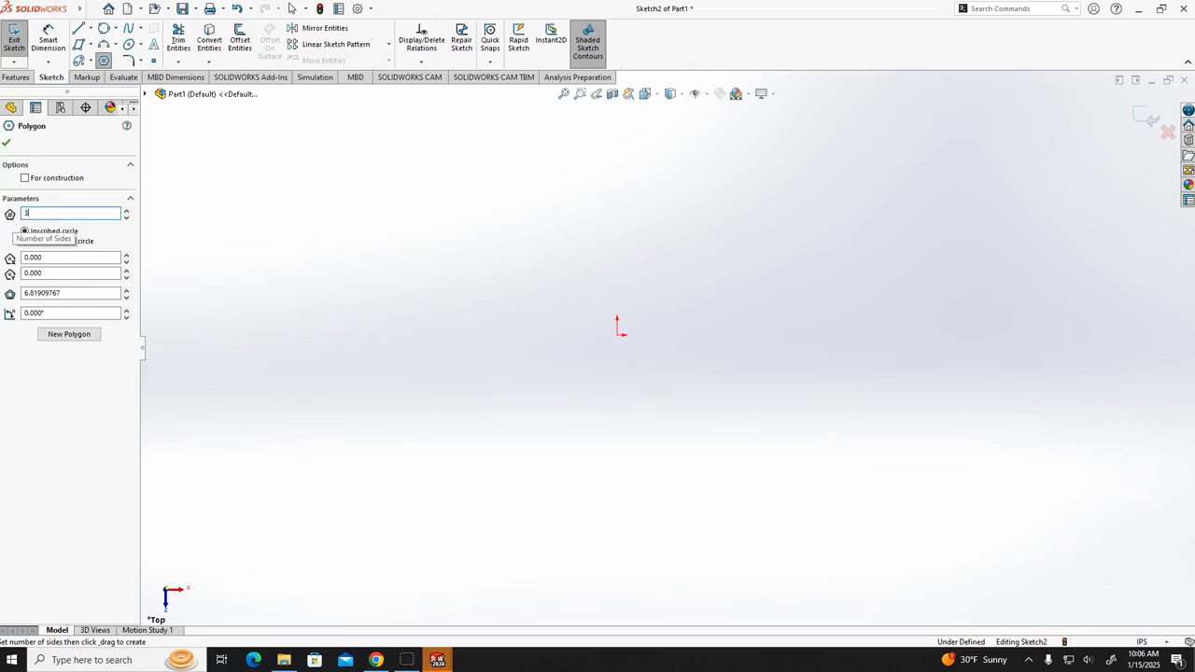
{"action": "type", "text": "3"}
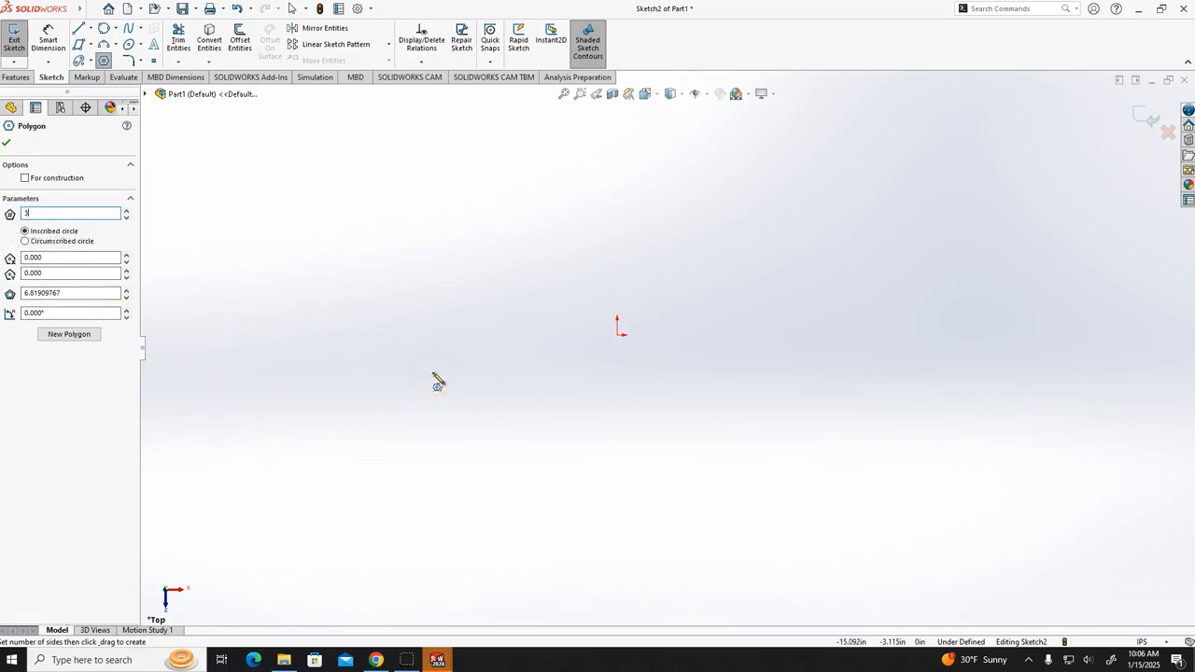
{"action": "left_click", "coordinate": [594, 175]}
{"action": "left_click", "coordinate": [555, 246]}
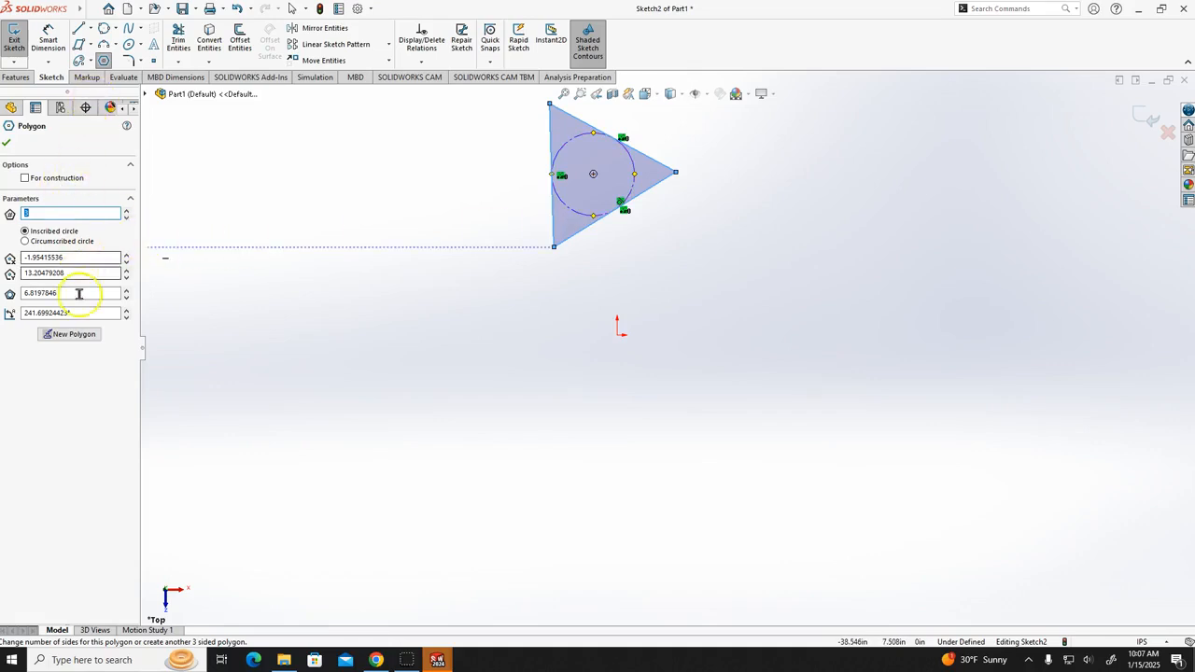
- Compare the triangle's circumscribed and inscribed circle options, leaving it on Circumscribed circle
{"action": "left_click", "coordinate": [70, 242]}
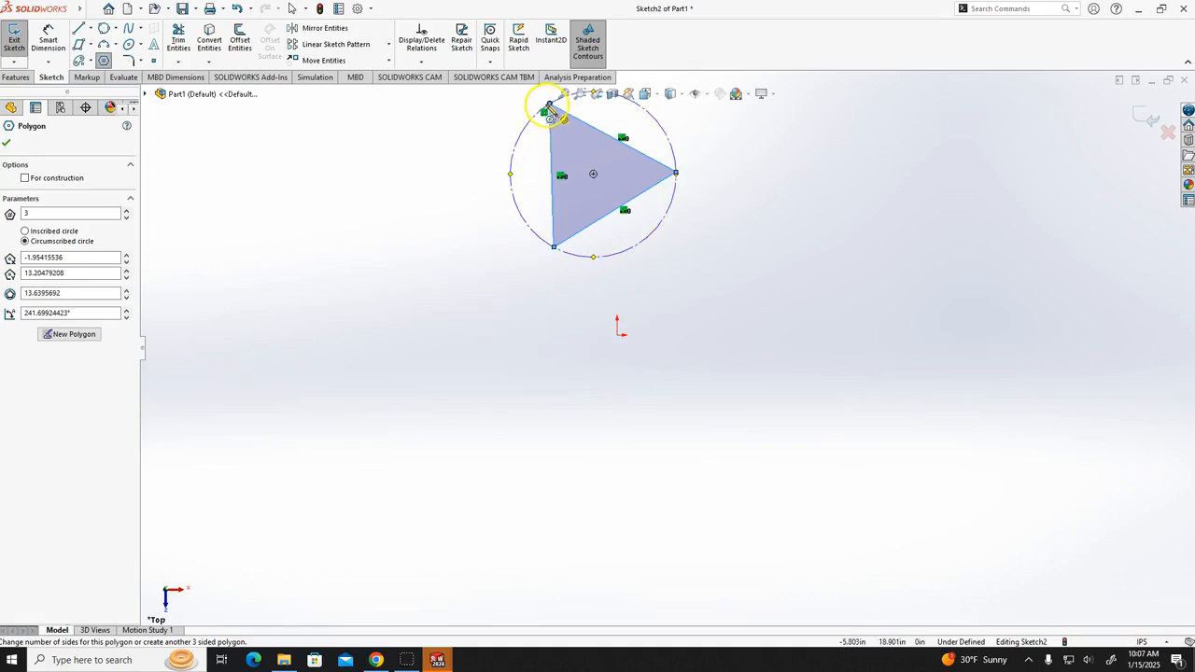
{"action": "left_click", "coordinate": [44, 232]}
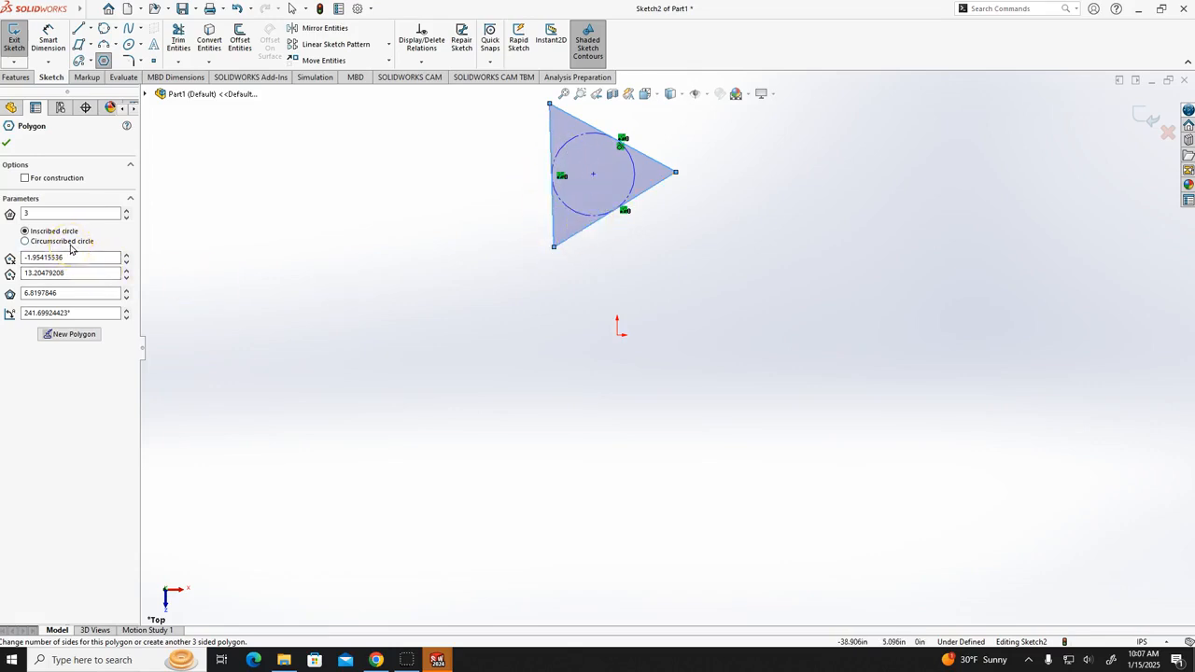
{"action": "left_click", "coordinate": [68, 241]}
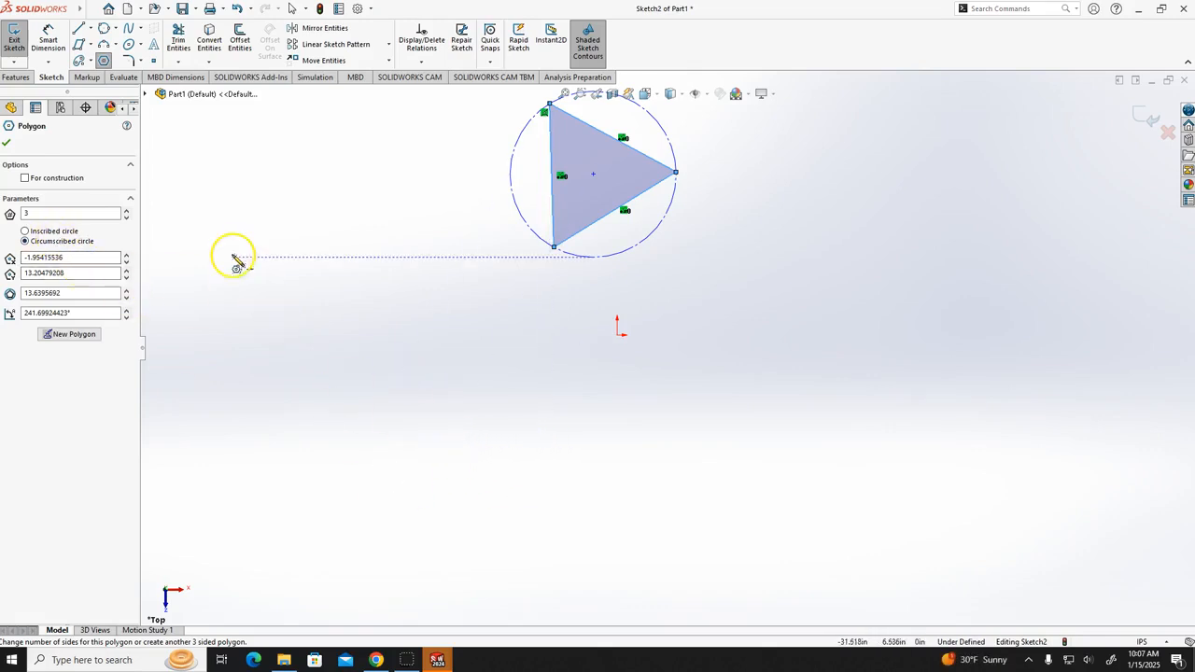
- Sketch a second 3-sided polygon above and to the right of the origin, with a circumscribed circle about 17.25 in in diameter
{"action": "left_click", "coordinate": [838, 240]}
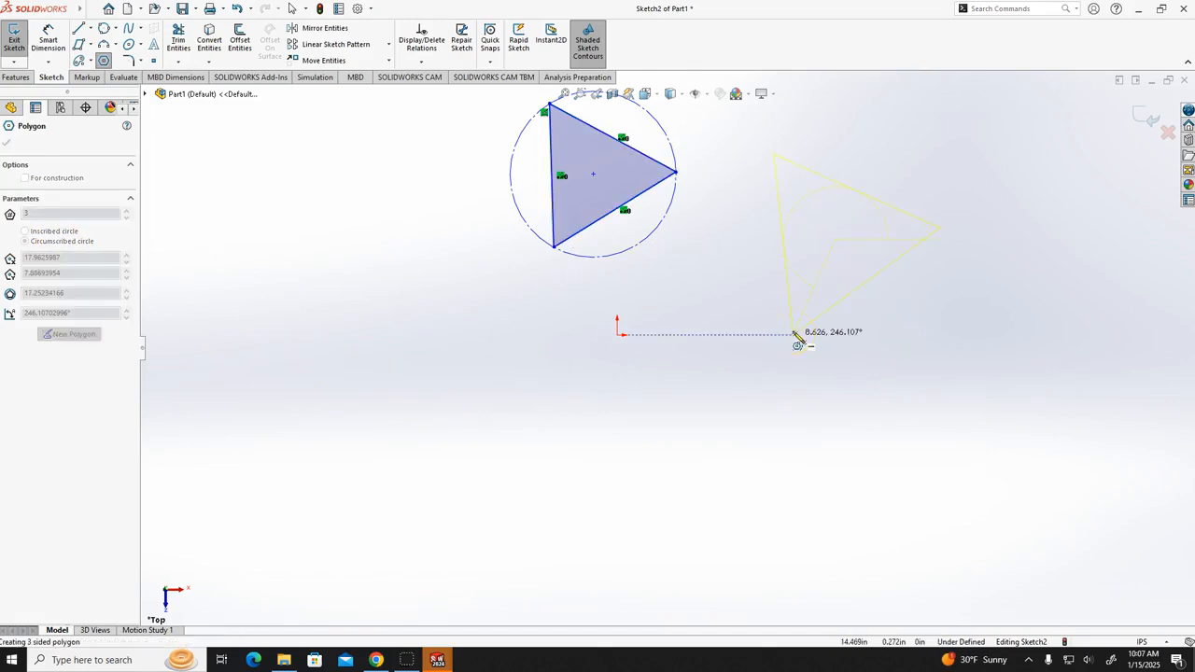
{"action": "left_click", "coordinate": [795, 334]}
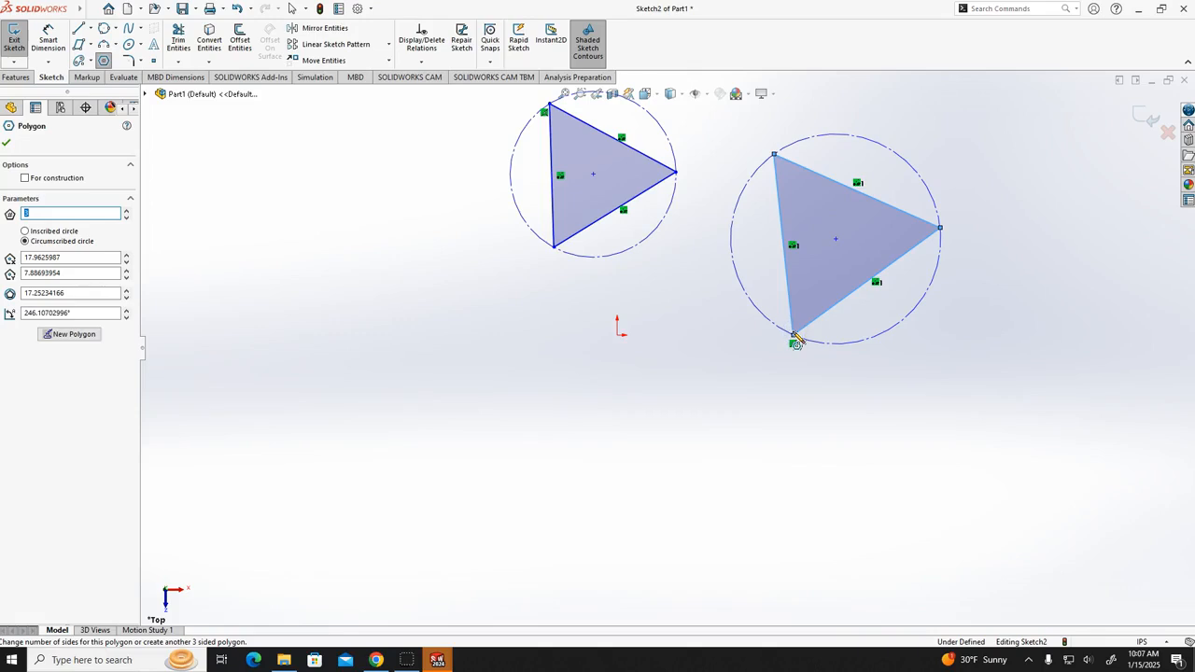
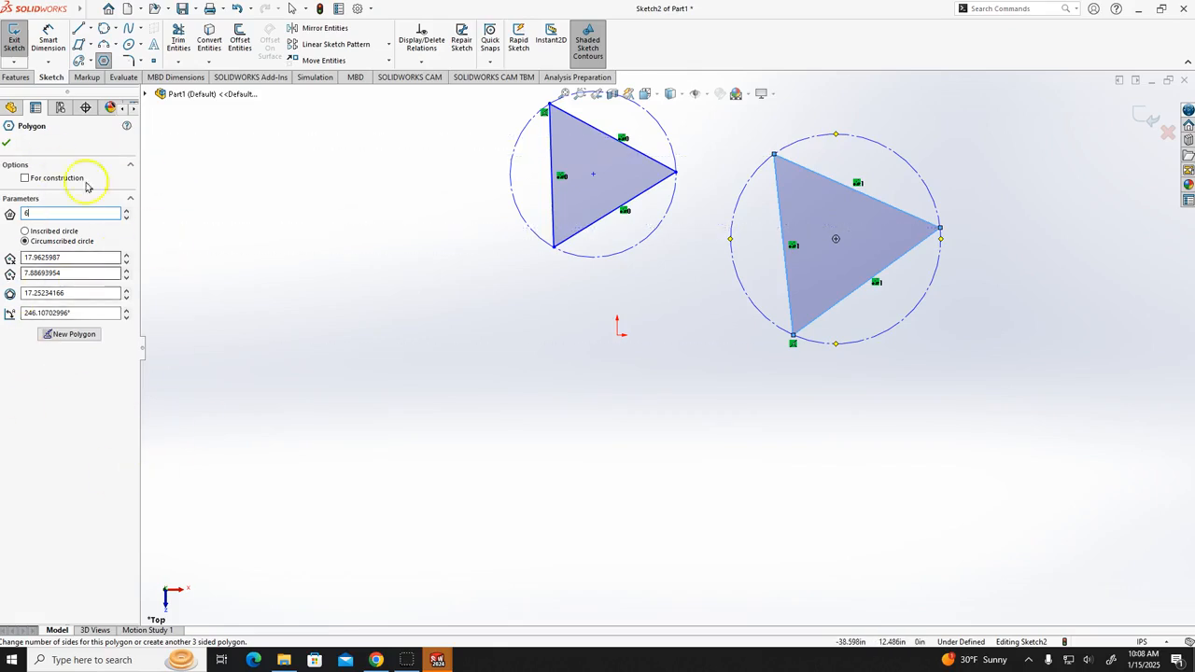
- Change the larger triangle to 6 sides and sketch another hexagon below and left of the origin, with a circumscribed circle about 11.76 in in diameter
{"action": "double_click", "coordinate": [39, 213]}
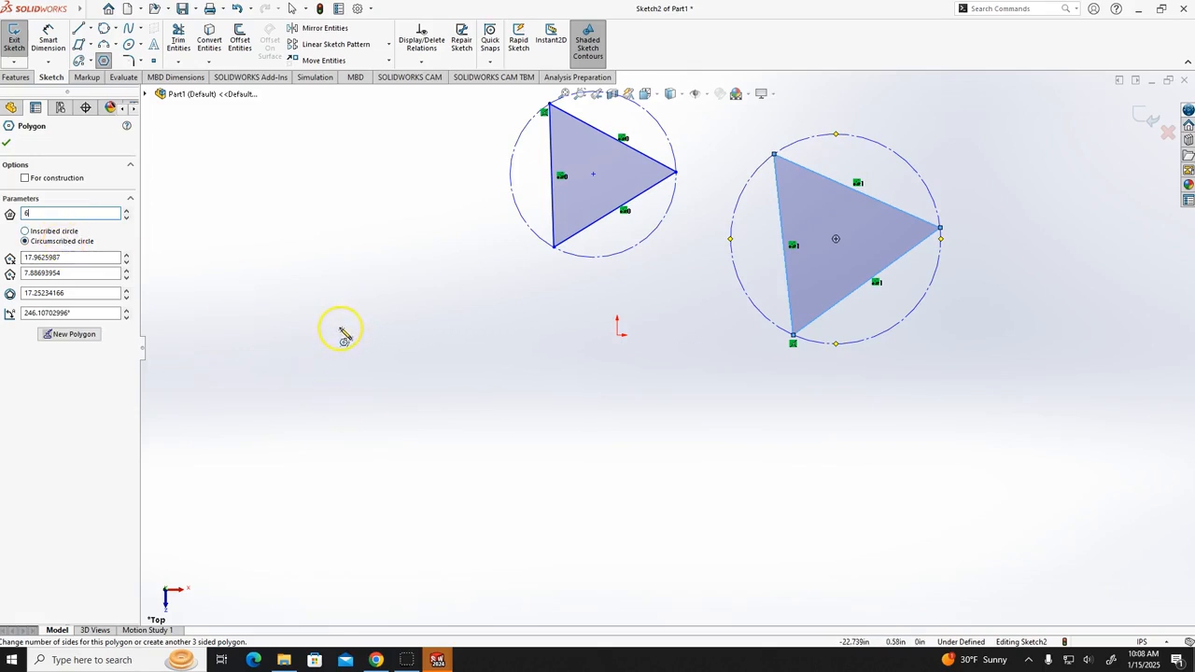
{"action": "left_click", "coordinate": [434, 460]}
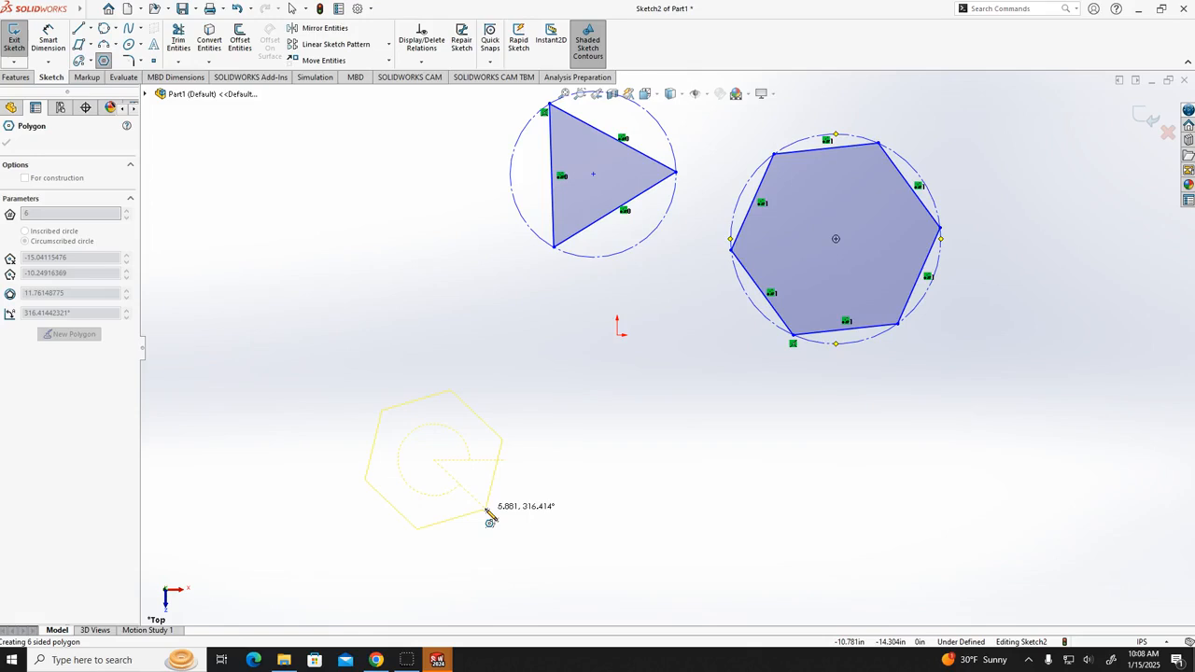
{"action": "left_click", "coordinate": [486, 512]}
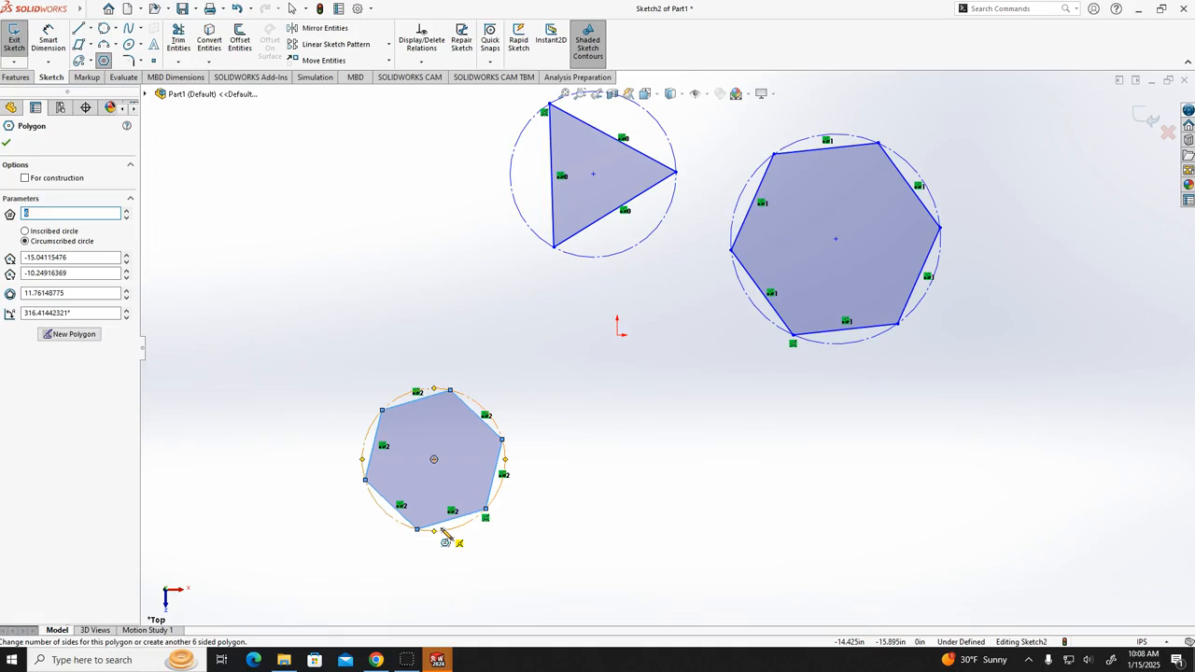
{"action": "key", "text": "Escape"}
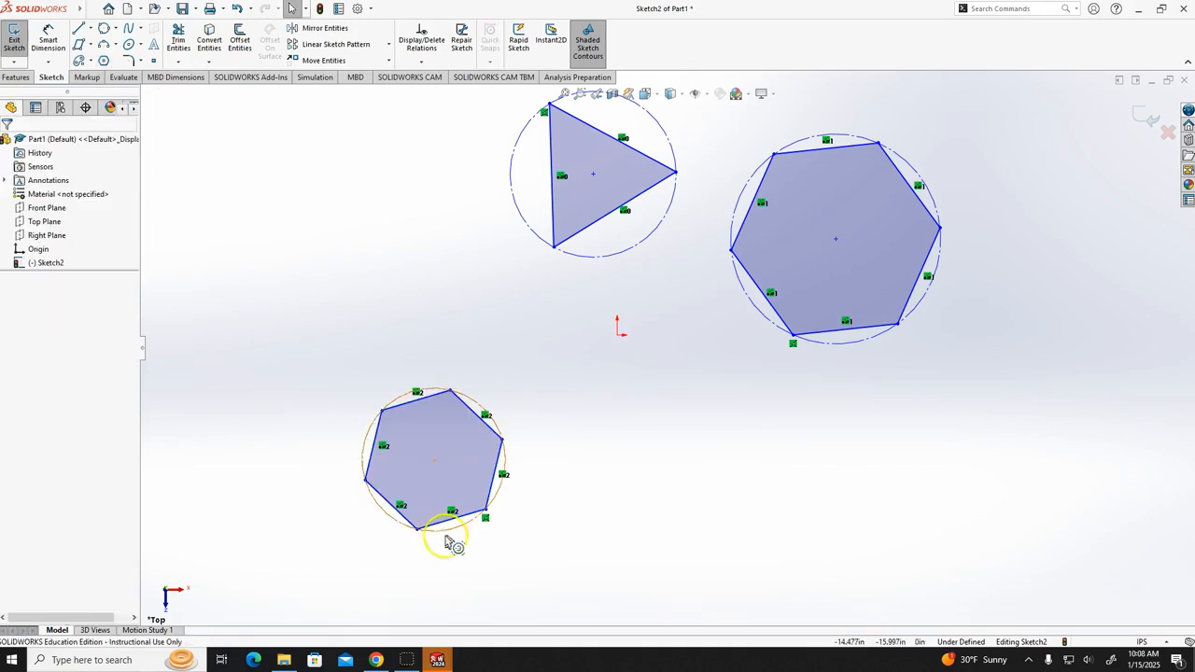
{"action": "left_click", "coordinate": [141, 31]}
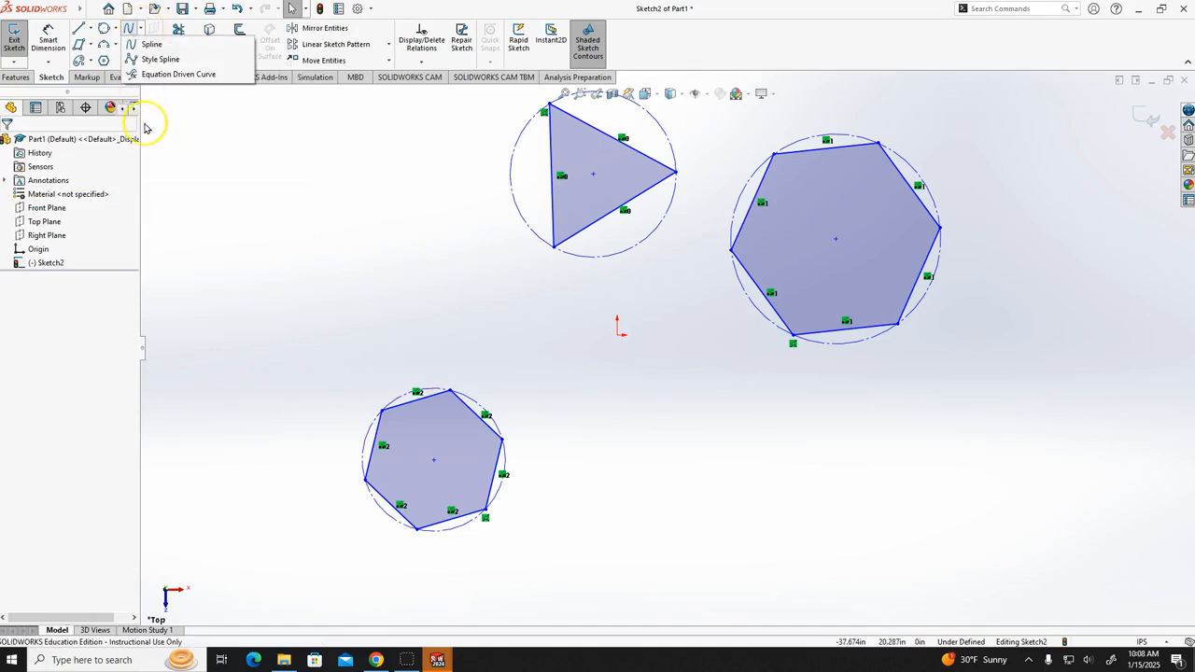
{"action": "left_click", "coordinate": [190, 165]}
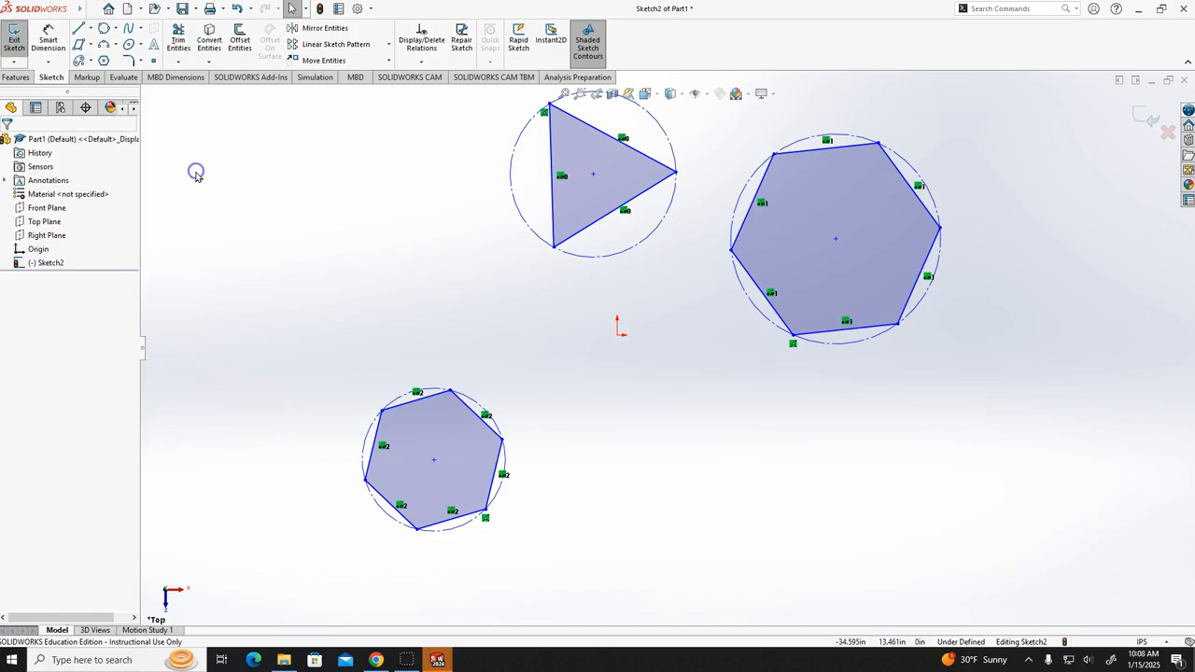
{"action": "left_click", "coordinate": [140, 45]}
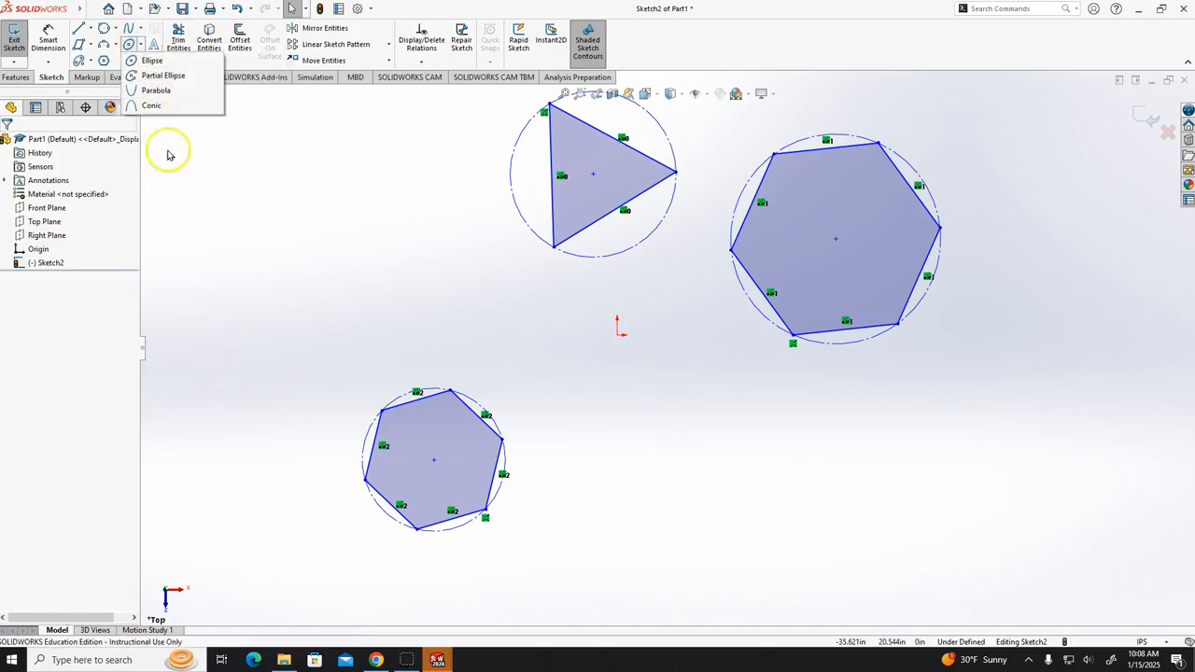
{"action": "left_click", "coordinate": [252, 285]}
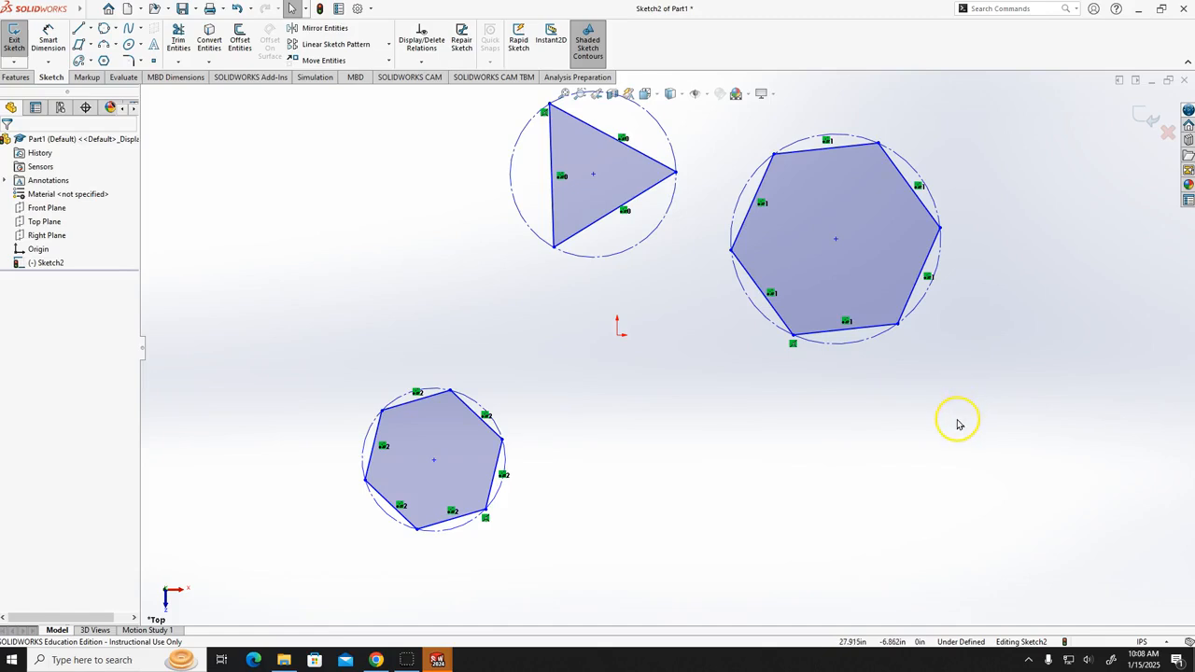
- Delete the triangle and both hexagons from the sketch
{"action": "scroll", "coordinate": [957, 424], "scroll_direction": "up", "scroll_amount": 4}
{"action": "mouse_move", "coordinate": [974, 540]}
{"action": "left_mouse_down"}
{"action": "mouse_move", "coordinate": [695, 417]}
{"action": "mouse_move", "coordinate": [302, 126]}
{"action": "left_mouse_up"}
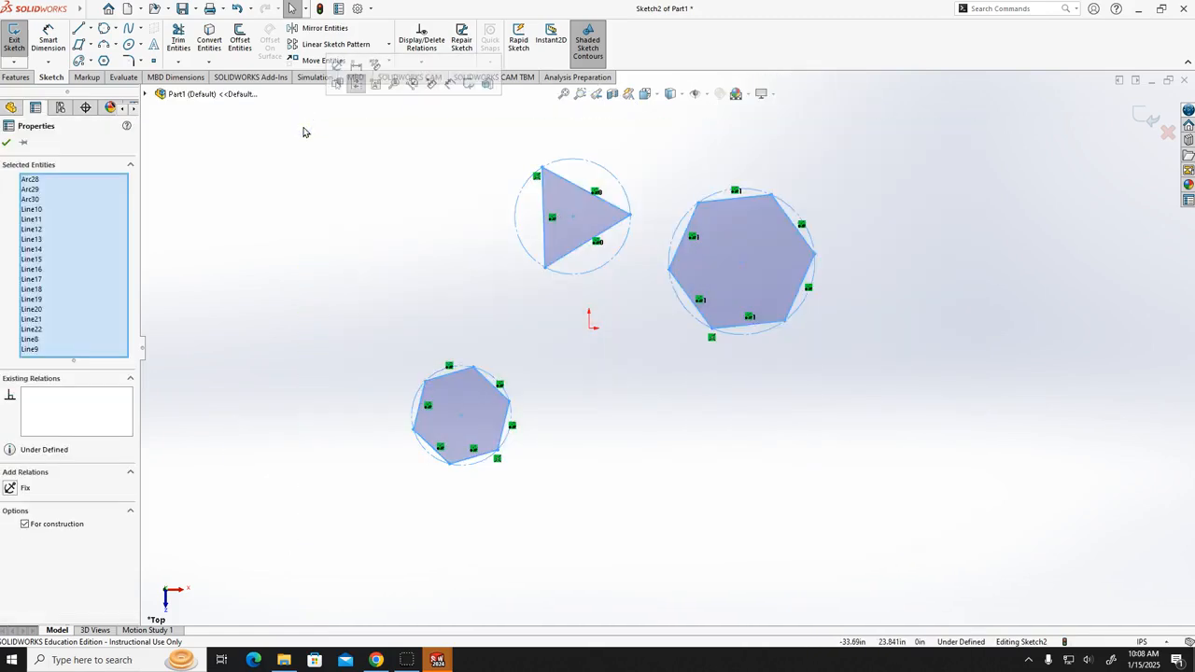
{"action": "key", "text": "Delete"}
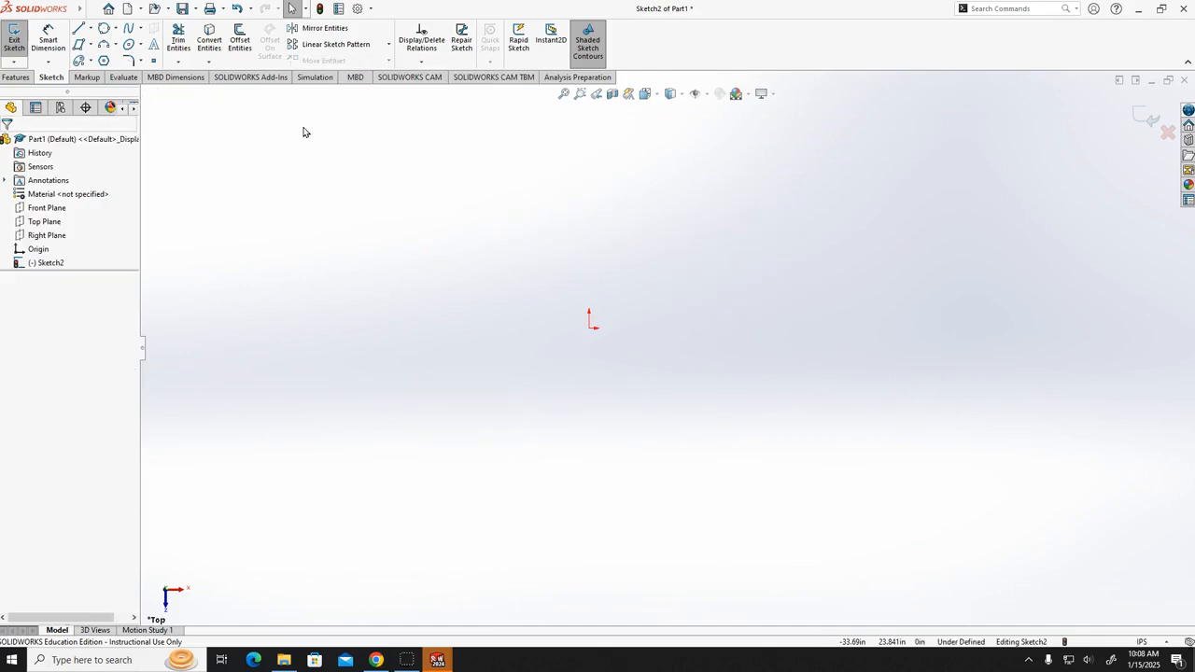
- Sketch a wave-shaped open spline through nine points, running horizontally across the area just above the origin
{"action": "left_click", "coordinate": [129, 29]}
{"action": "left_click", "coordinate": [290, 294]}
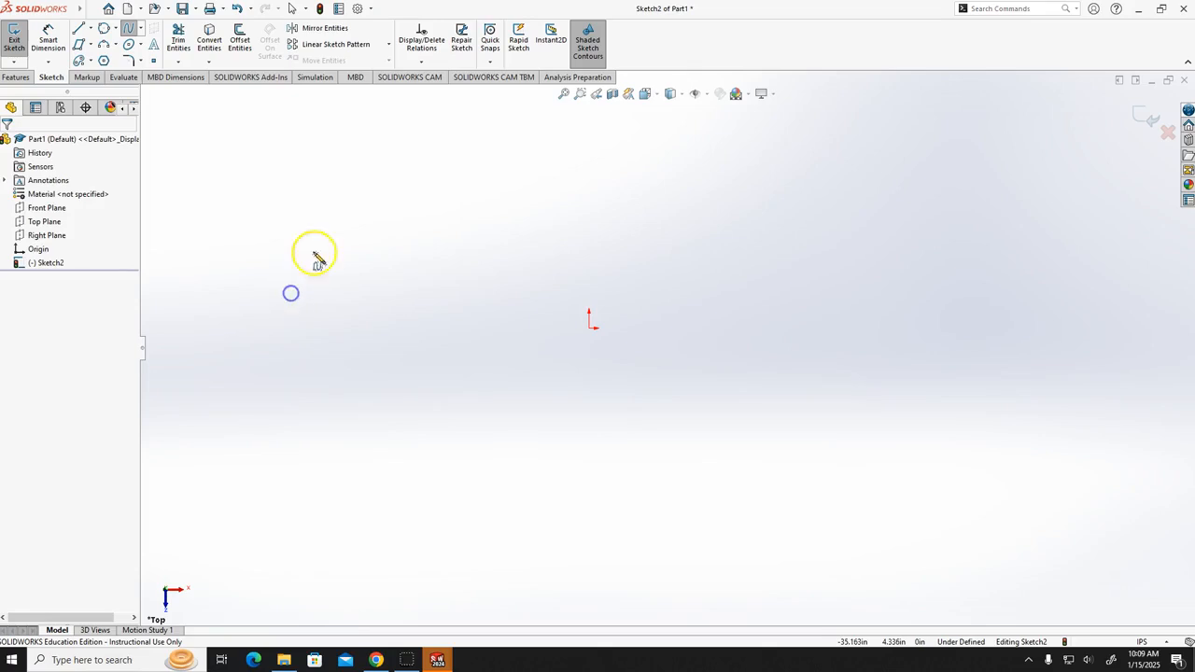
{"action": "left_click", "coordinate": [352, 194]}
{"action": "left_click", "coordinate": [486, 187]}
{"action": "left_click", "coordinate": [573, 292]}
{"action": "left_click", "coordinate": [607, 273]}
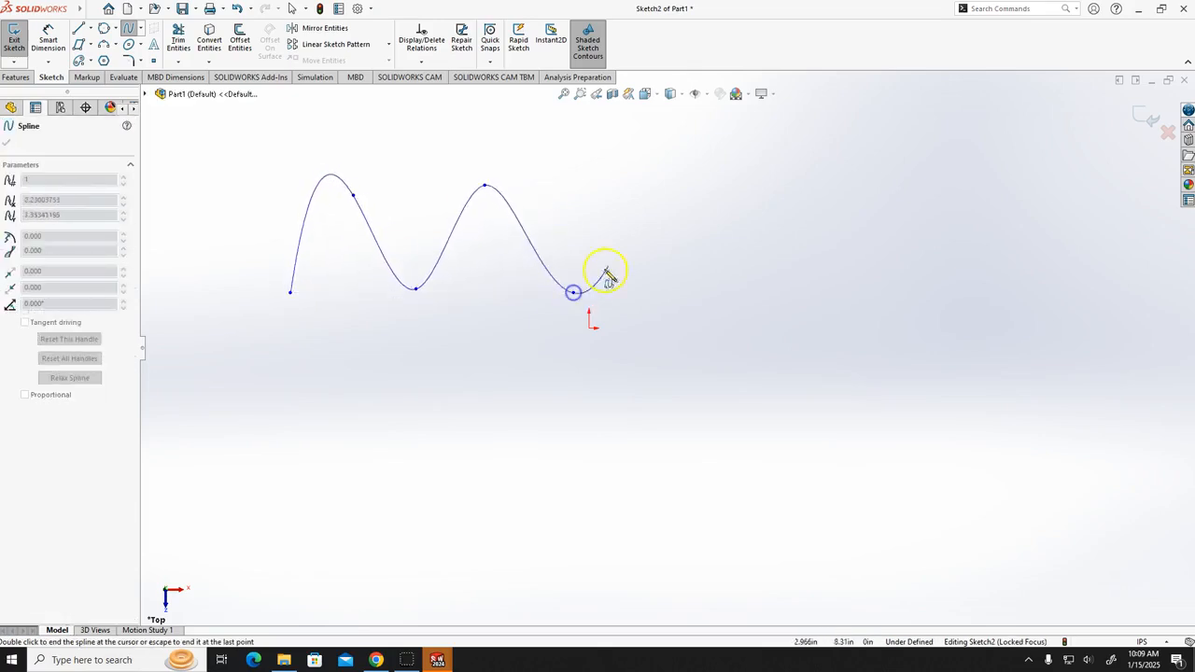
{"action": "left_click", "coordinate": [667, 166]}
{"action": "left_click", "coordinate": [770, 311]}
{"action": "left_click", "coordinate": [843, 195]}
{"action": "left_click", "coordinate": [956, 294]}
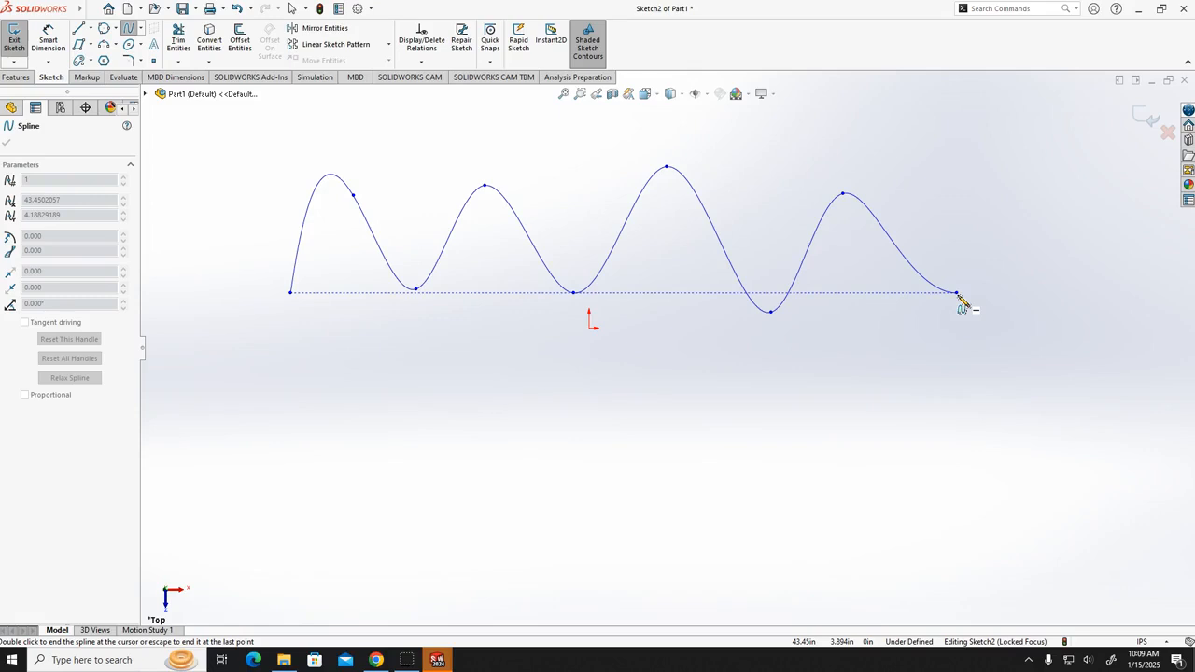
{"action": "double_click", "coordinate": [958, 295]}
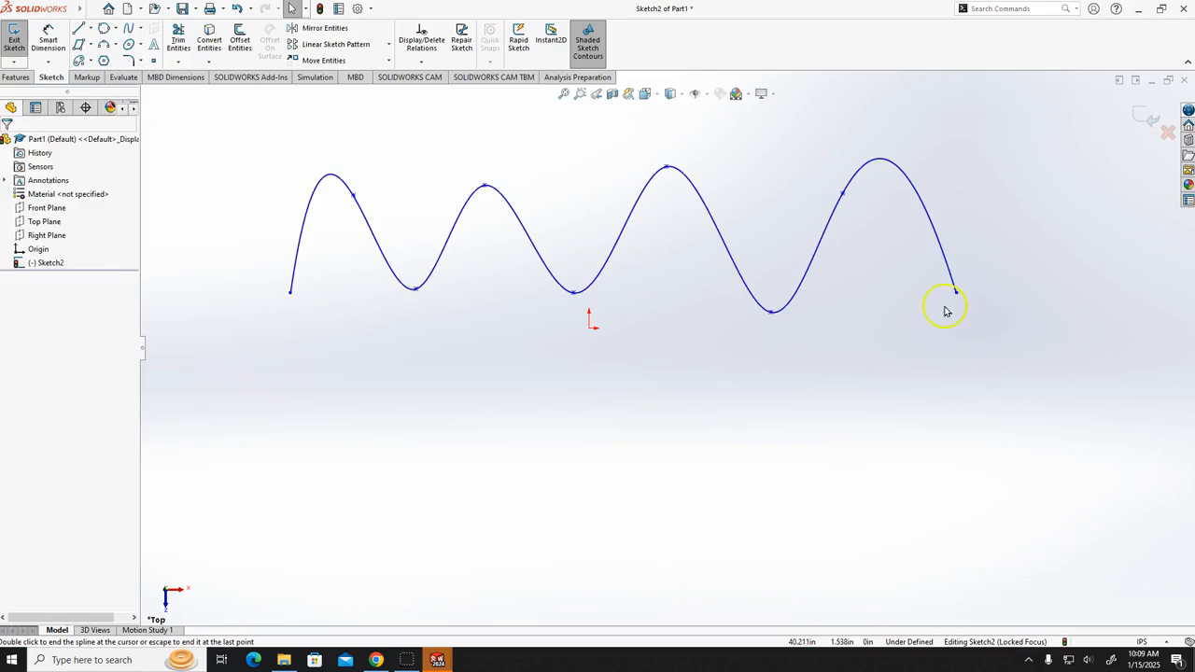
- Sketch a style spline below the wave-shaped spline, placing seven control vertices in a zigzag
{"action": "left_click", "coordinate": [142, 31]}
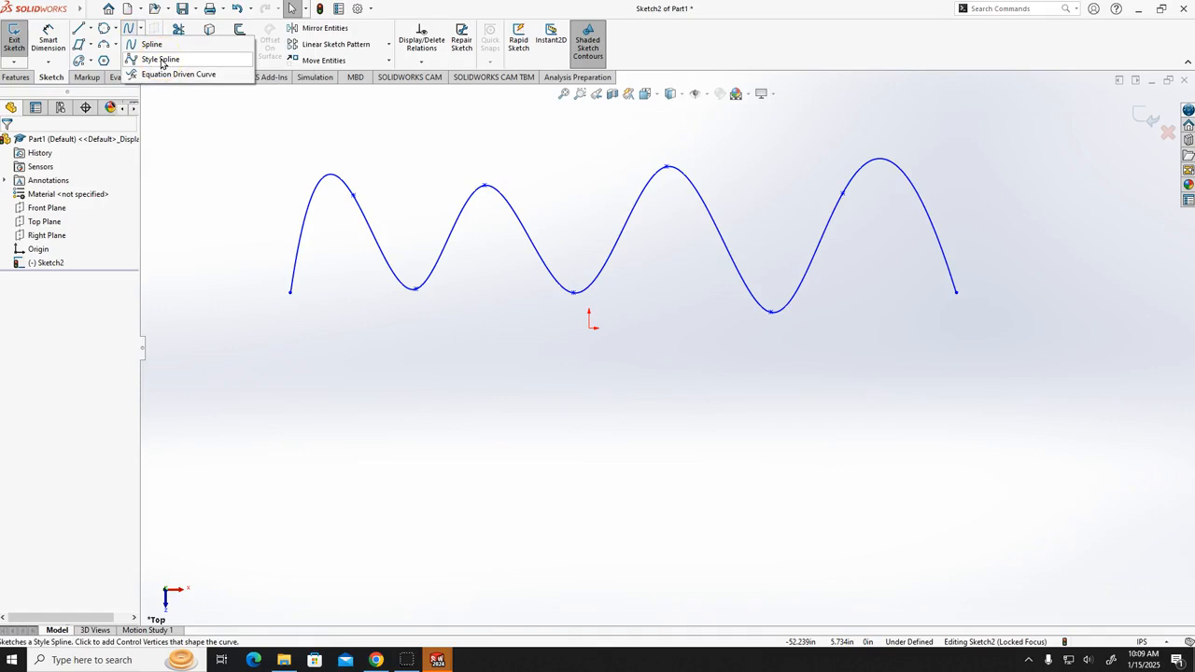
{"action": "left_click", "coordinate": [161, 60]}
{"action": "left_click", "coordinate": [297, 457]}
{"action": "left_click", "coordinate": [356, 346]}
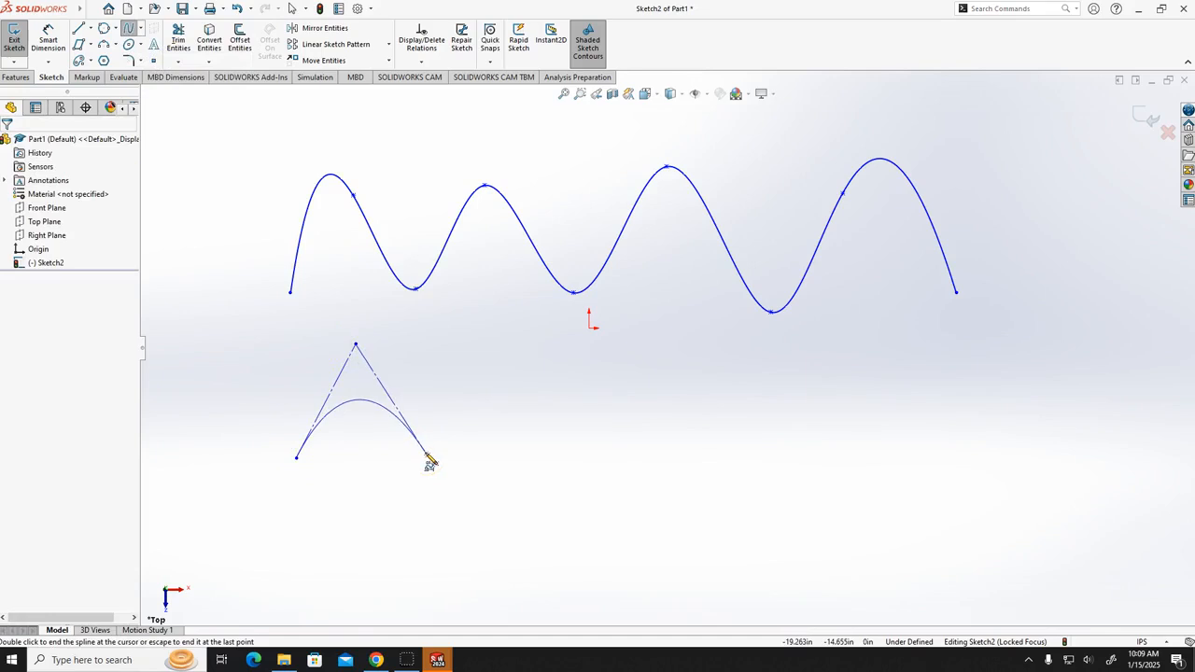
{"action": "left_click", "coordinate": [426, 452]}
{"action": "left_click", "coordinate": [552, 348]}
{"action": "left_click", "coordinate": [603, 445]}
{"action": "left_click", "coordinate": [737, 367]}
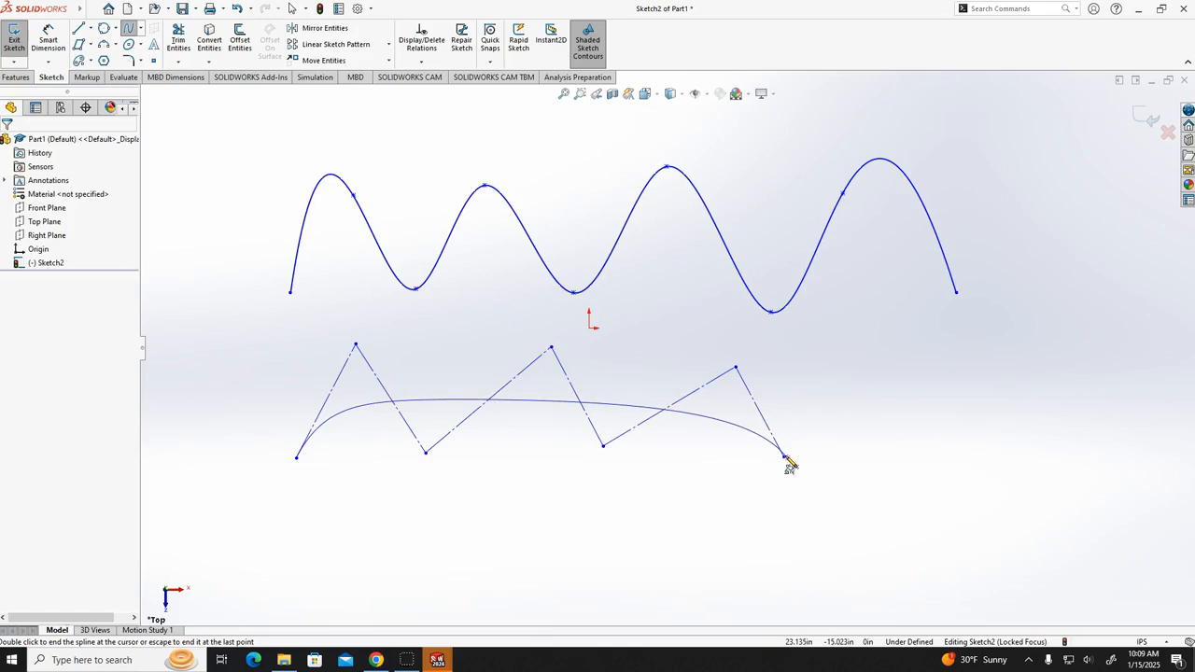
{"action": "left_click", "coordinate": [784, 457]}
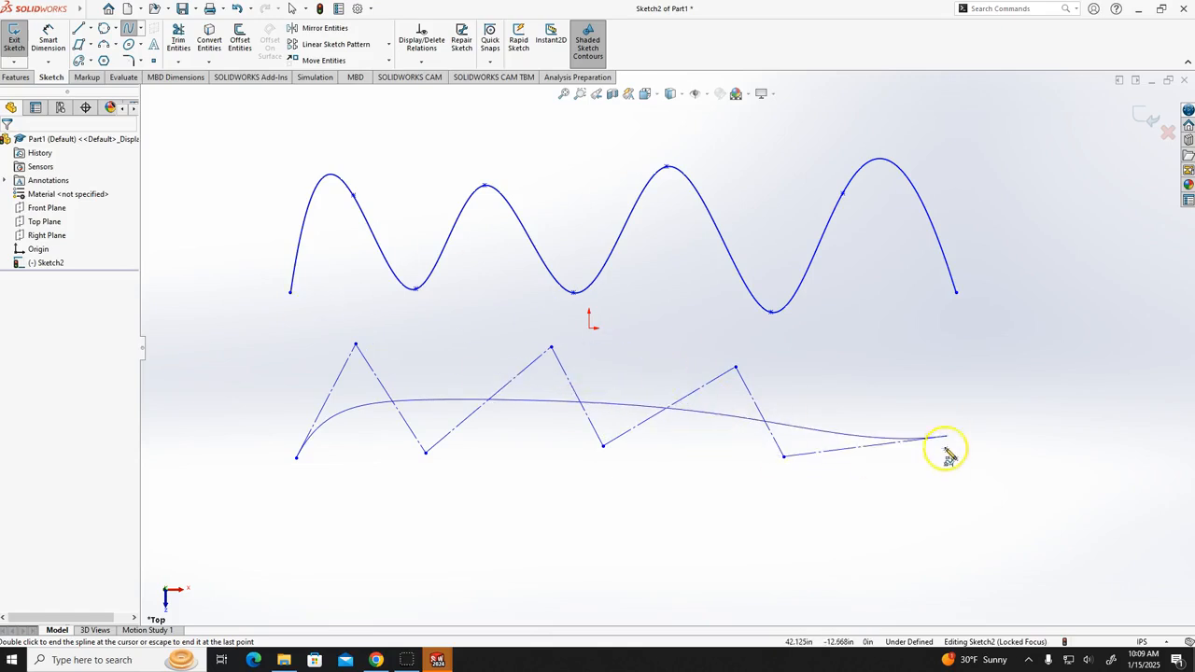
{"action": "key", "text": "Escape"}
{"action": "key", "text": "Escape"}
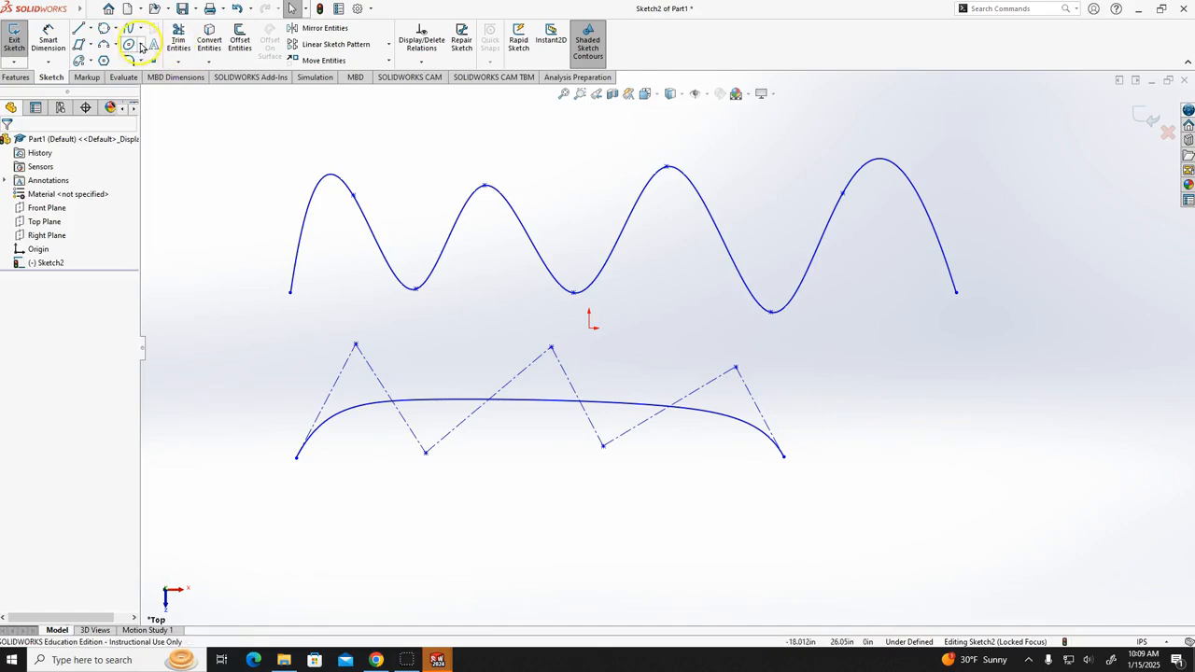
- Sketch an ellipse to the right of the style spline, with radii of about 5.04 in and 1.95 in
{"action": "left_click", "coordinate": [142, 47]}
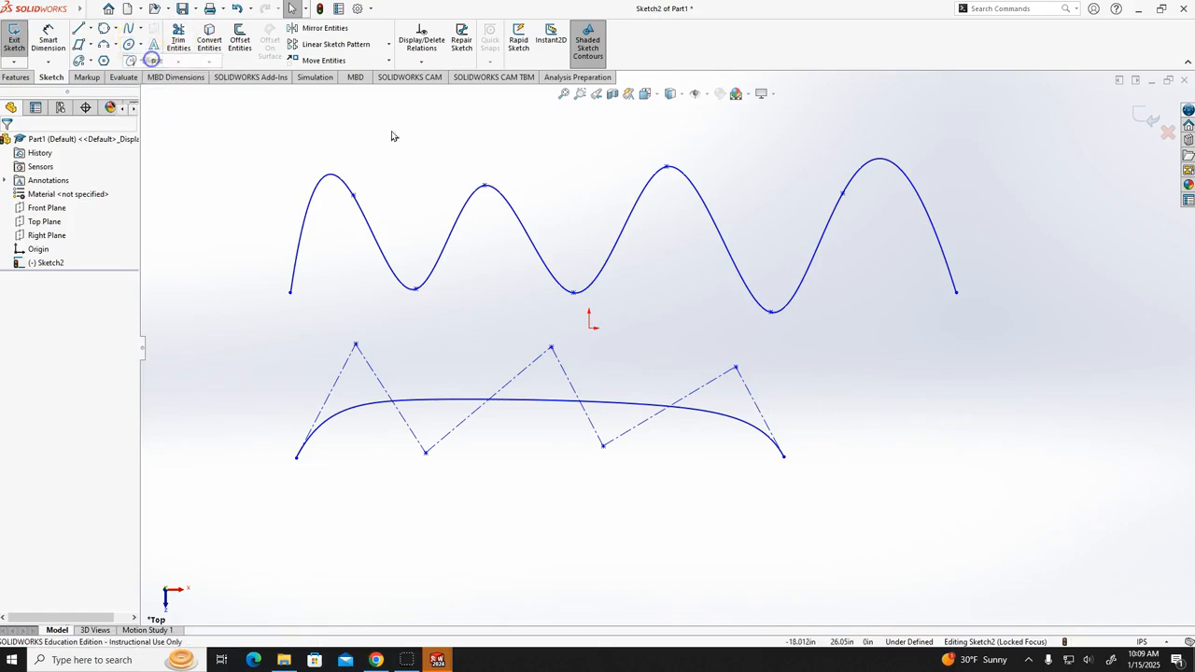
{"action": "left_click", "coordinate": [937, 399]}
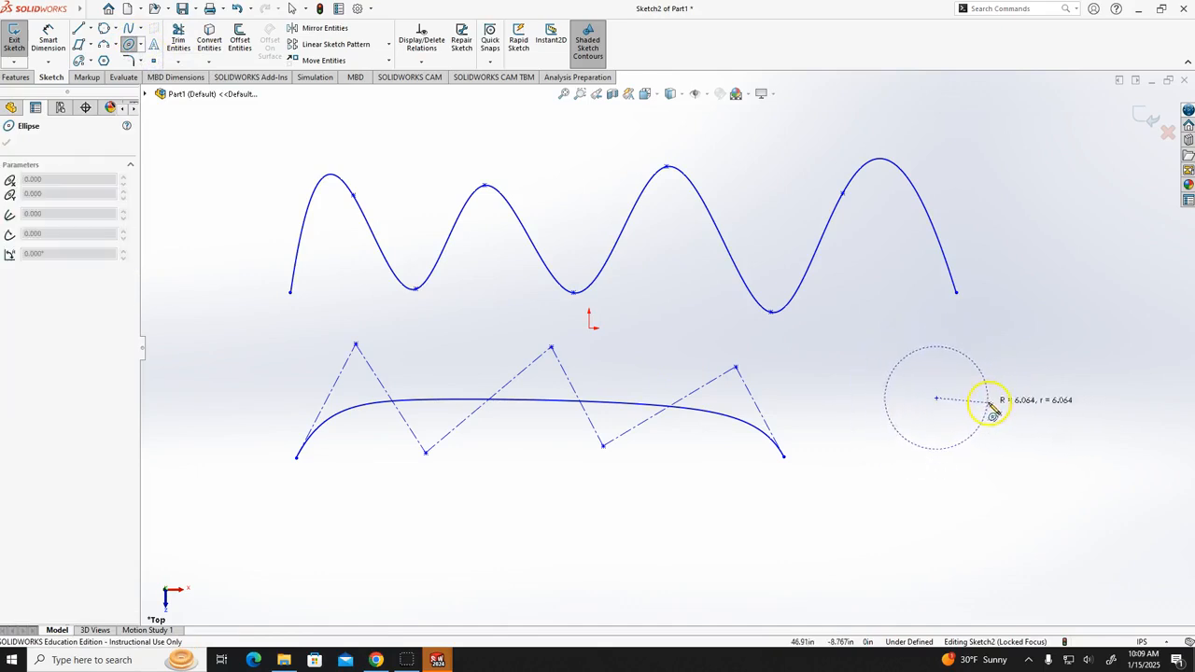
{"action": "left_click", "coordinate": [979, 404]}
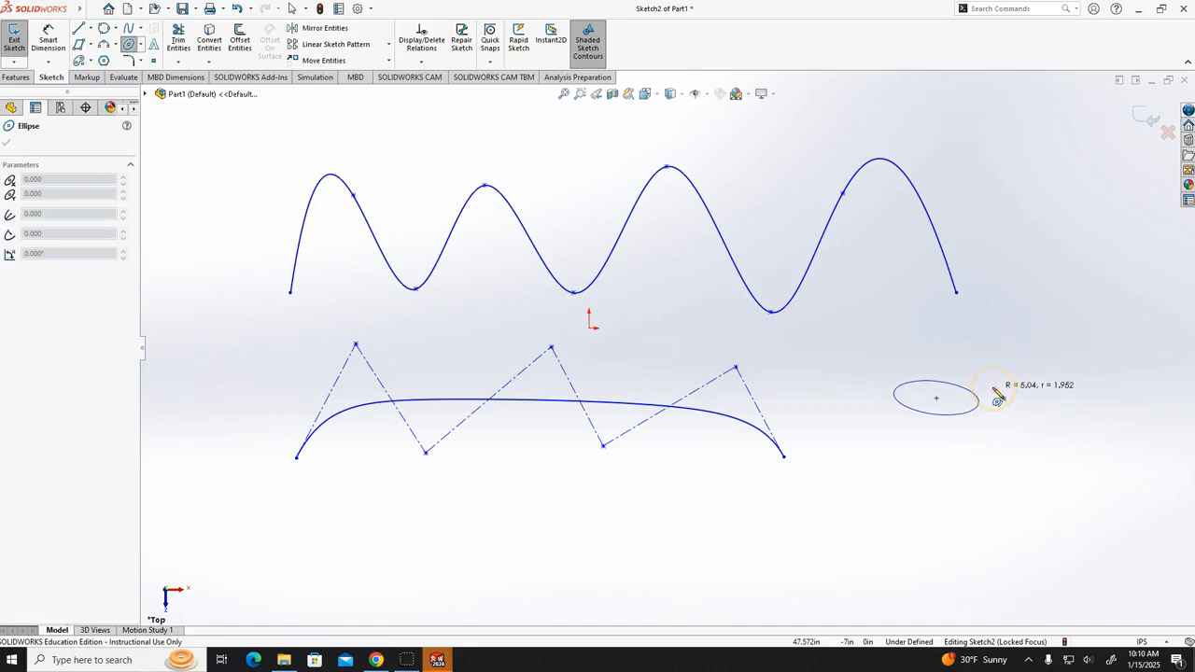
{"action": "left_click", "coordinate": [995, 390]}
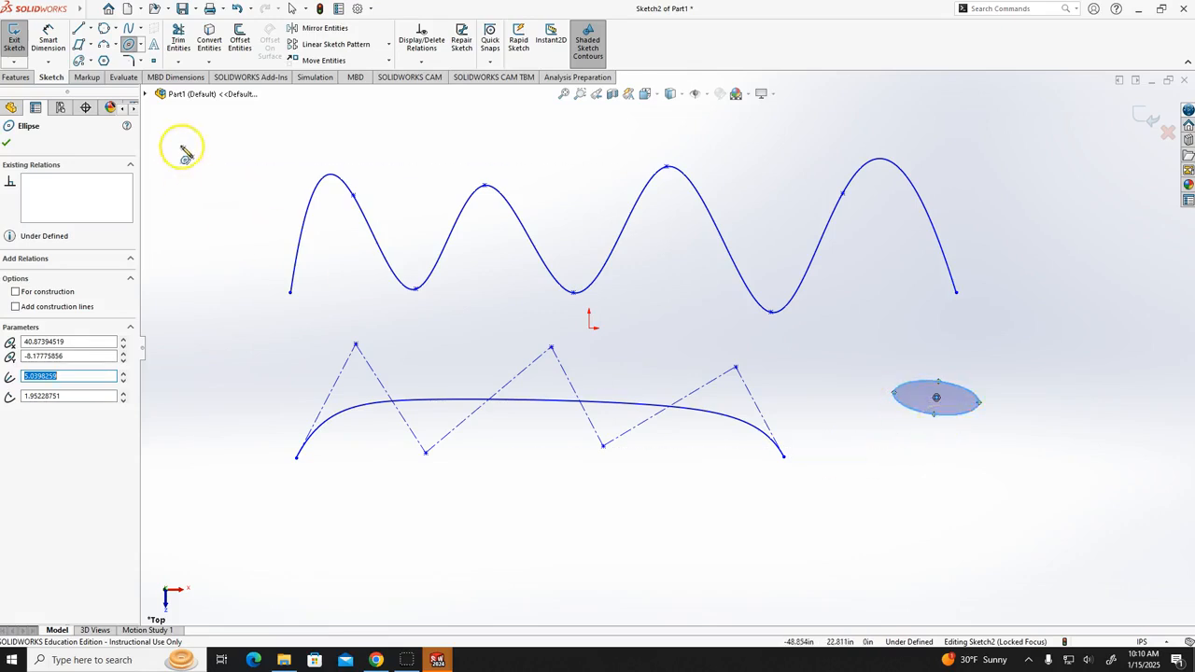
- Start another ellipse with the Ellipse tool
{"action": "left_click", "coordinate": [142, 47]}
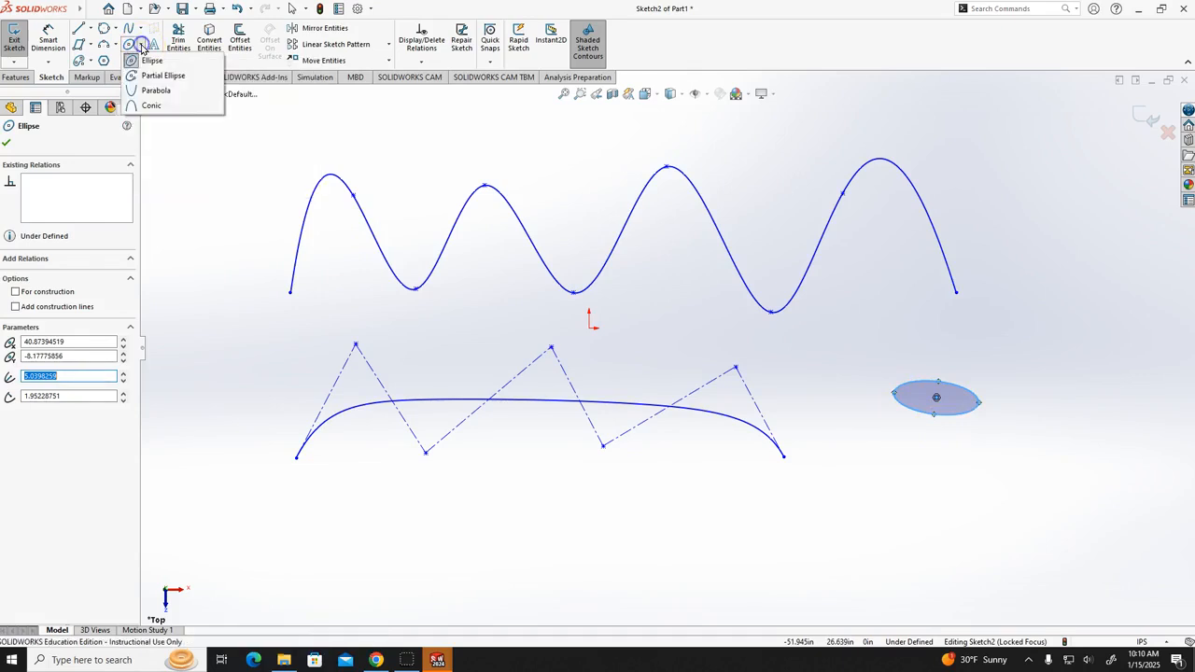
{"action": "left_click", "coordinate": [153, 61]}
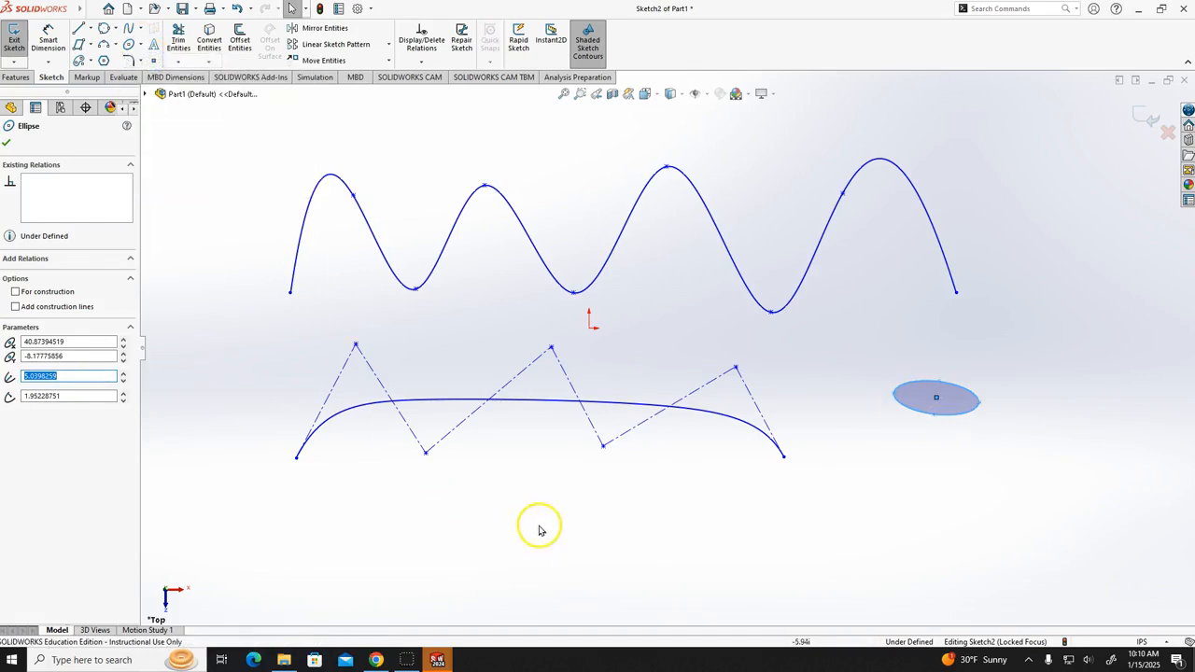
- Draw a horizontal ellipse centred below the splines with a major radius of about 56.97 in and a minor radius of about 21.35 in
{"action": "key", "text": "Escape"}
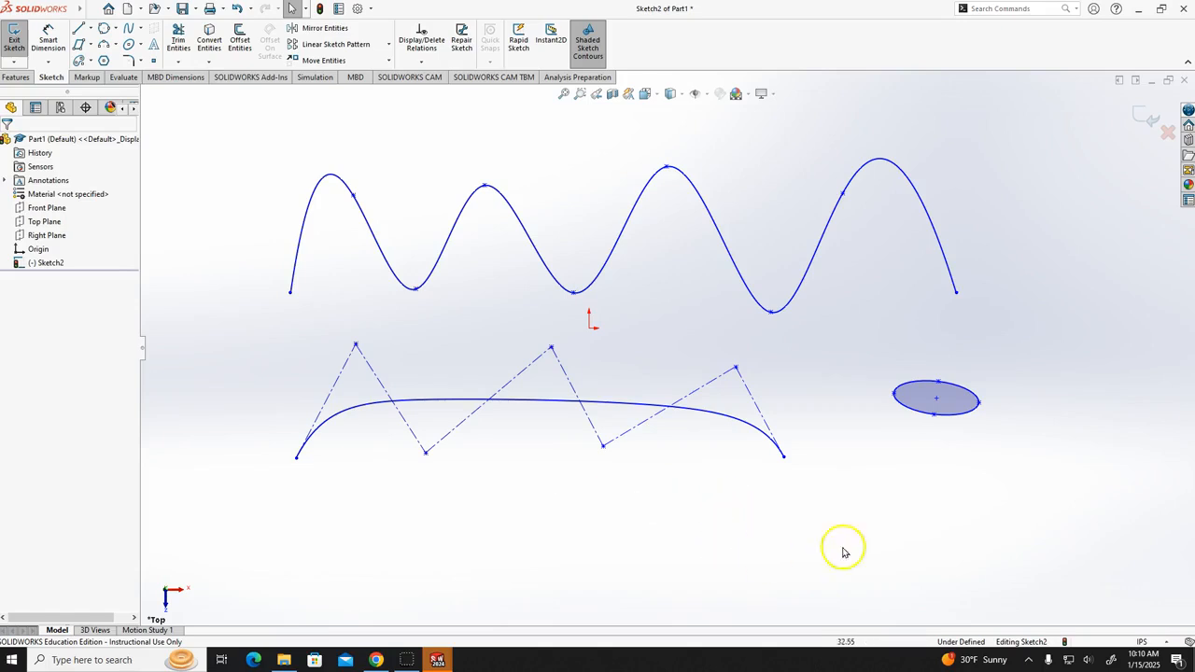
{"action": "left_click", "coordinate": [125, 44]}
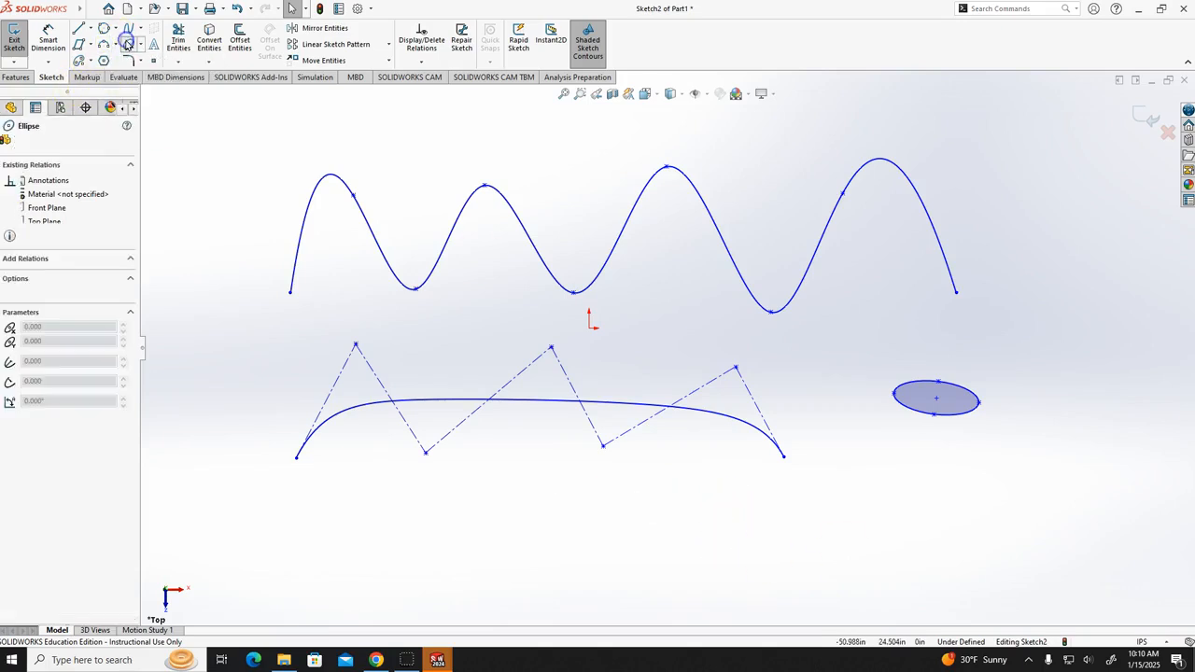
{"action": "left_click", "coordinate": [556, 483]}
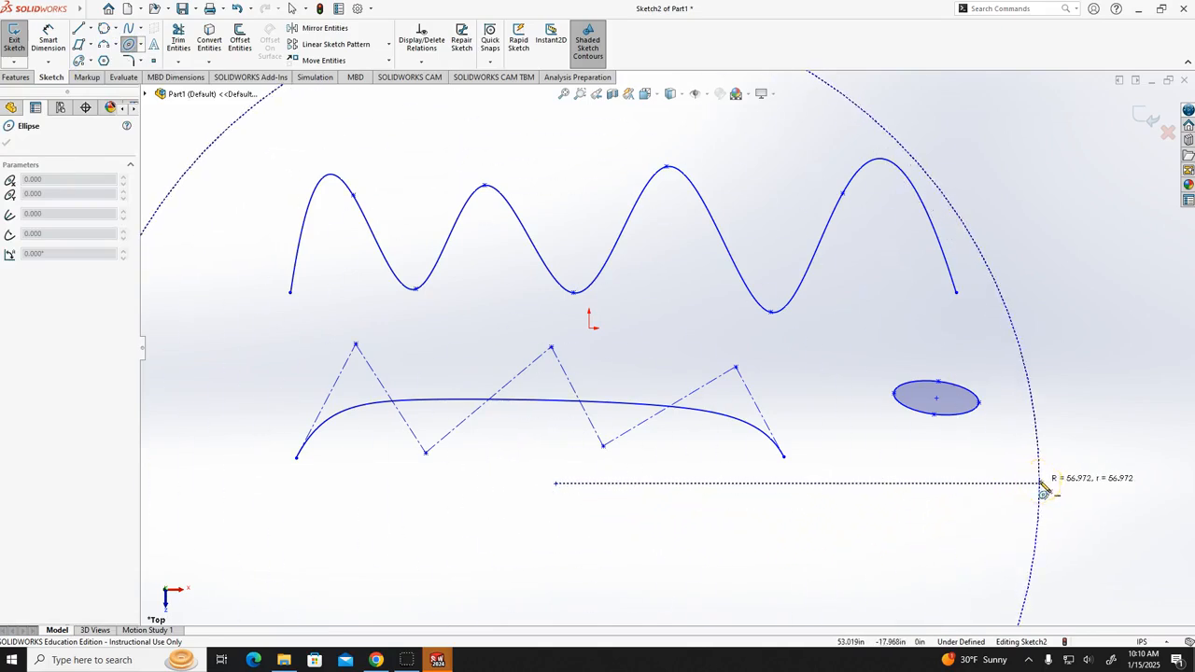
{"action": "left_click", "coordinate": [1042, 483]}
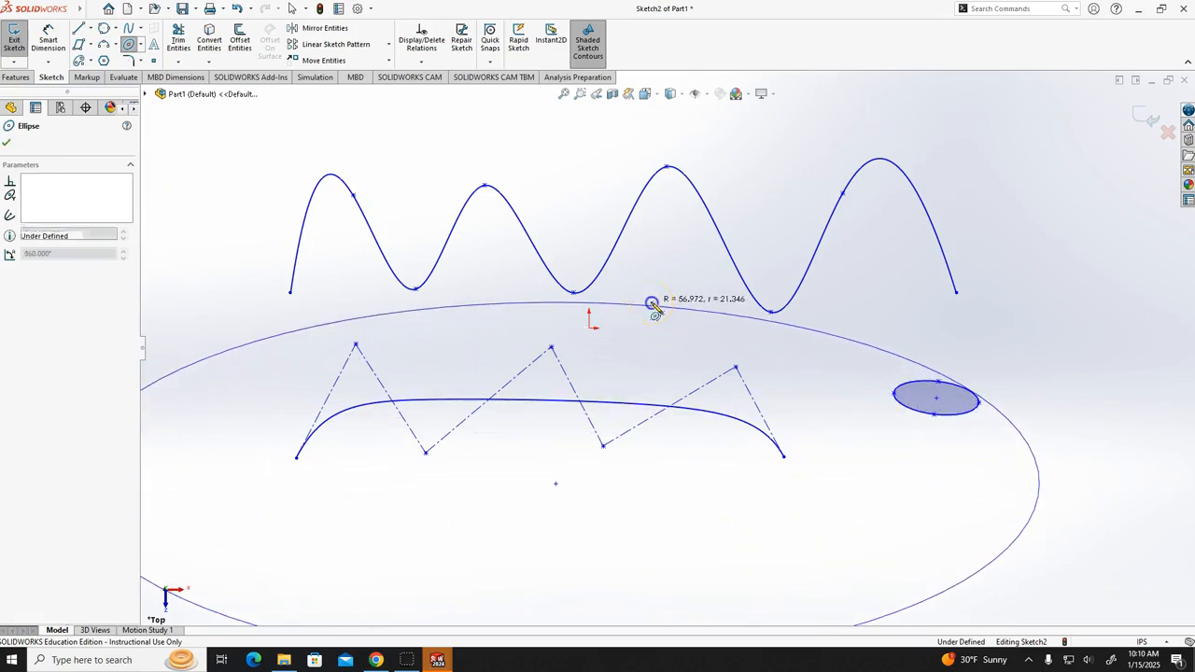
{"action": "left_click", "coordinate": [655, 309]}
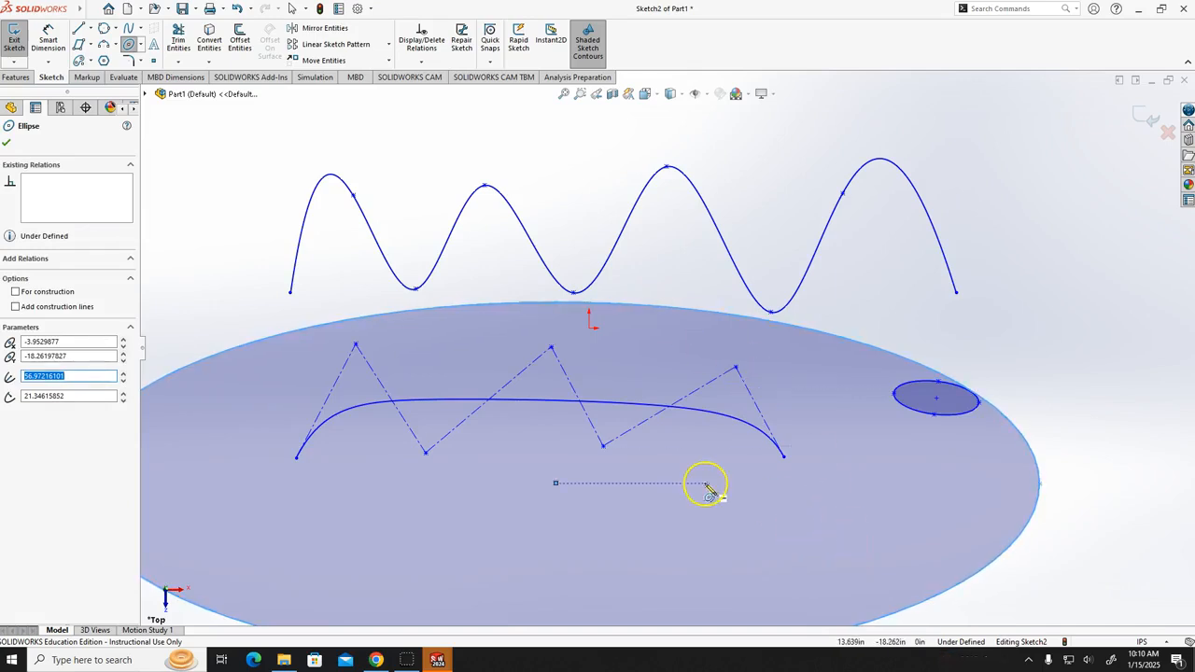
- Delete all the practice splines and ellipses so that the sketch is empty
{"action": "scroll", "coordinate": [705, 484], "scroll_direction": "up", "scroll_amount": 7}
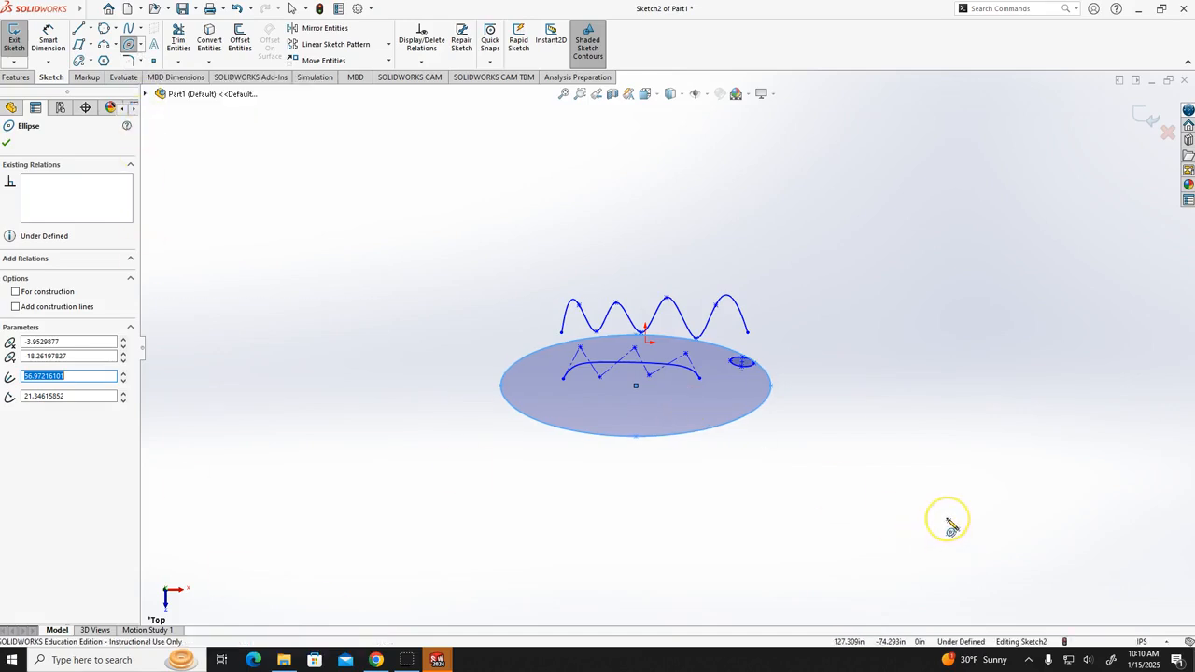
{"action": "key", "text": "Escape"}
{"action": "left_click_drag", "start_coordinate": [902, 536], "coordinate": [381, 258]}
{"action": "key", "text": "Delete"}
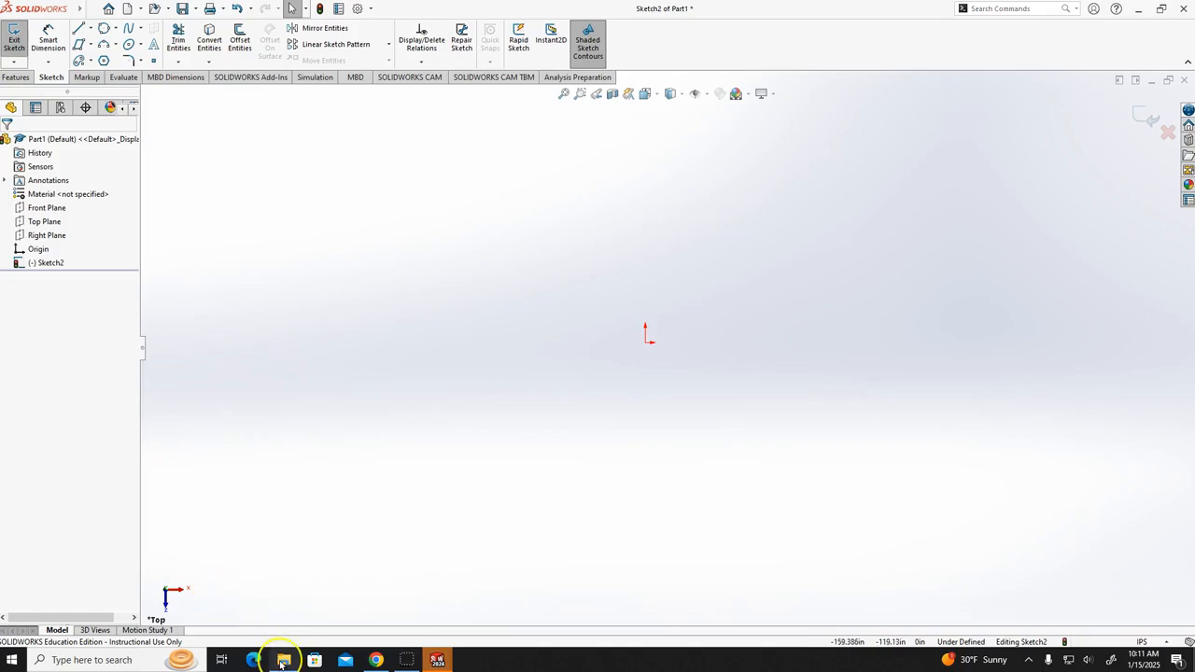
- Switch to Chrome and open the Canvas course SP25.ENME.1011.20638
{"action": "mouse_move", "coordinate": [271, 663]}
{"action": "left_click", "coordinate": [375, 660]}
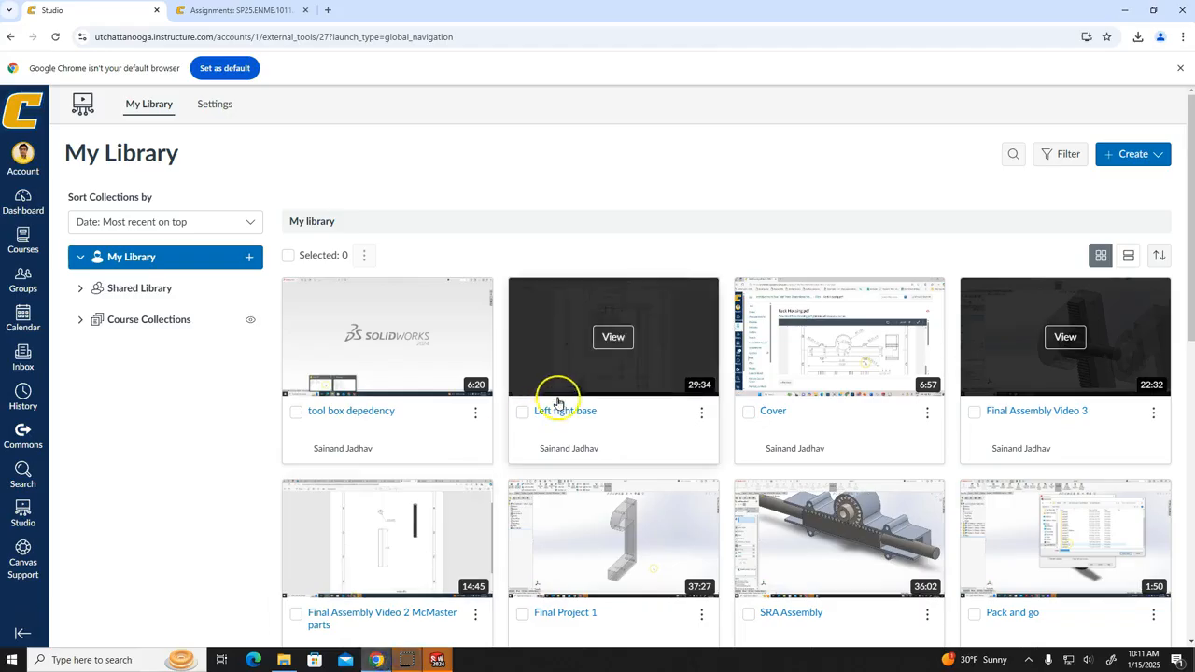
{"action": "left_click", "coordinate": [229, 11]}
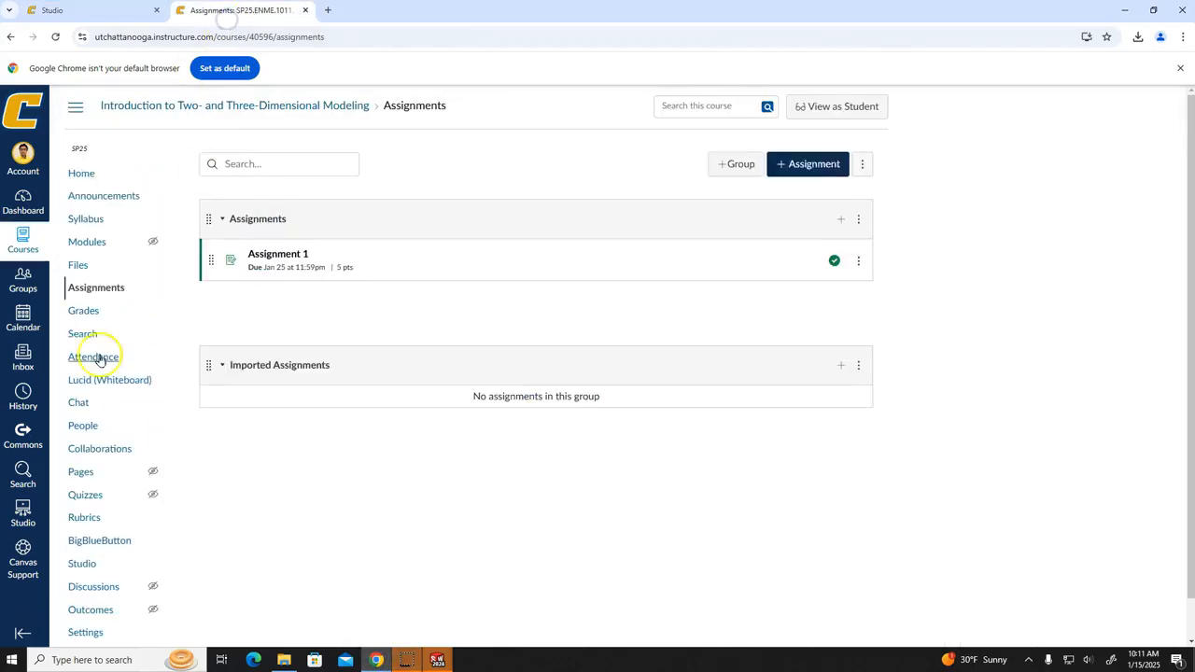
{"action": "left_click", "coordinate": [23, 240]}
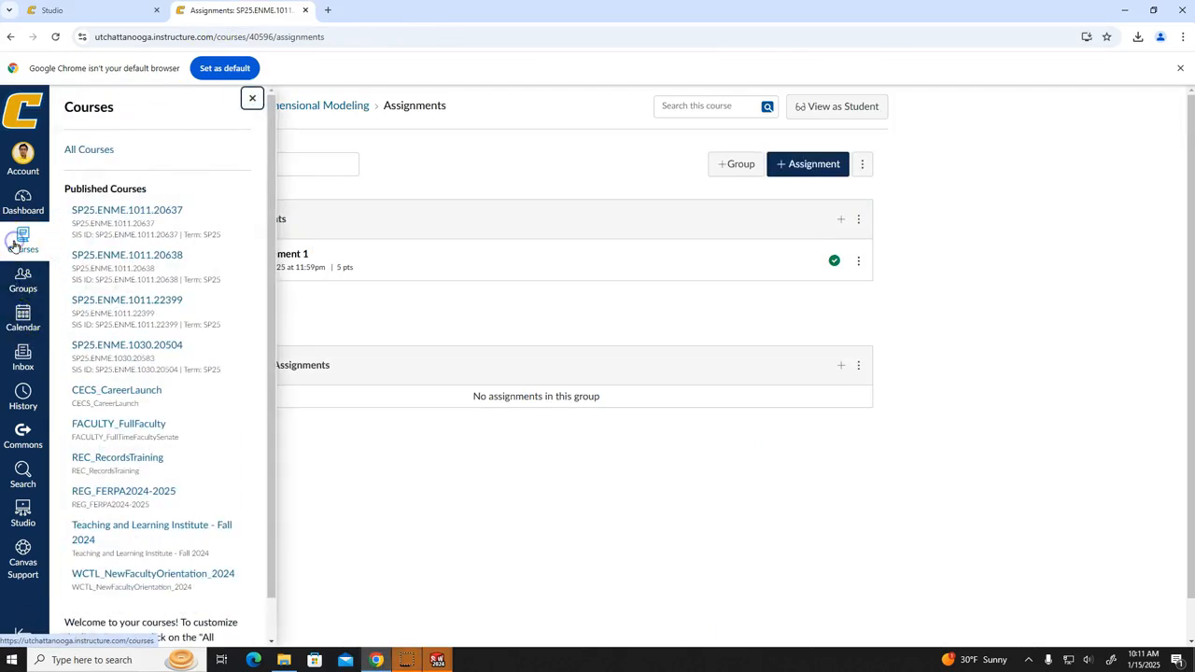
{"action": "left_click", "coordinate": [152, 264]}
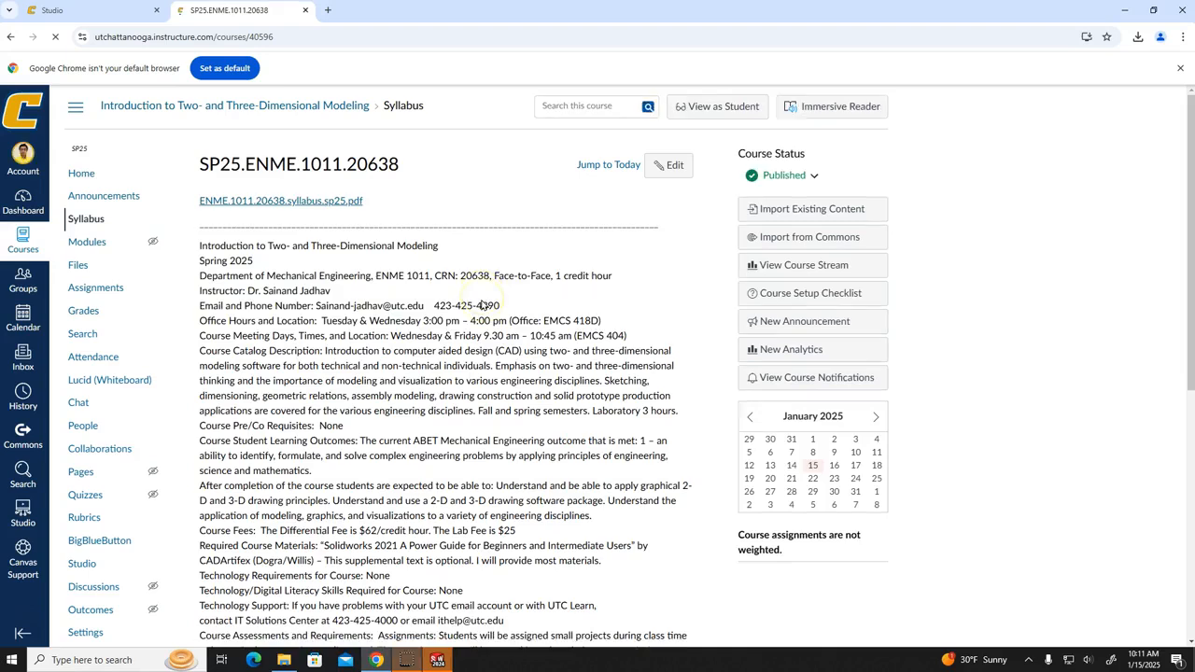
- Open LineExample1.pdf from the Lecture 2 folder of the course's lecture material
{"action": "left_click", "coordinate": [80, 265]}
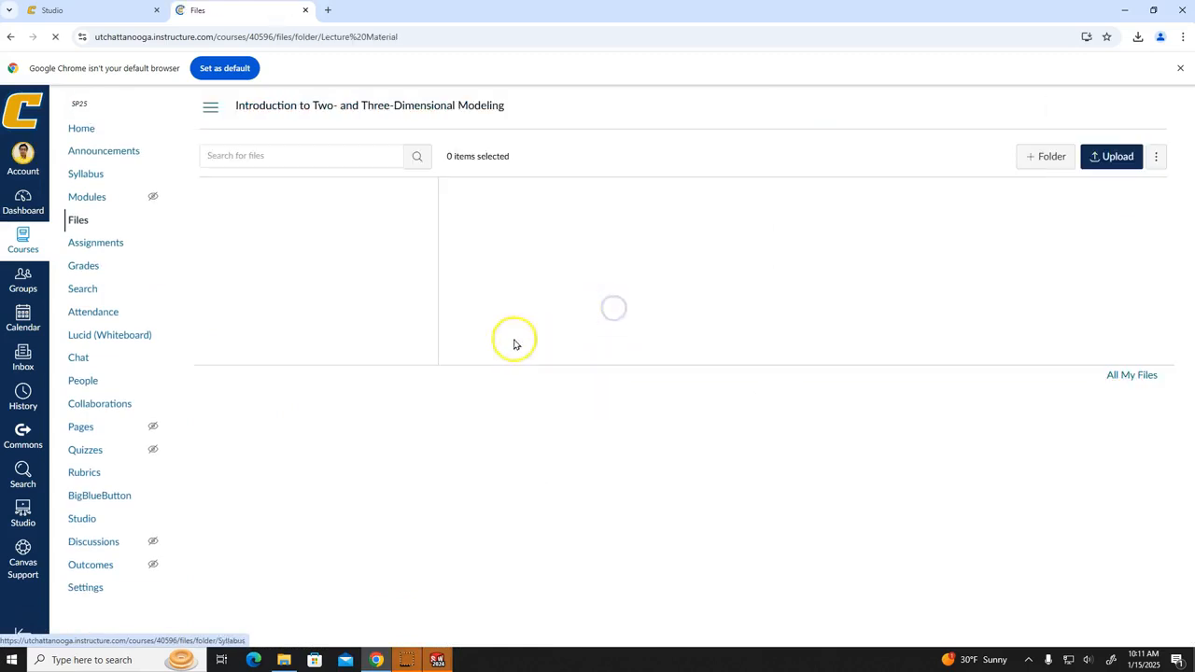
{"action": "left_click", "coordinate": [588, 270]}
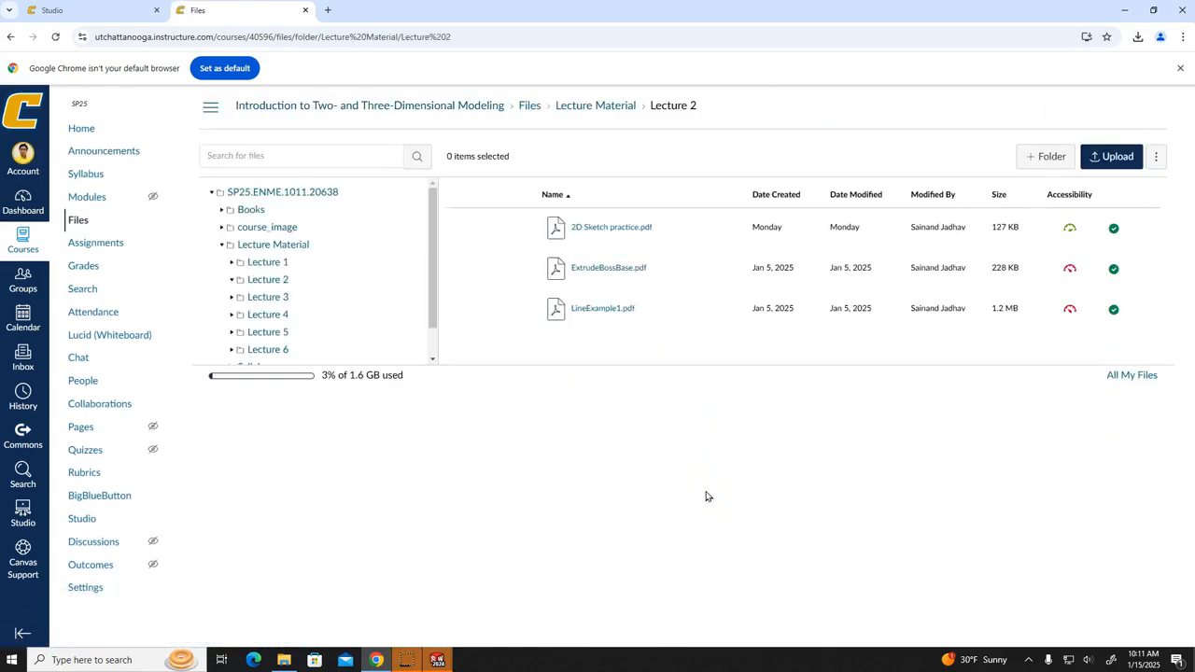
{"action": "left_click", "coordinate": [593, 311]}
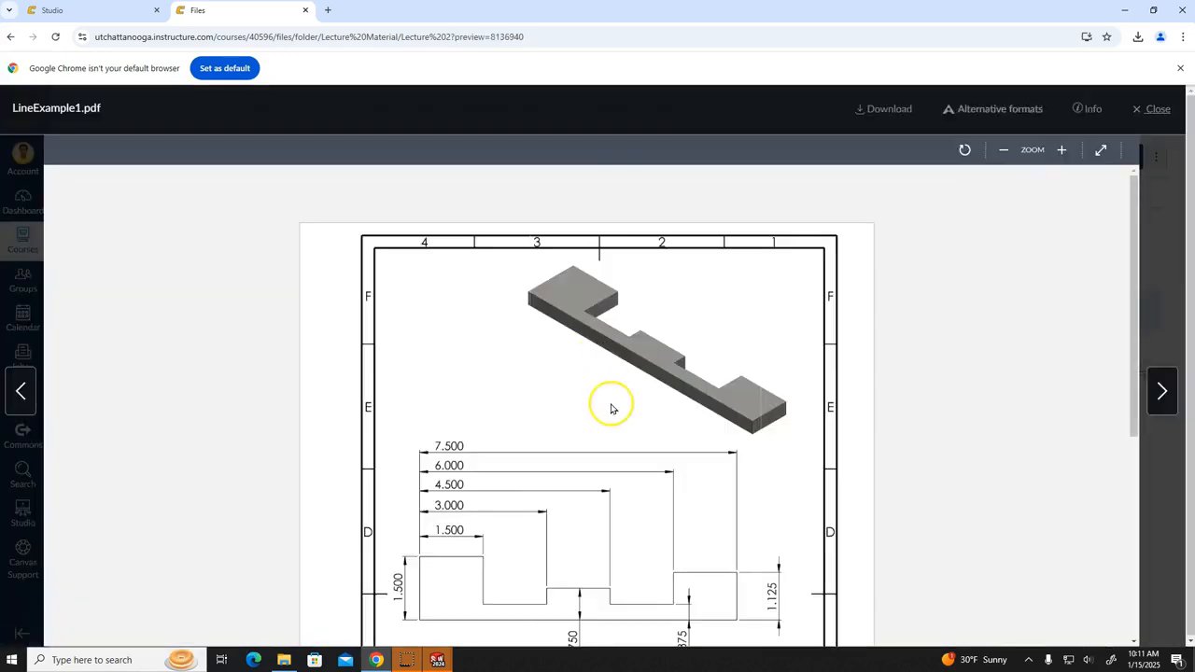
- Examine the part views and dimensions in the LineExample1 drawing and close its preview
{"action": "scroll", "coordinate": [607, 405], "scroll_direction": "down", "scroll_amount": 4}
{"action": "scroll", "coordinate": [593, 410], "scroll_direction": "up", "scroll_amount": 3}
{"action": "scroll", "coordinate": [589, 408], "scroll_direction": "down", "scroll_amount": 3}
{"action": "scroll", "coordinate": [589, 423], "scroll_direction": "up", "scroll_amount": 3}
{"action": "scroll", "coordinate": [588, 423], "scroll_direction": "up", "scroll_amount": 2}
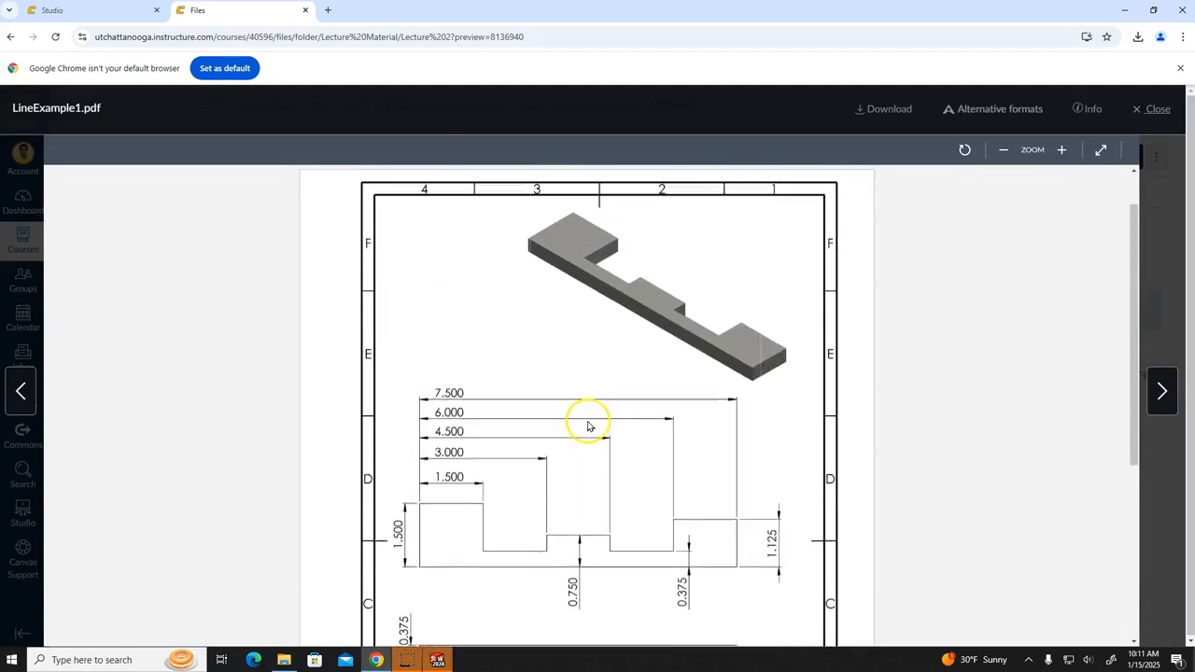
{"action": "scroll", "coordinate": [629, 476], "scroll_direction": "down", "scroll_amount": 2}
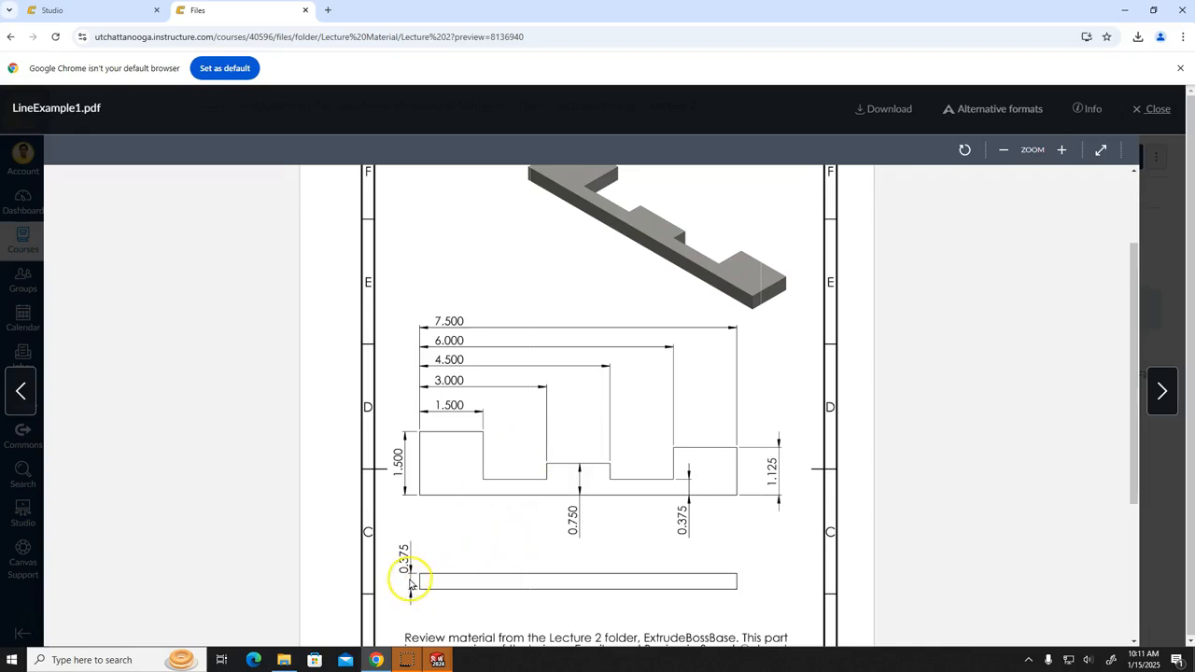
{"action": "left_click", "coordinate": [1154, 108]}
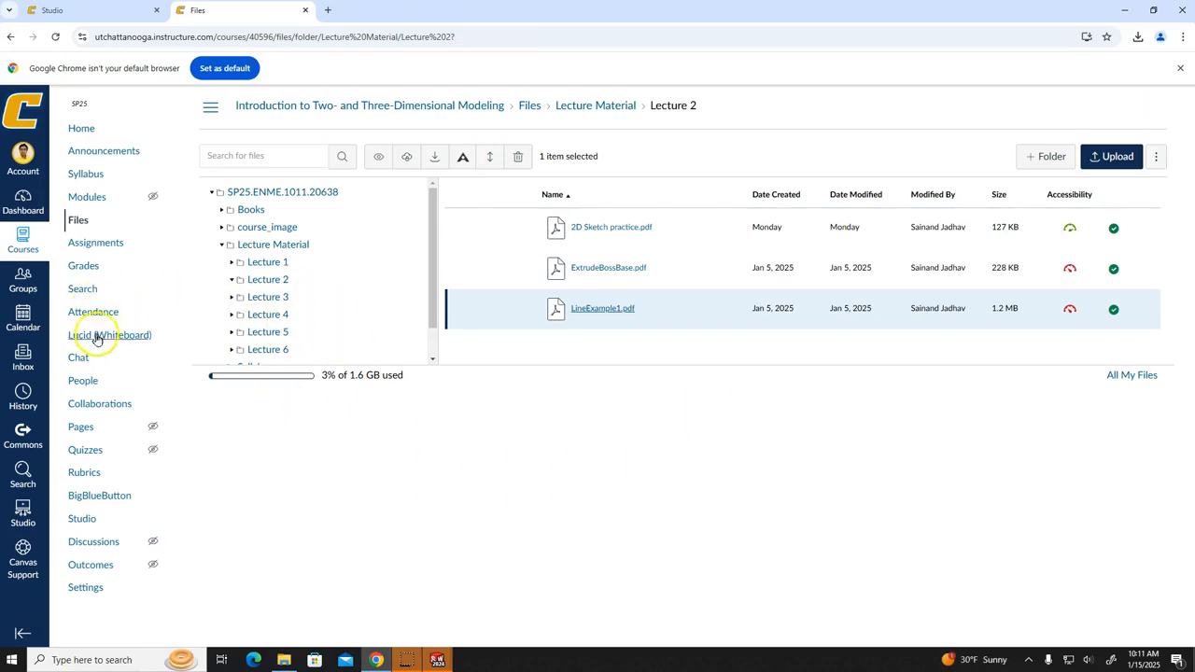
- Open Assignment 1 of the course and preview its attached Example 1.pdf
{"action": "left_click", "coordinate": [95, 243]}
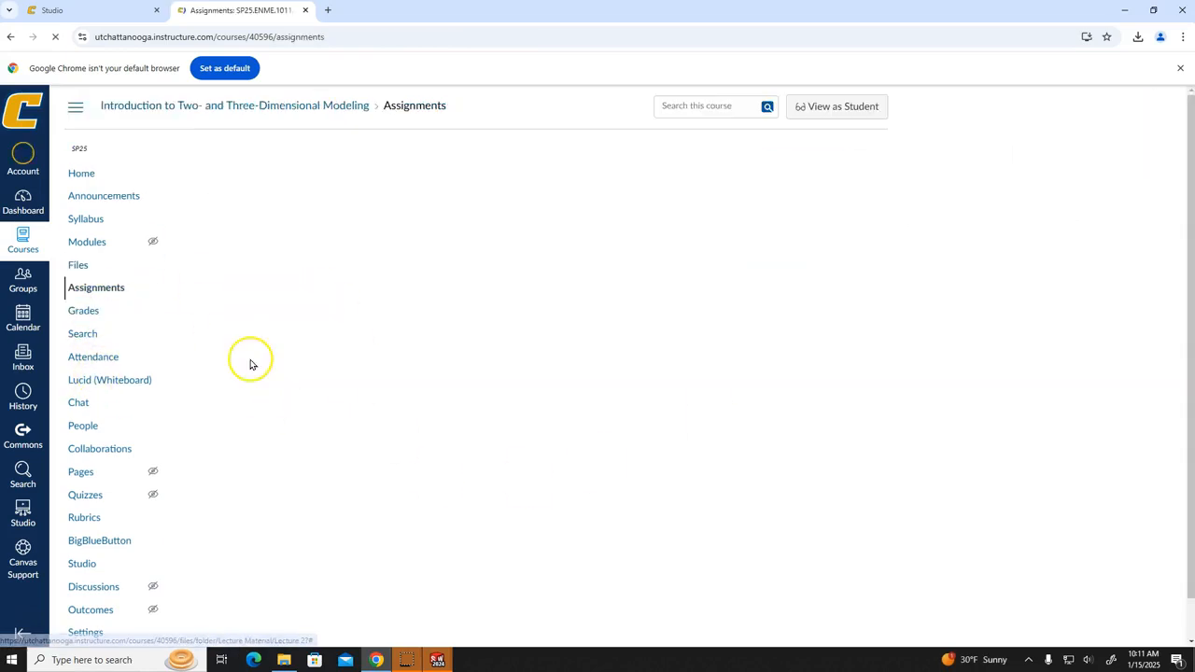
{"action": "left_click", "coordinate": [285, 254]}
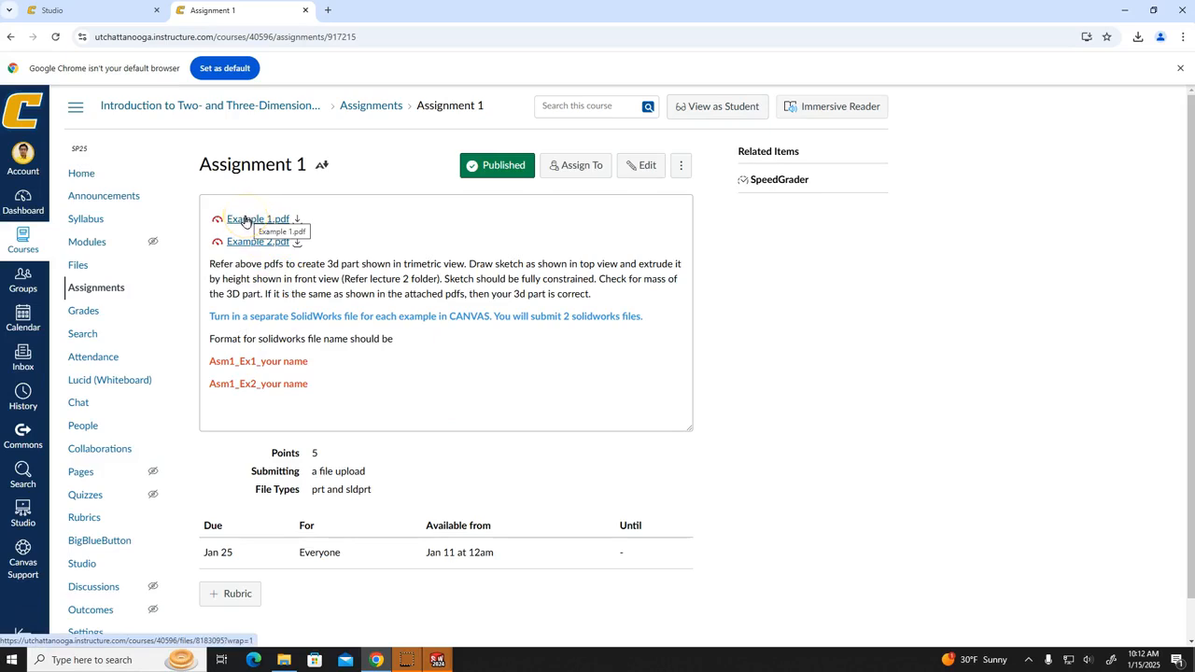
{"action": "left_click", "coordinate": [246, 220]}
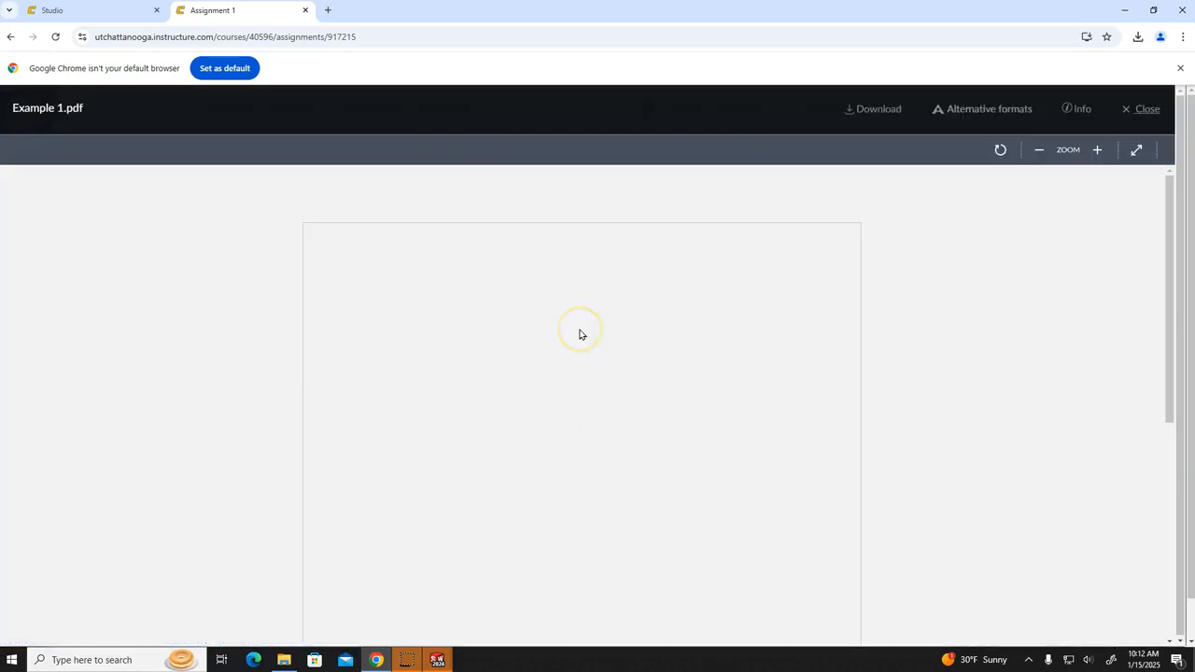
- Examine the top, front and trimetric views and the title block of the Example 1 drawing, and close the preview
{"action": "scroll", "coordinate": [619, 401], "scroll_direction": "down", "scroll_amount": 2}
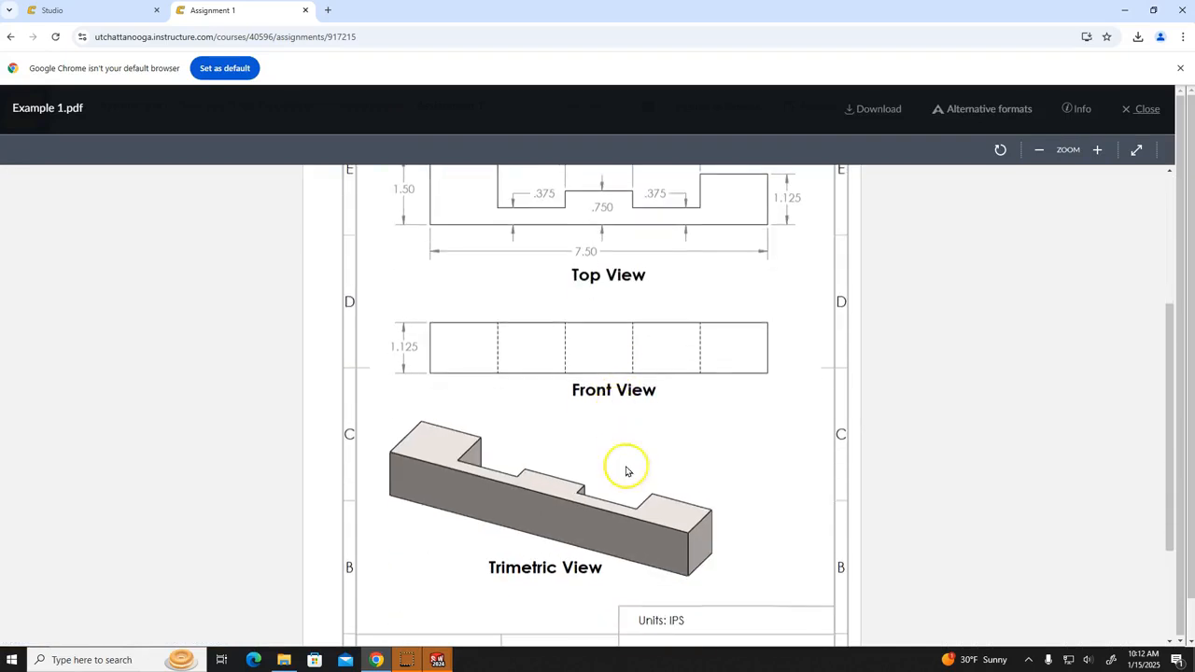
{"action": "scroll", "coordinate": [640, 490], "scroll_direction": "up", "scroll_amount": 1}
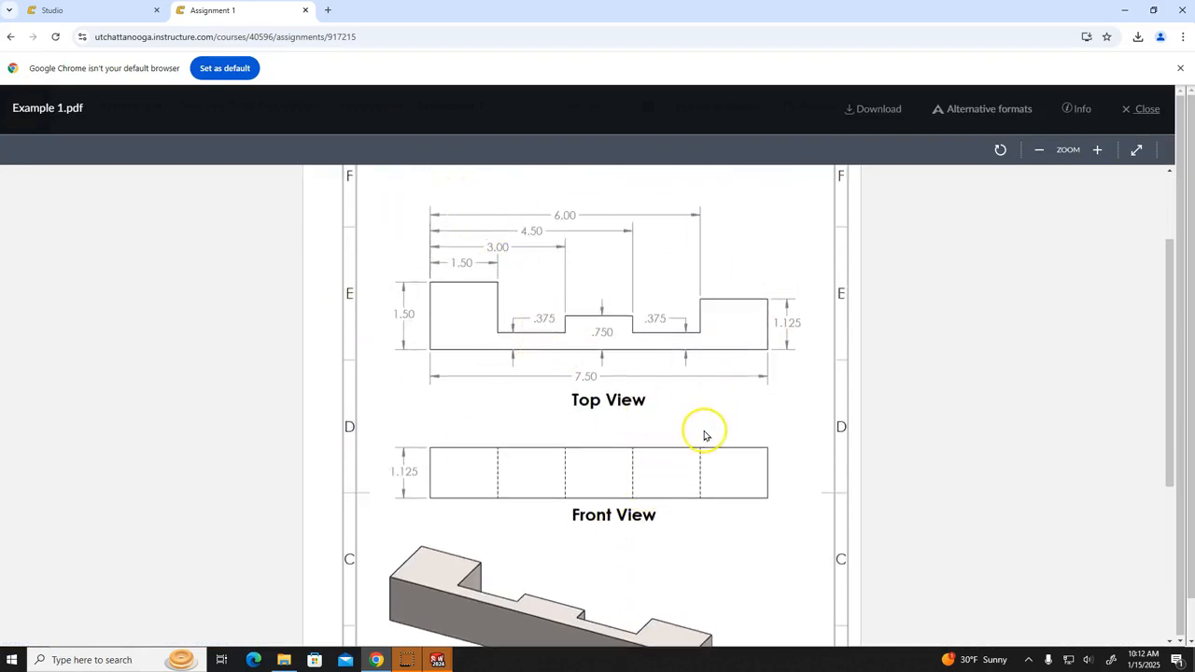
{"action": "scroll", "coordinate": [678, 540], "scroll_direction": "down", "scroll_amount": 2}
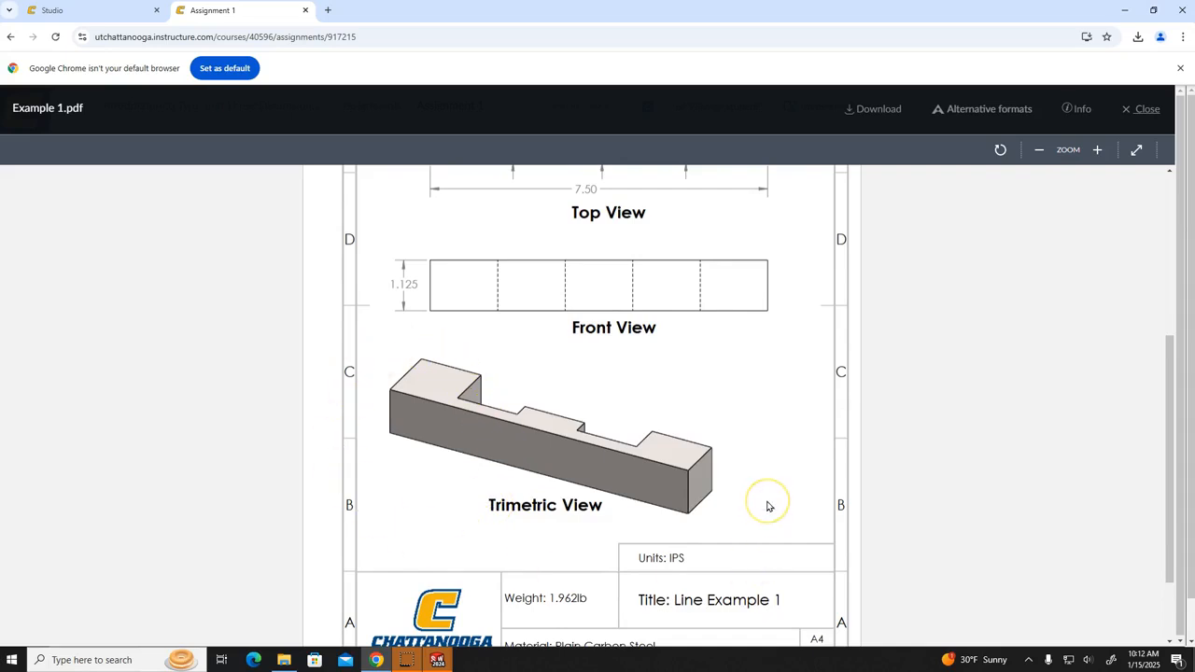
{"action": "scroll", "coordinate": [520, 419], "scroll_direction": "up", "scroll_amount": 2}
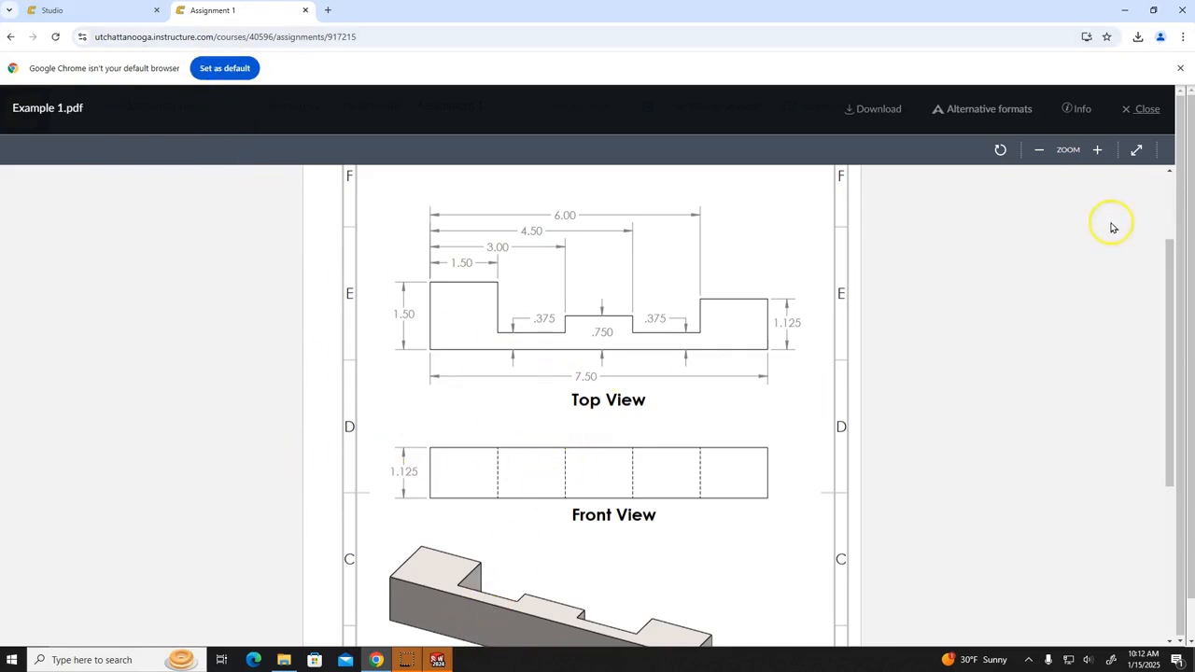
{"action": "left_click", "coordinate": [1154, 128]}
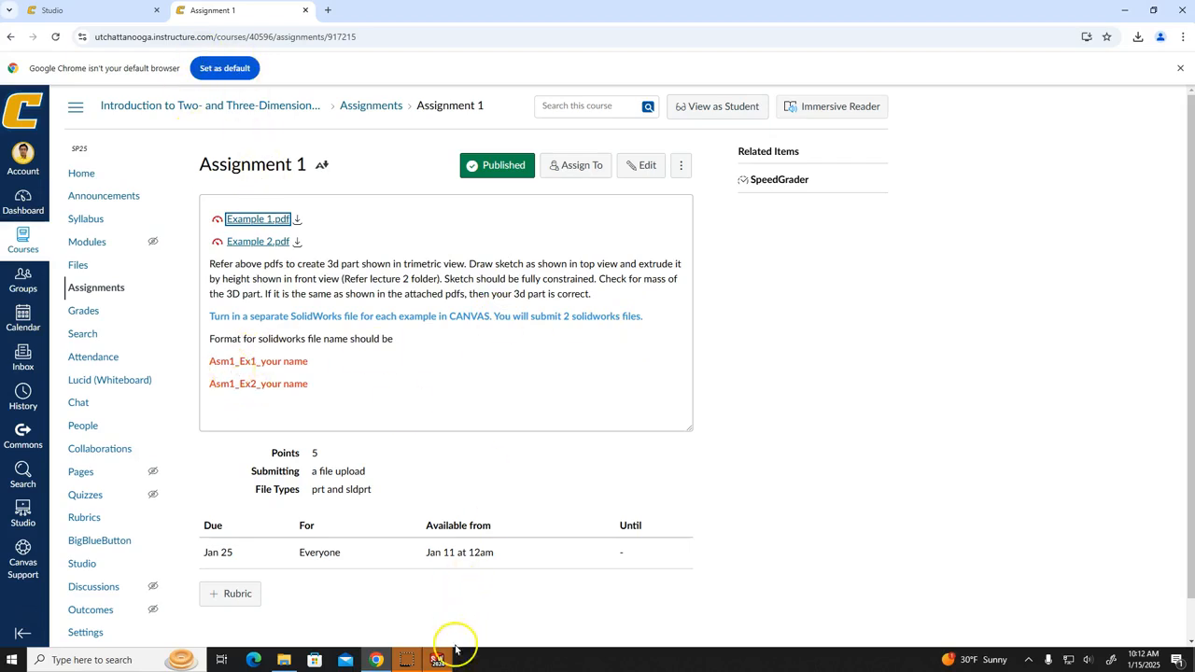
{"action": "mouse_move", "coordinate": [434, 657]}
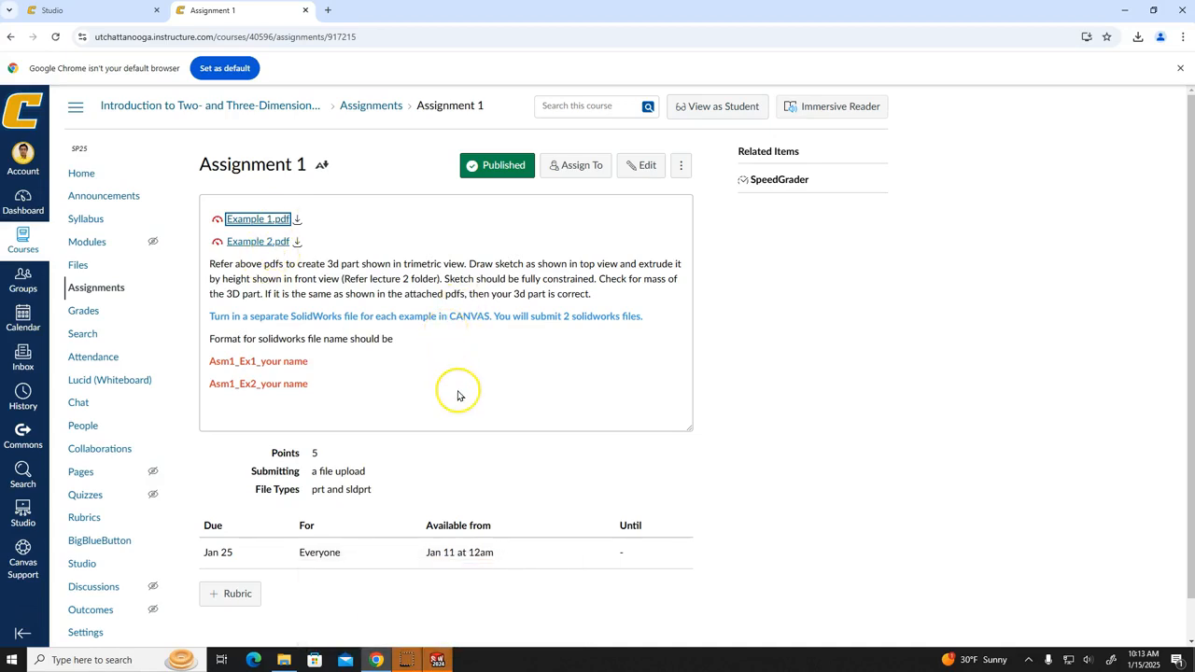
{"action": "left_click", "coordinate": [438, 658]}
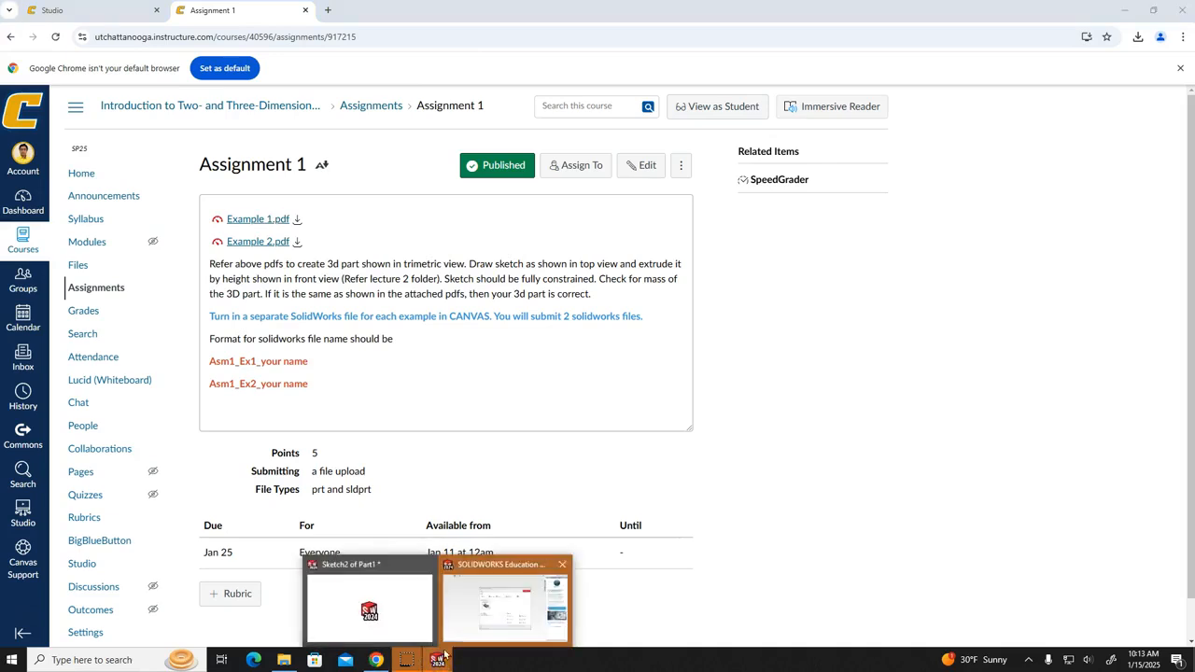
{"action": "left_click", "coordinate": [277, 226]}
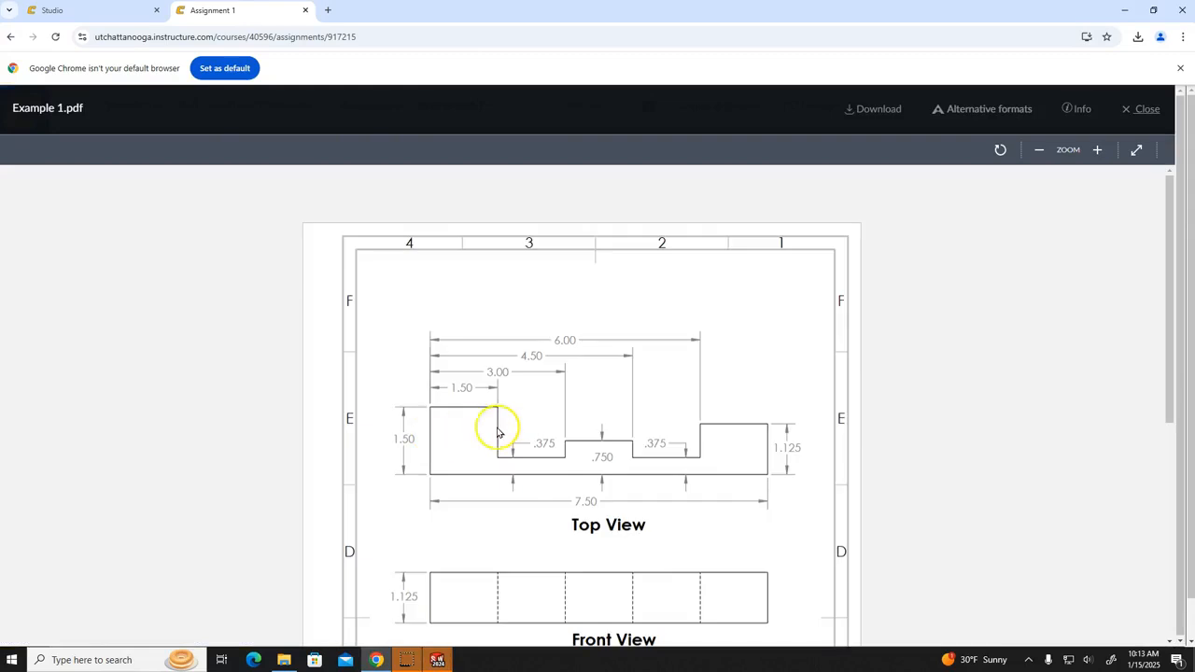
{"action": "scroll", "coordinate": [513, 428], "scroll_direction": "down", "scroll_amount": 1}
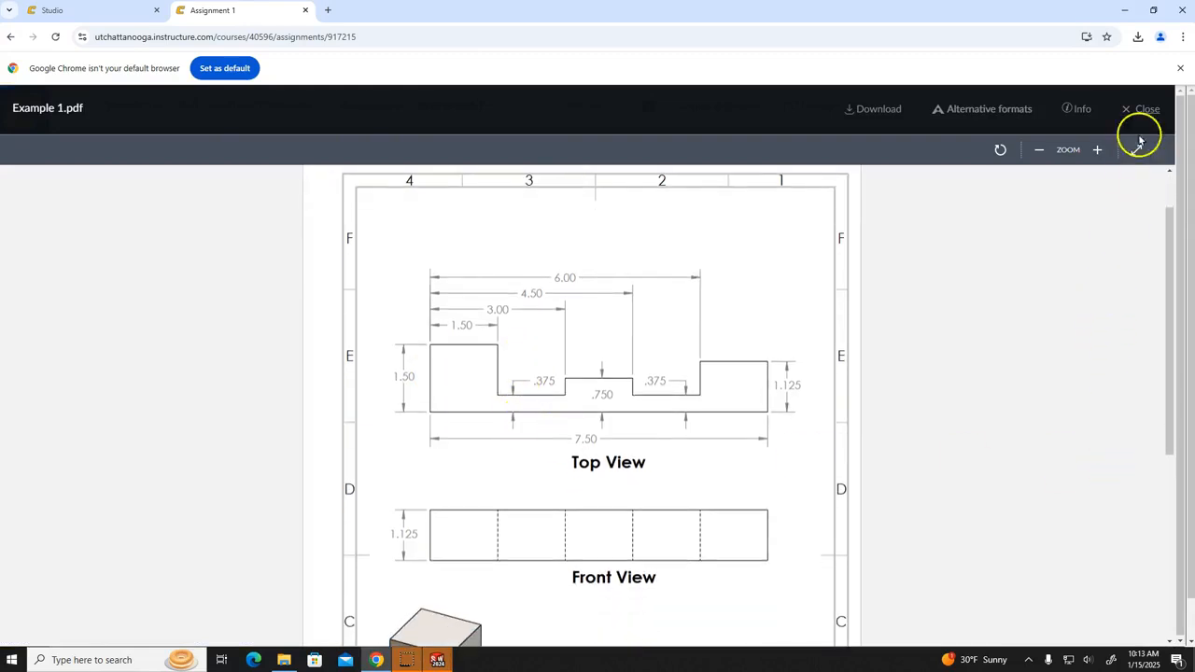
{"action": "left_click", "coordinate": [1149, 105]}
{"action": "left_click", "coordinate": [282, 661]}
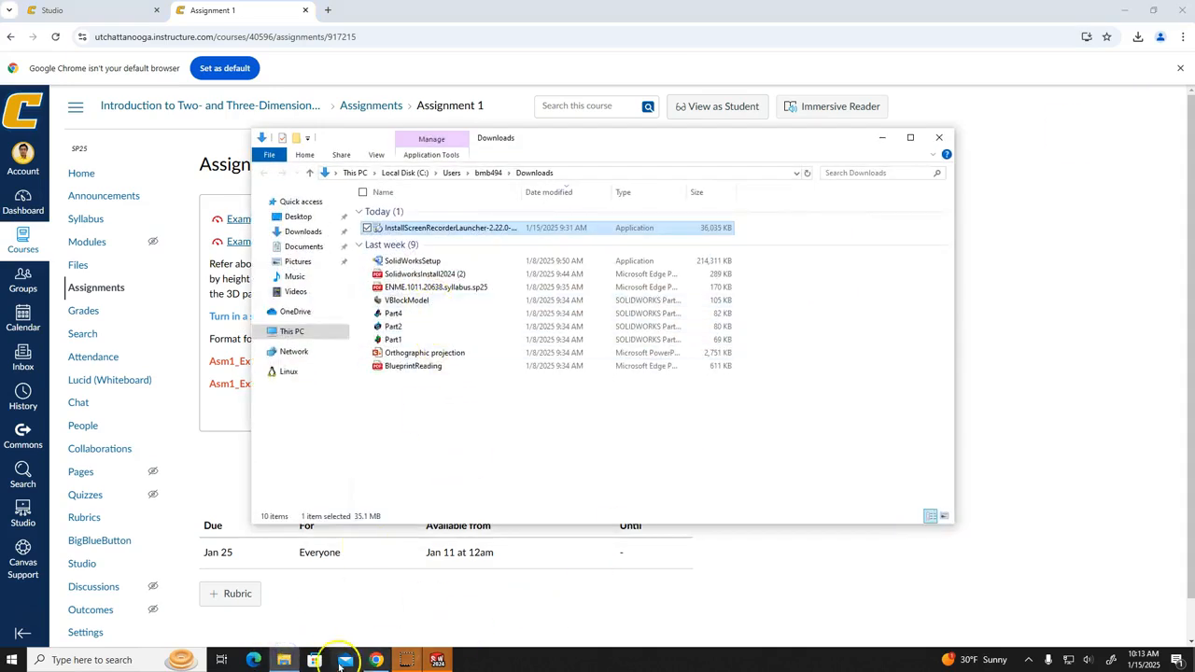
{"action": "left_click", "coordinate": [377, 660]}
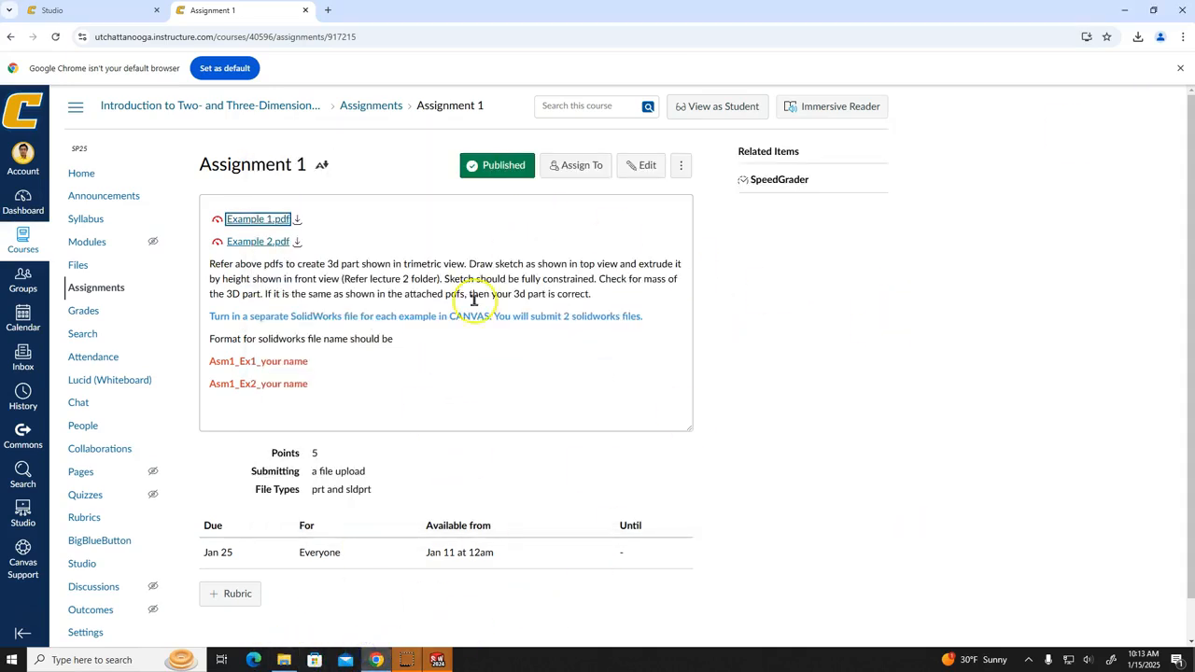
- Download Example 1.pdf from the Assignment 1 page and show the file in the Downloads folder
{"action": "left_click", "coordinate": [265, 220]}
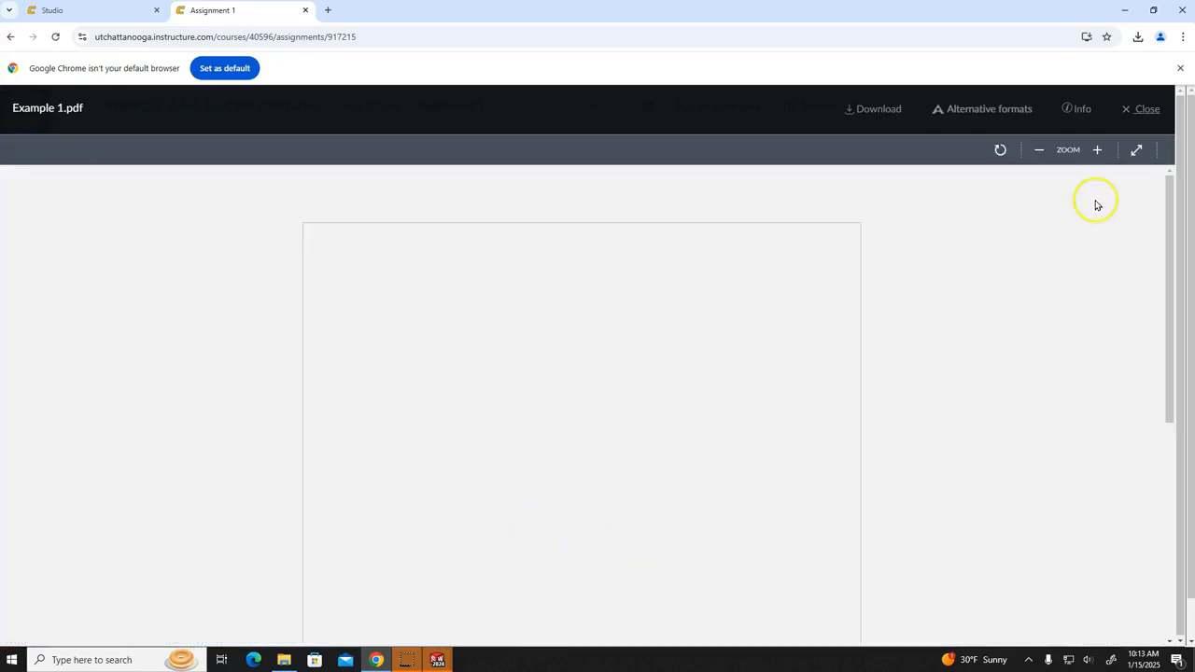
{"action": "scroll", "coordinate": [1039, 220], "scroll_direction": "down", "scroll_amount": 2}
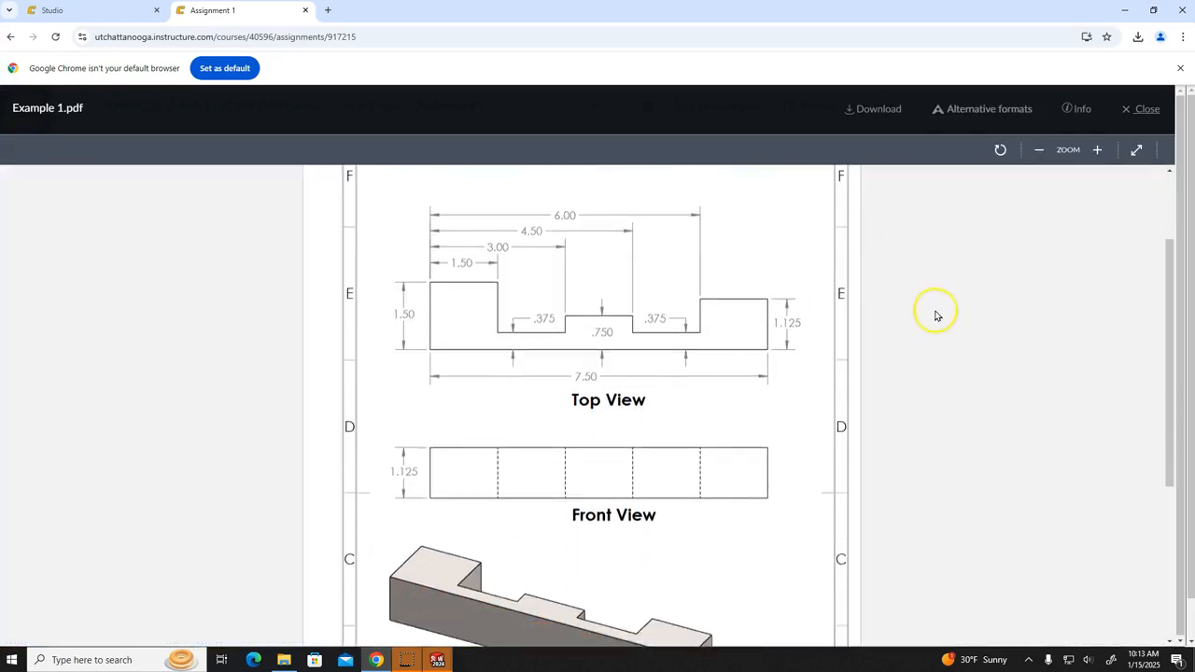
{"action": "scroll", "coordinate": [933, 315], "scroll_direction": "up", "scroll_amount": 2}
{"action": "left_click", "coordinate": [885, 108]}
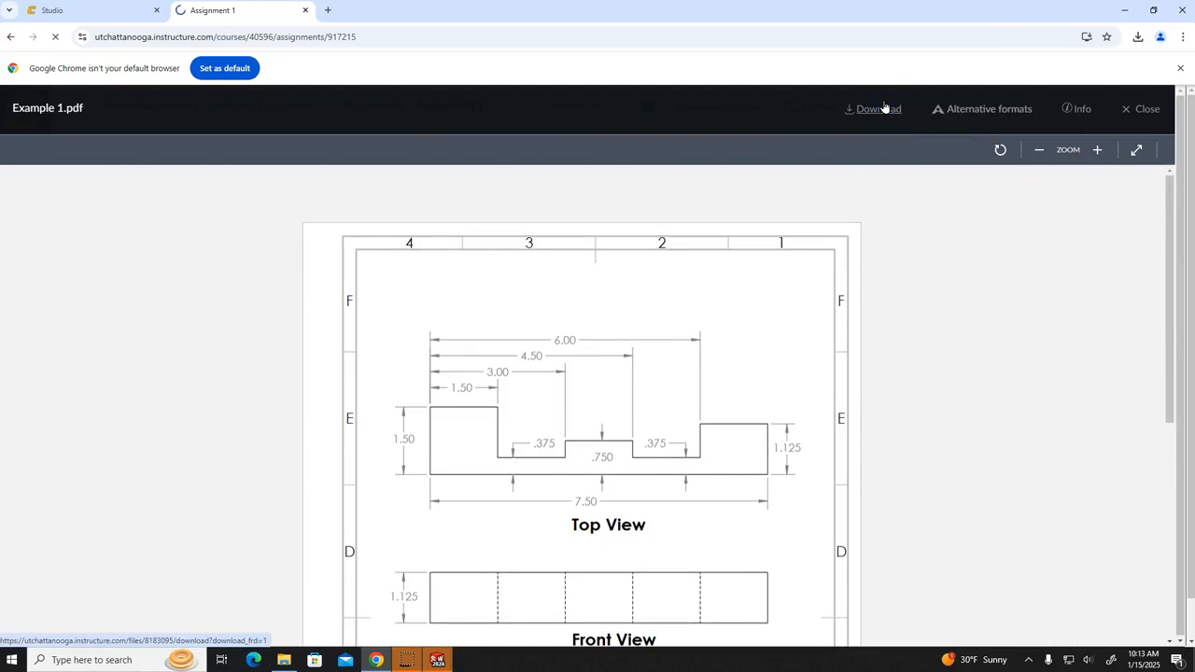
{"action": "left_click", "coordinate": [1100, 68]}
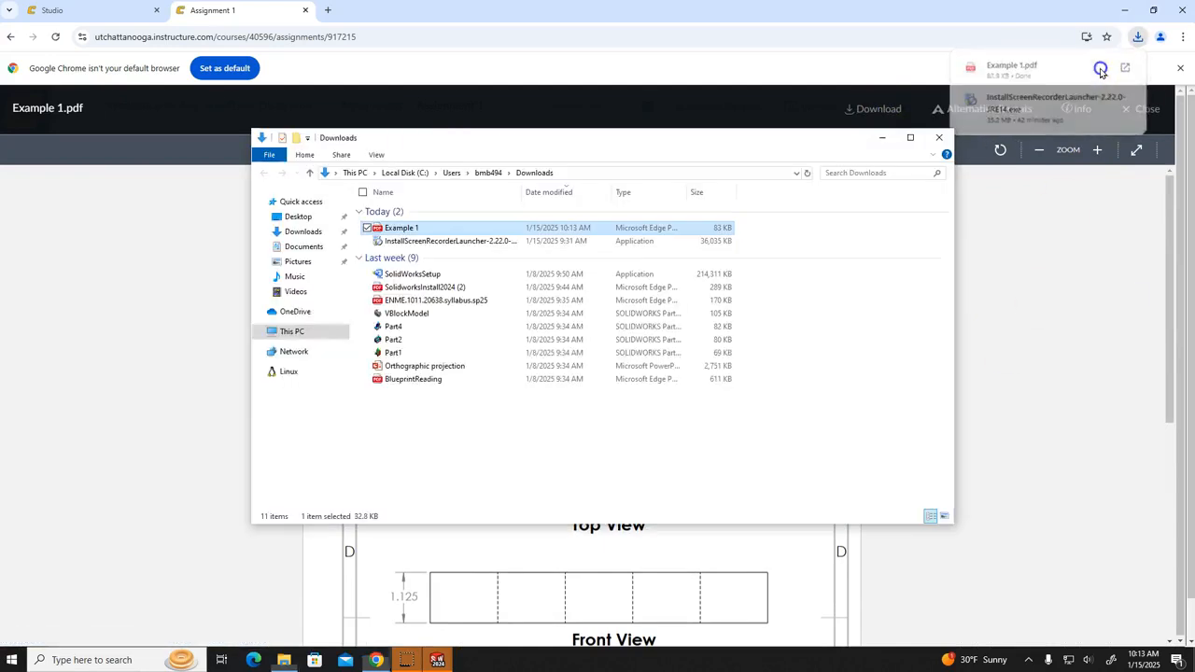
- Open the downloaded Example 1.pdf from the Downloads folder
{"action": "double_click", "coordinate": [476, 228]}
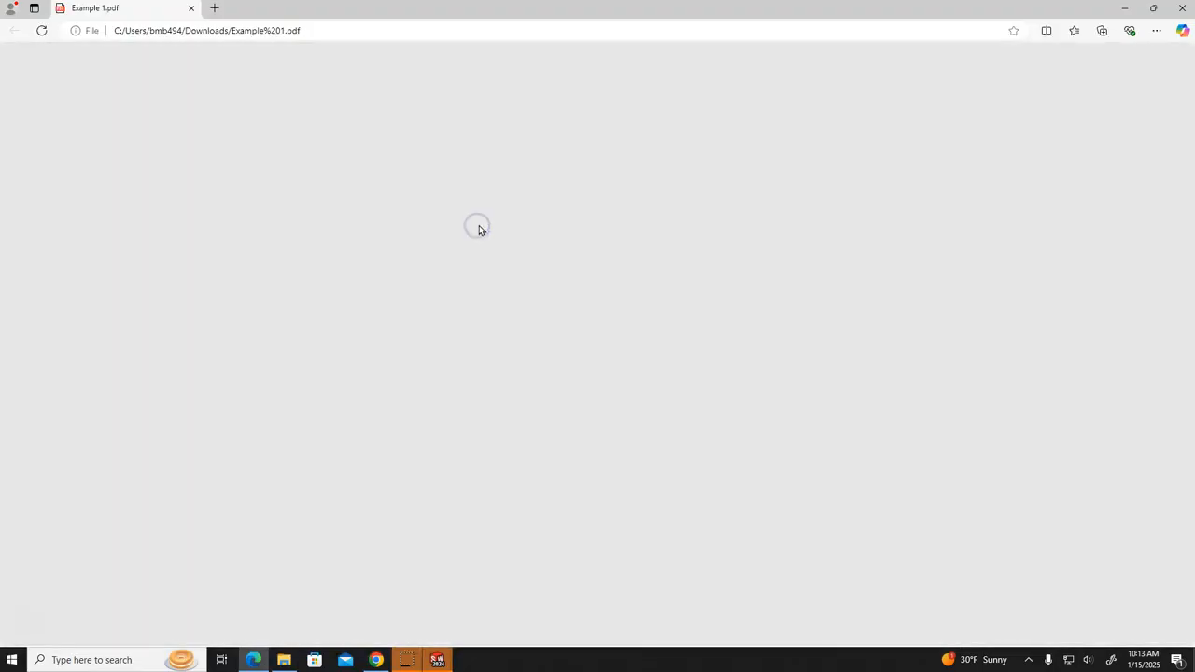
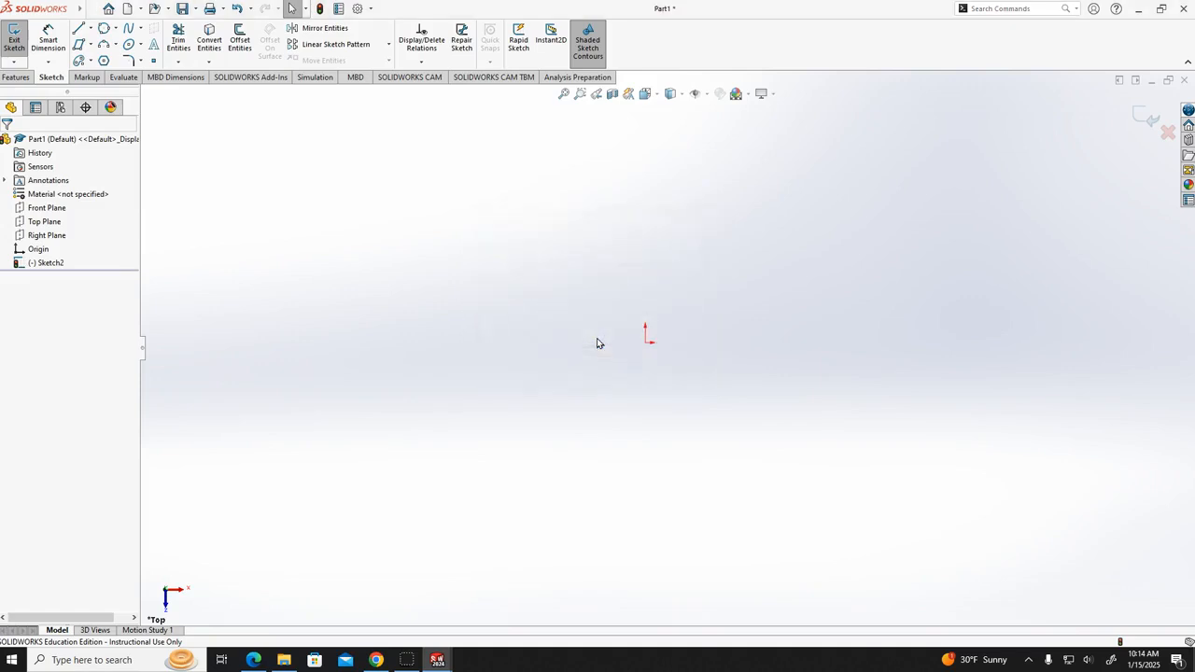
- Switch to the Part1 document in SOLIDWORKS and start a new sketch on the Top Plane
{"action": "mouse_move", "coordinate": [440, 661]}
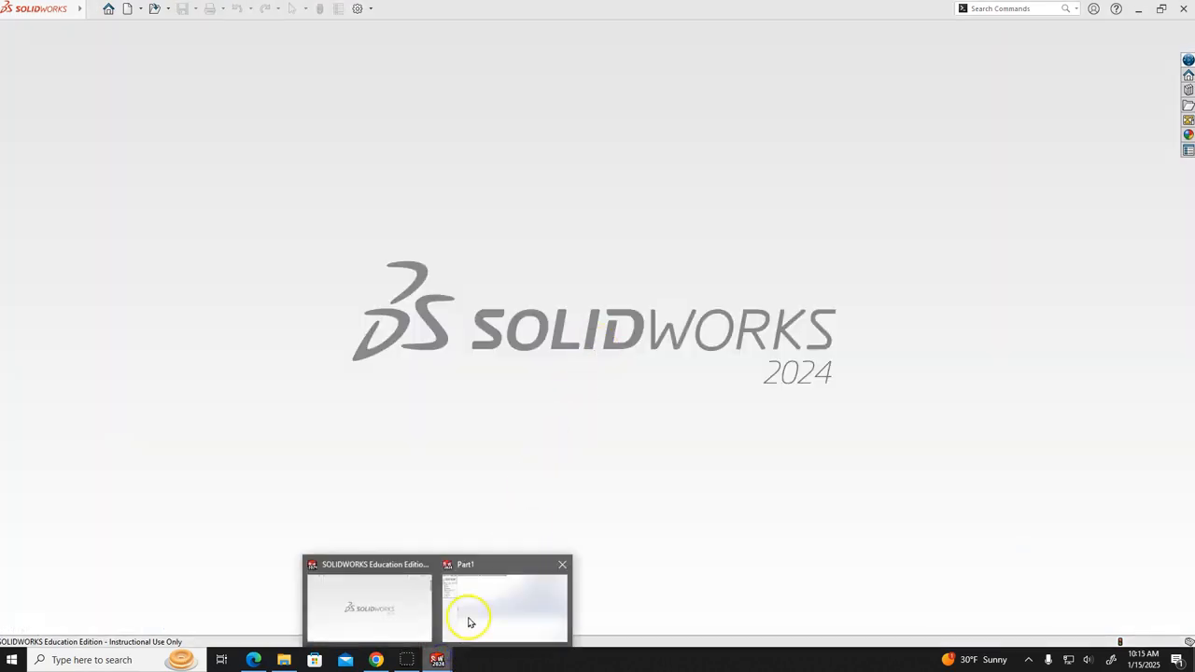
{"action": "left_click", "coordinate": [422, 586]}
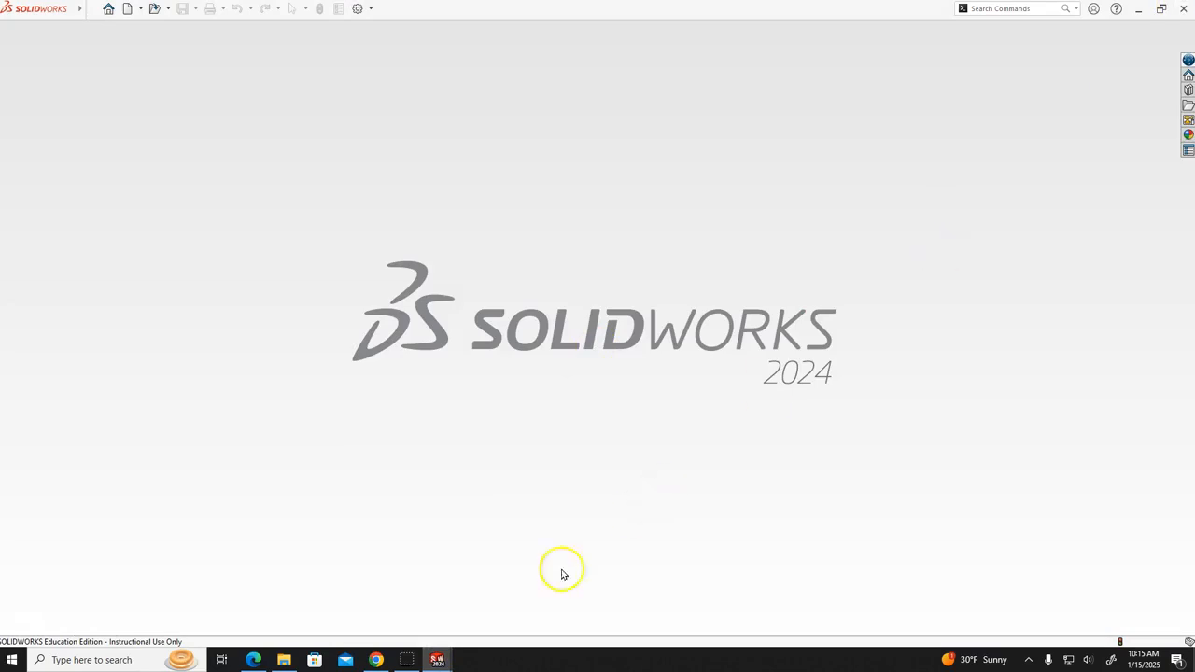
{"action": "mouse_move", "coordinate": [437, 660]}
{"action": "left_click", "coordinate": [485, 608]}
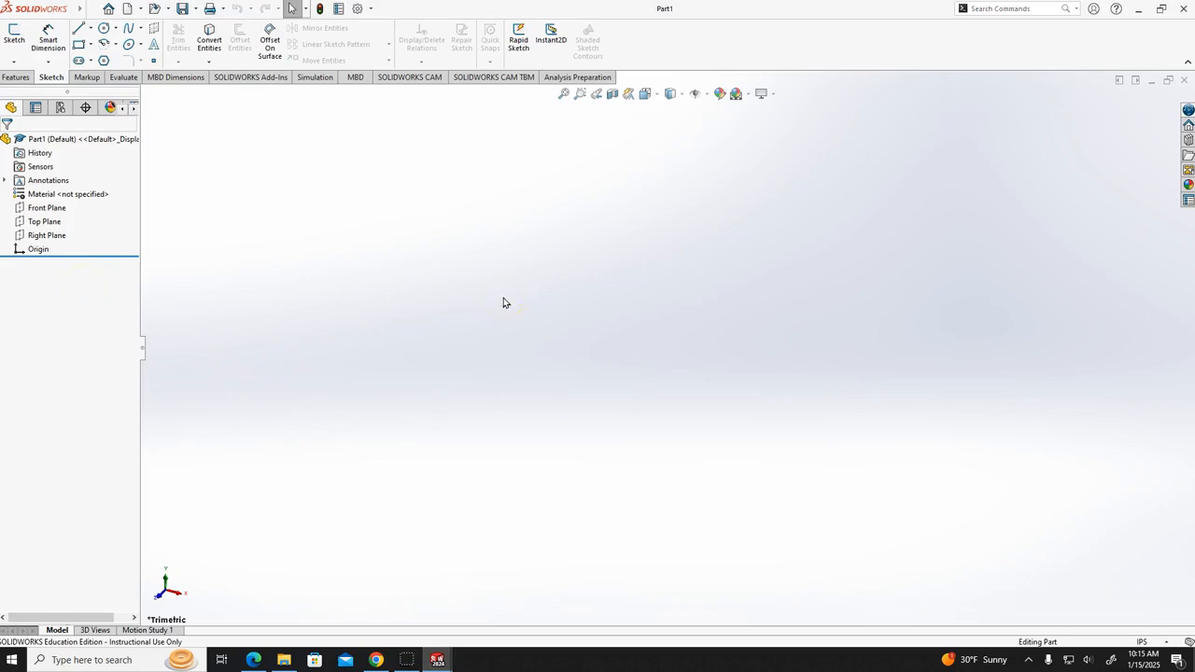
{"action": "left_click", "coordinate": [45, 223]}
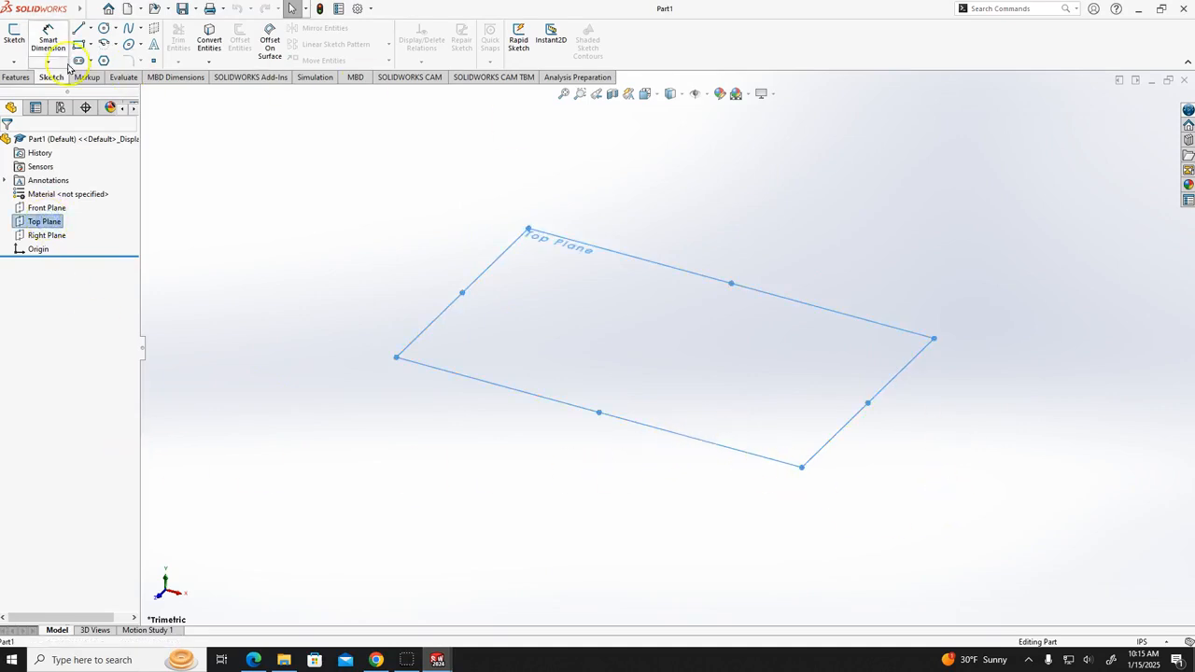
{"action": "left_click", "coordinate": [14, 38]}
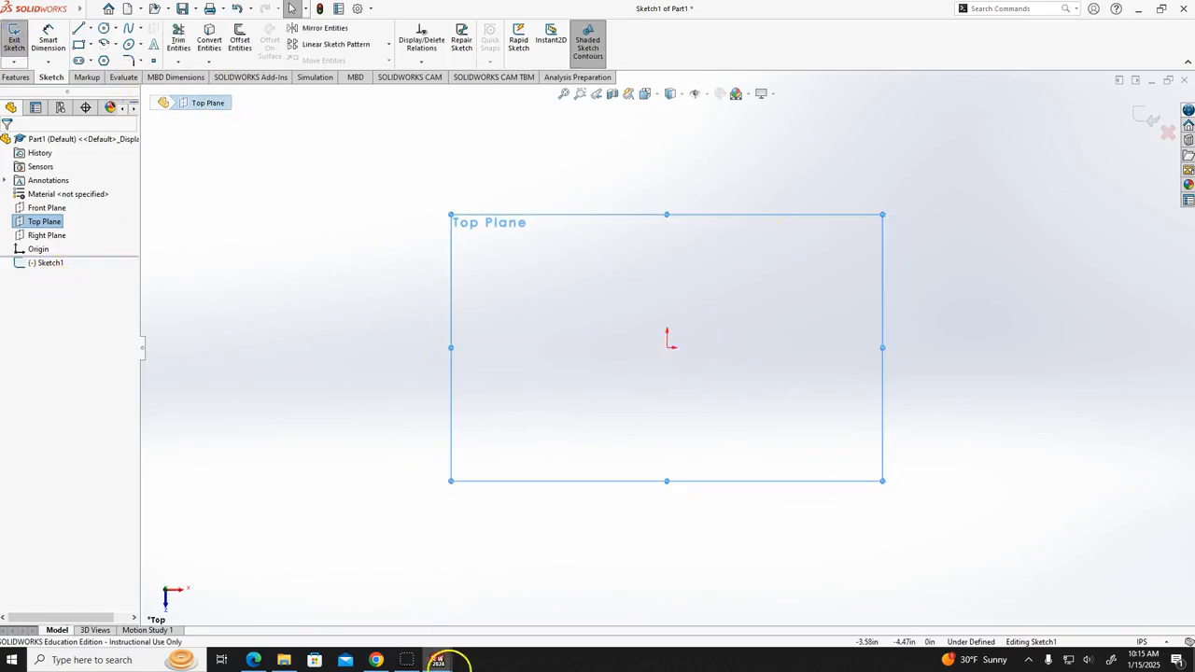
- Switch to the Example 1 drawing in Edge, circle the units, material and weight in its title block, and underline the weight value
{"action": "left_click", "coordinate": [253, 660]}
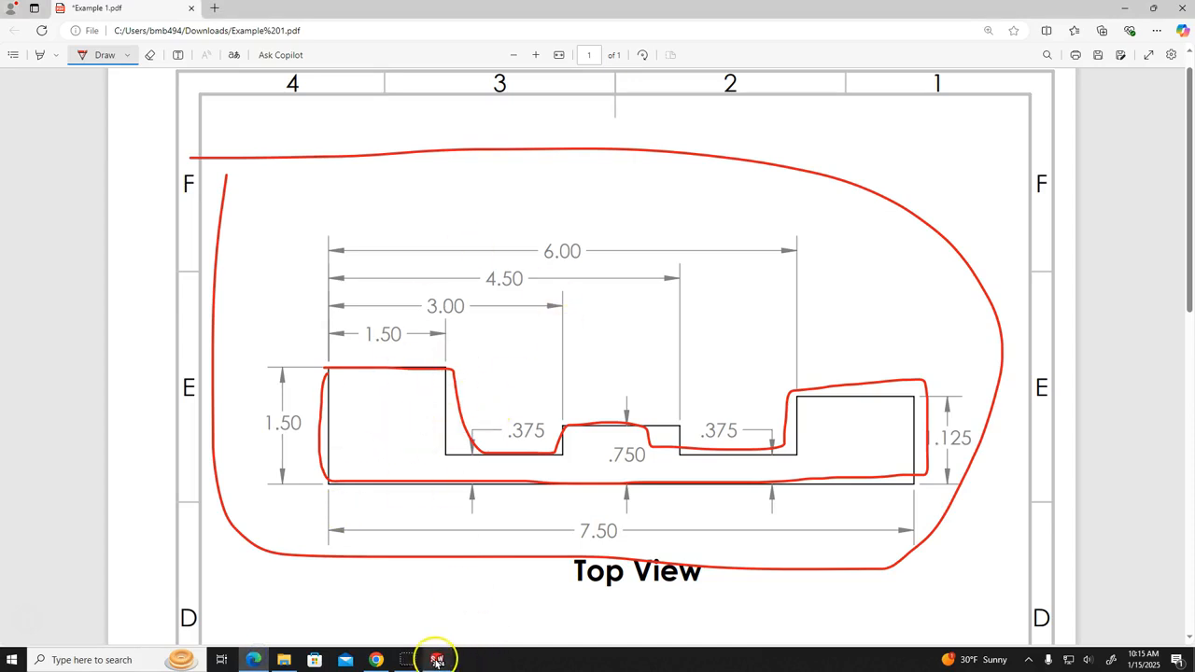
{"action": "scroll", "coordinate": [664, 443], "scroll_direction": "down", "scroll_amount": 8}
{"action": "mouse_move", "coordinate": [789, 368]}
{"action": "left_mouse_down"}
{"action": "mouse_move", "coordinate": [685, 376]}
{"action": "mouse_move", "coordinate": [750, 402]}
{"action": "mouse_move", "coordinate": [779, 364]}
{"action": "left_mouse_up"}
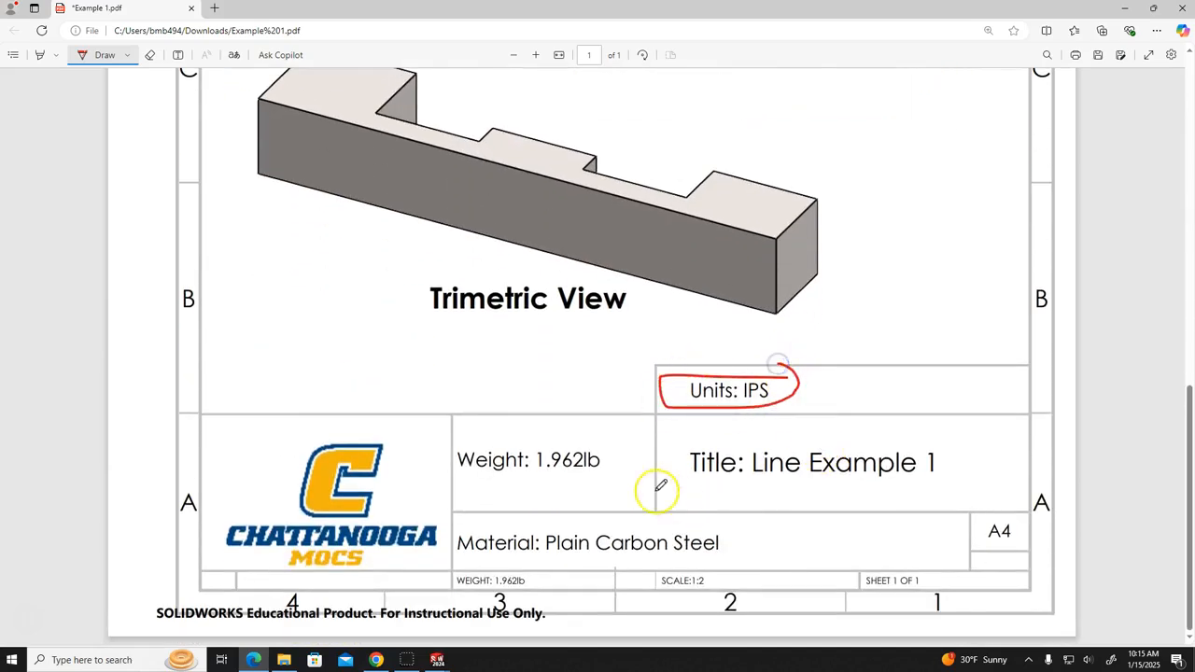
{"action": "mouse_move", "coordinate": [722, 529]}
{"action": "left_mouse_down"}
{"action": "mouse_move", "coordinate": [456, 525]}
{"action": "mouse_move", "coordinate": [726, 547]}
{"action": "mouse_move", "coordinate": [719, 514]}
{"action": "left_mouse_up"}
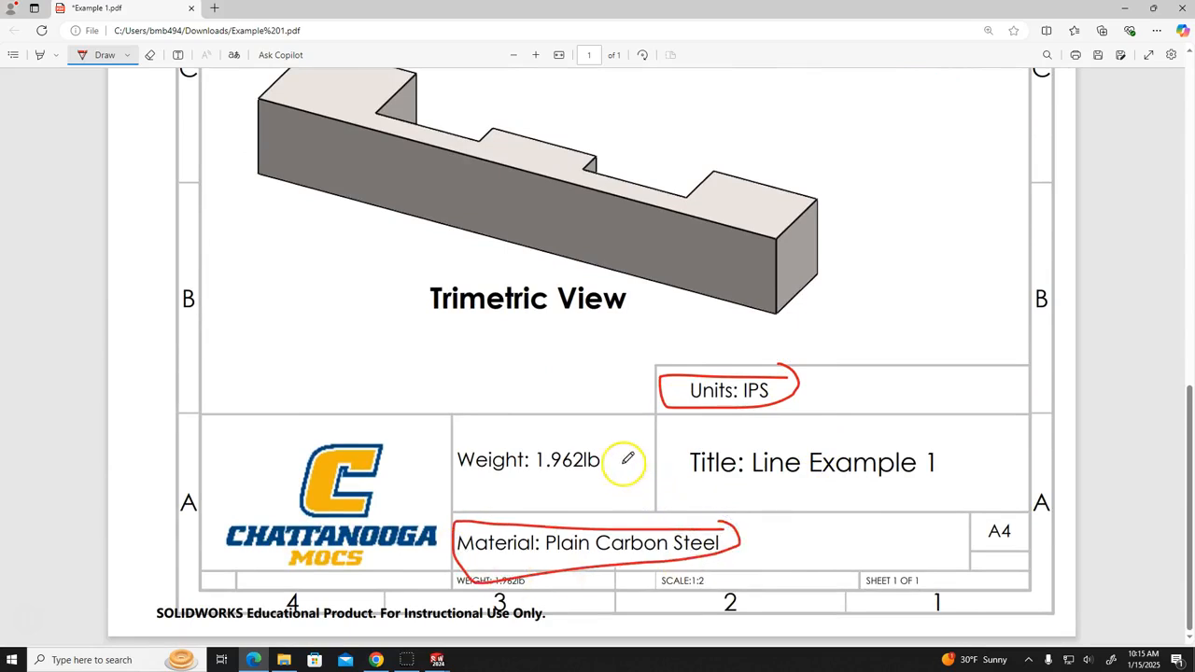
{"action": "mouse_move", "coordinate": [616, 432]}
{"action": "left_mouse_down"}
{"action": "mouse_move", "coordinate": [440, 488]}
{"action": "mouse_move", "coordinate": [612, 430]}
{"action": "left_mouse_up"}
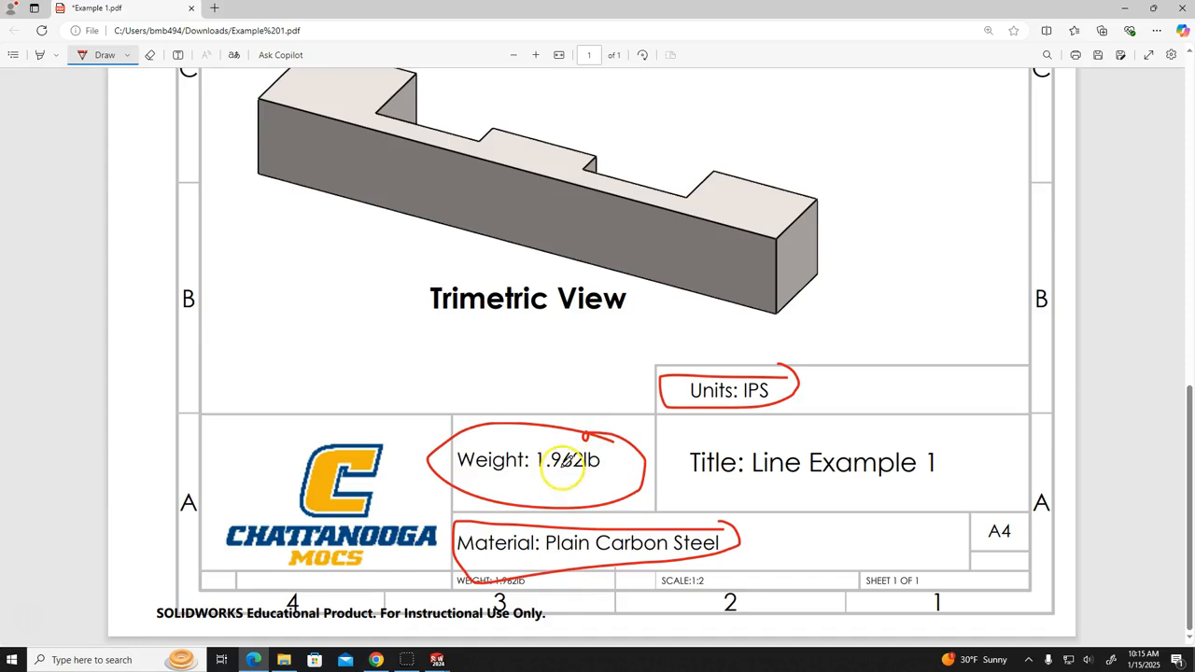
{"action": "left_click_drag", "start_coordinate": [528, 478], "coordinate": [600, 474]}
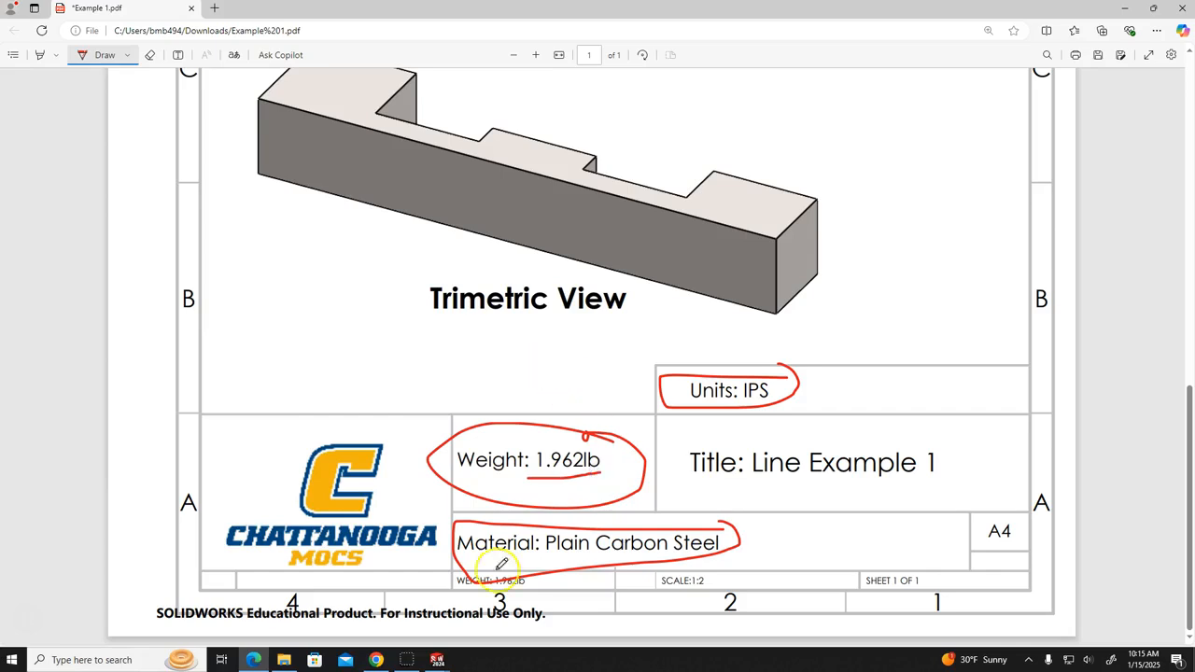
- Return to the SOLIDWORKS sketch and, after checking the drawing's top view, draw a horizontal base line about 6.43 in long rightward from the origin
{"action": "mouse_move", "coordinate": [437, 660]}
{"action": "left_click", "coordinate": [477, 611]}
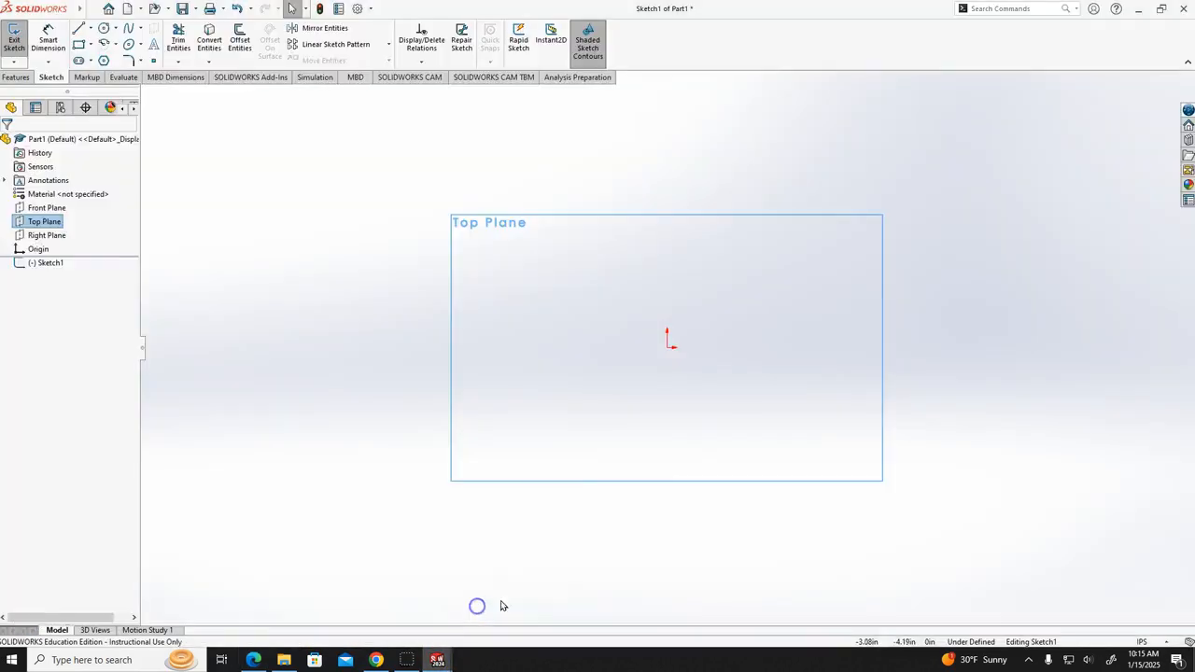
{"action": "left_click", "coordinate": [551, 556]}
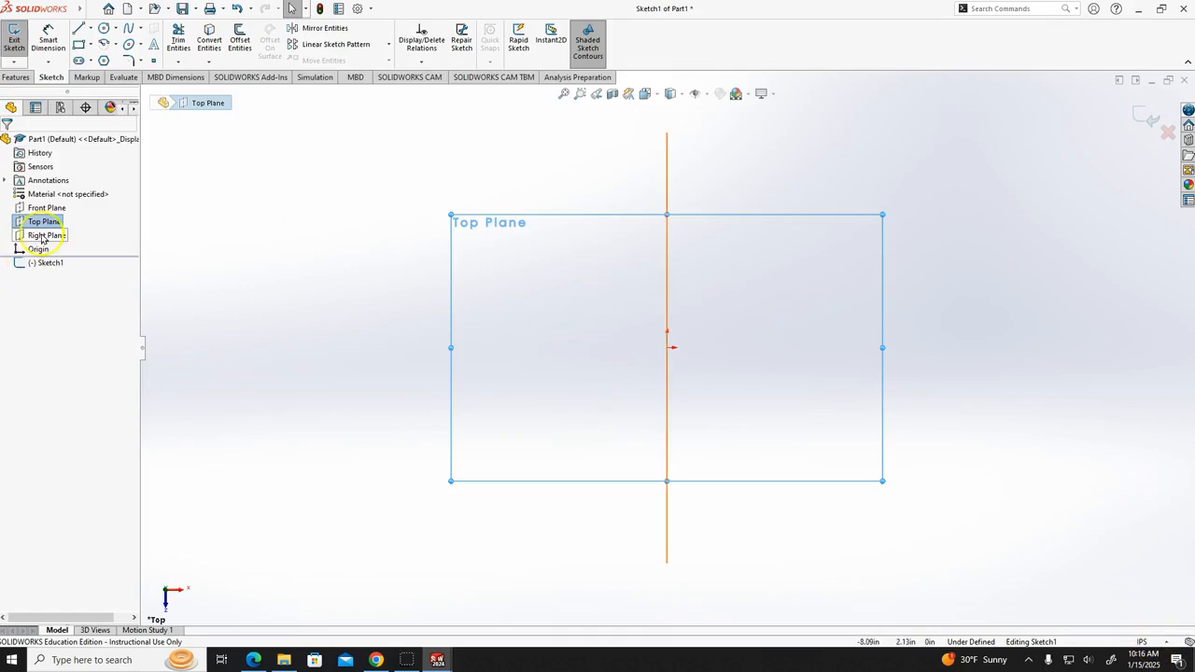
{"action": "left_click", "coordinate": [81, 29]}
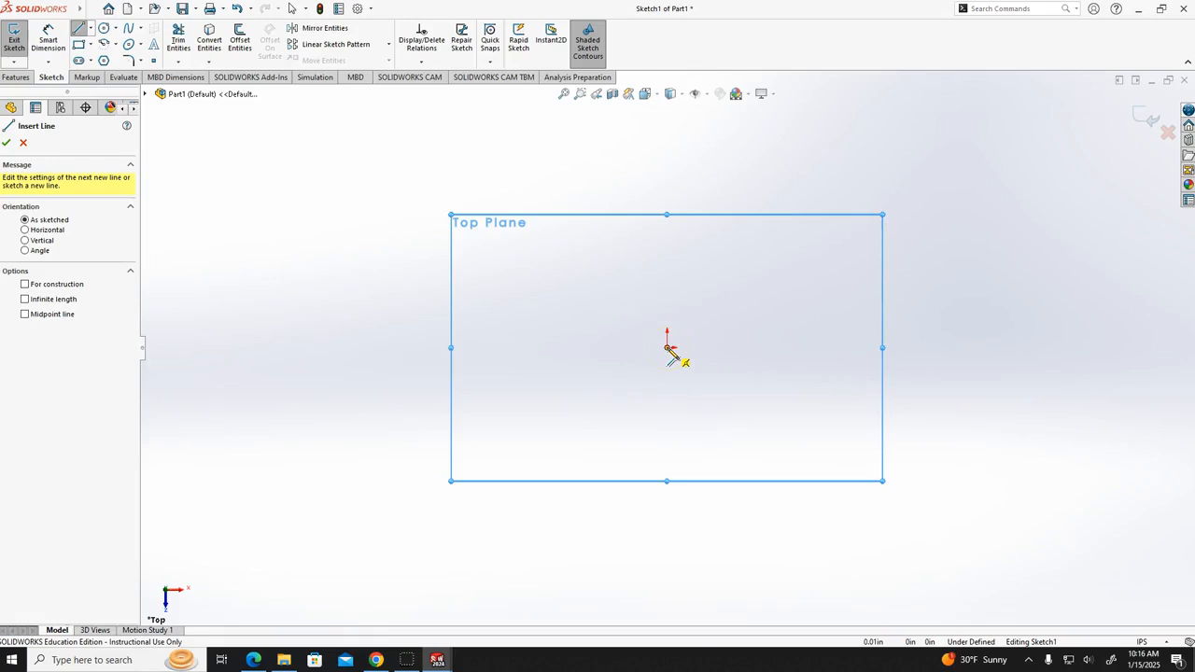
{"action": "left_click_drag", "start_coordinate": [667, 348], "coordinate": [1078, 347]}
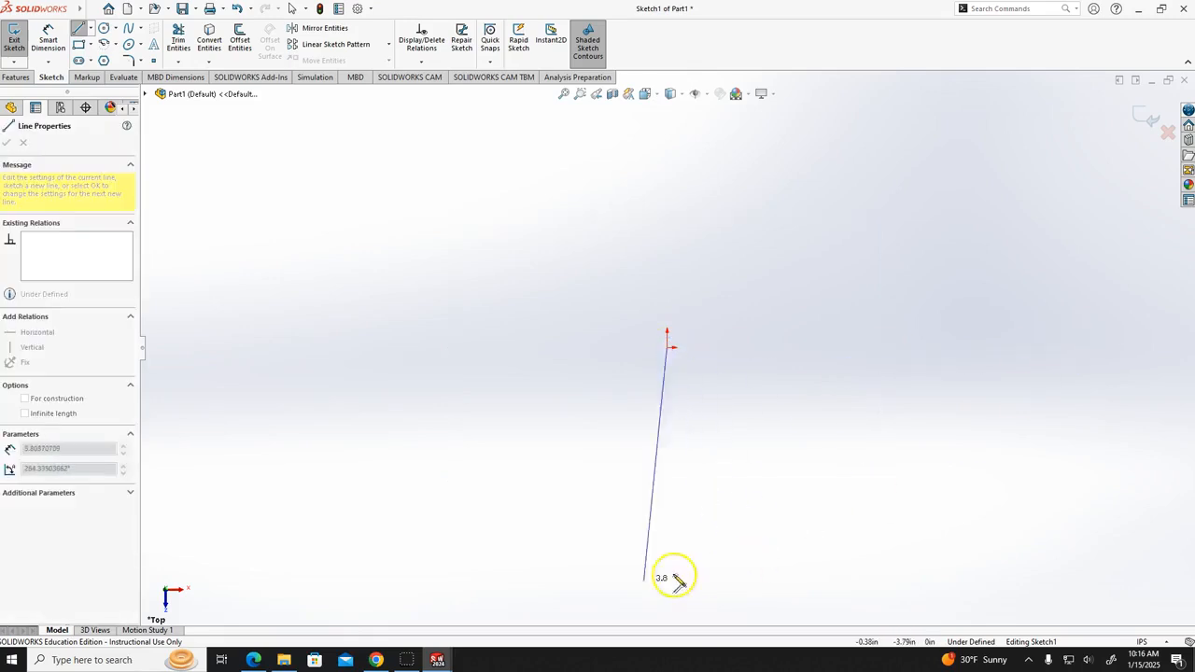
{"action": "left_click", "coordinate": [258, 661]}
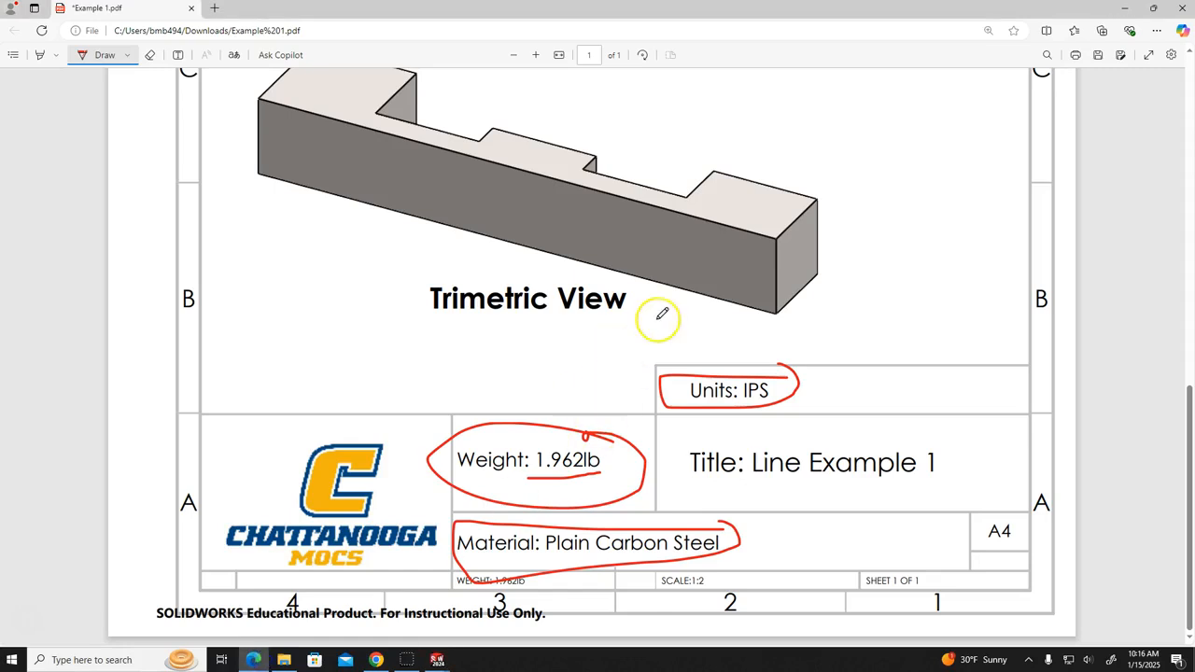
{"action": "scroll", "coordinate": [659, 314], "scroll_direction": "up", "scroll_amount": 7}
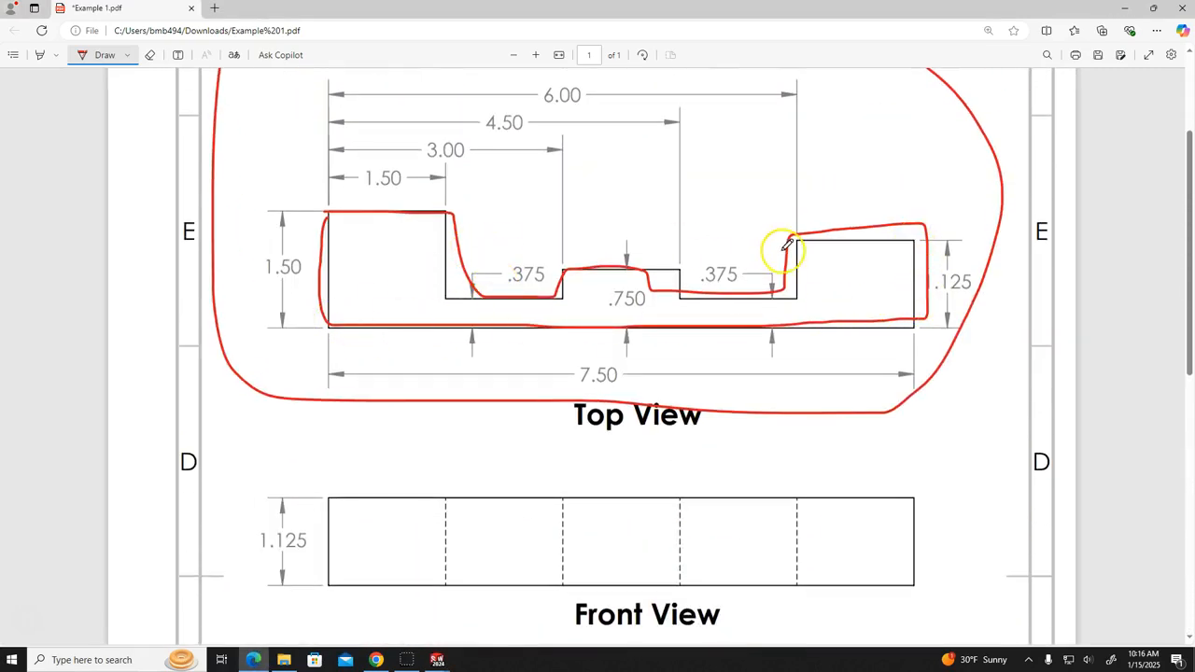
{"action": "left_click", "coordinate": [437, 659]}
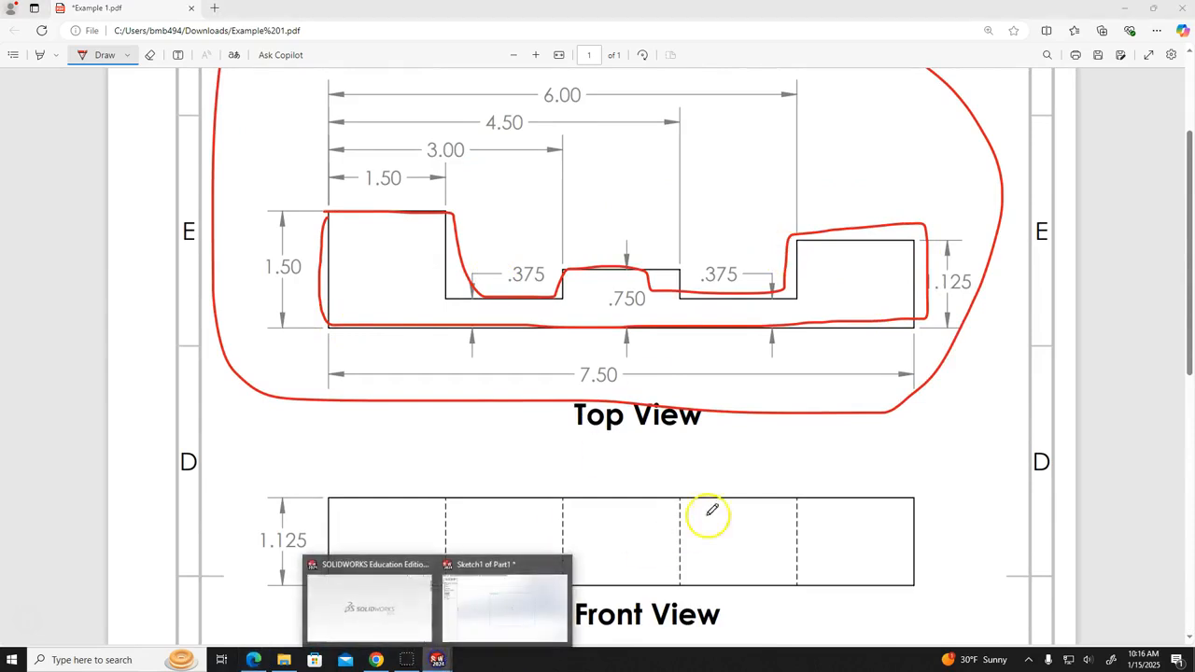
{"action": "left_click", "coordinate": [494, 619]}
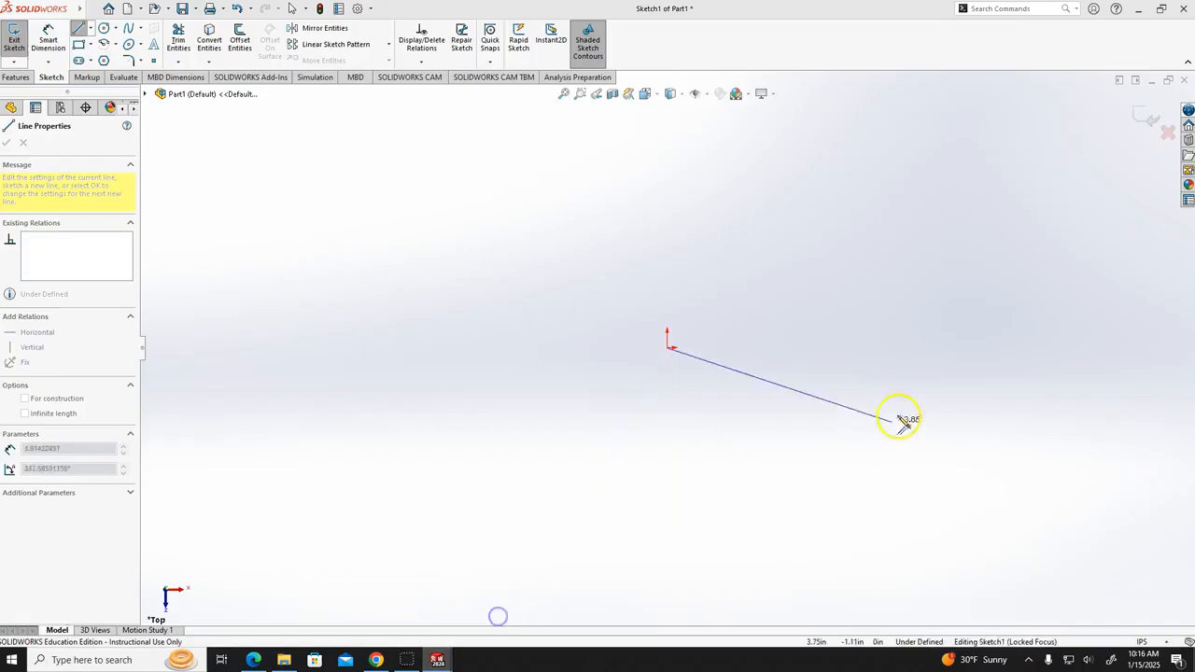
{"action": "left_click", "coordinate": [1064, 347]}
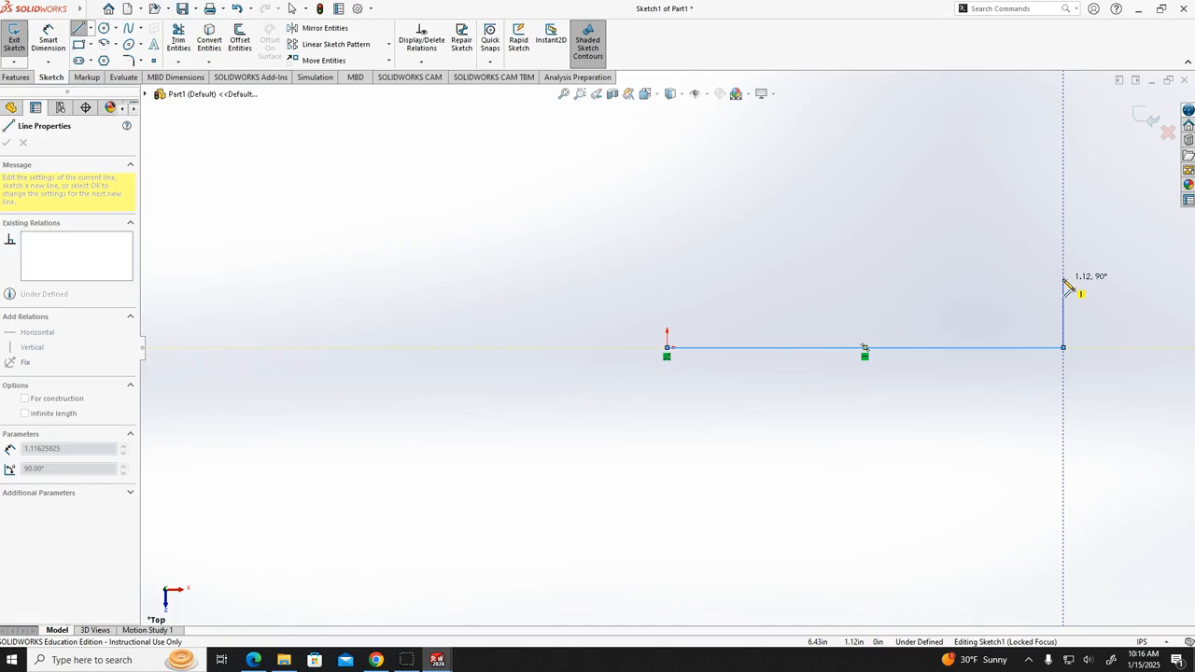
- Continue the line chain with horizontal and vertical segments forming three raised blocks separated by two recesses, and close the profile at the origin
{"action": "left_click", "coordinate": [1064, 280]}
{"action": "left_click", "coordinate": [995, 280]}
{"action": "left_click", "coordinate": [994, 326]}
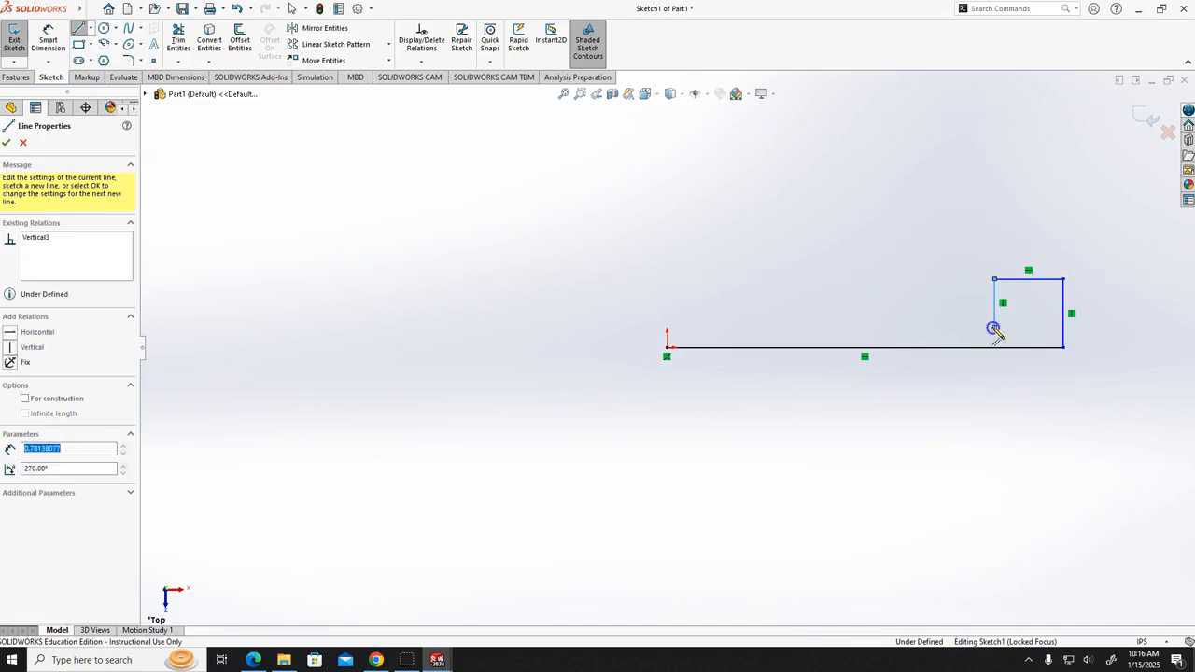
{"action": "left_click", "coordinate": [906, 327]}
{"action": "left_click", "coordinate": [905, 298]}
{"action": "left_click", "coordinate": [830, 298]}
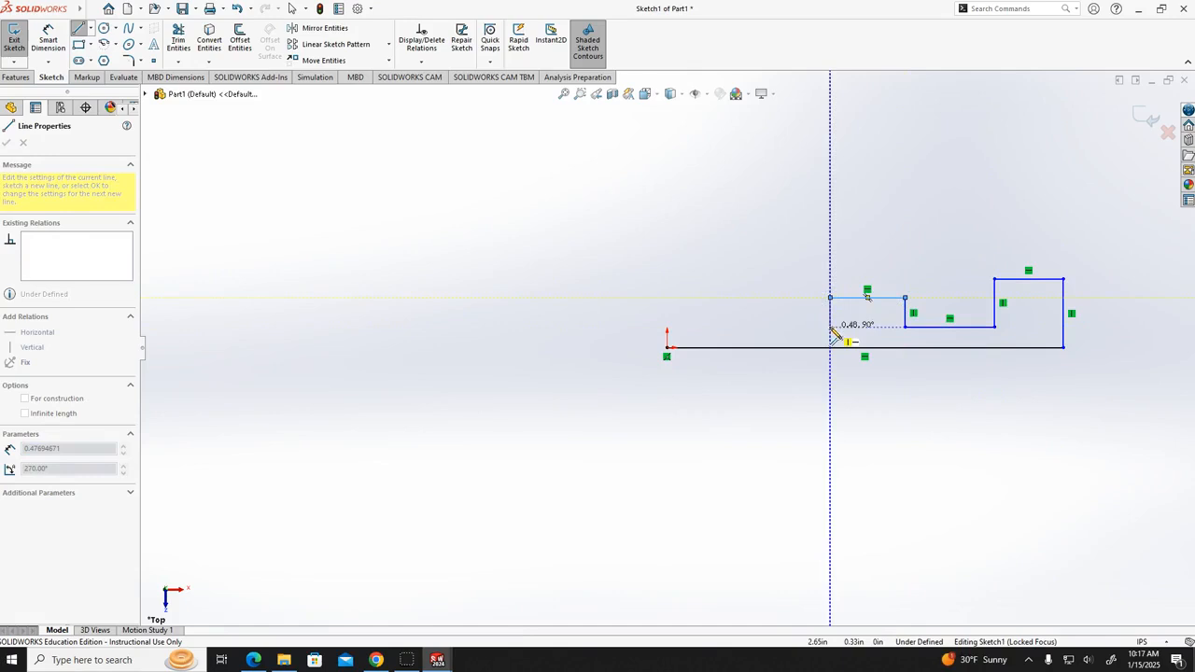
{"action": "left_click", "coordinate": [830, 327]}
{"action": "left_click", "coordinate": [751, 327]}
{"action": "left_click", "coordinate": [752, 268]}
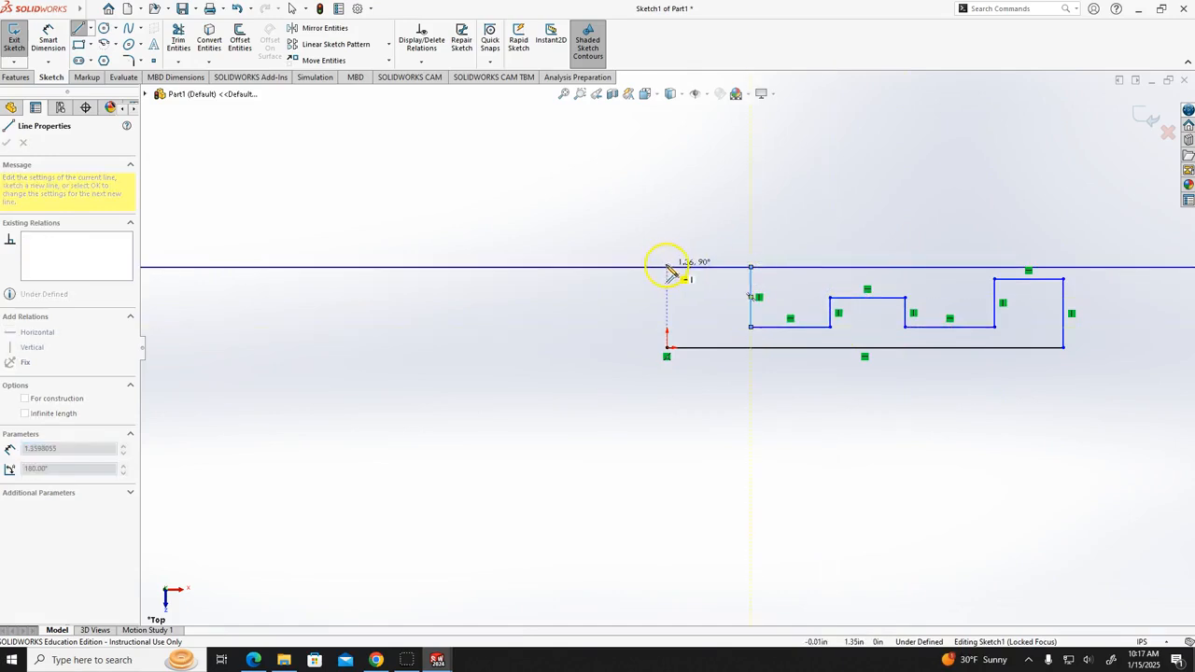
{"action": "left_click", "coordinate": [668, 267]}
{"action": "left_click", "coordinate": [668, 347]}
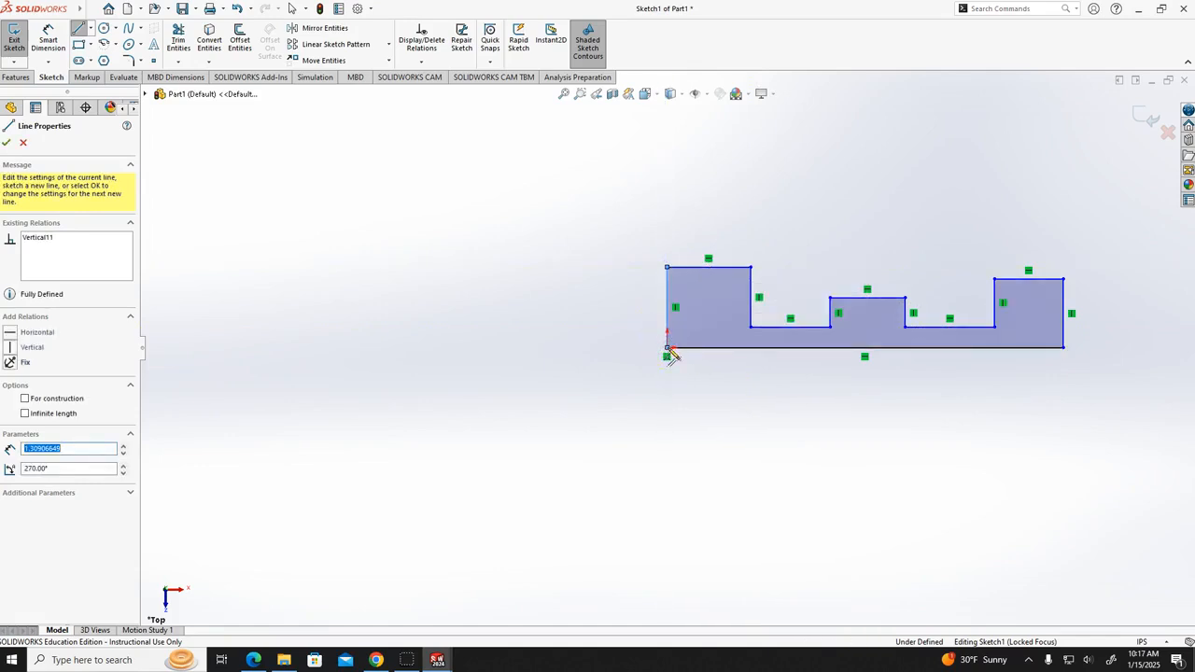
{"action": "key", "text": "Escape"}
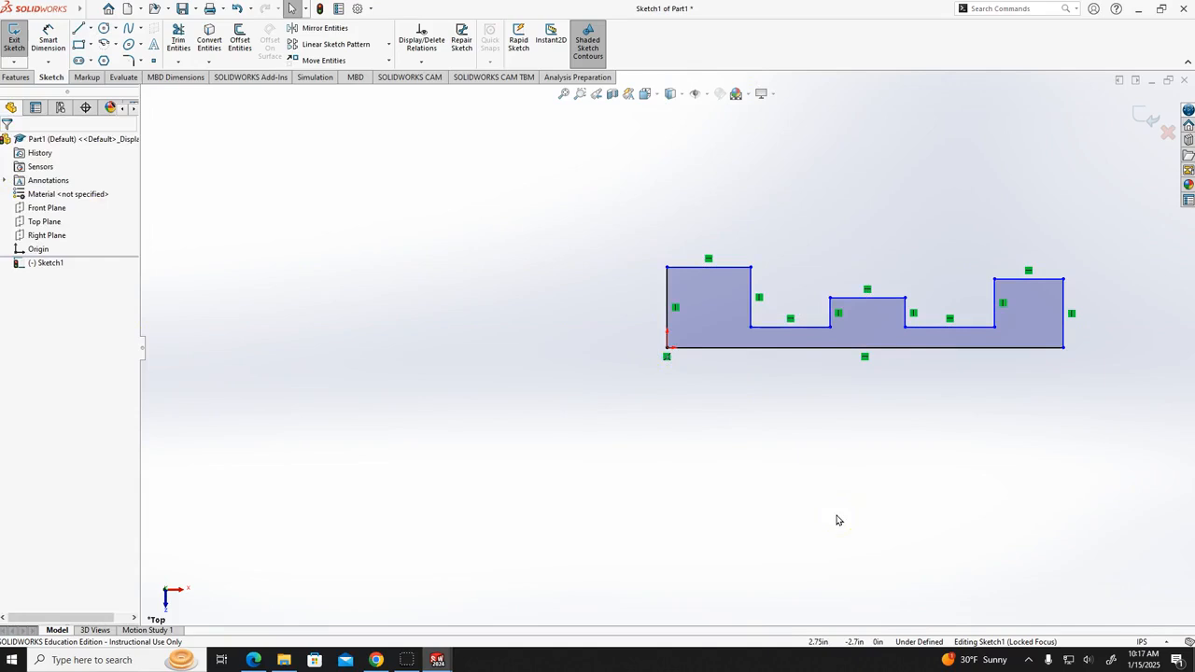
- Dimension the profile's bottom line with Smart Dimension and set its length to 7.5 in
{"action": "left_click", "coordinate": [564, 93]}
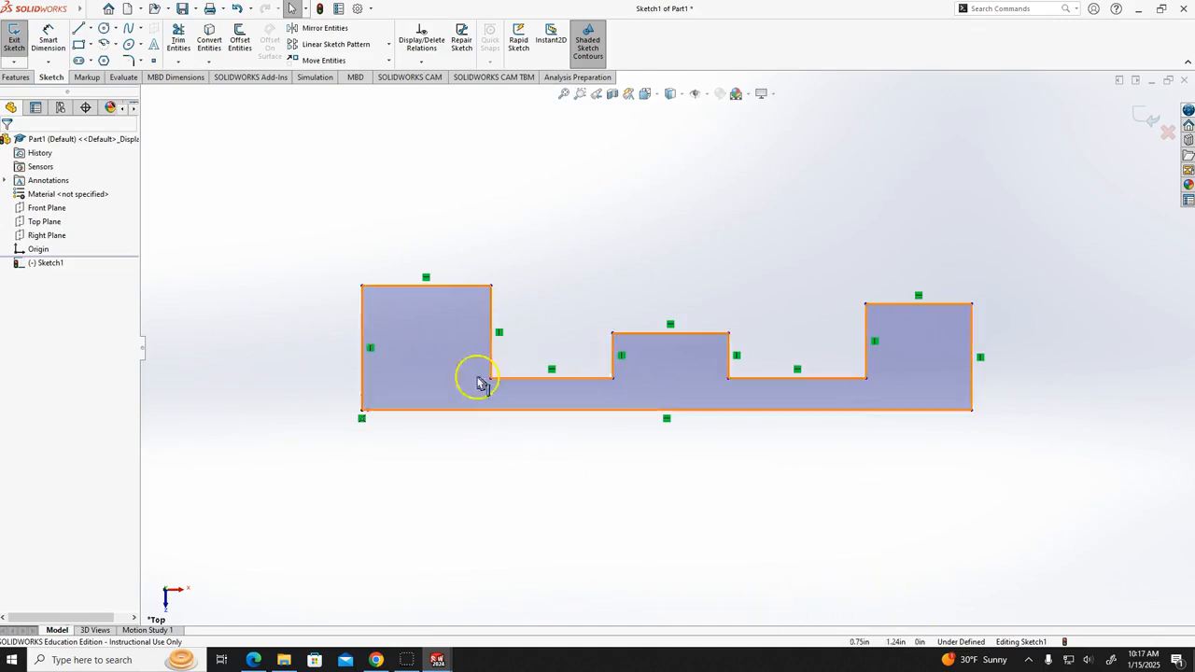
{"action": "left_click", "coordinate": [49, 44]}
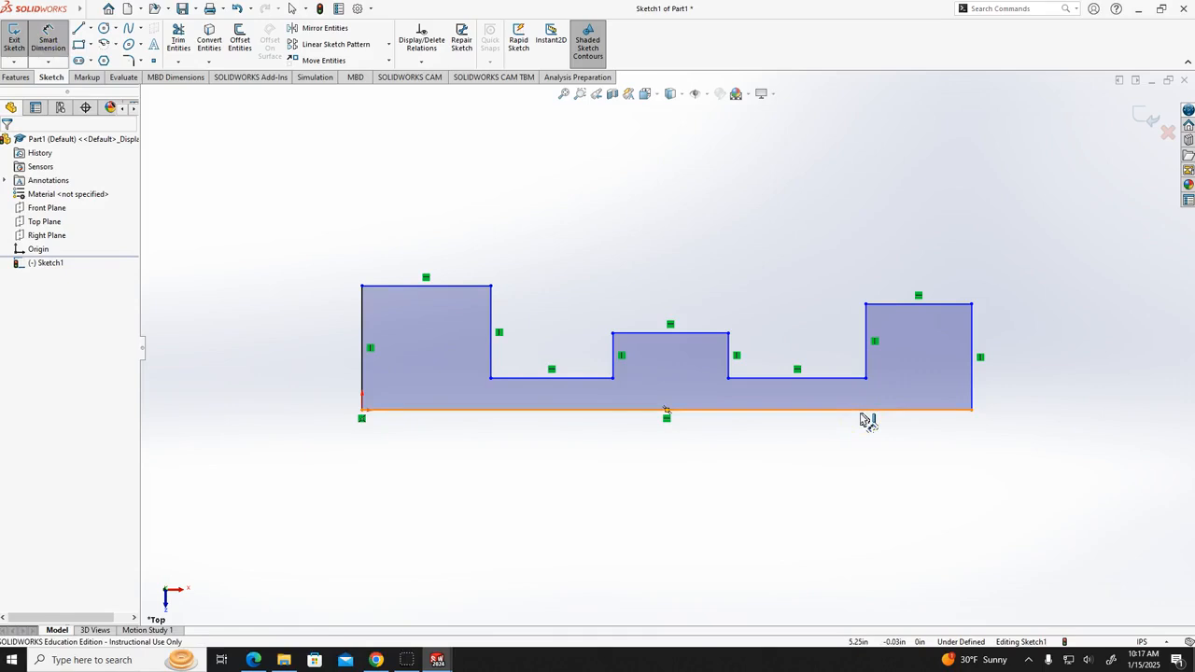
{"action": "left_click", "coordinate": [831, 409]}
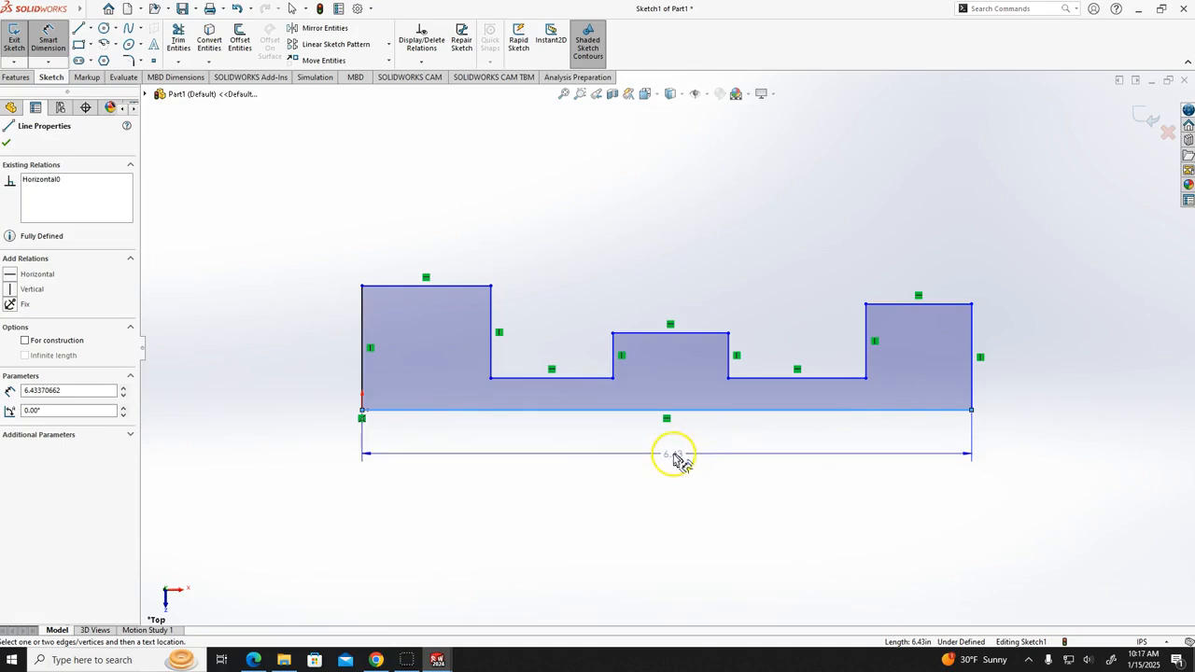
{"action": "left_click", "coordinate": [679, 458]}
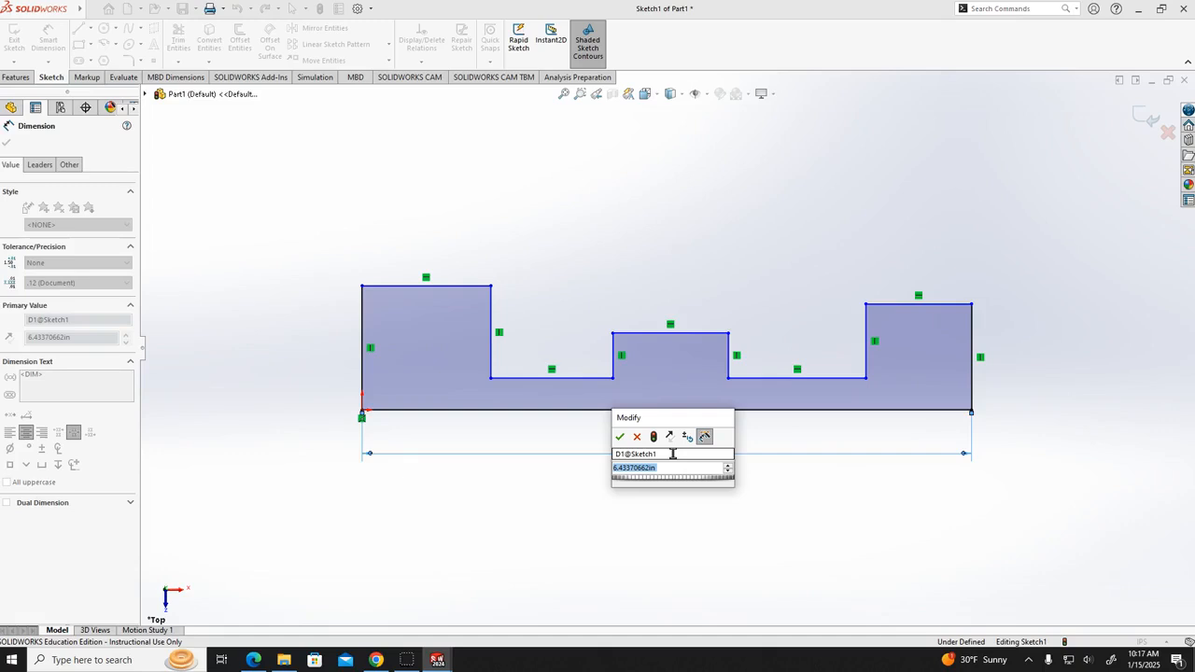
{"action": "type", "text": "7.5"}
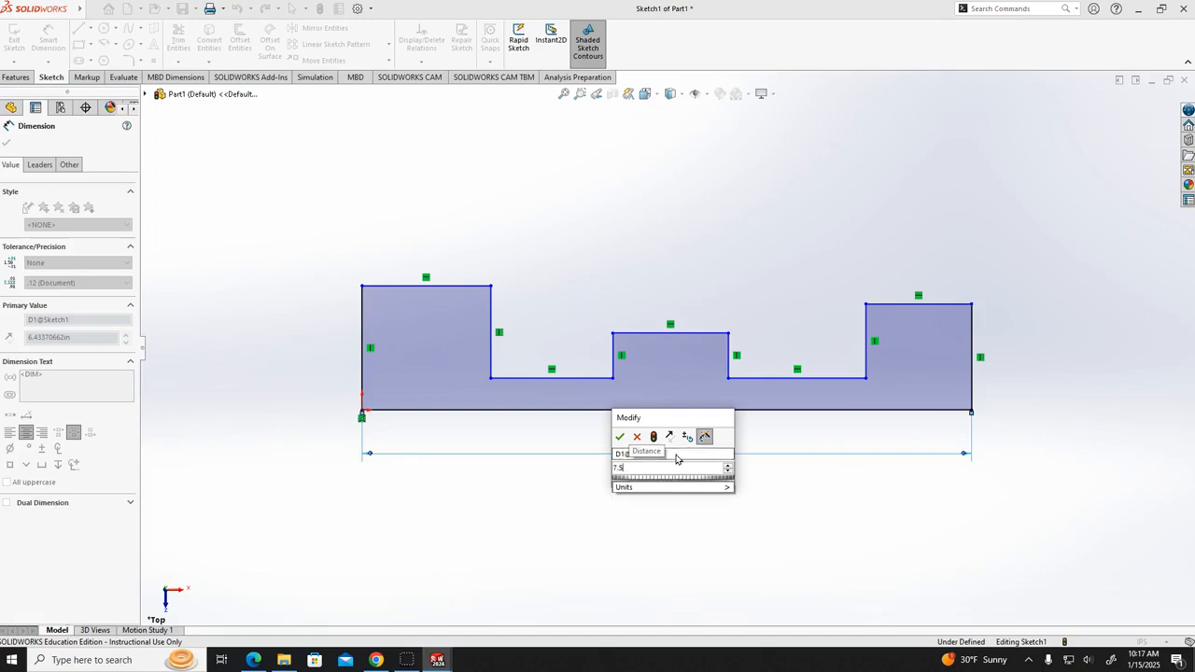
{"action": "key", "text": "Return"}
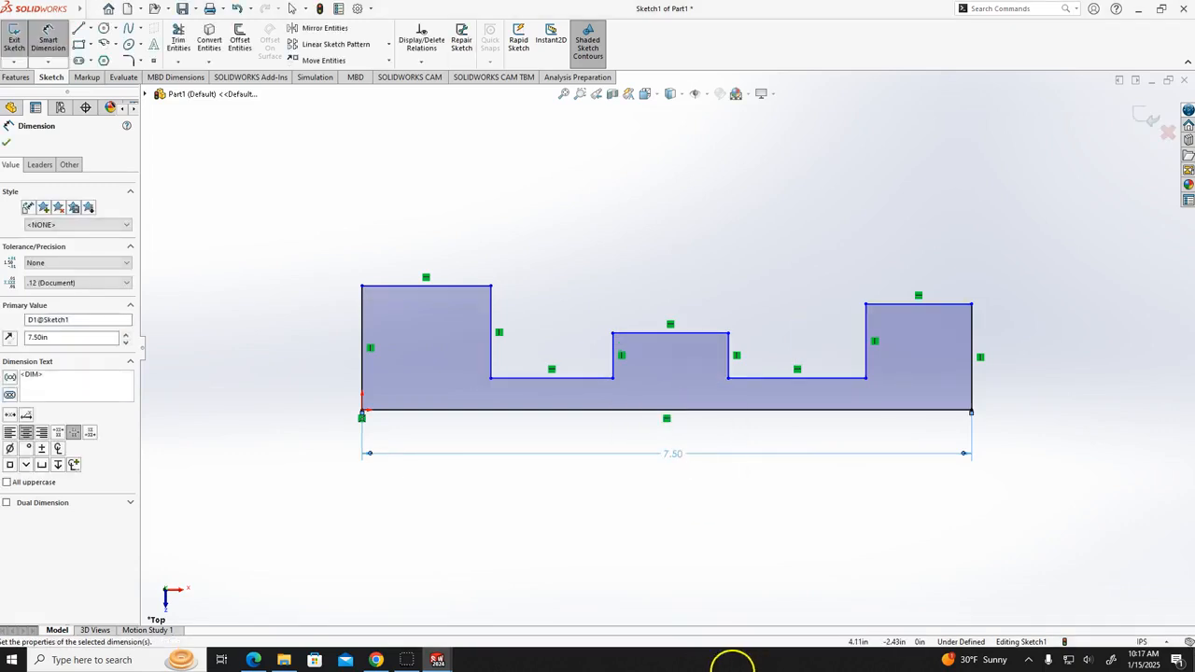
- Switch to the Example 1 drawing in Edge, underline the 7.50 dimension, and erase the red outline traced over the top view's profile
{"action": "left_click", "coordinate": [253, 660]}
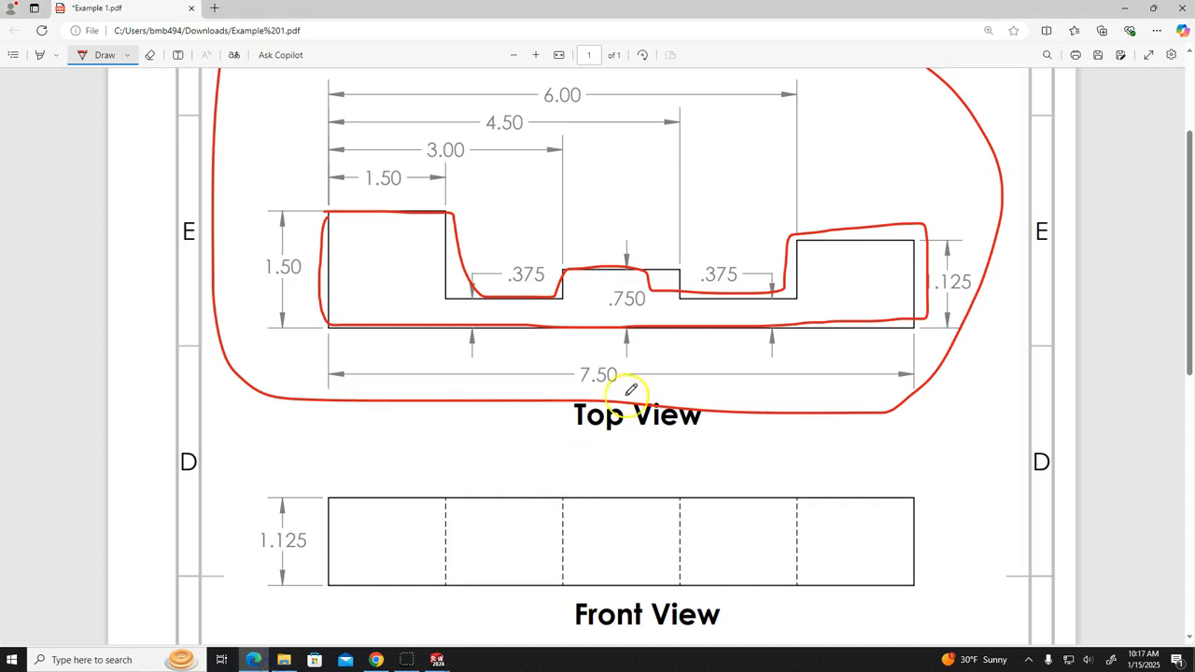
{"action": "left_click_drag", "start_coordinate": [466, 386], "coordinate": [745, 380]}
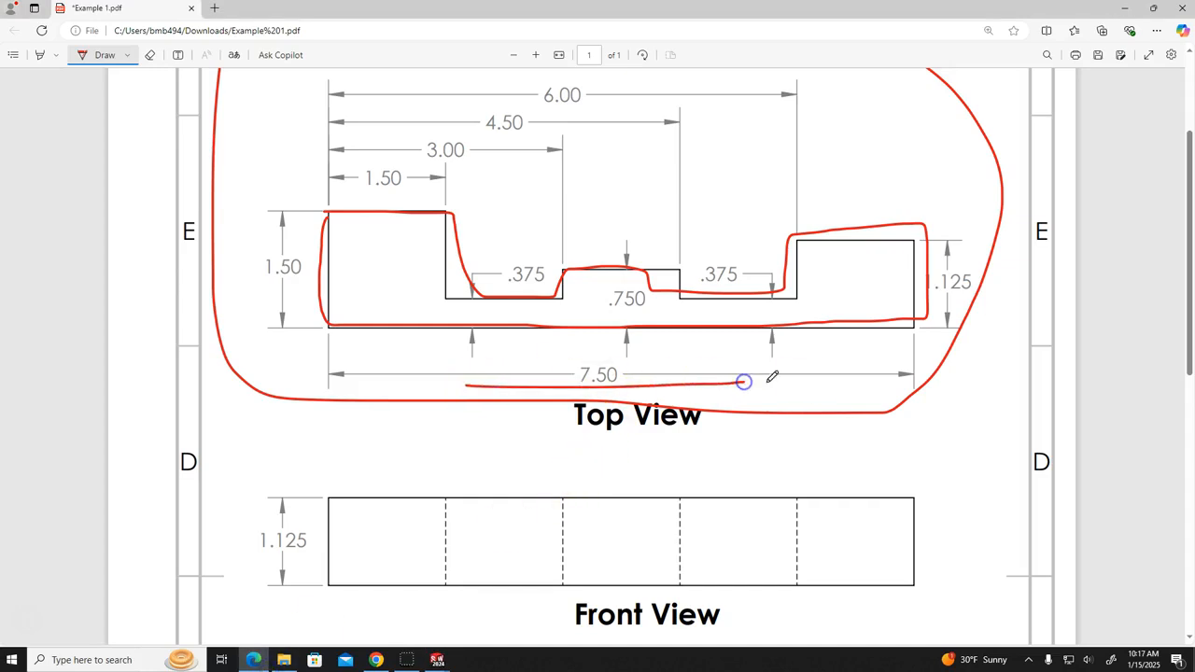
{"action": "left_click", "coordinate": [150, 54]}
{"action": "left_click", "coordinate": [925, 246]}
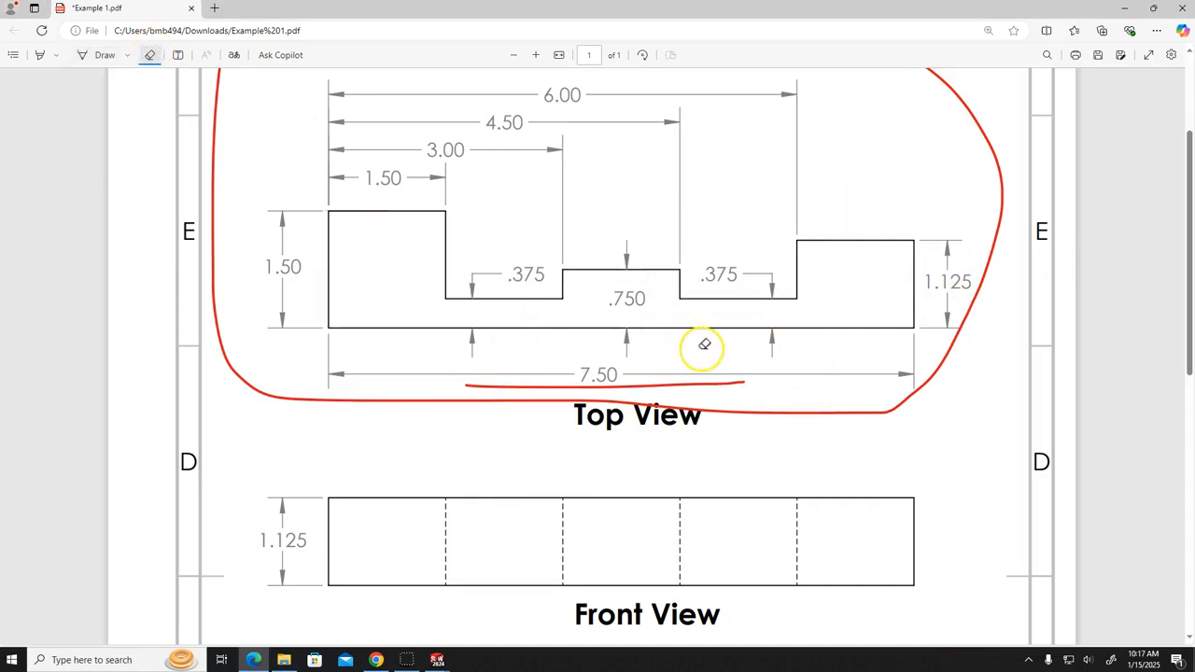
- Return to the SOLIDWORKS sketch and dimension the profile's right vertical edge with Smart Dimension at 1.125 in
{"action": "left_click", "coordinate": [437, 660]}
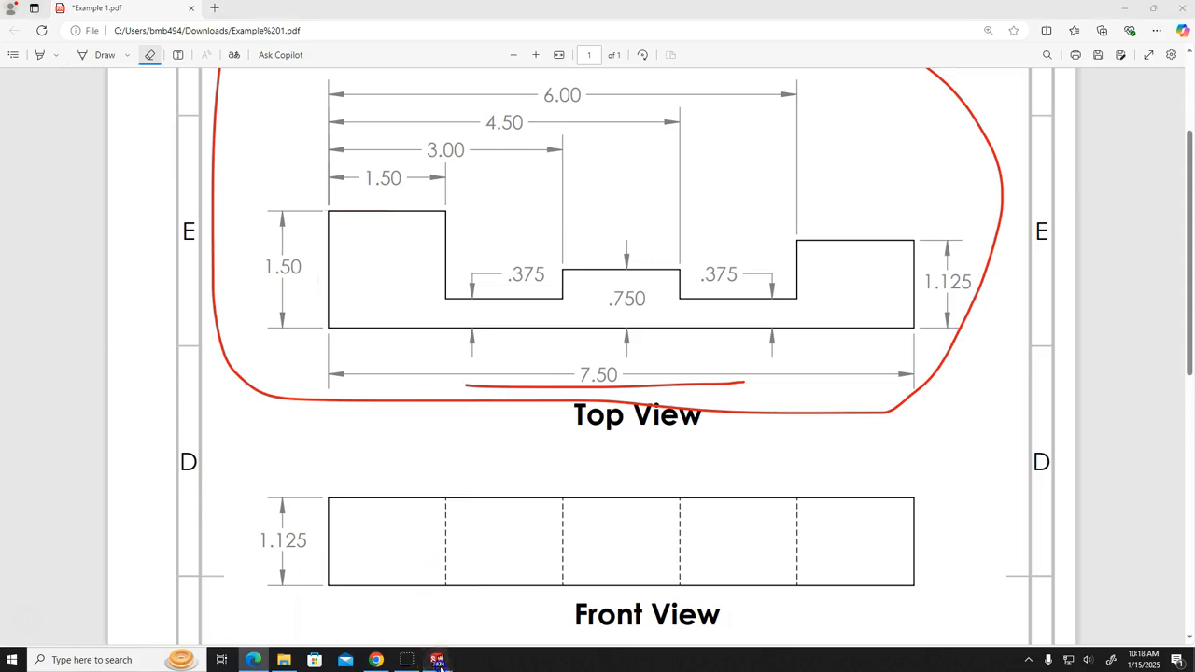
{"action": "left_click", "coordinate": [524, 618]}
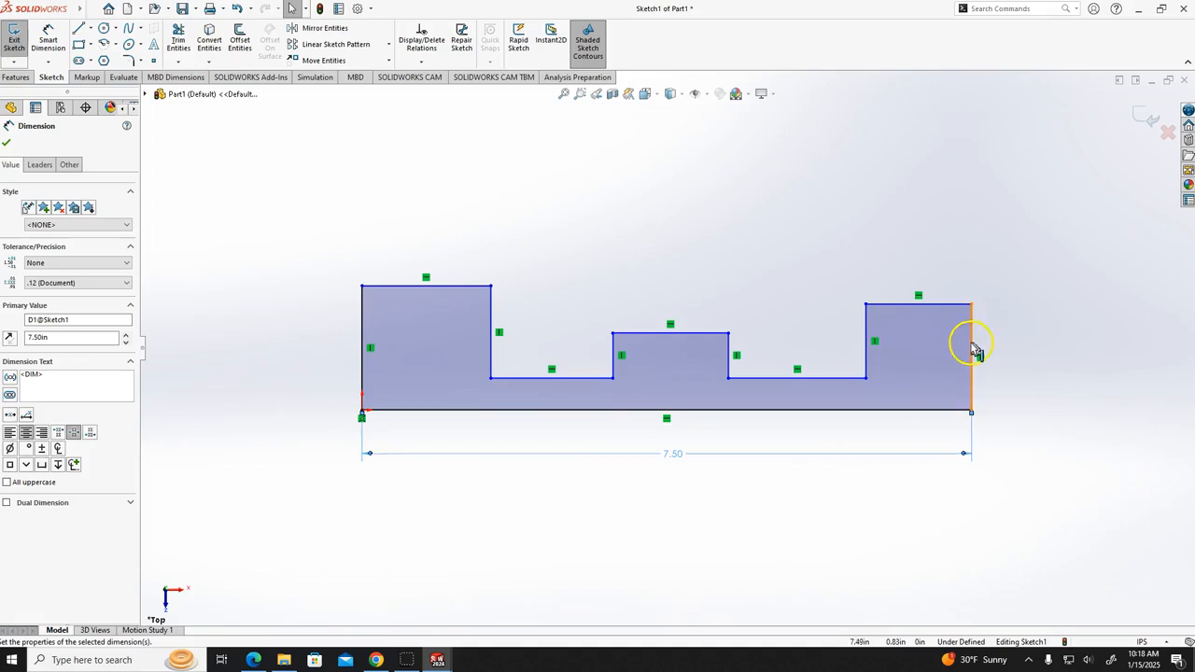
{"action": "left_click", "coordinate": [976, 350]}
{"action": "left_click", "coordinate": [44, 28]}
{"action": "left_click", "coordinate": [970, 331]}
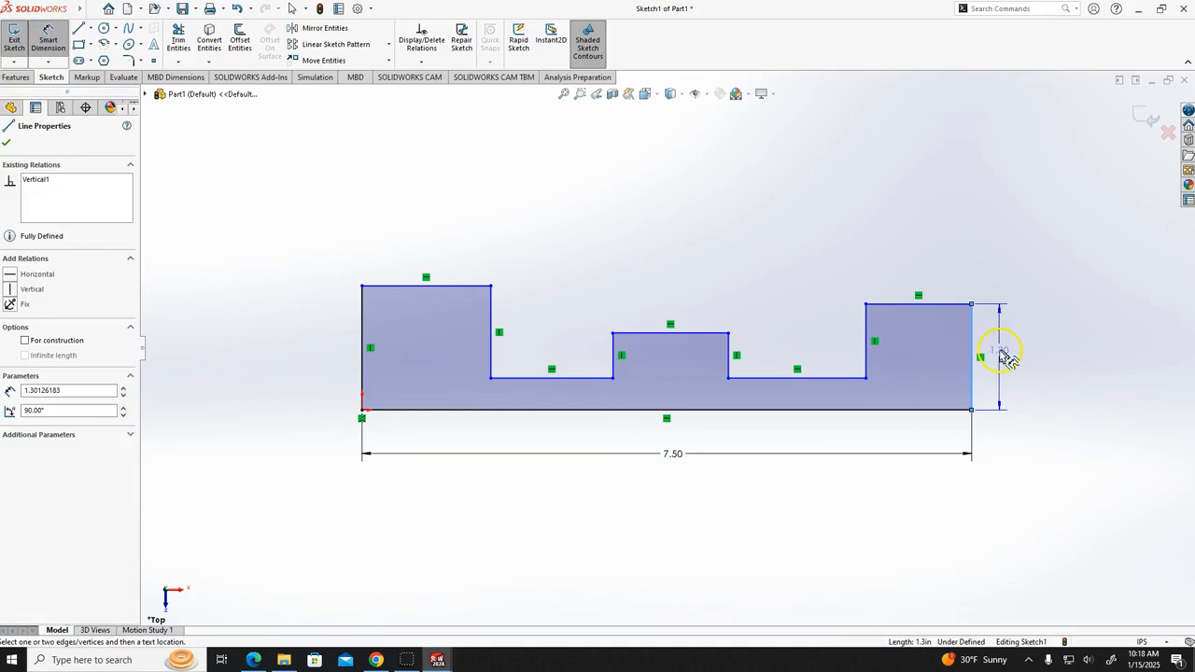
{"action": "left_click", "coordinate": [1002, 345]}
{"action": "type", "text": "1.12"}
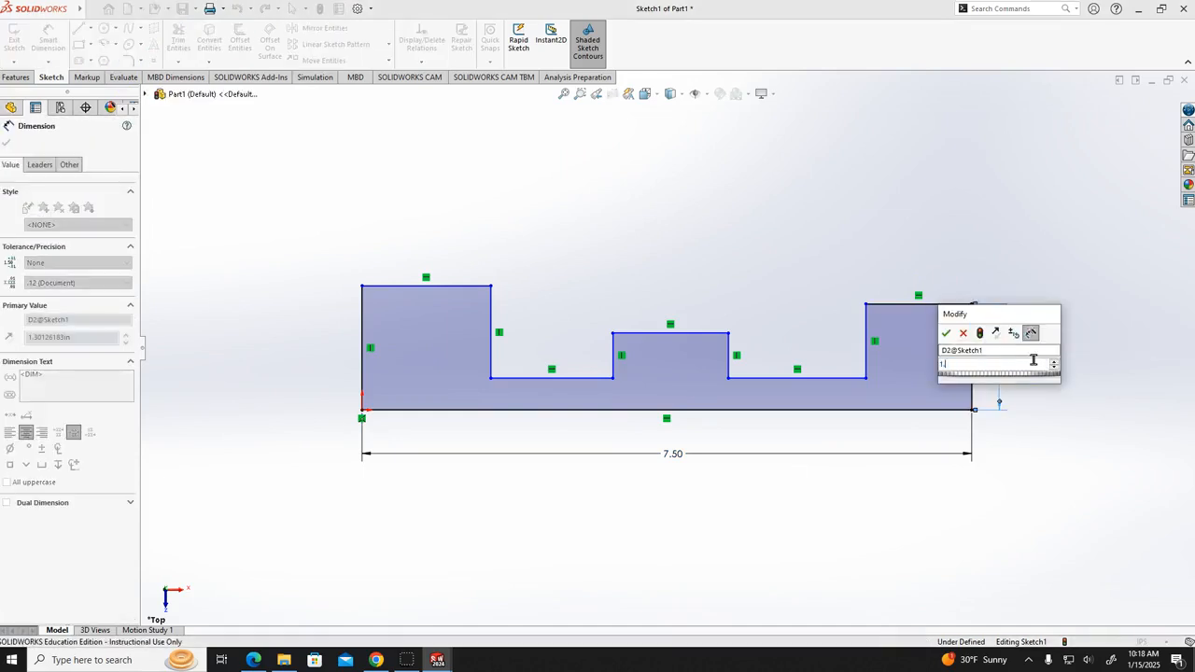
{"action": "type", "text": "5"}
{"action": "key", "text": "Return"}
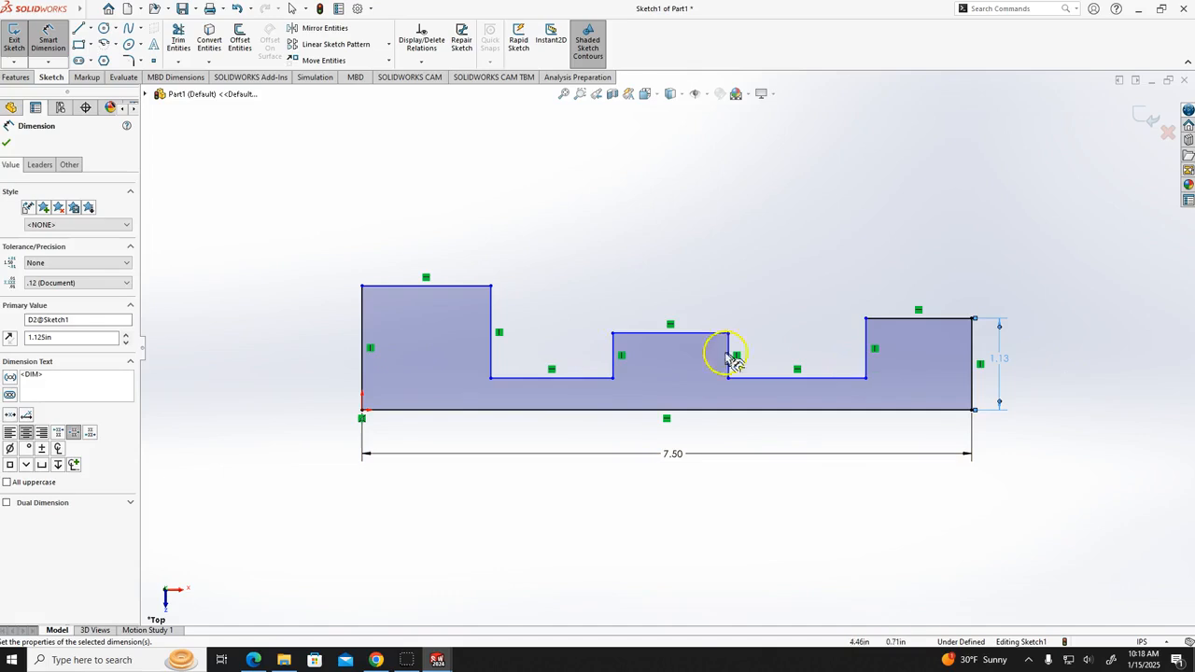
- Dimension the profile's left vertical edge and set its height to 1.5 in
{"action": "left_click", "coordinate": [364, 379]}
{"action": "left_click", "coordinate": [326, 376]}
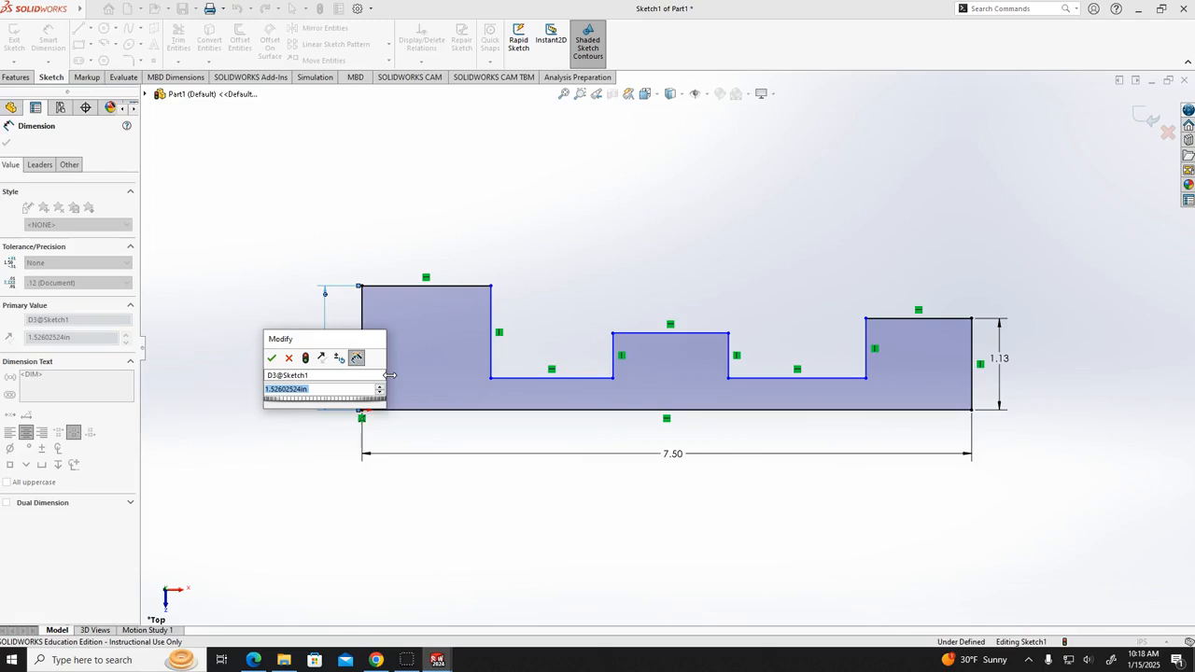
{"action": "type", "text": "1.5"}
{"action": "key", "text": "Return"}
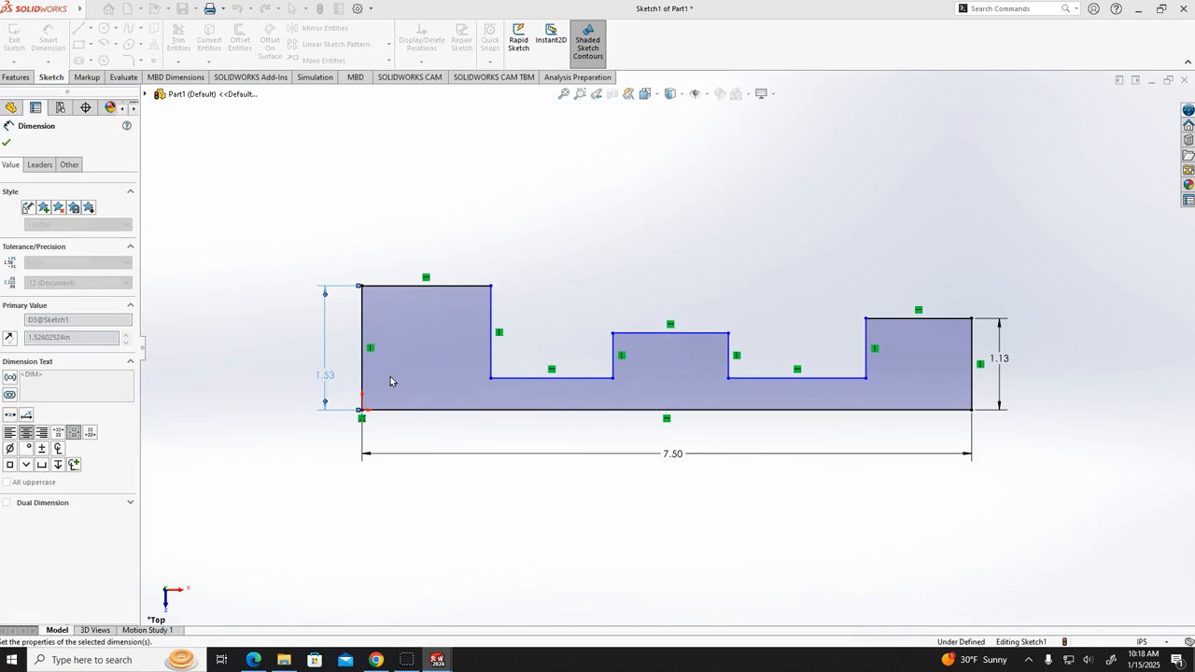
{"action": "left_click", "coordinate": [449, 386]}
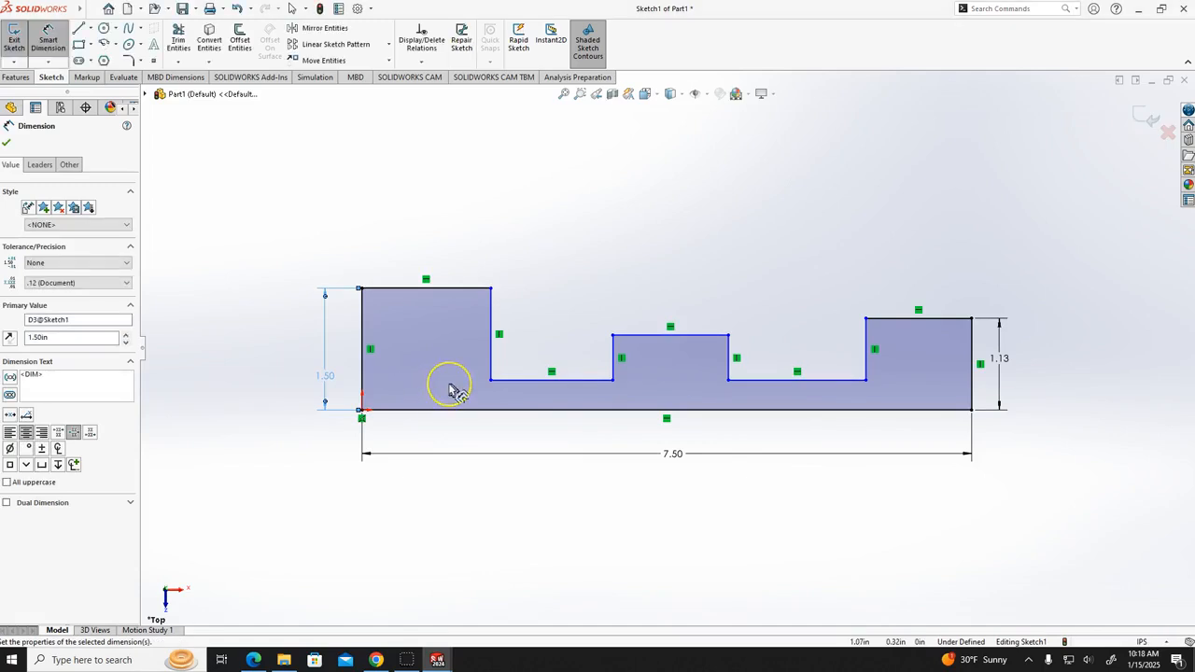
- Restart Smart Dimension and dimension the top edge of the left block, setting its width to 1.5 in
{"action": "left_click", "coordinate": [49, 39]}
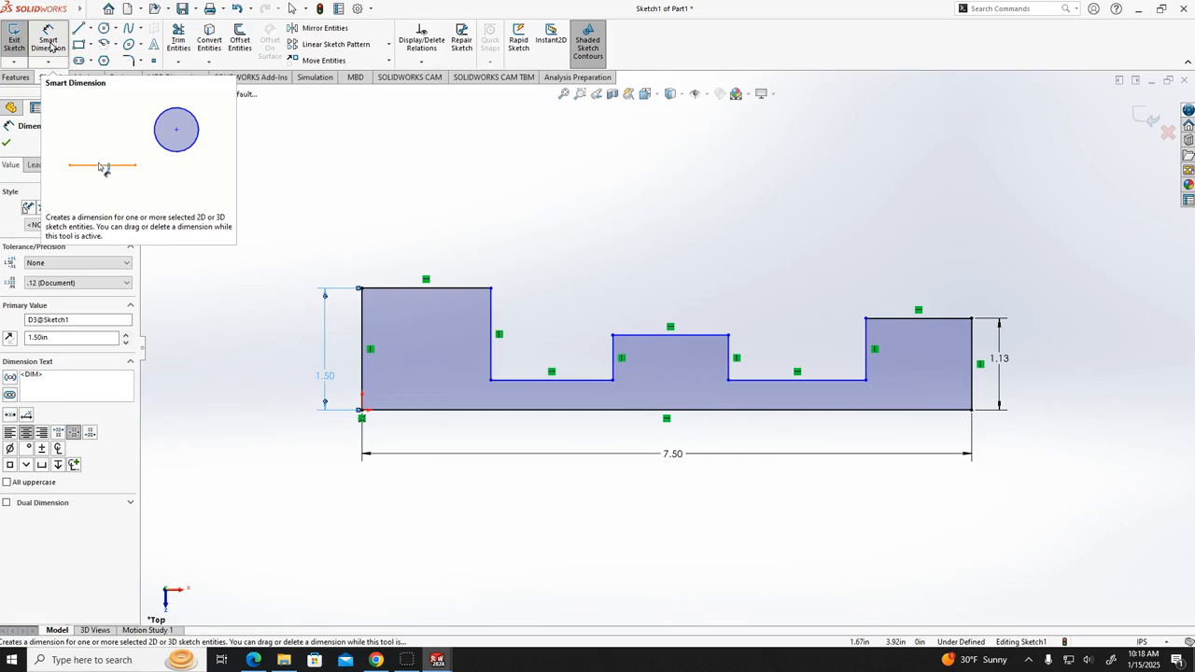
{"action": "left_click", "coordinate": [51, 46]}
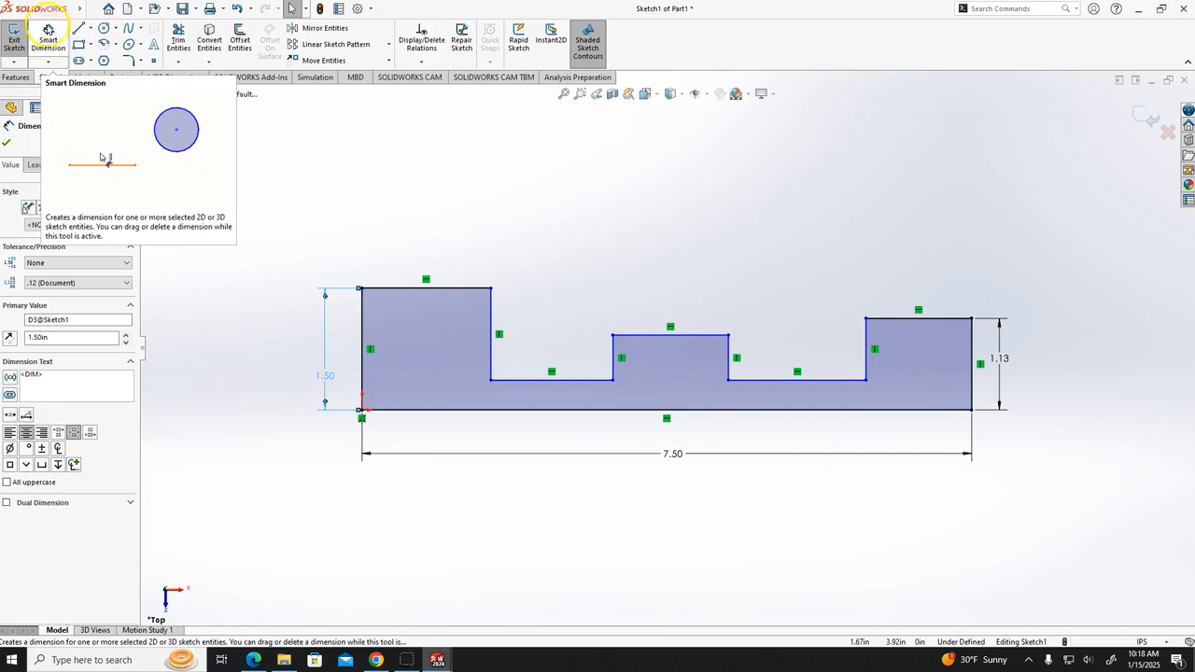
{"action": "left_click", "coordinate": [52, 41]}
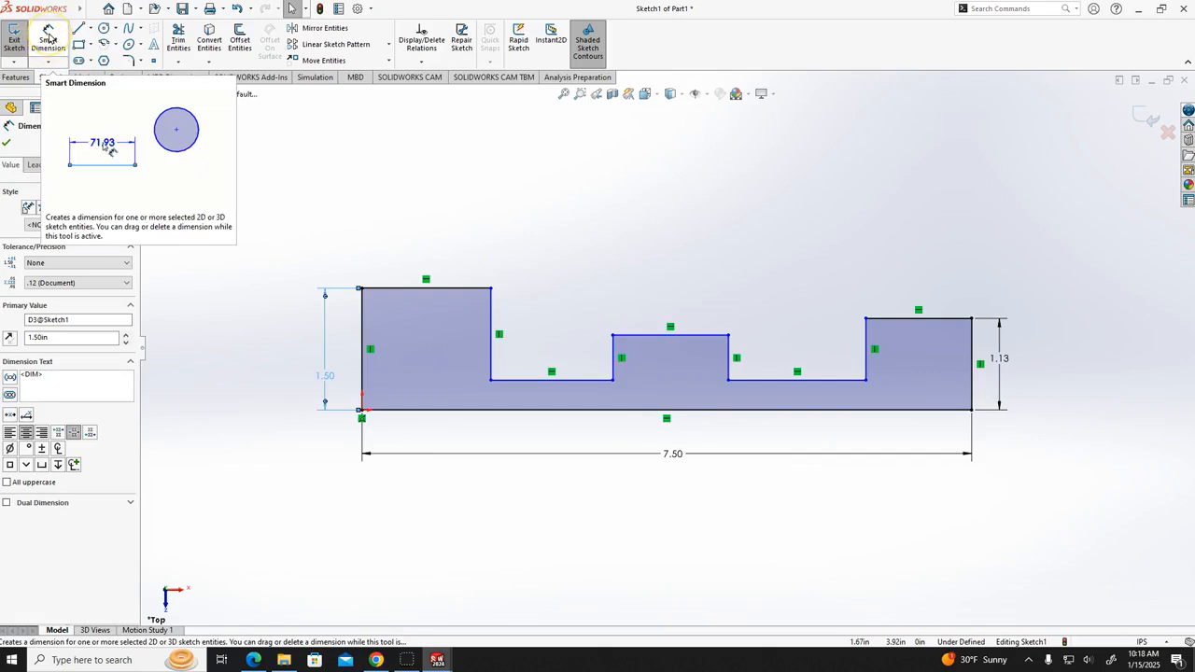
{"action": "left_click", "coordinate": [52, 33]}
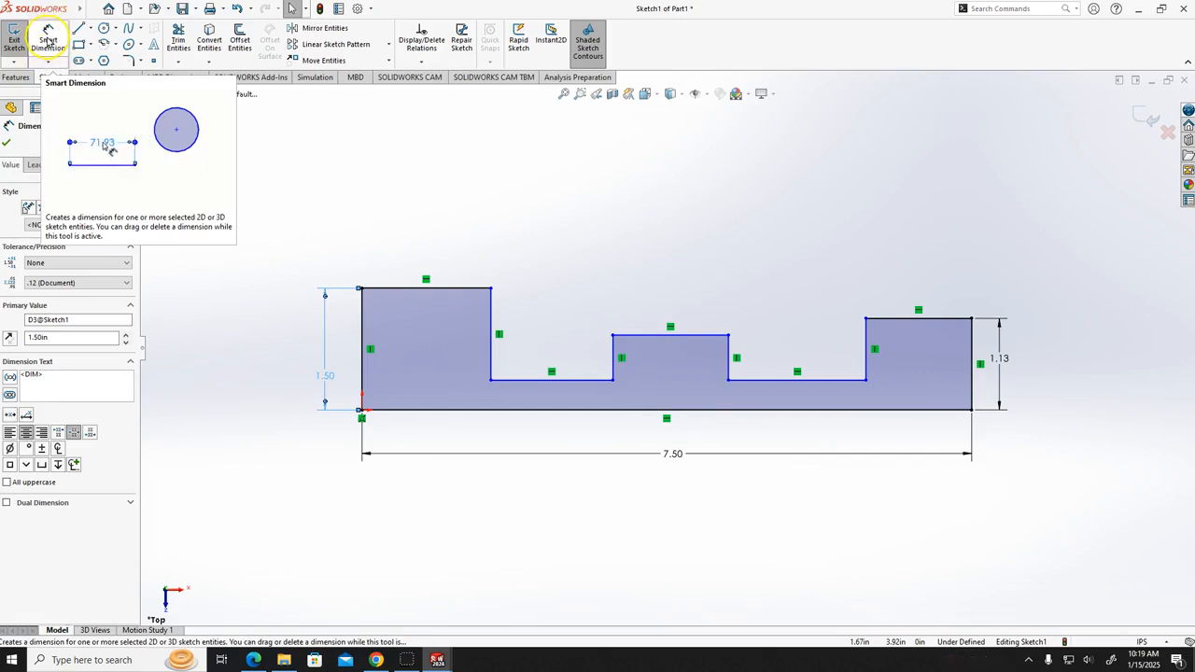
{"action": "left_click", "coordinate": [48, 42]}
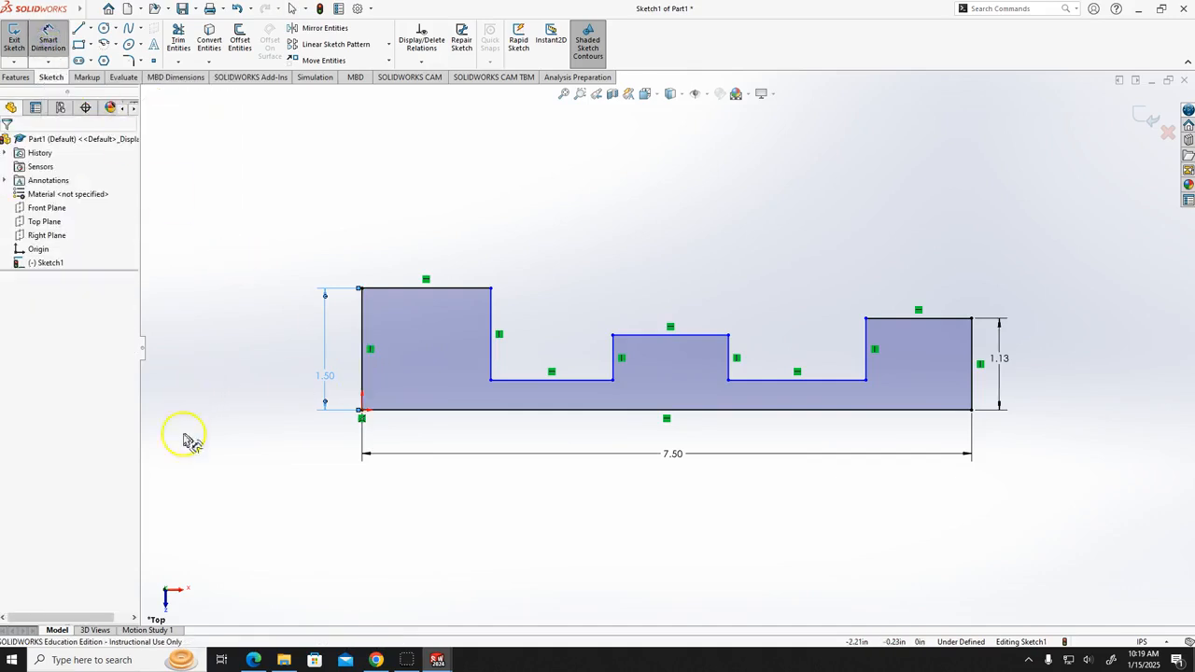
{"action": "left_click", "coordinate": [443, 296]}
{"action": "left_click", "coordinate": [450, 258]}
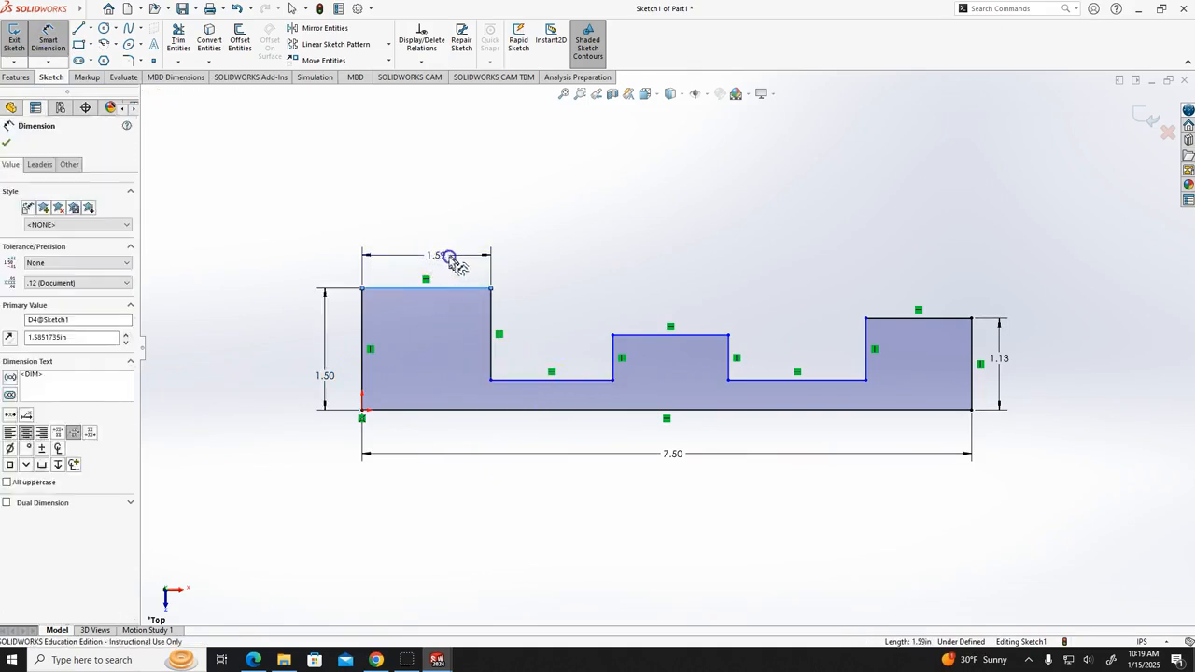
{"action": "type", "text": "1.5"}
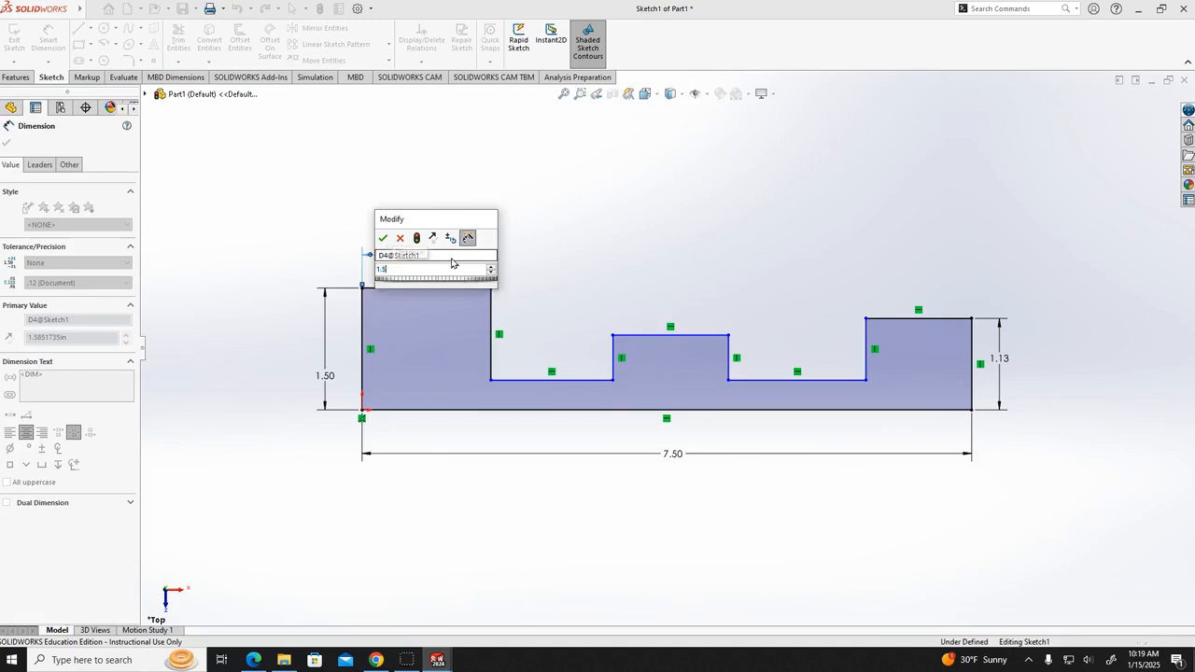
{"action": "key", "text": "Return"}
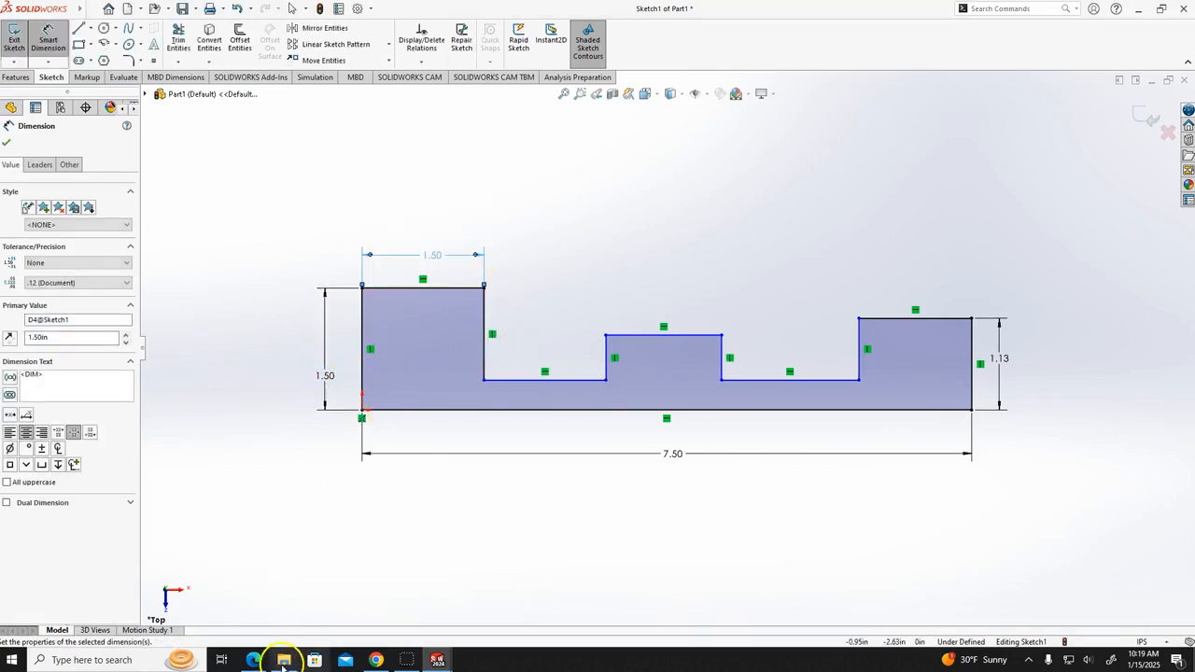
- Switch to the Example 1 drawing in Edge and mark in red the two vertical edges that the 3.00 dimension spans
{"action": "left_click", "coordinate": [253, 660]}
{"action": "scroll", "coordinate": [355, 240], "scroll_direction": "up", "scroll_amount": 2}
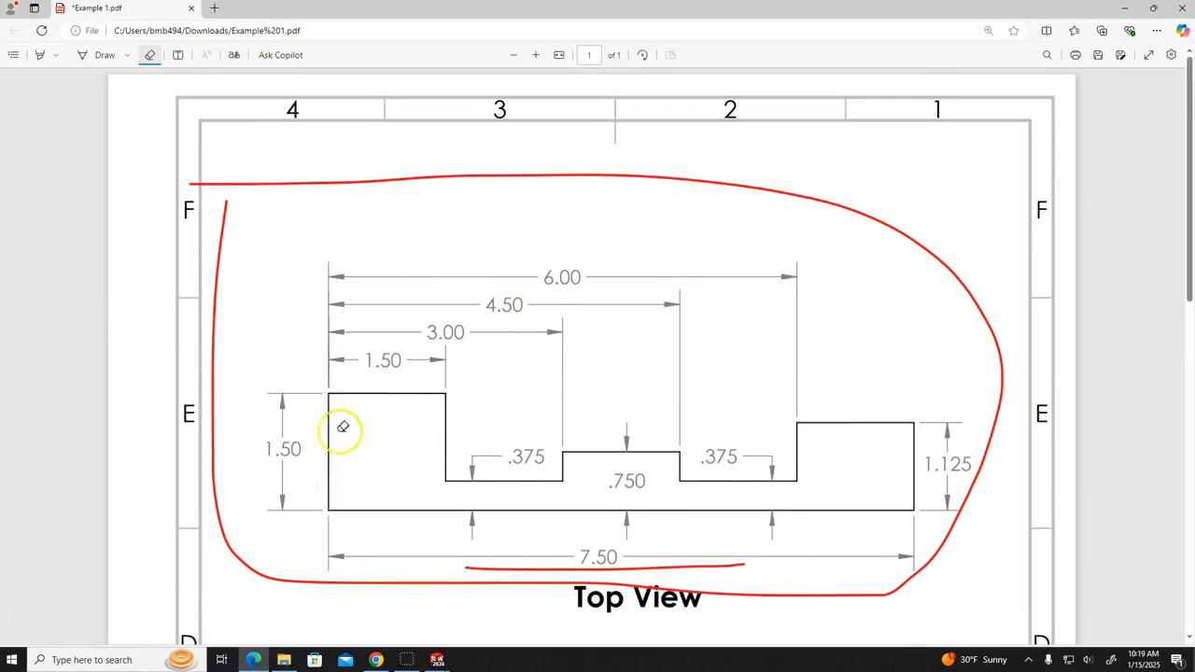
{"action": "left_click", "coordinate": [84, 57]}
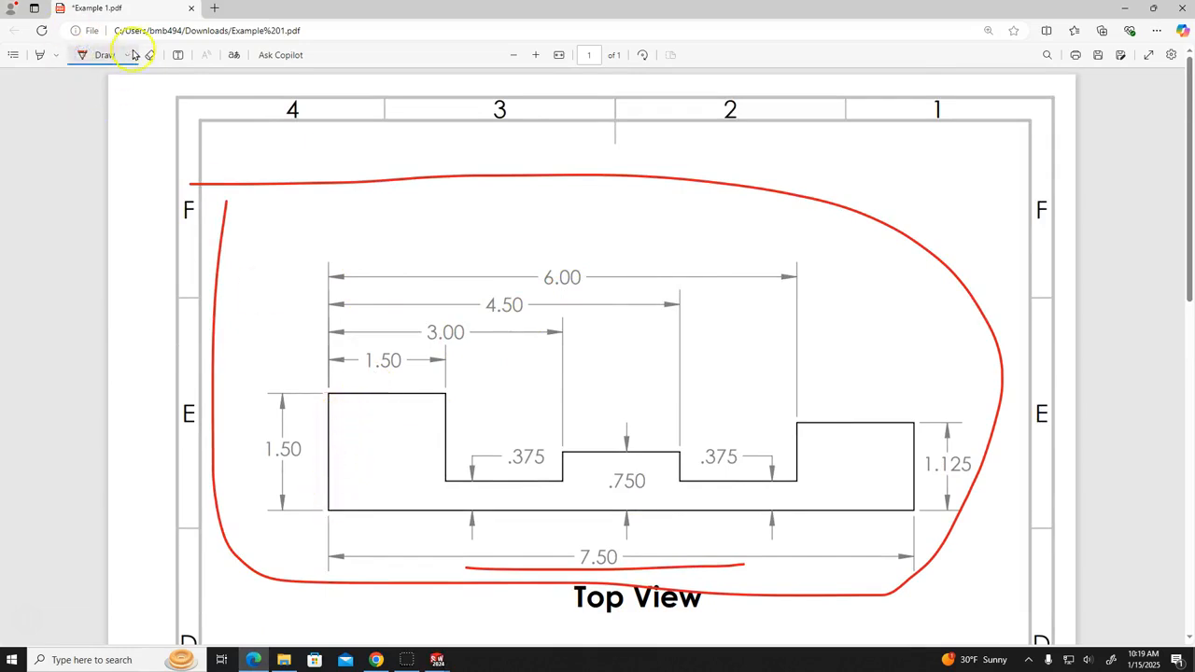
{"action": "left_click", "coordinate": [127, 55]}
{"action": "mouse_move", "coordinate": [326, 401]}
{"action": "left_mouse_down"}
{"action": "mouse_move", "coordinate": [320, 494]}
{"action": "mouse_move", "coordinate": [329, 422]}
{"action": "left_mouse_up"}
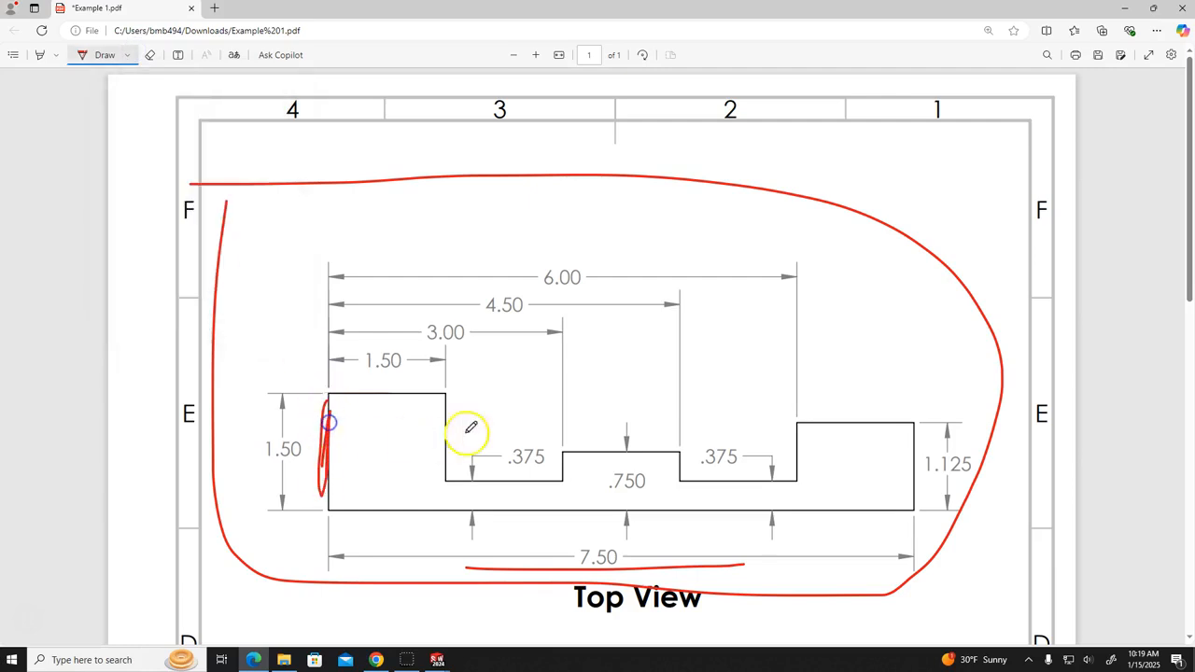
{"action": "mouse_move", "coordinate": [563, 452]}
{"action": "left_mouse_down"}
{"action": "mouse_move", "coordinate": [567, 462]}
{"action": "mouse_move", "coordinate": [569, 439]}
{"action": "left_mouse_up"}
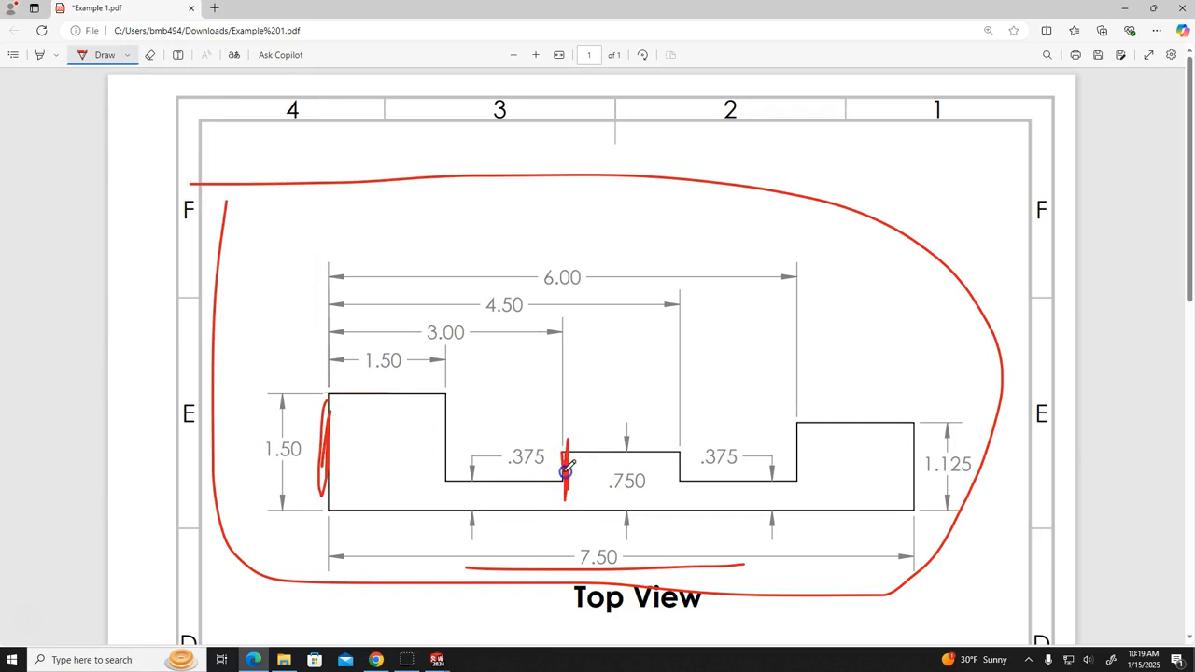
{"action": "mouse_move", "coordinate": [346, 467]}
{"action": "left_mouse_down"}
{"action": "mouse_move", "coordinate": [320, 439]}
{"action": "mouse_move", "coordinate": [331, 411]}
{"action": "mouse_move", "coordinate": [333, 466]}
{"action": "left_mouse_up"}
{"action": "left_click_drag", "start_coordinate": [560, 470], "coordinate": [569, 464]}
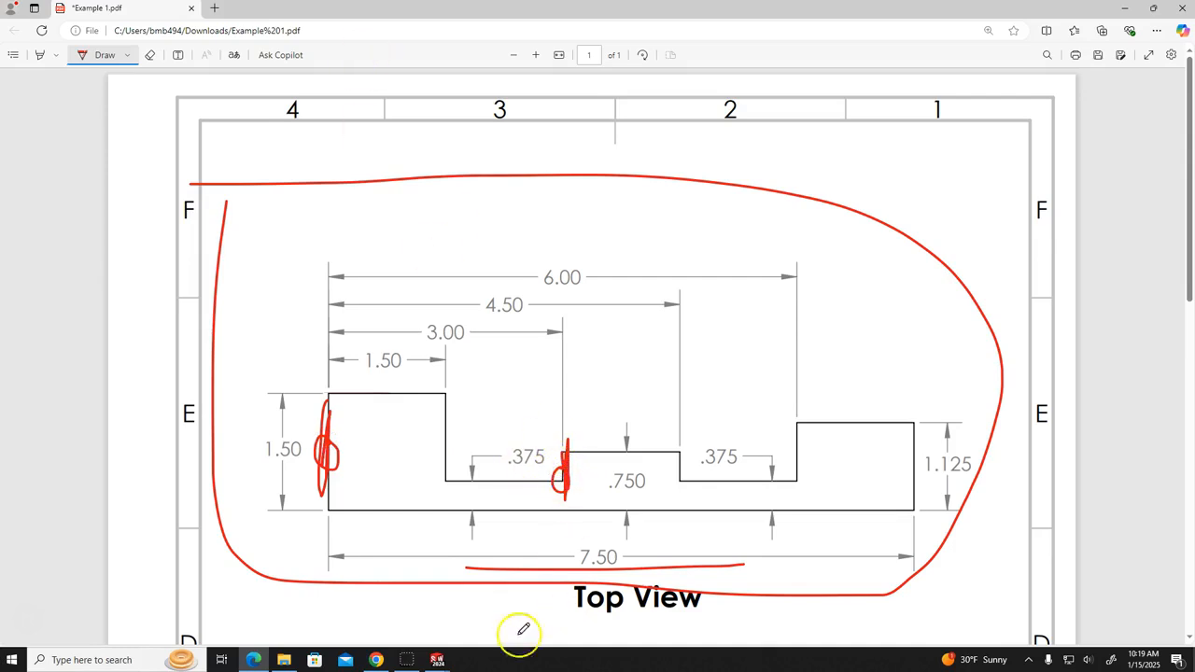
- Return to the SOLIDWORKS sketch and dimension the distance from the profile's left edge to the middle block's left edge at 3 in
{"action": "left_click", "coordinate": [437, 660]}
{"action": "left_click", "coordinate": [504, 609]}
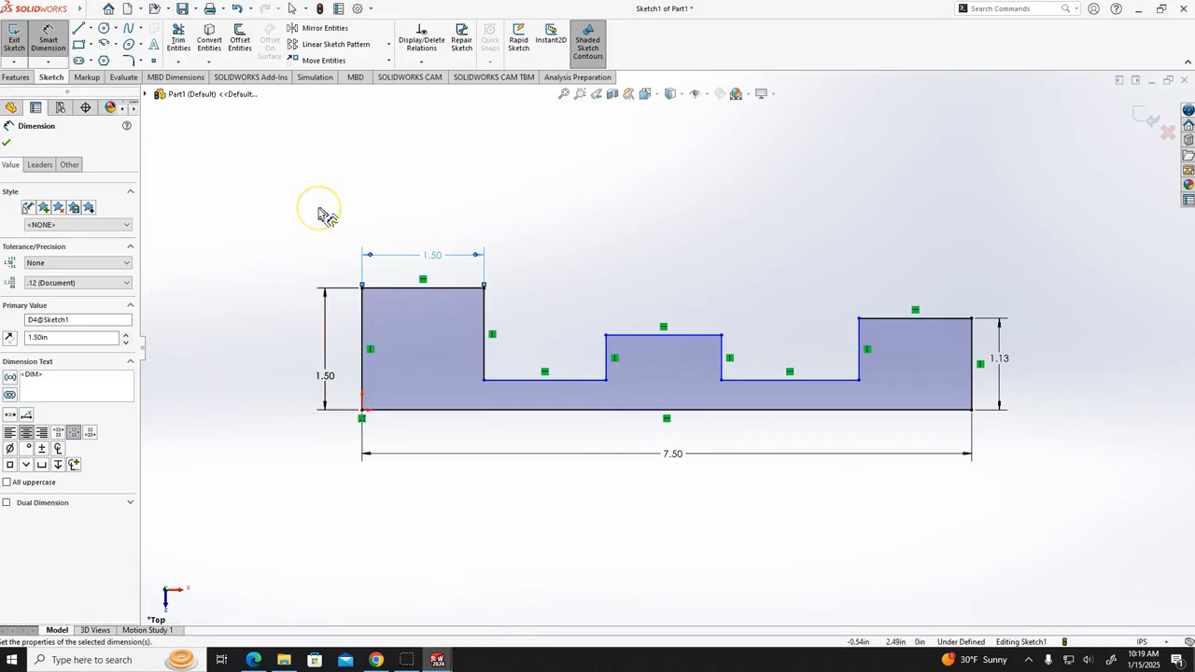
{"action": "left_click", "coordinate": [362, 328]}
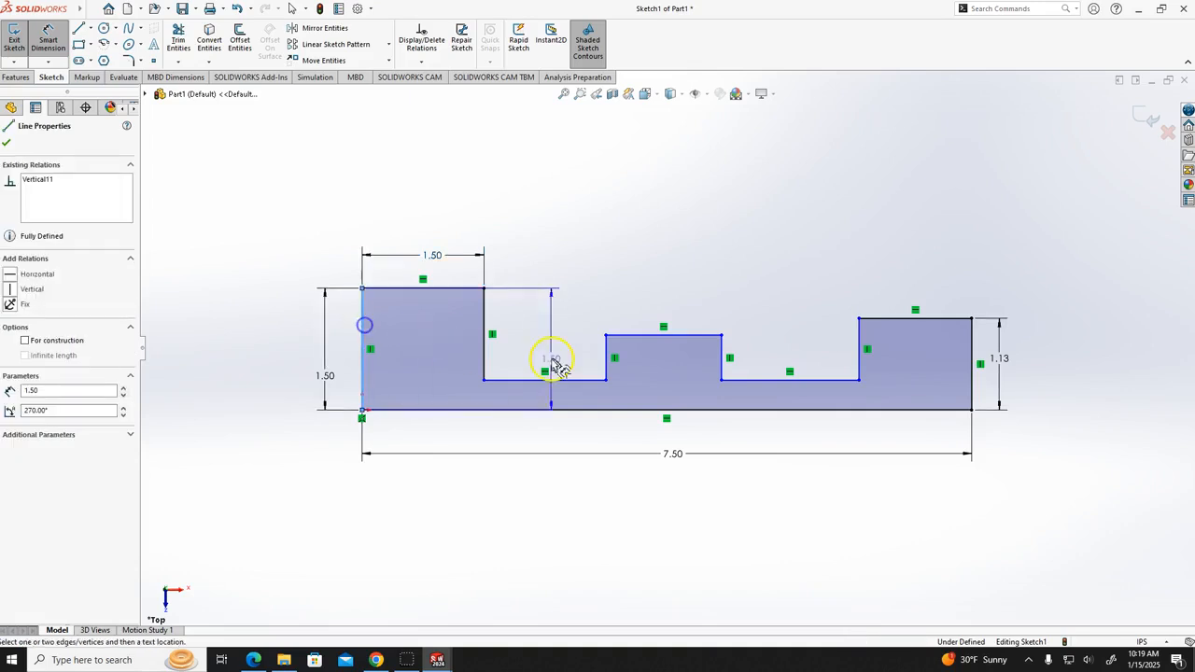
{"action": "left_click", "coordinate": [609, 354]}
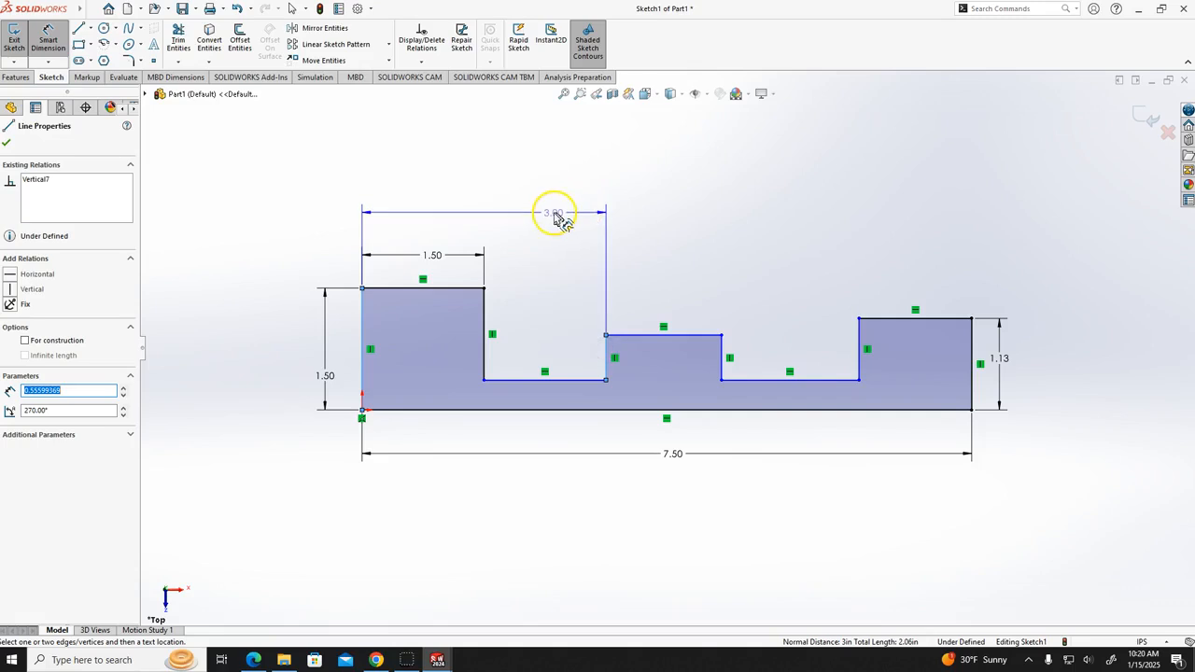
{"action": "left_click", "coordinate": [554, 215]}
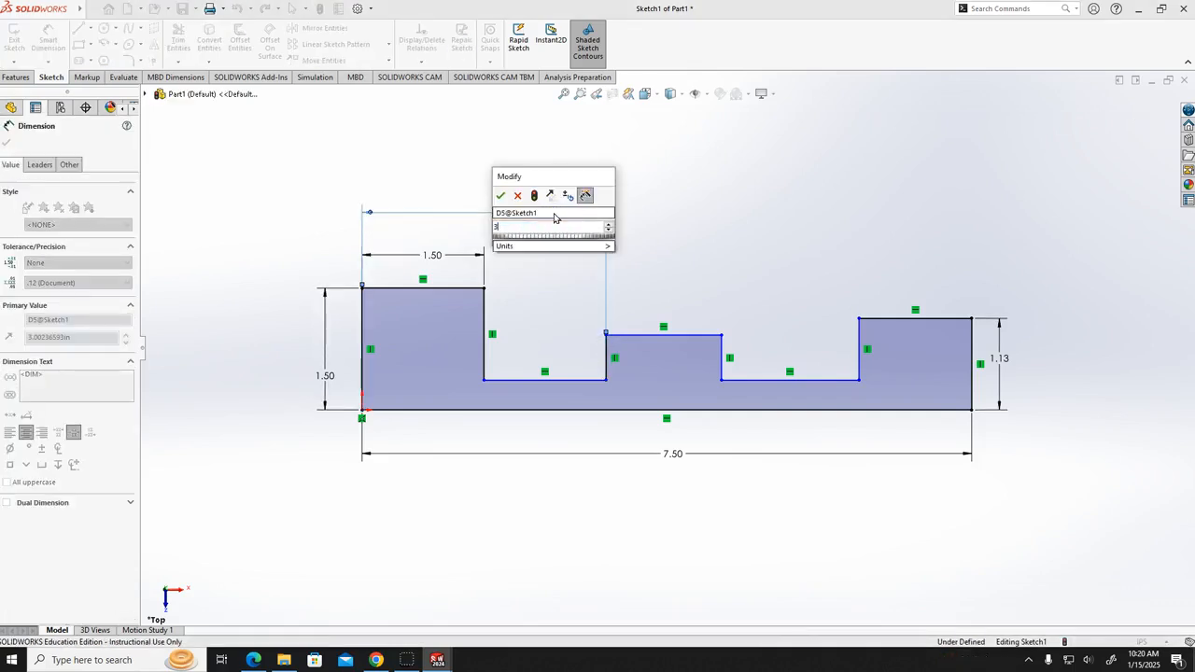
{"action": "key", "text": "Return"}
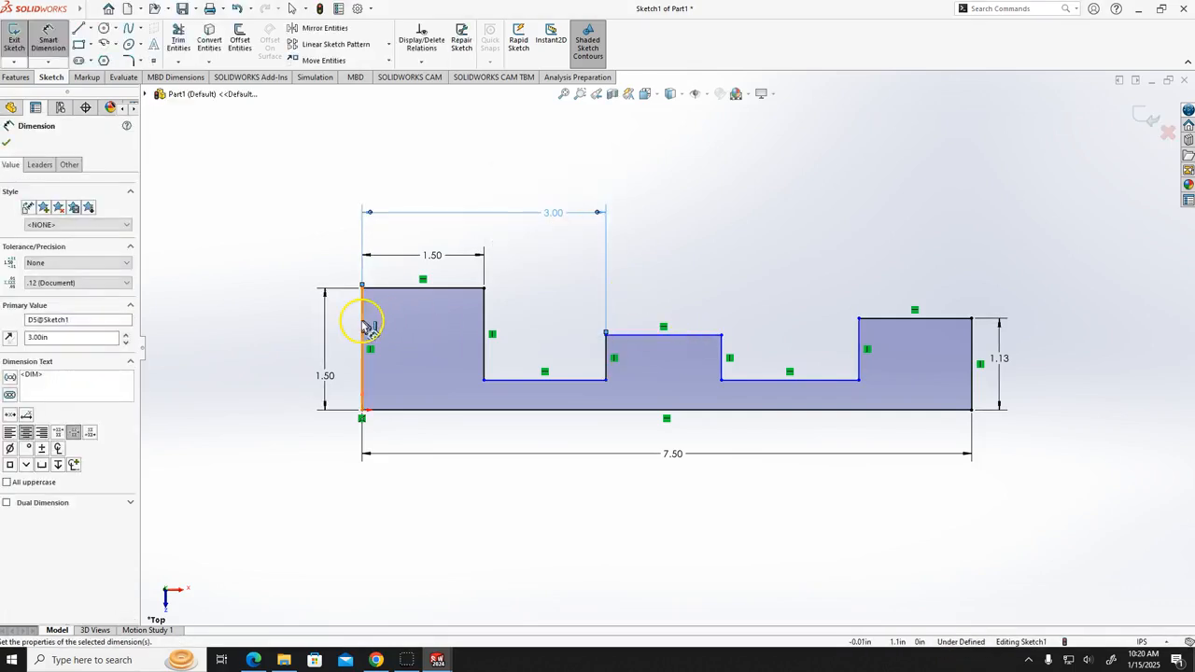
- Dimension the distance from the profile's left edge to the middle block's right edge and set it to 4.5 in
{"action": "left_click", "coordinate": [366, 325]}
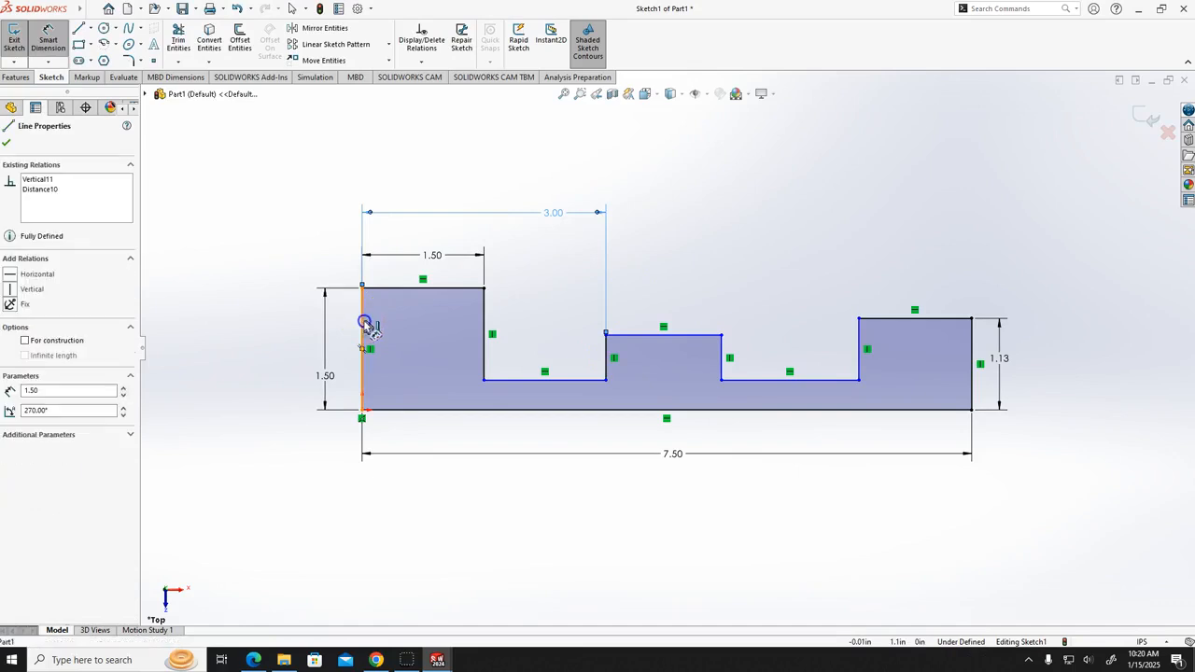
{"action": "left_click", "coordinate": [723, 354]}
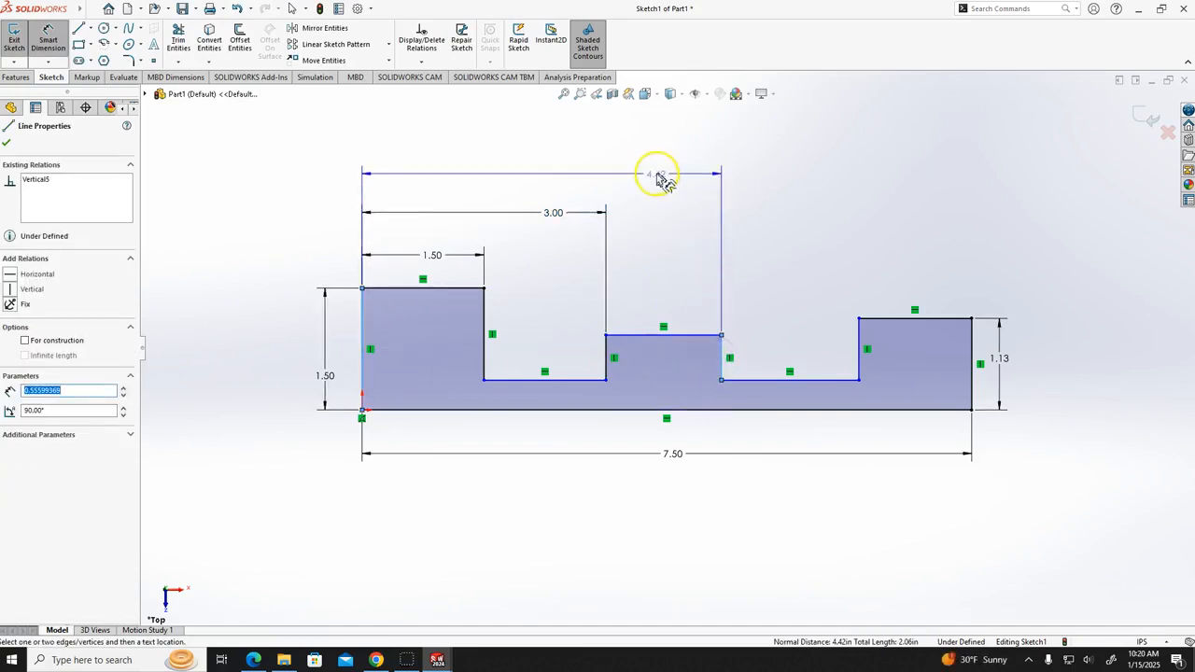
{"action": "left_click", "coordinate": [660, 178]}
{"action": "type", "text": "4.5"}
{"action": "key", "text": "Return"}
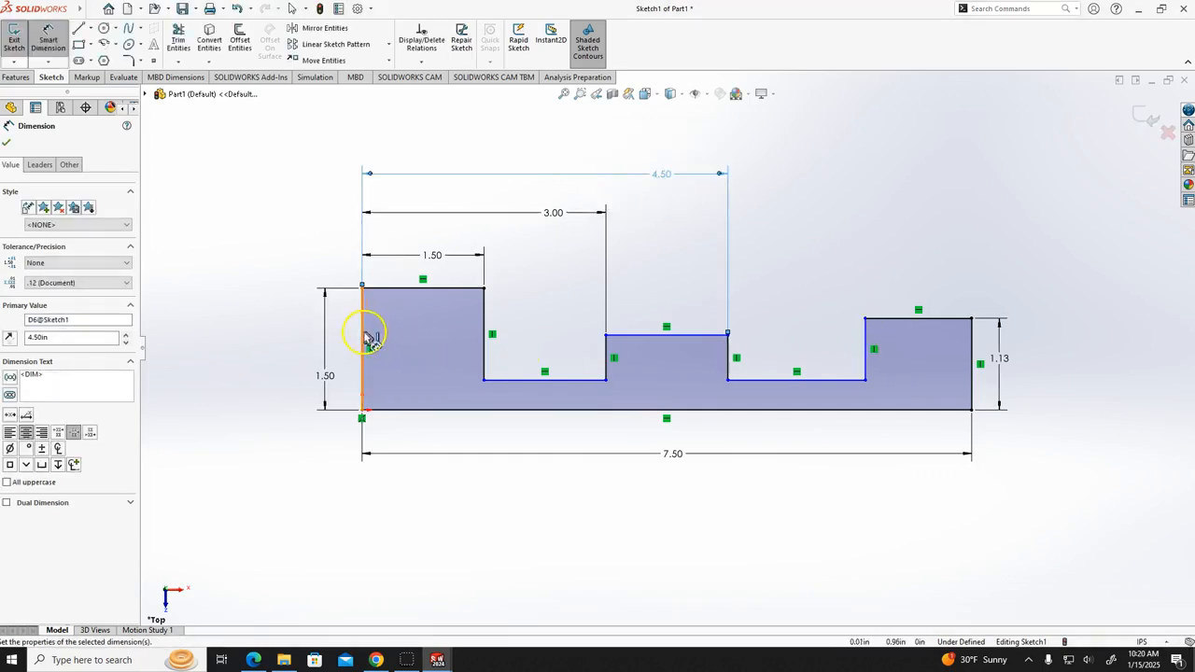
- Dimension the distance from the profile's left edge to the right block's left edge and set it to 6.5 in
{"action": "left_click", "coordinate": [397, 334]}
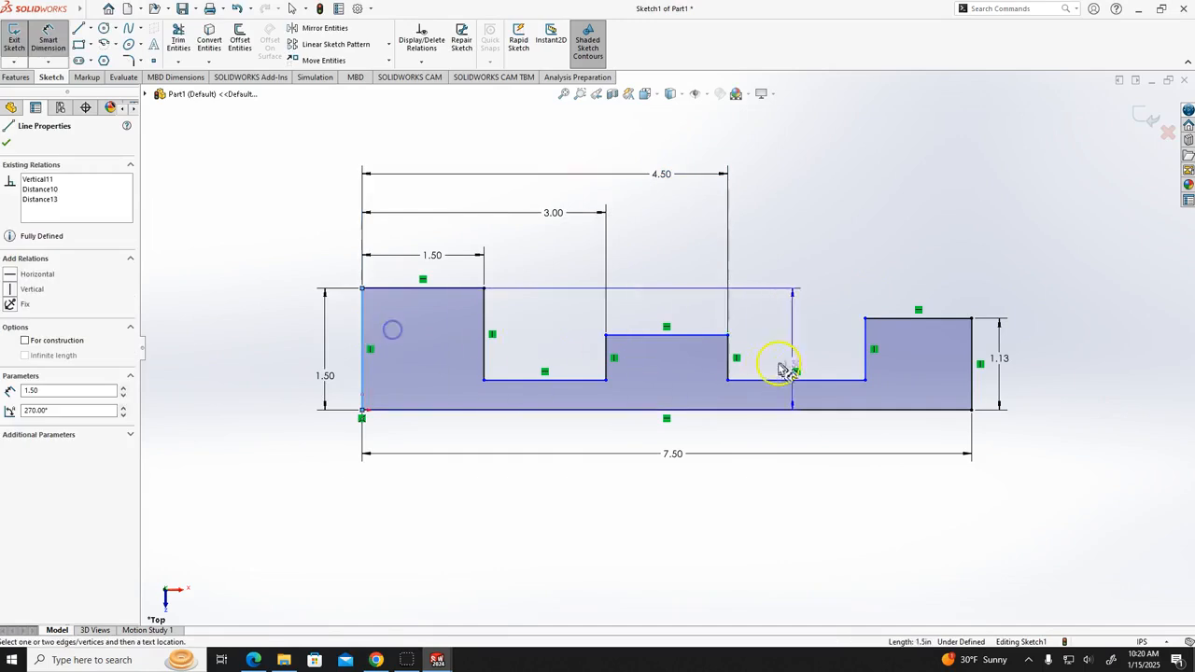
{"action": "left_click", "coordinate": [866, 340]}
{"action": "left_click", "coordinate": [812, 139]}
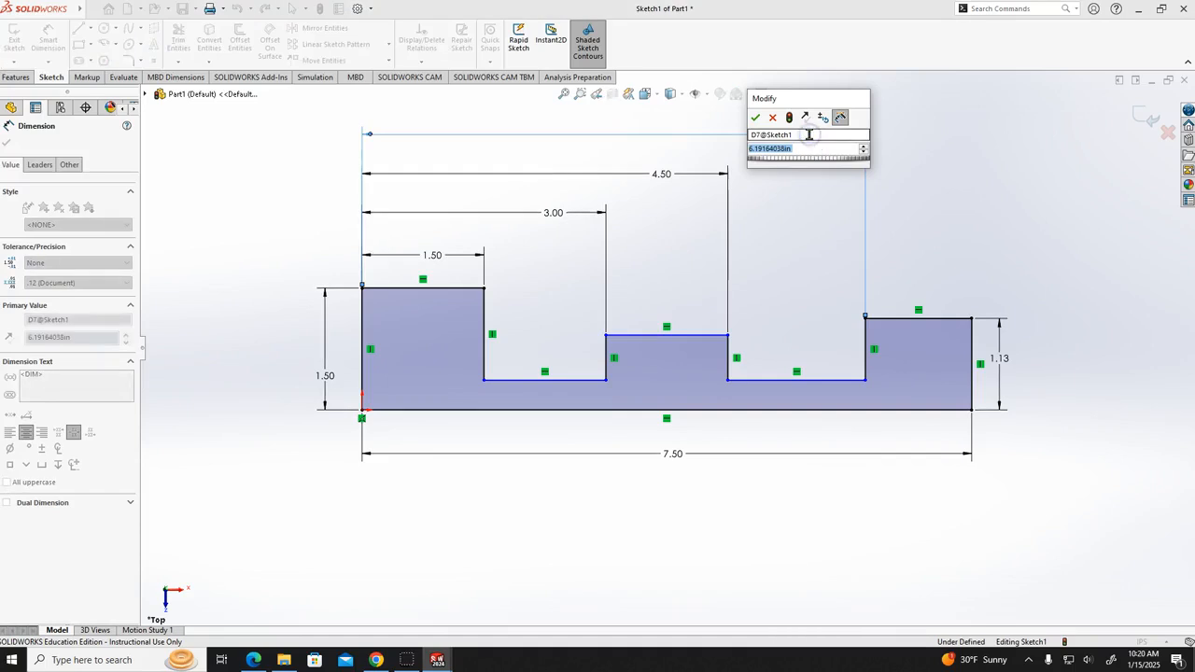
{"action": "type", "text": "6.5"}
{"action": "key", "text": "Return"}
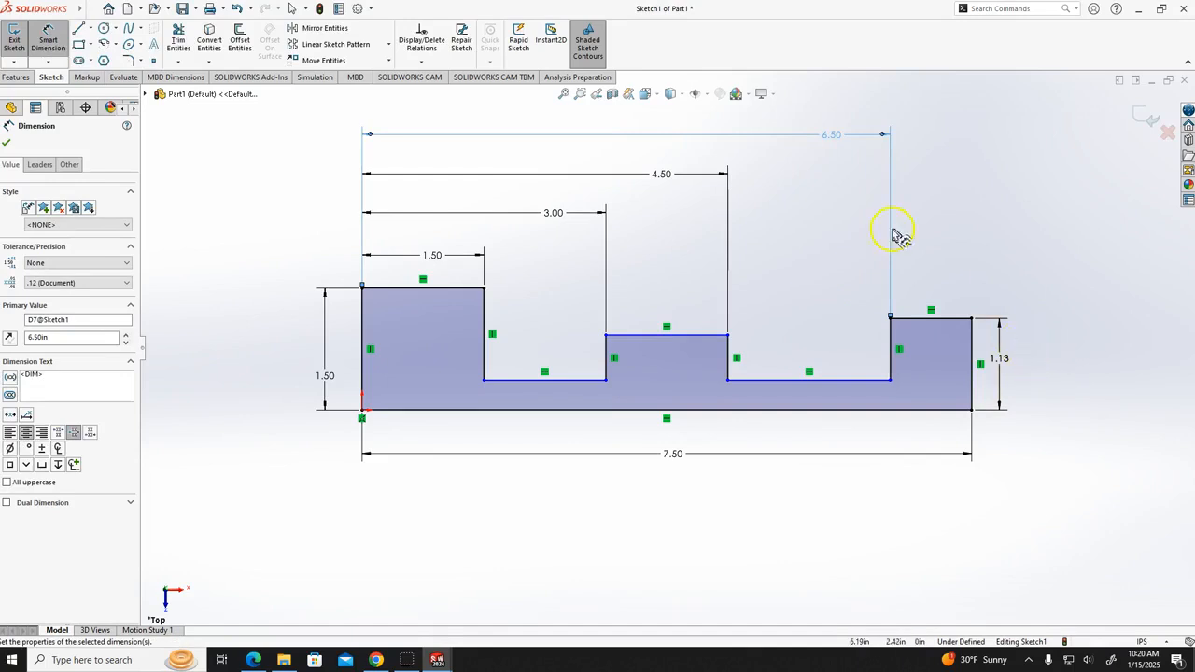
- Change the distance from the profile's left edge to the right block's left edge to 6 in and deselect the dimension
{"action": "double_click", "coordinate": [831, 134]}
{"action": "type", "text": "6.50in"}
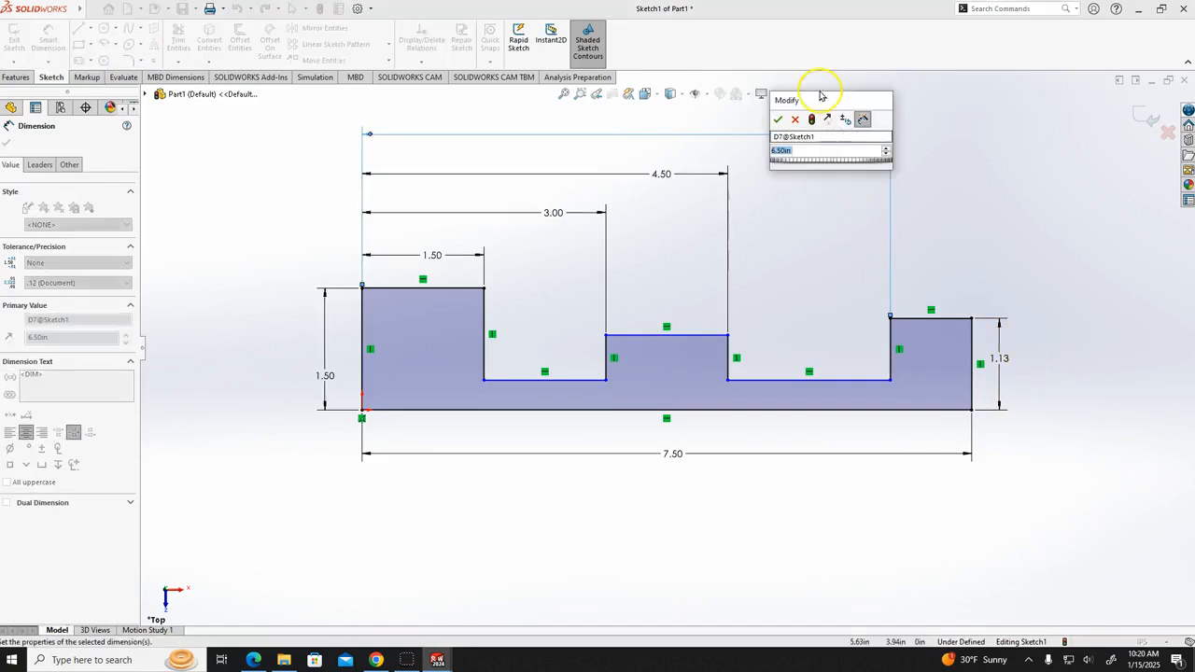
{"action": "key", "text": "Return"}
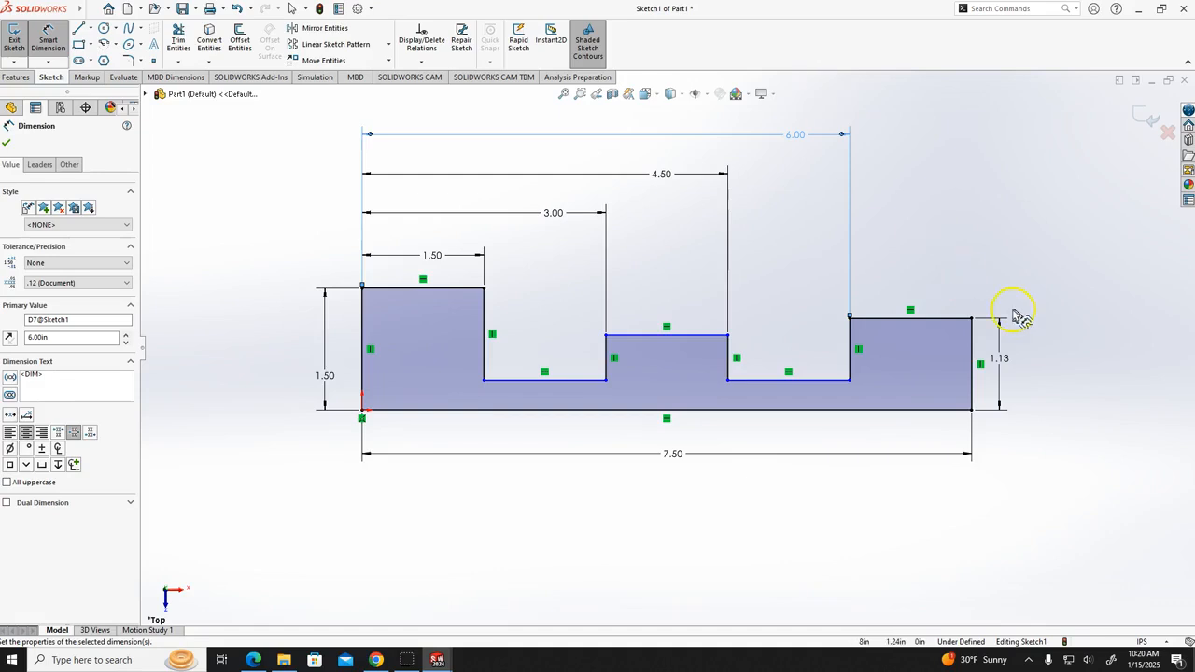
{"action": "left_click", "coordinate": [889, 531]}
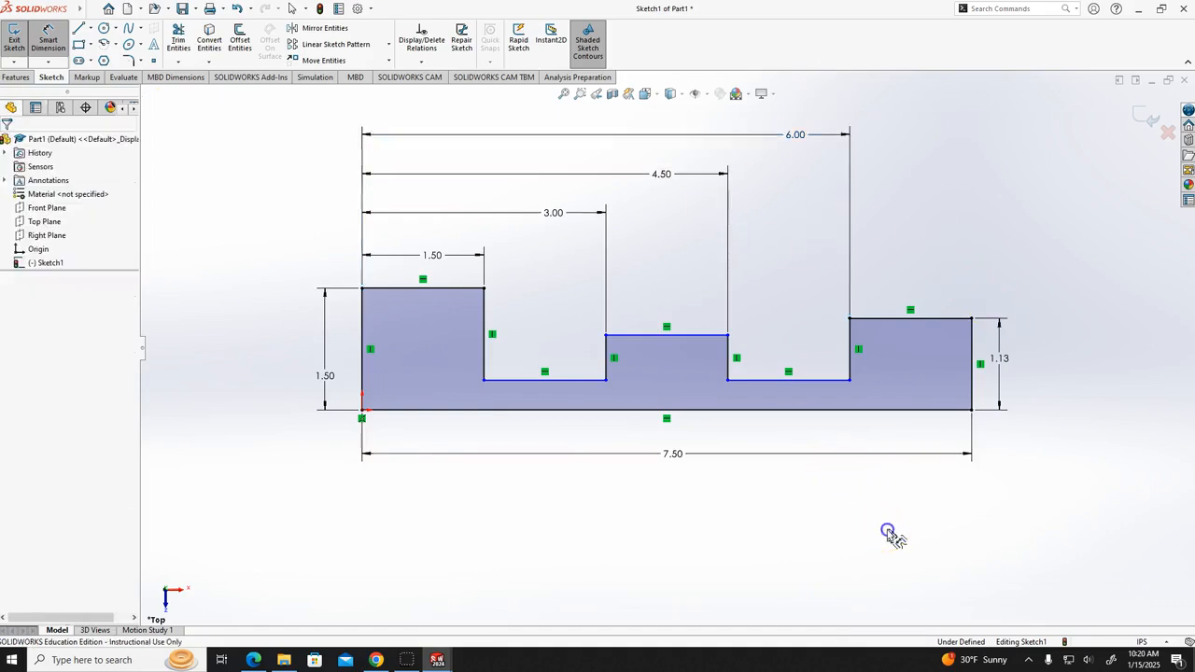
- Dimension the height from the profile's bottom edge to the floor of the right recess and set it to 0.375 in
{"action": "left_click", "coordinate": [812, 416]}
{"action": "left_click", "coordinate": [807, 383]}
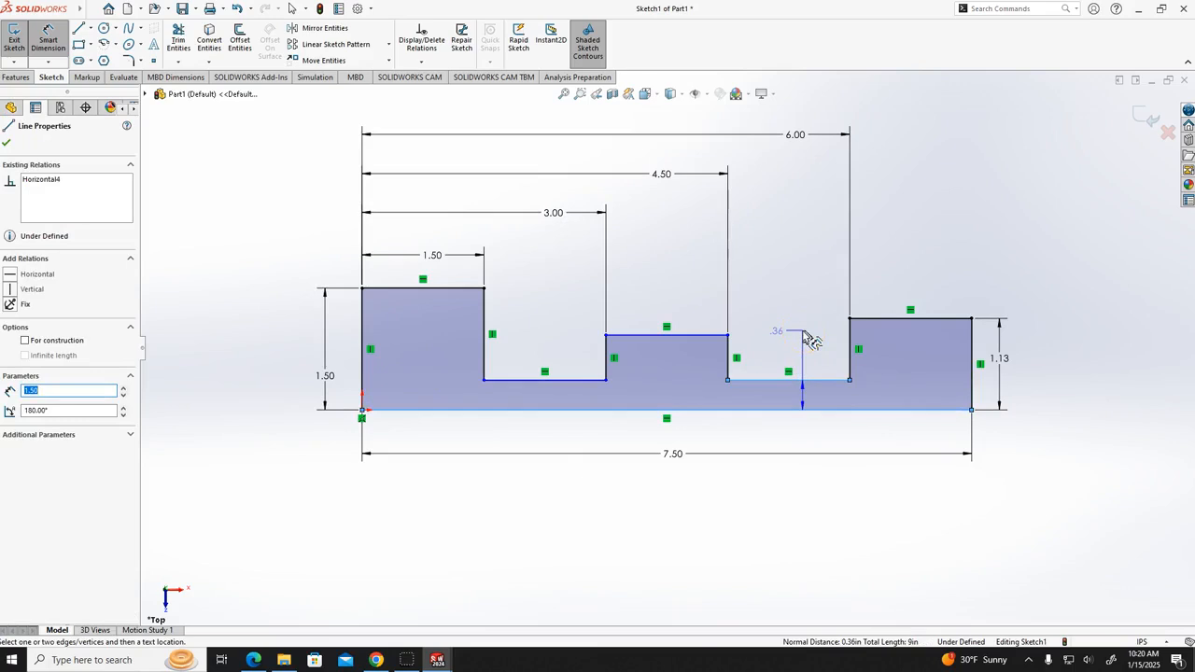
{"action": "left_click", "coordinate": [810, 340]}
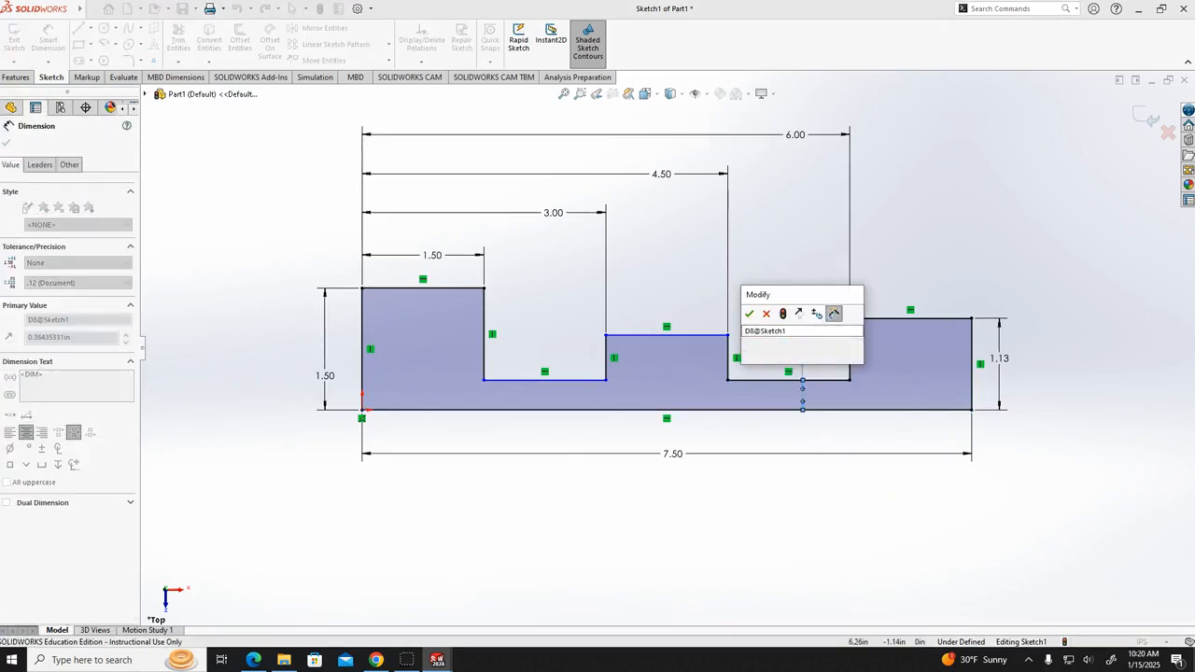
{"action": "type", "text": ".375"}
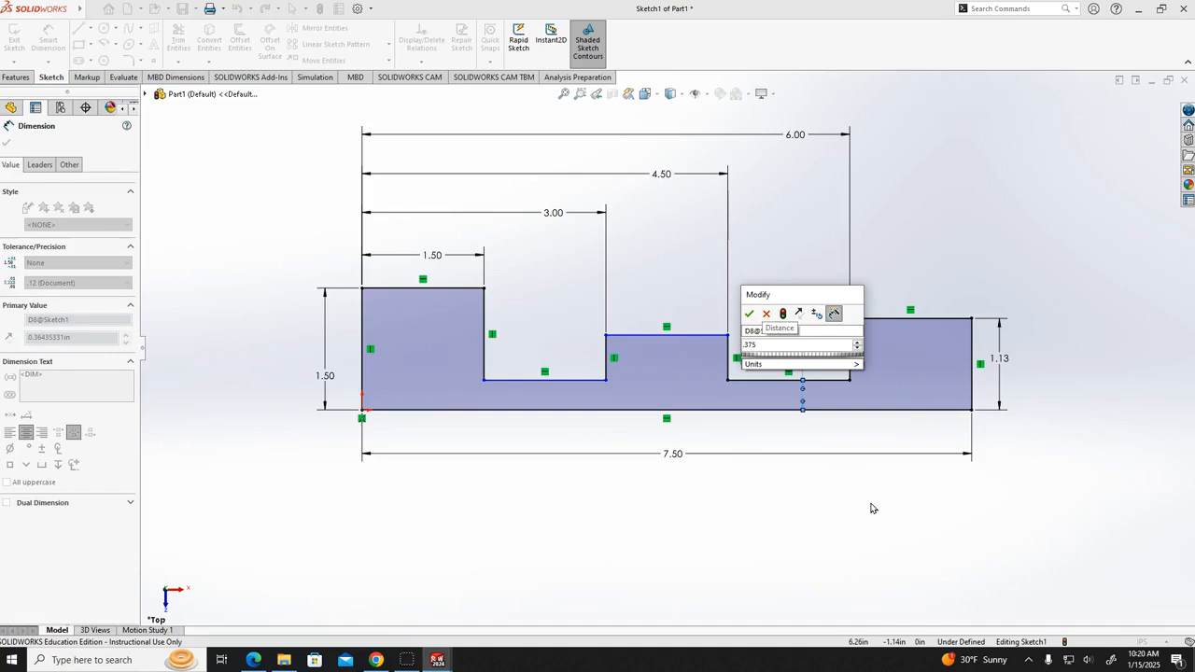
{"action": "key", "text": "Return"}
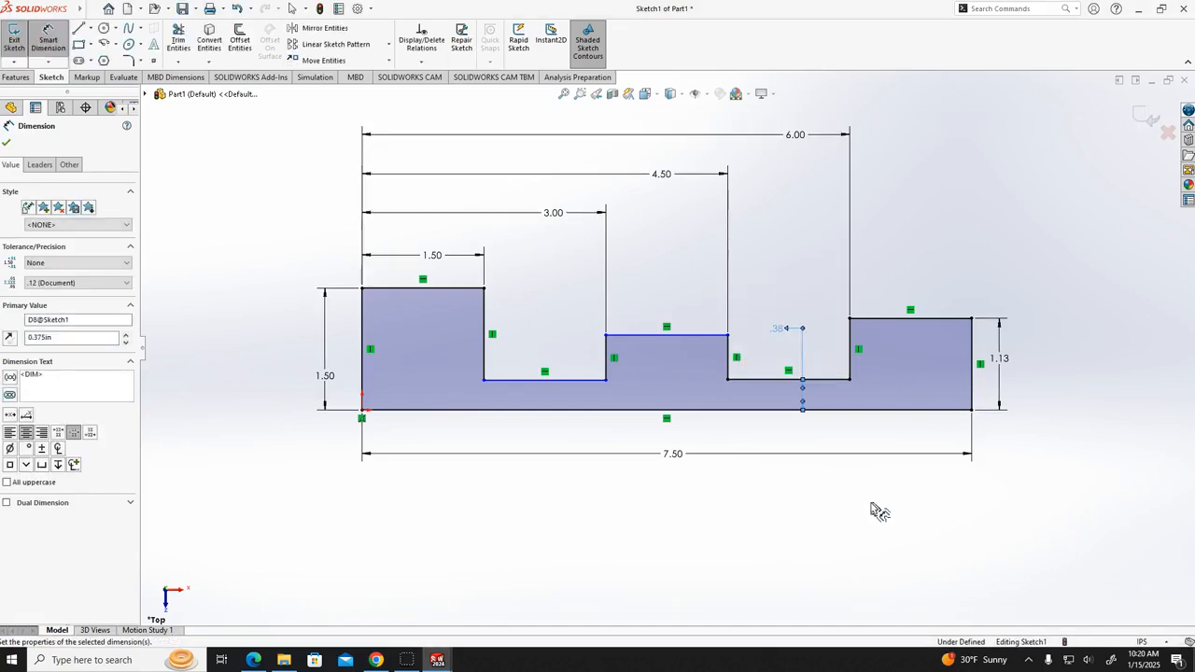
{"action": "left_click", "coordinate": [873, 476]}
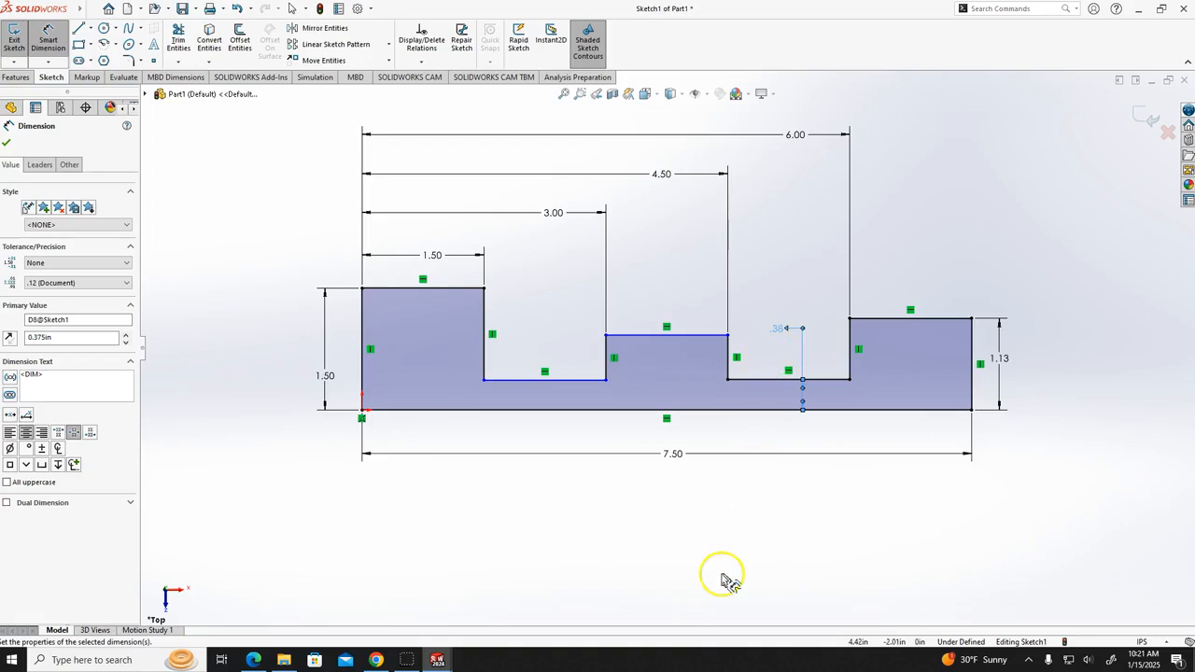
- Dimension the height from the profile's bottom edge to the floor of the left recess and set it to 0.375 in
{"action": "left_click", "coordinate": [570, 408]}
{"action": "left_click", "coordinate": [559, 380]}
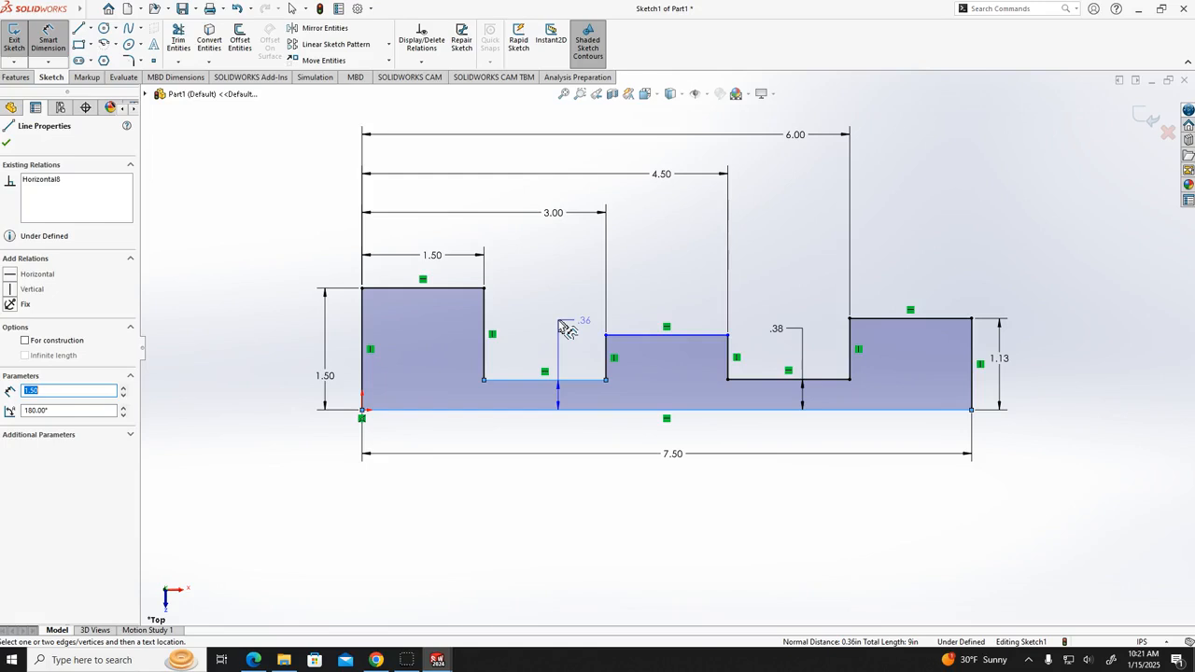
{"action": "key", "text": "Return"}
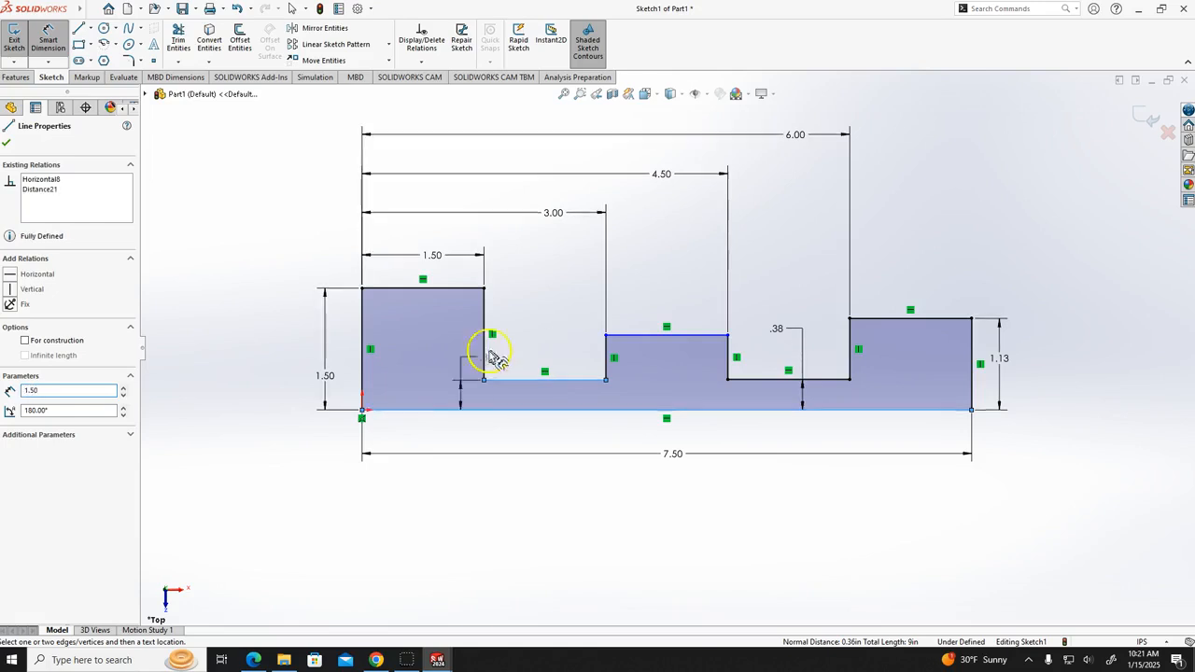
{"action": "left_click", "coordinate": [573, 399]}
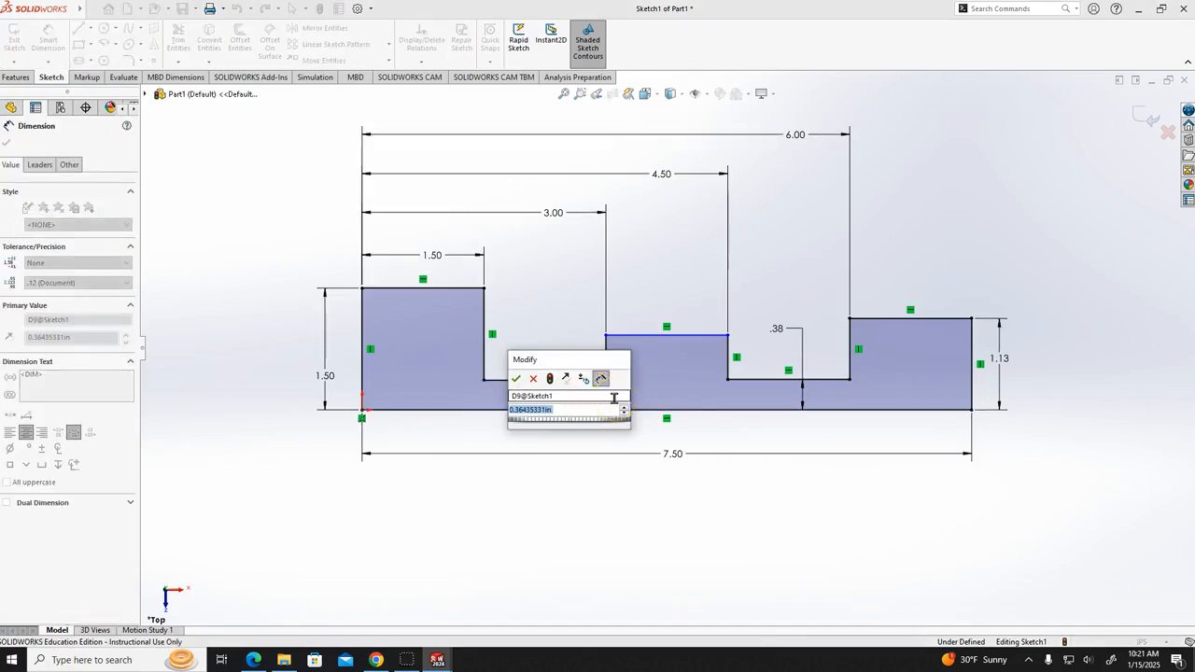
{"action": "key", "text": "BackSpace"}
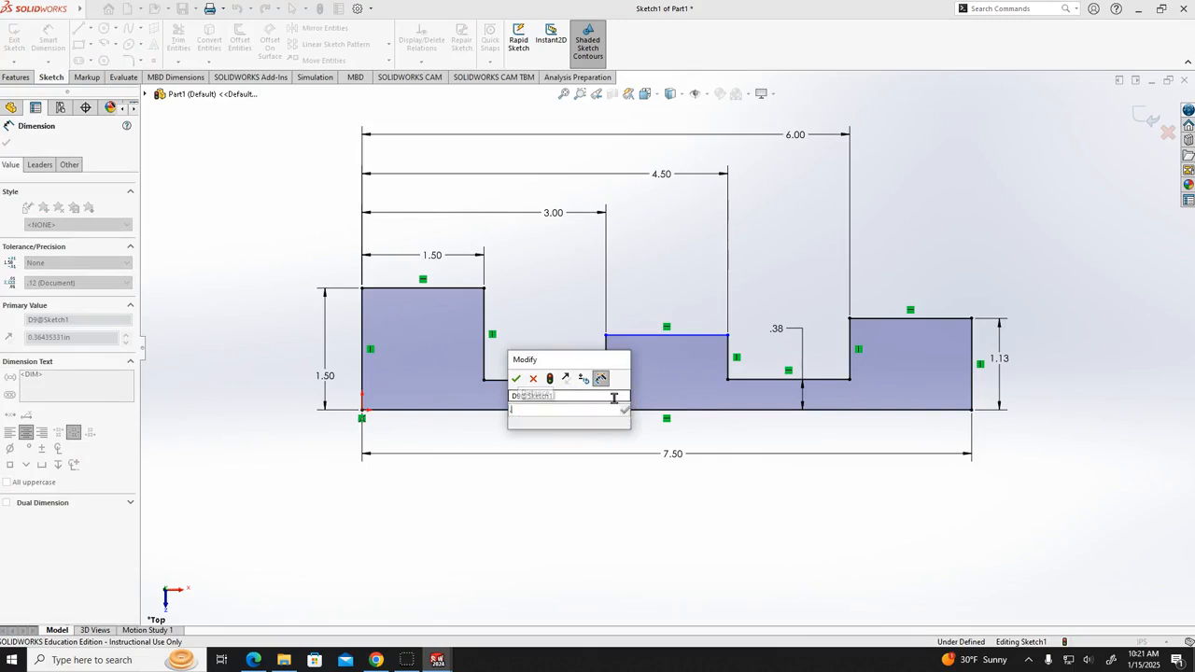
{"action": "type", "text": ".75"}
{"action": "key", "text": "BackSpace"}
{"action": "key", "text": "BackSpace"}
{"action": "key", "text": "BackSpace"}
{"action": "type", "text": ".75"}
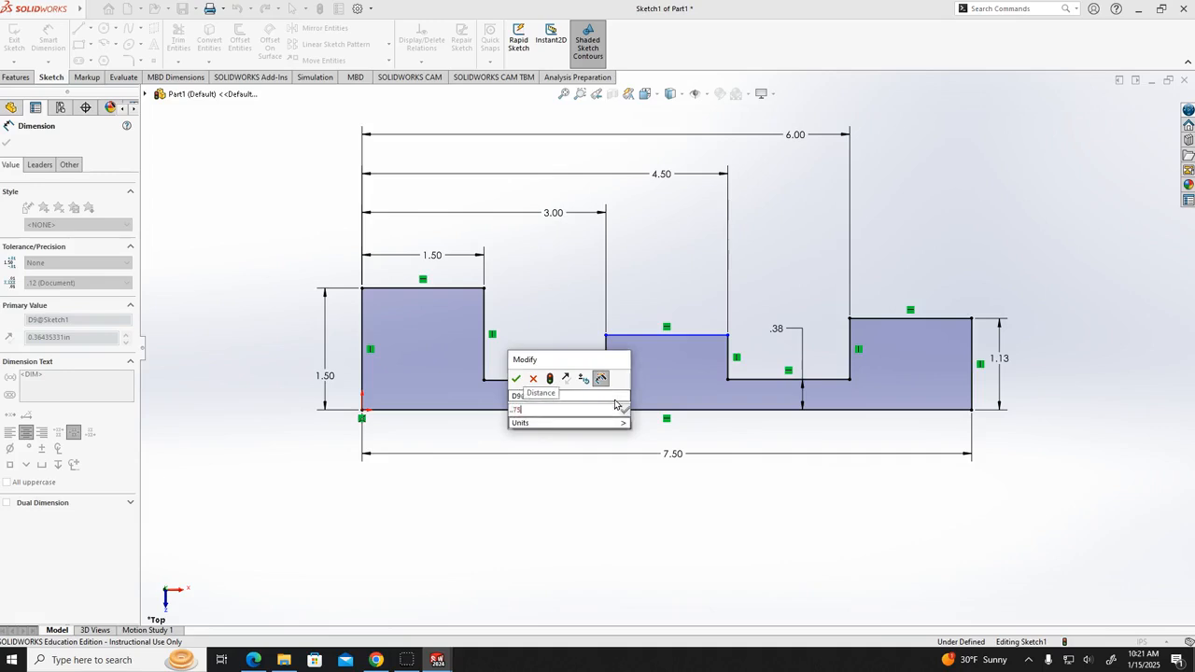
{"action": "key", "text": "BackSpace"}
{"action": "key", "text": "BackSpace"}
{"action": "key", "text": "BackSpace"}
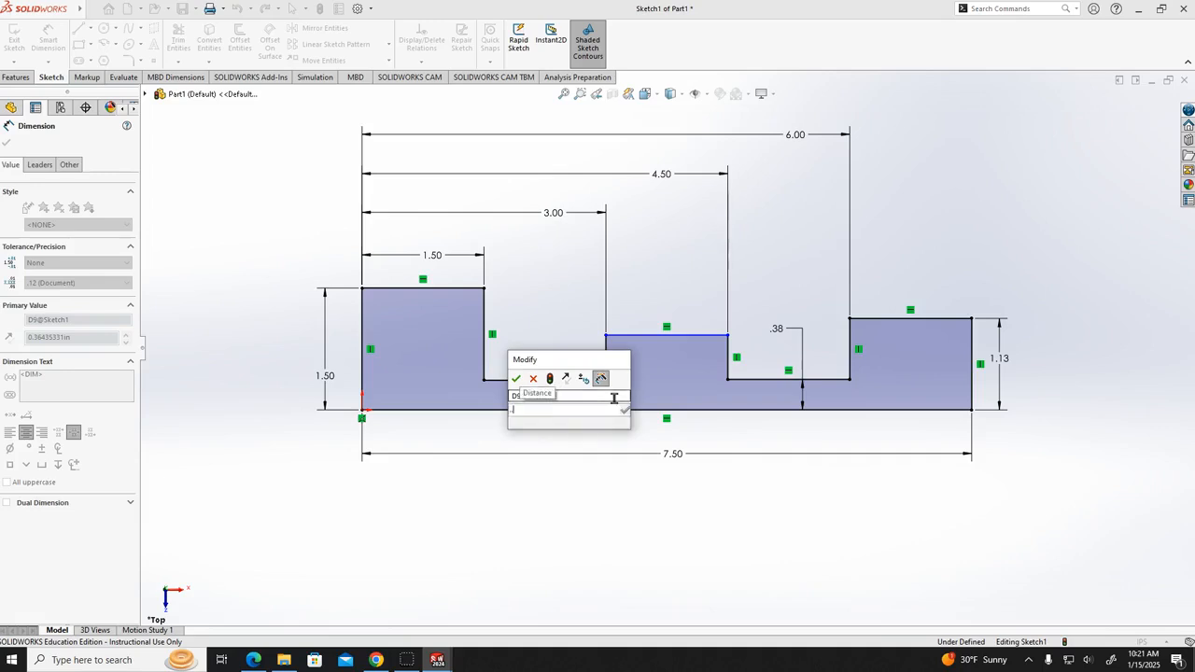
{"action": "type", "text": "375"}
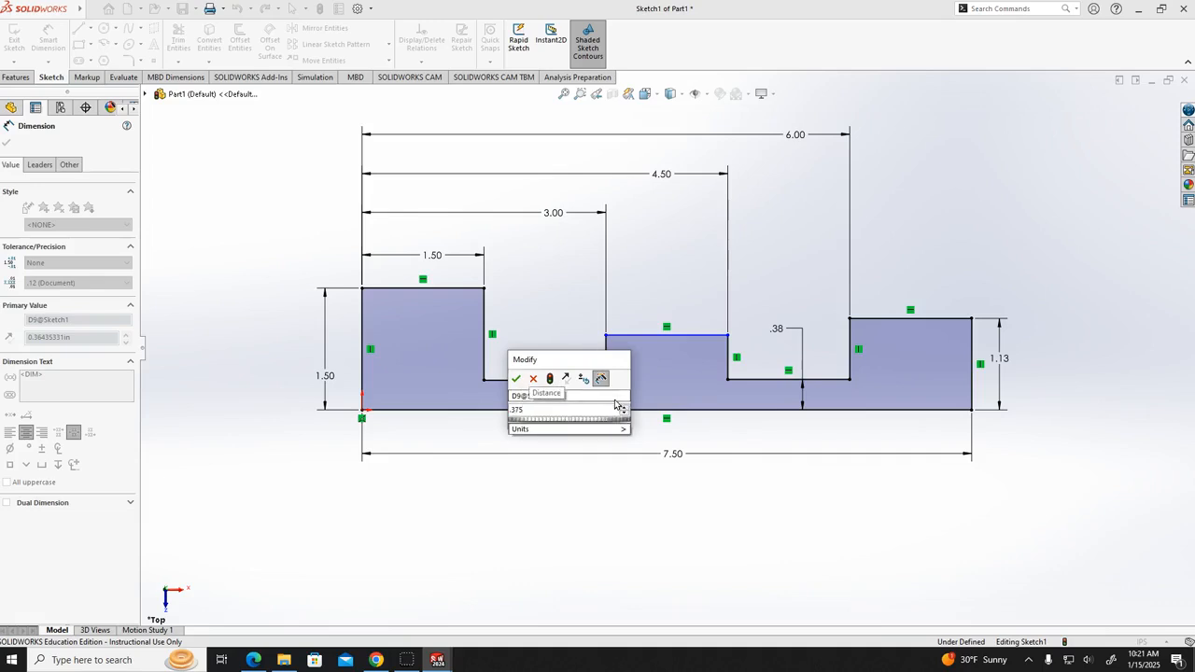
{"action": "key", "text": "Return"}
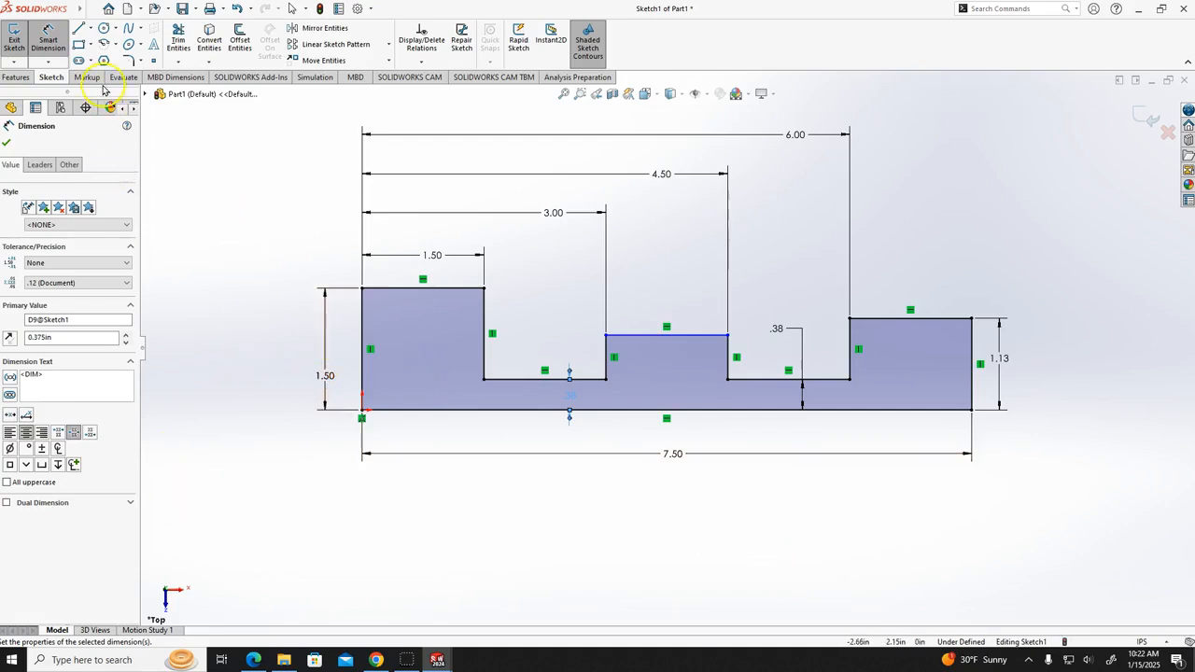
- Sketch a horizontal line about 7.86 in long below the dimensioned profile as the base of a second, undimensioned profile
{"action": "scroll", "coordinate": [642, 430], "scroll_direction": "down", "scroll_amount": 3}
{"action": "scroll", "coordinate": [643, 420], "scroll_direction": "up", "scroll_amount": 6}
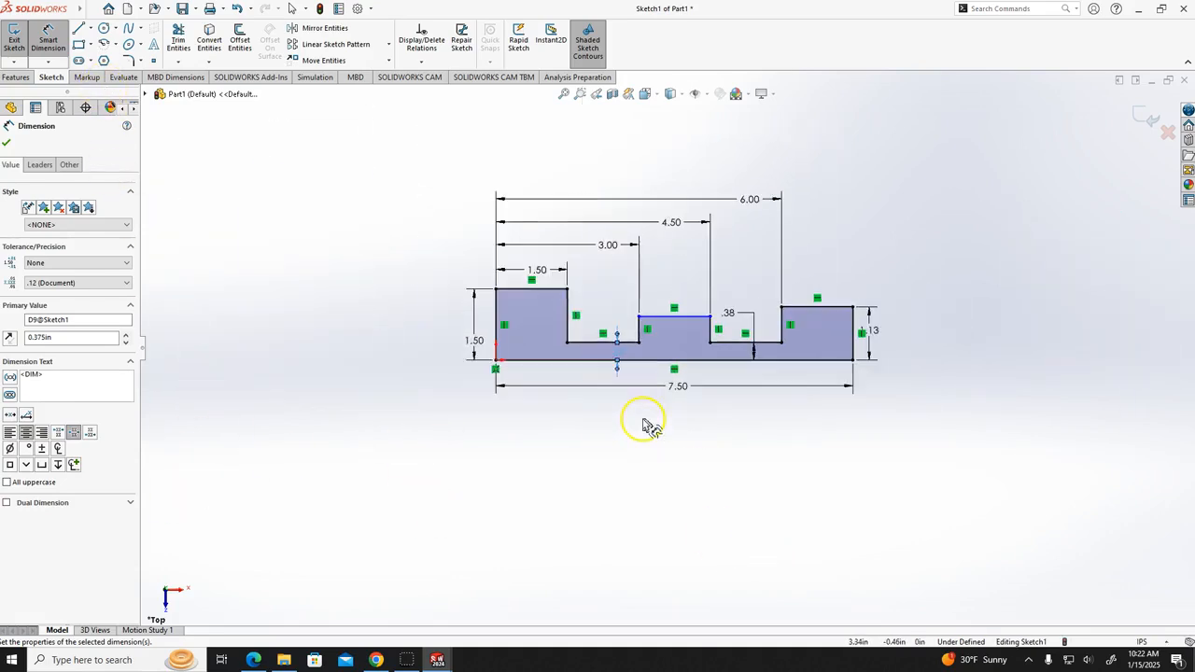
{"action": "left_click", "coordinate": [79, 29]}
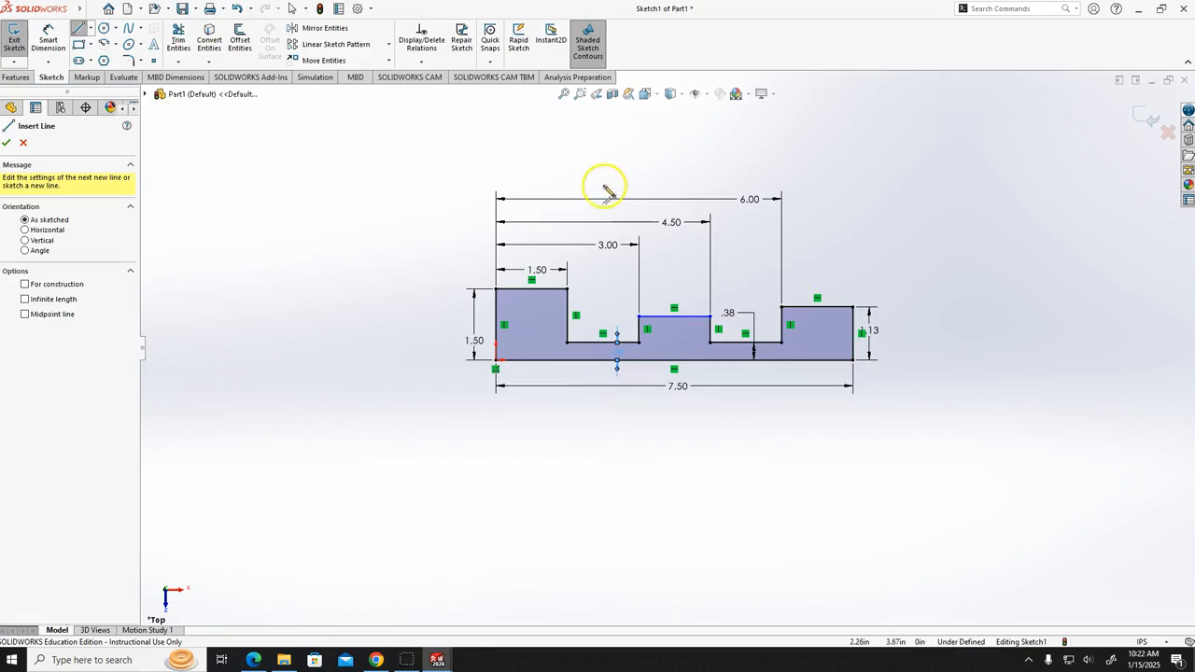
{"action": "left_click", "coordinate": [496, 569]}
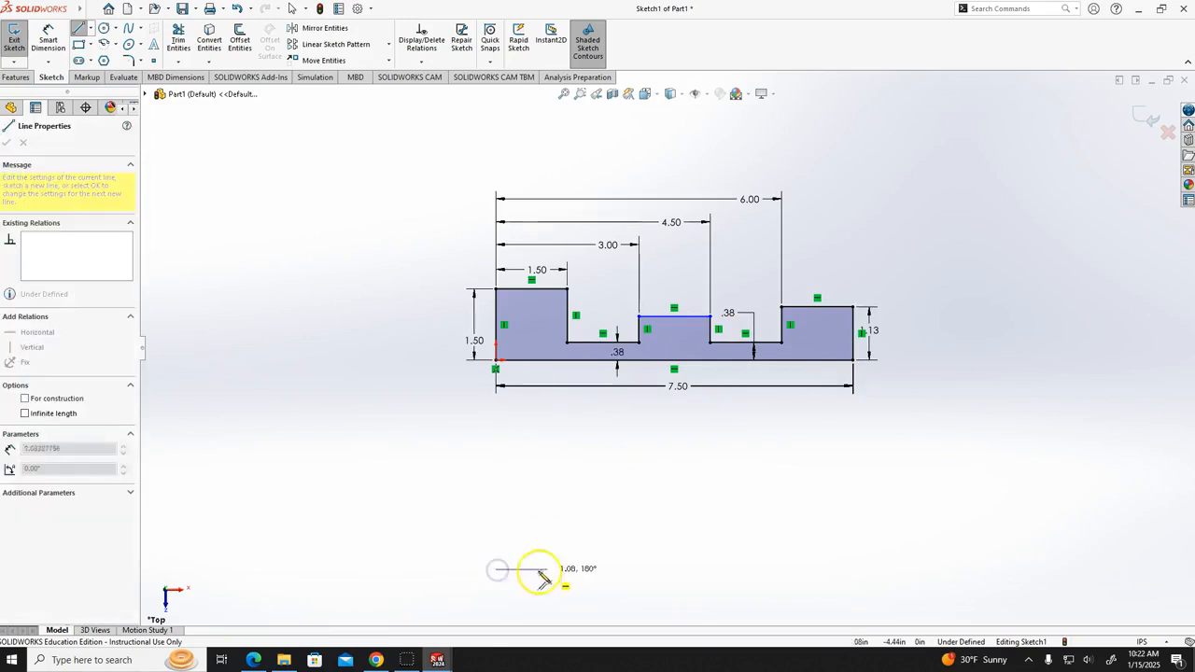
{"action": "left_click", "coordinate": [845, 387]}
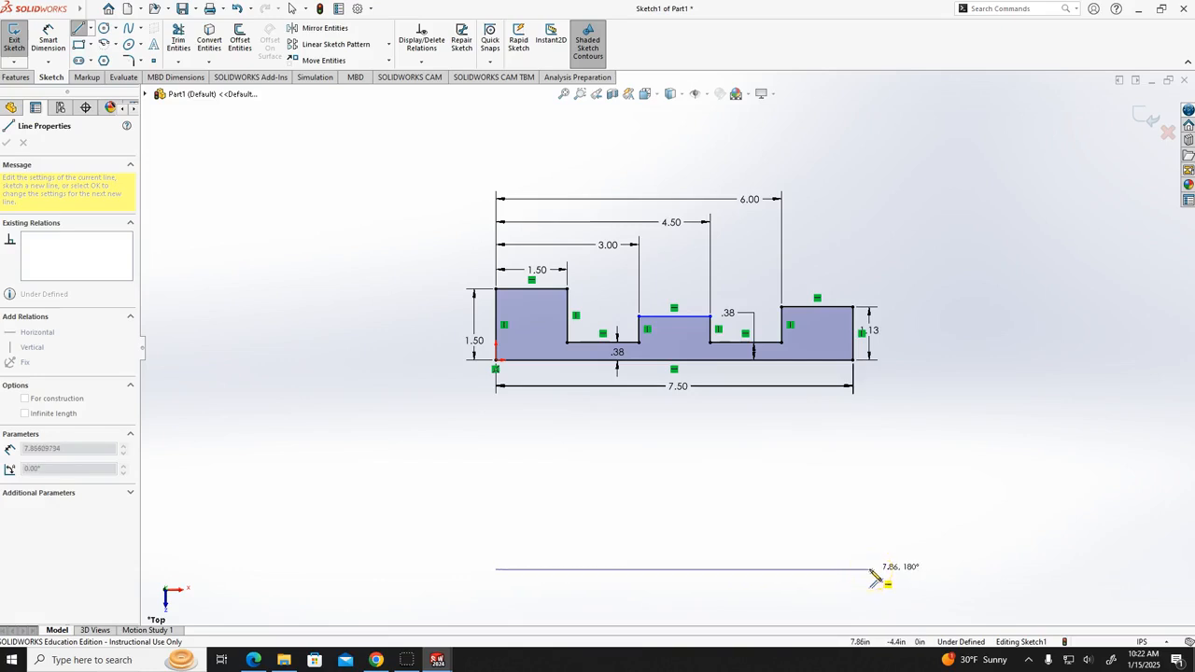
{"action": "left_click", "coordinate": [870, 569]}
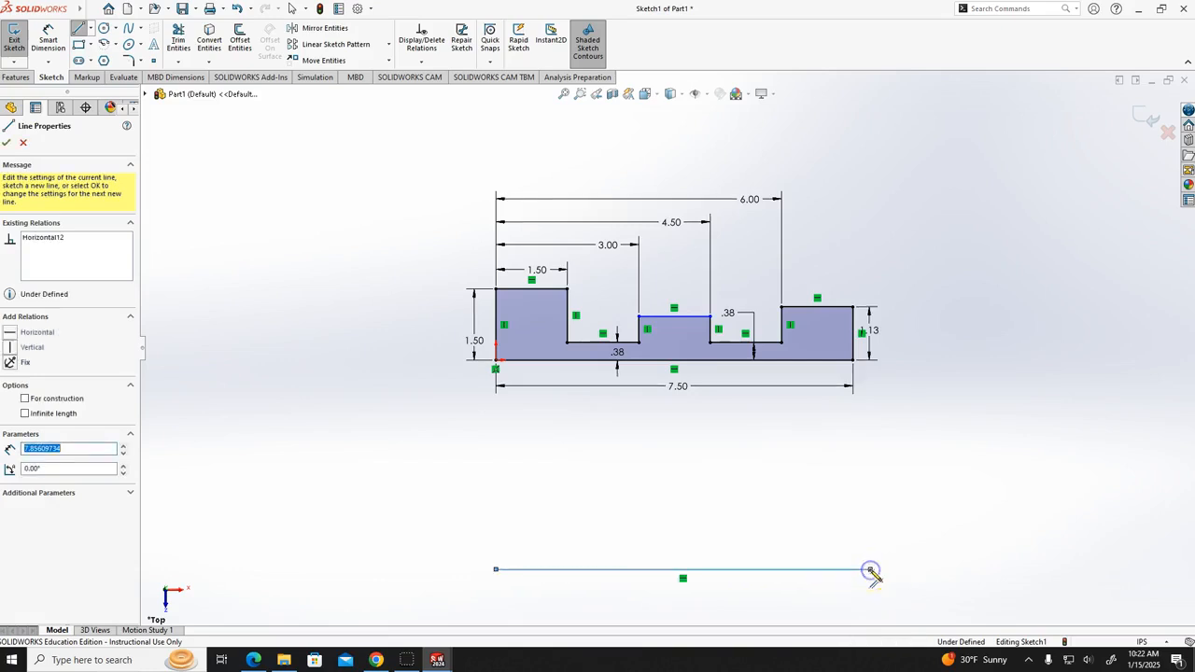
- Continue the lines into the second profile's right block, about 1.4 in high and 1.46 in wide, stepping down about 0.88 in
{"action": "left_click", "coordinate": [872, 505]}
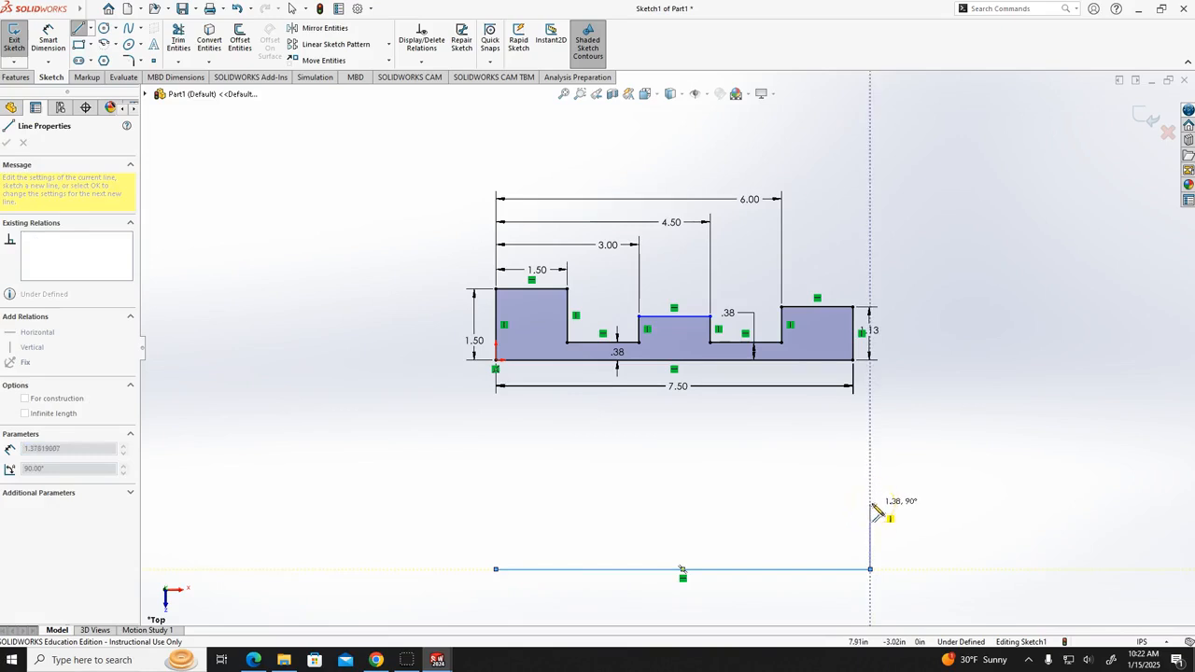
{"action": "left_click", "coordinate": [871, 503]}
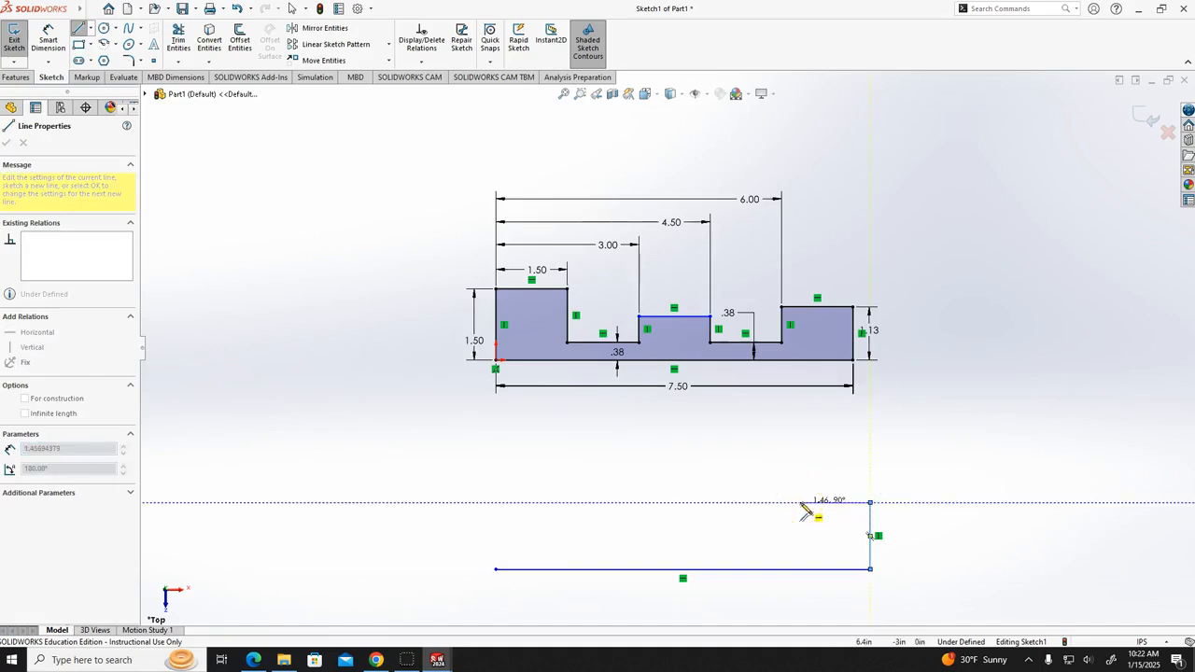
{"action": "left_click", "coordinate": [800, 502]}
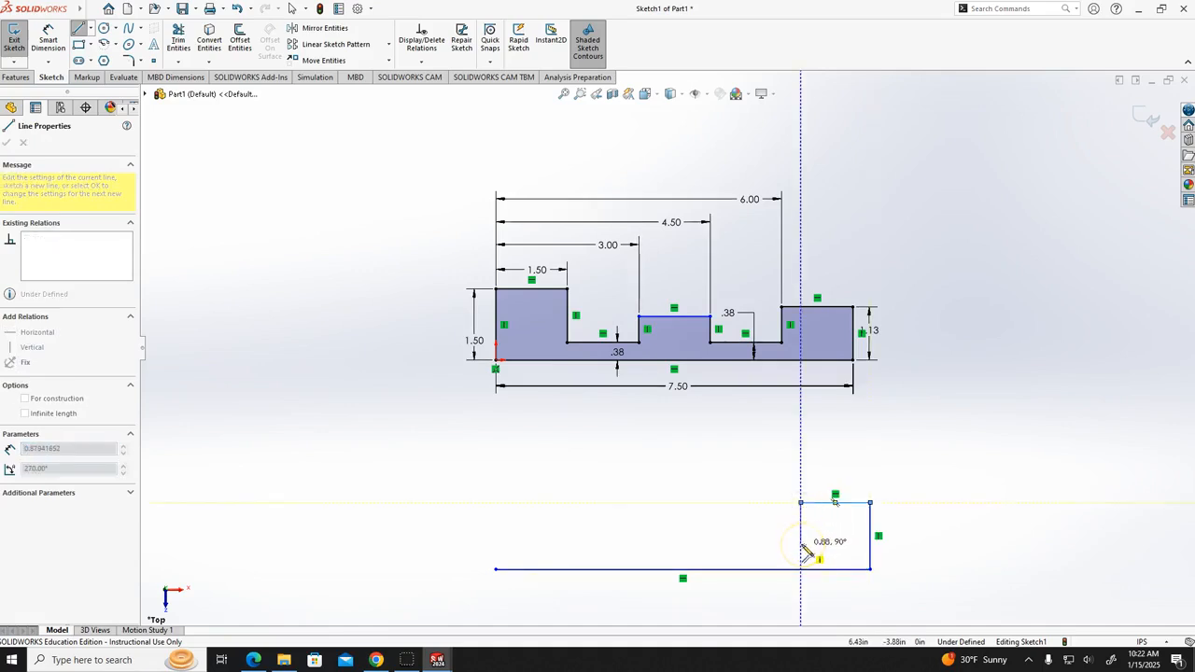
{"action": "left_click", "coordinate": [800, 544]}
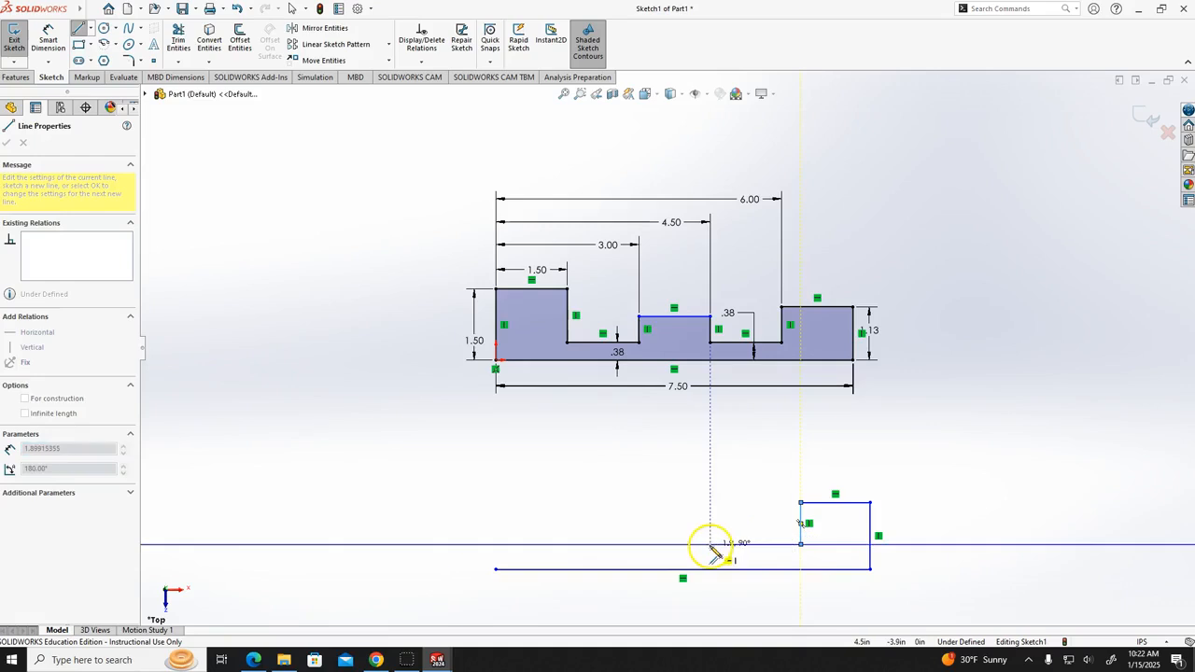
- Draw the second profile's right recess floor about 1.9 in long and its middle block rising about 0.68 in above it
{"action": "left_click", "coordinate": [710, 544]}
{"action": "left_click", "coordinate": [710, 511]}
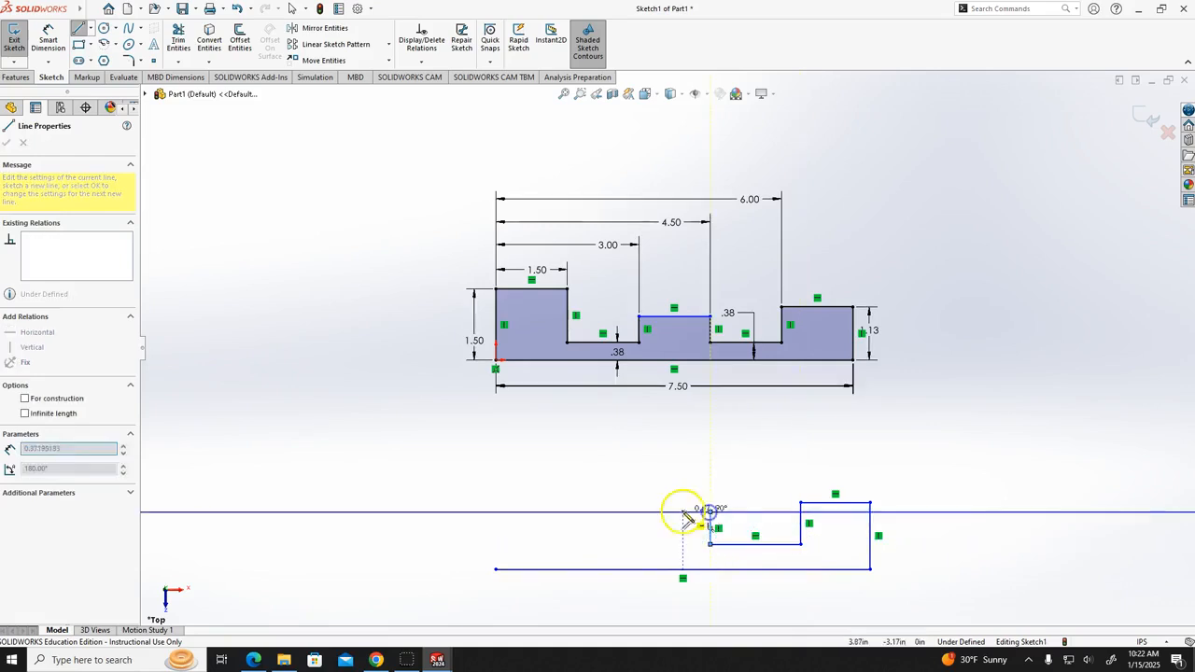
{"action": "left_click", "coordinate": [634, 511]}
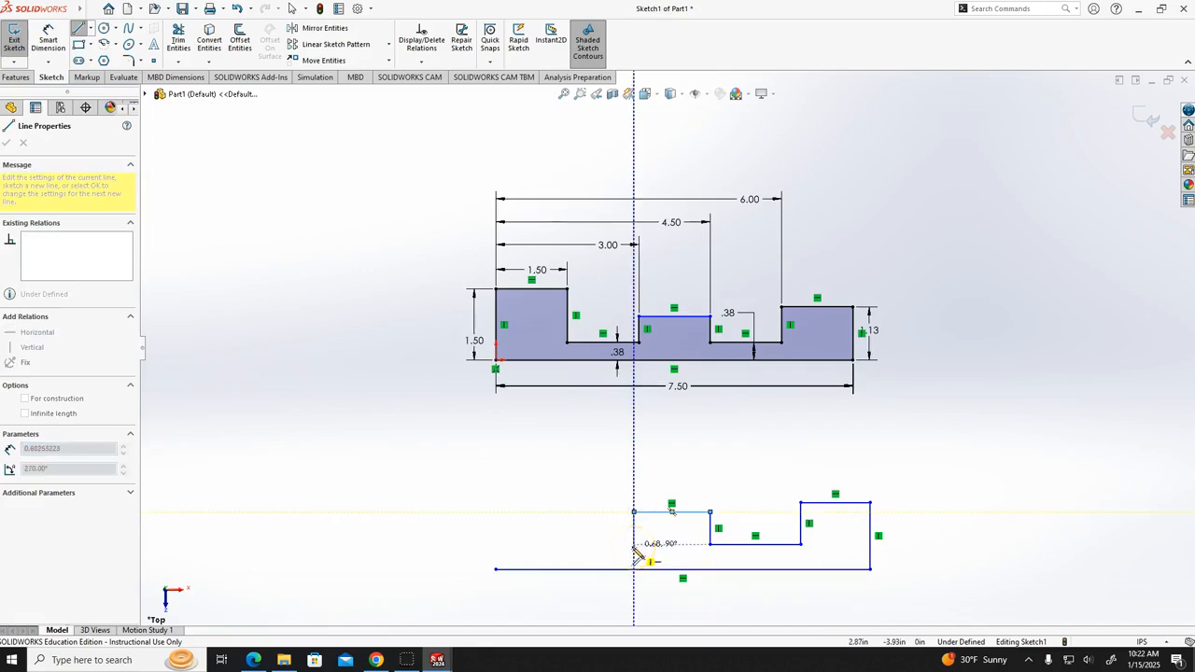
{"action": "left_click", "coordinate": [634, 543]}
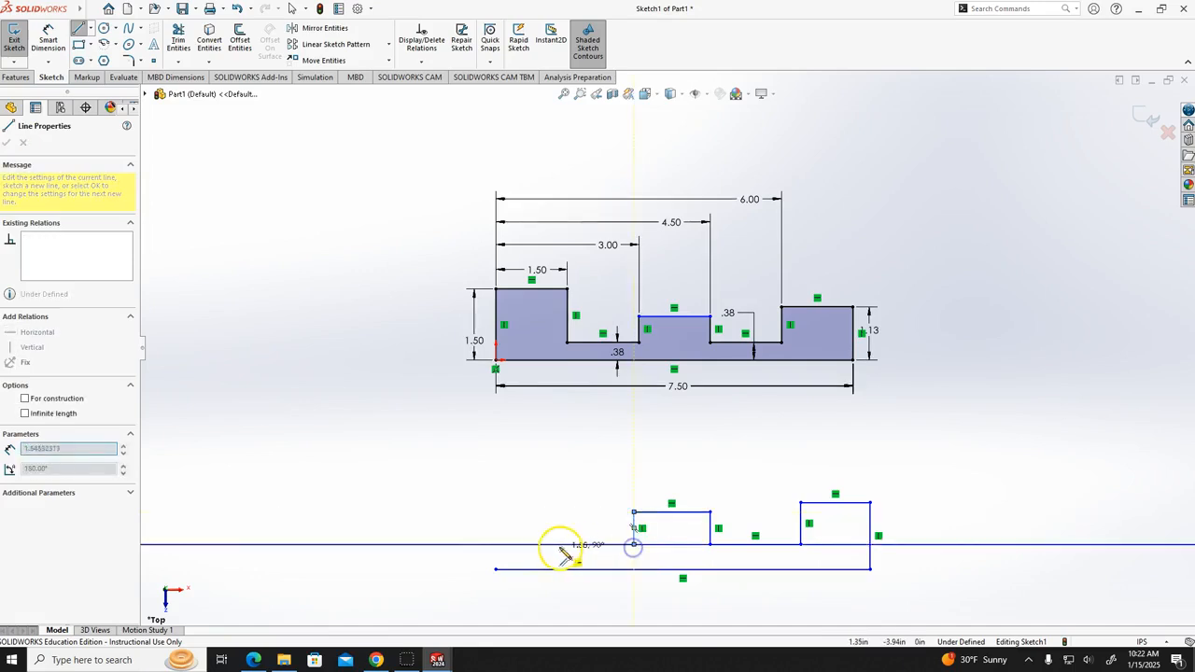
- Draw the second profile's left recess floor and the left block's side and top, about 1.25 in wide
{"action": "left_click", "coordinate": [555, 544]}
{"action": "left_click", "coordinate": [556, 480]}
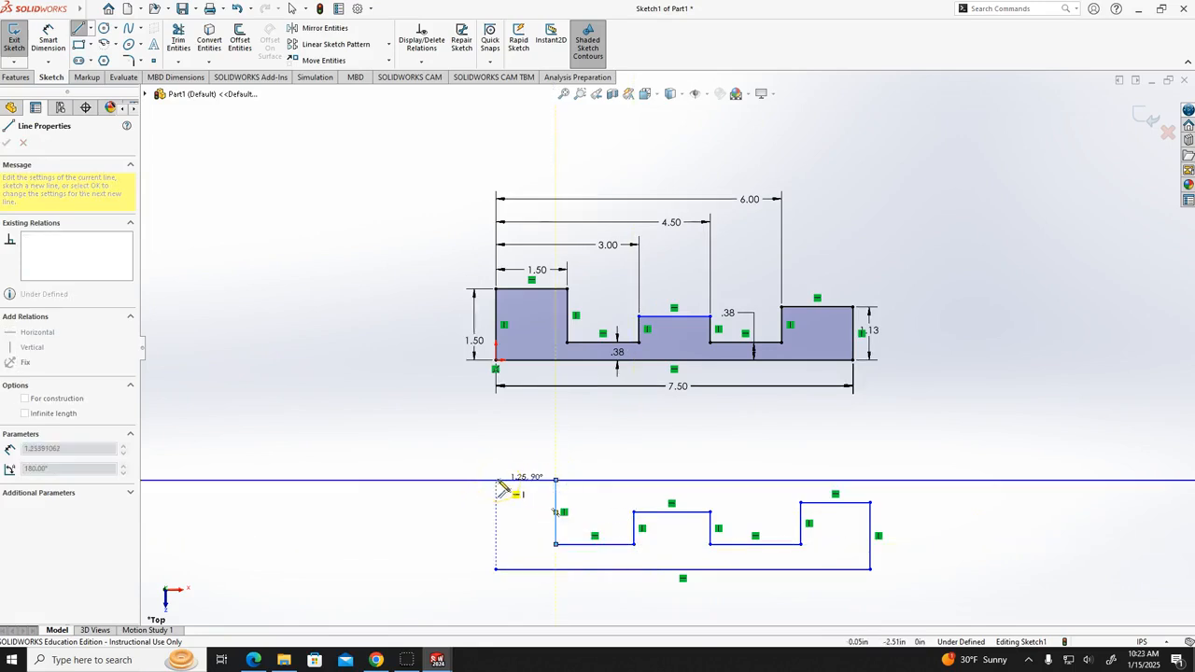
{"action": "double_click", "coordinate": [496, 480]}
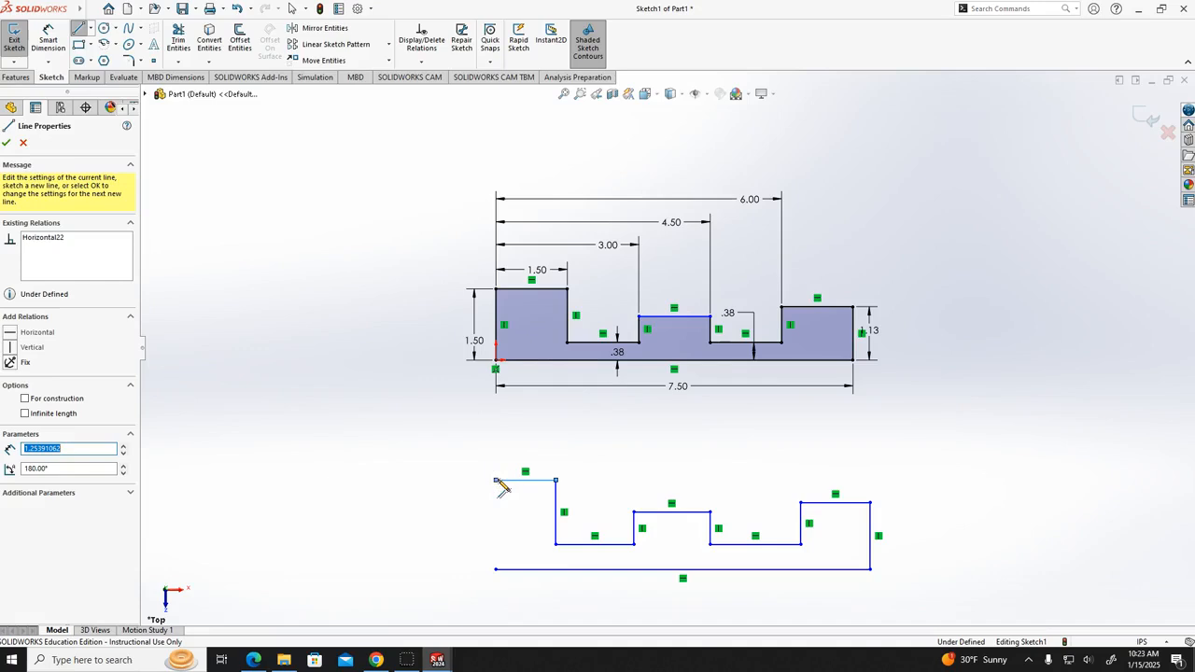
{"action": "left_click_drag", "start_coordinate": [496, 480], "coordinate": [500, 530]}
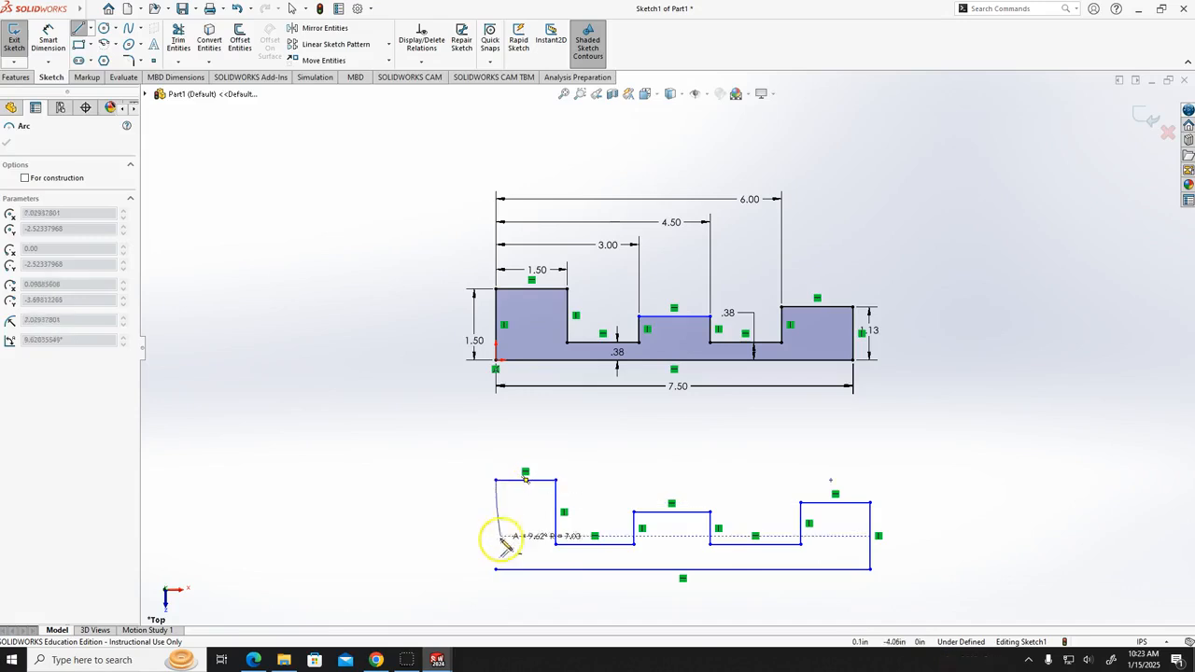
{"action": "left_click", "coordinate": [498, 570]}
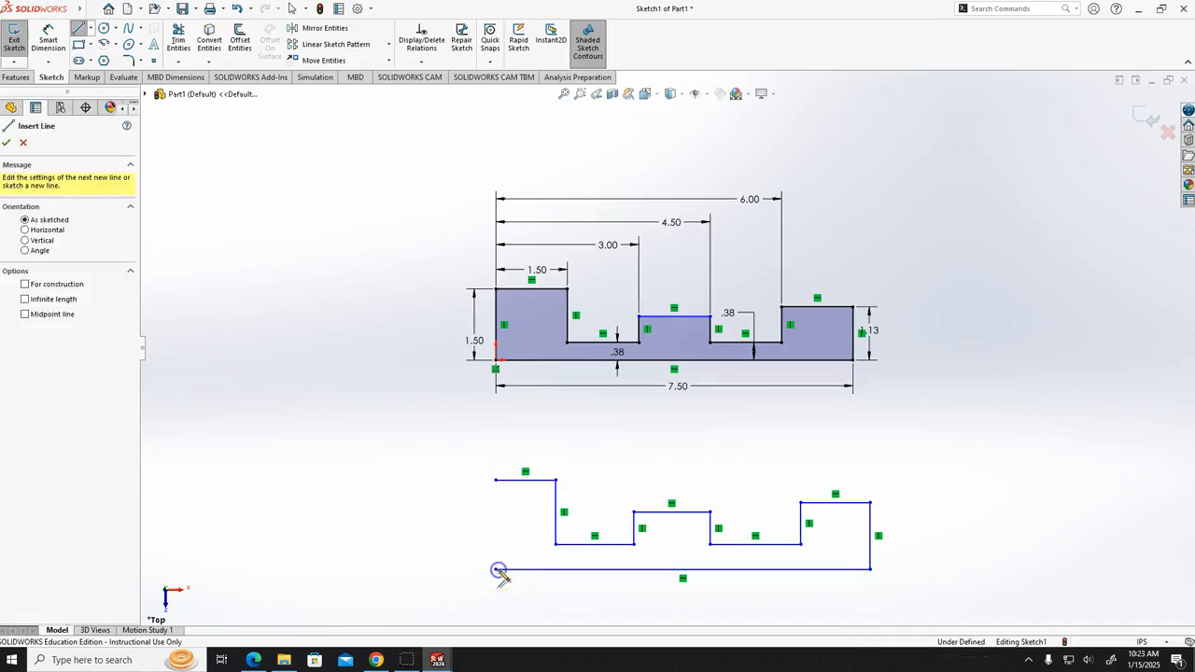
{"action": "key", "text": "Escape"}
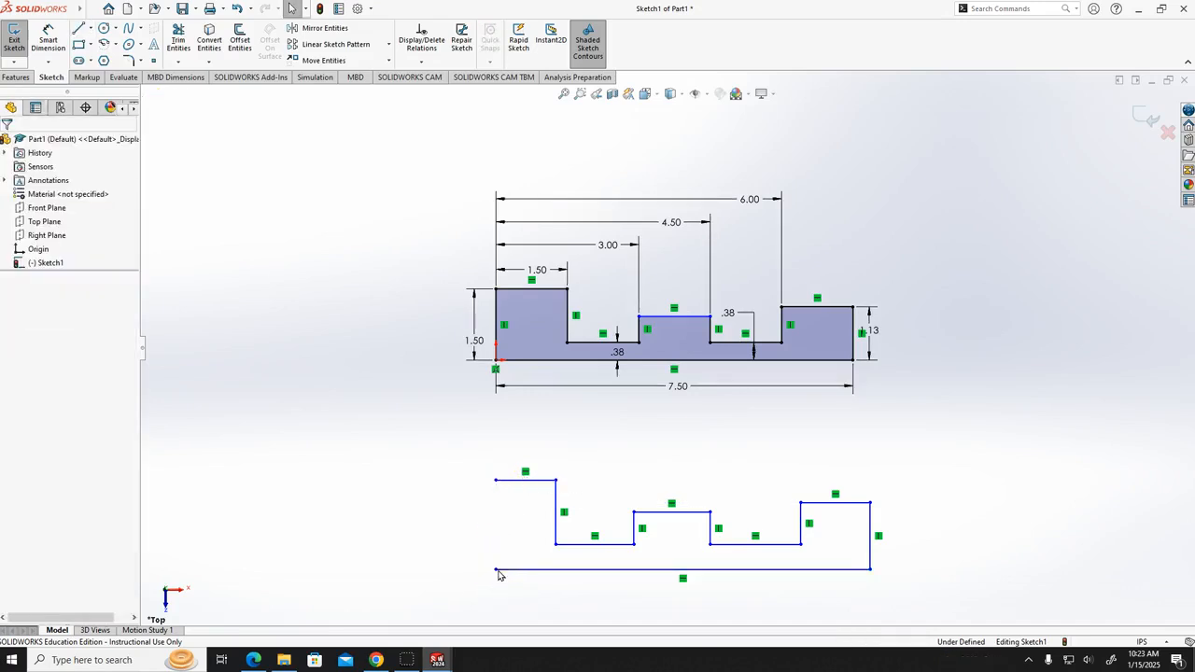
- Close the second profile with a vertical line about 1.88 in long between its open left ends
{"action": "left_click", "coordinate": [78, 28]}
{"action": "left_click", "coordinate": [495, 480]}
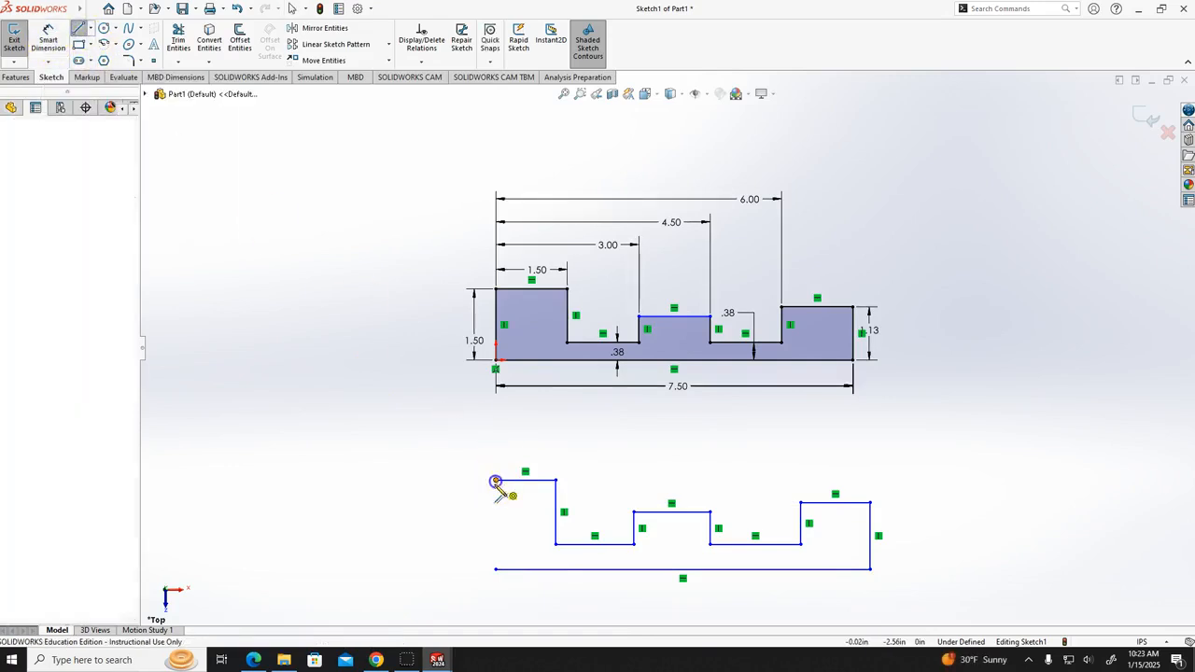
{"action": "left_click", "coordinate": [495, 569]}
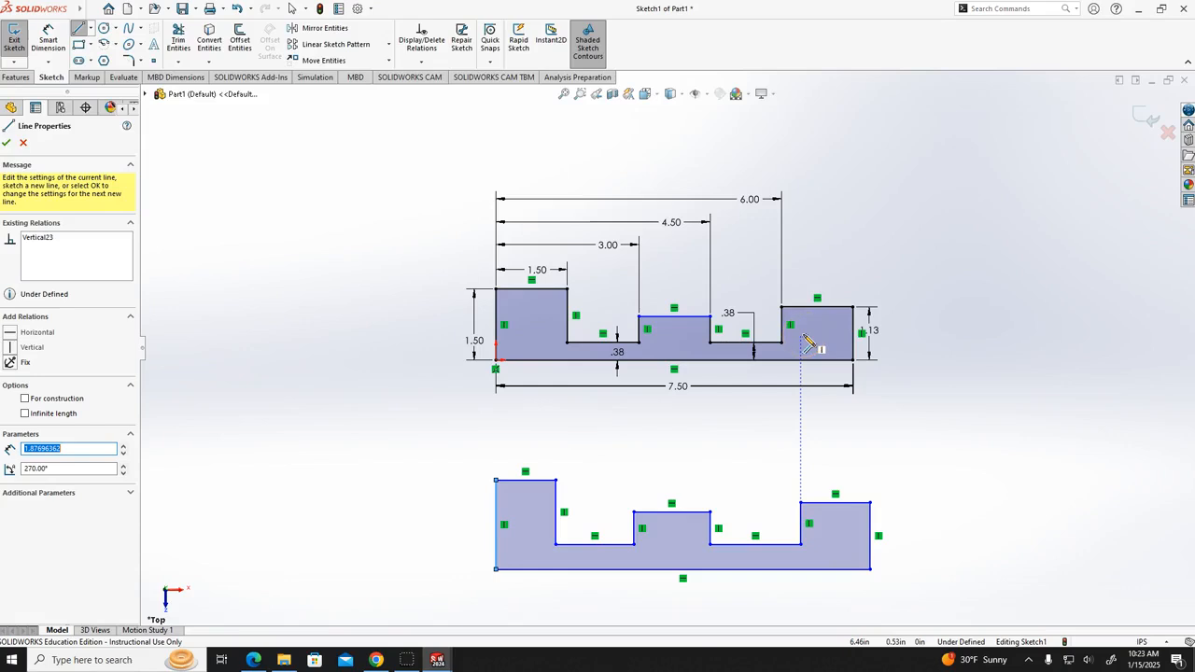
{"action": "key", "text": "Escape"}
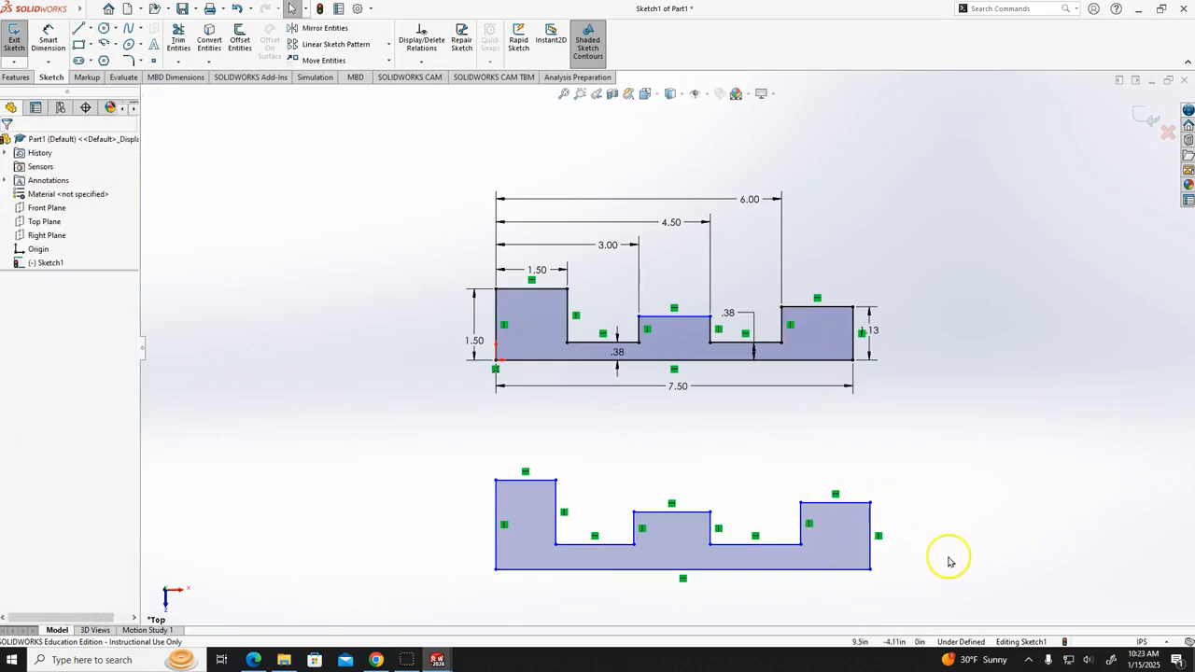
- Delete the entire second profile below the dimensioned one
{"action": "left_click_drag", "start_coordinate": [929, 595], "coordinate": [440, 451]}
{"action": "key", "text": "Delete"}
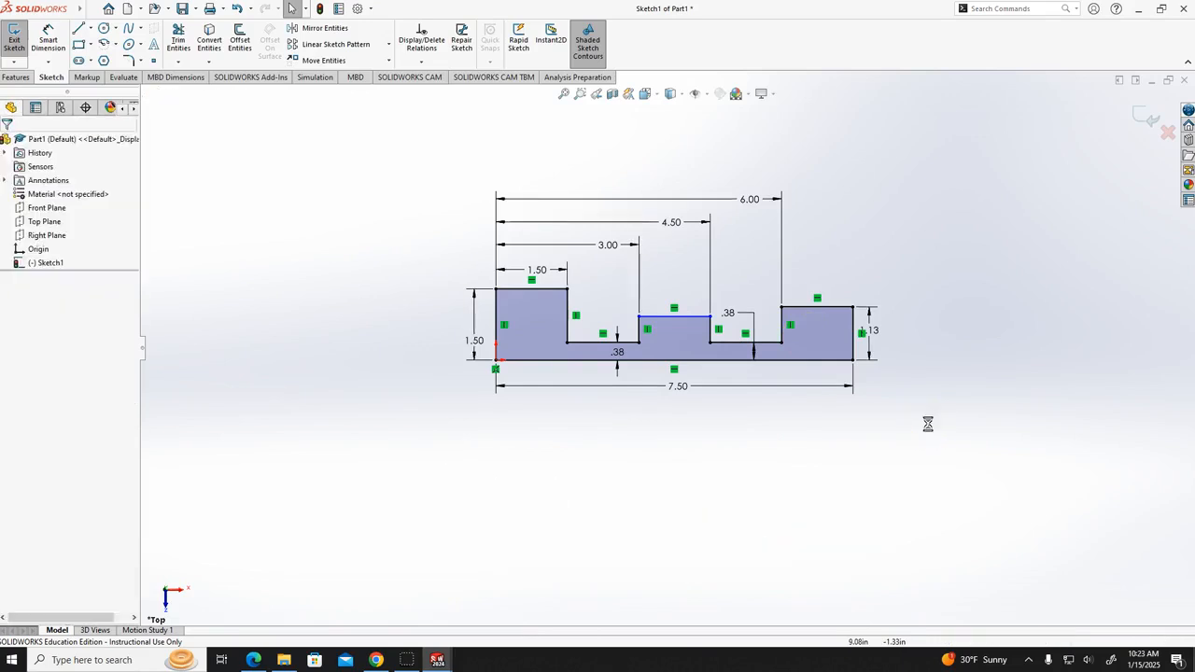
{"action": "left_click", "coordinate": [911, 444]}
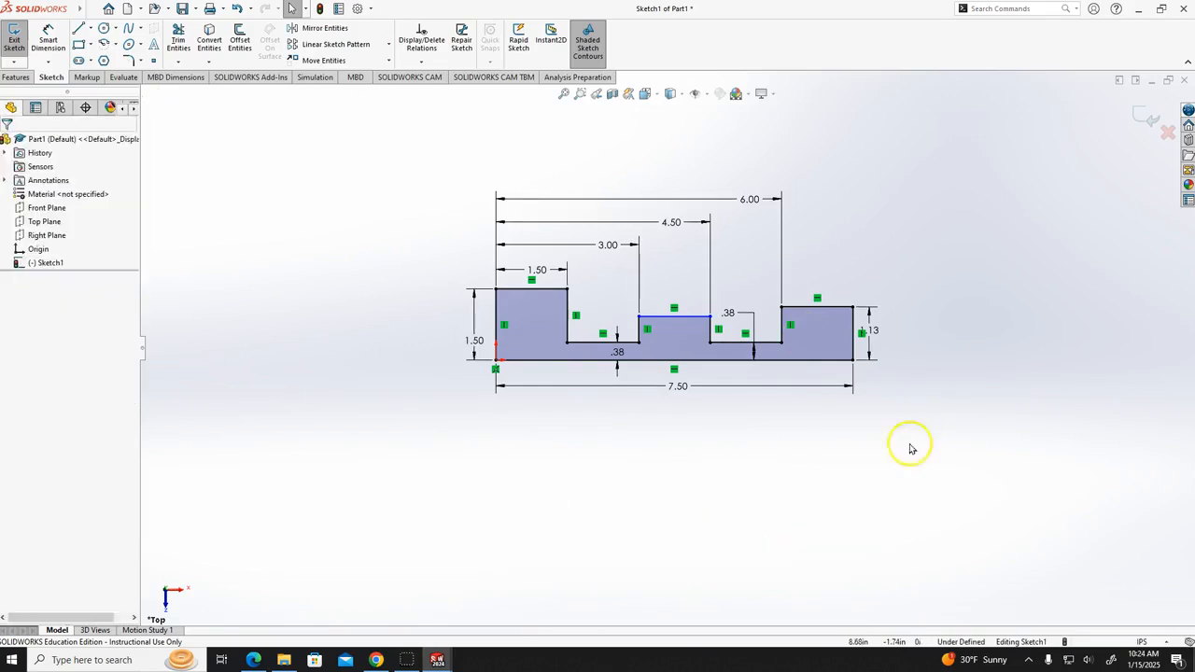
- Move the middle block's undimensioned top edge up to about 1.15 in above the profile's bottom edge
{"action": "left_click", "coordinate": [805, 419]}
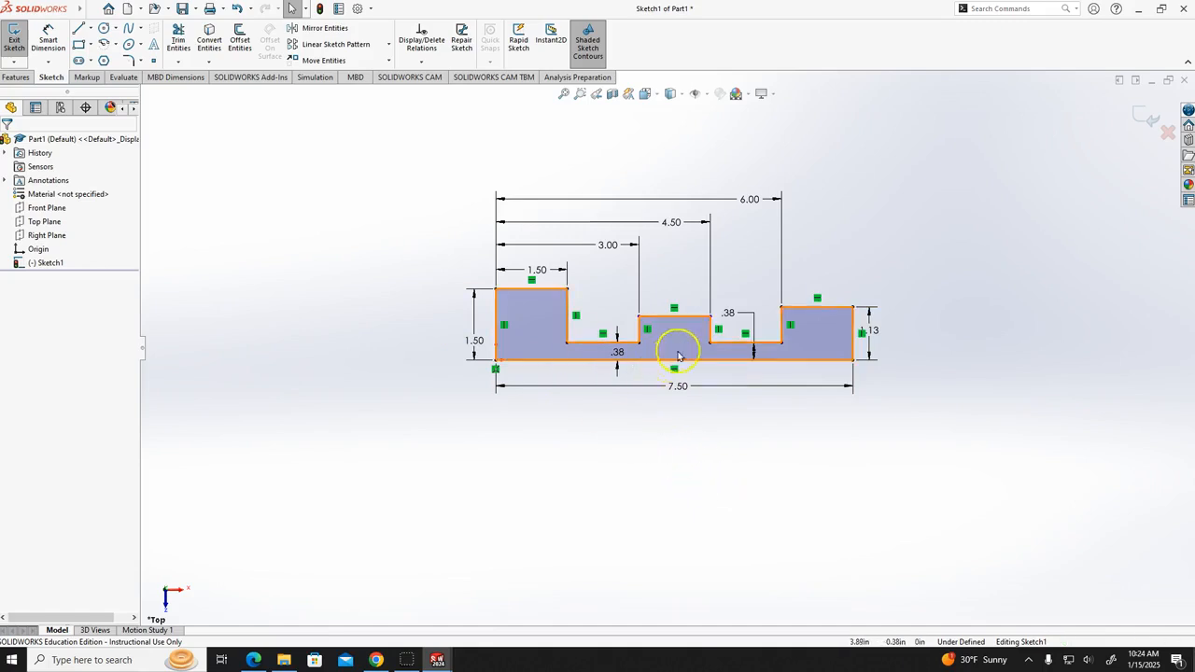
{"action": "scroll", "coordinate": [670, 330], "scroll_direction": "down", "scroll_amount": 5}
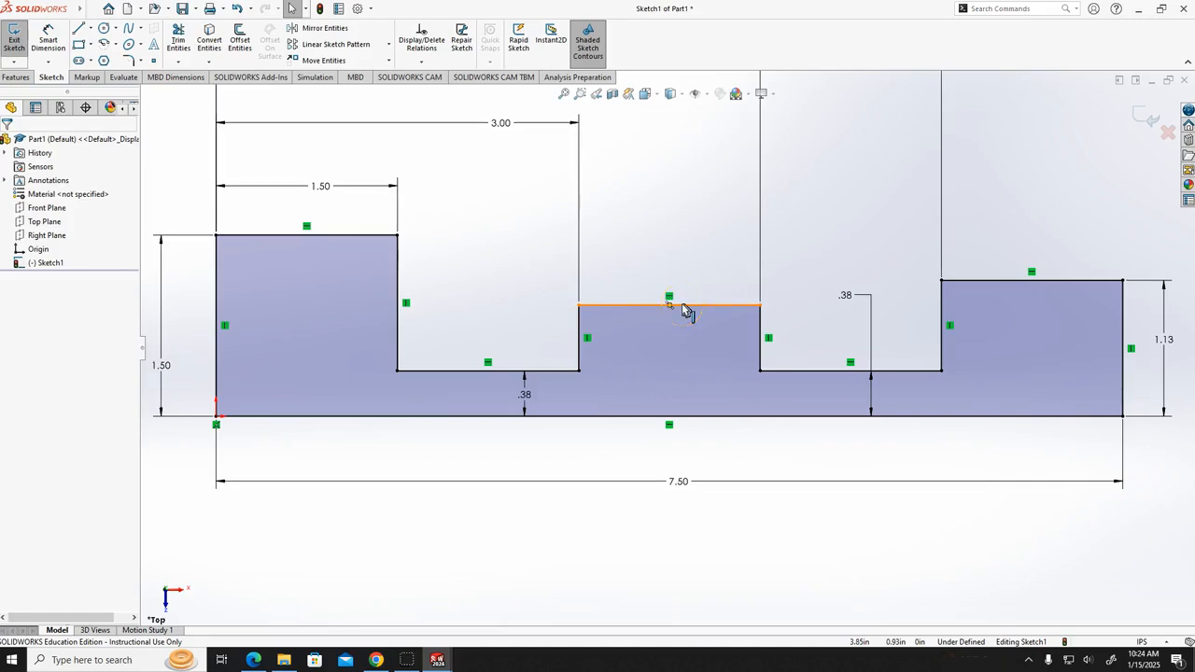
{"action": "left_click", "coordinate": [702, 305]}
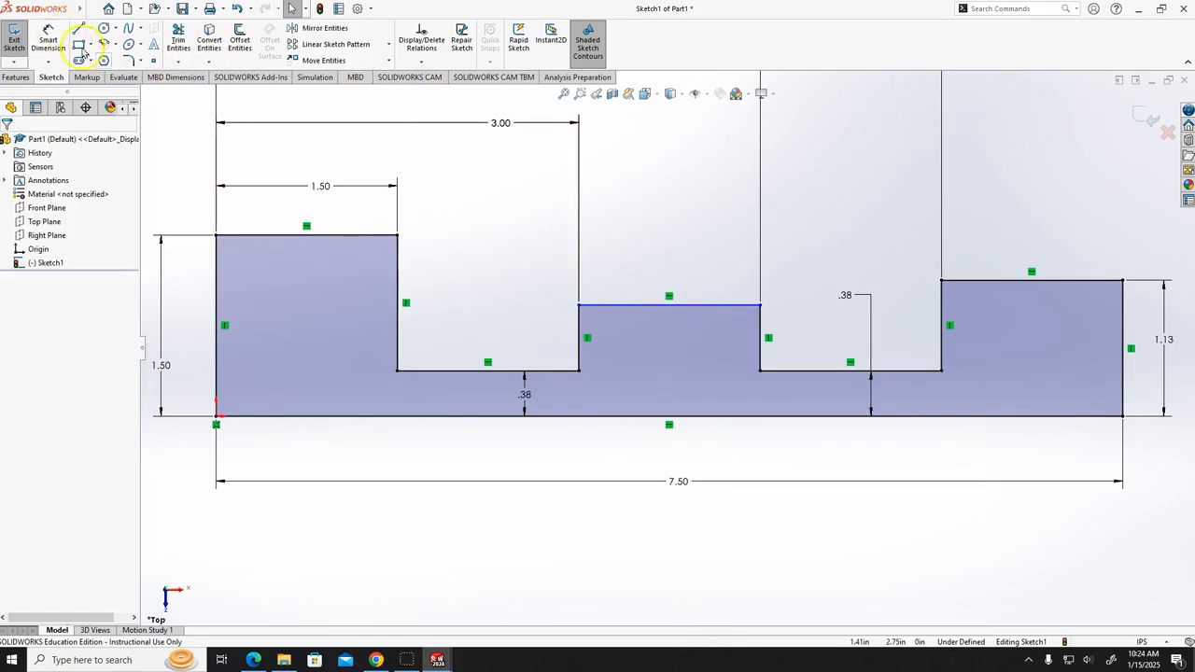
{"action": "left_click_drag", "start_coordinate": [707, 306], "coordinate": [726, 285]}
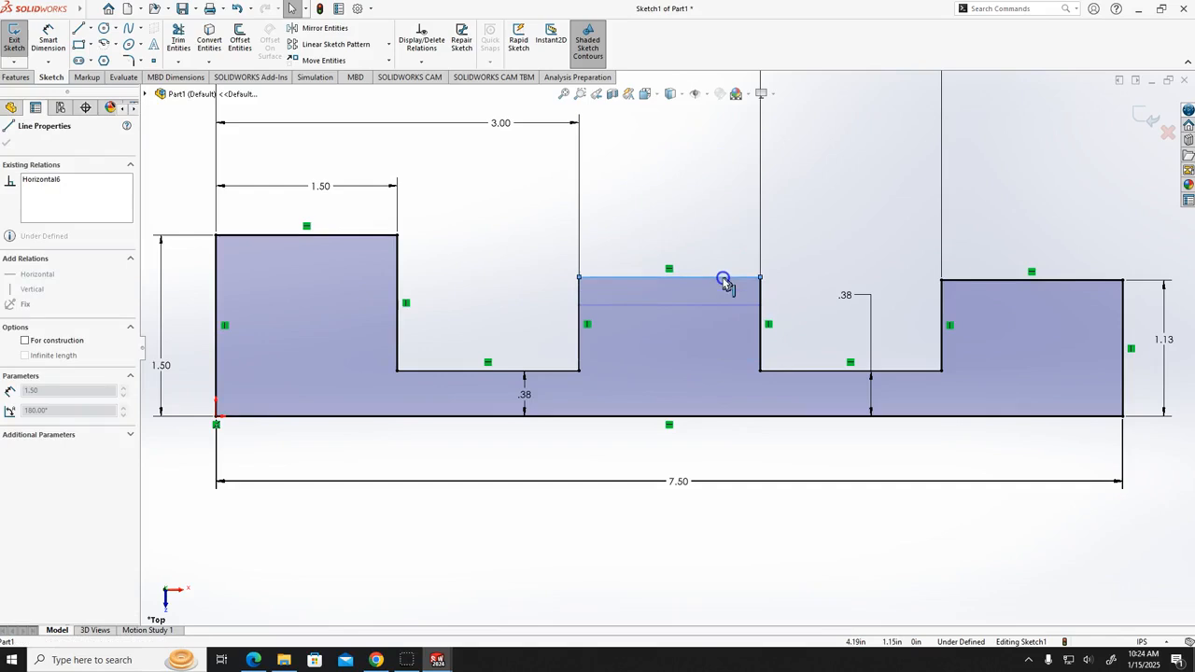
{"action": "left_click_drag", "start_coordinate": [726, 283], "coordinate": [722, 277]}
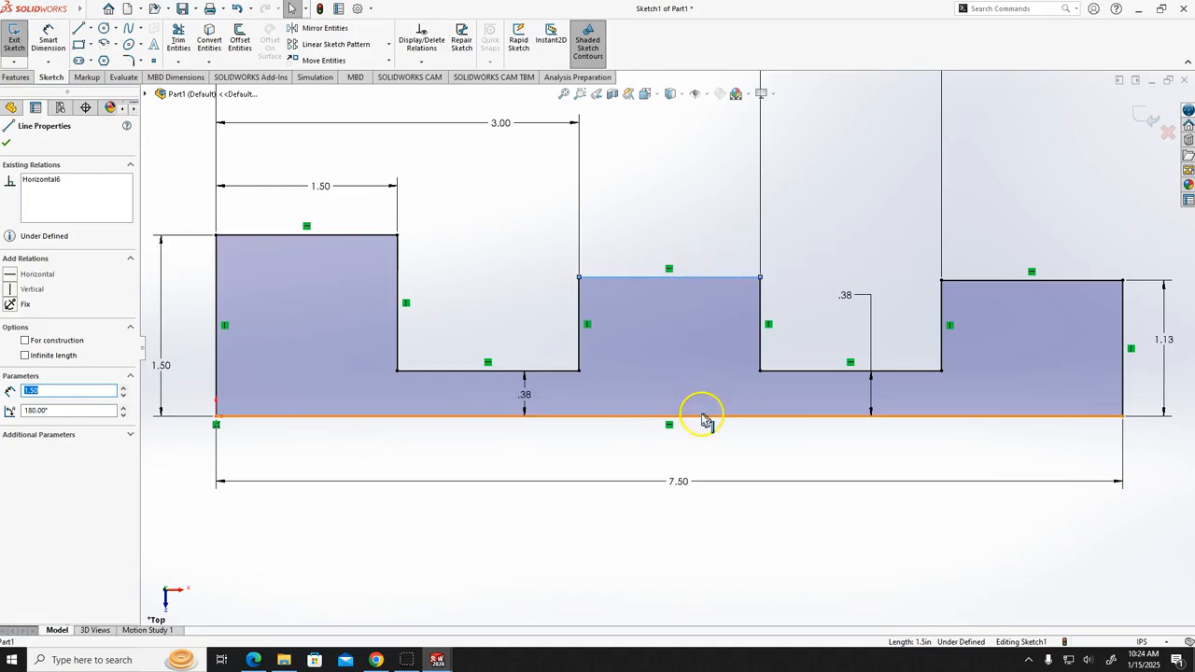
{"action": "left_click", "coordinate": [547, 427]}
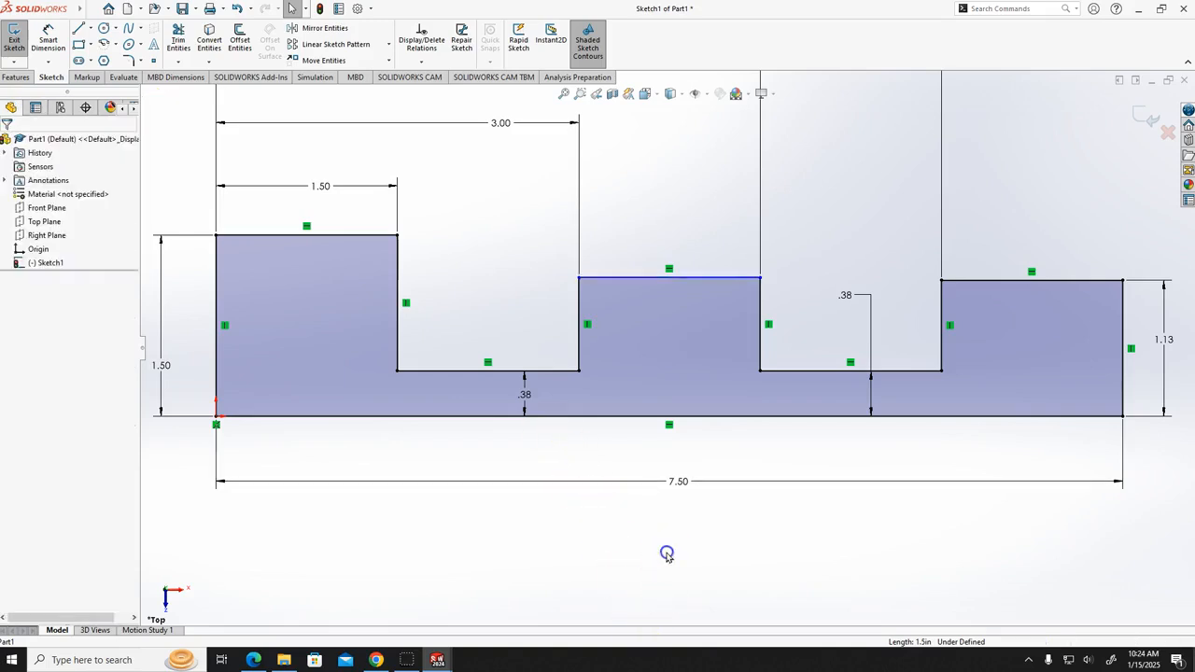
- Try to move the profile's long bottom edge out of position, and clear the selection
{"action": "left_click", "coordinate": [756, 424]}
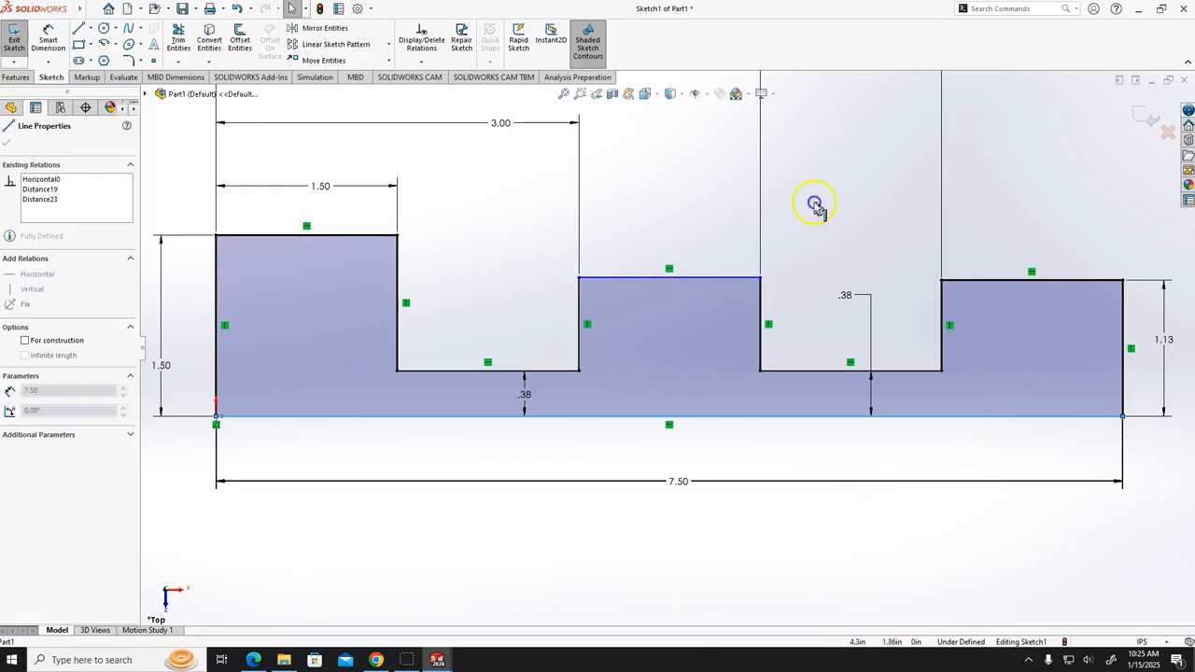
{"action": "left_click_drag", "start_coordinate": [401, 447], "coordinate": [747, 550]}
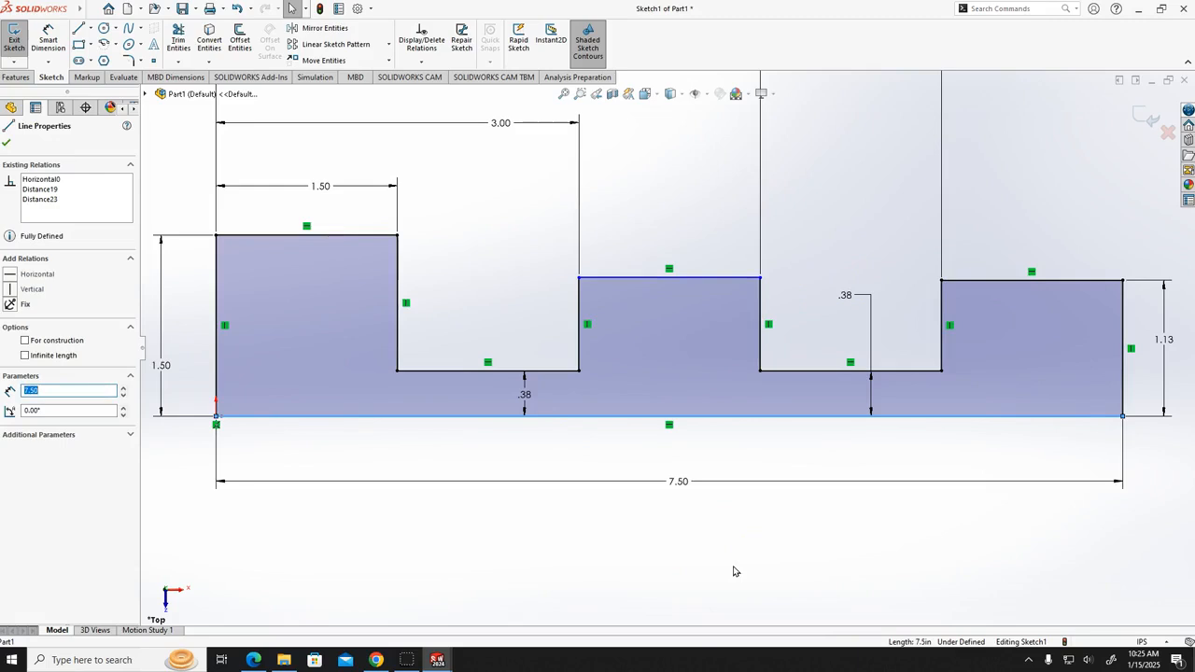
{"action": "left_click", "coordinate": [734, 567]}
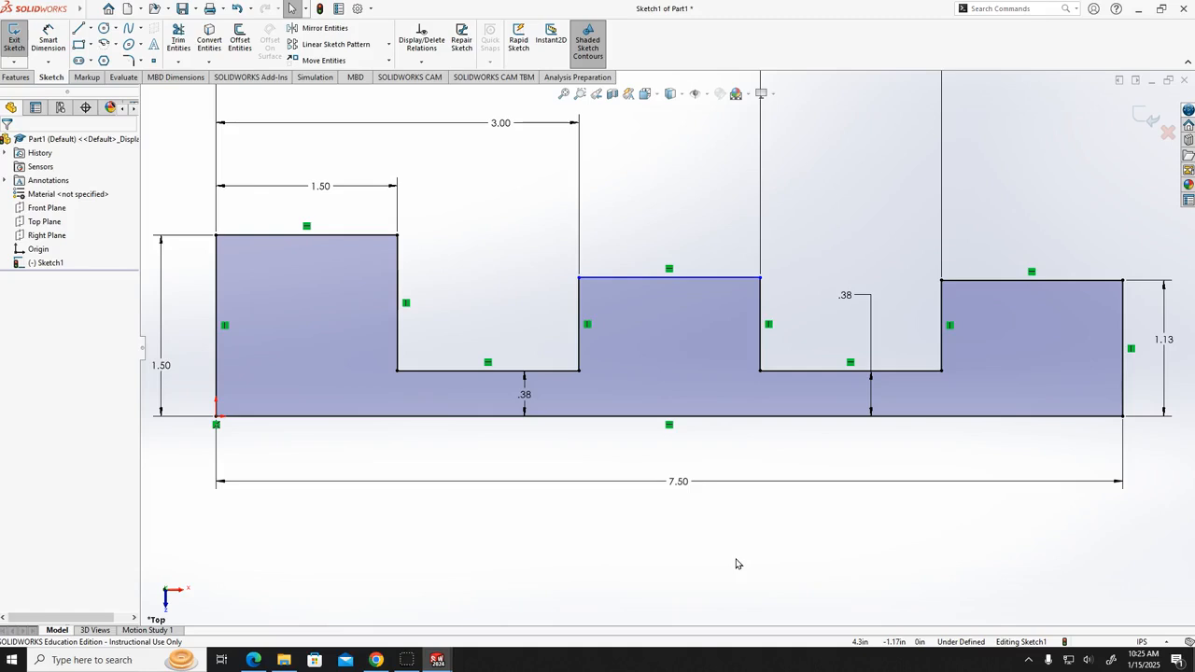
- Dimension the middle block's height from the profile's bottom edge to the block's top edge as 0.75 in
{"action": "scroll", "coordinate": [789, 532], "scroll_direction": "up", "scroll_amount": 3}
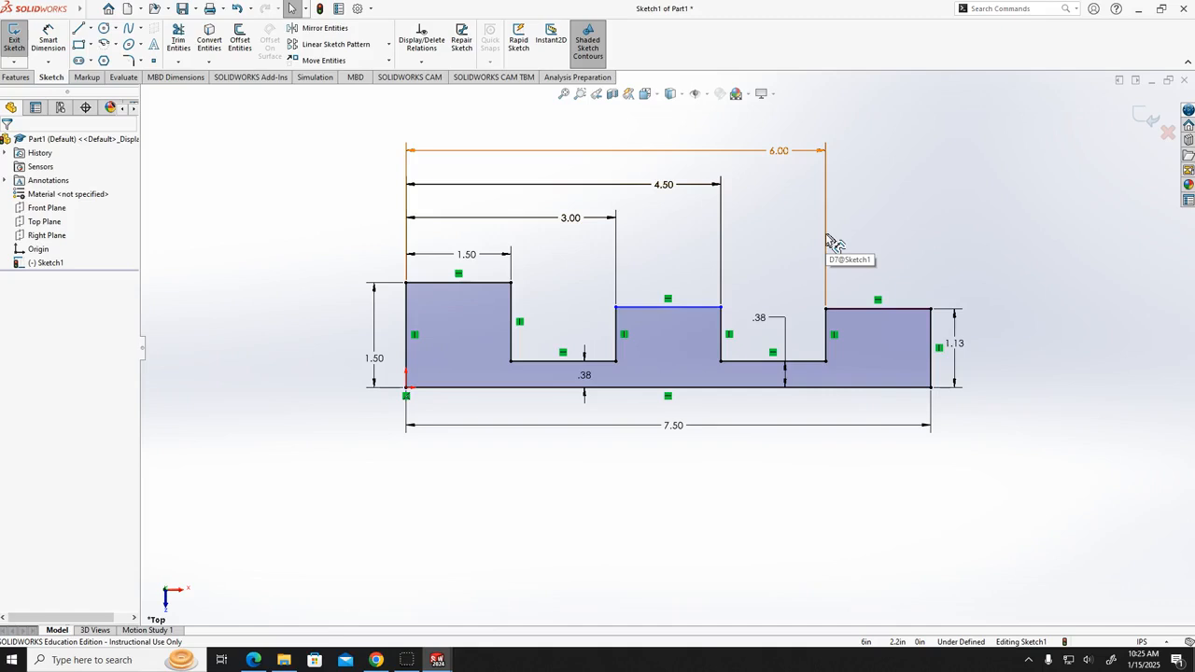
{"action": "left_click", "coordinate": [680, 308]}
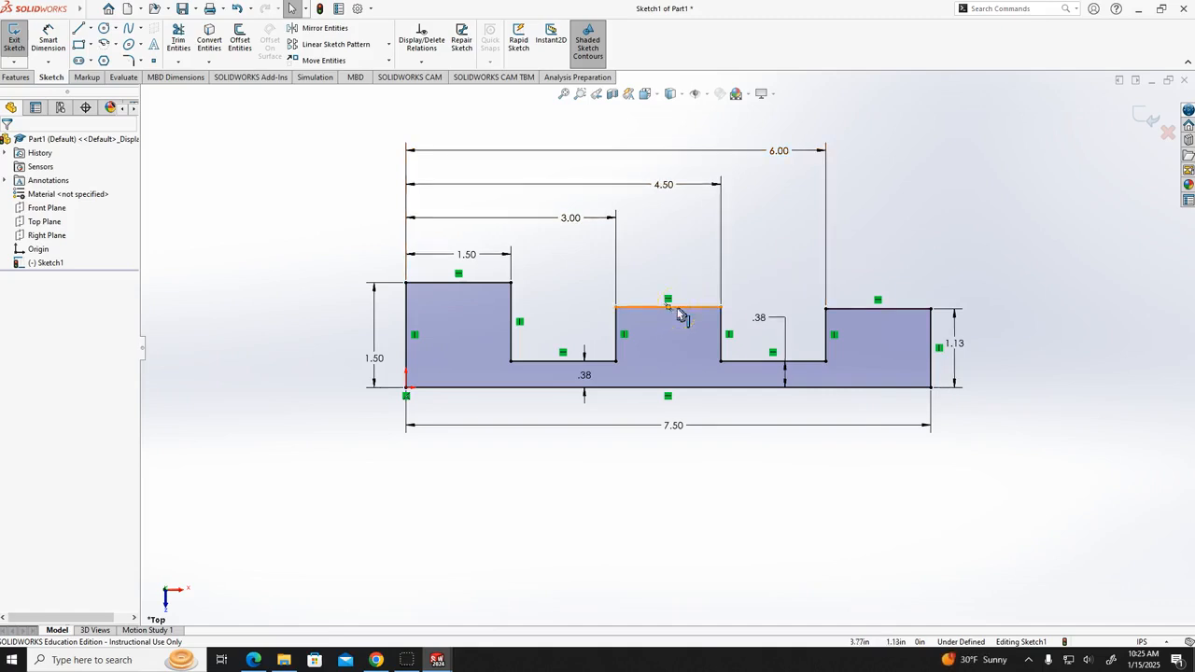
{"action": "left_click", "coordinate": [46, 39]}
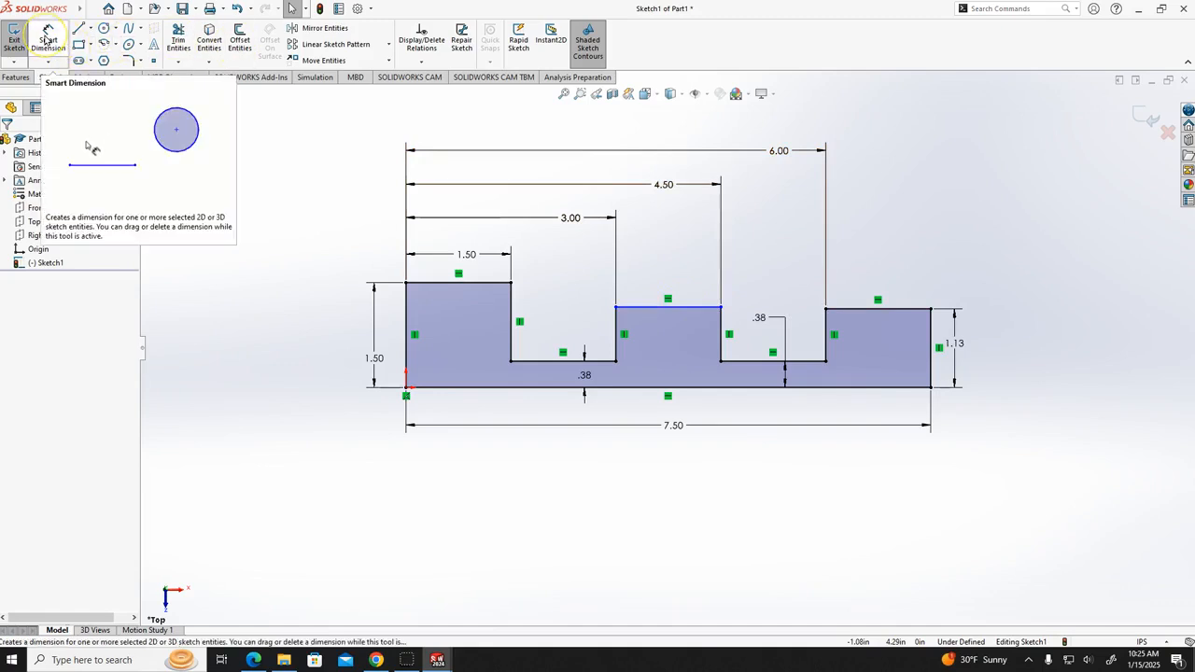
{"action": "left_click", "coordinate": [46, 37]}
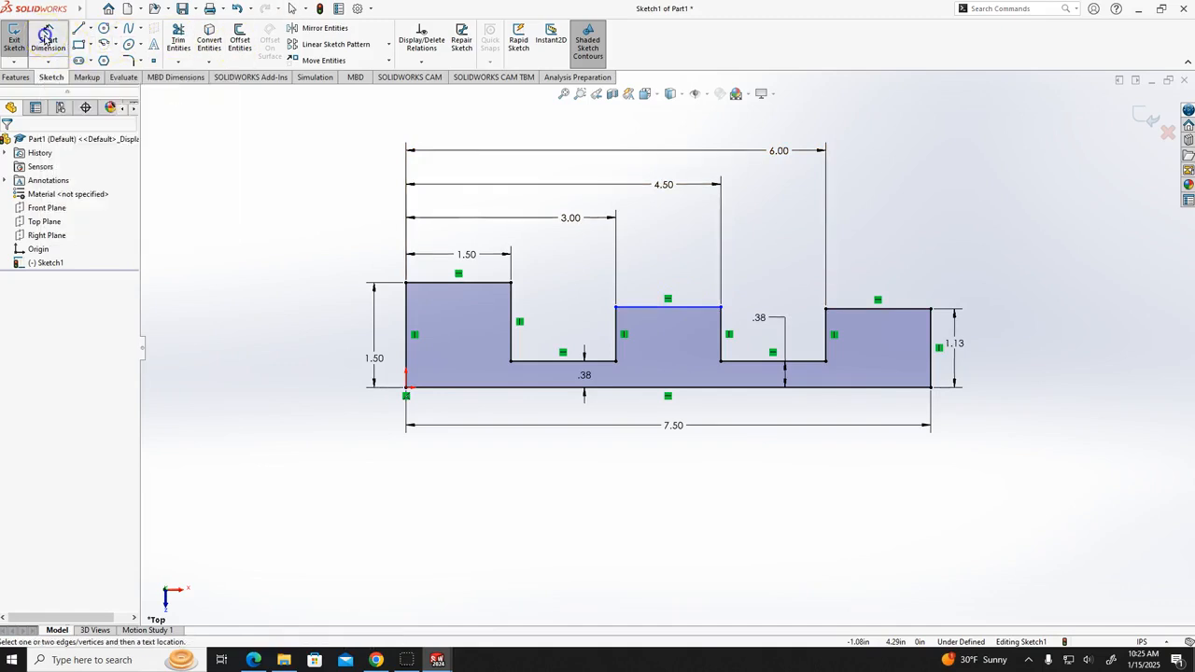
{"action": "left_click", "coordinate": [688, 390]}
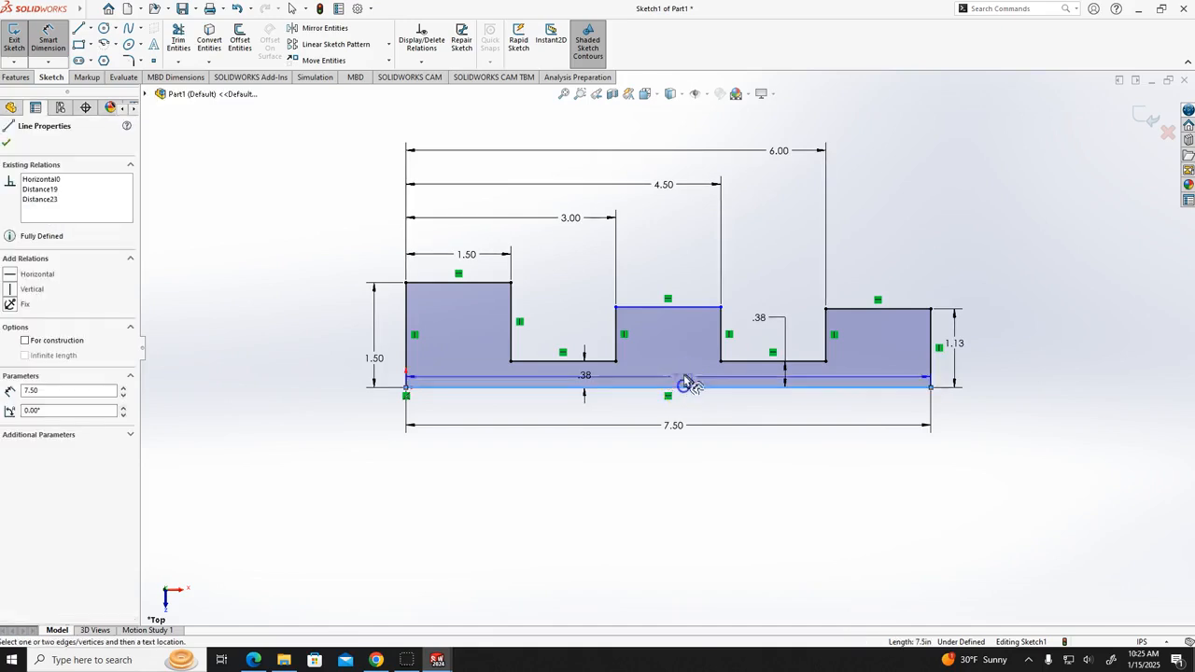
{"action": "left_click", "coordinate": [695, 308]}
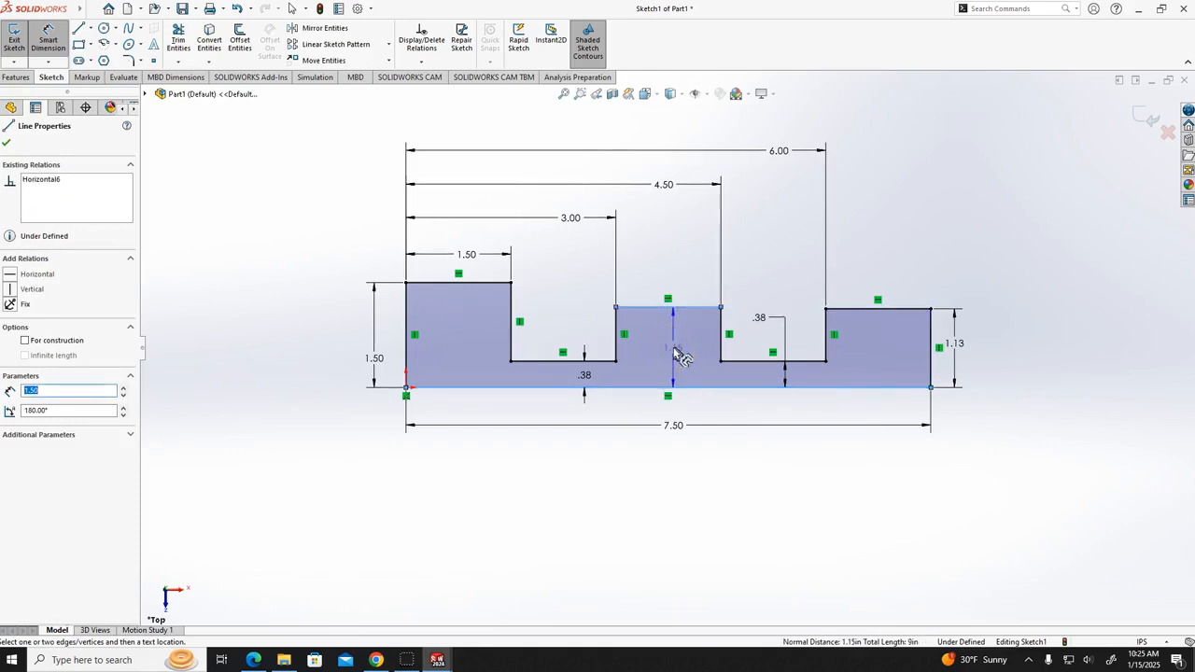
{"action": "left_click", "coordinate": [672, 347]}
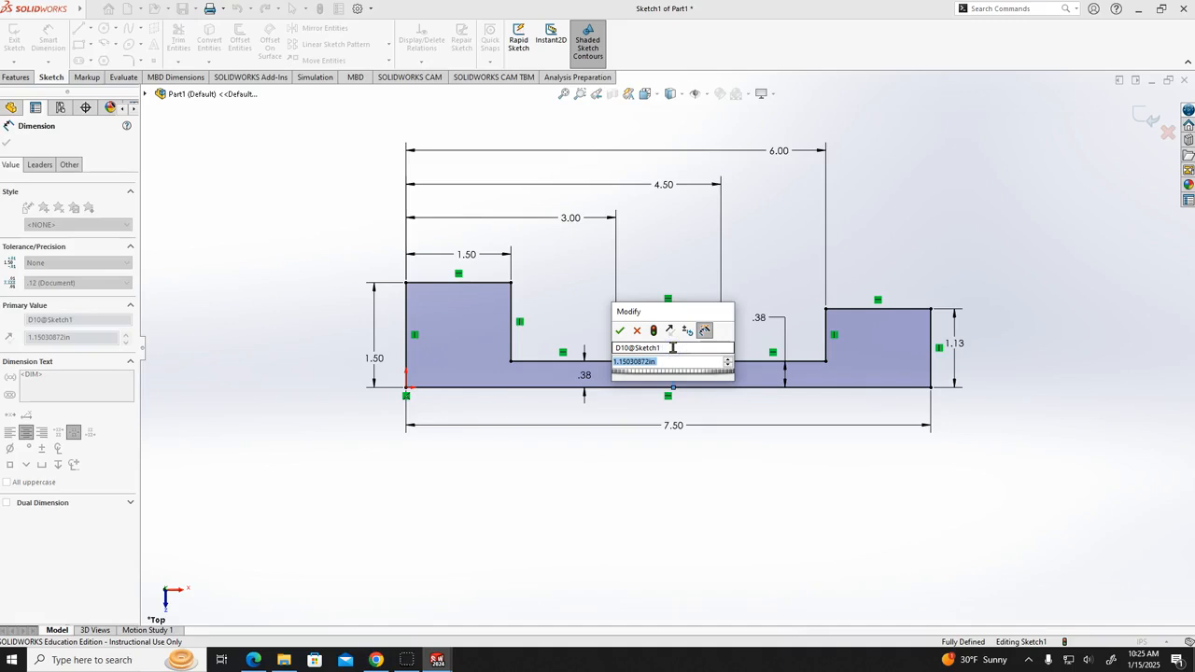
{"action": "type", "text": "7"}
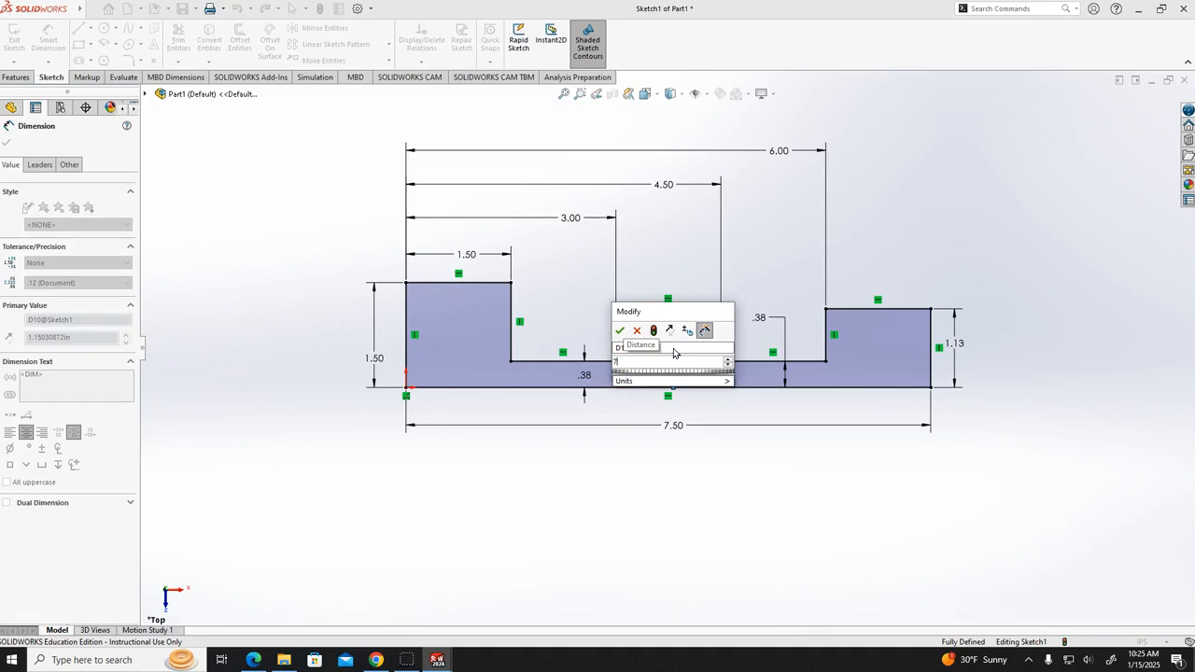
{"action": "key", "text": "BackSpace"}
{"action": "type", "text": ".75"}
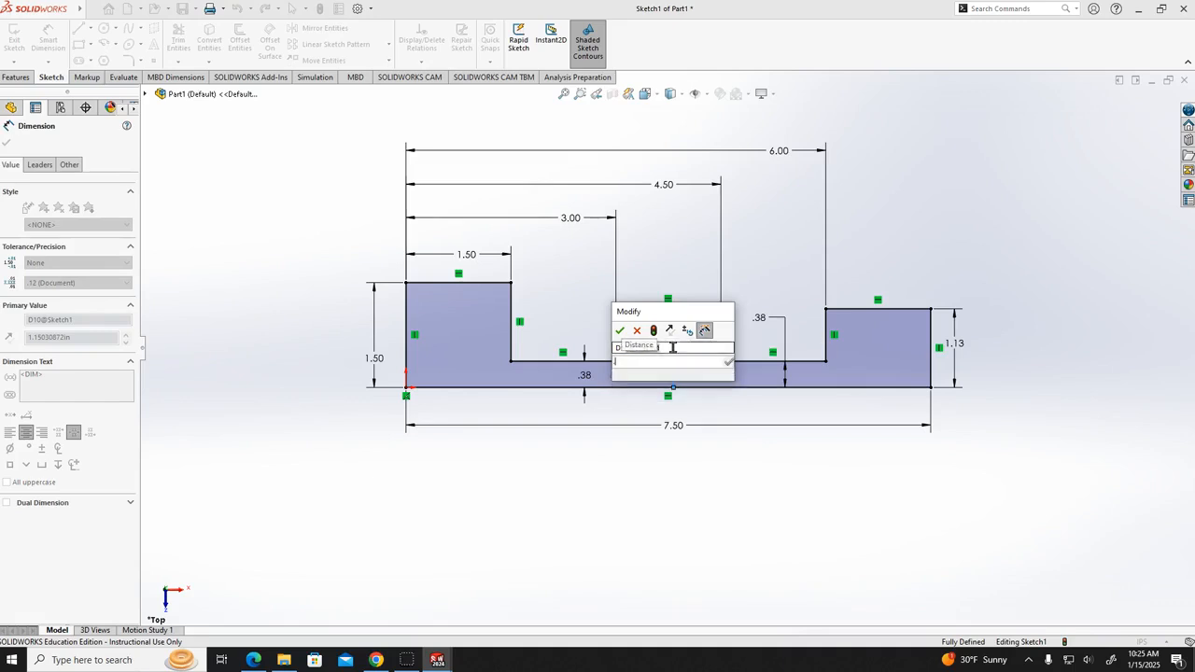
{"action": "key", "text": "Return"}
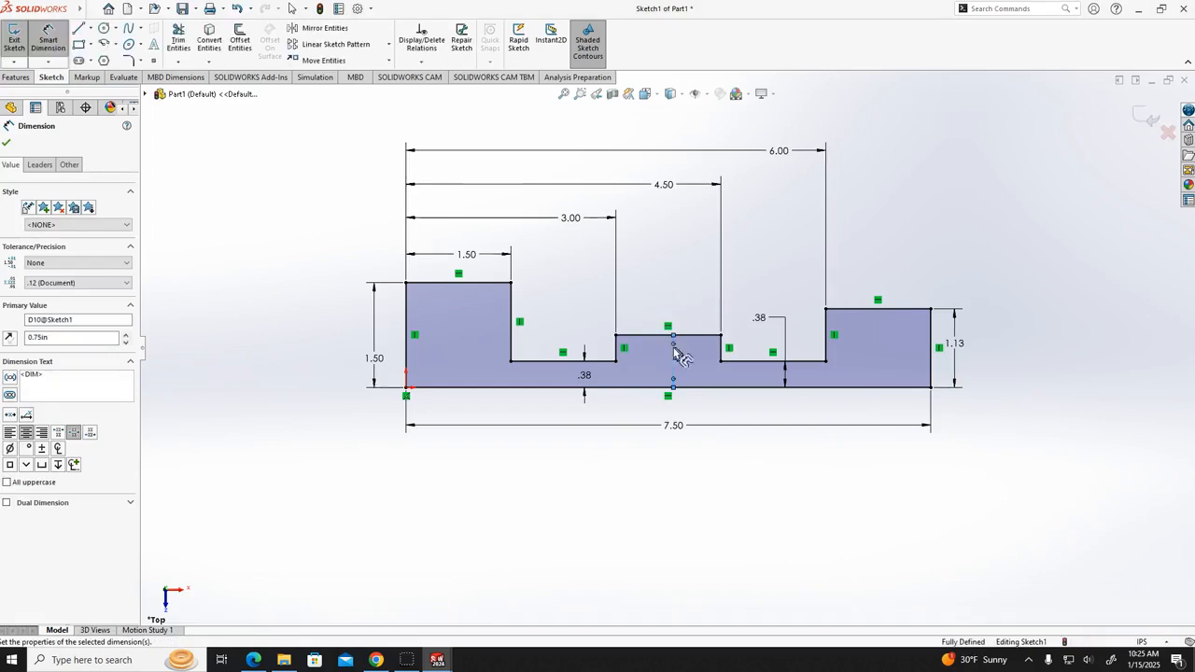
{"action": "key", "text": "Escape"}
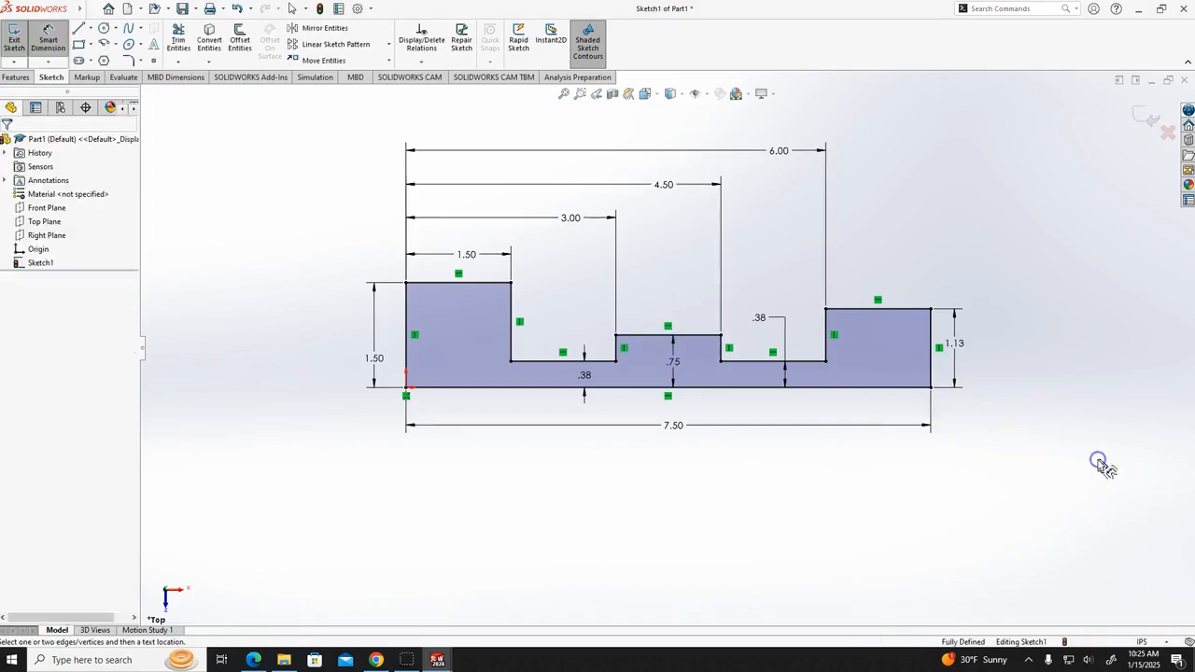
{"action": "key", "text": "Escape"}
{"action": "mouse_move", "coordinate": [1061, 495]}
{"action": "left_mouse_down"}
{"action": "mouse_move", "coordinate": [393, 200]}
{"action": "mouse_move", "coordinate": [211, 178]}
{"action": "mouse_move", "coordinate": [541, 552]}
{"action": "mouse_move", "coordinate": [706, 545]}
{"action": "left_mouse_up"}
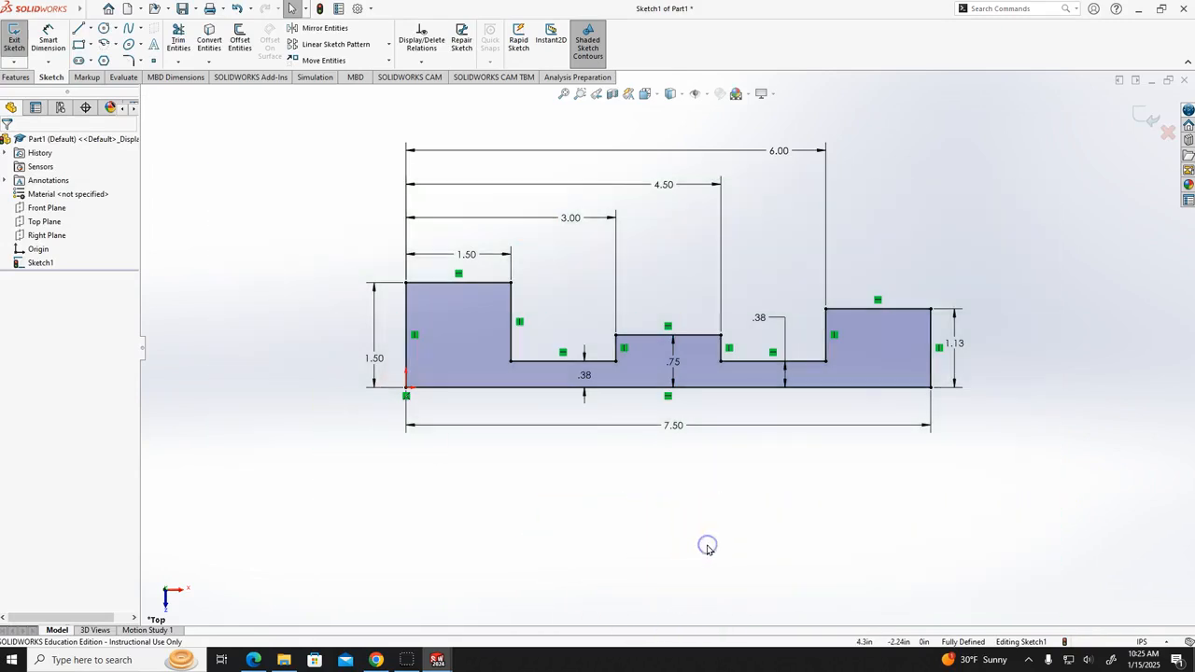
{"action": "left_click", "coordinate": [569, 366]}
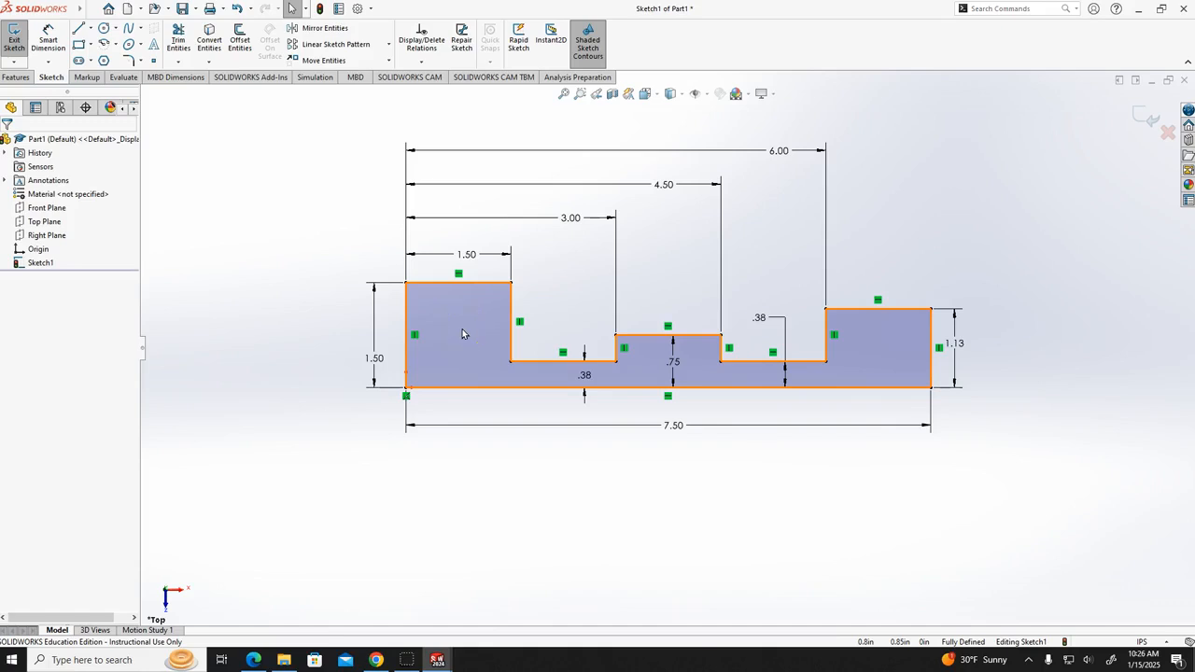
{"action": "left_click", "coordinate": [786, 500]}
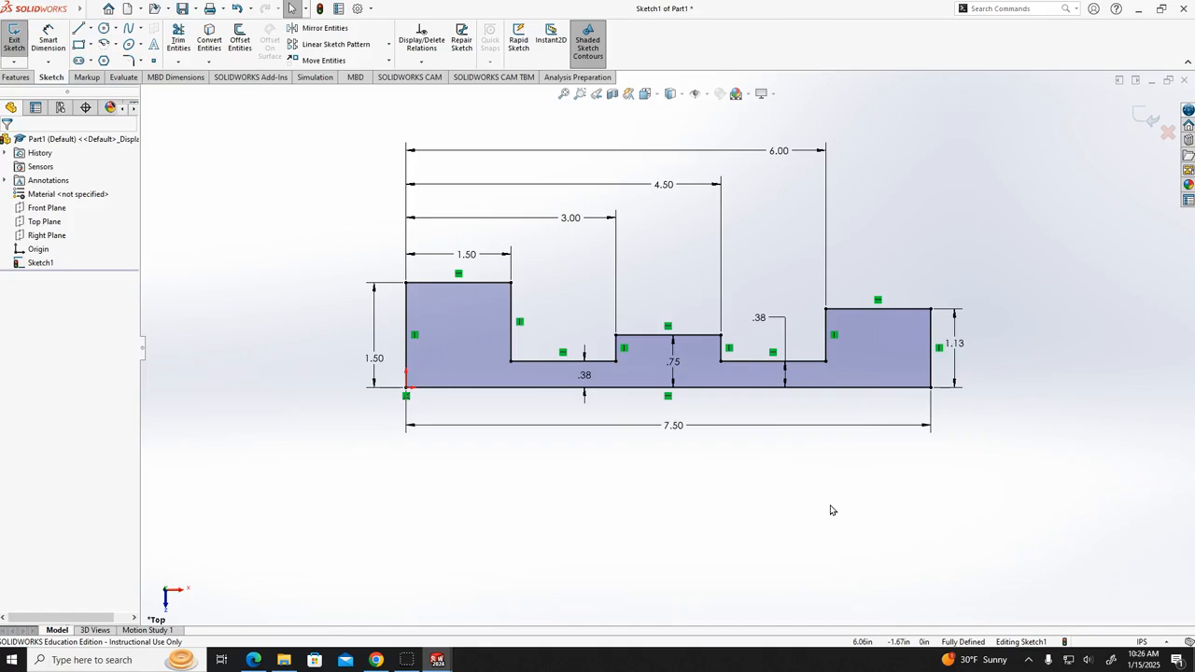
{"action": "left_click", "coordinate": [792, 514]}
{"action": "left_click", "coordinate": [771, 503]}
{"action": "left_click", "coordinate": [654, 359]}
- Delete the overall length dimension below the profile and dimension the bottom edge again at 7.5 in
{"action": "left_click", "coordinate": [701, 426]}
{"action": "key", "text": "Delete"}
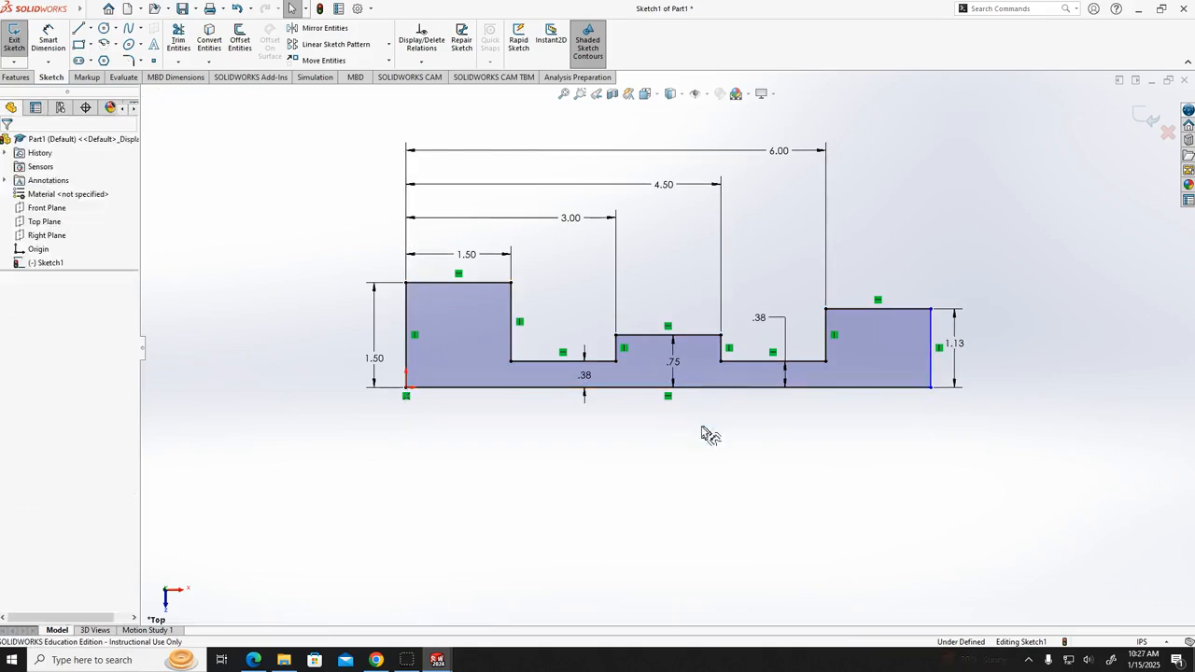
{"action": "left_click", "coordinate": [46, 40]}
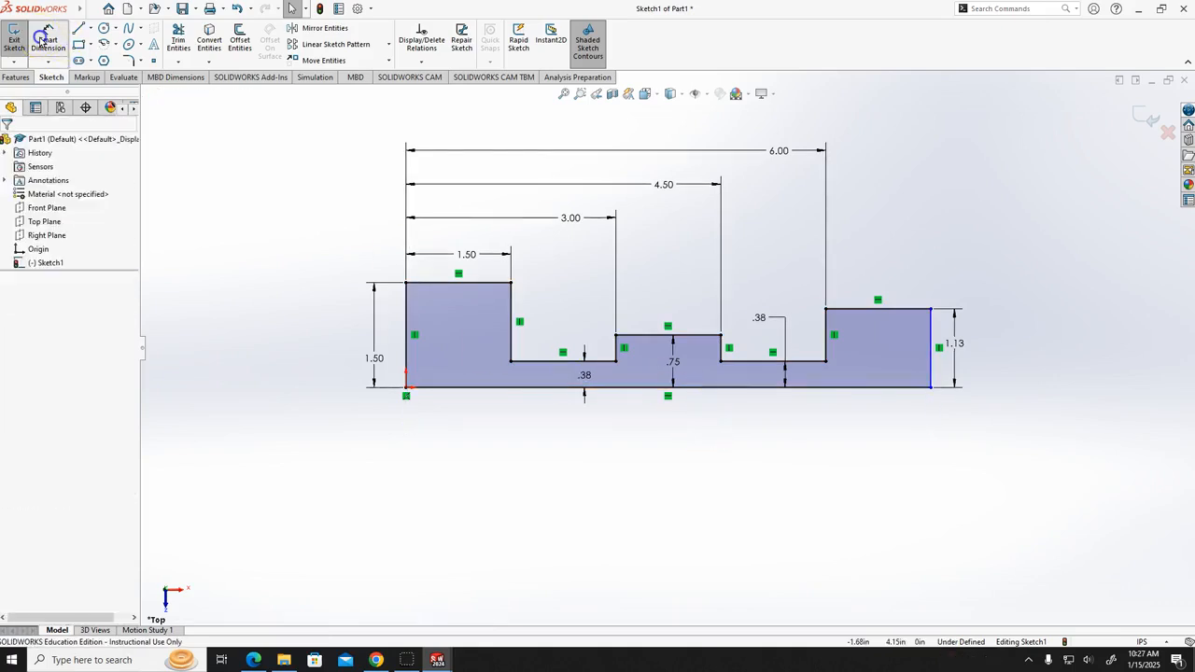
{"action": "left_click", "coordinate": [859, 389]}
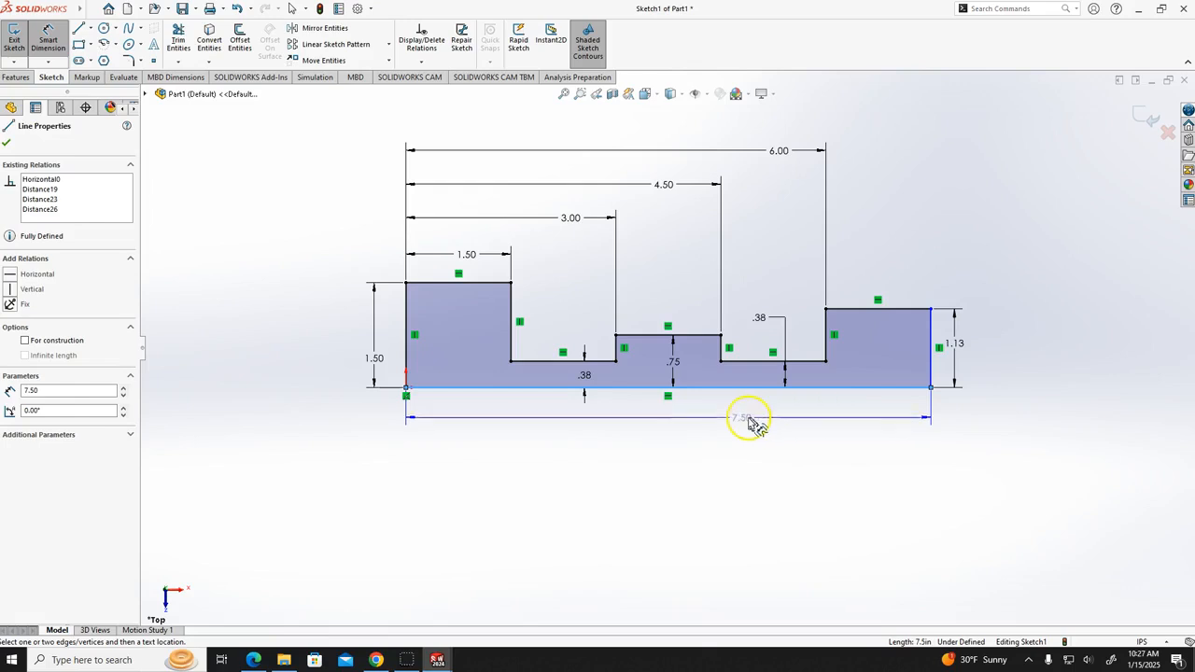
{"action": "left_click", "coordinate": [697, 423]}
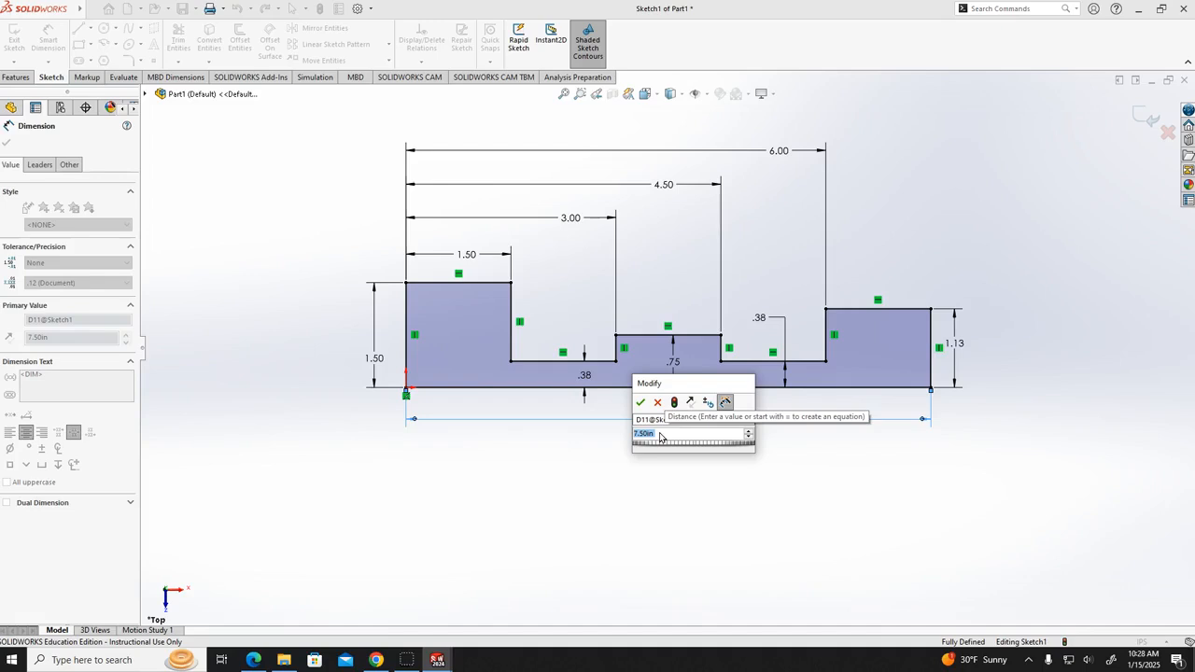
{"action": "type", "text": "7"}
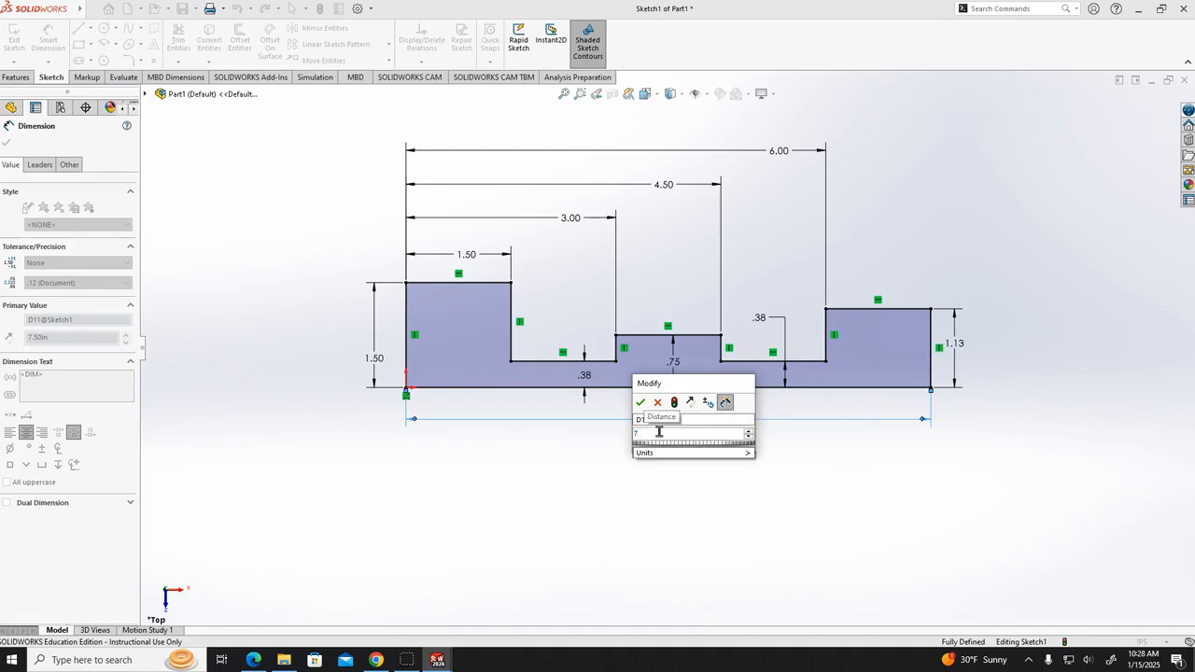
{"action": "type", "text": ".5"}
{"action": "left_click", "coordinate": [641, 405]}
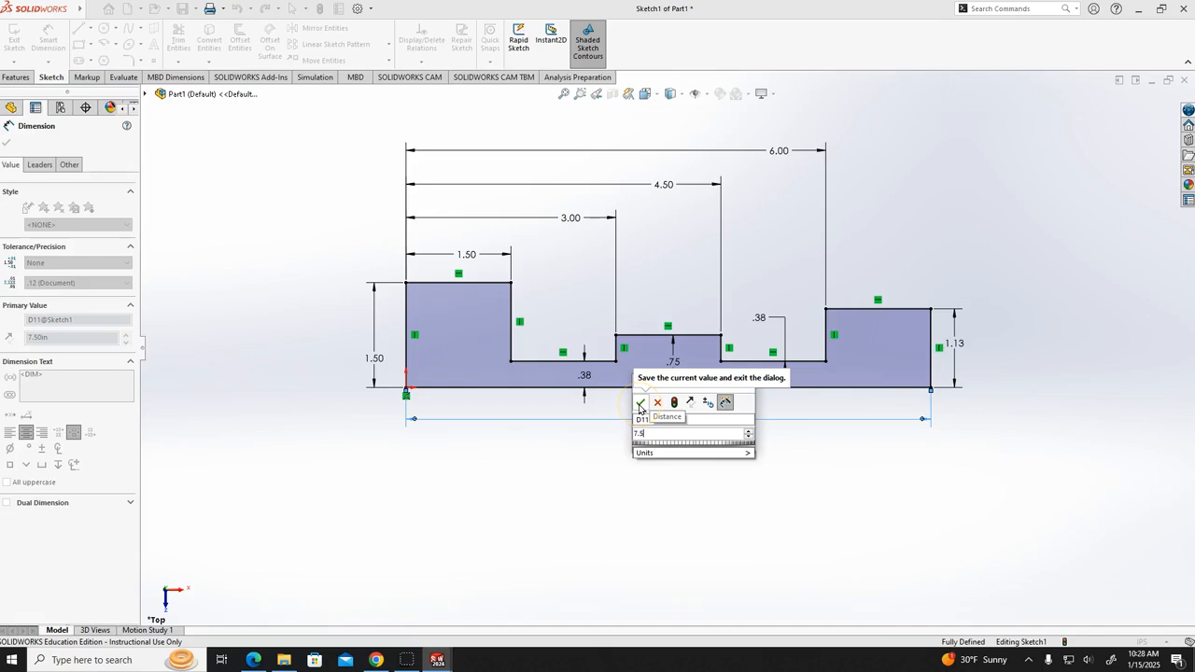
{"action": "left_click", "coordinate": [639, 404]}
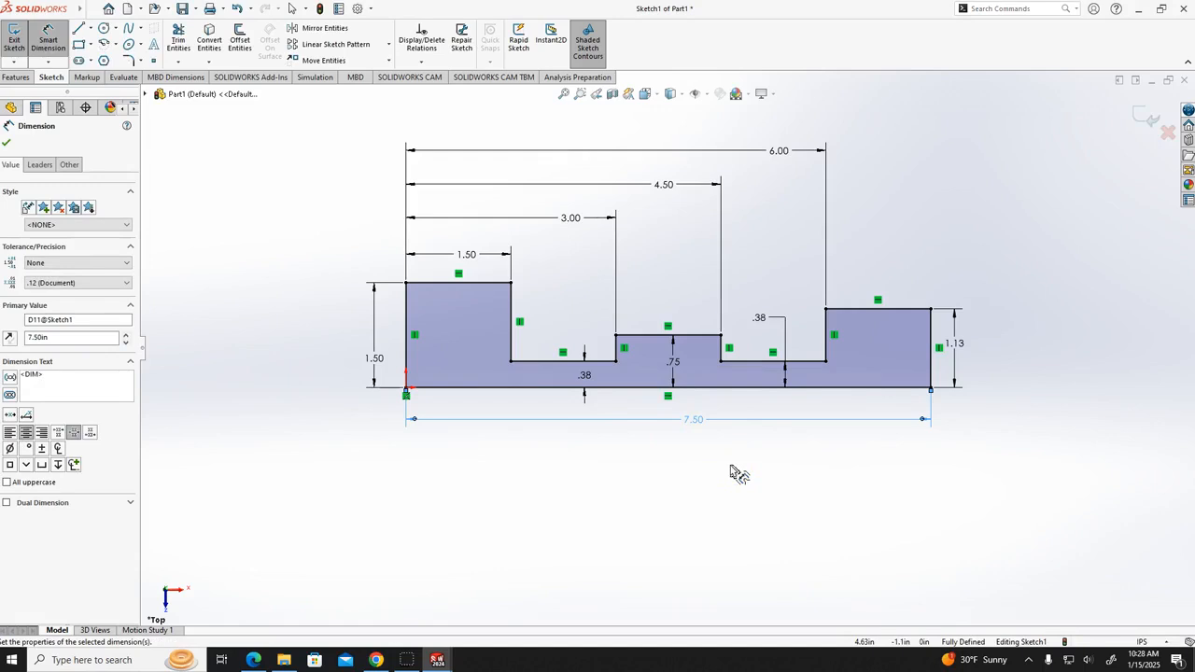
{"action": "key", "text": "Escape"}
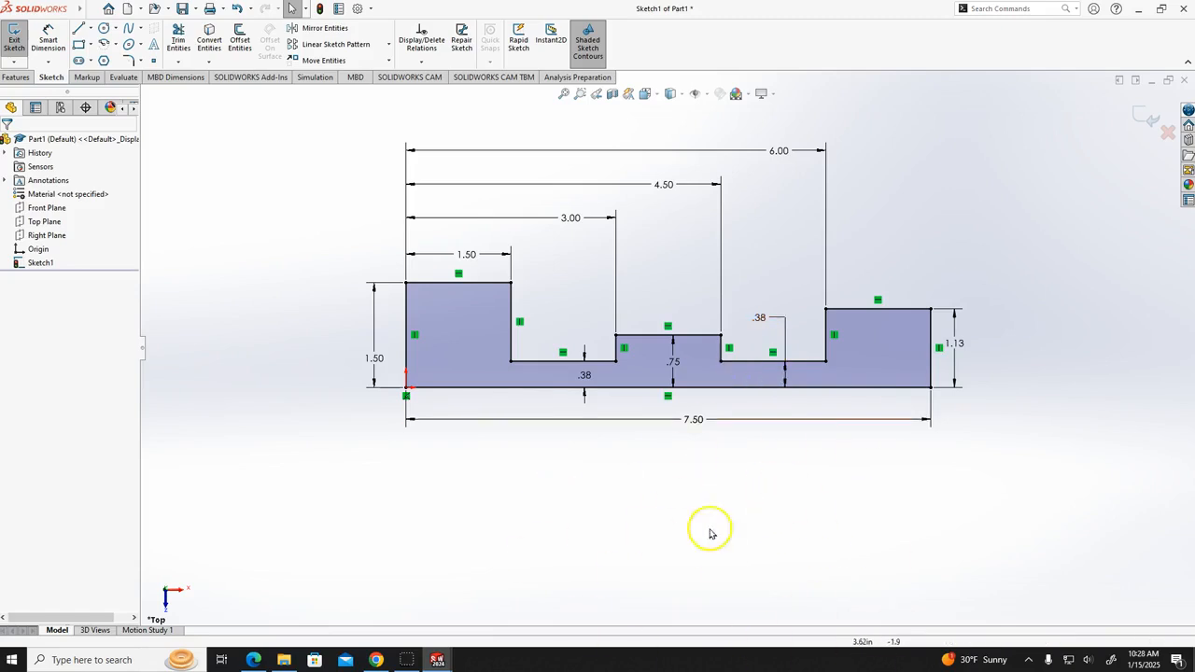
{"action": "left_click", "coordinate": [652, 546]}
{"action": "left_click", "coordinate": [746, 585]}
{"action": "left_click", "coordinate": [1069, 599]}
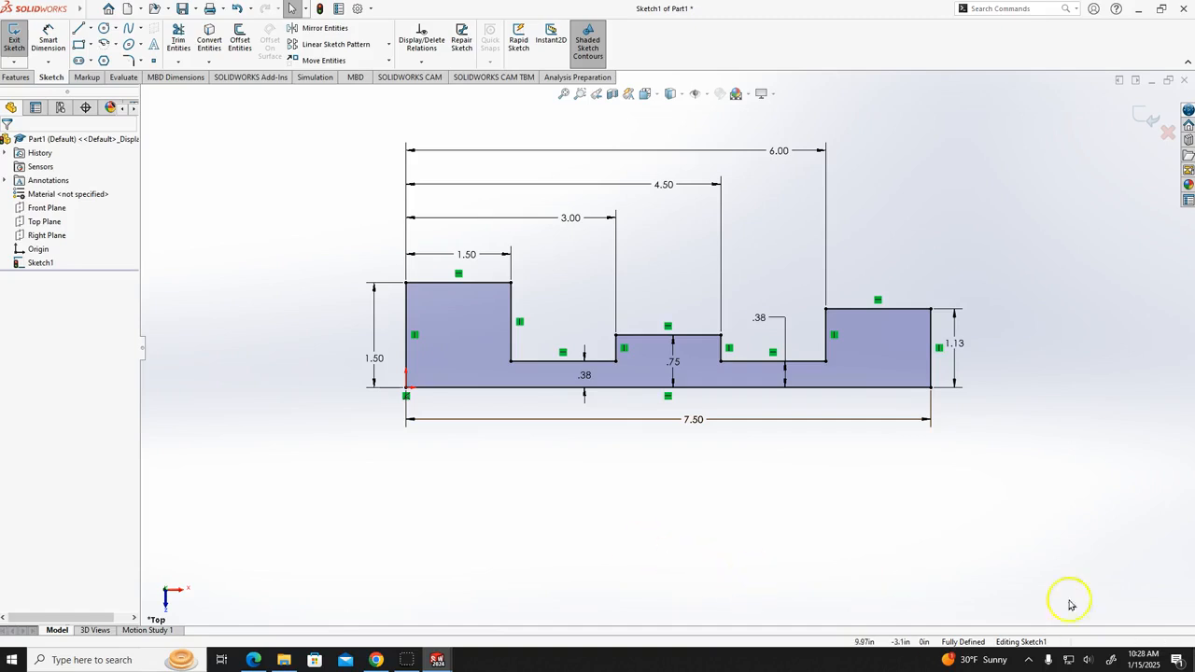
- Open the document's unit settings and bring up the decimal place options for the basic length unit
{"action": "left_click", "coordinate": [1167, 645]}
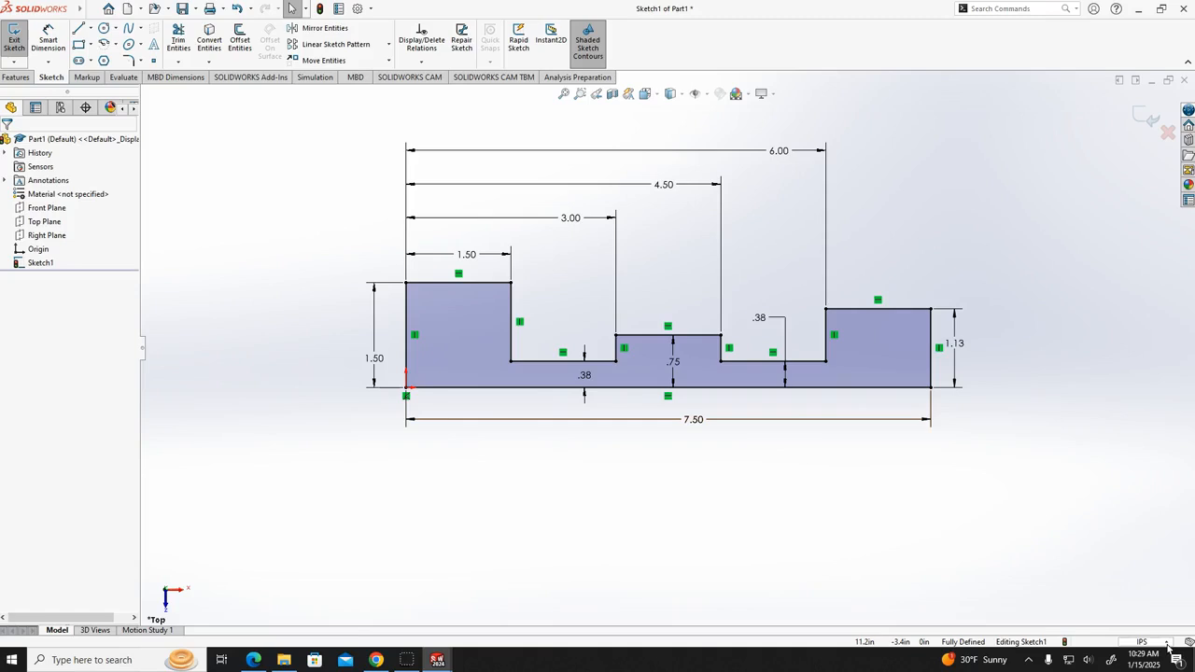
{"action": "left_click", "coordinate": [1167, 645]}
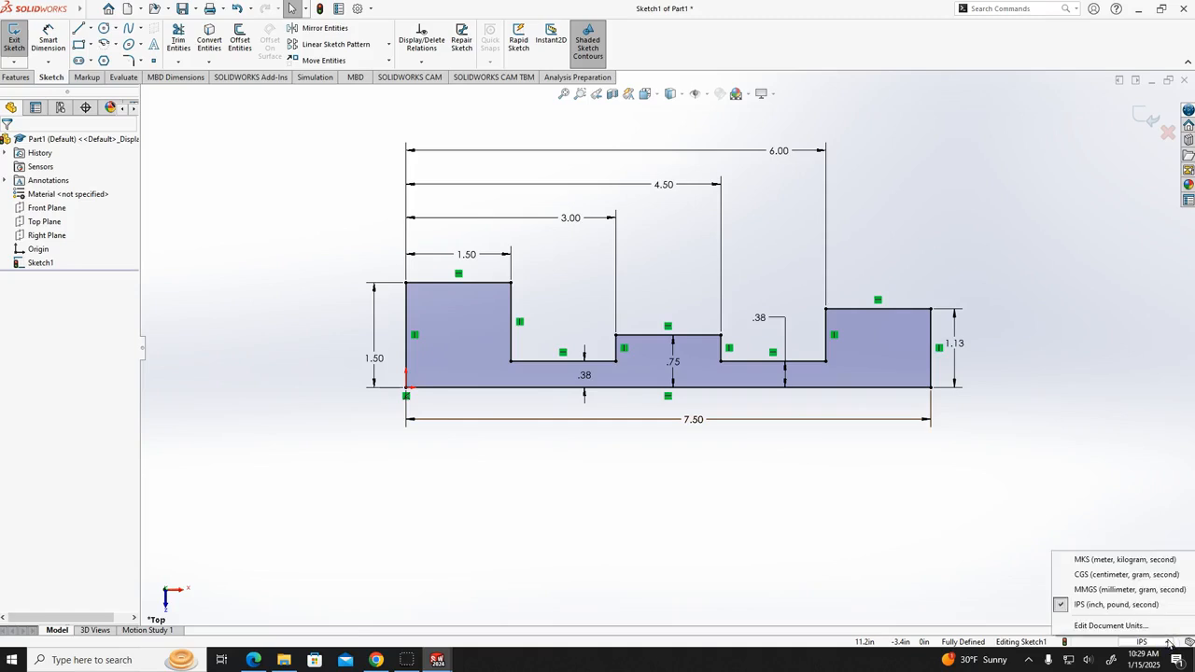
{"action": "left_click", "coordinate": [1118, 627]}
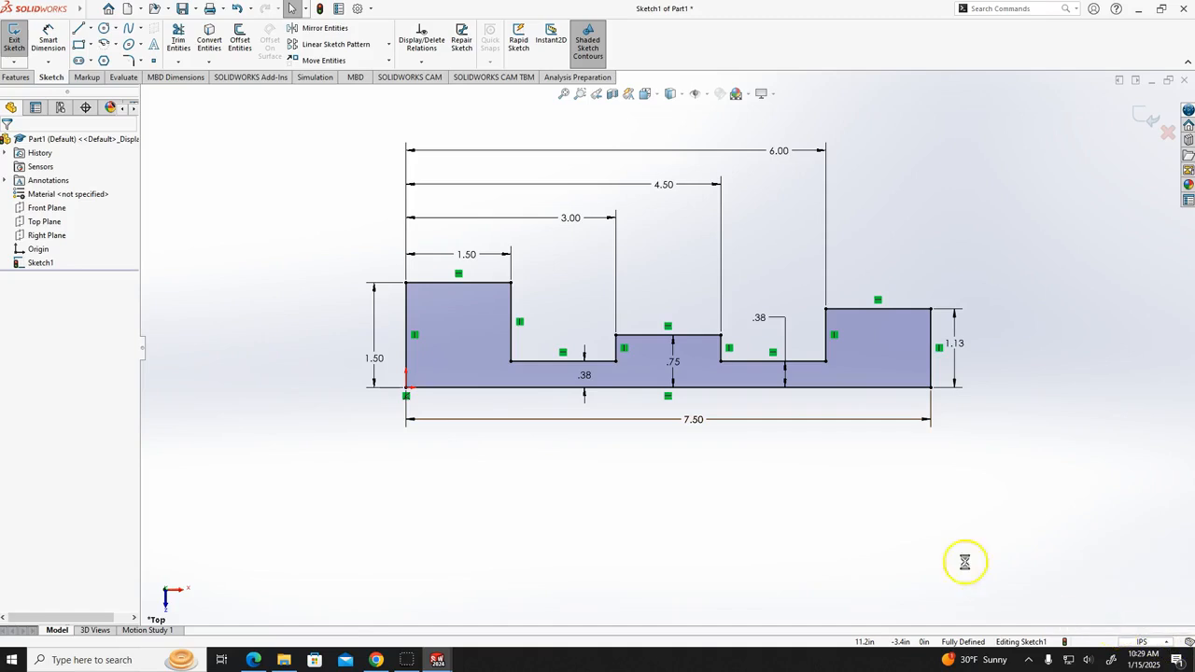
{"action": "left_click", "coordinate": [668, 235]}
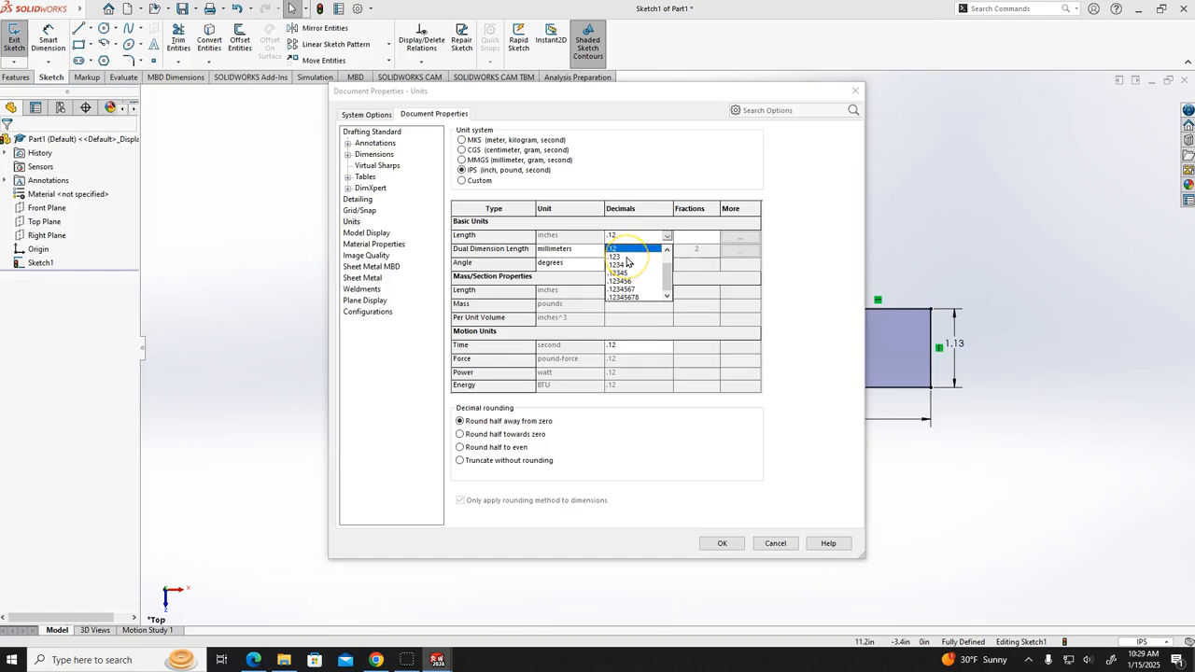
- Switch to the Example 1 PDF, circle the 1.125 height dimension in the top view, and return to the SOLIDWORKS unit settings
{"action": "left_click", "coordinate": [253, 659]}
{"action": "mouse_move", "coordinate": [976, 439]}
{"action": "left_mouse_down"}
{"action": "mouse_move", "coordinate": [904, 454]}
{"action": "mouse_move", "coordinate": [976, 471]}
{"action": "mouse_move", "coordinate": [970, 439]}
{"action": "left_mouse_up"}
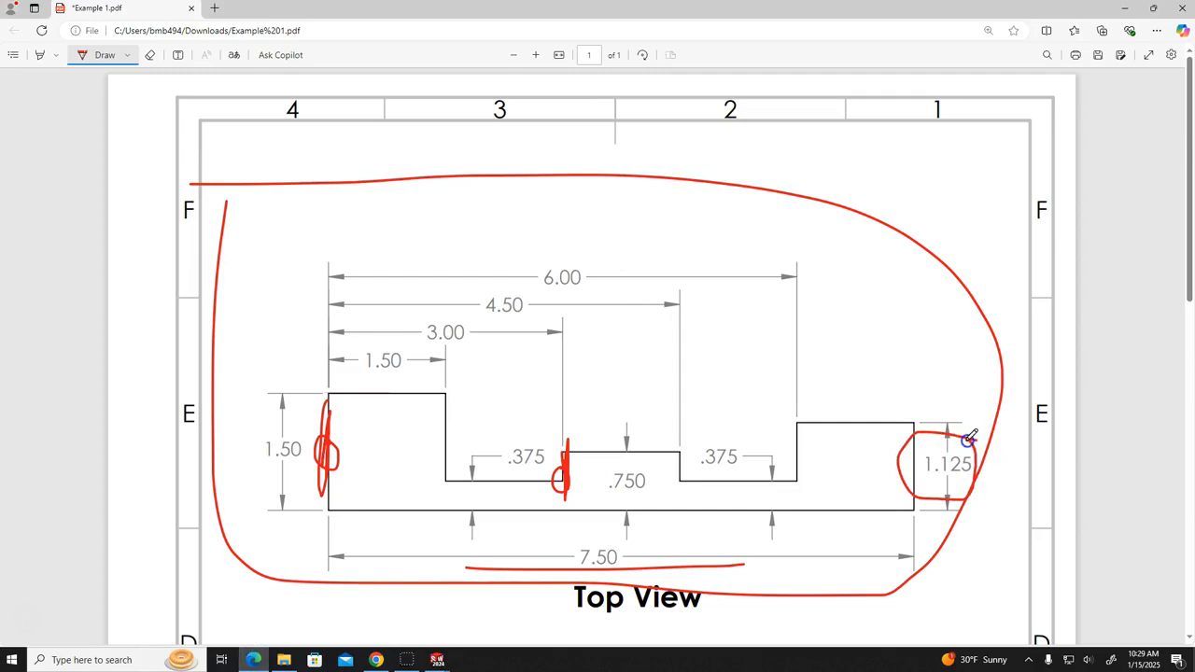
{"action": "left_click", "coordinate": [437, 659]}
{"action": "left_click", "coordinate": [504, 626]}
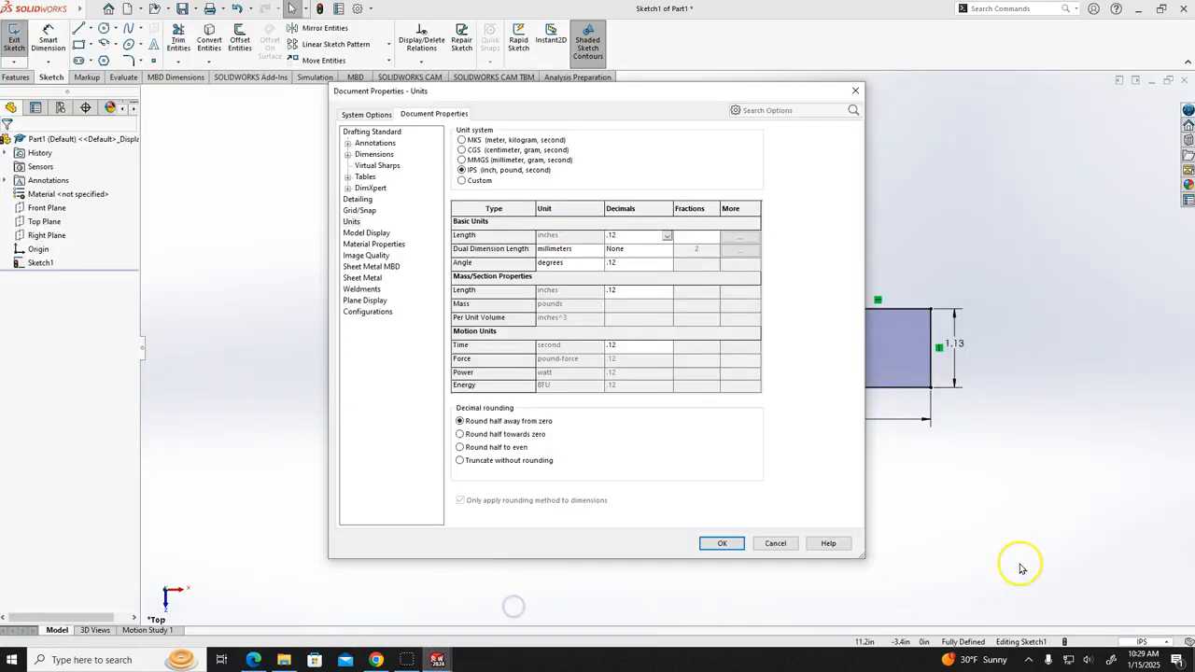
- Set both the basic length and the mass/section property length to three decimals (.123), and apply the unit settings
{"action": "left_click", "coordinate": [667, 236]}
{"action": "left_click", "coordinate": [626, 257]}
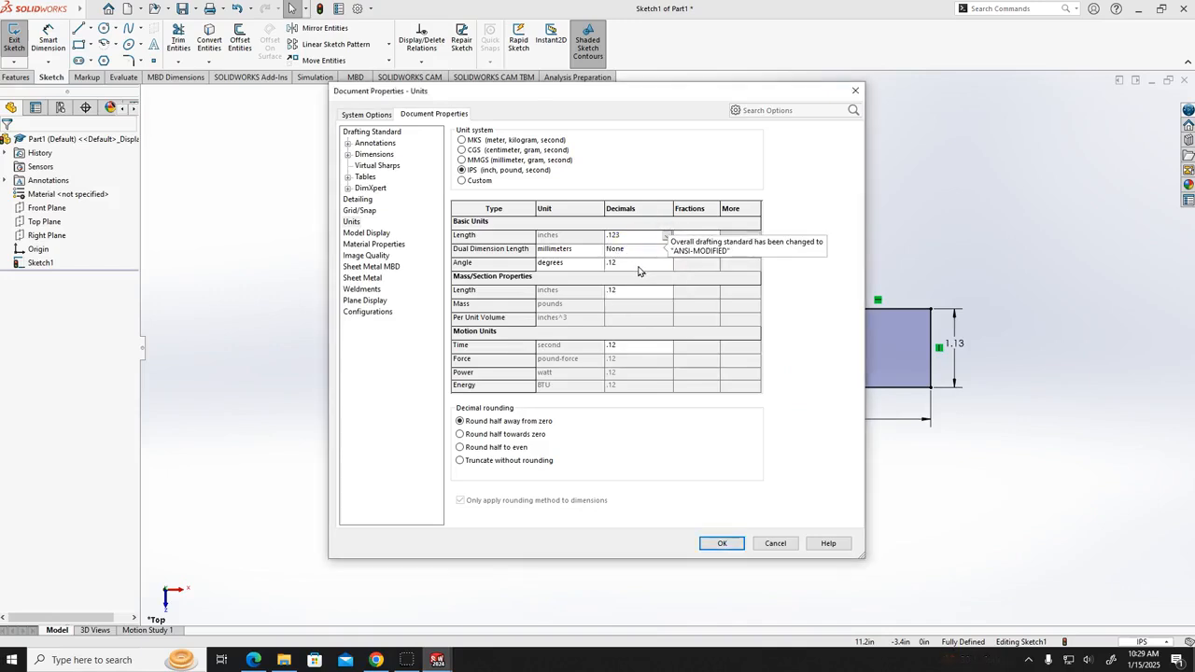
{"action": "left_click", "coordinate": [644, 290]}
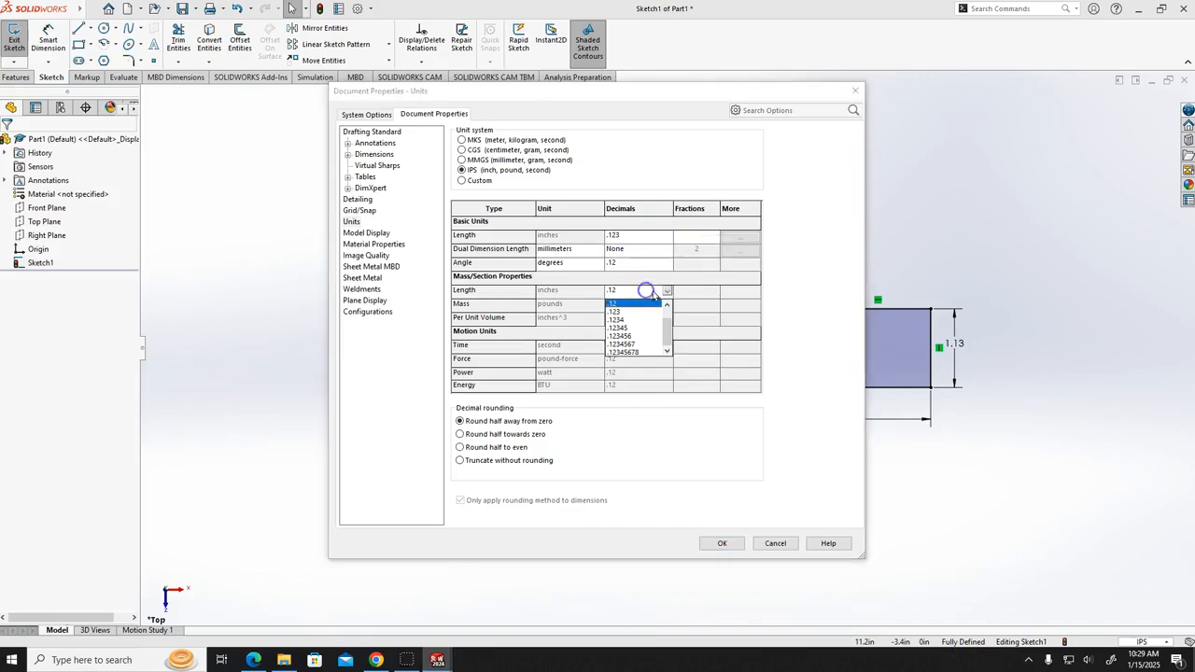
{"action": "left_click", "coordinate": [615, 311]}
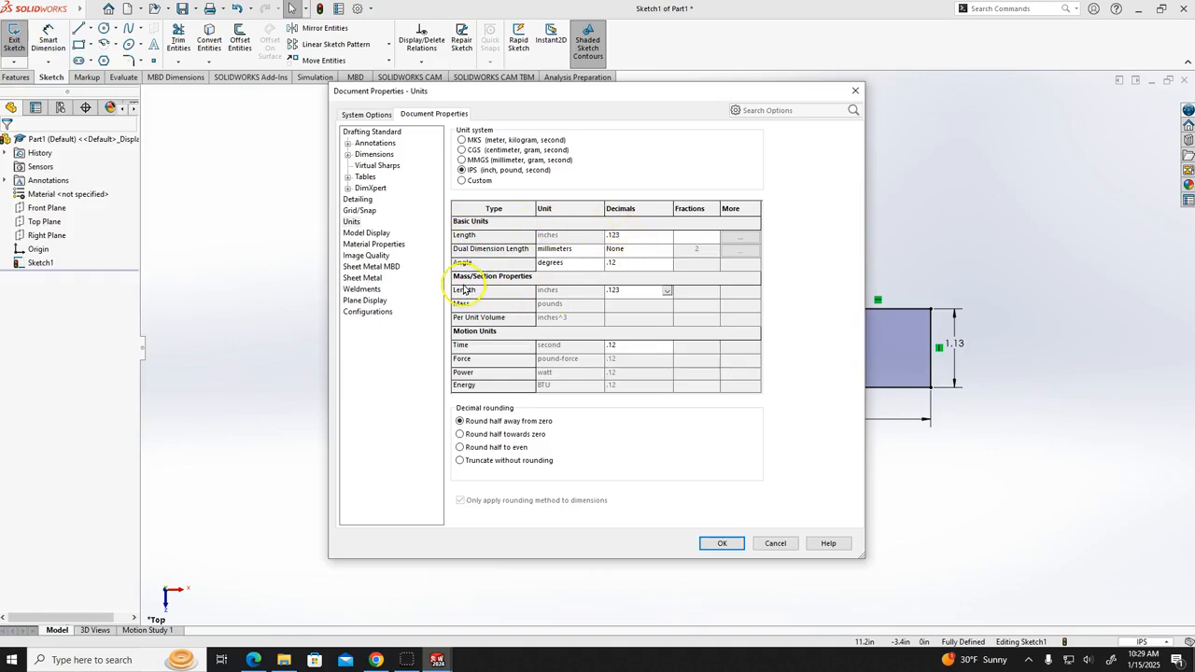
{"action": "left_click", "coordinate": [666, 292]}
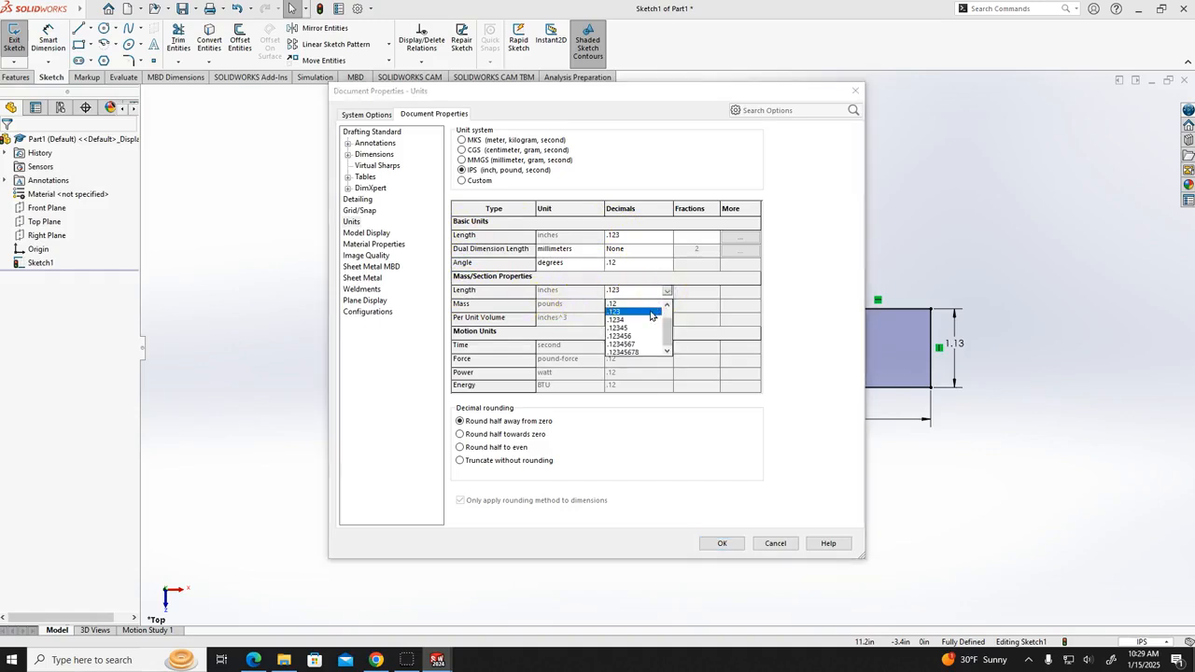
{"action": "left_click", "coordinate": [651, 312]}
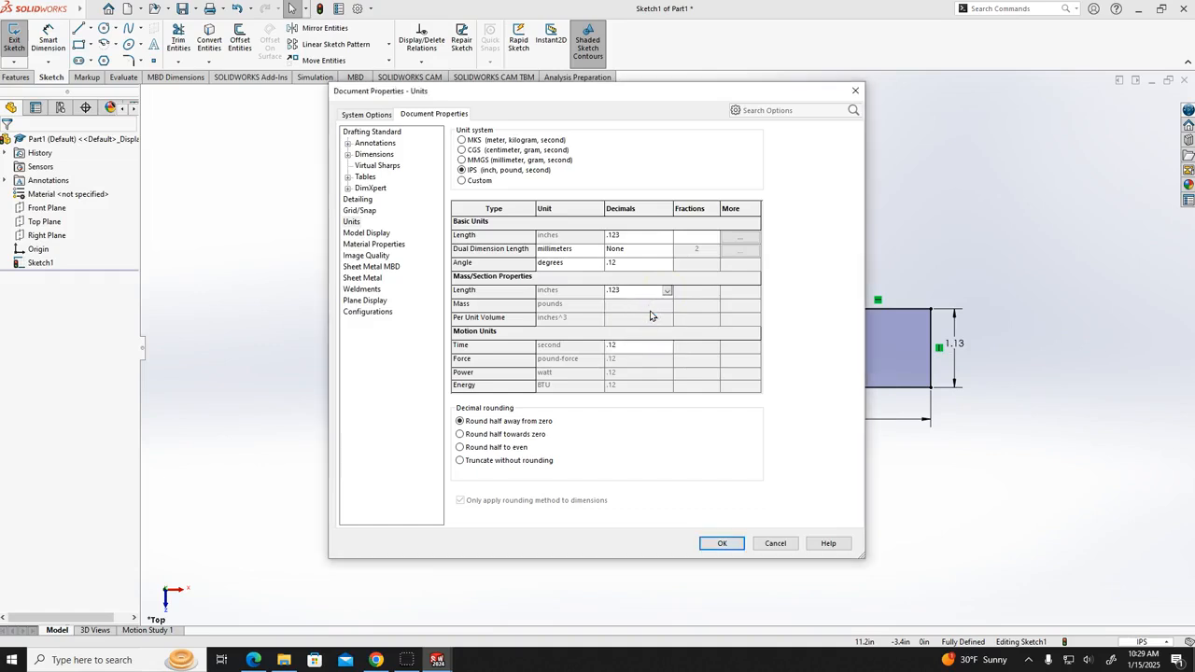
{"action": "left_click", "coordinate": [721, 544]}
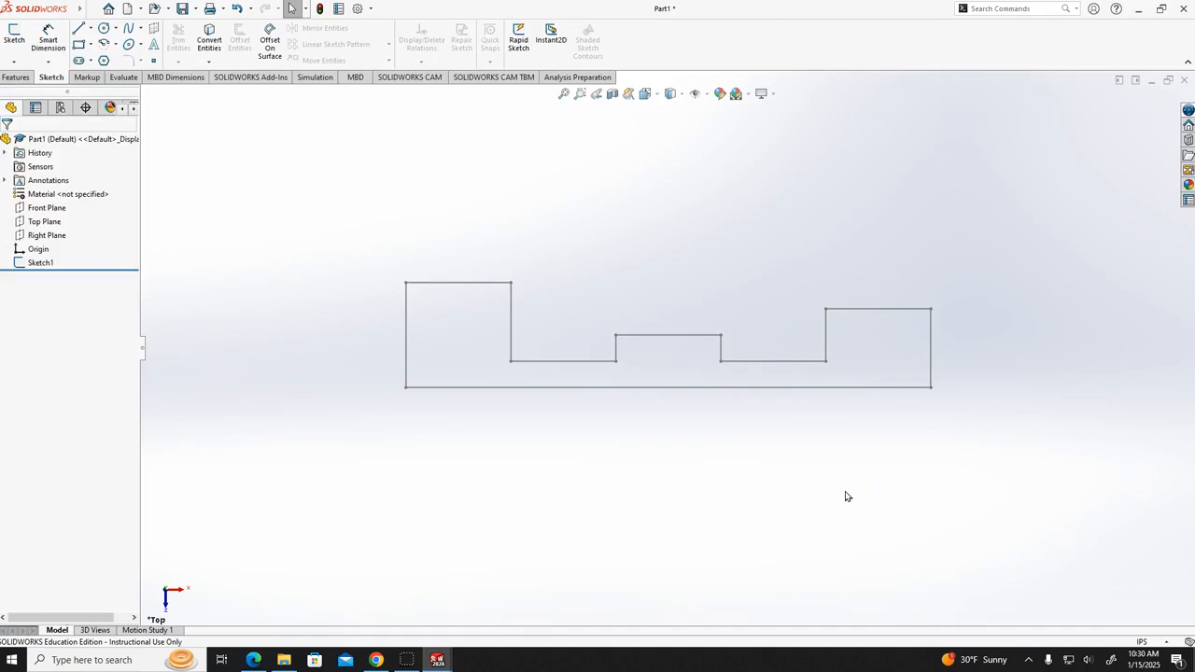
- Display the dimensions of Sketch1 to check their decimal places, clear the selection, and select the sketch again
{"action": "left_click", "coordinate": [37, 265]}
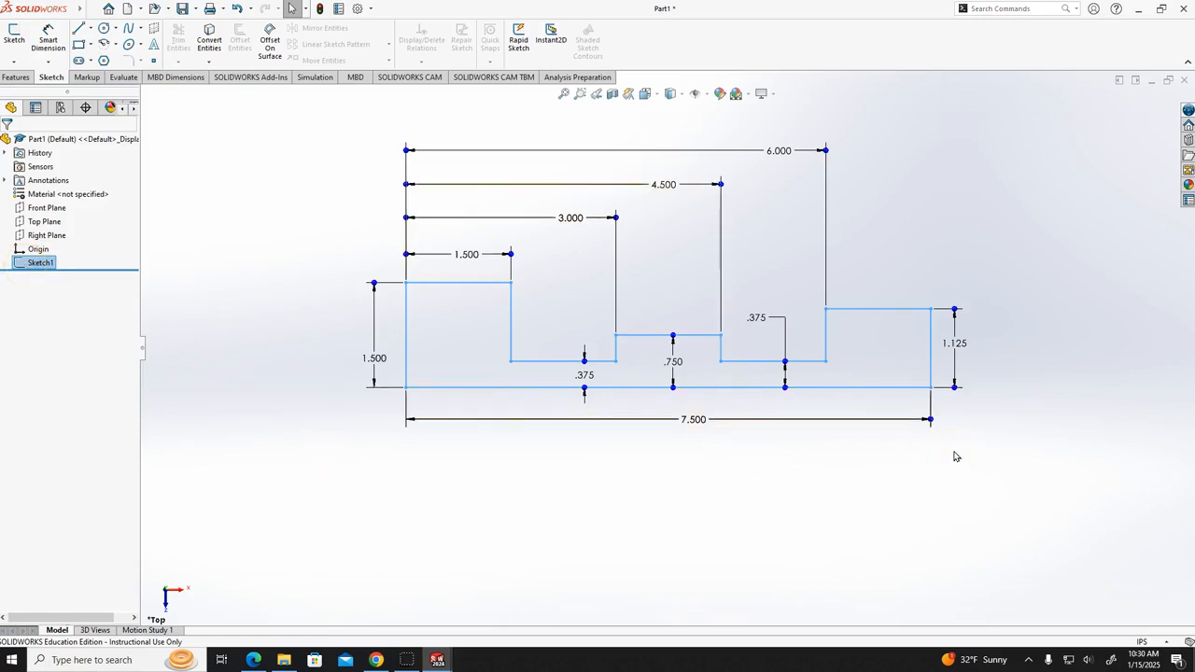
{"action": "left_click", "coordinate": [1018, 476]}
{"action": "left_click", "coordinate": [40, 262]}
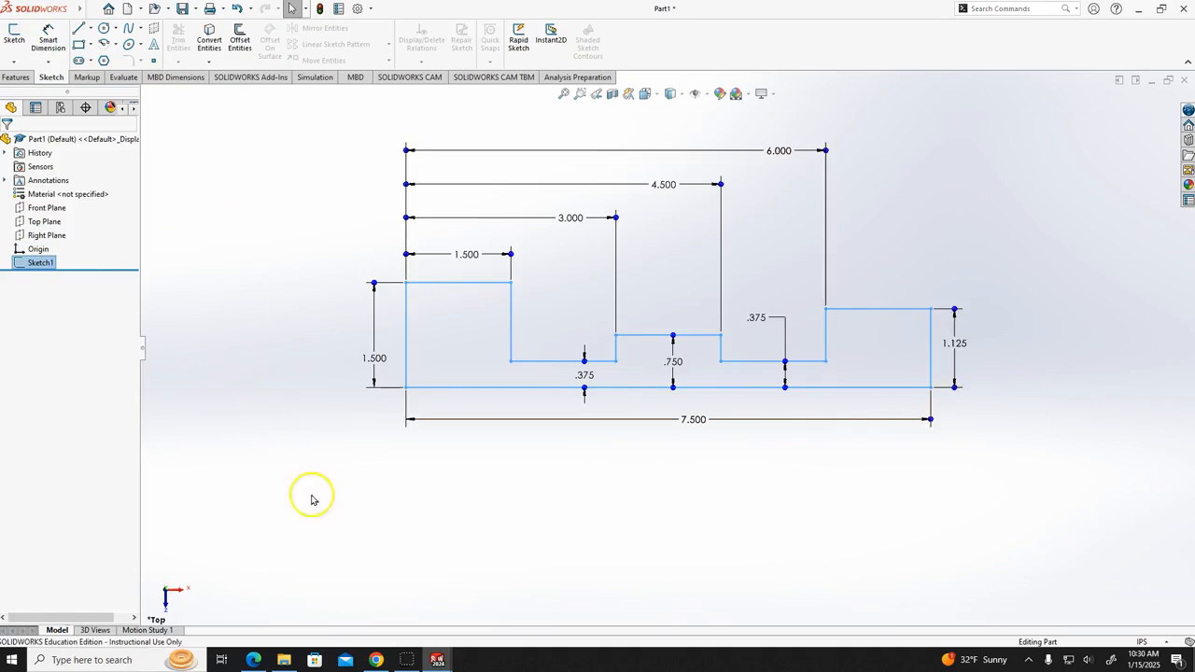
- Switch to Canvas in Chrome, close the Example 1 preview, and open ExtrudeBossBase.pdf from the Lecture 2 folder of the course's lecture material
{"action": "left_click", "coordinate": [375, 660]}
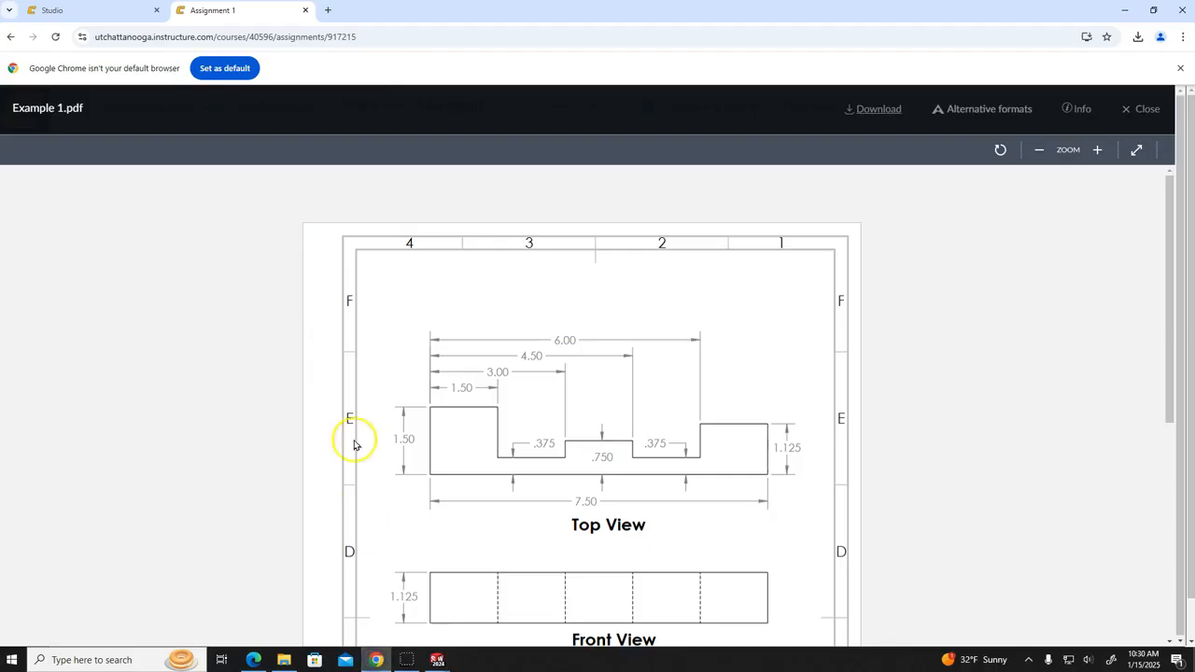
{"action": "left_click", "coordinate": [1149, 110]}
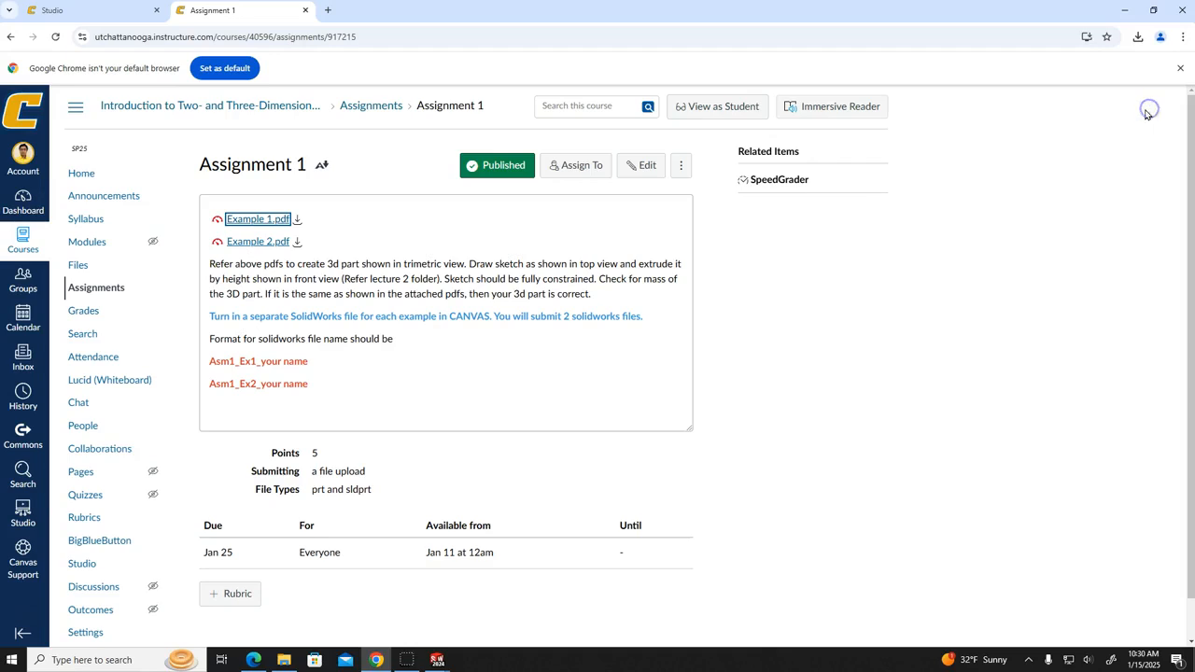
{"action": "left_click", "coordinate": [107, 13]}
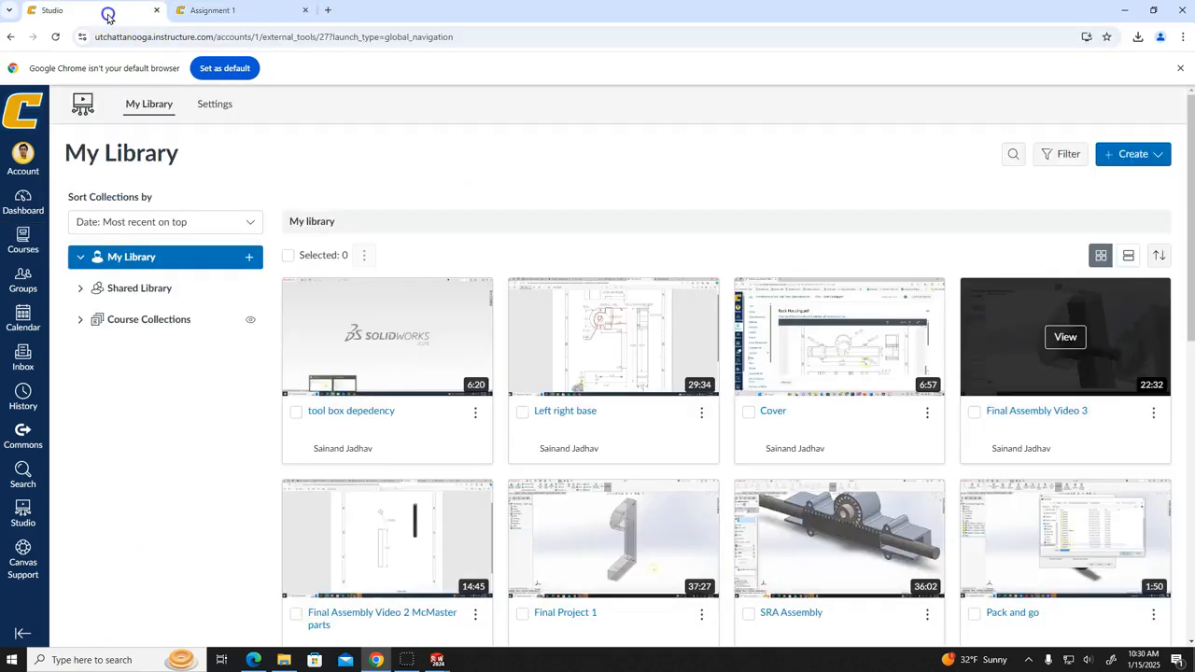
{"action": "left_click", "coordinate": [219, 10]}
{"action": "left_click", "coordinate": [79, 268]}
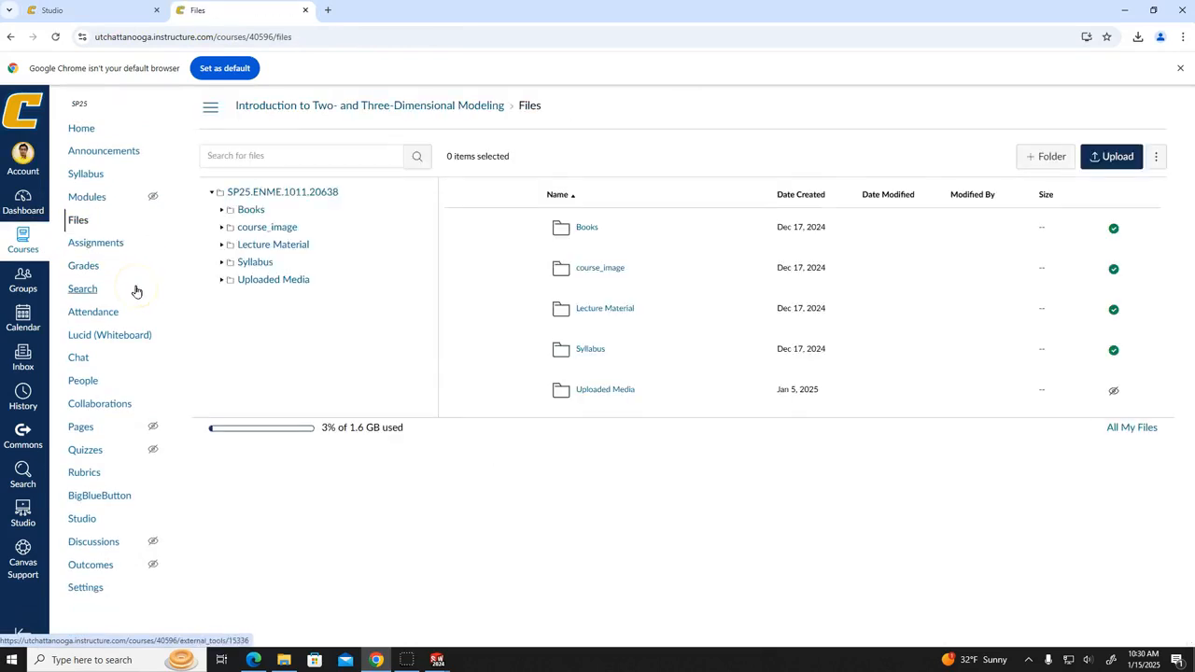
{"action": "left_click", "coordinate": [614, 309]}
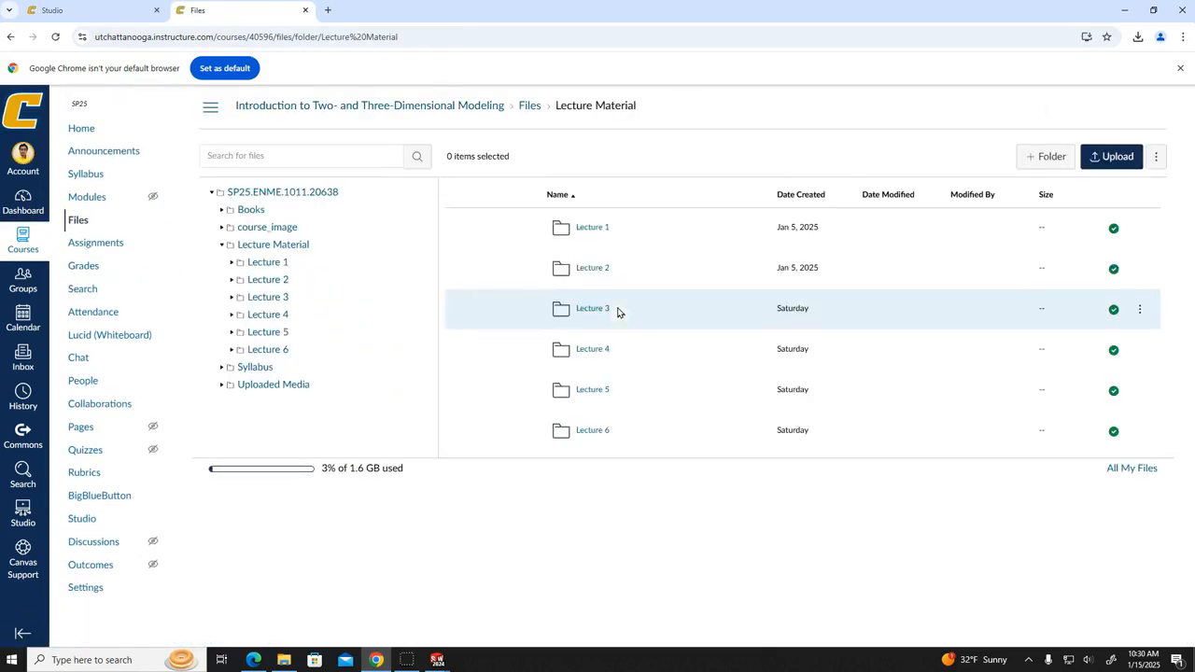
{"action": "left_click", "coordinate": [592, 269]}
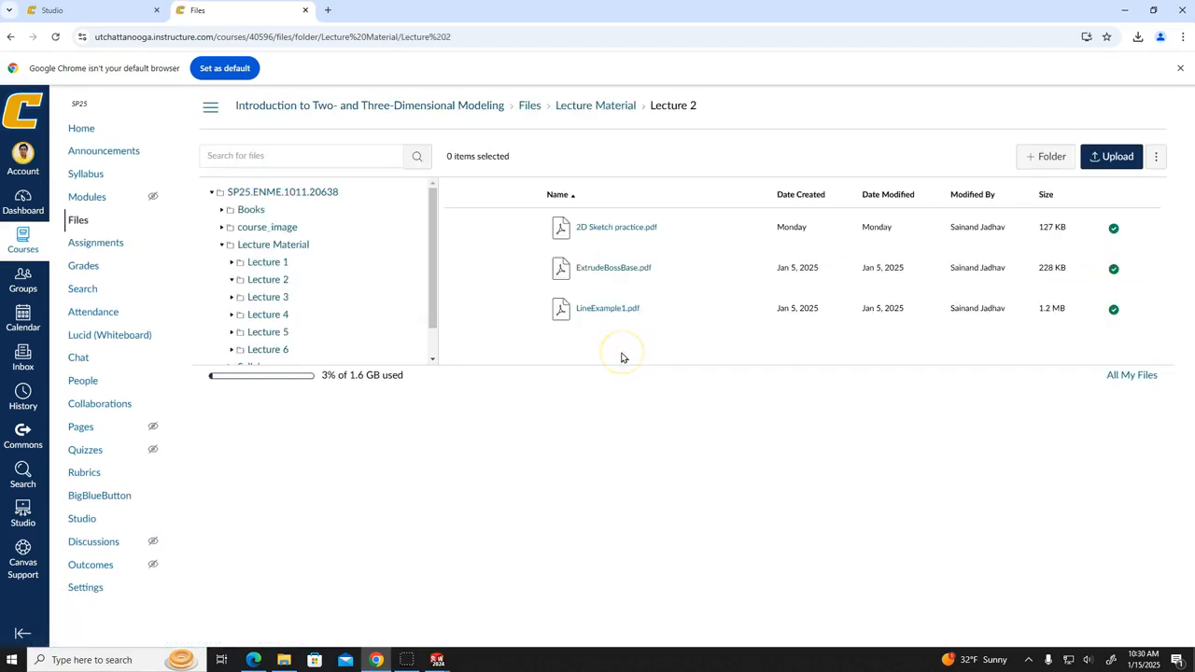
{"action": "left_click", "coordinate": [627, 268]}
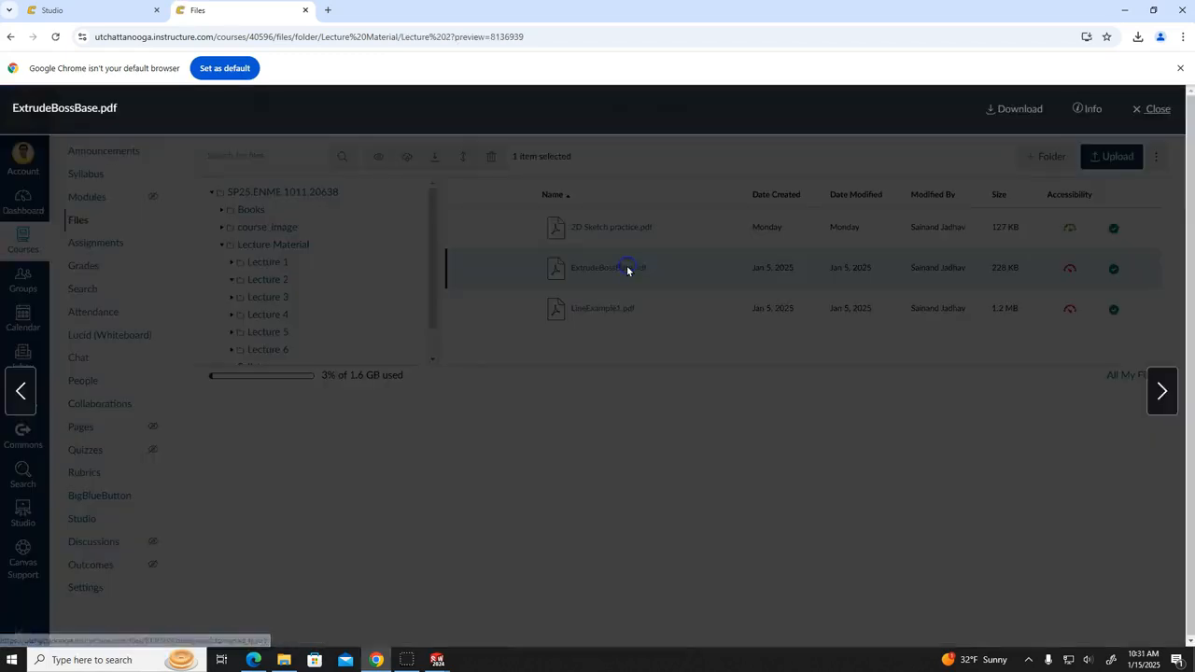
- Look through the ExtrudeBossBase.pdf instructions up to the Mass Properties page, close the preview, and switch back to the part in SOLIDWORKS
{"action": "scroll", "coordinate": [695, 363], "scroll_direction": "down", "scroll_amount": 2}
{"action": "scroll", "coordinate": [695, 363], "scroll_direction": "down", "scroll_amount": 7}
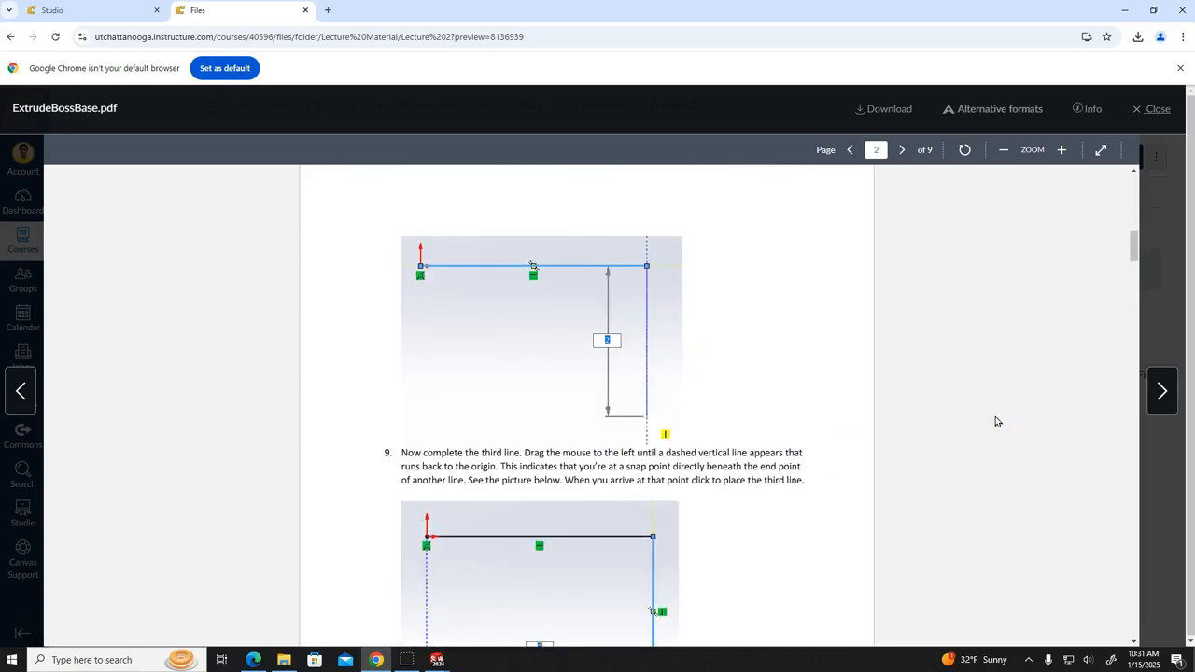
{"action": "scroll", "coordinate": [729, 404], "scroll_direction": "down", "scroll_amount": 10}
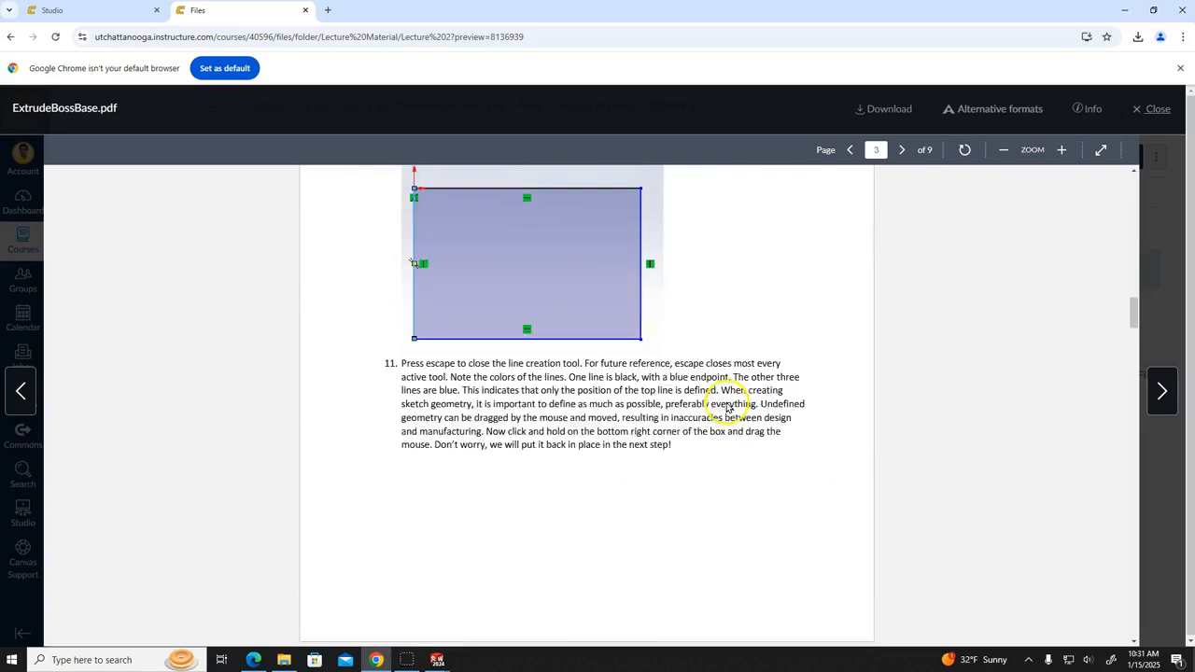
{"action": "scroll", "coordinate": [736, 404], "scroll_direction": "down", "scroll_amount": 5}
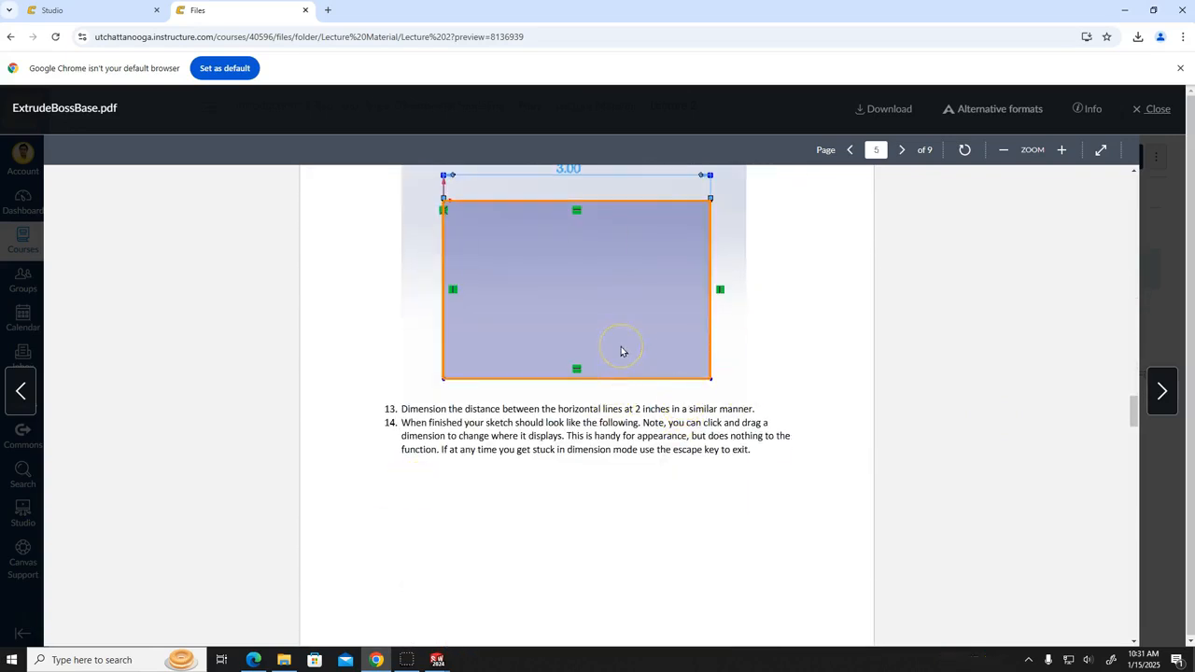
{"action": "scroll", "coordinate": [621, 351], "scroll_direction": "down", "scroll_amount": 6}
{"action": "scroll", "coordinate": [621, 387], "scroll_direction": "down", "scroll_amount": 10}
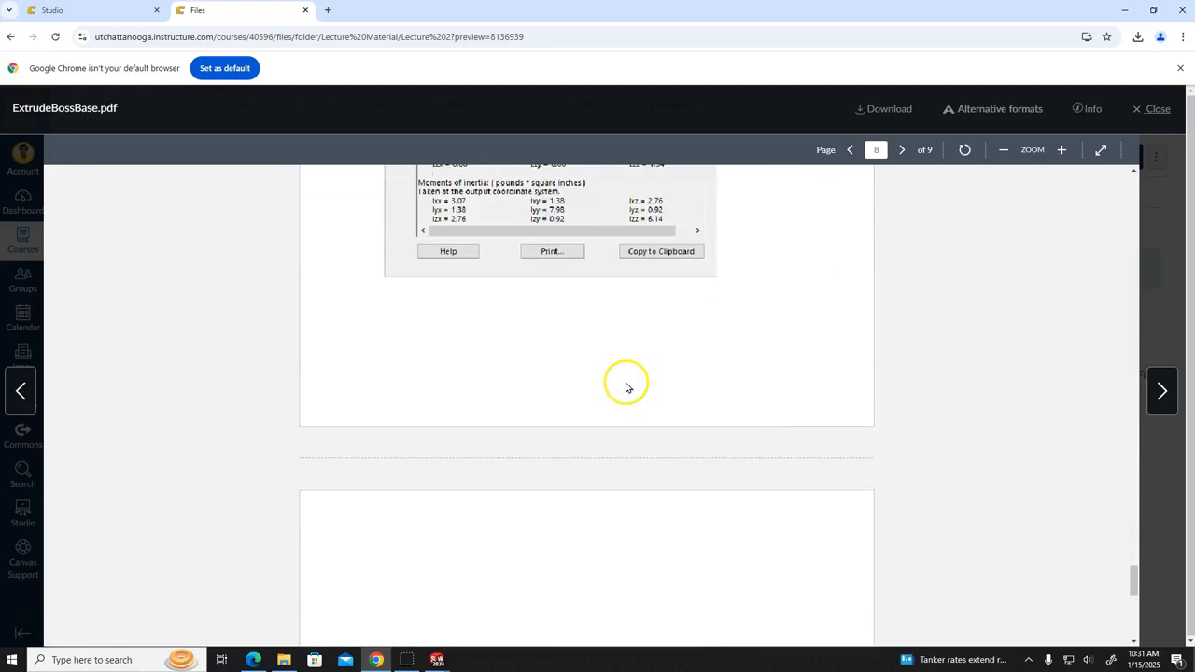
{"action": "scroll", "coordinate": [619, 398], "scroll_direction": "up", "scroll_amount": 5}
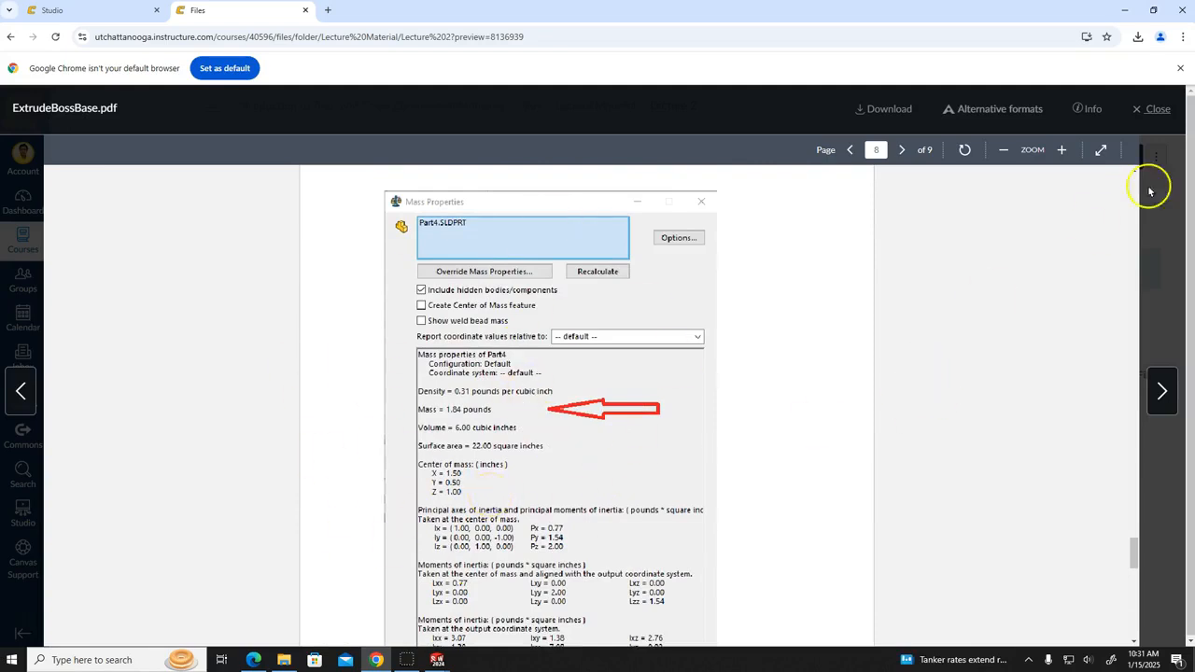
{"action": "left_click", "coordinate": [1150, 110]}
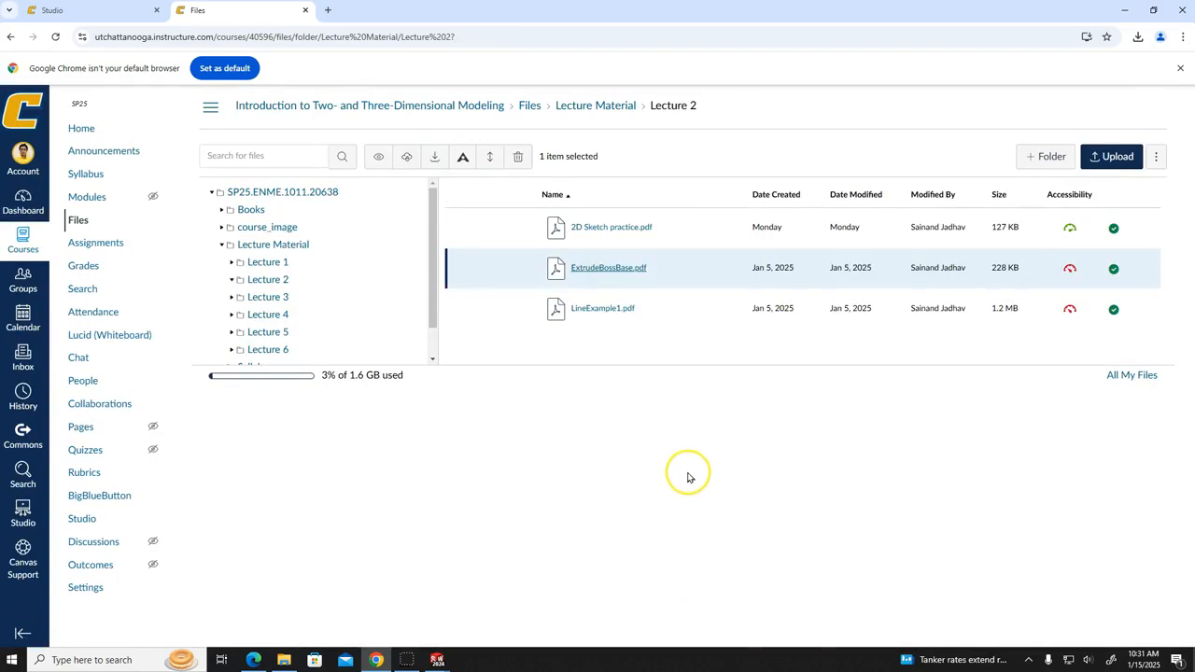
{"action": "left_click", "coordinate": [439, 660]}
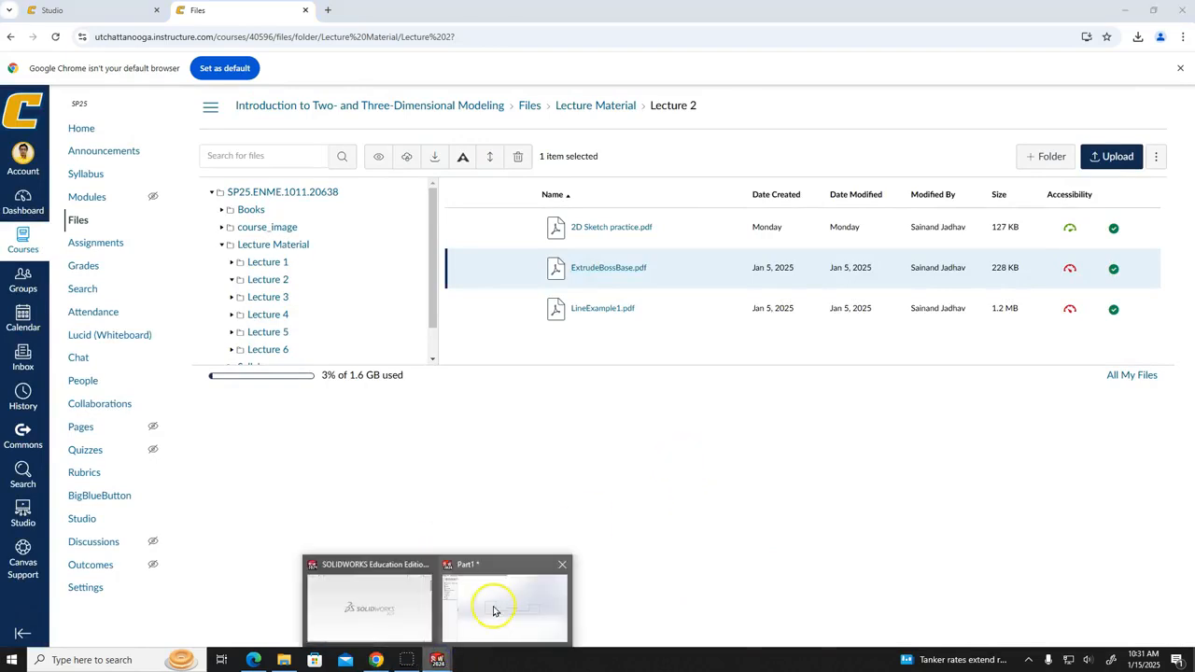
{"action": "left_click", "coordinate": [489, 608]}
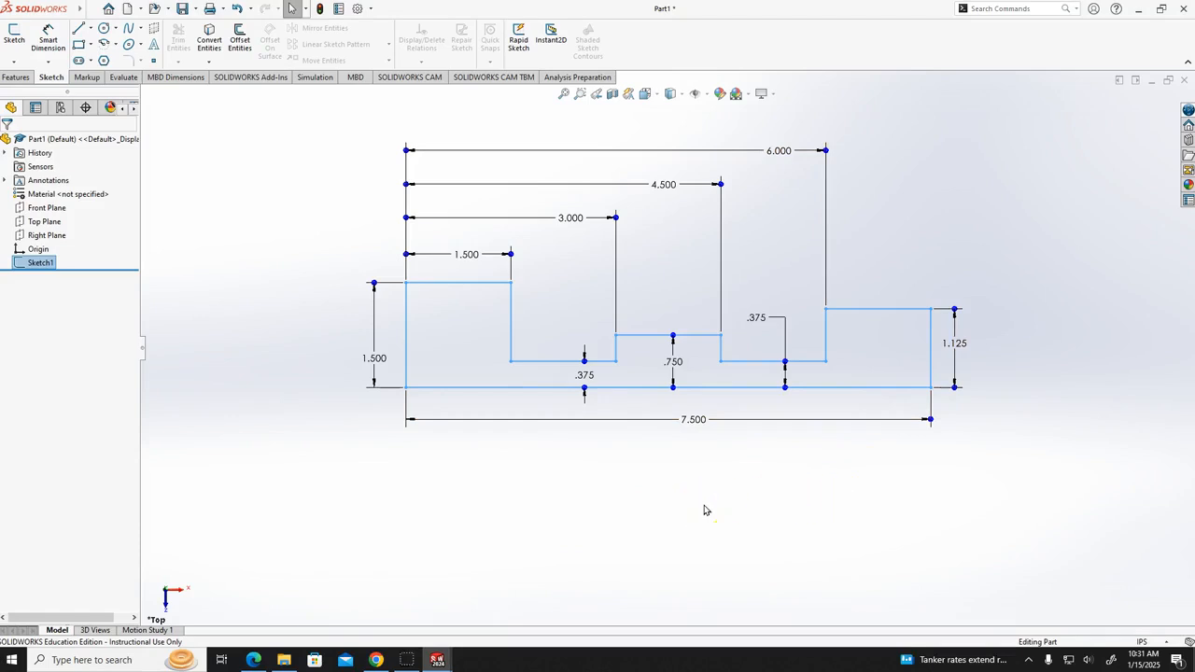
- Clear the current selection and select Sketch1 again to show its dimensions
{"action": "left_click", "coordinate": [605, 248]}
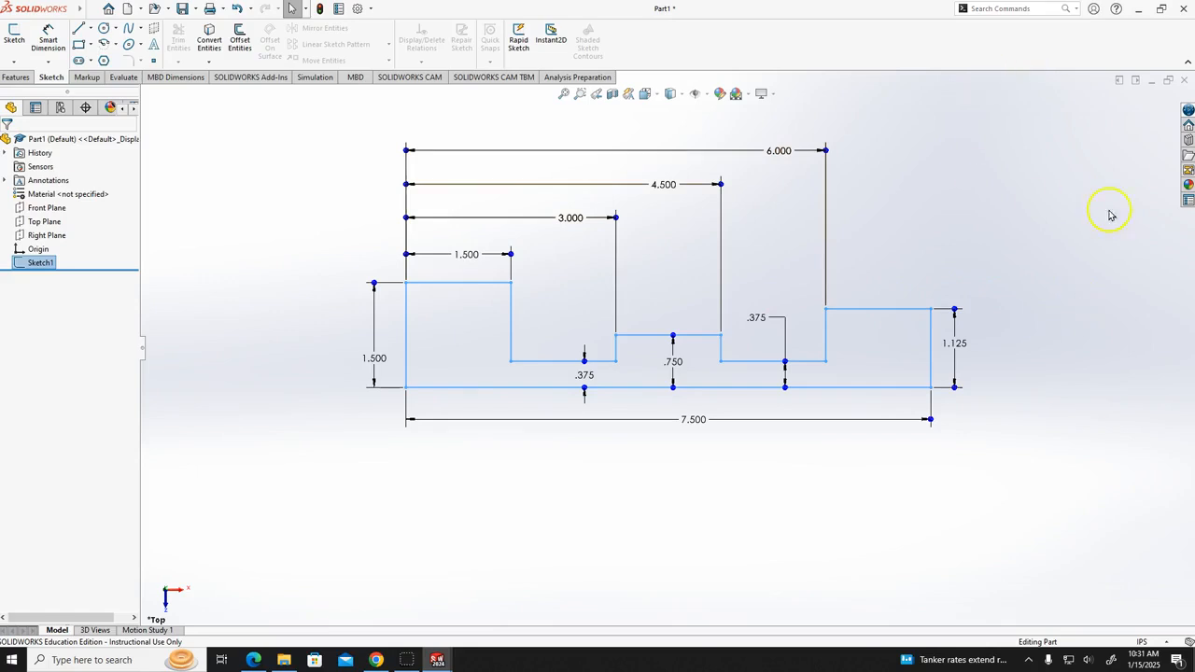
{"action": "left_click", "coordinate": [970, 201]}
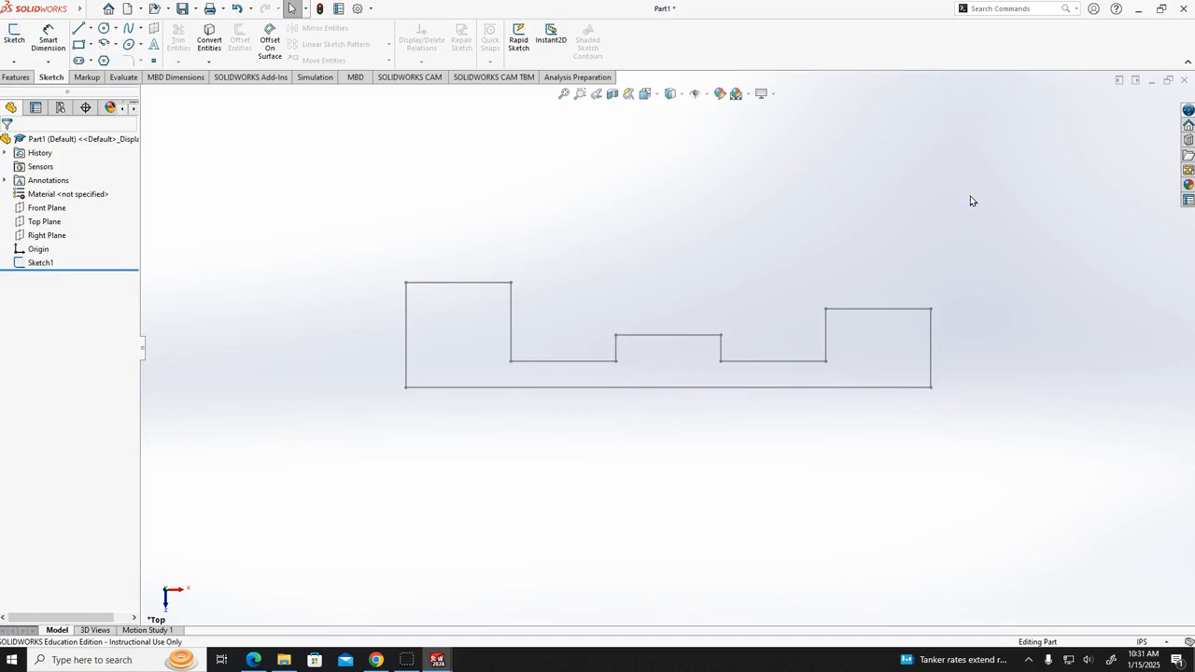
{"action": "left_click", "coordinate": [41, 262]}
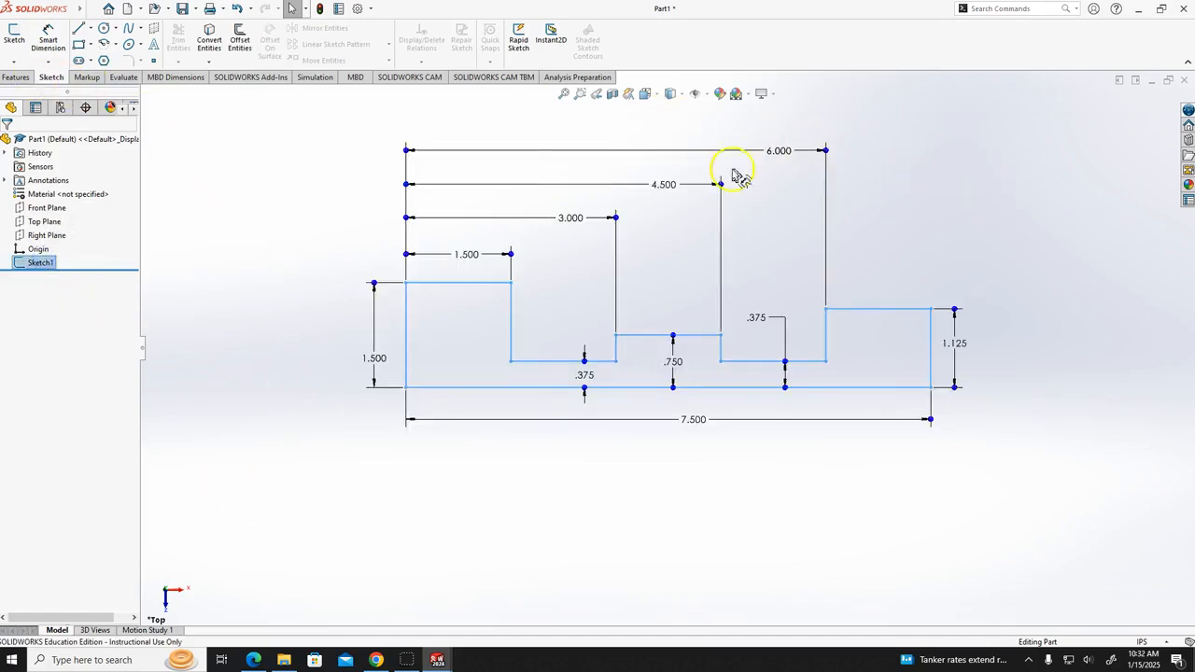
{"action": "left_click", "coordinate": [16, 78]}
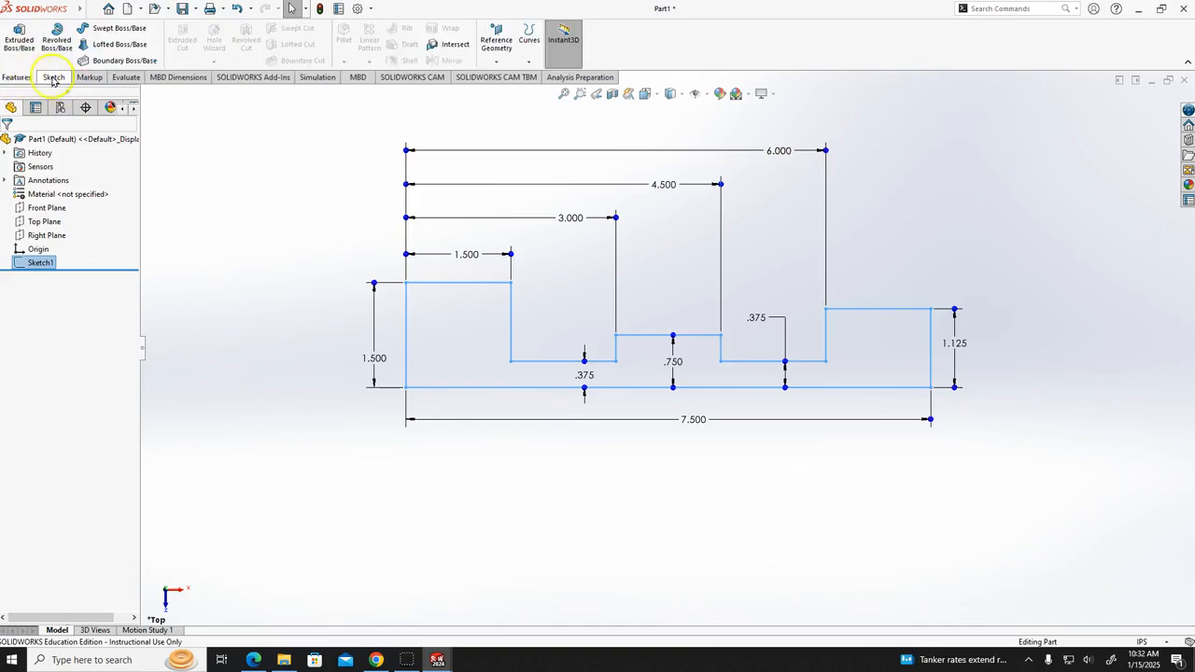
{"action": "left_click", "coordinate": [54, 77]}
{"action": "right_click", "coordinate": [41, 265]}
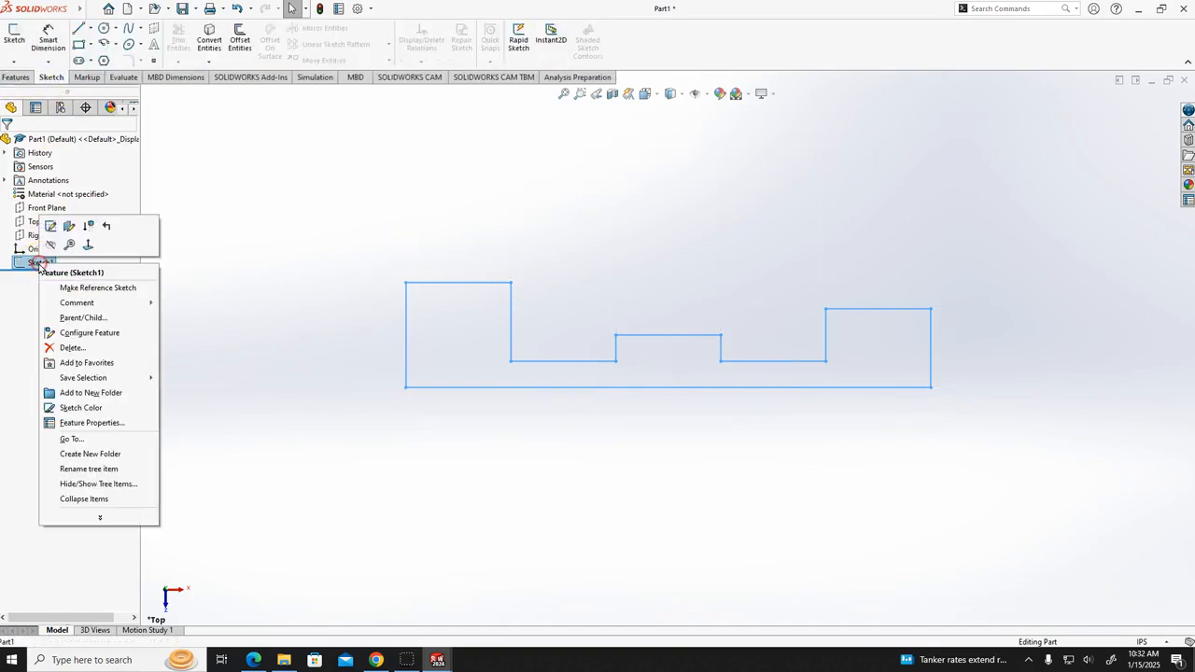
{"action": "left_click", "coordinate": [13, 308]}
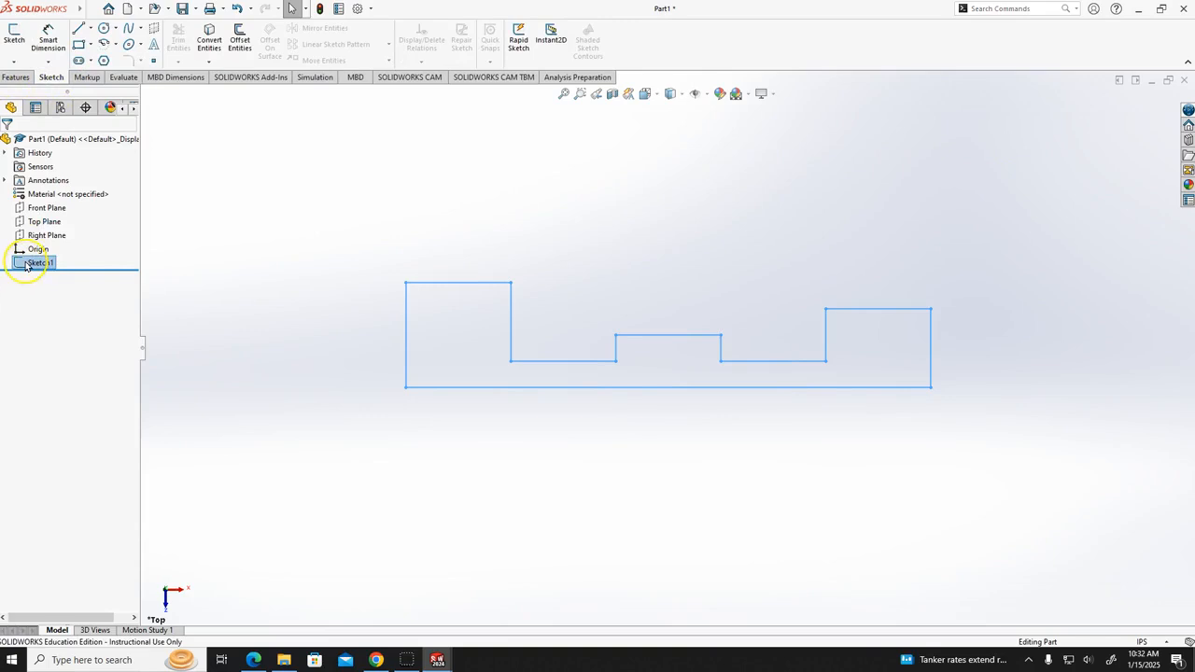
- Open Sketch1 for editing to check its dimensions, and exit the sketch
{"action": "right_click", "coordinate": [26, 266]}
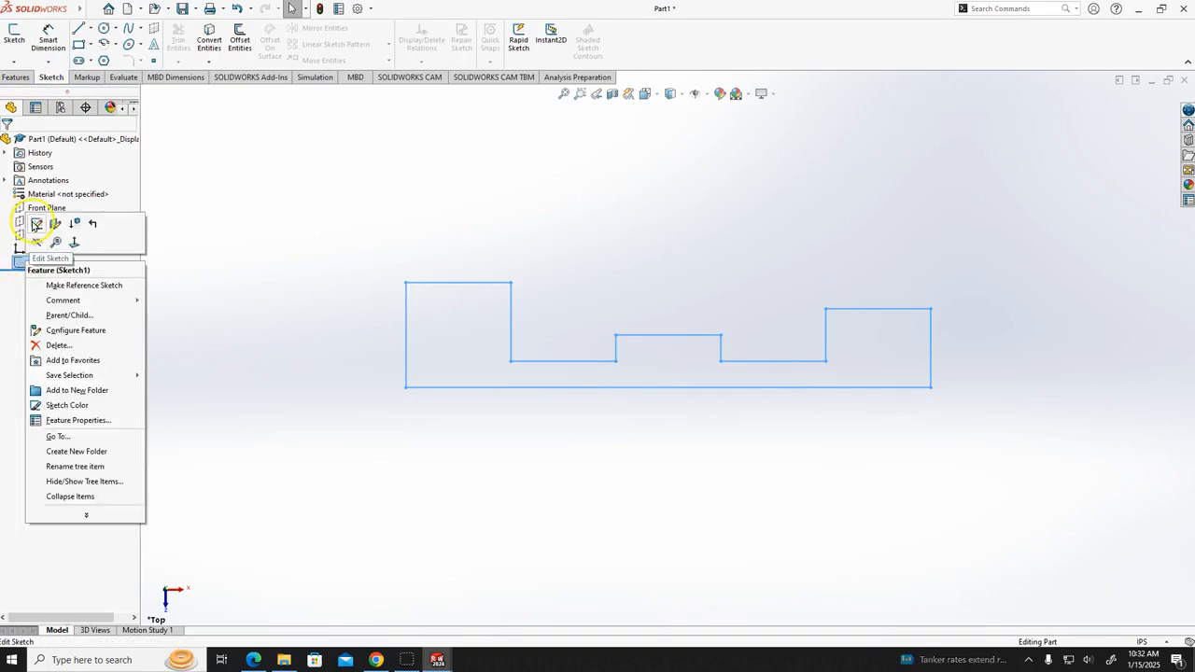
{"action": "left_click", "coordinate": [35, 223]}
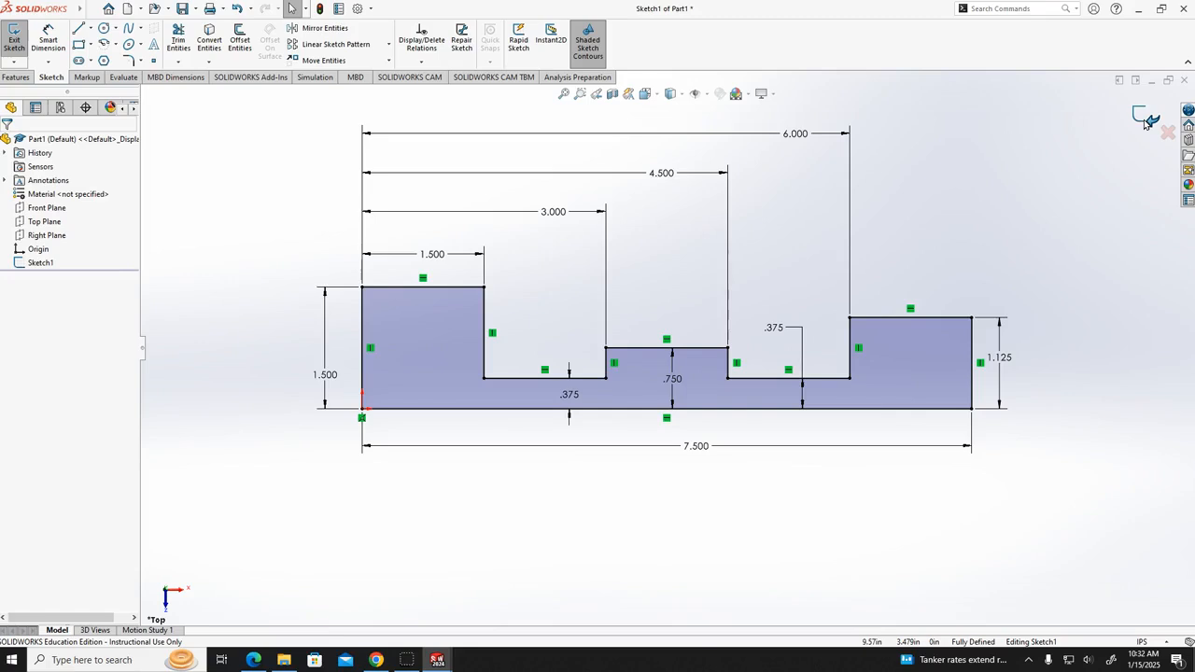
{"action": "left_click", "coordinate": [15, 77]}
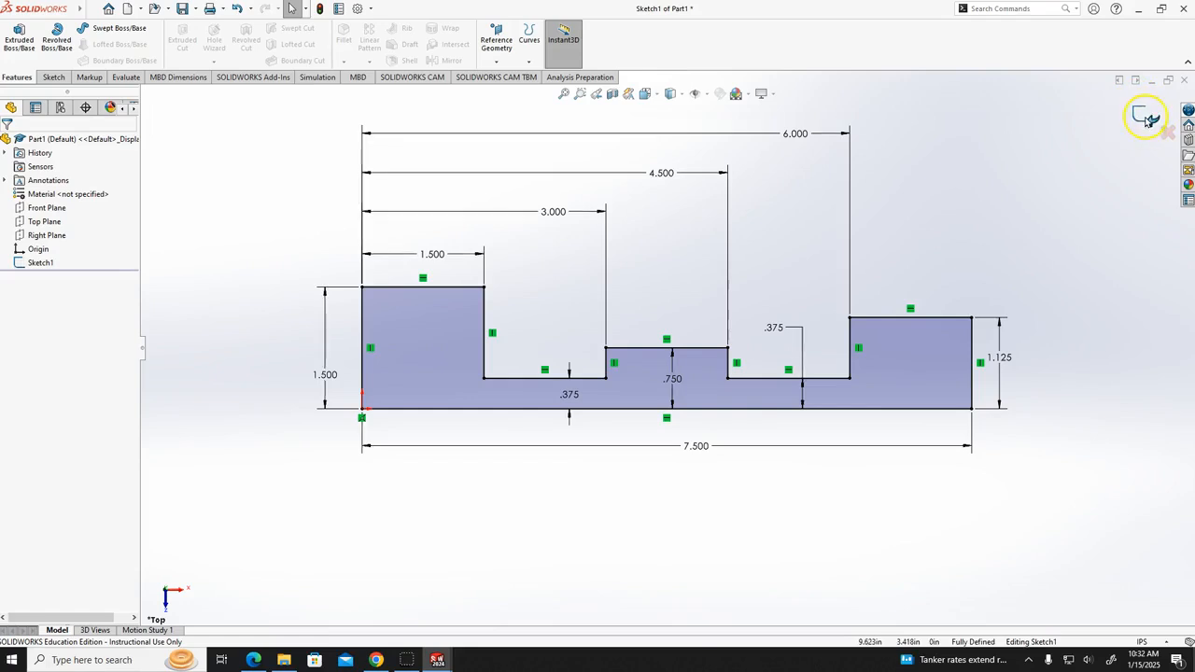
{"action": "left_click", "coordinate": [49, 77]}
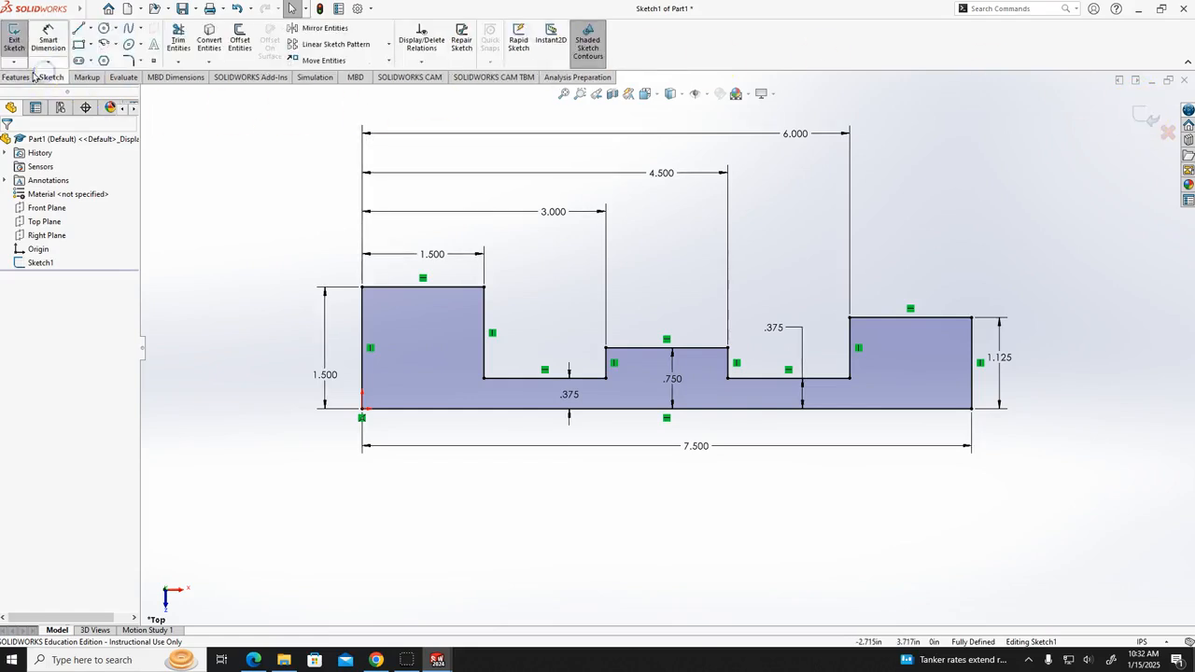
{"action": "left_click", "coordinate": [14, 40]}
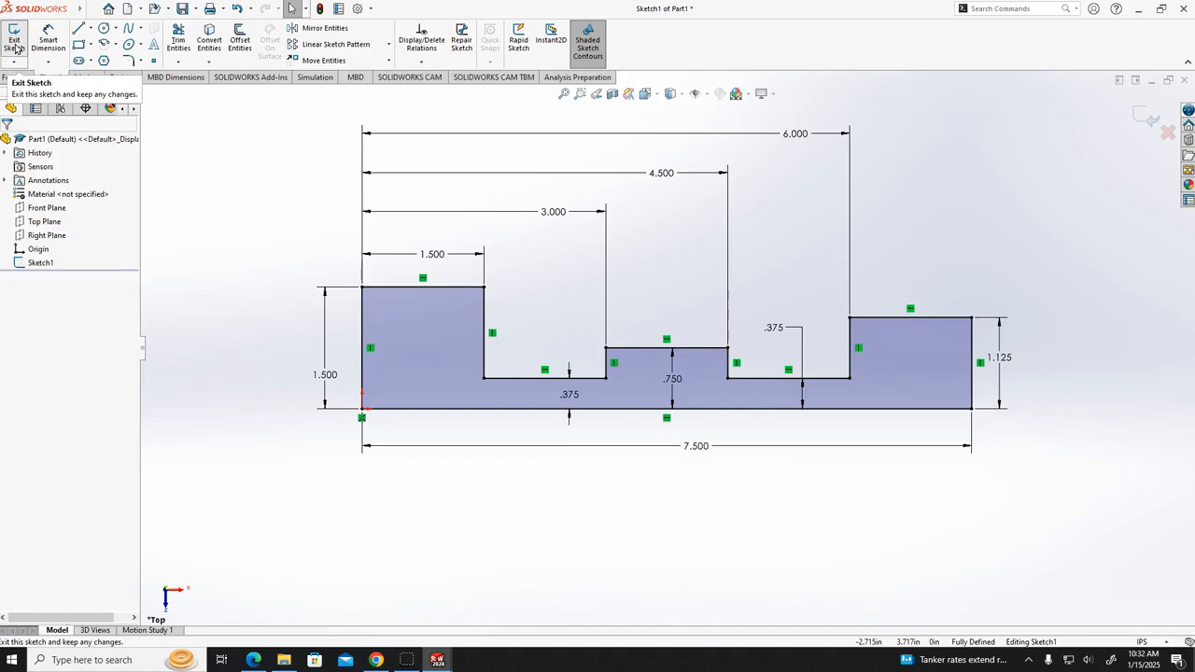
{"action": "left_click", "coordinate": [1147, 117]}
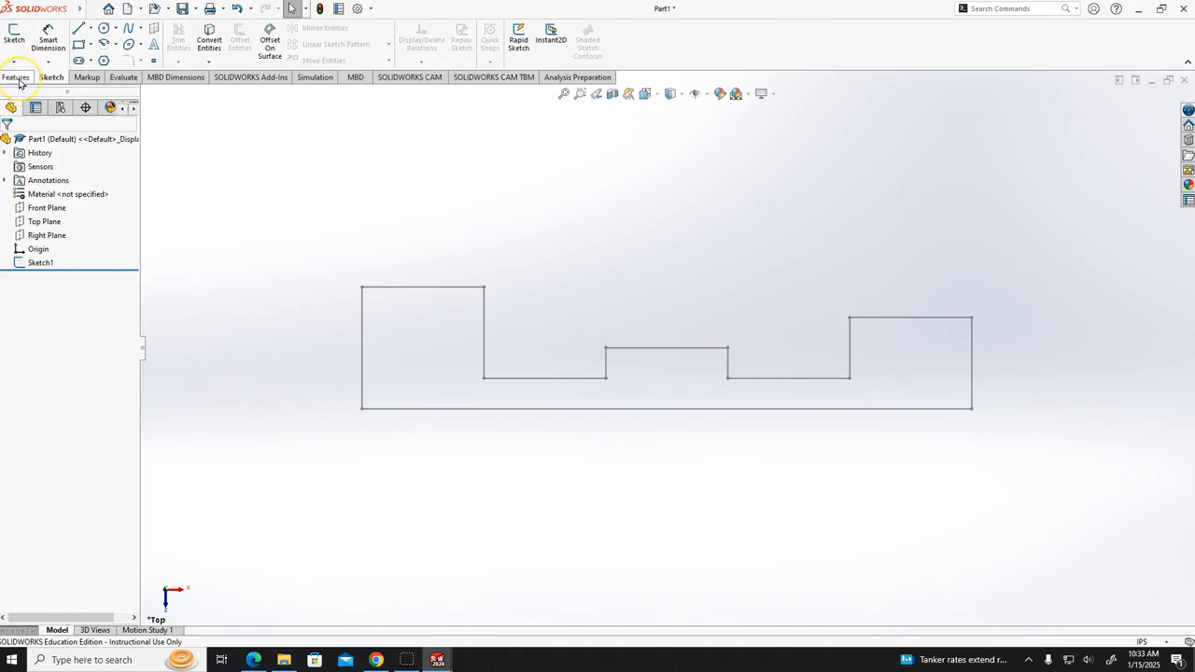
{"action": "left_click", "coordinate": [16, 78]}
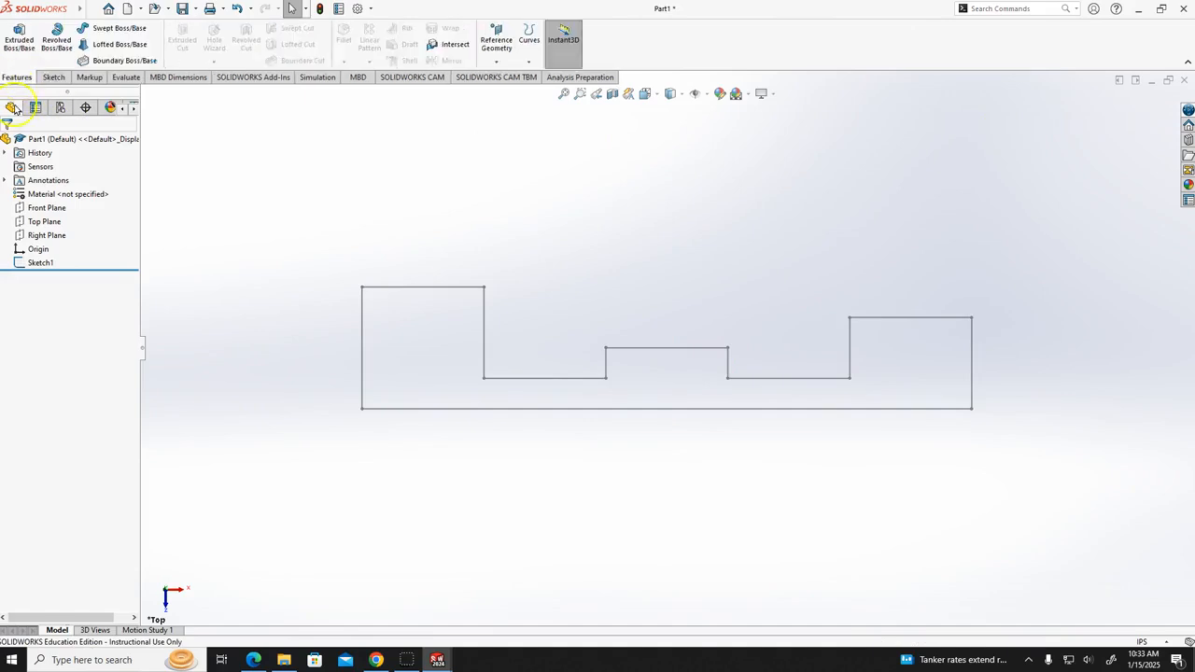
- Switch to Example 1.pdf in Edge, mark the 1.125 height in the front view with an arrow and a circle, and return to SOLIDWORKS
{"action": "mouse_move", "coordinate": [79, 8]}
{"action": "left_click", "coordinate": [137, 9]}
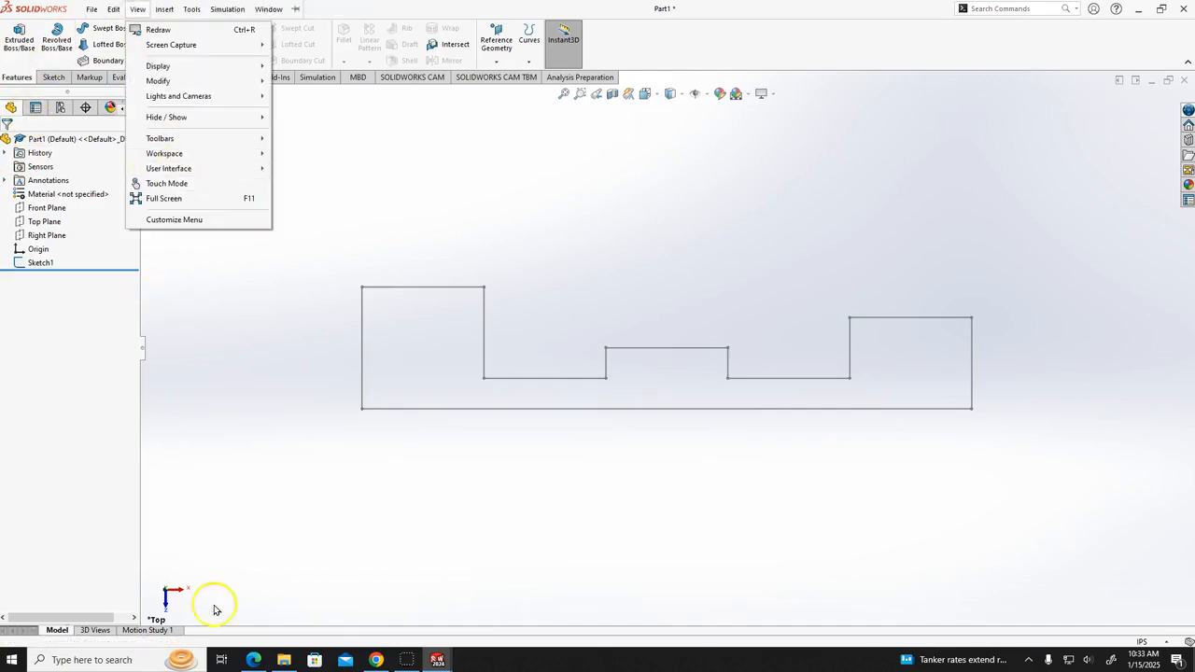
{"action": "left_click", "coordinate": [251, 658]}
{"action": "scroll", "coordinate": [537, 425], "scroll_direction": "down", "scroll_amount": 5}
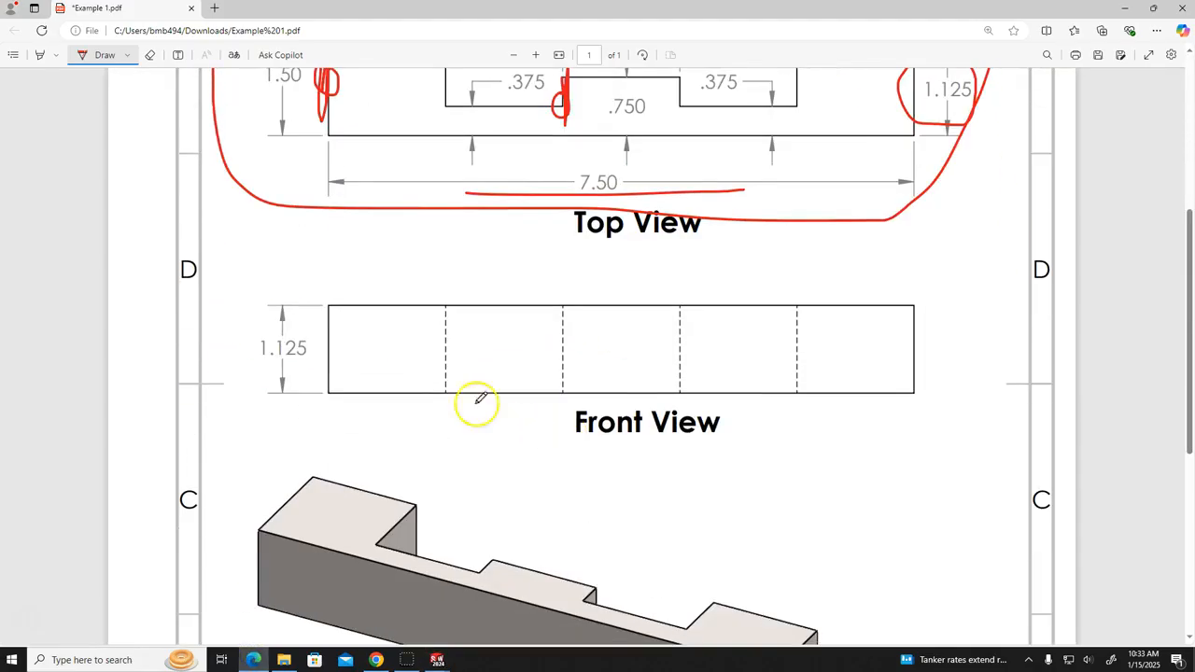
{"action": "mouse_move", "coordinate": [402, 303]}
{"action": "left_mouse_down"}
{"action": "mouse_move", "coordinate": [405, 401]}
{"action": "mouse_move", "coordinate": [417, 379]}
{"action": "left_mouse_up"}
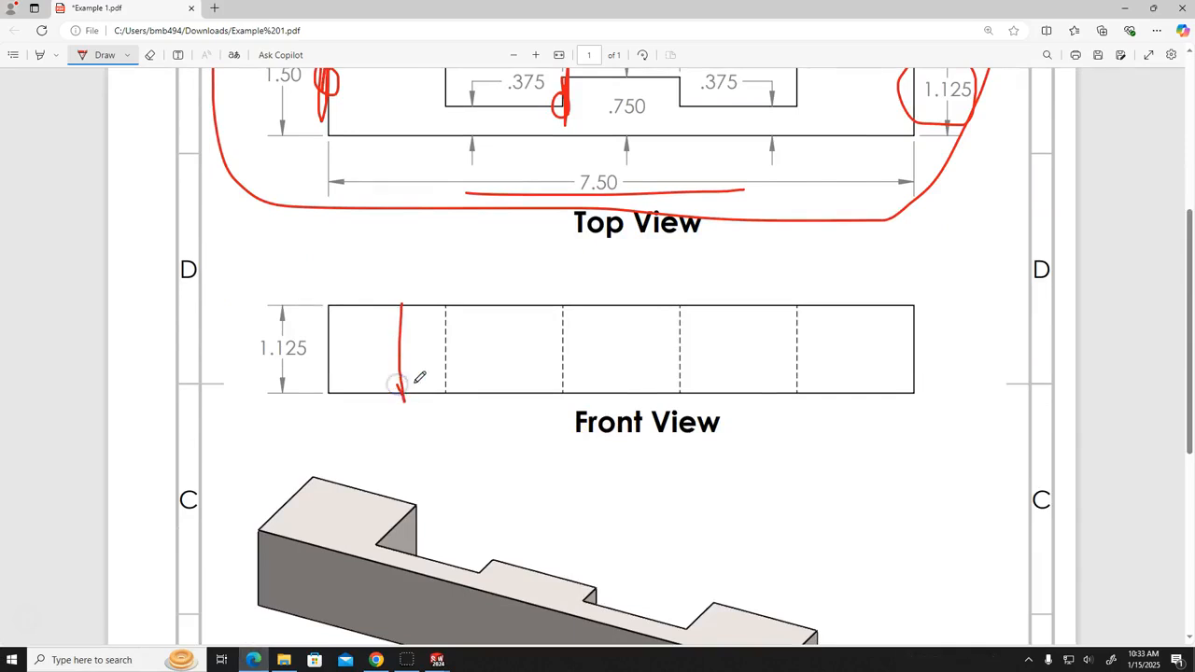
{"action": "mouse_move", "coordinate": [393, 323]}
{"action": "left_mouse_down"}
{"action": "mouse_move", "coordinate": [399, 302]}
{"action": "mouse_move", "coordinate": [409, 320]}
{"action": "left_mouse_up"}
{"action": "mouse_move", "coordinate": [313, 305]}
{"action": "left_mouse_down"}
{"action": "mouse_move", "coordinate": [230, 355]}
{"action": "mouse_move", "coordinate": [237, 282]}
{"action": "left_mouse_up"}
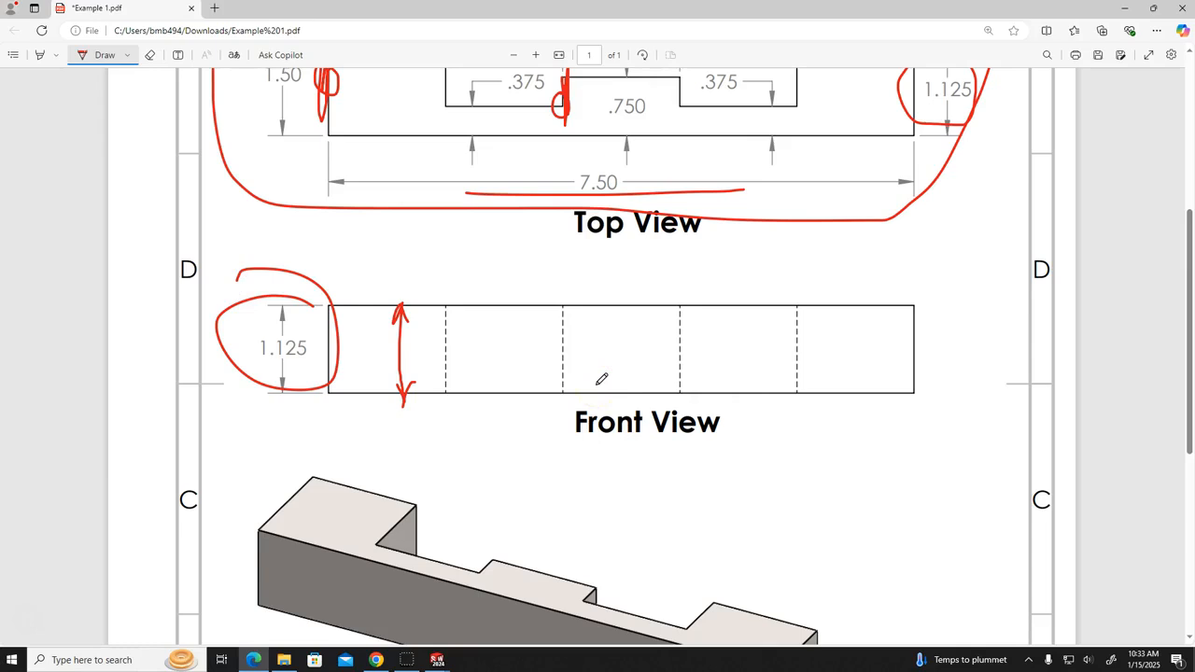
{"action": "left_click", "coordinate": [439, 658]}
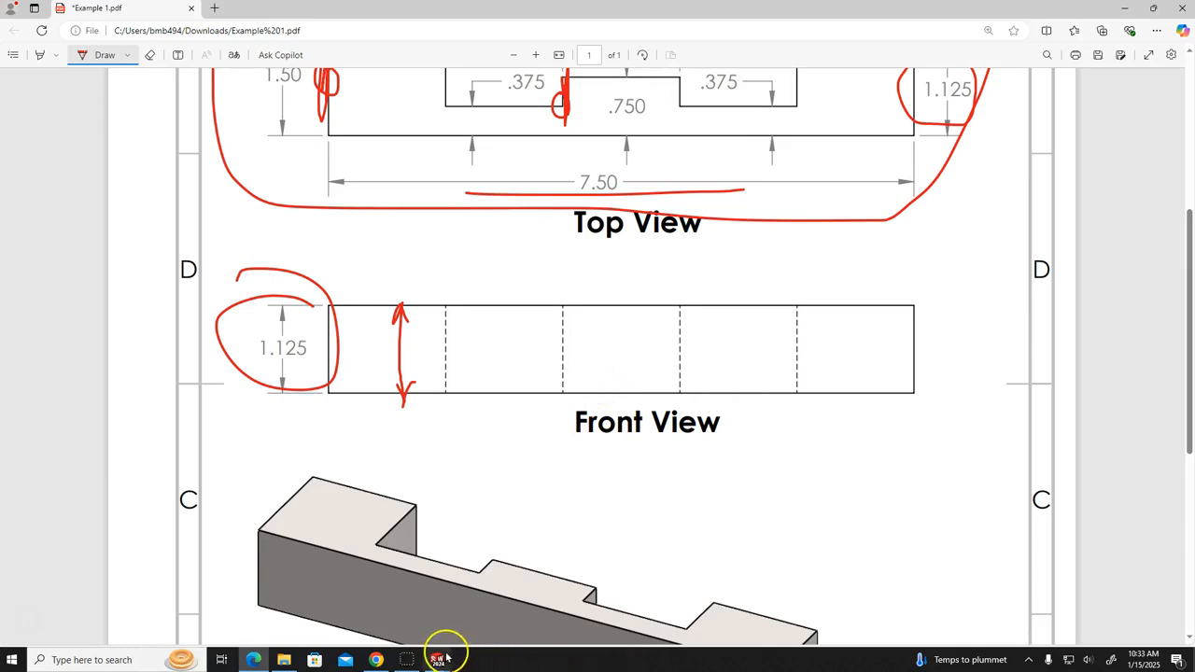
{"action": "left_click", "coordinate": [488, 609]}
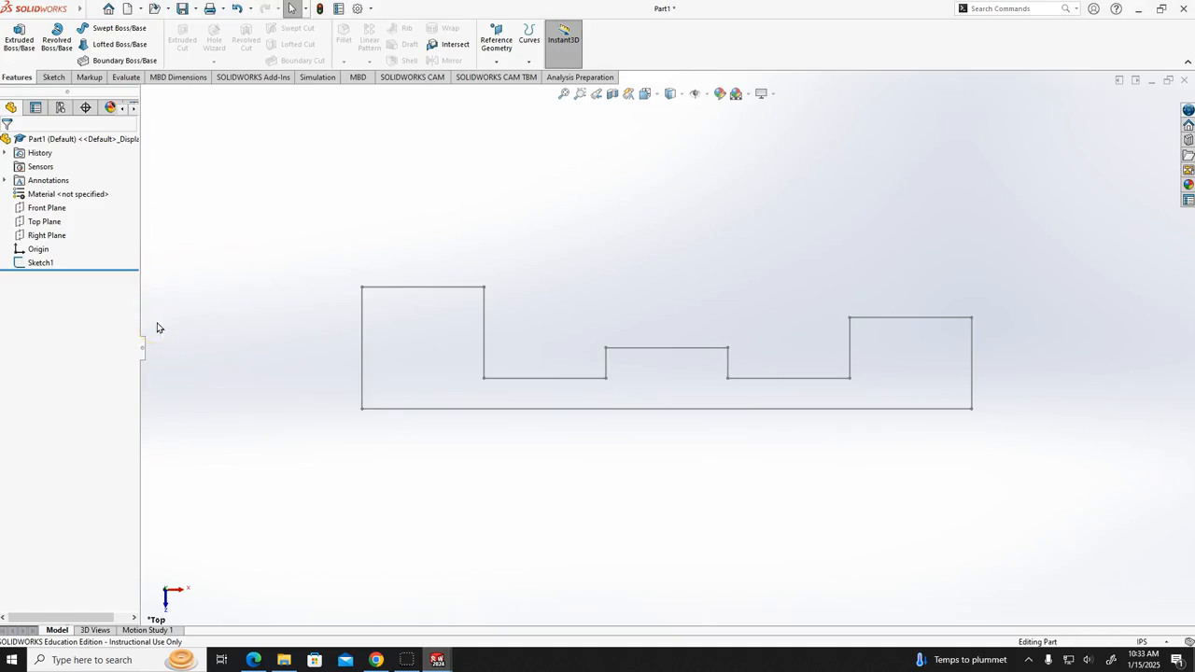
- Start an Extruded Boss/Base from Sketch1, look through the end conditions keeping Blind, and reverse the direction and back
{"action": "left_click", "coordinate": [21, 51]}
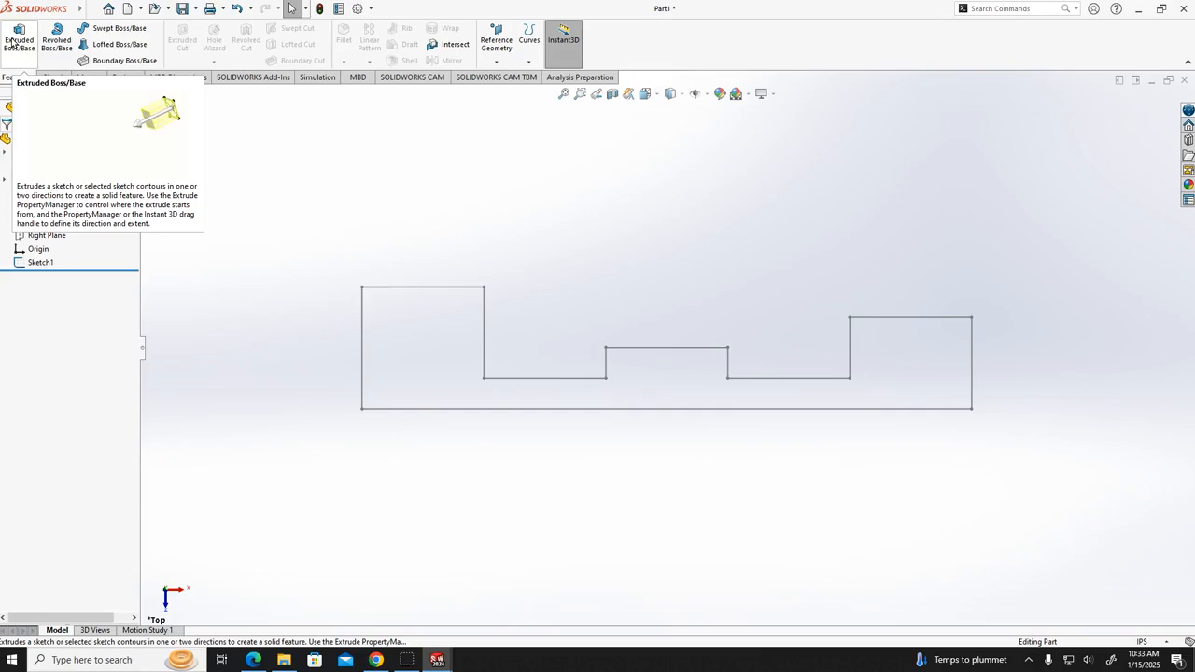
{"action": "left_click", "coordinate": [13, 43]}
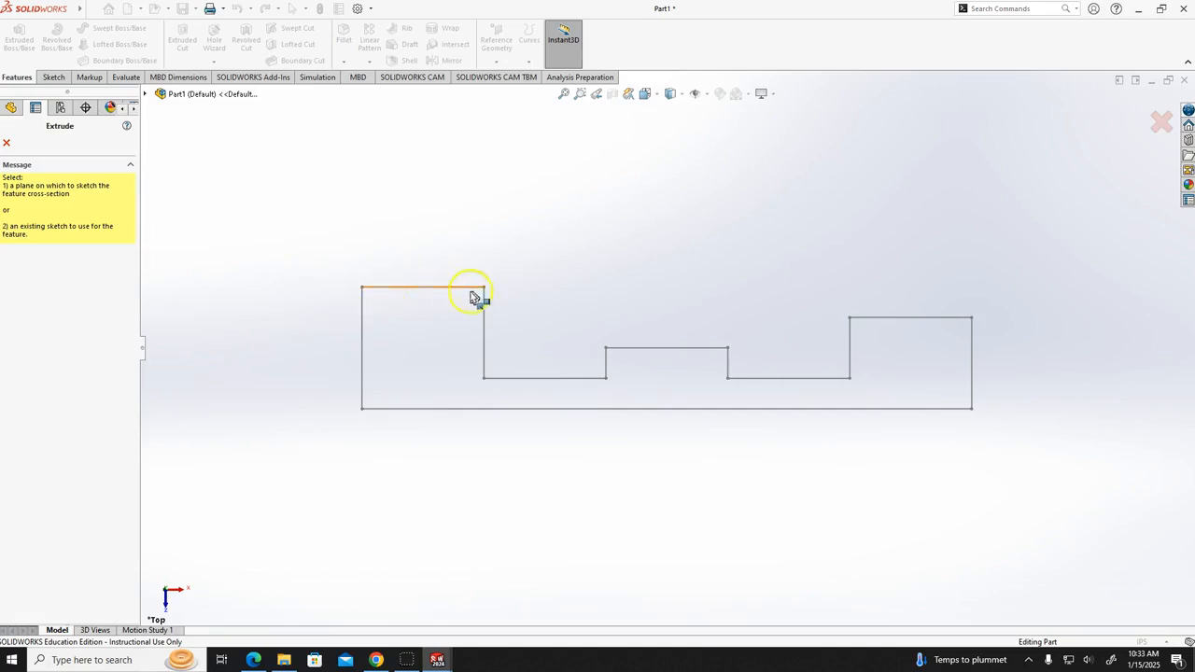
{"action": "left_click", "coordinate": [364, 342]}
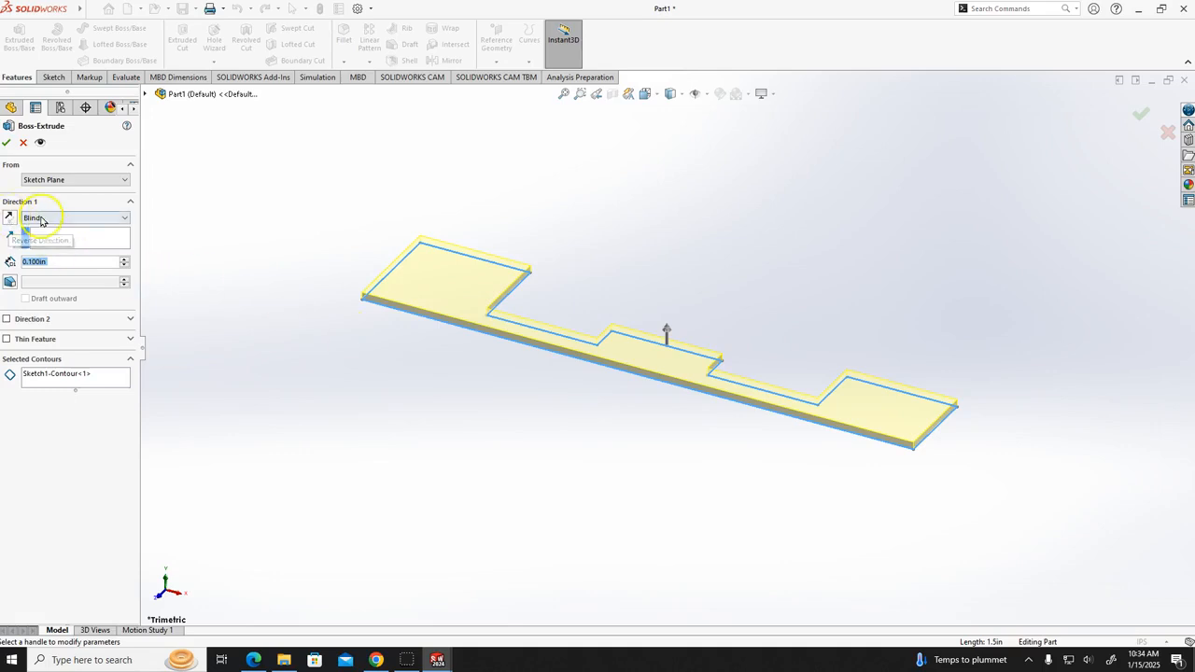
{"action": "left_click", "coordinate": [42, 218]}
{"action": "left_click", "coordinate": [37, 222]}
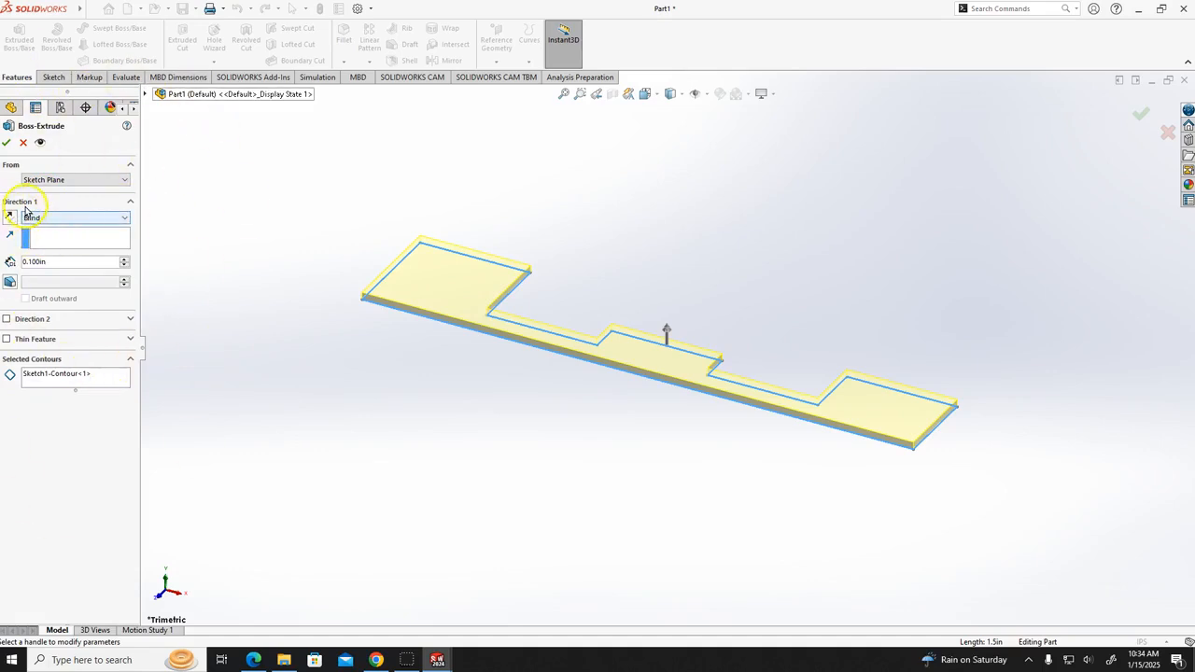
{"action": "left_click", "coordinate": [56, 219]}
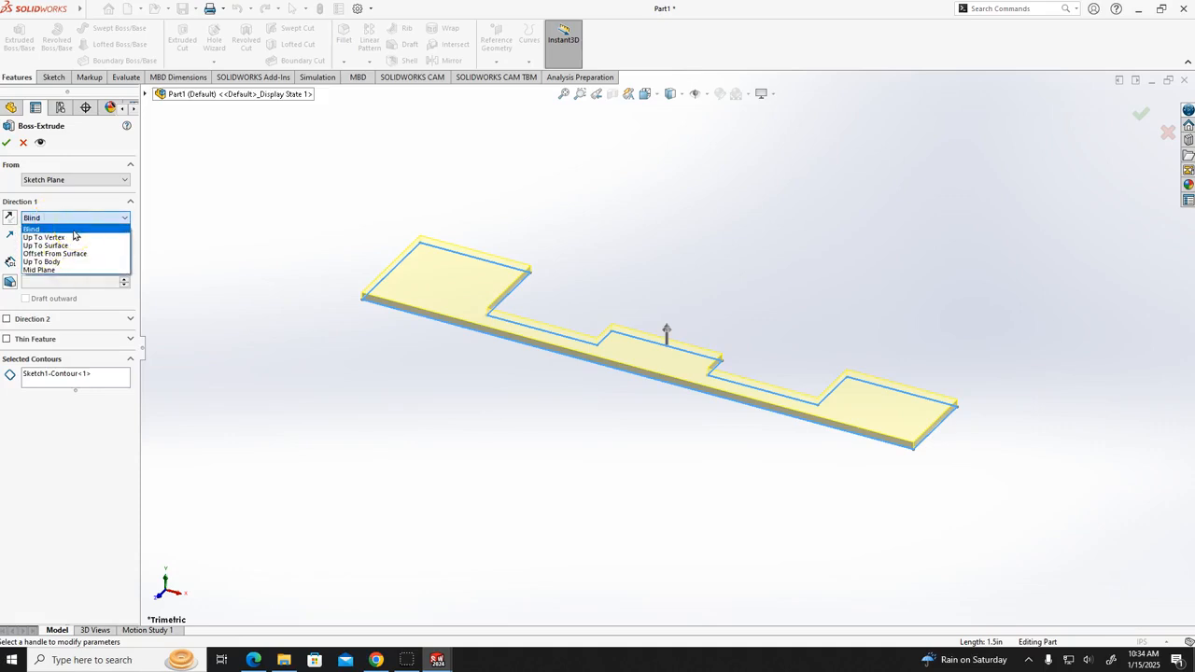
{"action": "left_click", "coordinate": [72, 239]}
{"action": "left_click", "coordinate": [54, 217]}
{"action": "left_click", "coordinate": [11, 217]}
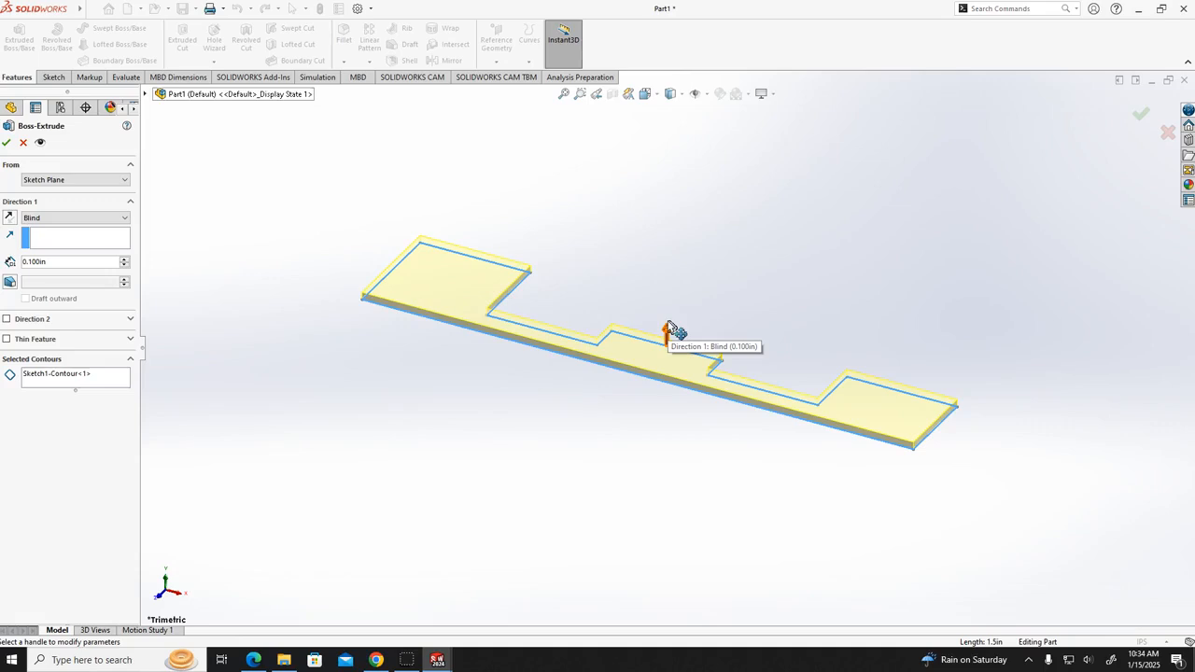
{"action": "left_click", "coordinate": [9, 218]}
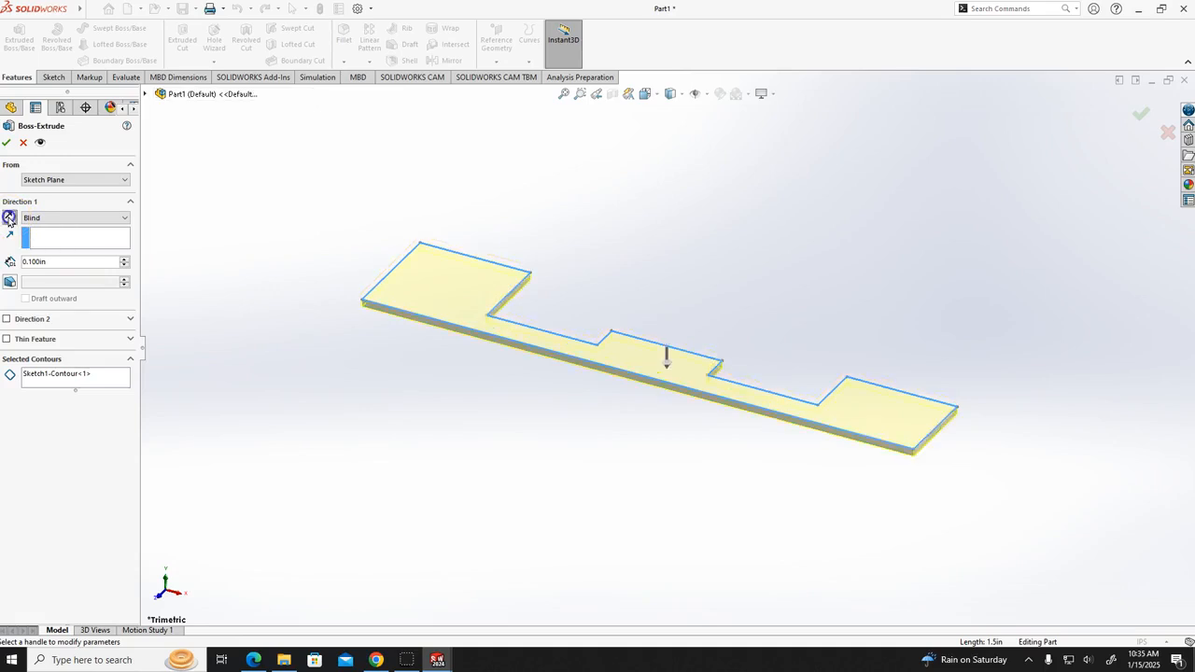
{"action": "left_click", "coordinate": [9, 217]}
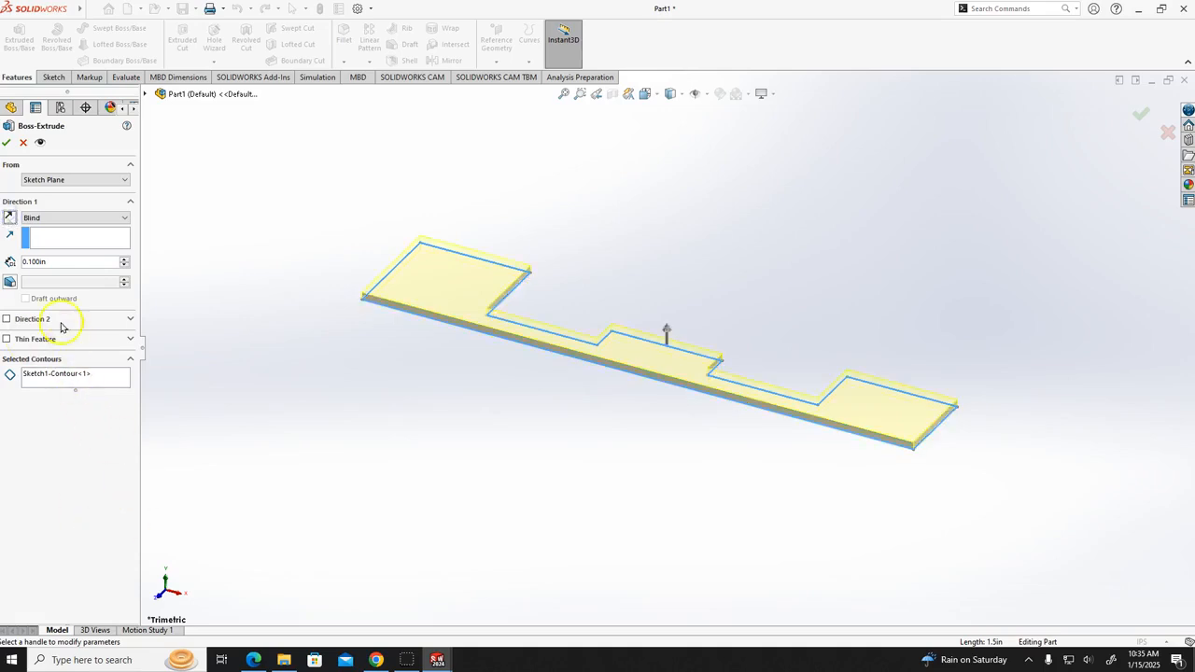
- Set the extrusion depth to 1.125 in, accept the feature, and undo it
{"action": "double_click", "coordinate": [51, 261]}
{"action": "type", "text": "1"}
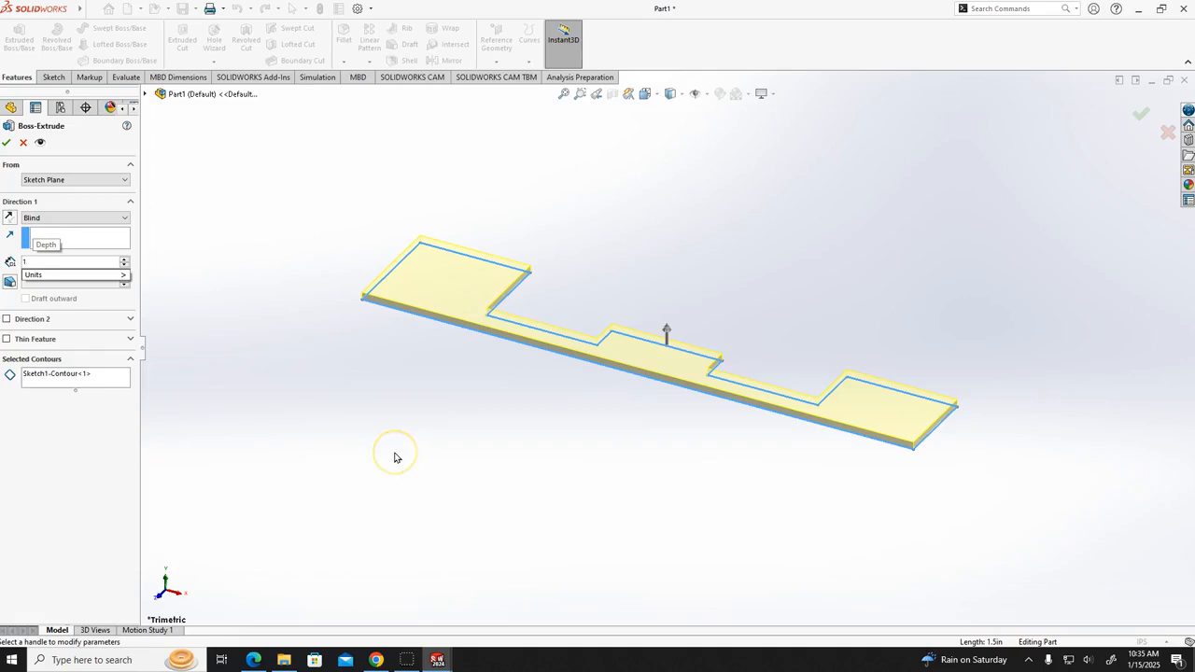
{"action": "type", "text": ".125"}
{"action": "key", "text": "Return"}
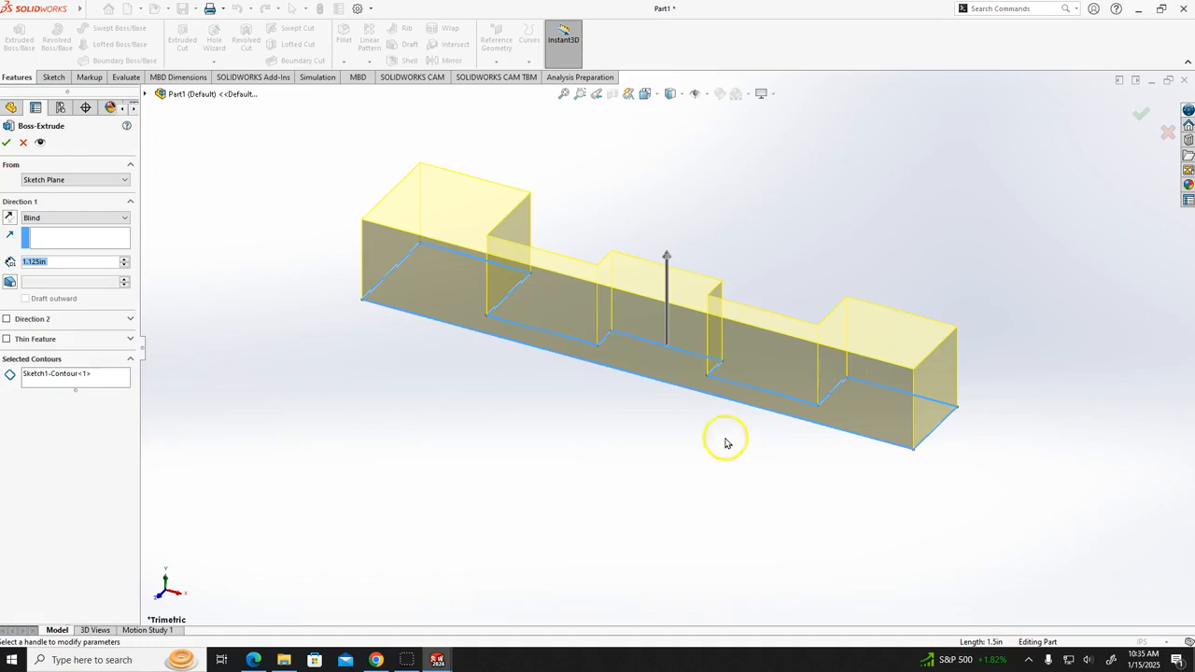
{"action": "left_click", "coordinate": [5, 144]}
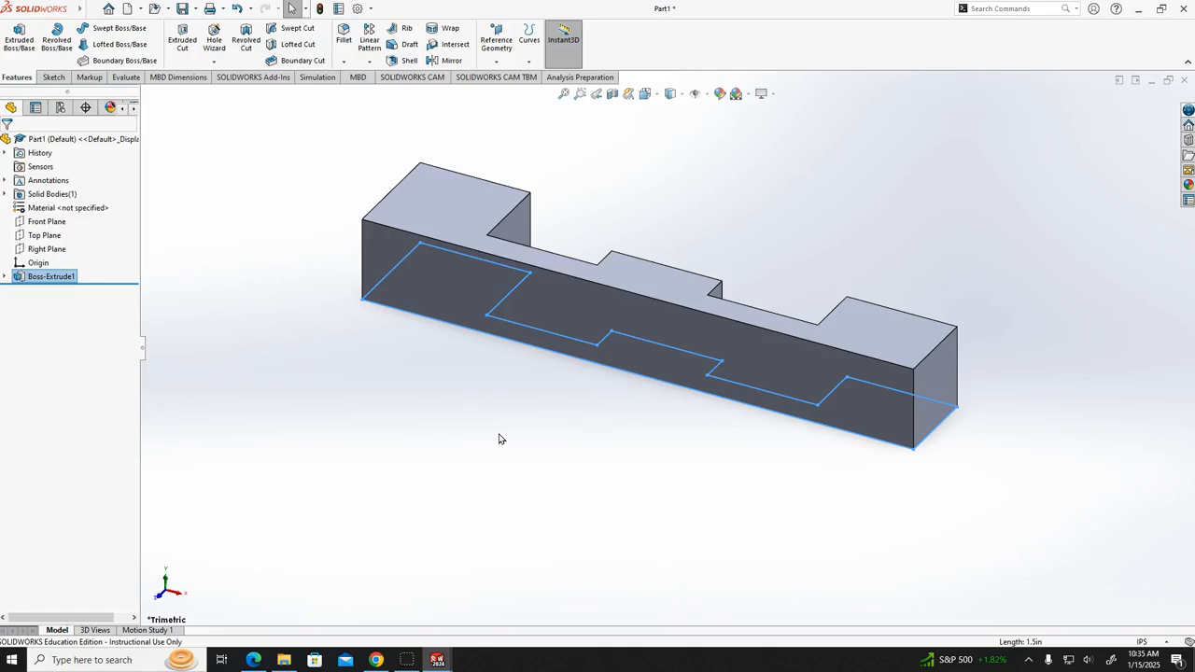
{"action": "key", "text": "ctrl+z"}
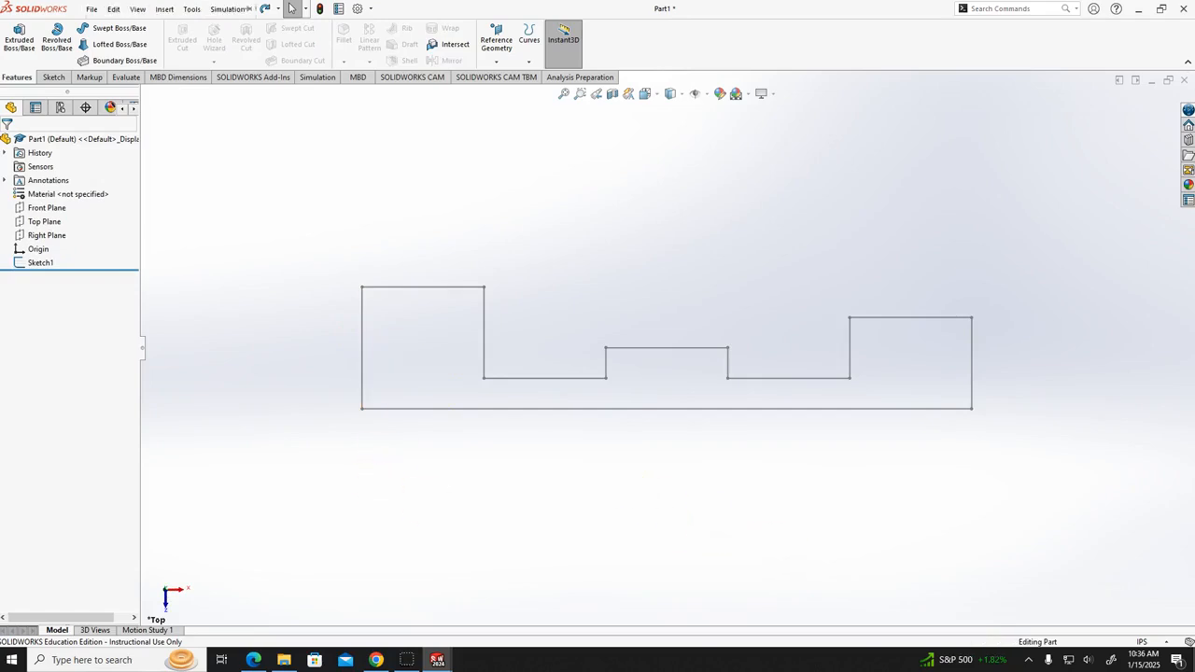
- Extrude the Sketch1 profile upward as a Blind boss with a depth of 1.125 in, and clear the selection
{"action": "left_click", "coordinate": [21, 47]}
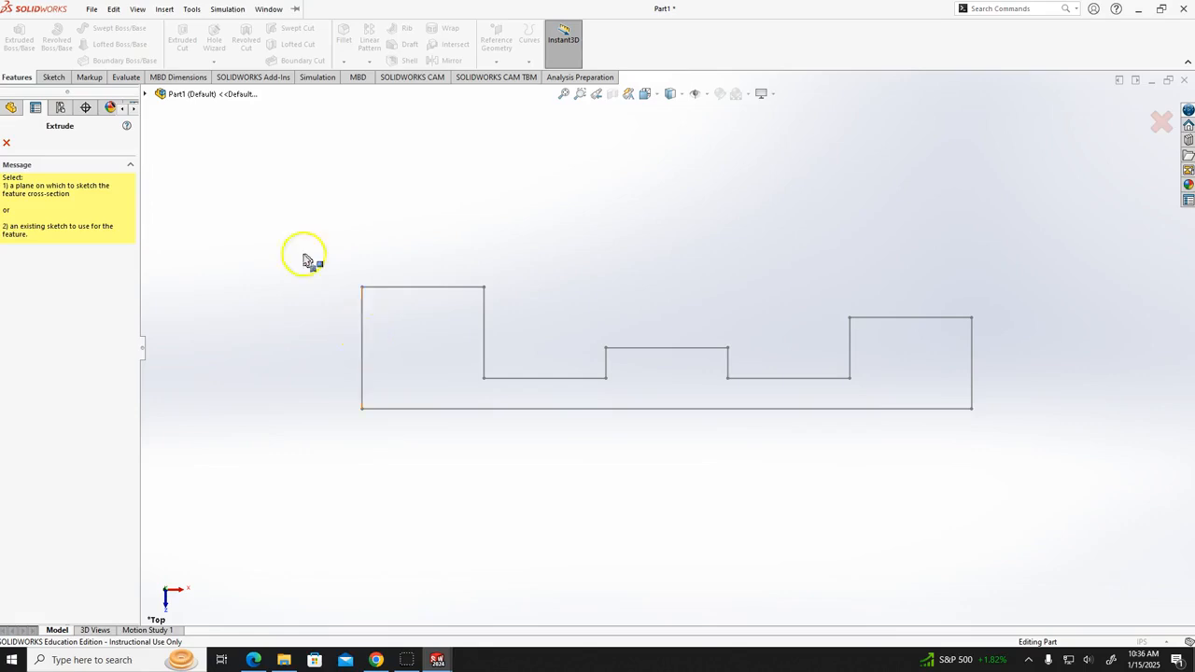
{"action": "left_click", "coordinate": [364, 332]}
{"action": "left_click", "coordinate": [95, 276]}
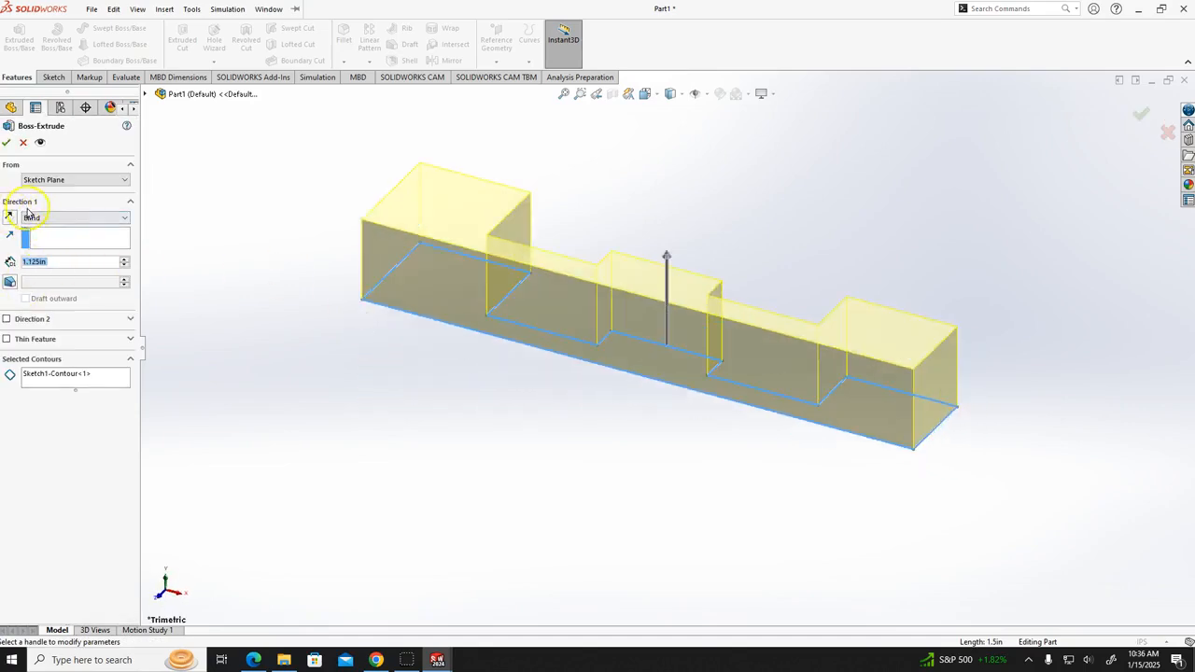
{"action": "left_click", "coordinate": [48, 262]}
{"action": "double_click", "coordinate": [49, 262]}
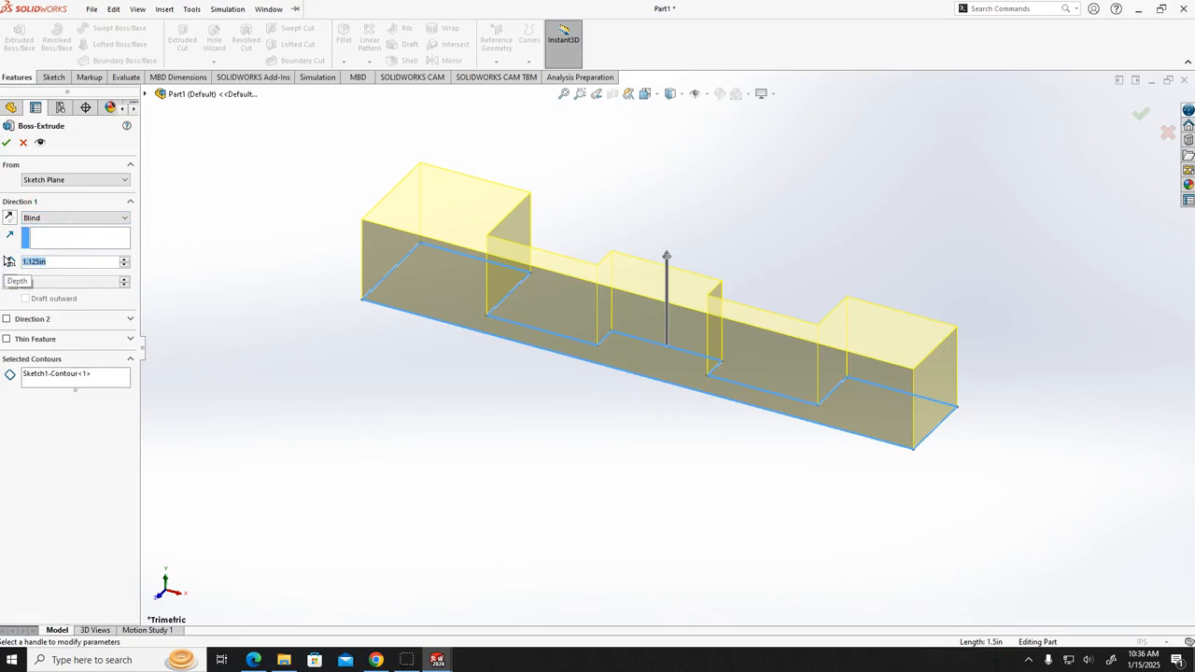
{"action": "type", "text": "1.125"}
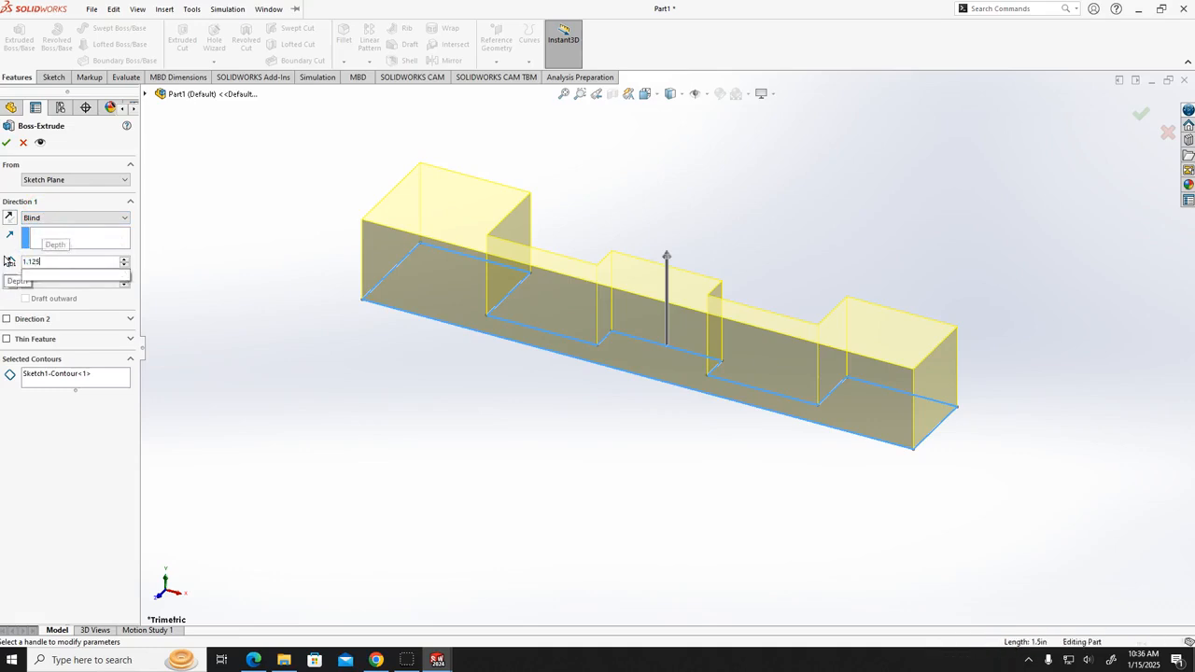
{"action": "key", "text": "Return"}
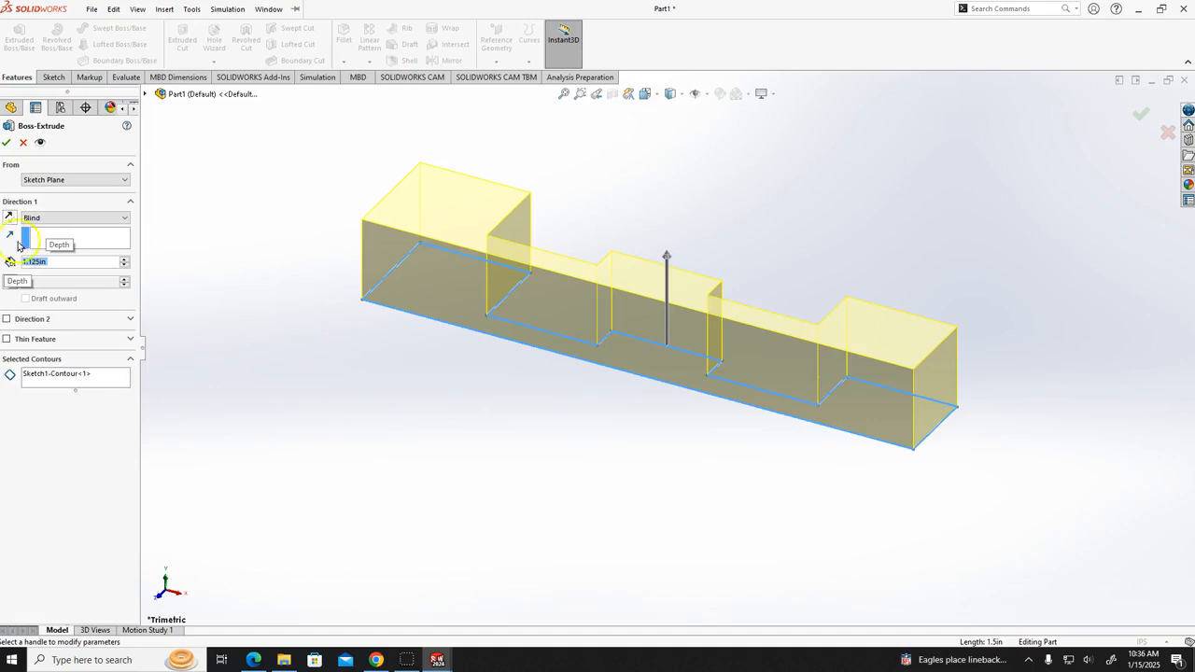
{"action": "left_click", "coordinate": [10, 141]}
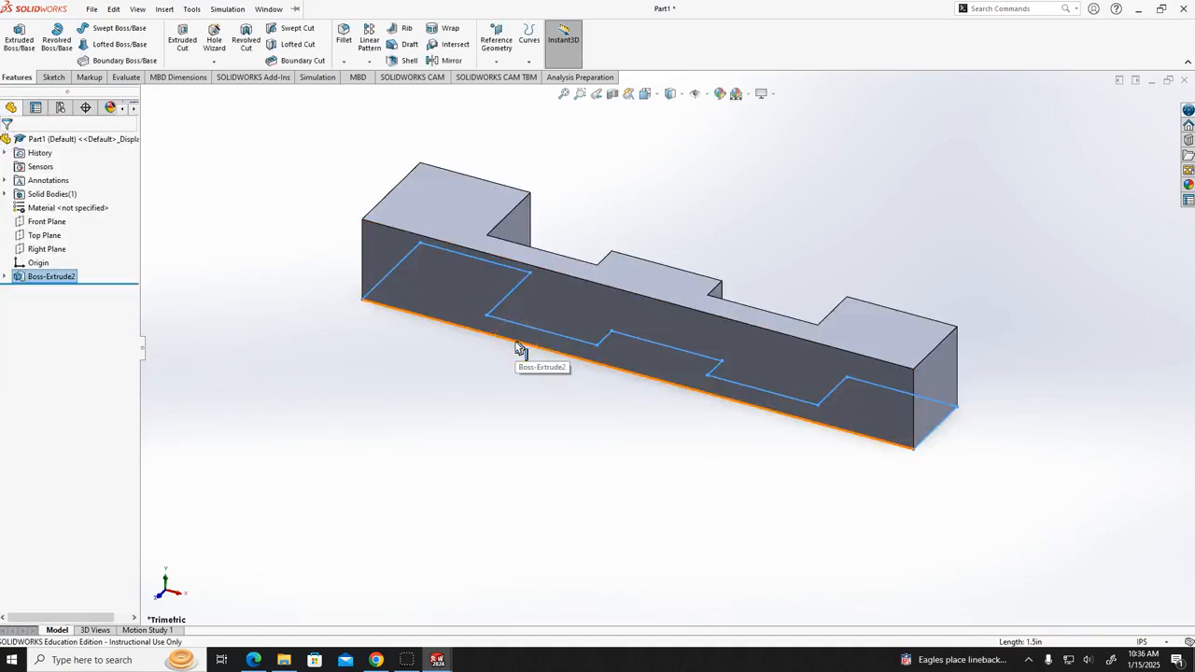
{"action": "left_click", "coordinate": [653, 464]}
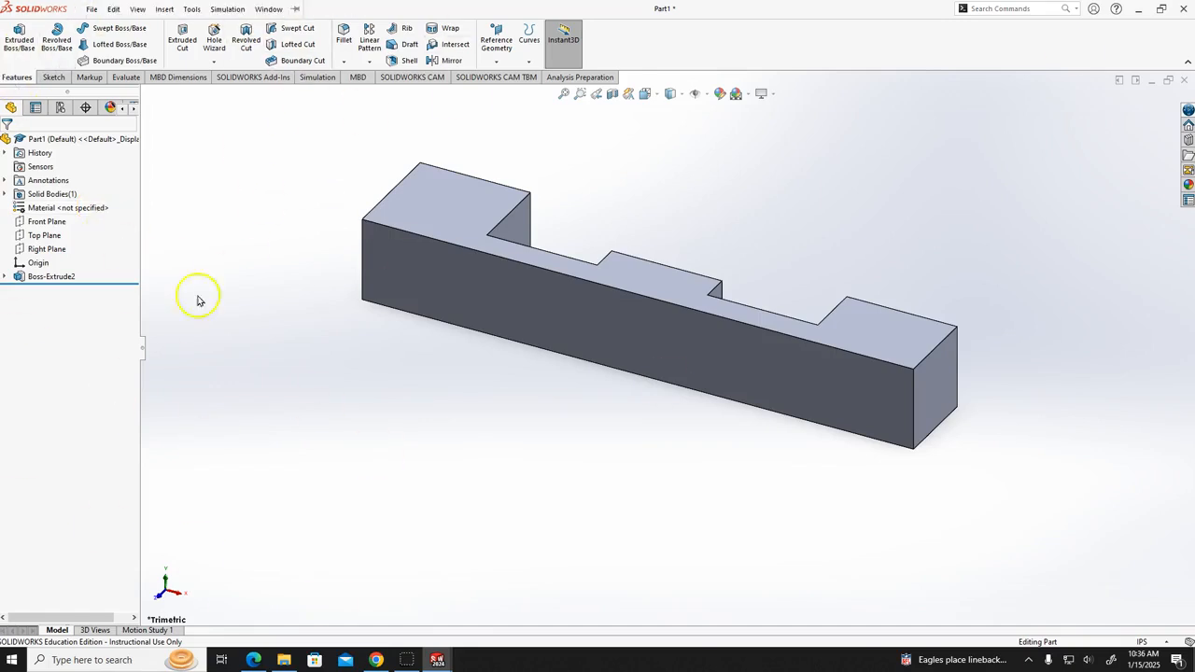
- Show the part's material choices, switch to Example 1.pdf in Edge, and underline the material note in the title block
{"action": "left_click", "coordinate": [55, 211]}
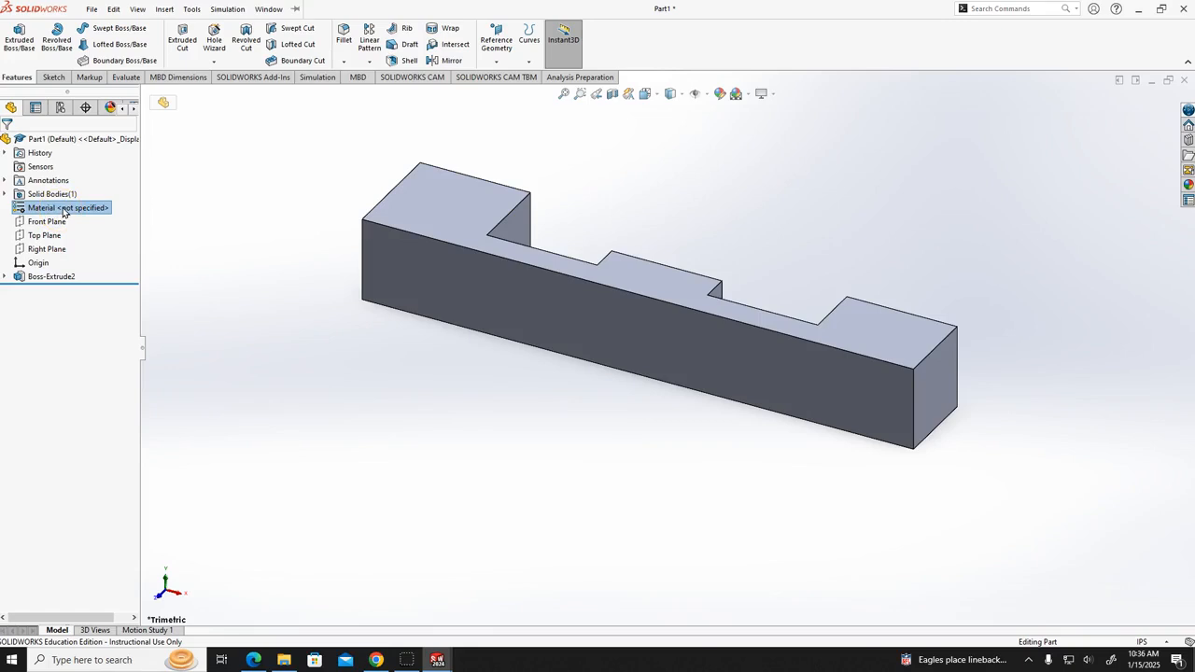
{"action": "right_click", "coordinate": [63, 211]}
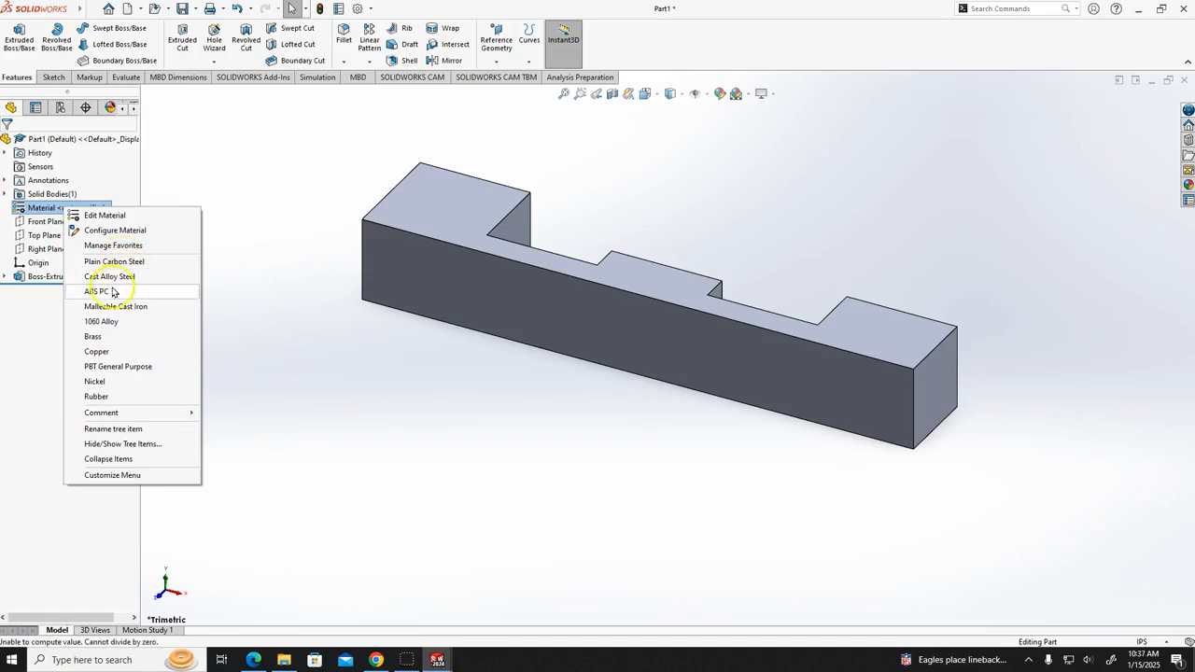
{"action": "left_click", "coordinate": [252, 658]}
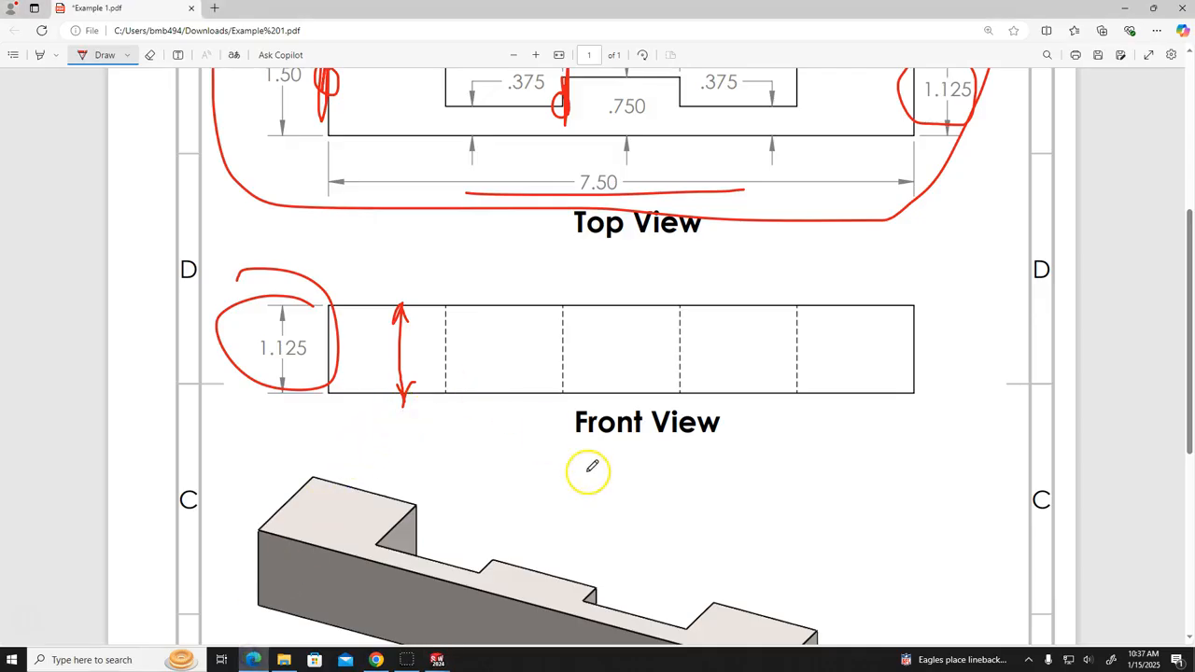
{"action": "scroll", "coordinate": [592, 462], "scroll_direction": "down", "scroll_amount": 3}
{"action": "scroll", "coordinate": [592, 452], "scroll_direction": "down", "scroll_amount": 2}
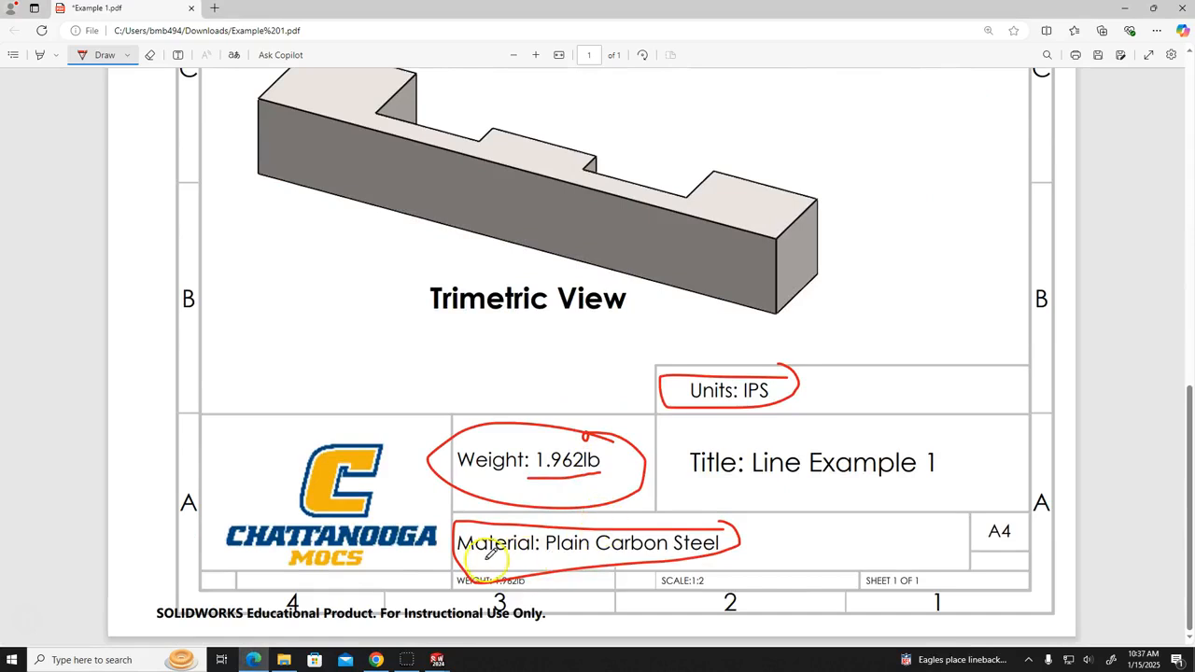
{"action": "left_click_drag", "start_coordinate": [462, 561], "coordinate": [702, 561]}
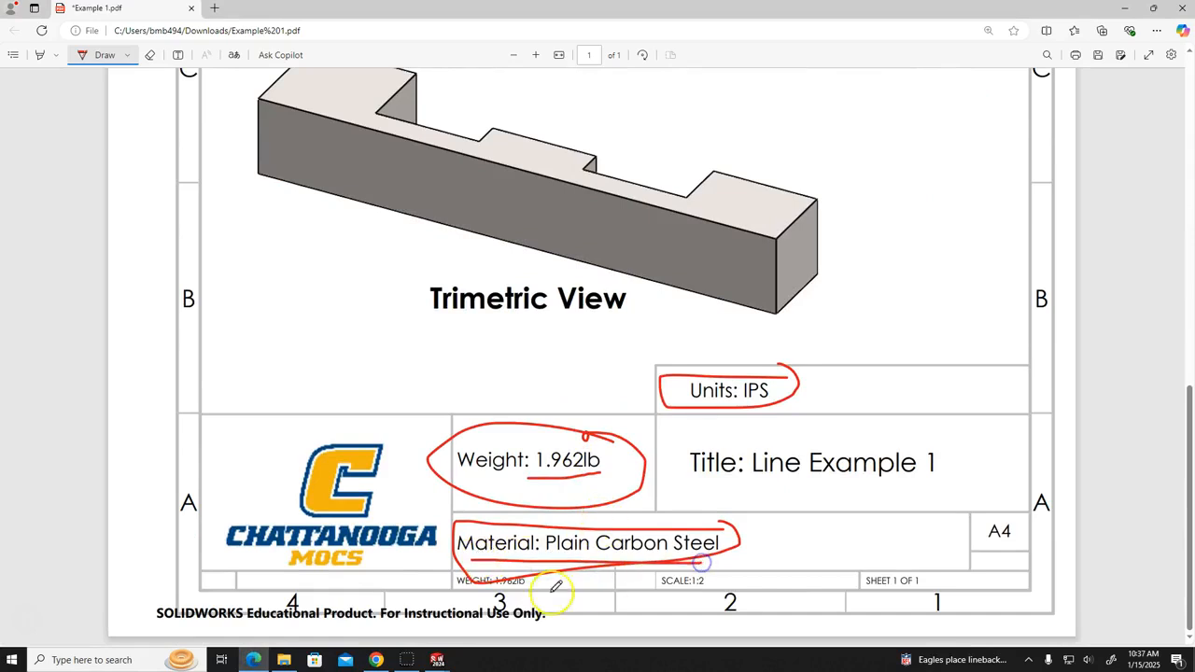
- Return to SOLIDWORKS, assign Plain Carbon Steel as the part's material, and clear the selection
{"action": "mouse_move", "coordinate": [435, 660]}
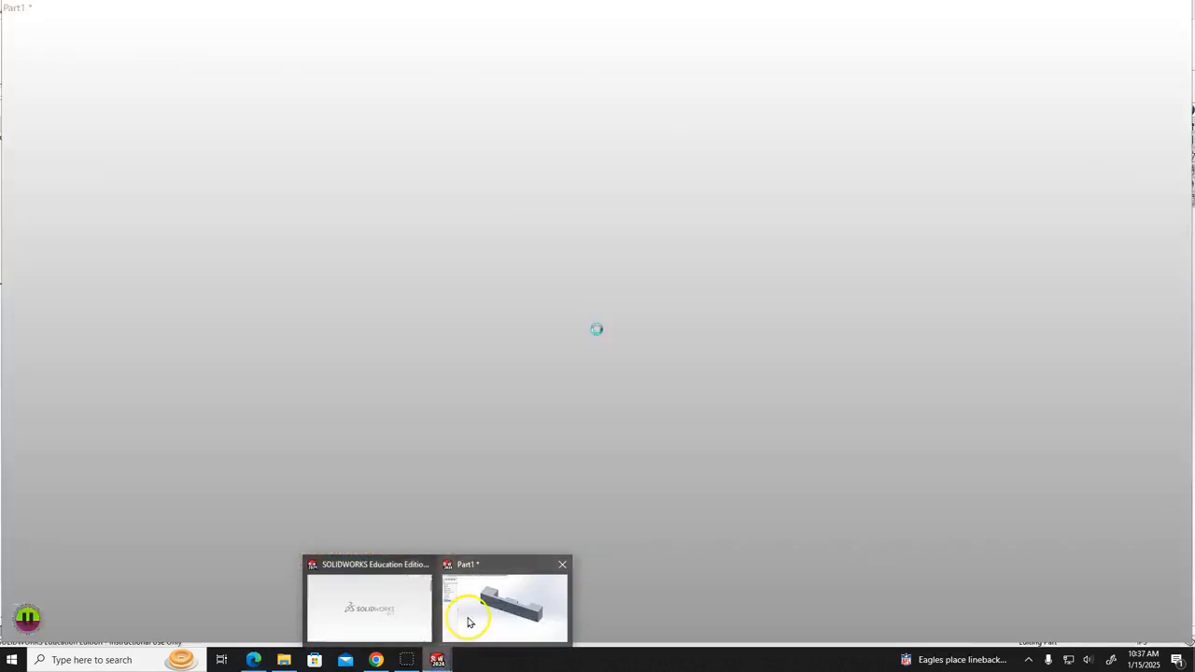
{"action": "left_click", "coordinate": [467, 617]}
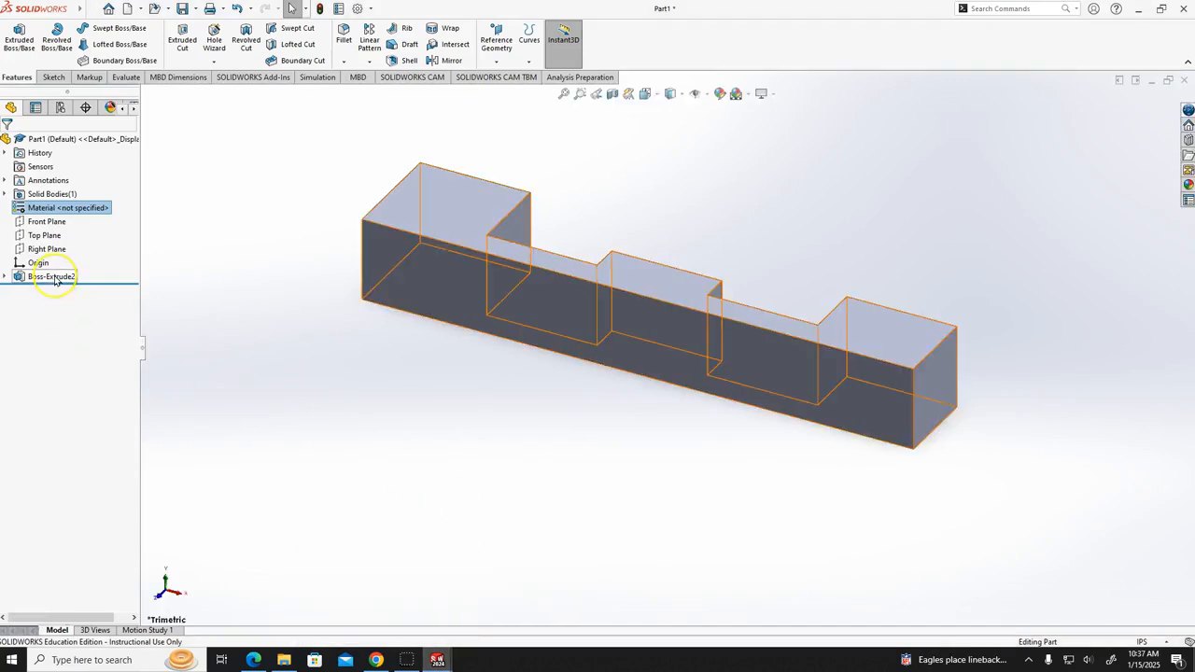
{"action": "right_click", "coordinate": [61, 211]}
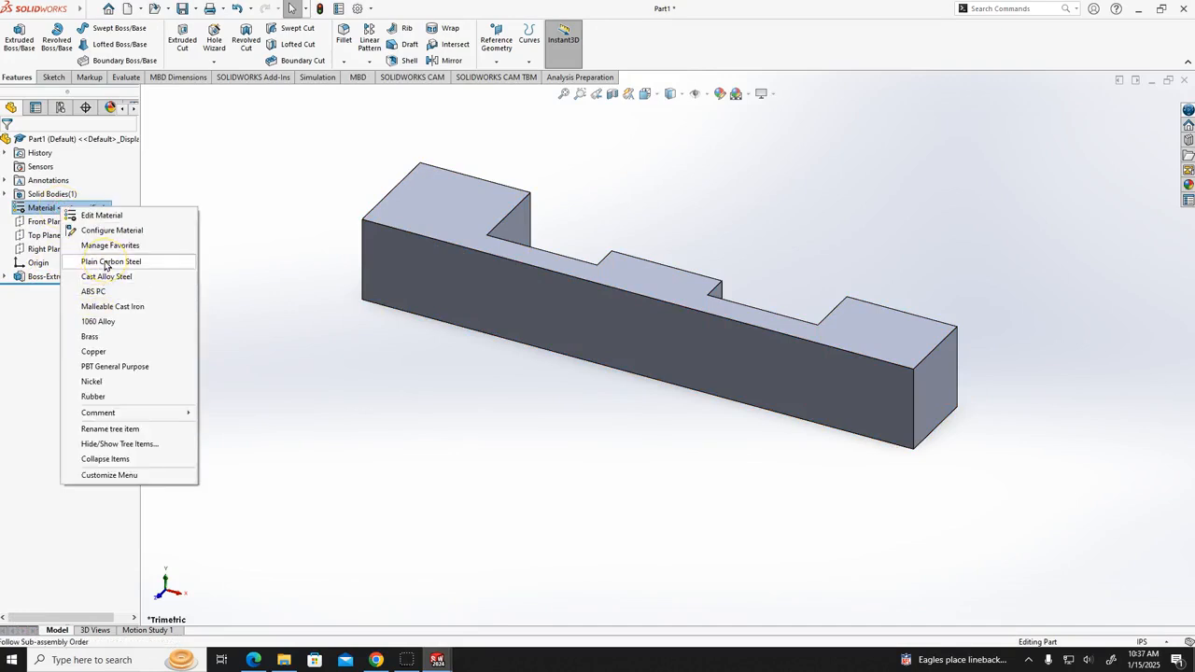
{"action": "left_click", "coordinate": [106, 262]}
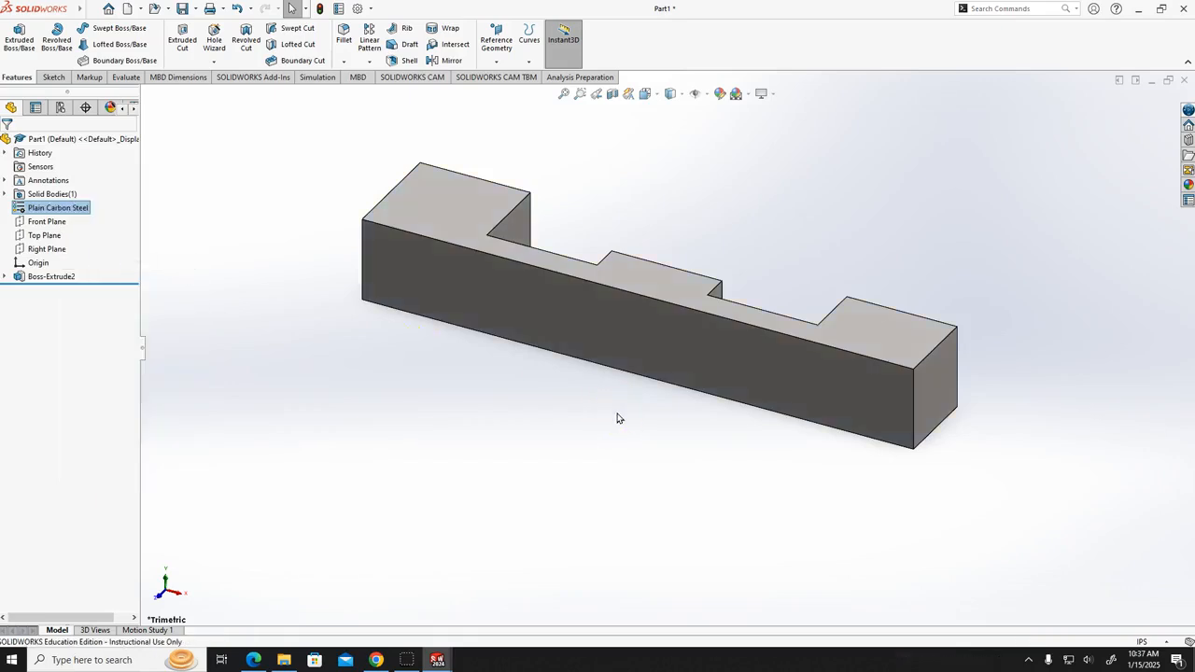
{"action": "left_click", "coordinate": [629, 450]}
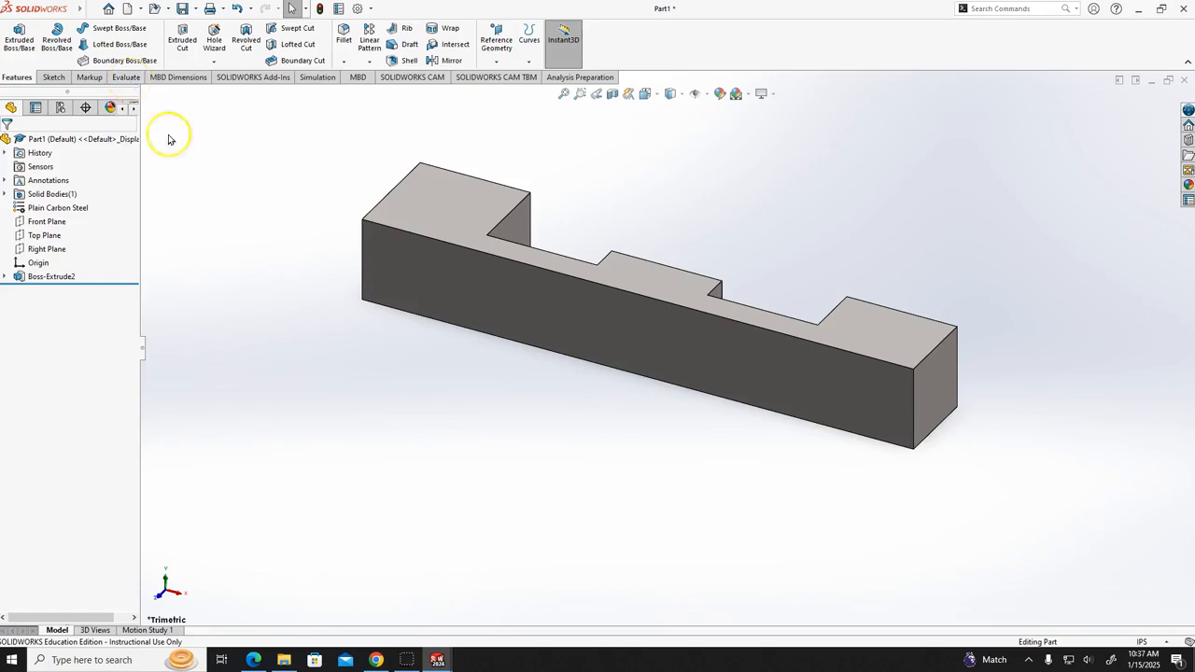
- Check the weight in Example 1.pdf, switch to Chrome, open ExtrudeBossBase.pdf from the Lecture 2 files, and examine its Mass Properties instructions
{"action": "left_click", "coordinate": [255, 659]}
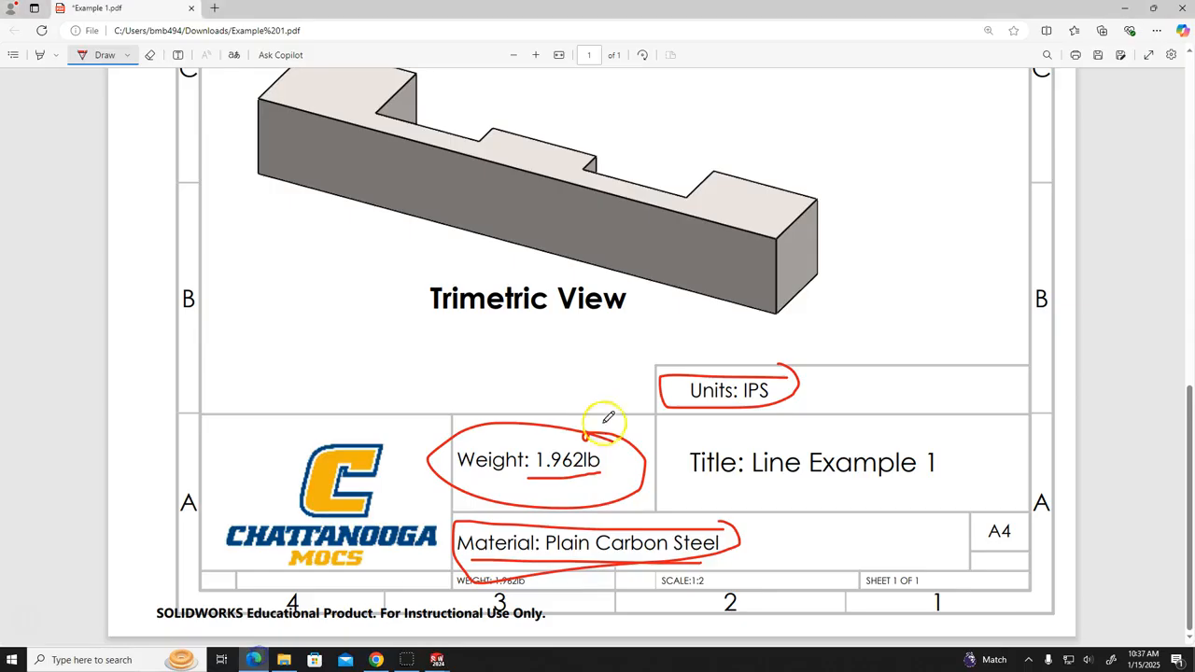
{"action": "left_click", "coordinate": [374, 659]}
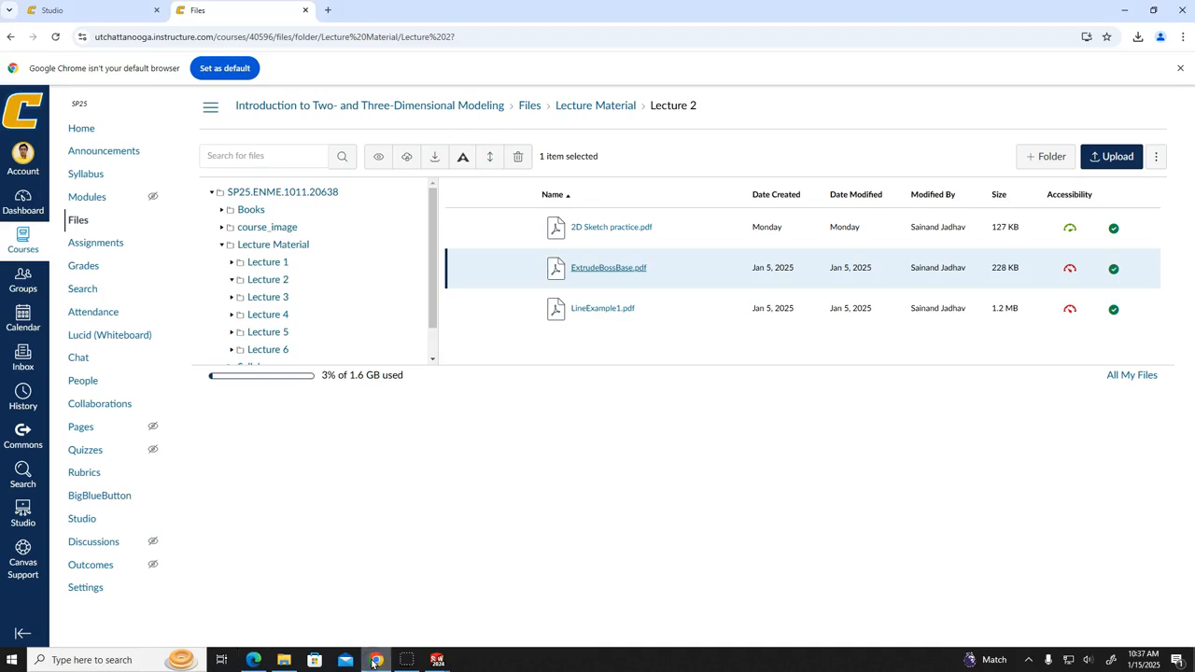
{"action": "left_click", "coordinate": [610, 270]}
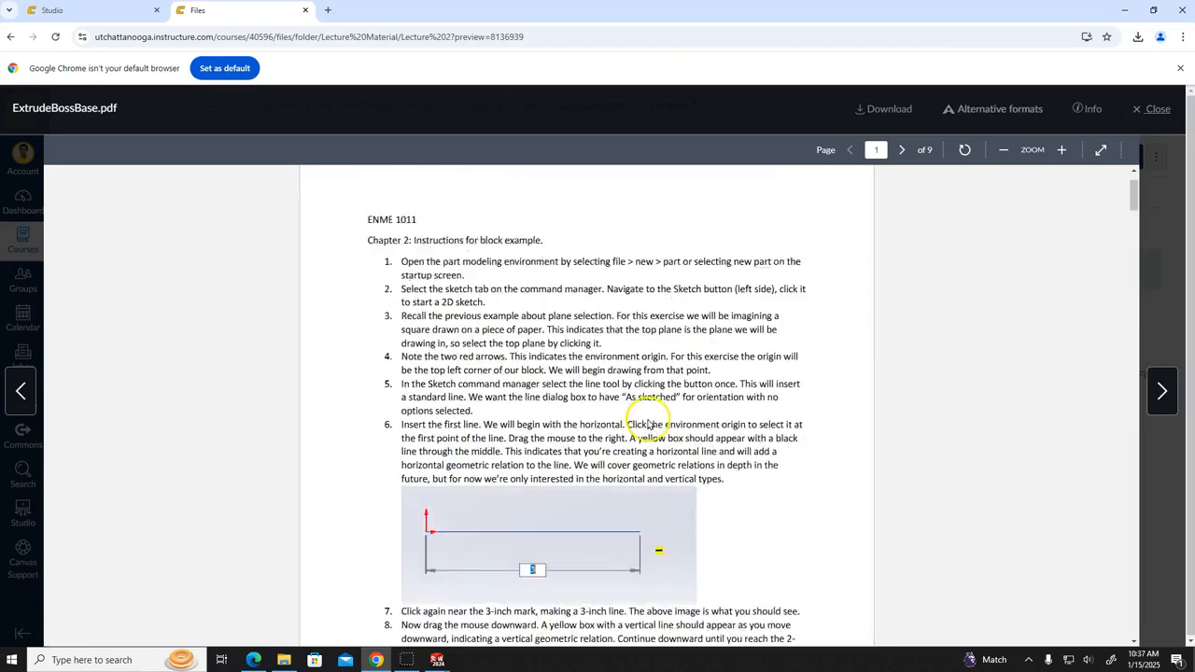
{"action": "scroll", "coordinate": [649, 425], "scroll_direction": "down", "scroll_amount": 10}
{"action": "left_click_drag", "start_coordinate": [1131, 258], "coordinate": [1131, 512]}
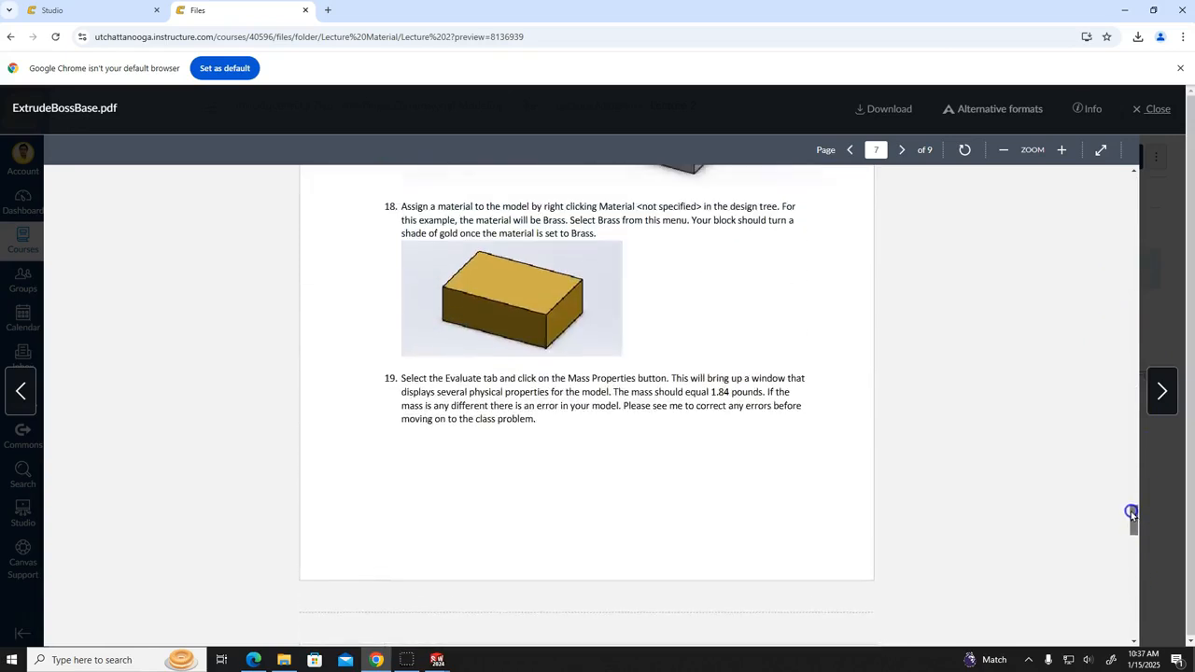
{"action": "scroll", "coordinate": [691, 381], "scroll_direction": "down", "scroll_amount": 5}
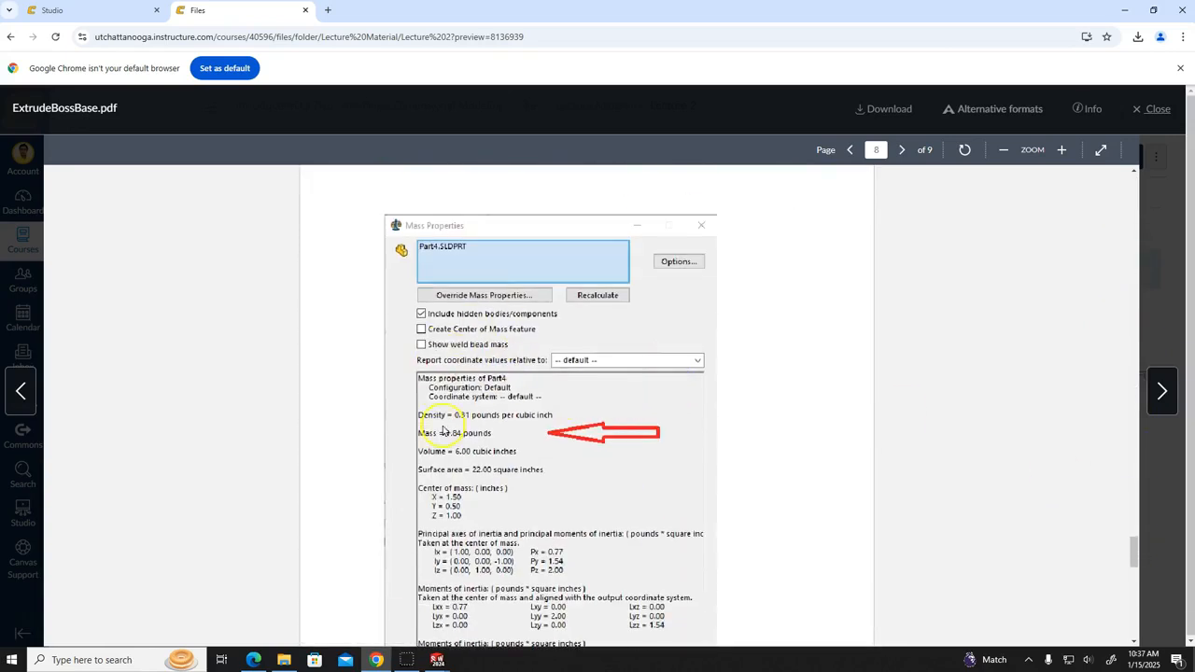
- Return to SOLIDWORKS, evaluate the part's Mass Properties, and highlight the mass line in the results
{"action": "mouse_move", "coordinate": [437, 658]}
{"action": "left_click", "coordinate": [497, 616]}
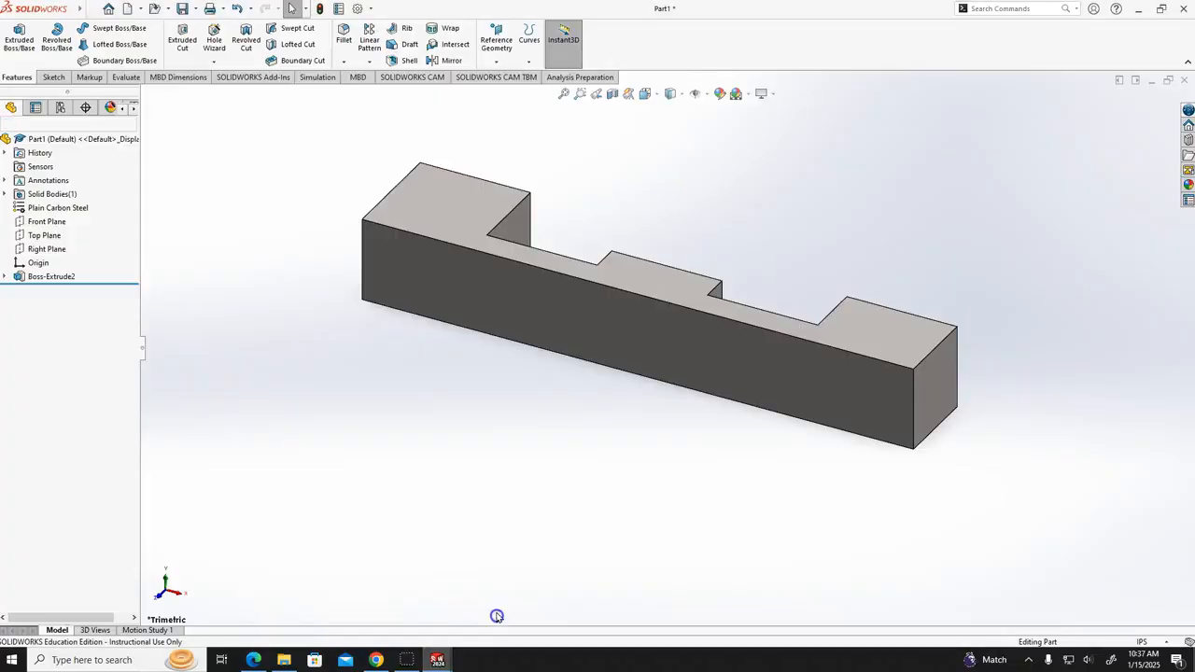
{"action": "left_click", "coordinate": [130, 79]}
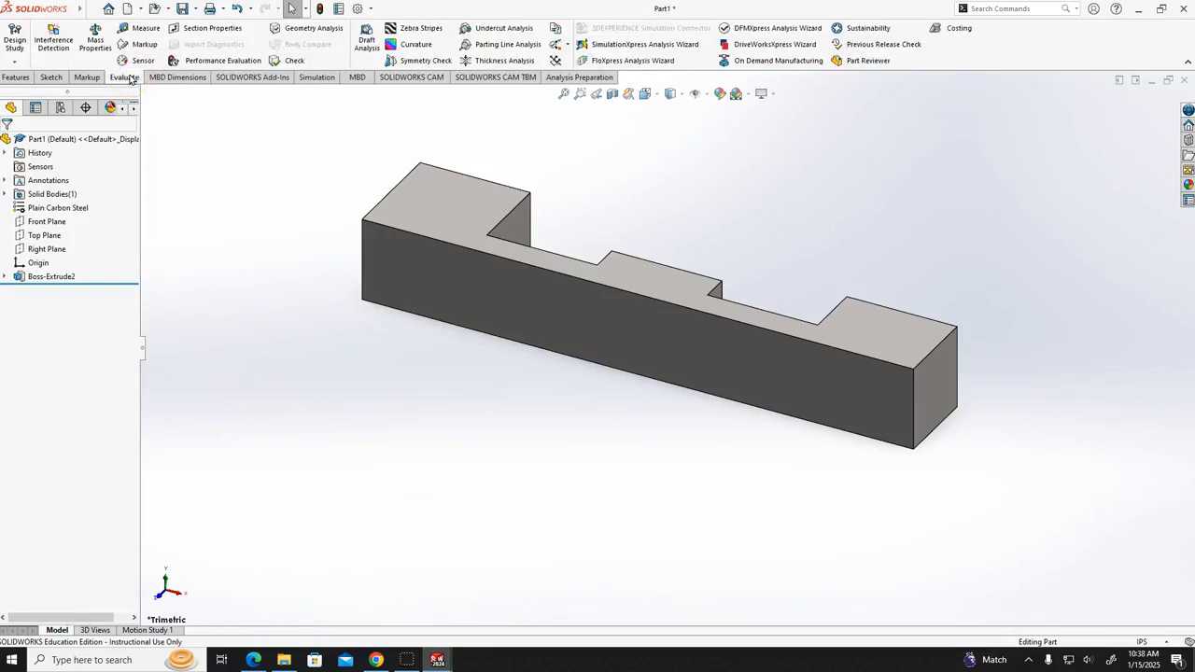
{"action": "left_click", "coordinate": [91, 51]}
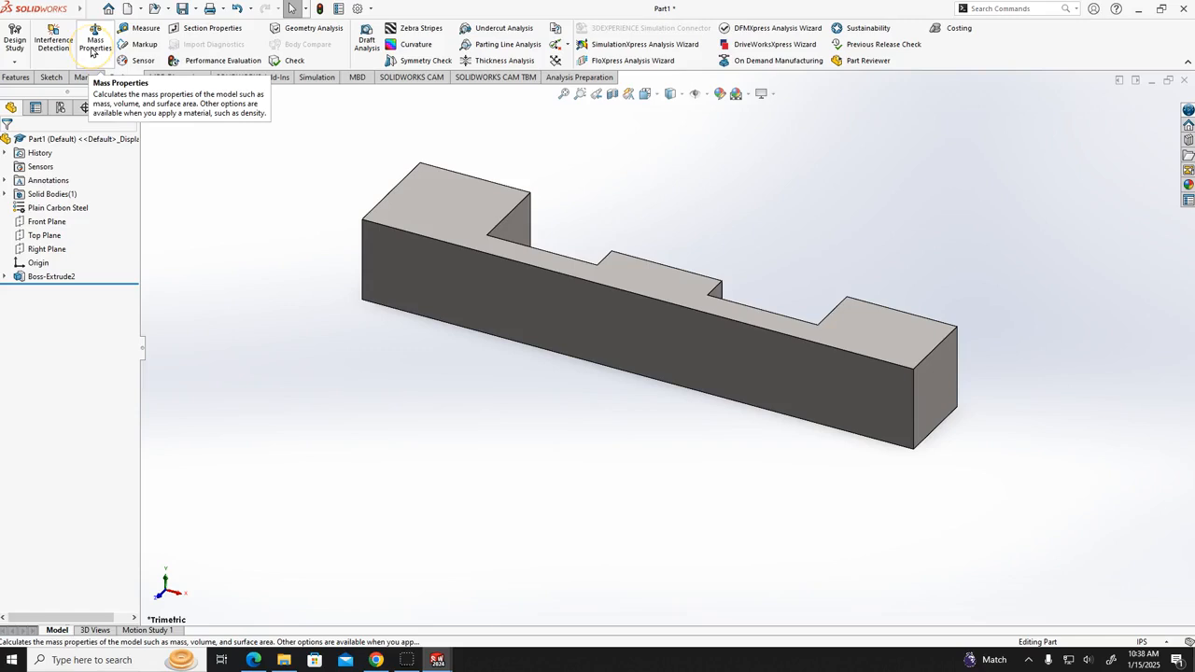
{"action": "left_click", "coordinate": [91, 52]}
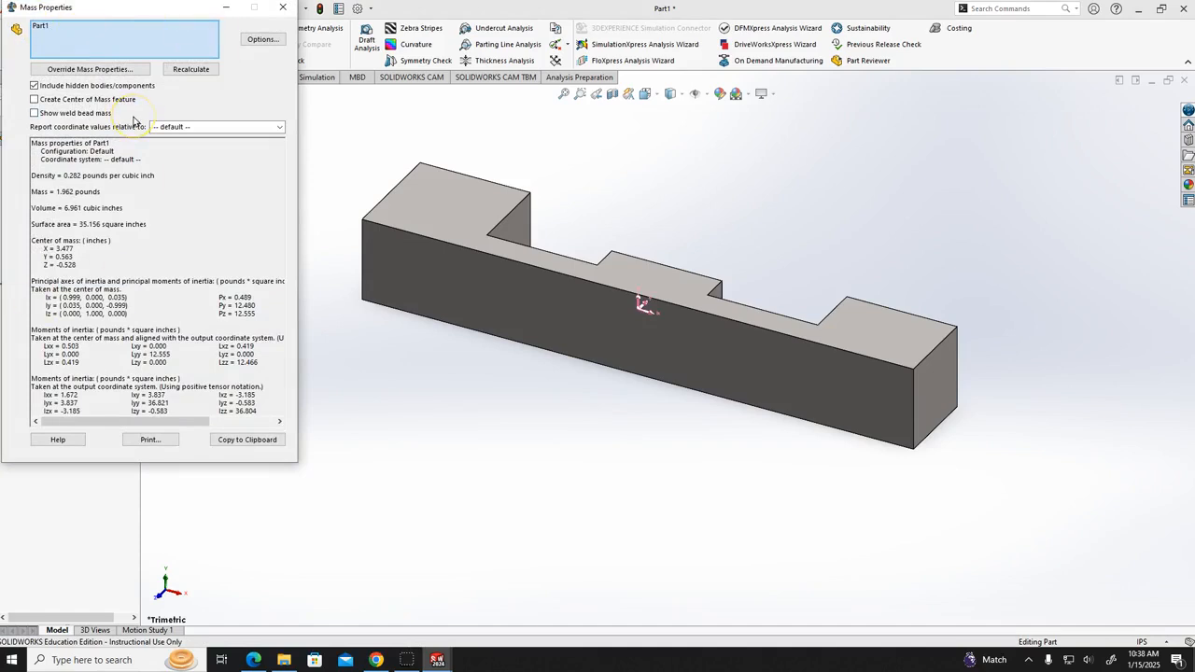
{"action": "left_click", "coordinate": [101, 191]}
{"action": "left_click", "coordinate": [34, 192], "text": "shift"}
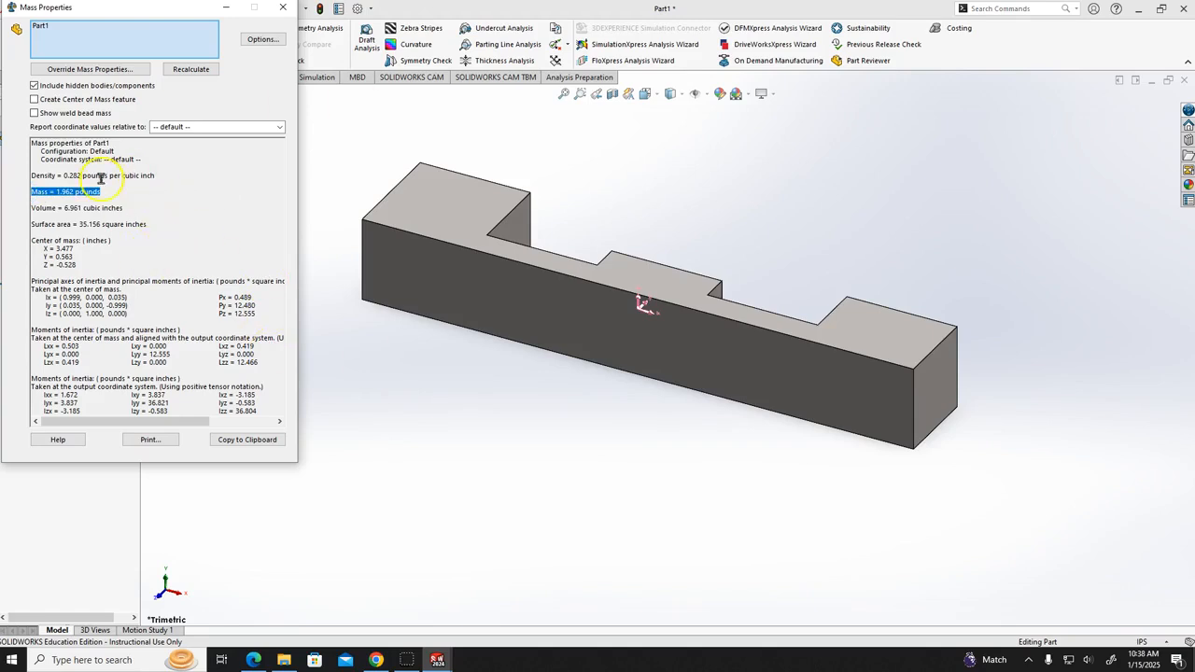
- Switch to Example 1.pdf in Edge, circle the weight value in the title block, and return to the Mass Properties results in SOLIDWORKS
{"action": "left_click", "coordinate": [253, 660]}
{"action": "mouse_move", "coordinate": [547, 439]}
{"action": "left_mouse_down"}
{"action": "mouse_move", "coordinate": [540, 485]}
{"action": "mouse_move", "coordinate": [552, 417]}
{"action": "mouse_move", "coordinate": [534, 428]}
{"action": "left_mouse_up"}
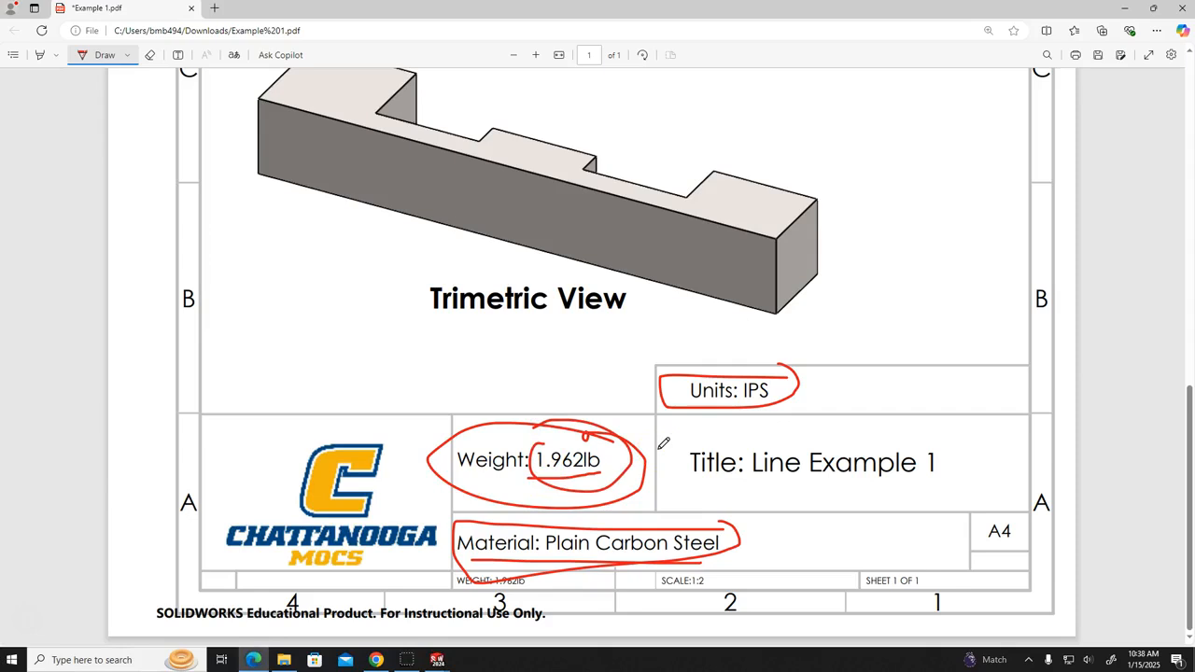
{"action": "left_click", "coordinate": [437, 661]}
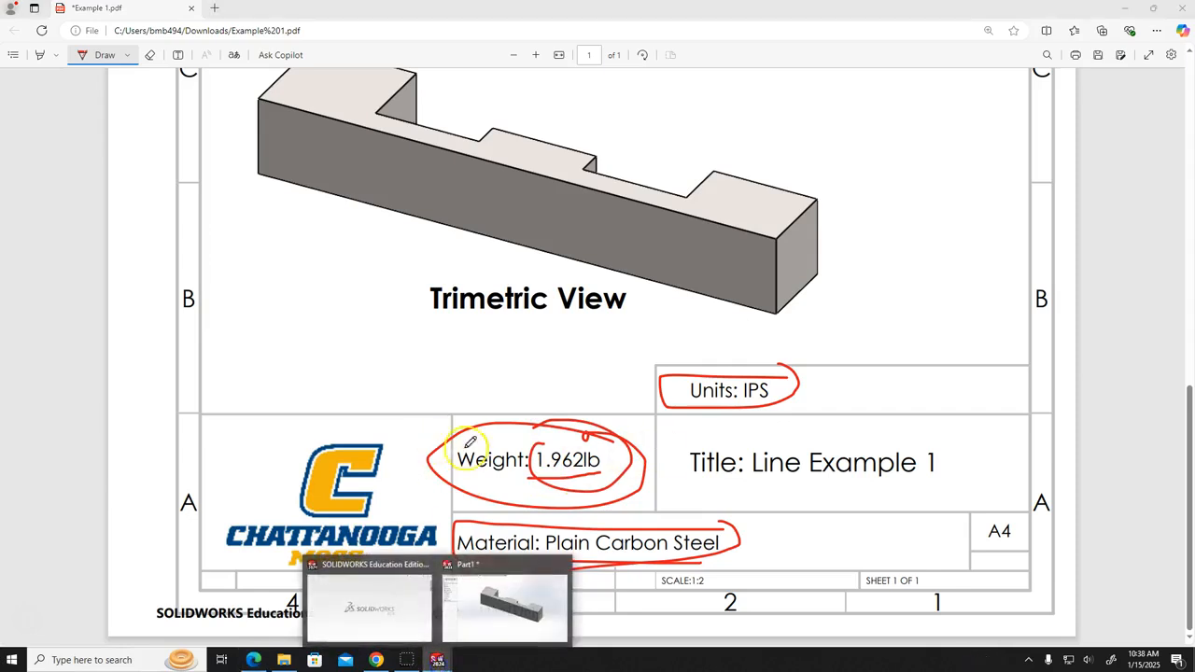
{"action": "left_click", "coordinate": [499, 598]}
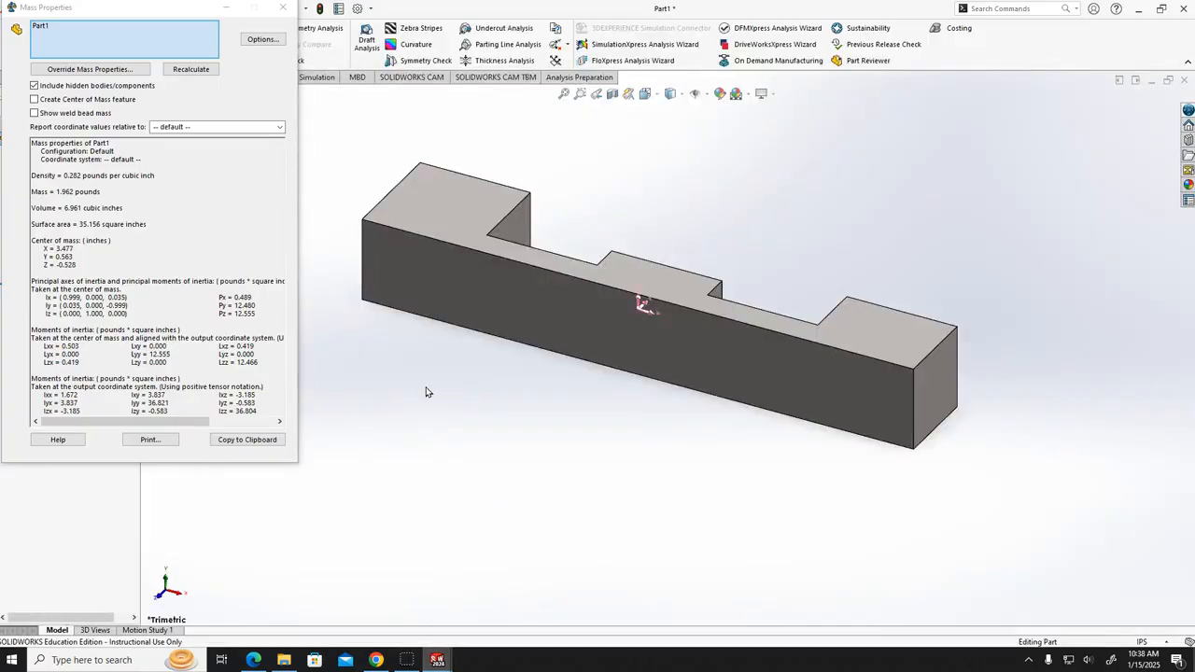
{"action": "left_click", "coordinate": [116, 204]}
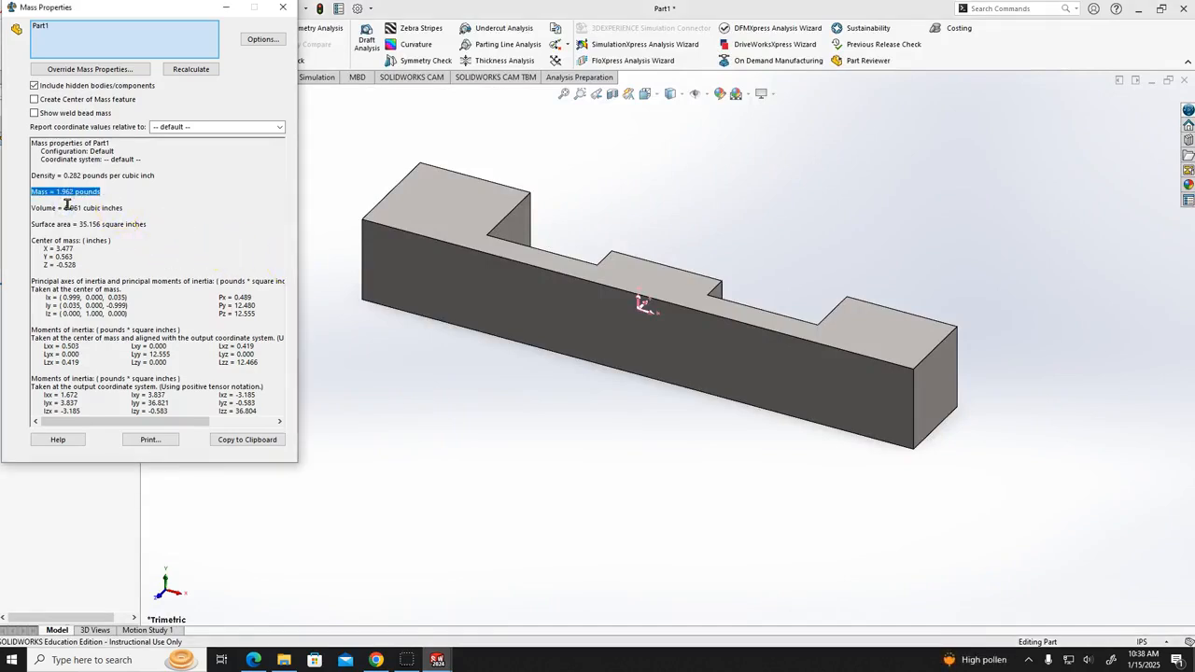